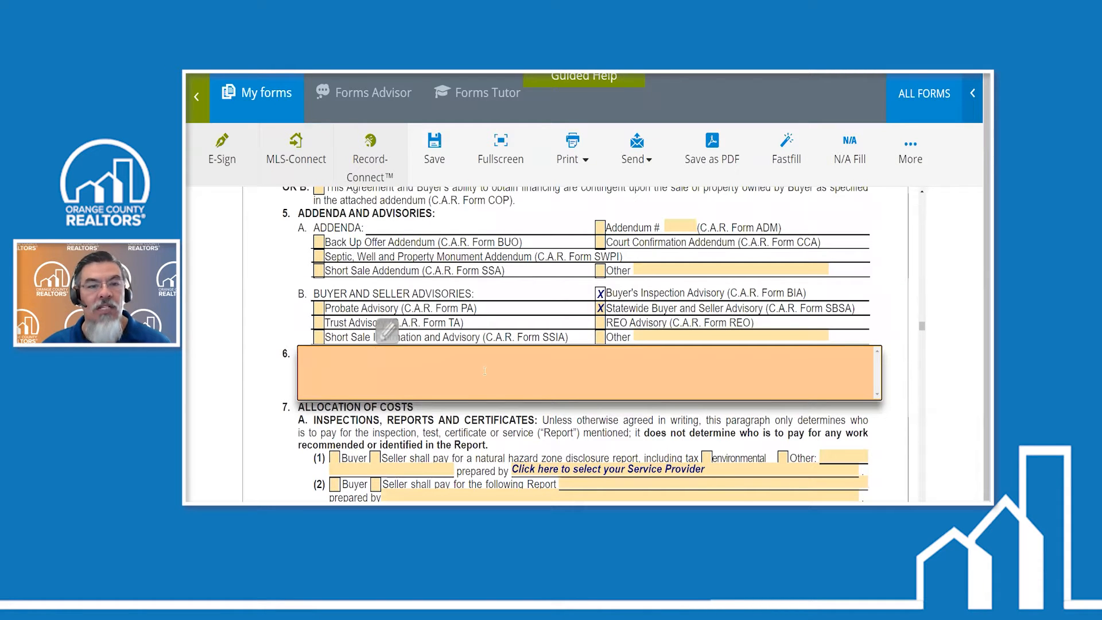
# - Fill paragraph 3E, Additional Financing Terms, with several lines of random placeholder text beginning with "Start -" and finishing with "- end"
pyautogui.scroll(10, 392, 343)
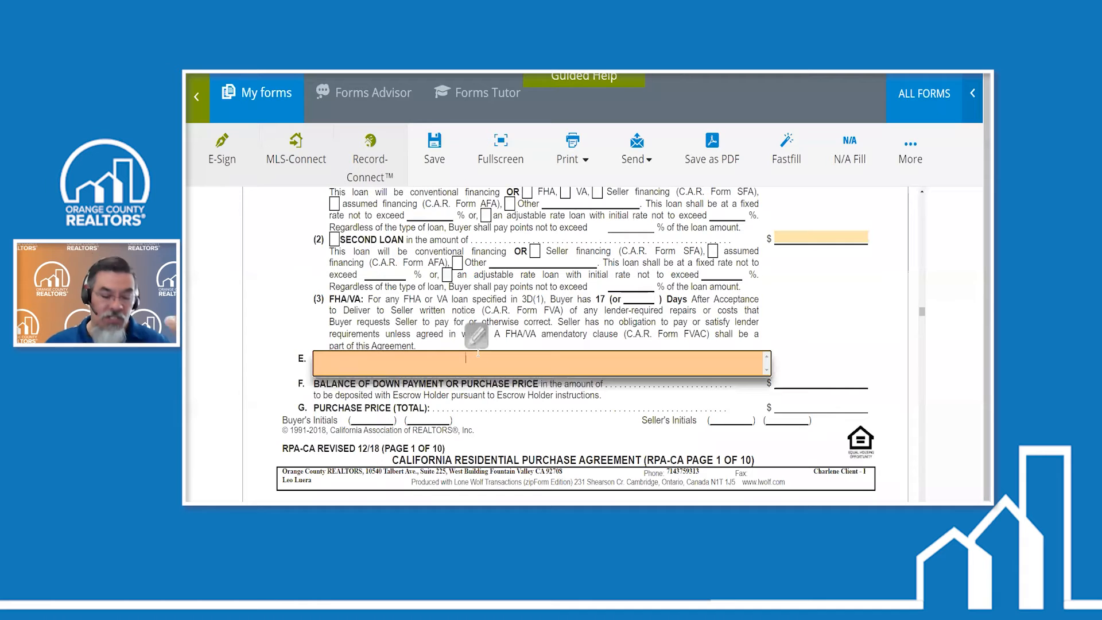
pyautogui.write('Star')
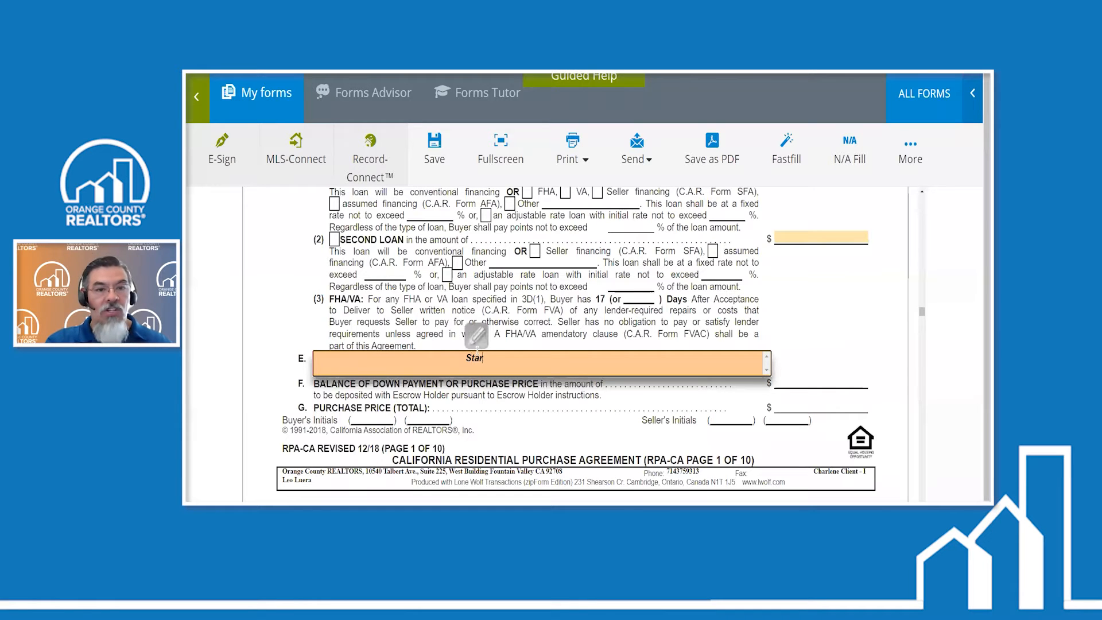
pyautogui.write('t - jlh')
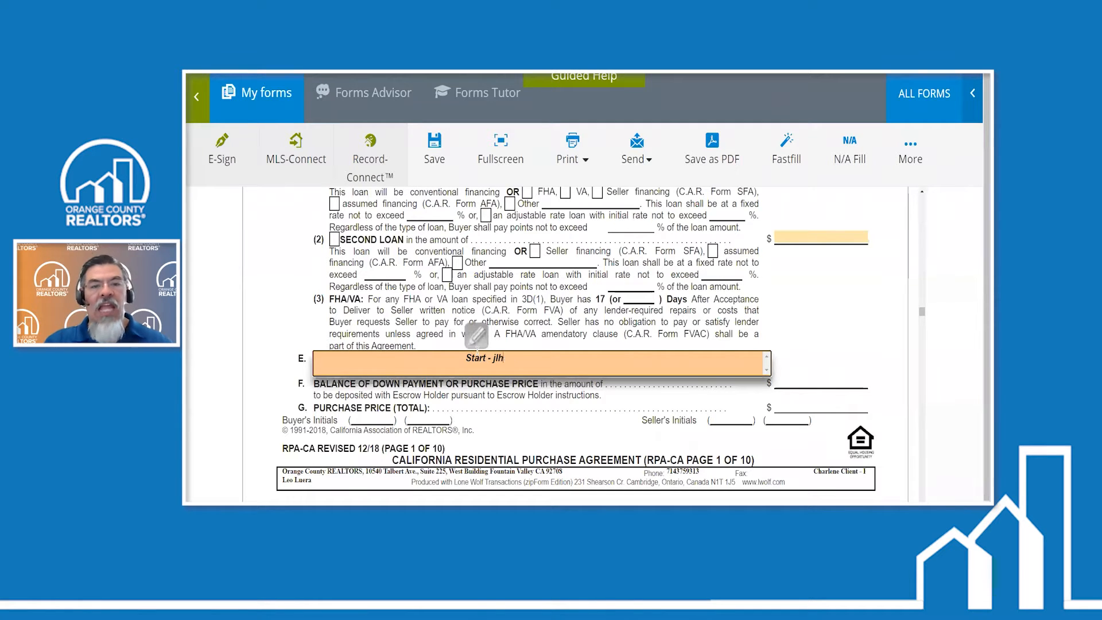
pyautogui.write('dsf hiklklfh oas dfklZAckl')
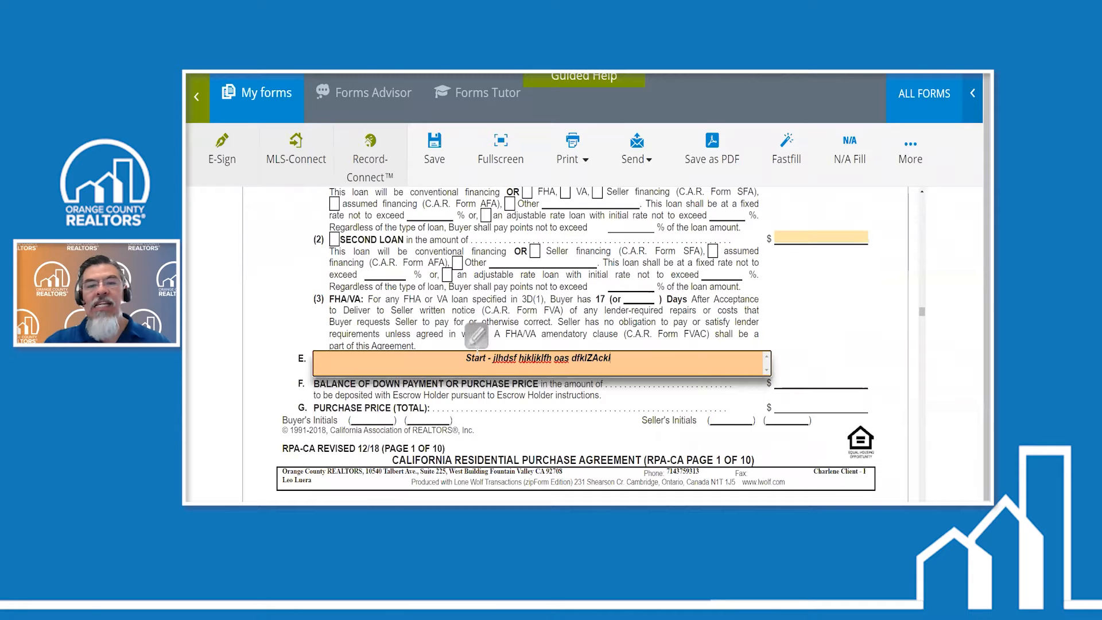
pyautogui.write('vidnidf  hikacd ashafl;ia cl;a;SD;AASL;D ALSDJ ; ;')
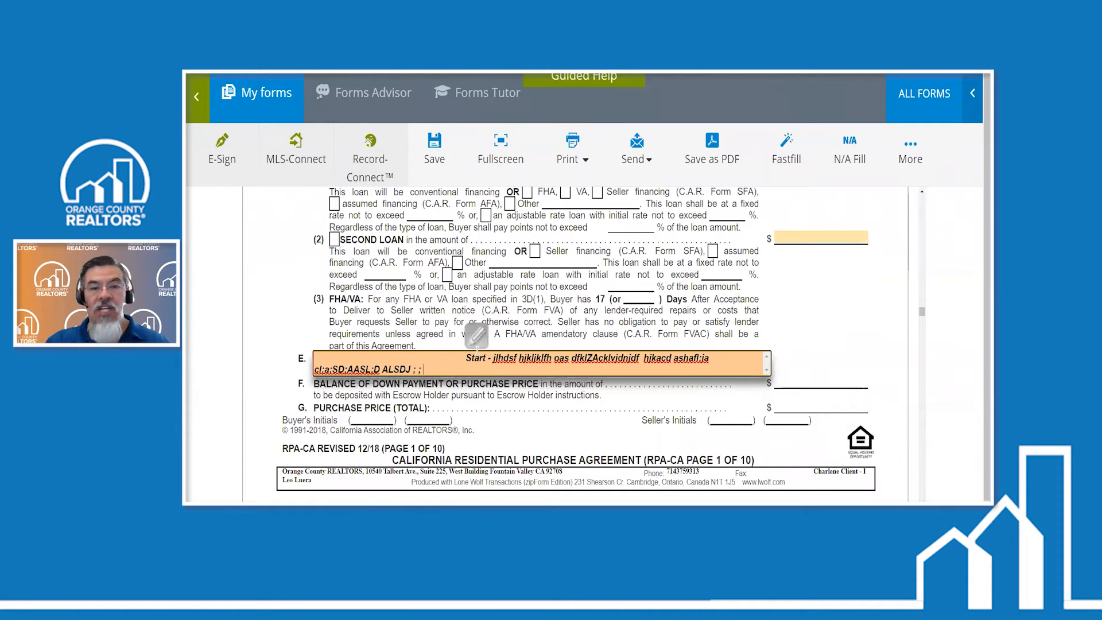
pyautogui.write(' KL;JASDF;JASDJKLHASJKLHF')
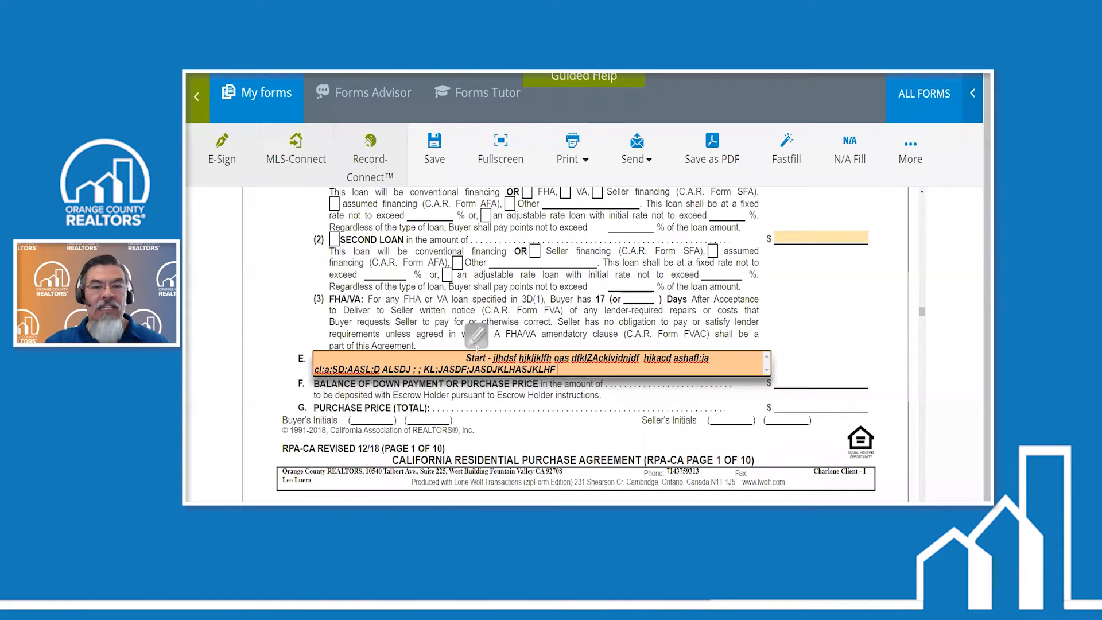
pyautogui.write(' LAJFA LASJ L;DJAS;;AJD ASDJA ;LJL;KASDAD979898')
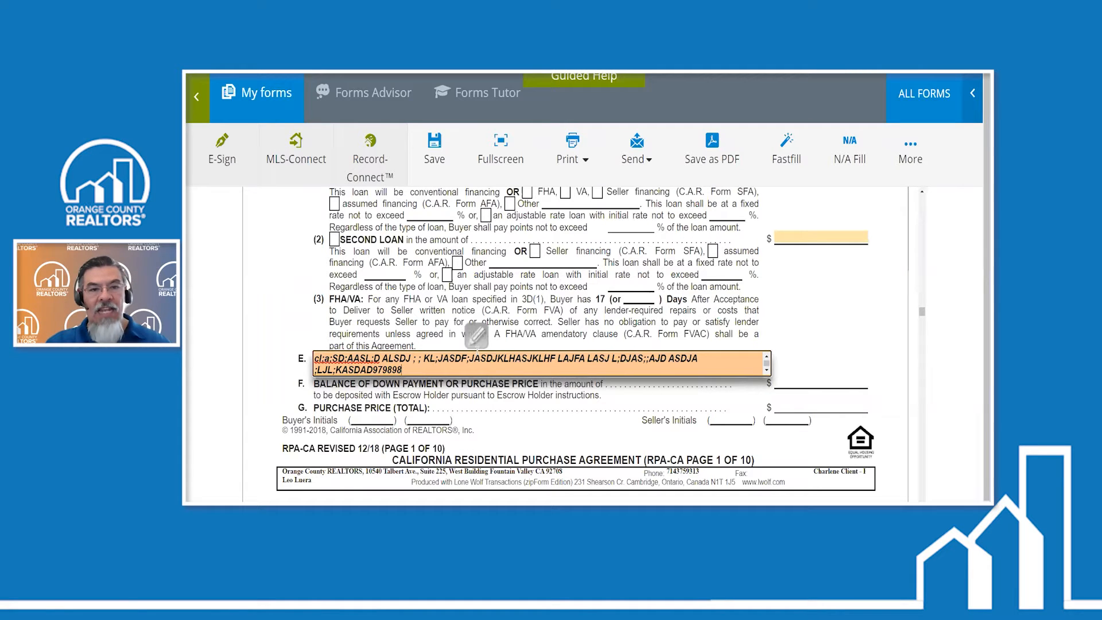
pyautogui.write('98989  JHFASH JKHF SDLHJALAJDHSHWYWETETFRLSALL L SDFHJKHSF JKLSDJ')
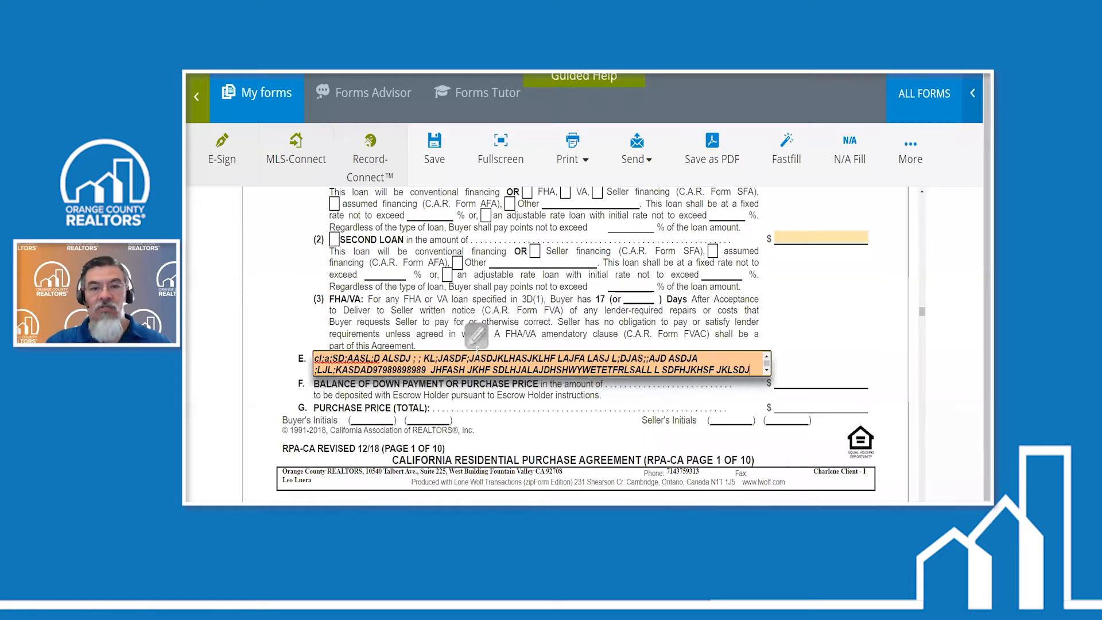
pyautogui.write('HJKLAHJKL HA')
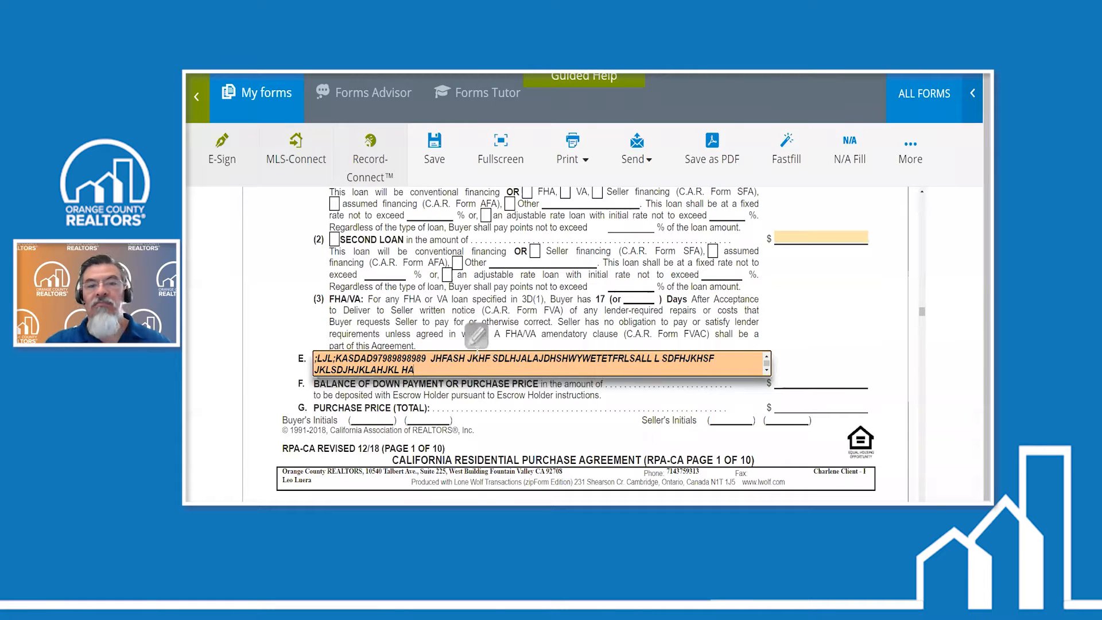
pyautogui.write('JKHFJASJ HFAH FJKHJKA FJKLAJKLAHJKLH ALJHDFSLKLH KLALKHJ')
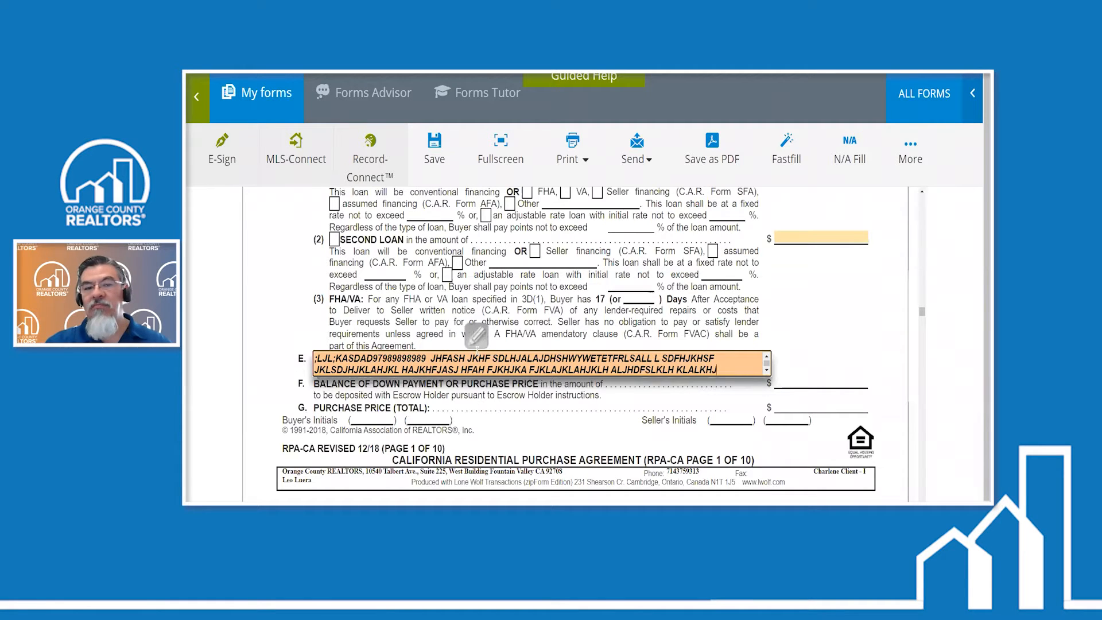
pyautogui.write('ASD LKHASLKH LALHADSLHLJKHJKLAHSJ')
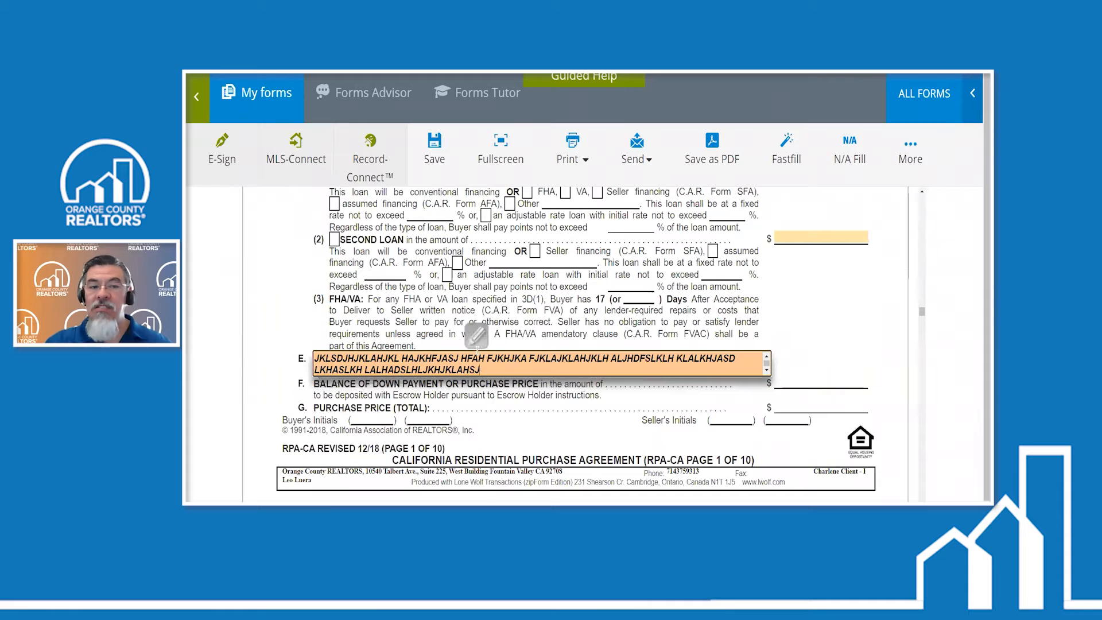
pyautogui.write('AHKLJHLAJKHJKLHASJKL  ASKLSDLHDLJK')
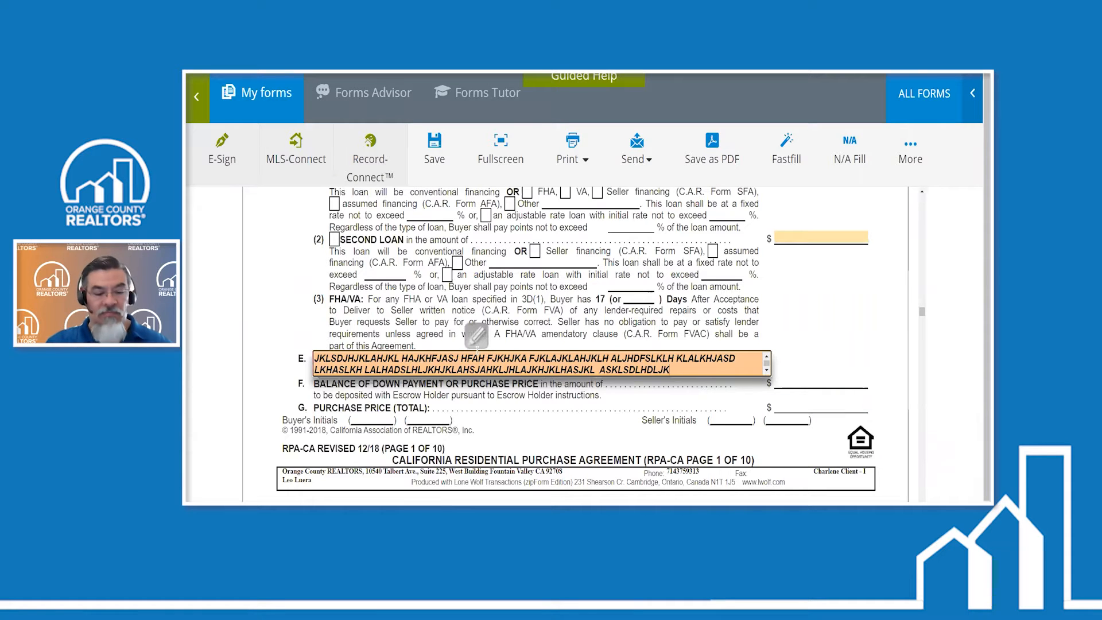
pyautogui.write('WUWETWYTY - end')
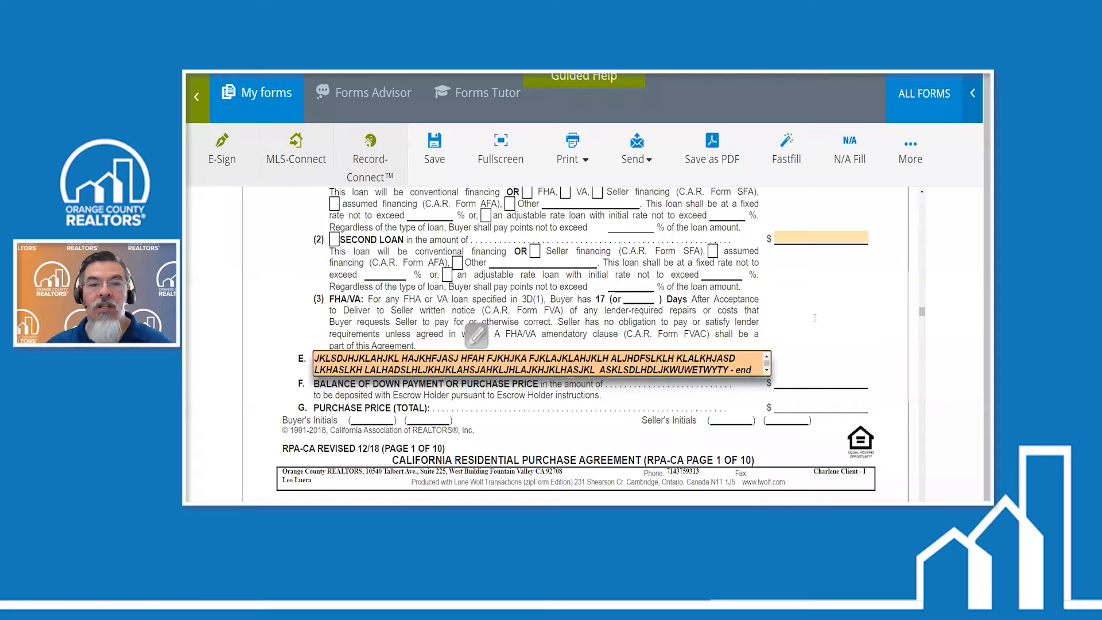
pyautogui.click(815, 318)
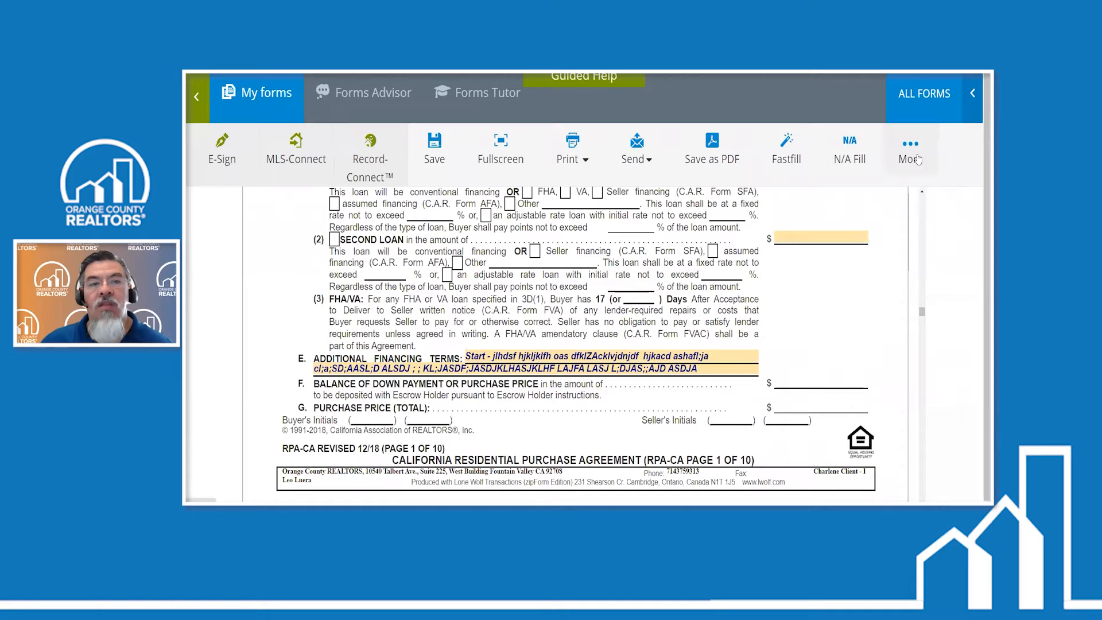
# - Preview the documents and examine the Additional Financing Terms entry in paragraph 3E of the purchase agreement's first page
pyautogui.click(916, 156)
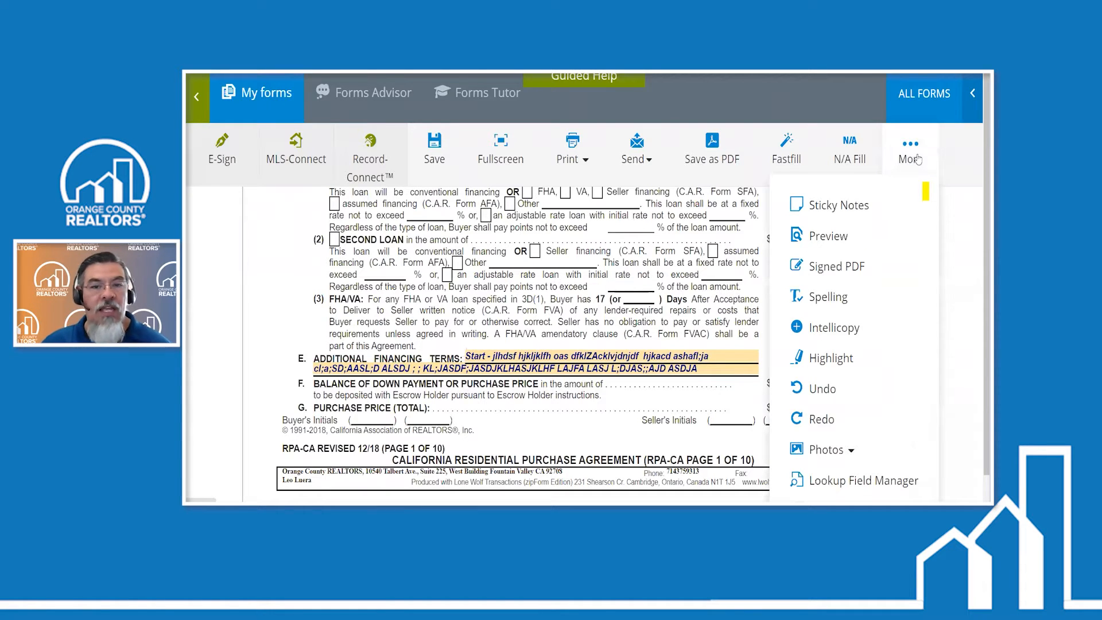
pyautogui.click(836, 236)
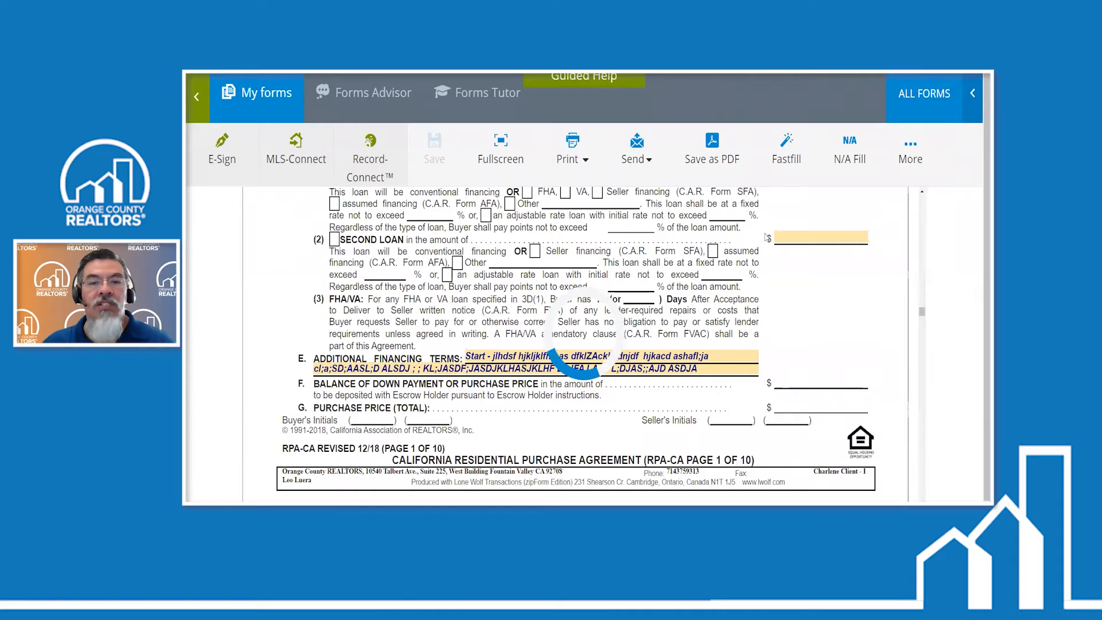
pyautogui.scroll(-10, 681, 254)
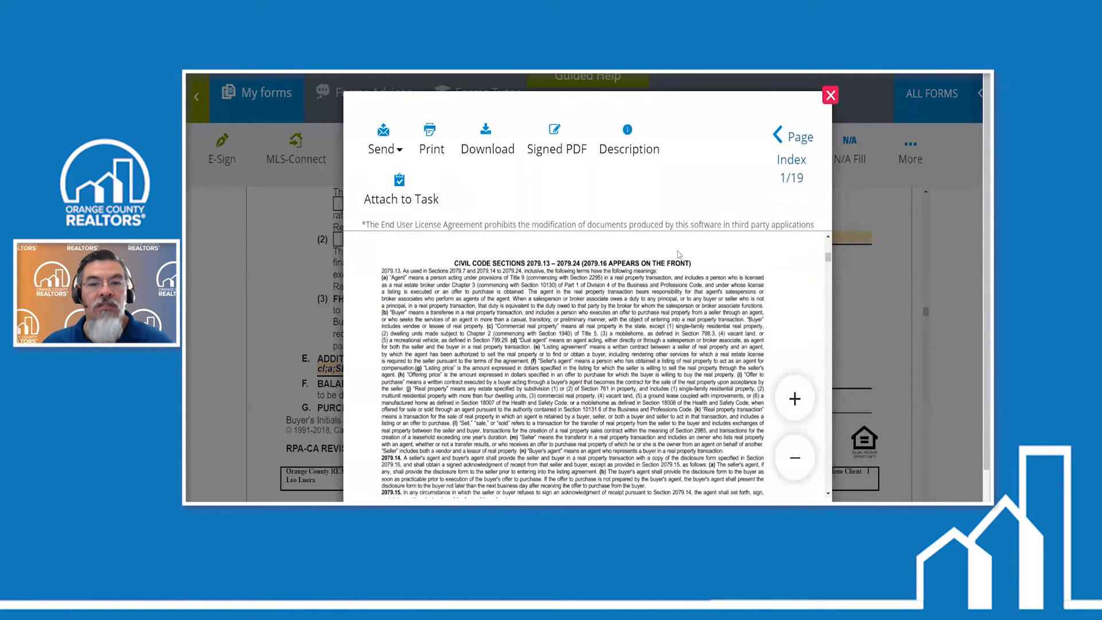
pyautogui.scroll(-15, 681, 254)
pyautogui.scroll(-12, 678, 255)
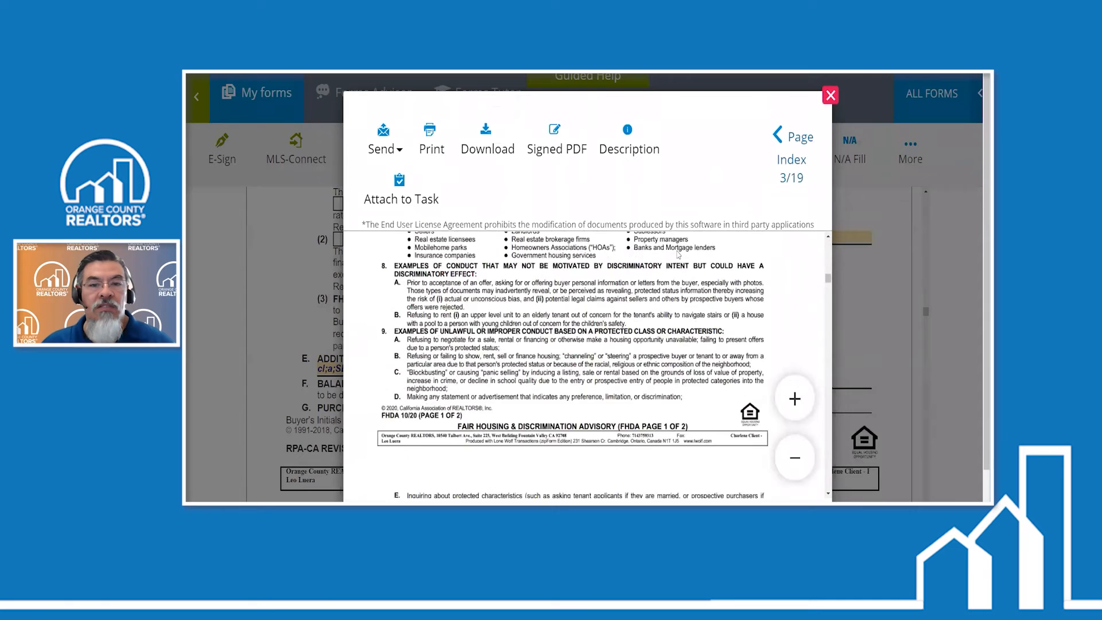
pyautogui.scroll(-10, 679, 254)
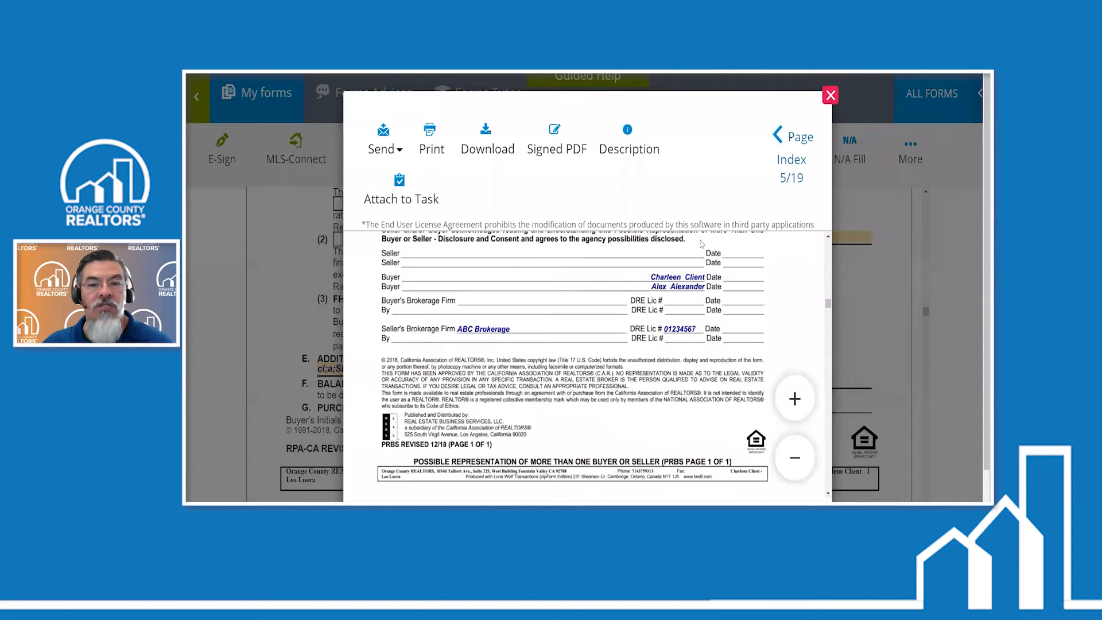
pyautogui.scroll(-10, 701, 244)
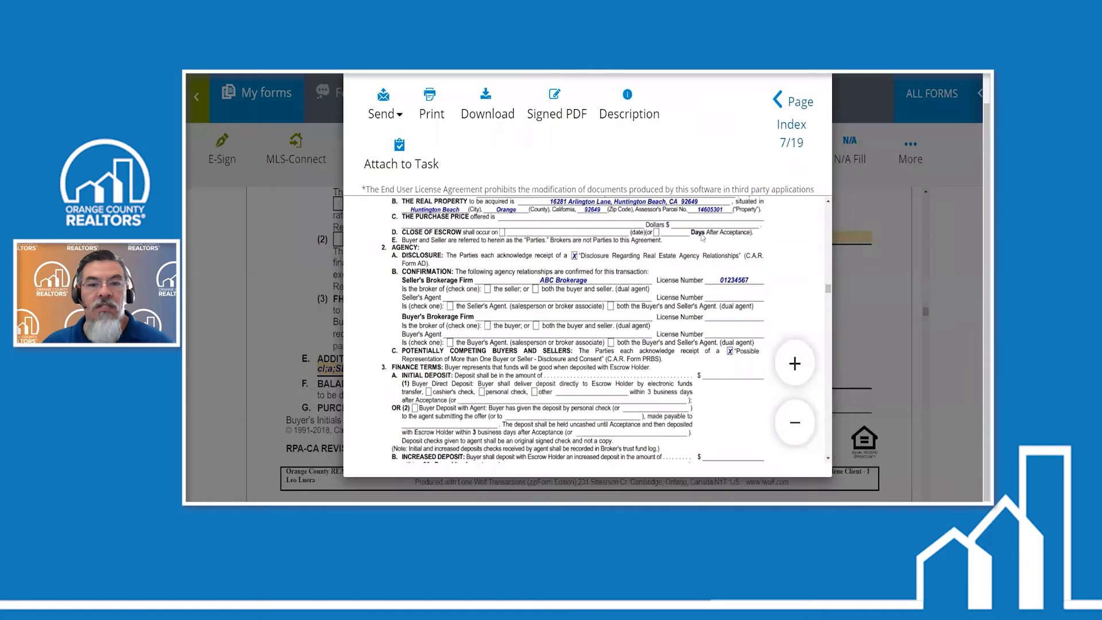
pyautogui.scroll(-10, 702, 236)
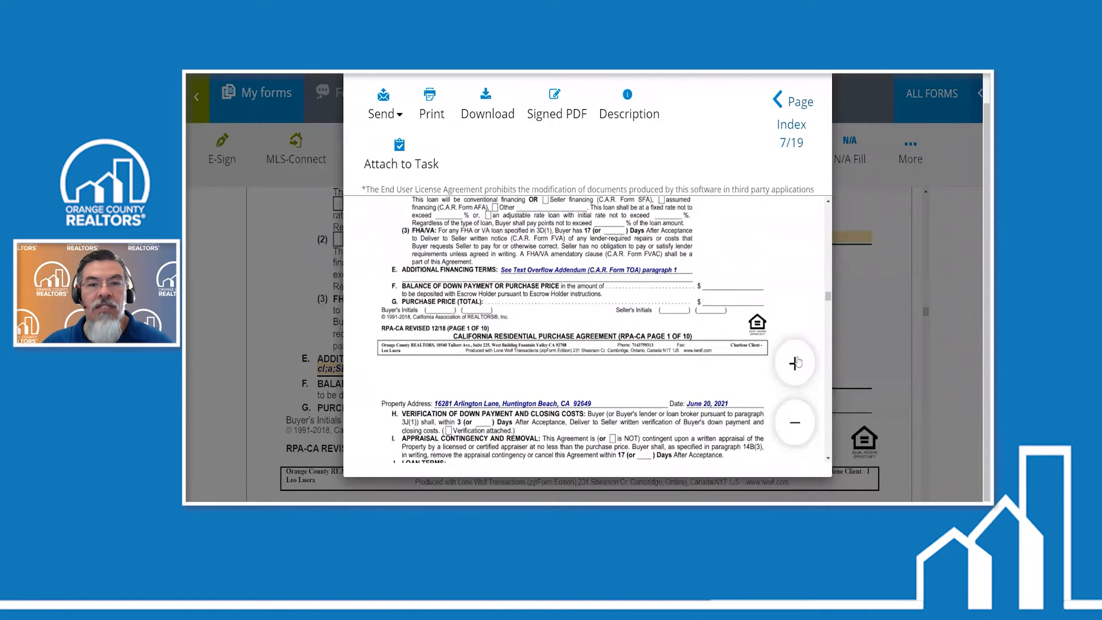
pyautogui.click(795, 363)
pyautogui.scroll(-3, 636, 326)
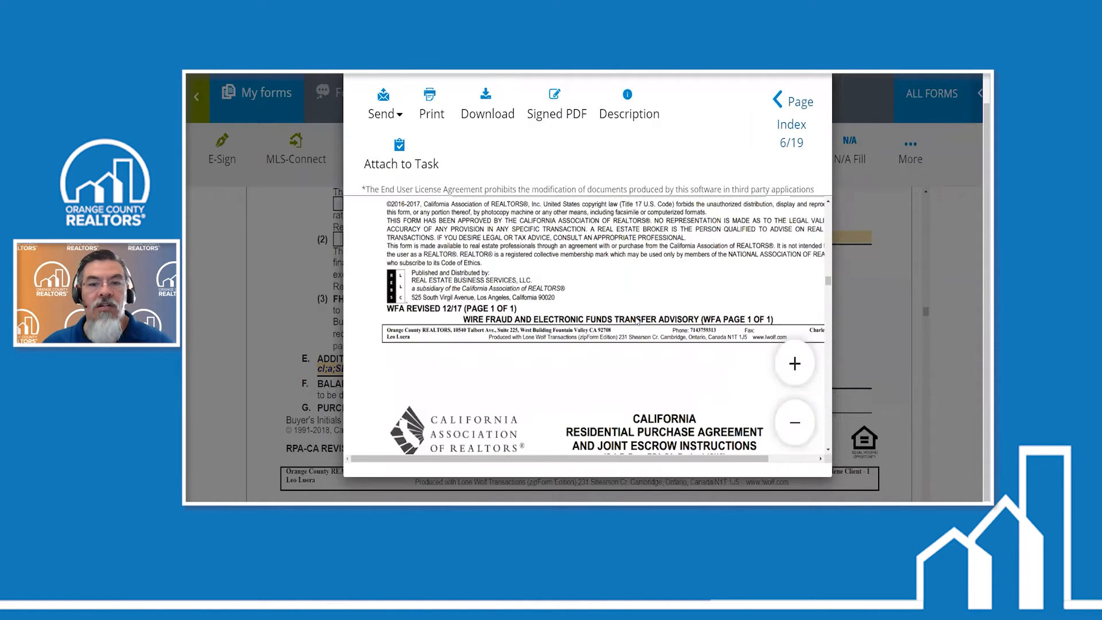
pyautogui.scroll(-15, 637, 313)
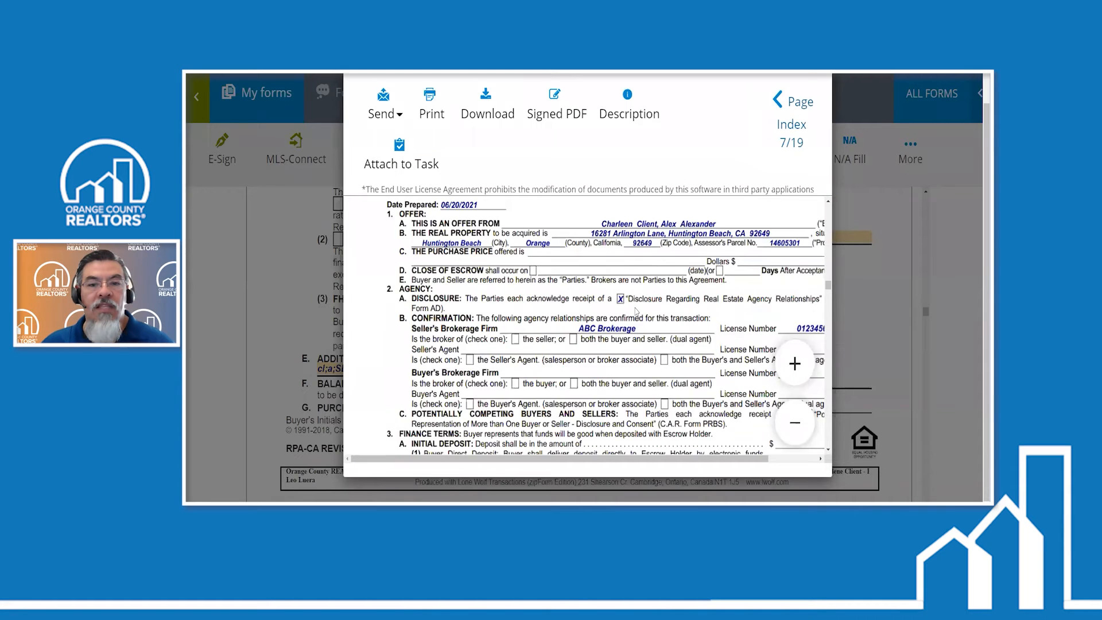
pyautogui.scroll(2, 636, 308)
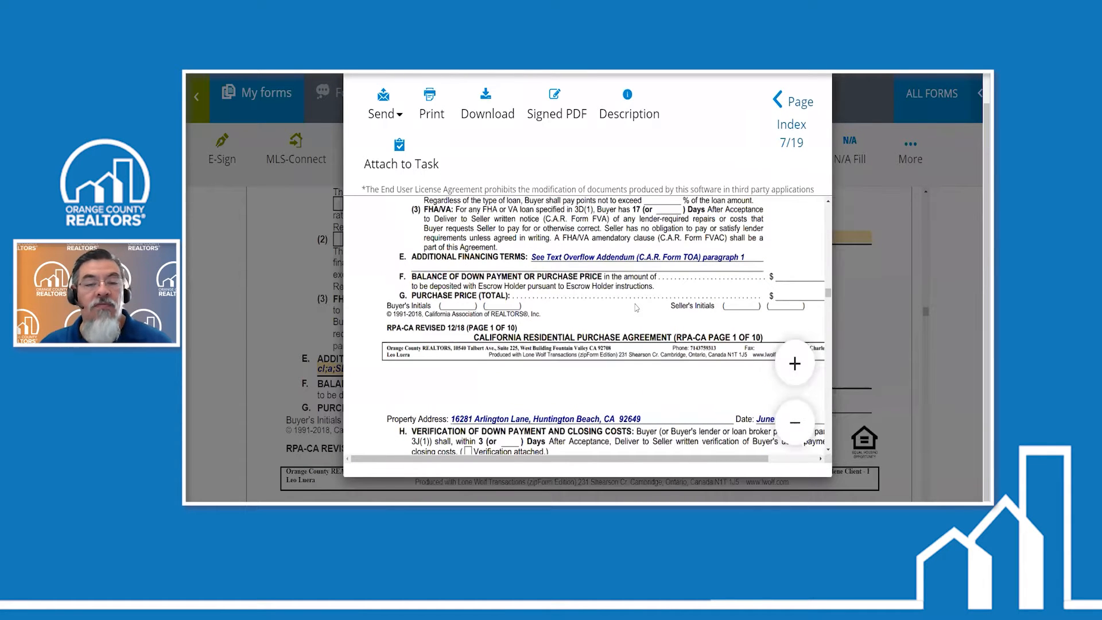
pyautogui.scroll(1, 666, 294)
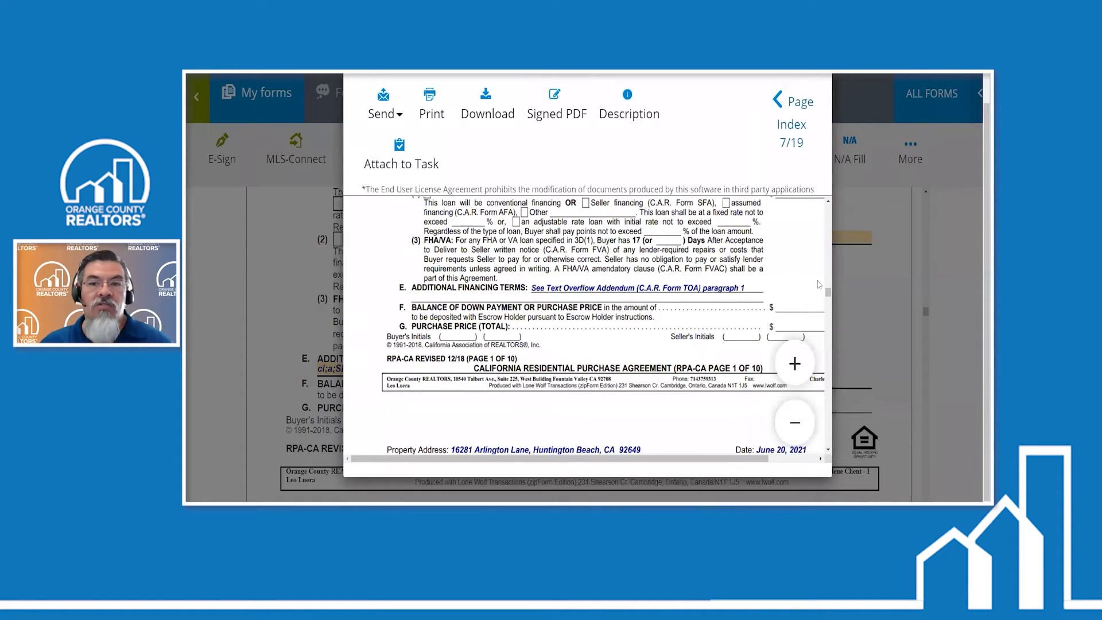
# - Review the Text Overflow Addendum on the last page of the preview across its full width, and close the preview
pyautogui.scroll(-15, 820, 298)
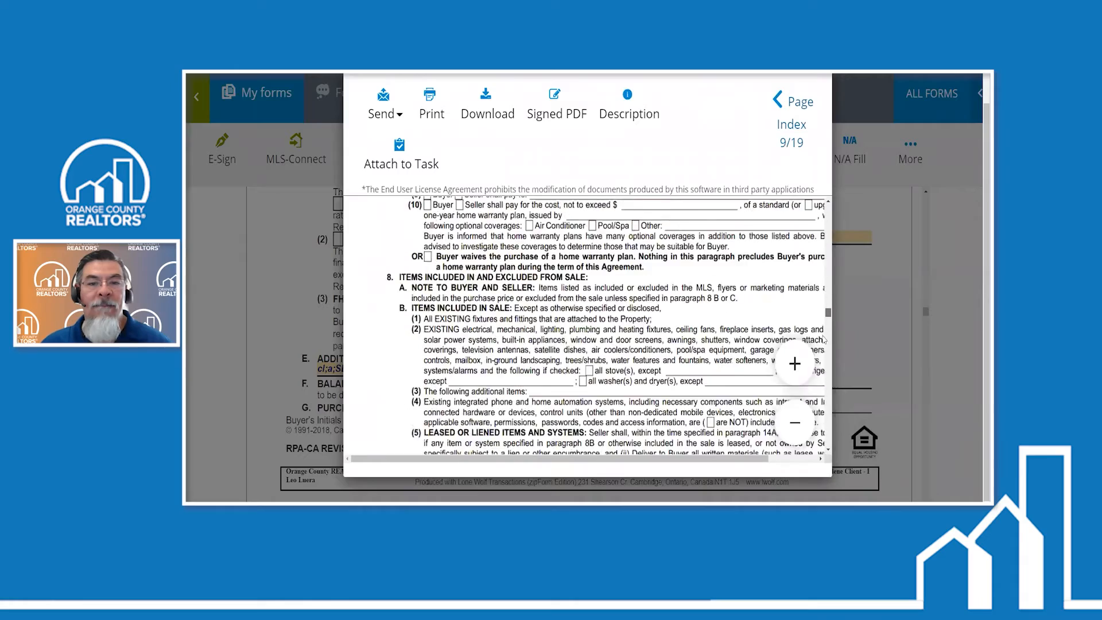
pyautogui.scroll(-20, 821, 352)
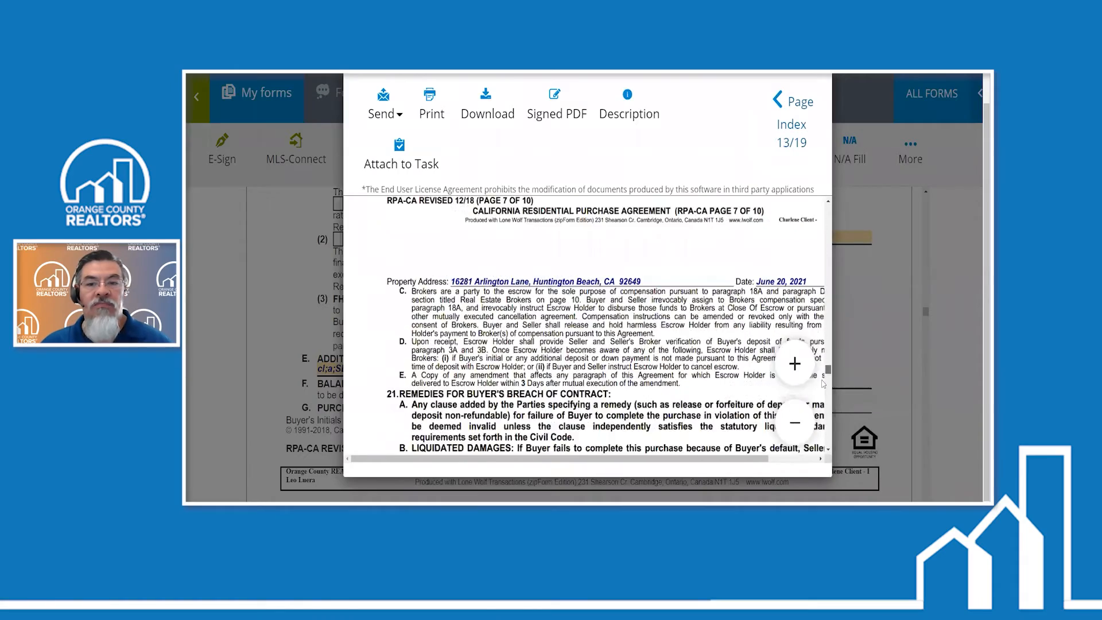
pyautogui.scroll(-20, 824, 430)
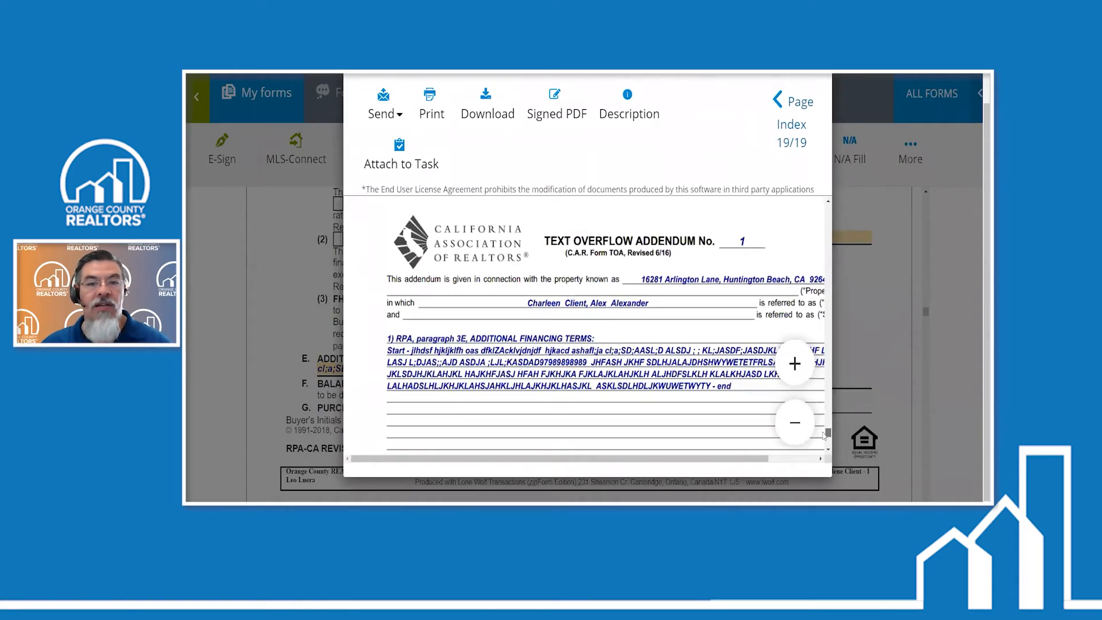
pyautogui.scroll(-1, 497, 414)
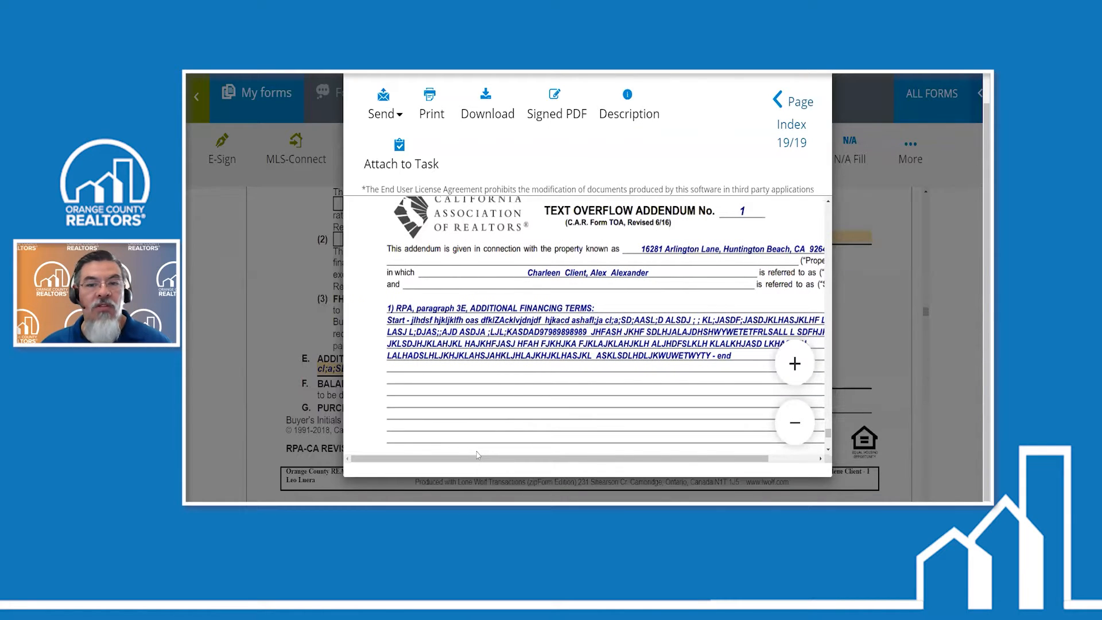
pyautogui.moveTo(477, 458); pyautogui.dragTo(686, 363)
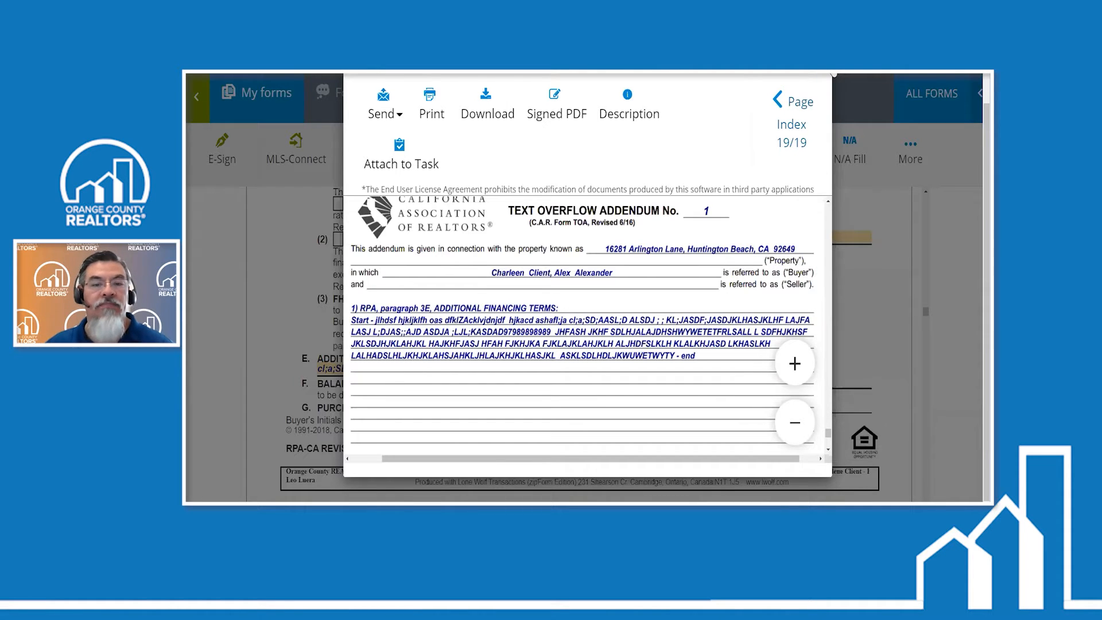
pyautogui.click(834, 74)
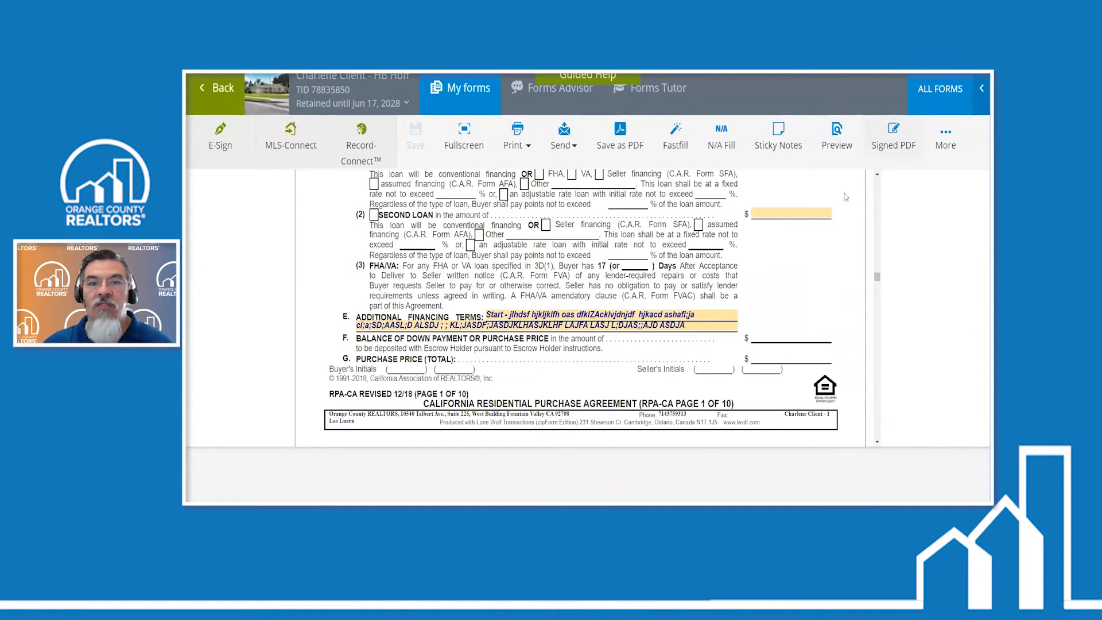
# - Try entering a very long string of 9s as the second loan amount in paragraph 3D(2)
pyautogui.click(804, 213)
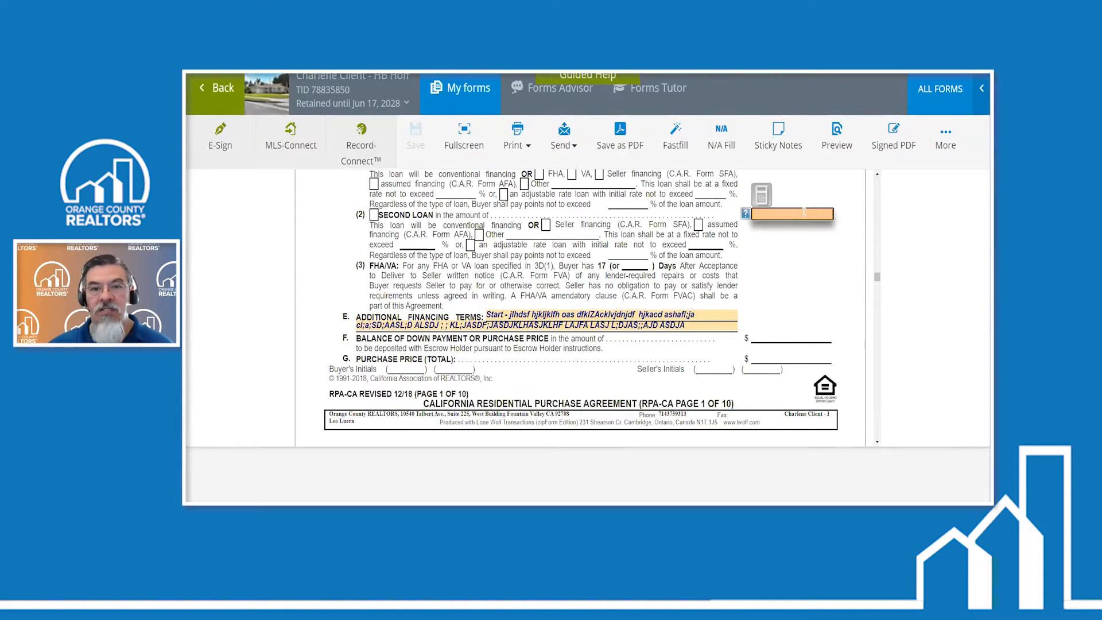
pyautogui.write('999999999999999999999')
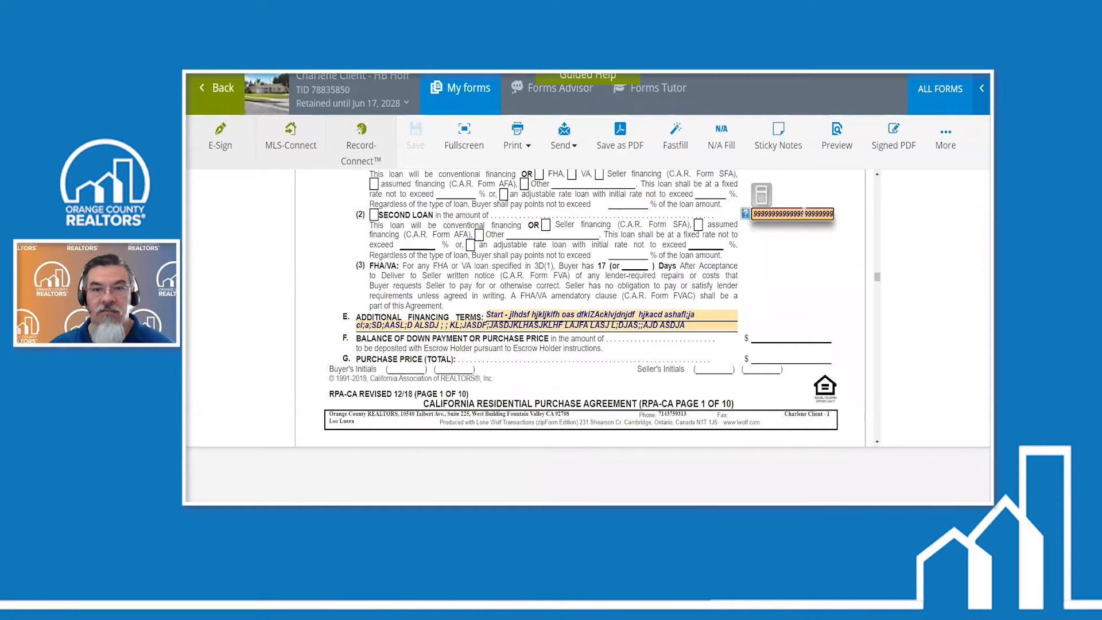
pyautogui.press('Return')
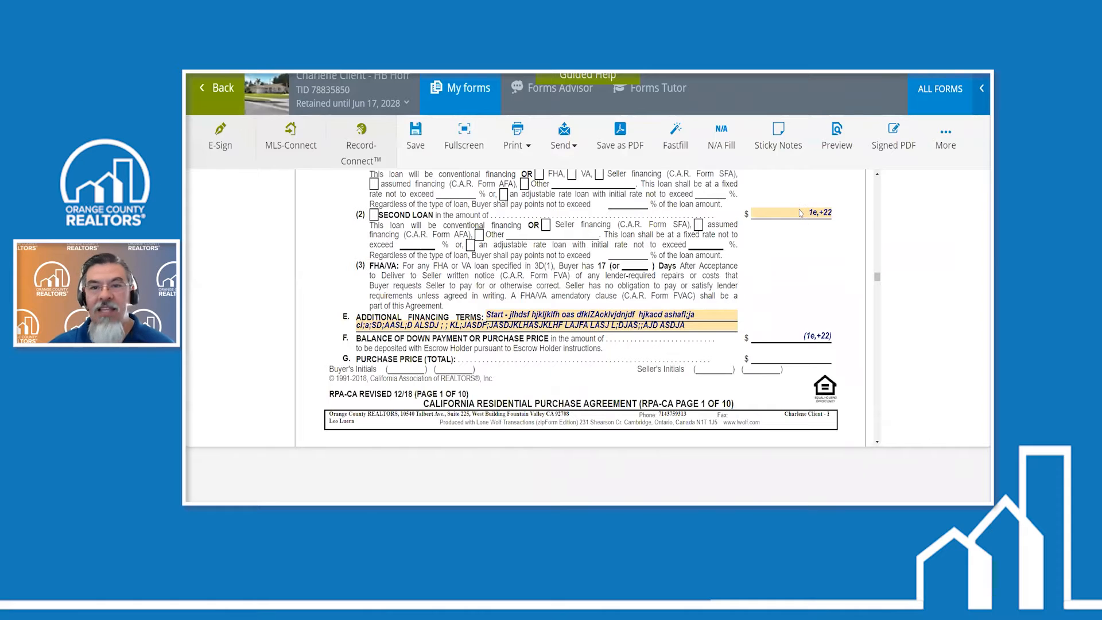
# - Clear the second loan amount in paragraph 3D(2), leaving the field blank
pyautogui.click(801, 213)
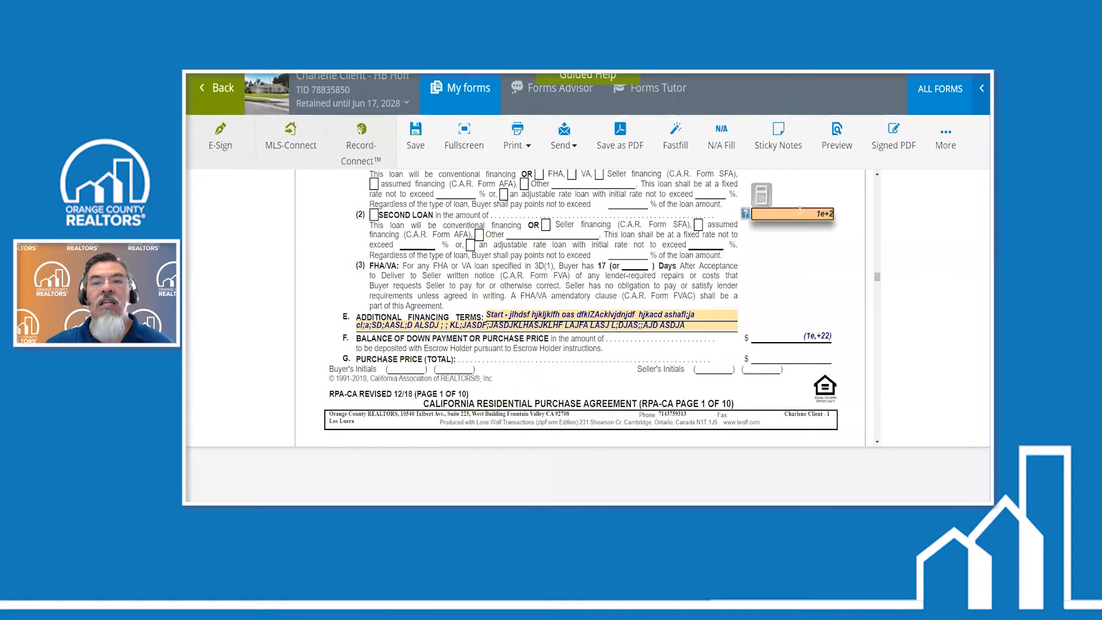
pyautogui.press('BackSpace')
pyautogui.press('BackSpace')
pyautogui.press('BackSpace')
pyautogui.press('BackSpace')
pyautogui.click(817, 306)
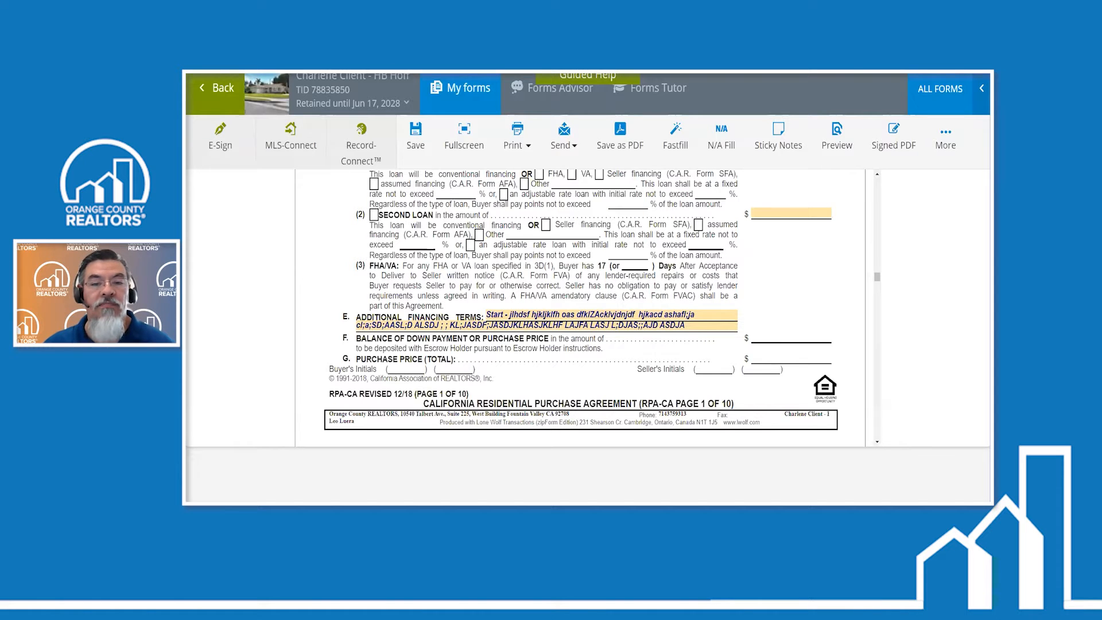
# - Switch to the PowerPoint slide show on the Text Overflow Addendum
pyautogui.hotkey('alt', 'Tab')
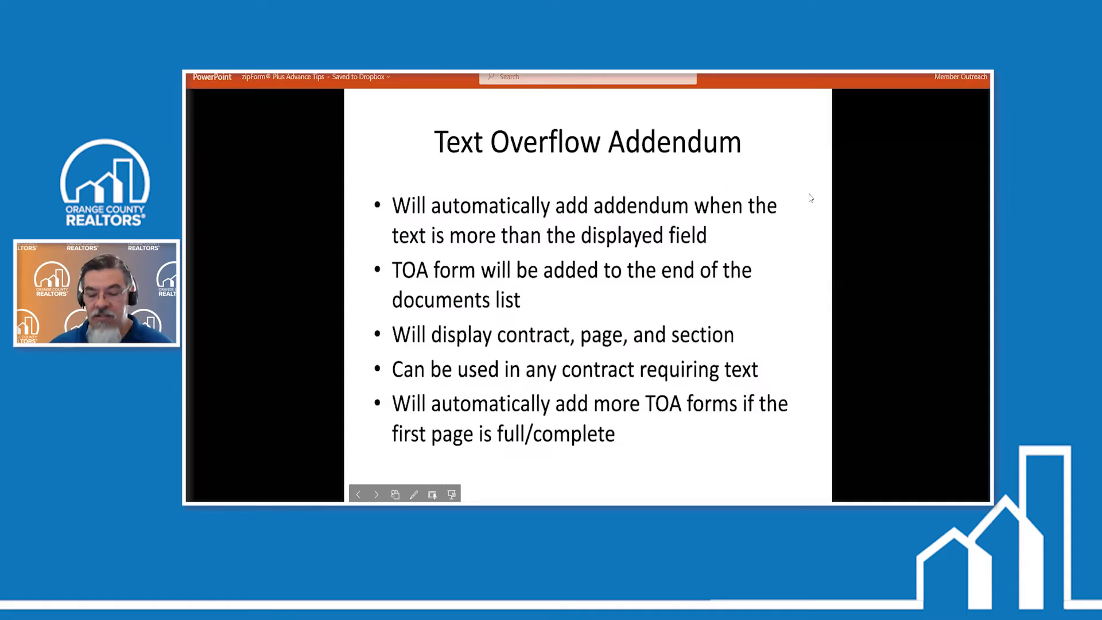
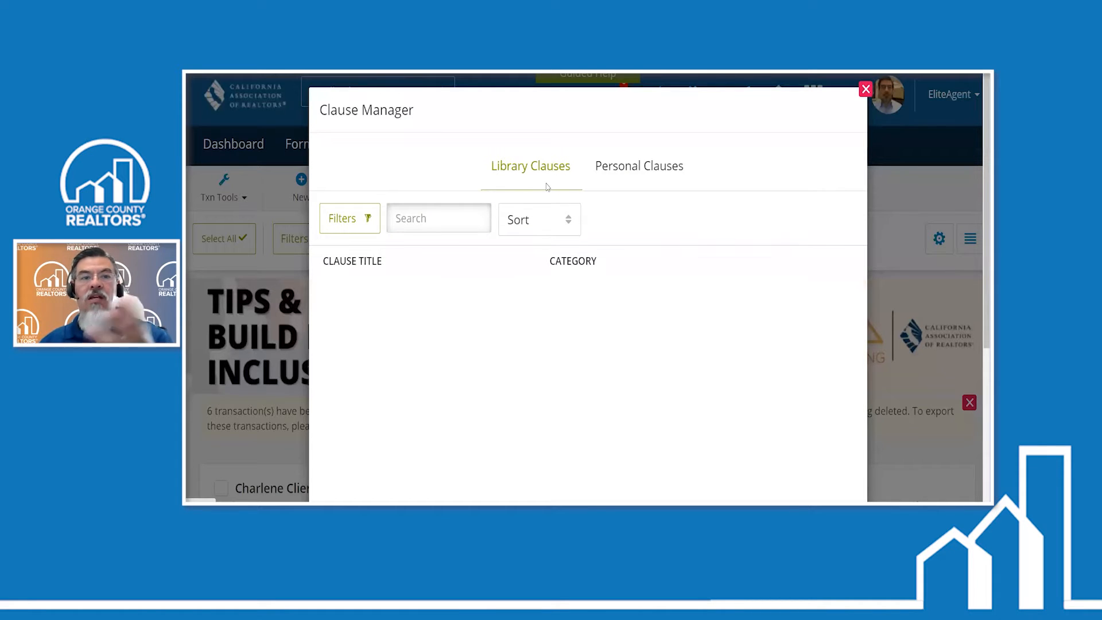
# - Review the text of the personal clause "On the Date of Closing of Escrow", and delete that clause
pyautogui.click(636, 168)
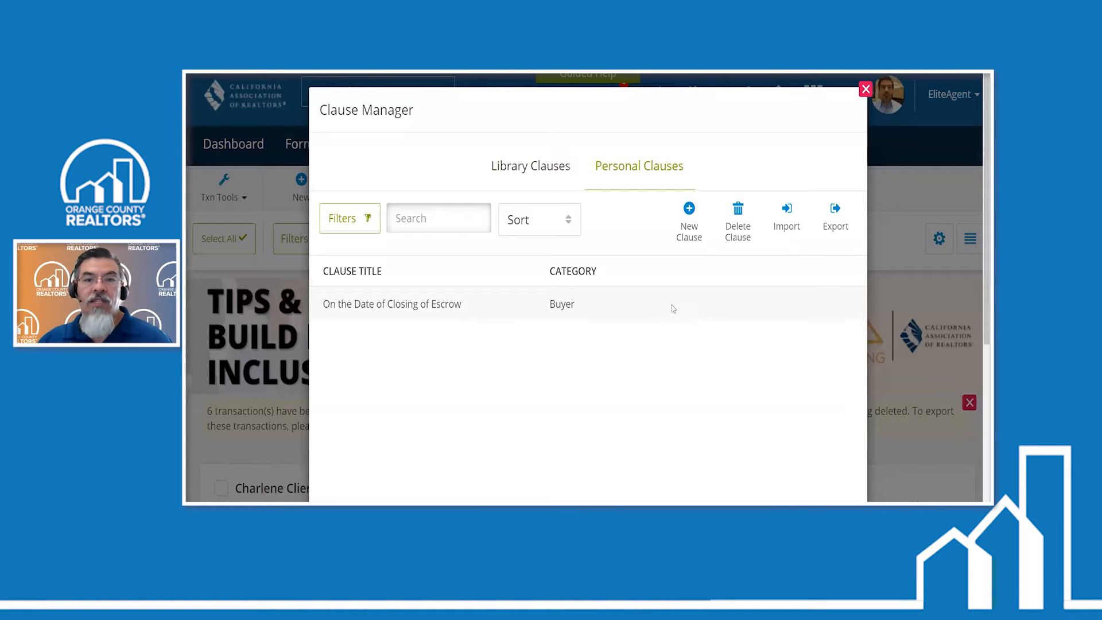
pyautogui.click(725, 320)
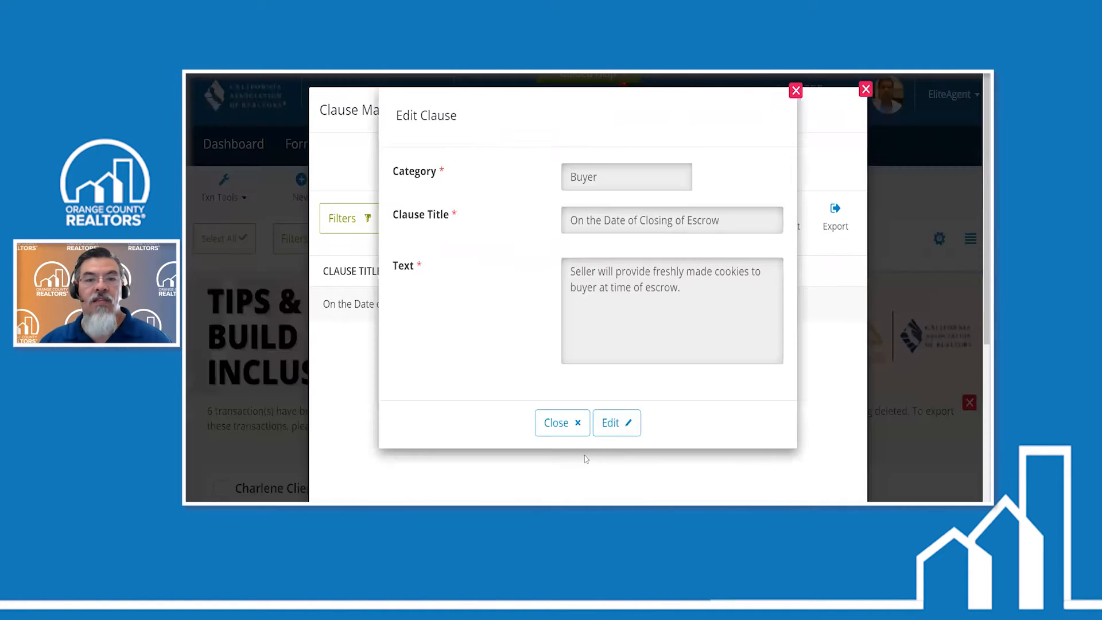
pyautogui.click(565, 424)
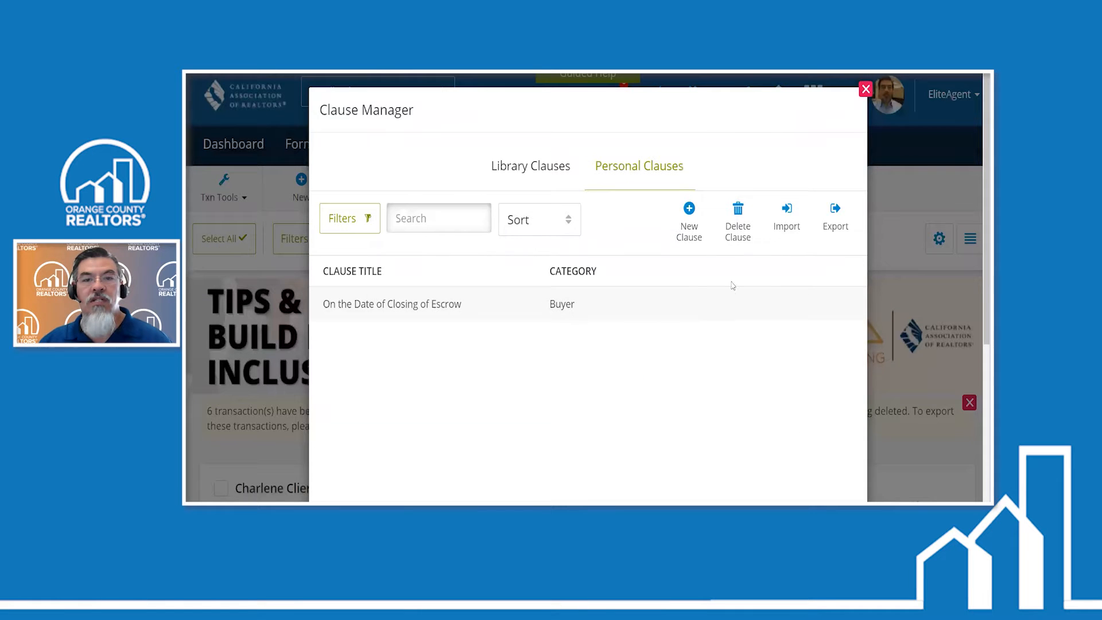
pyautogui.click(743, 230)
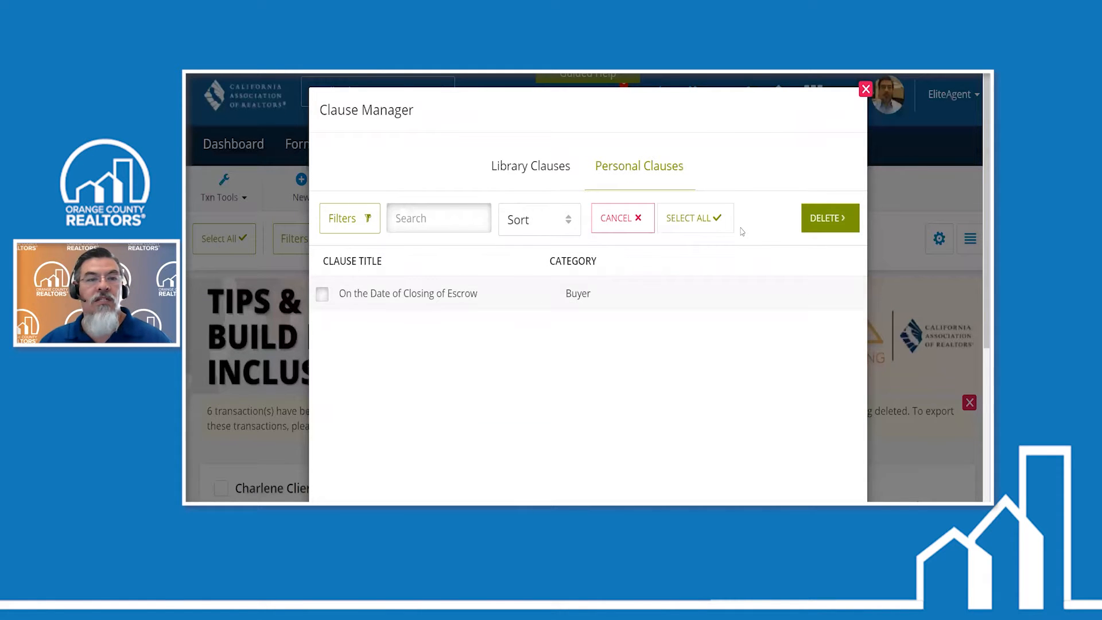
pyautogui.click(812, 222)
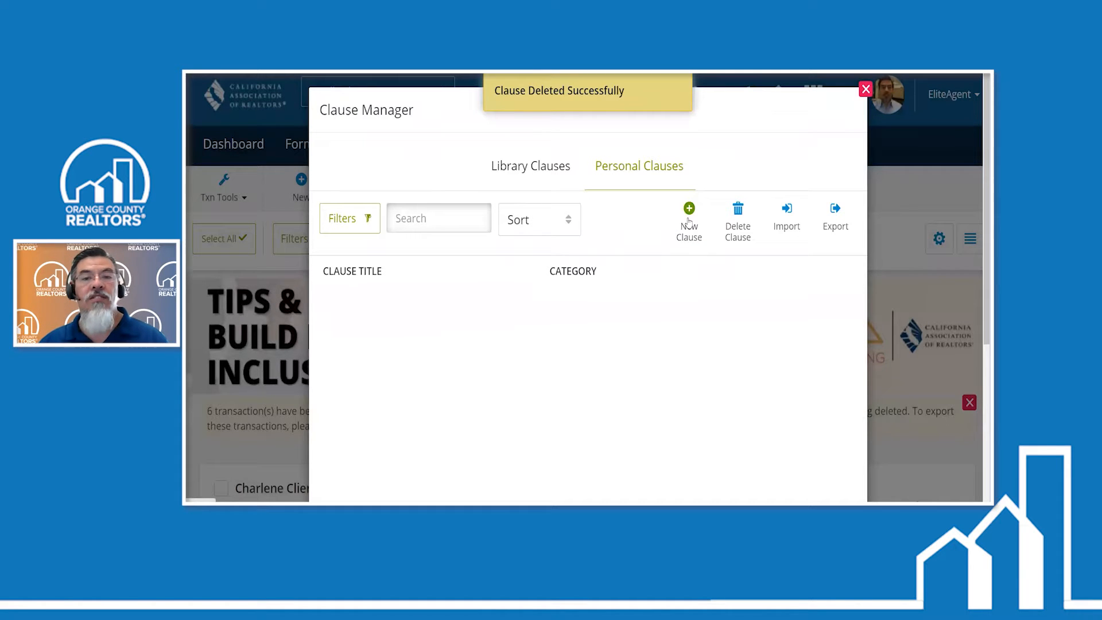
# - Start a new personal clause in the Buyer category with the title "At close of escrow"
pyautogui.click(688, 221)
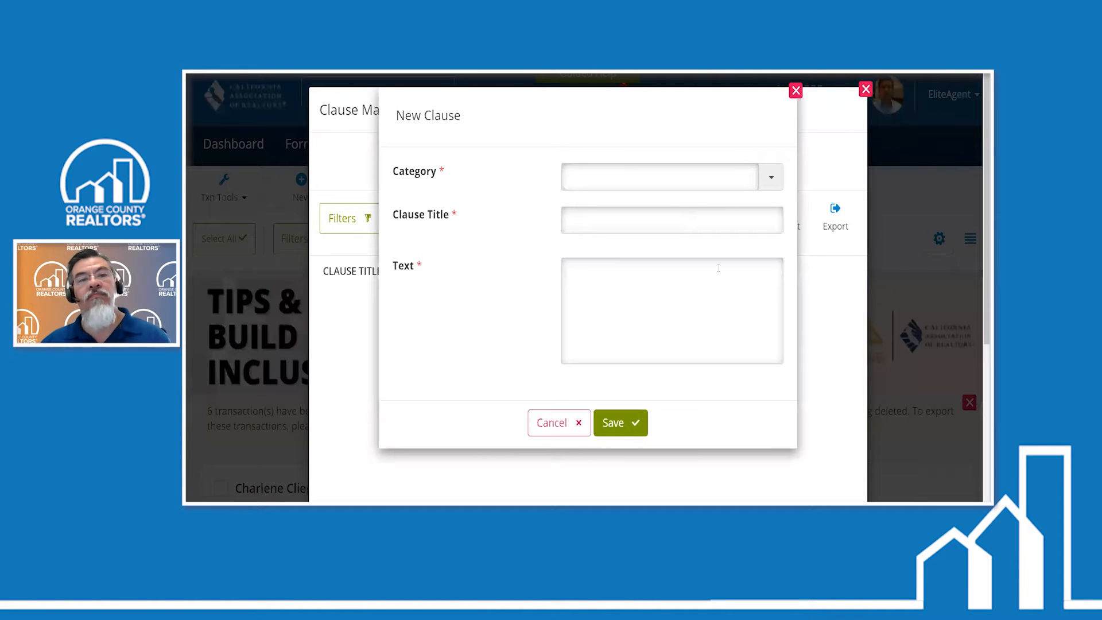
pyautogui.click(764, 180)
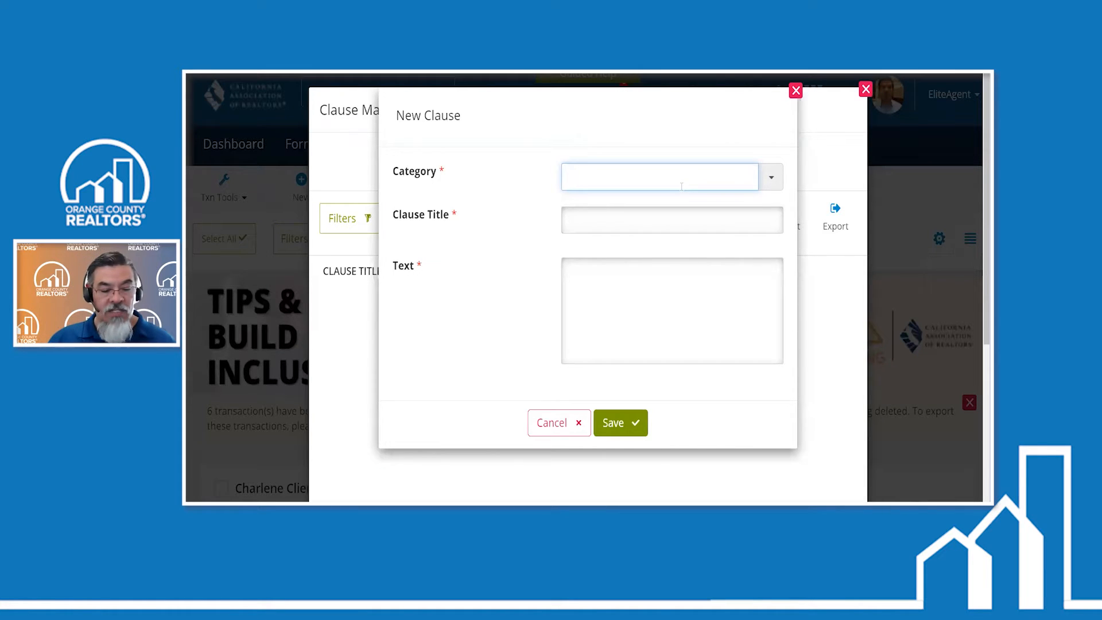
pyautogui.write('Seller')
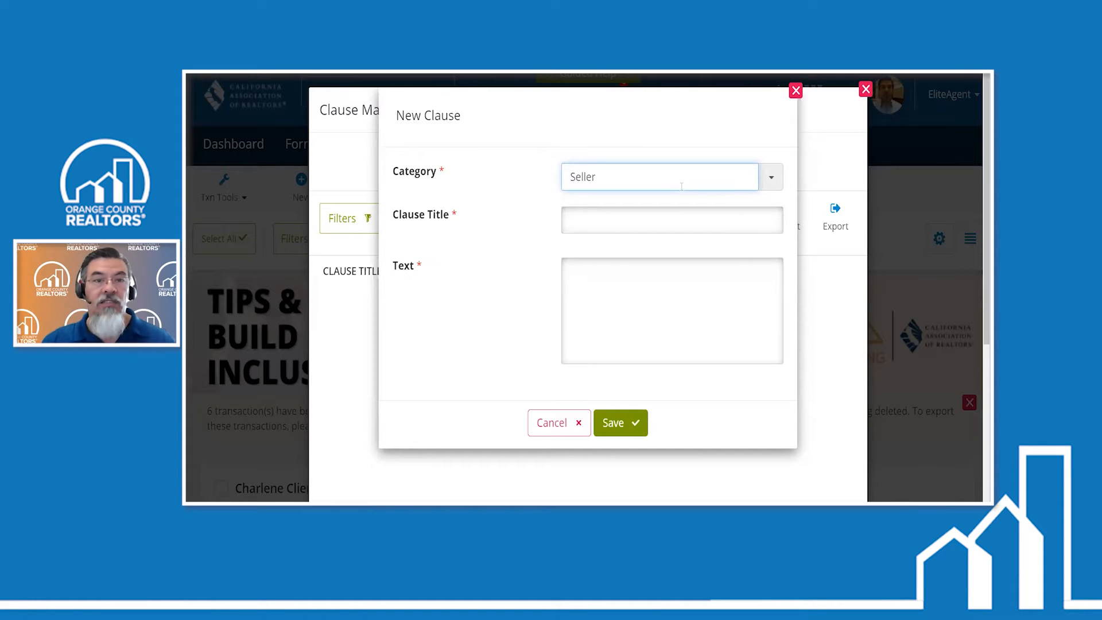
pyautogui.press('Tab')
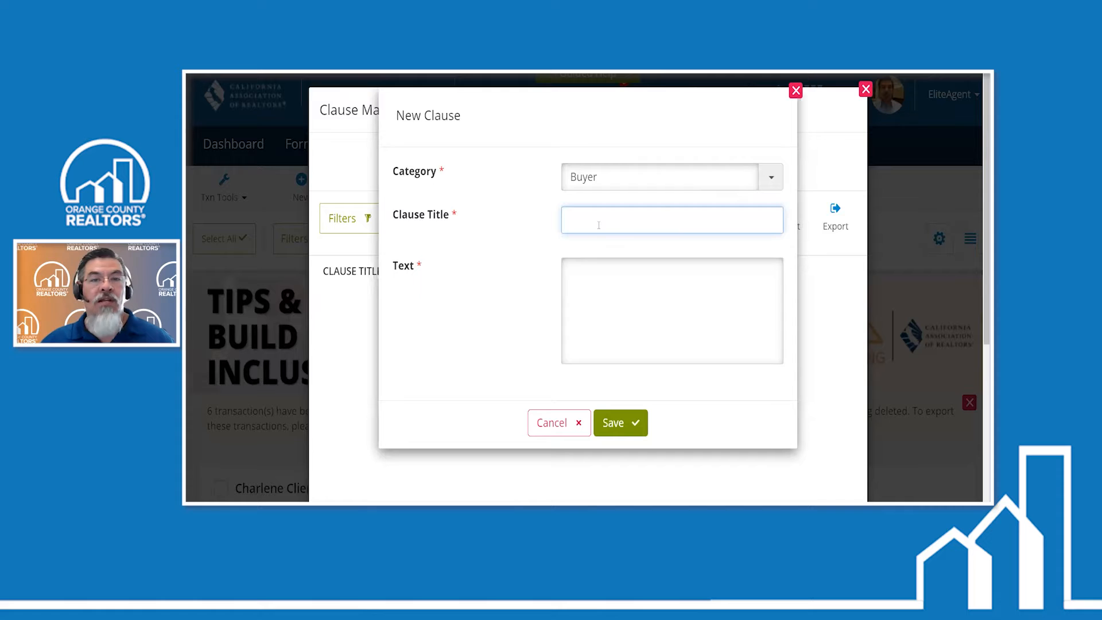
pyautogui.write('At c')
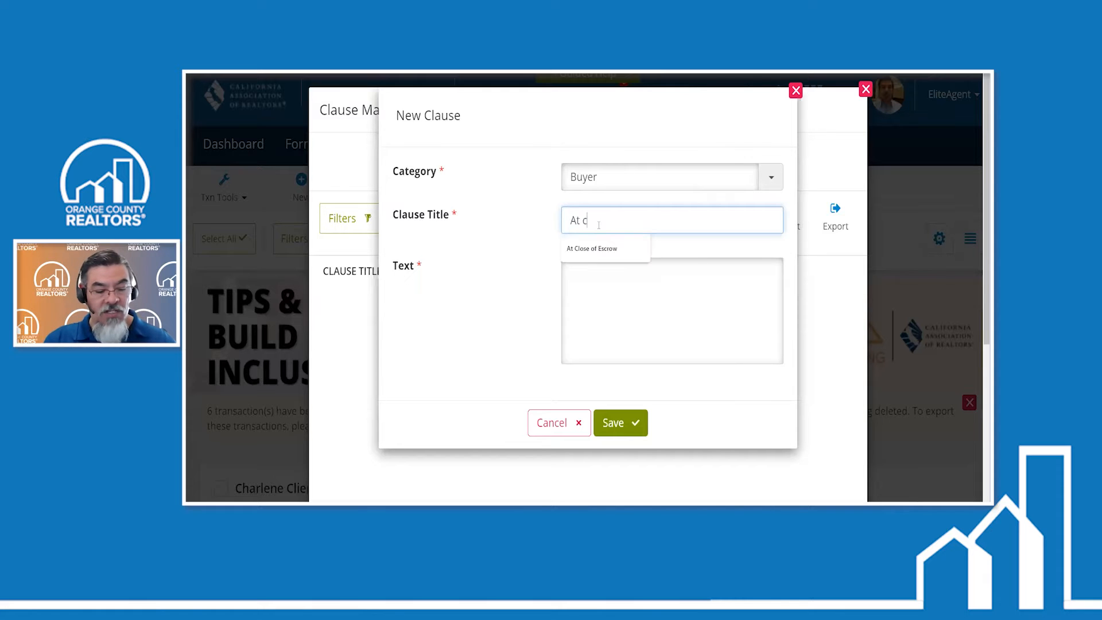
pyautogui.write('lose of escr')
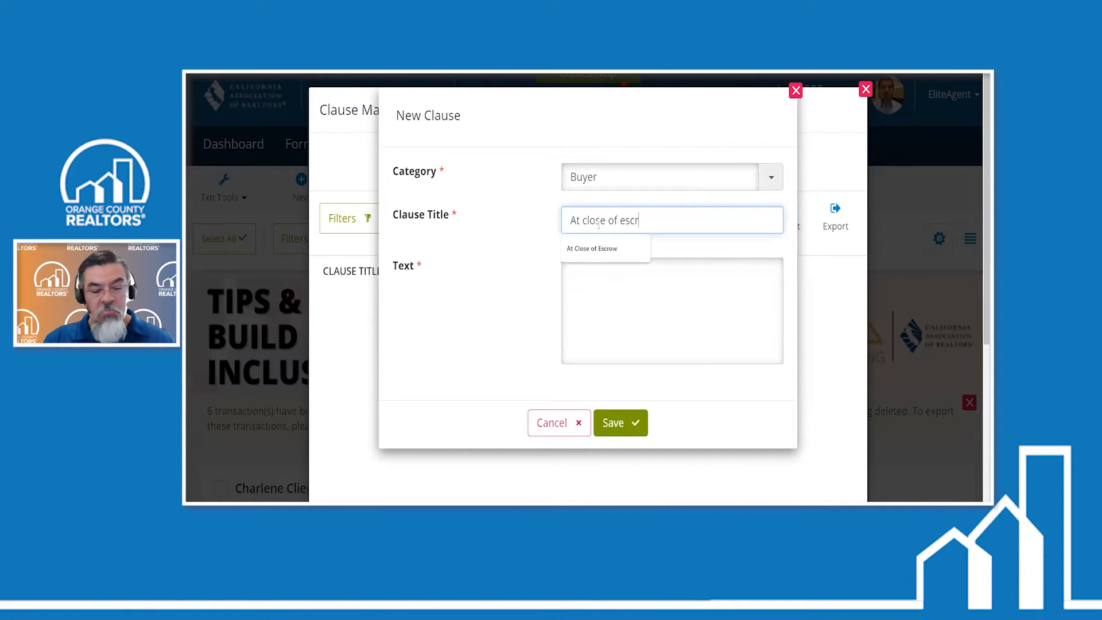
pyautogui.write('ow')
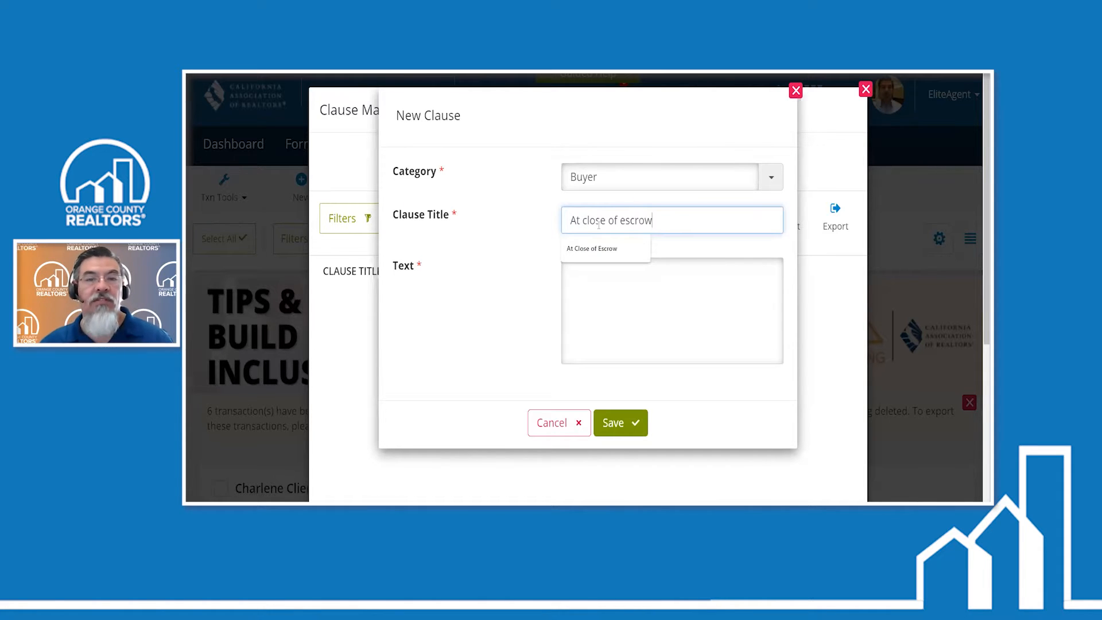
# - Enter the clause text "Seller will provide chocolate chip cookies at close of escrow for buyer." and save the clause
pyautogui.click(599, 294)
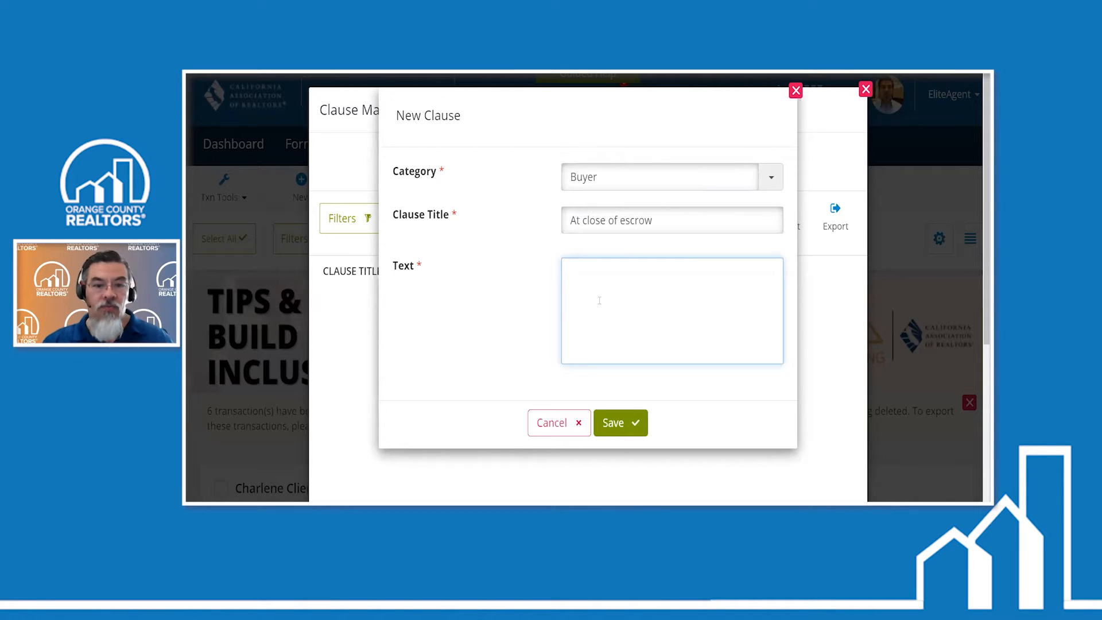
pyautogui.write('Seller wi')
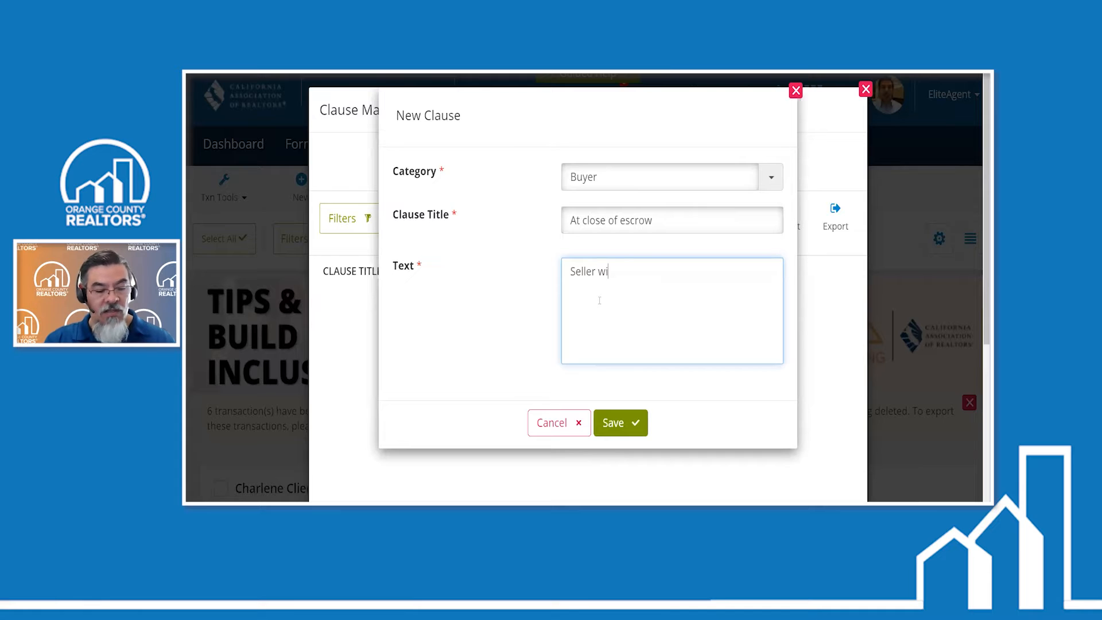
pyautogui.write('ll provide ')
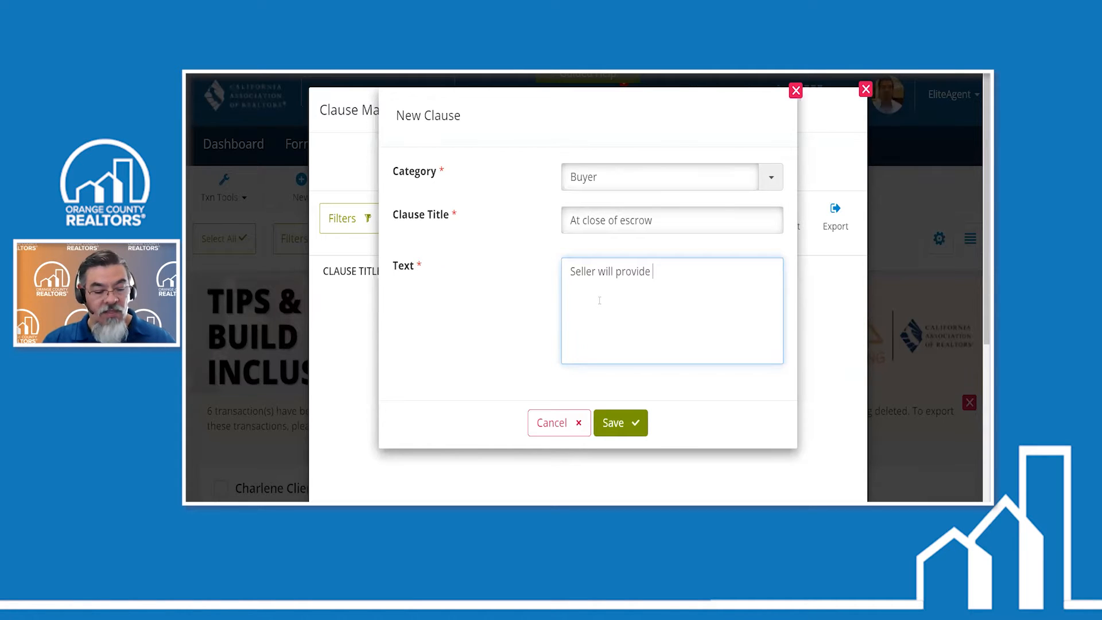
pyautogui.write('chocolate ')
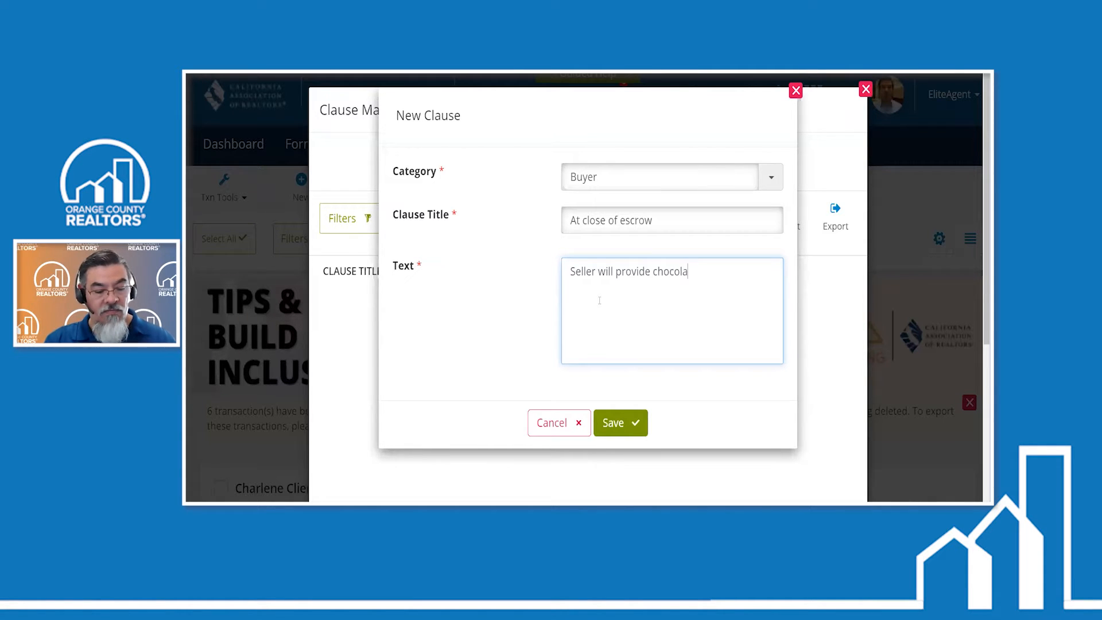
pyautogui.write('chip coo')
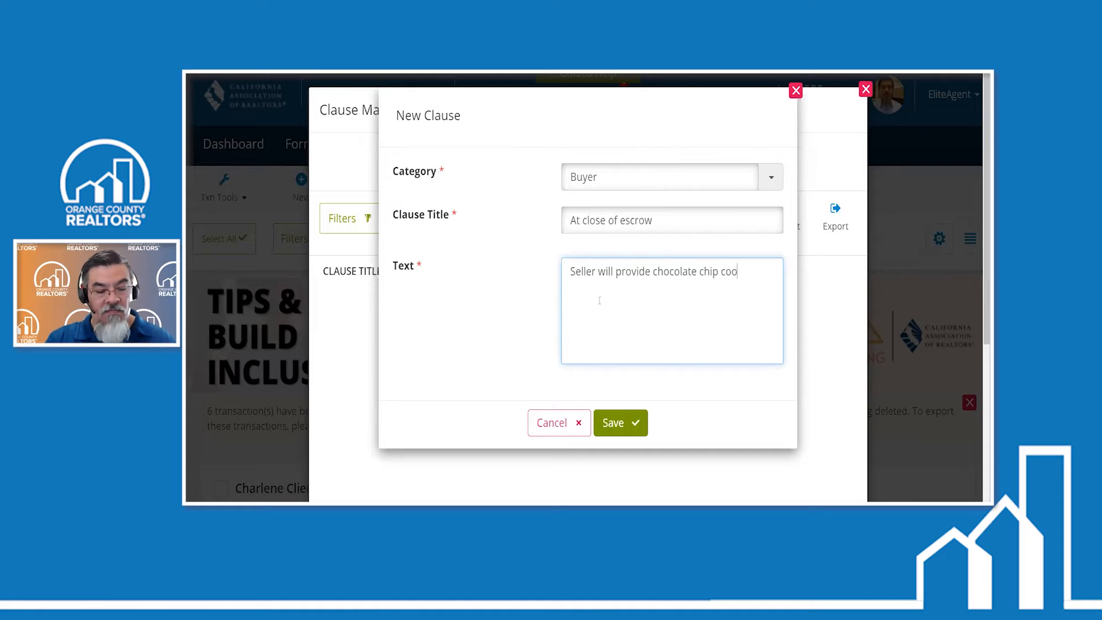
pyautogui.write('kies at cl')
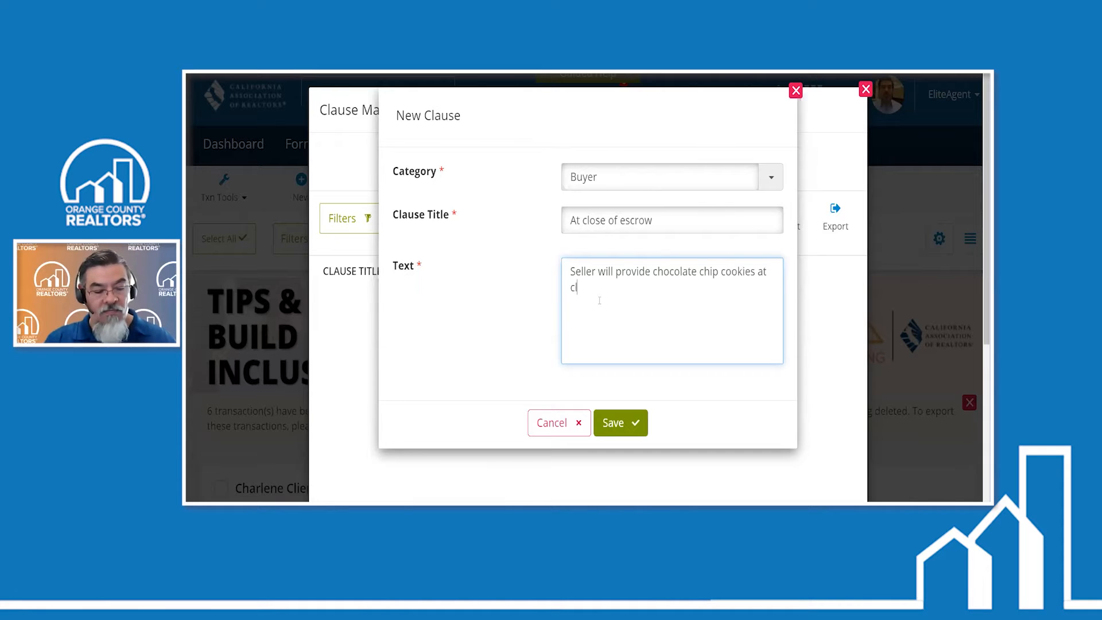
pyautogui.write('ose of escrow')
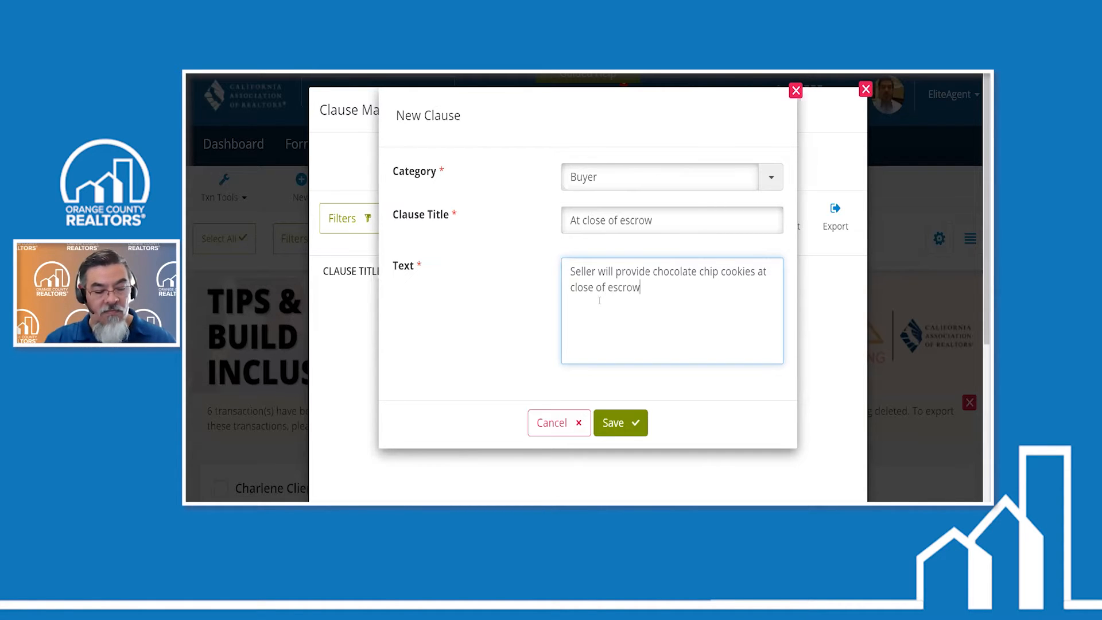
pyautogui.write(' for buyer.')
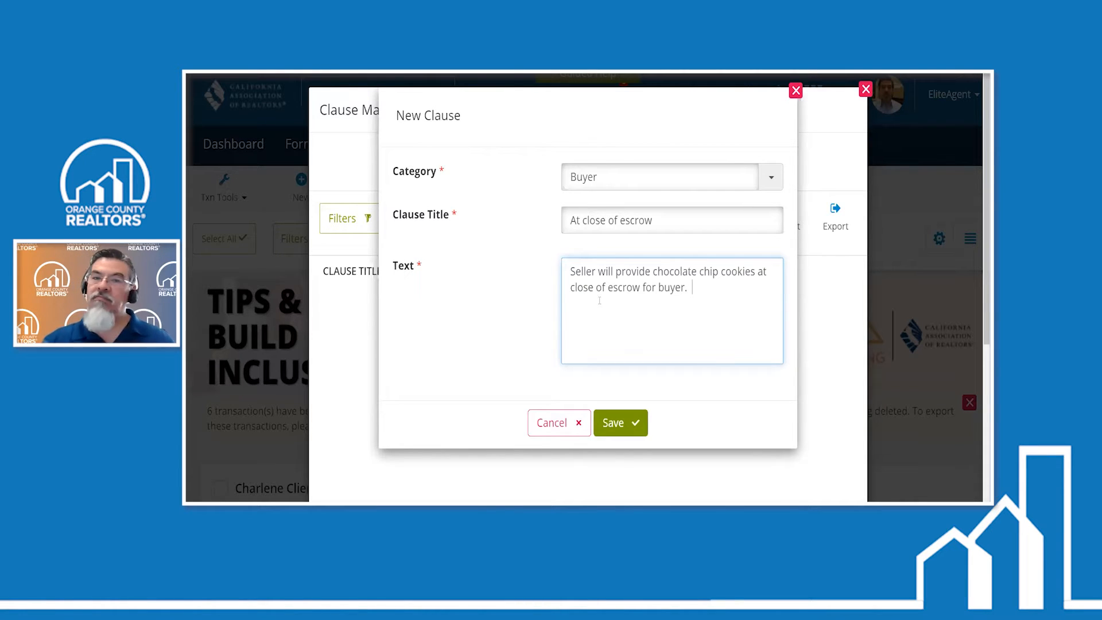
pyautogui.click(616, 423)
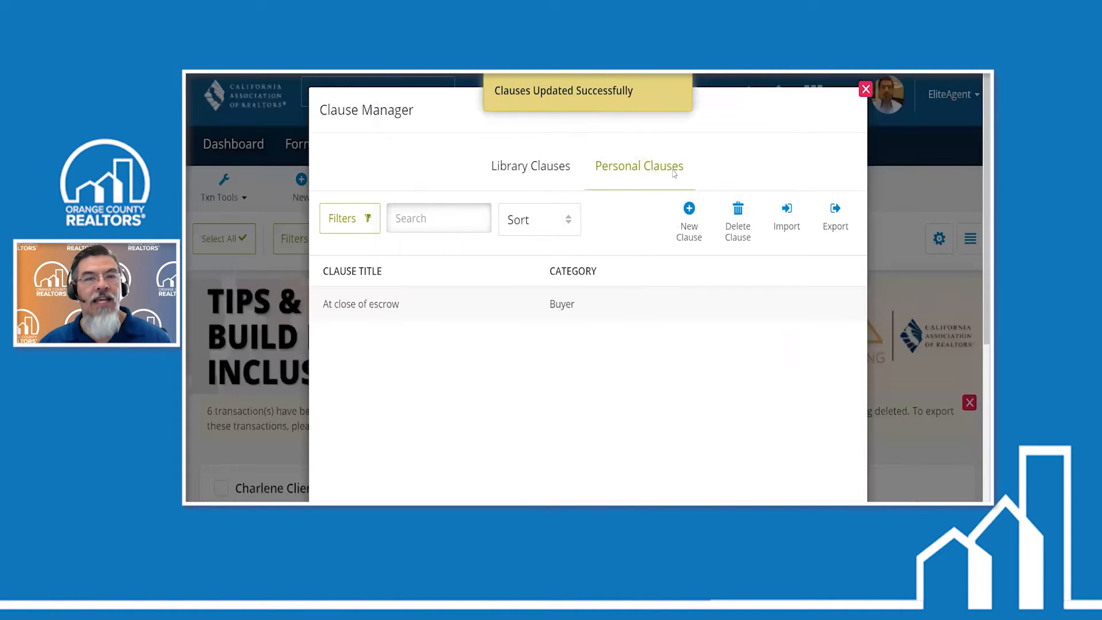
# - Start another personal clause in the Seller category with the title "Buyer Terms at closing"
pyautogui.click(688, 215)
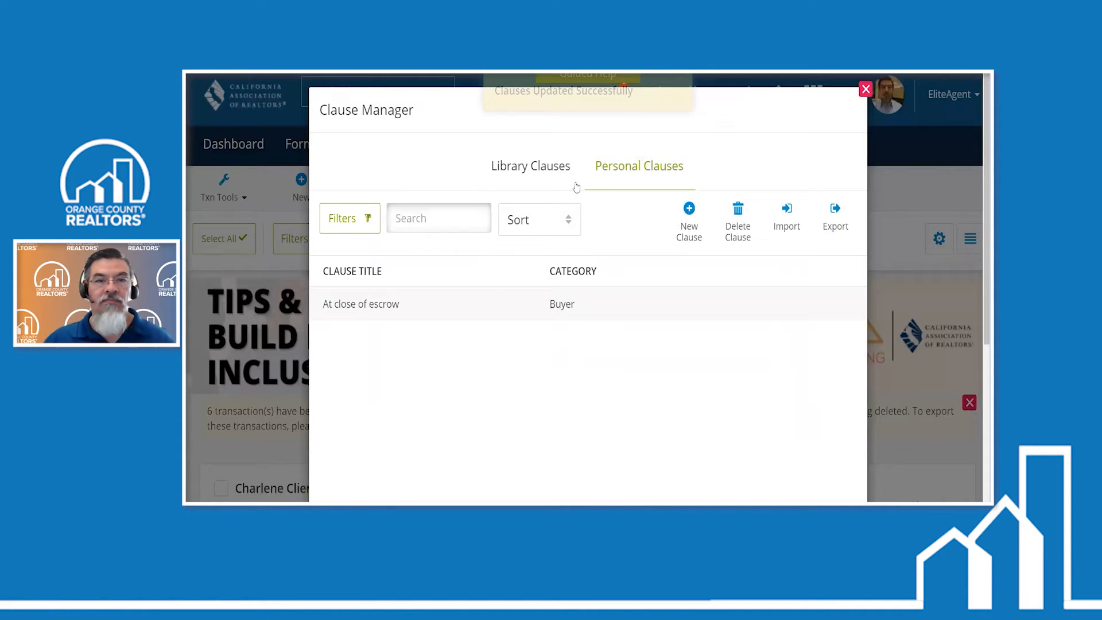
pyautogui.click(576, 183)
pyautogui.write('Se')
pyautogui.click(593, 212)
pyautogui.click(592, 221)
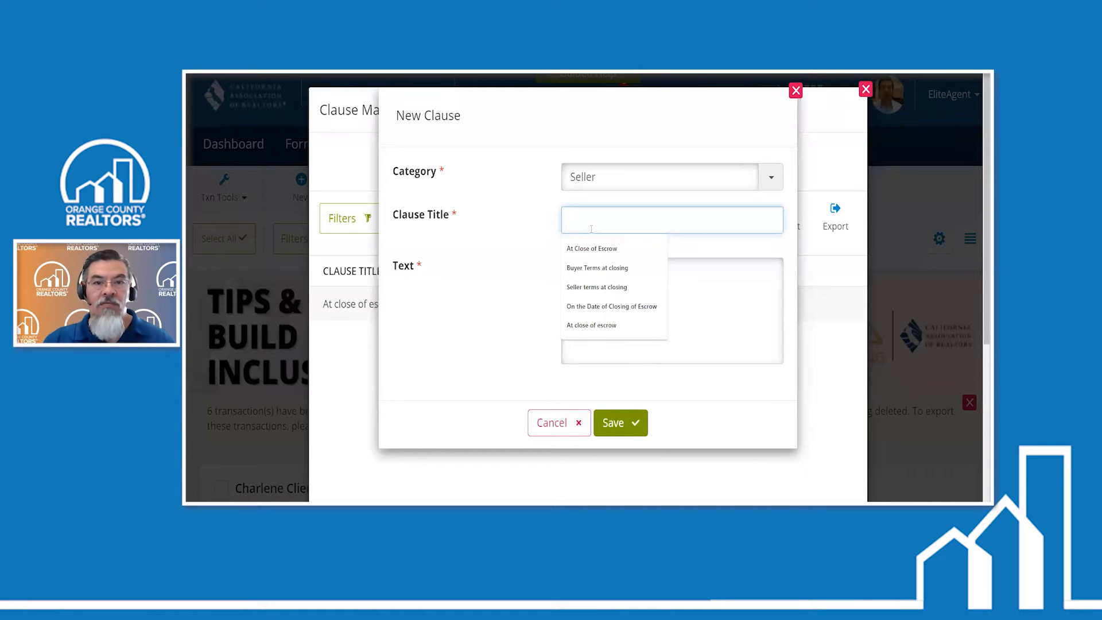
pyautogui.write('Buyer')
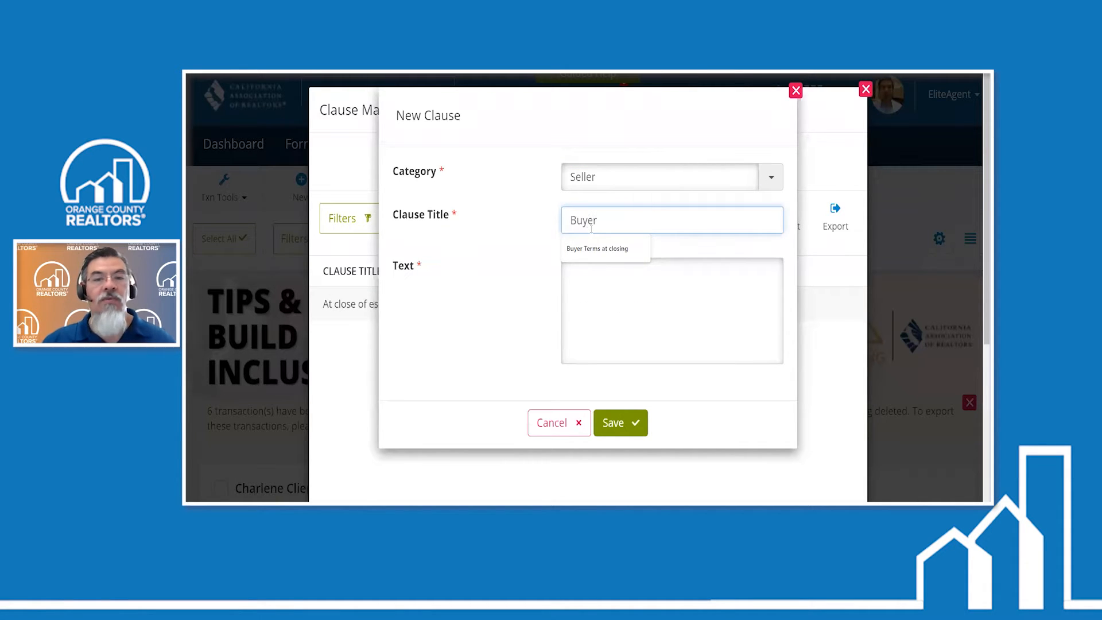
pyautogui.press('Down')
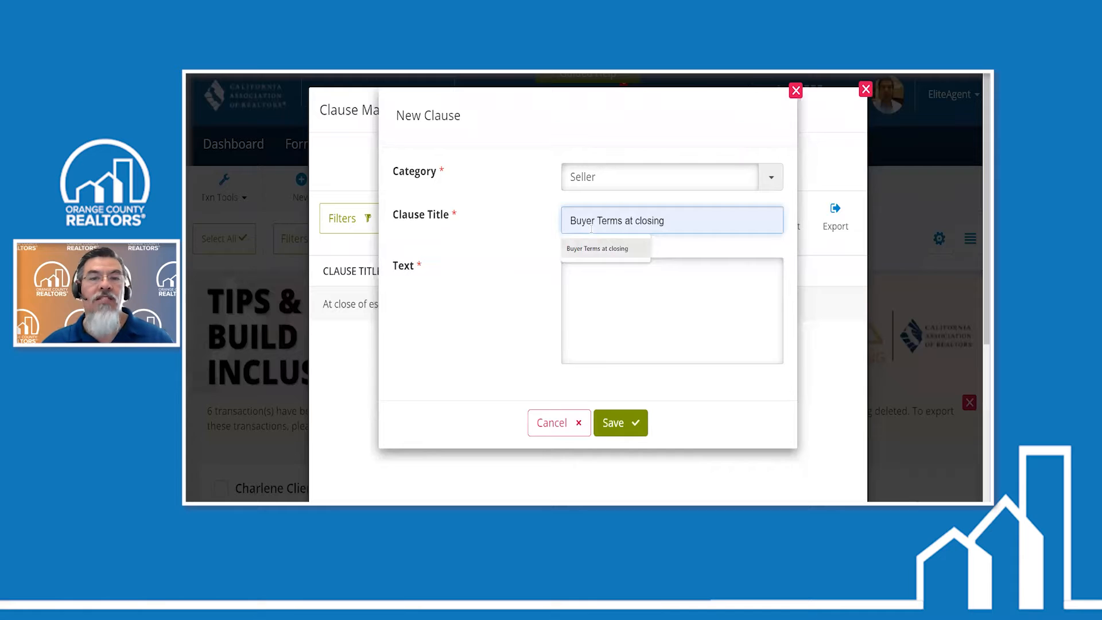
pyautogui.press('Tab')
pyautogui.click(626, 228)
pyautogui.click(622, 249)
# - Enter the clause text "Buyer will provide beverages at time of closing for the chocolate chip cookies." and save the clause
pyautogui.click(586, 269)
pyautogui.write('Bu')
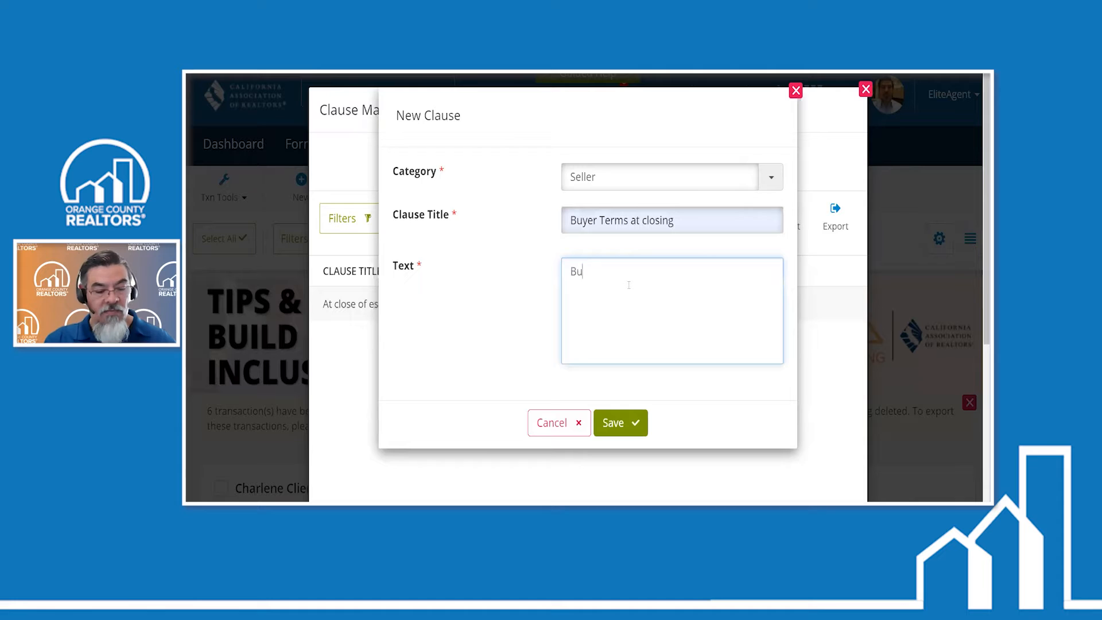
pyautogui.write('yer will p')
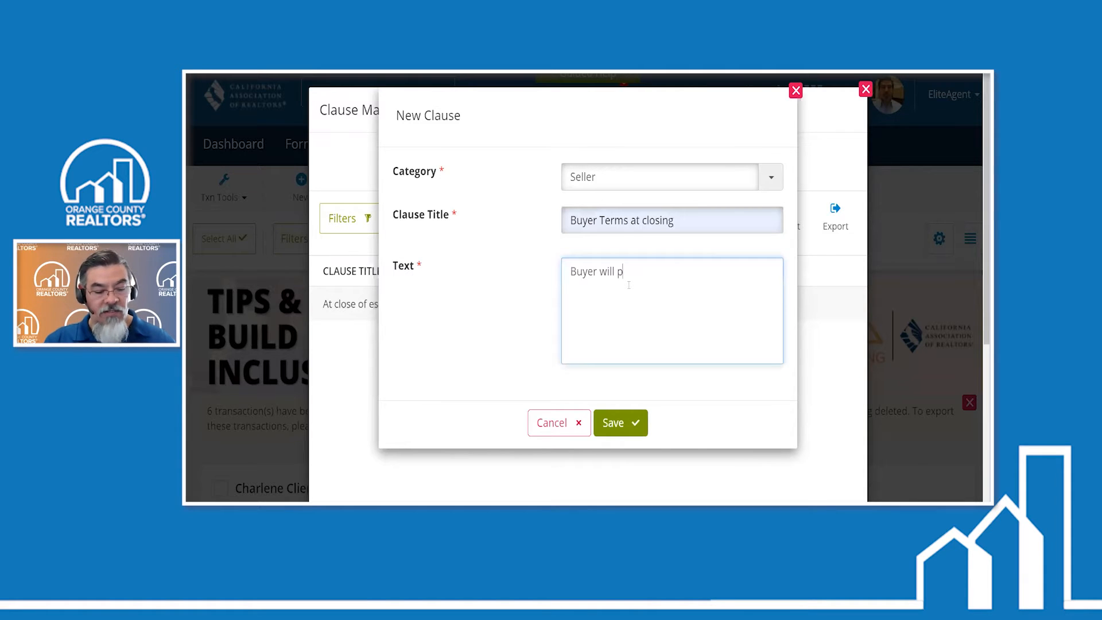
pyautogui.write('rovide b')
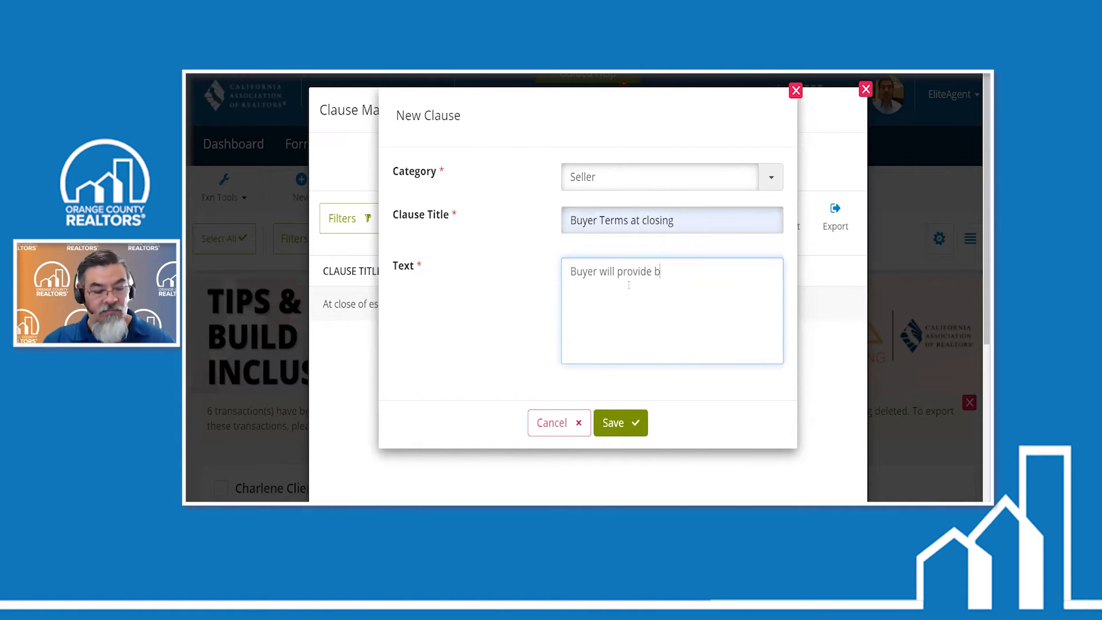
pyautogui.write('everages at ')
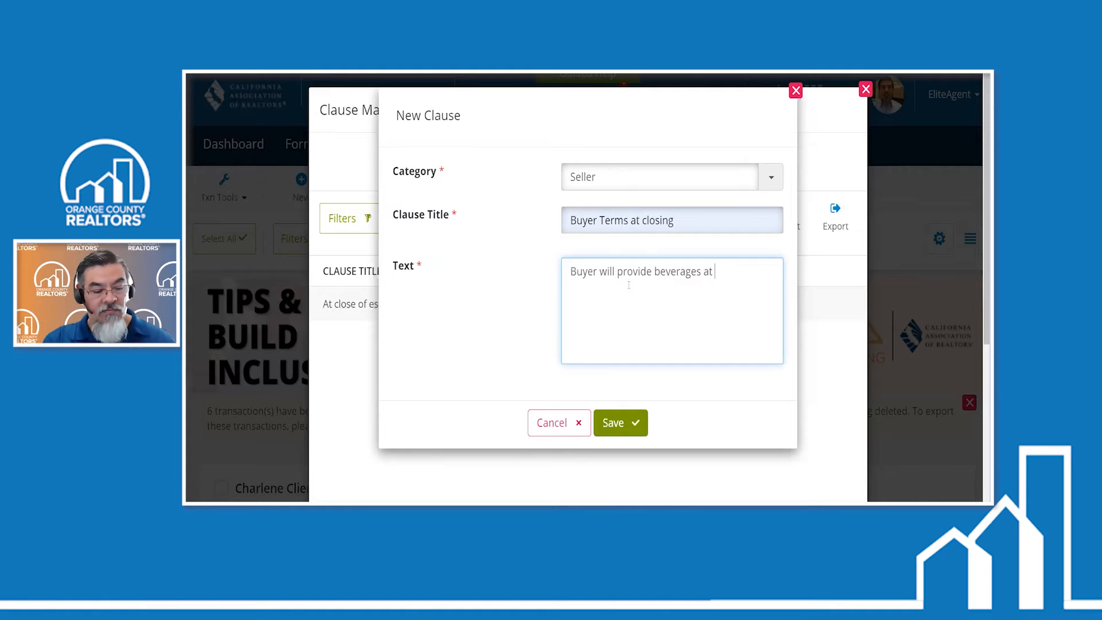
pyautogui.write('tim')
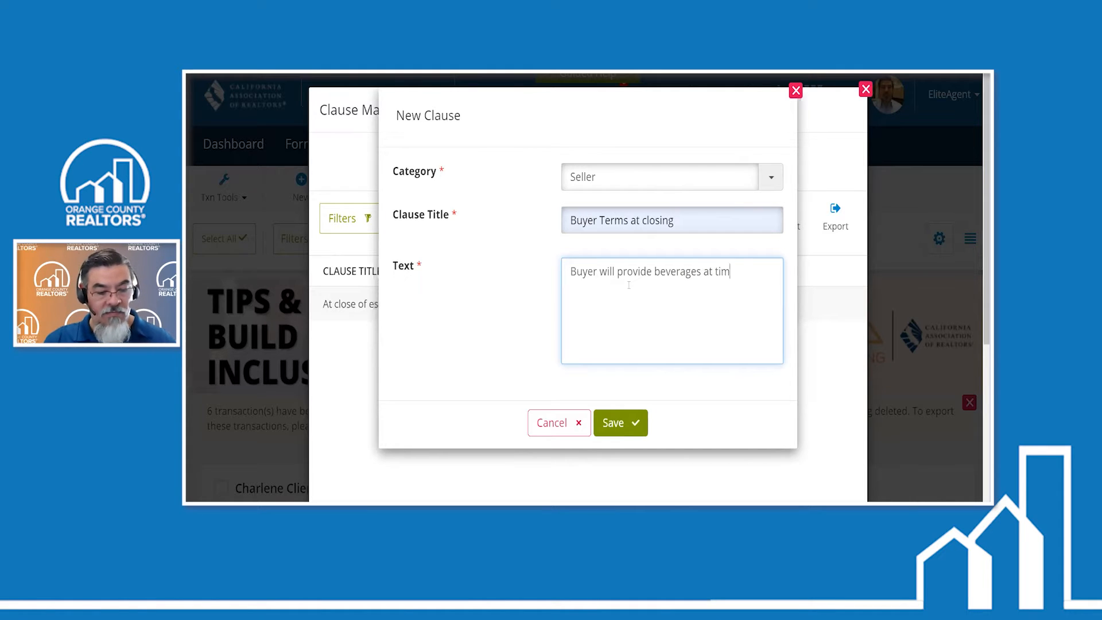
pyautogui.write('e of closing f')
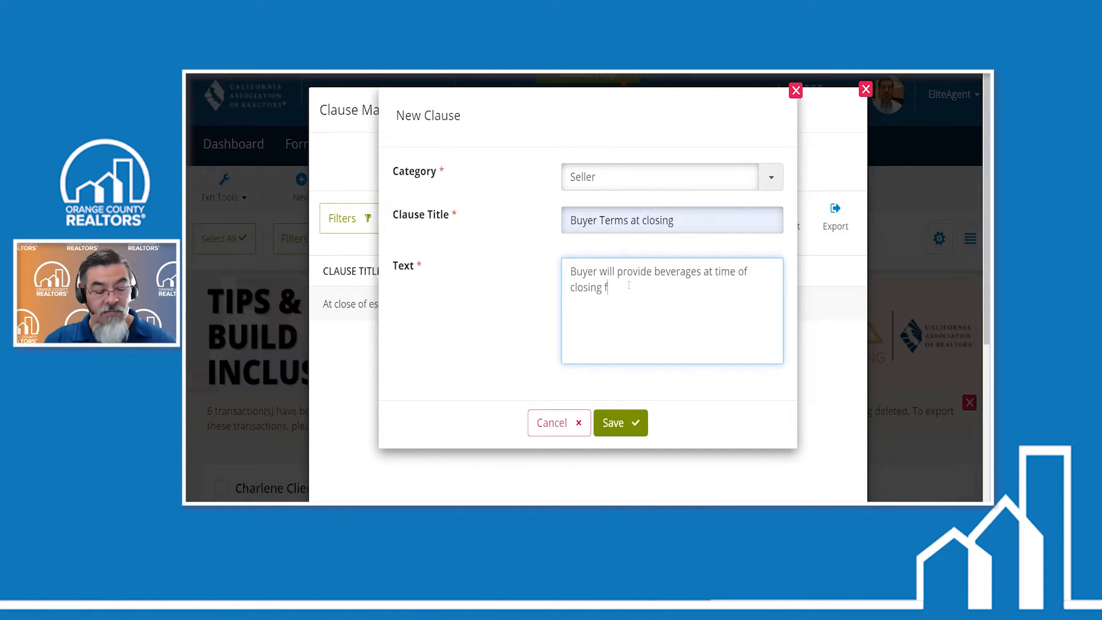
pyautogui.write('or the choc')
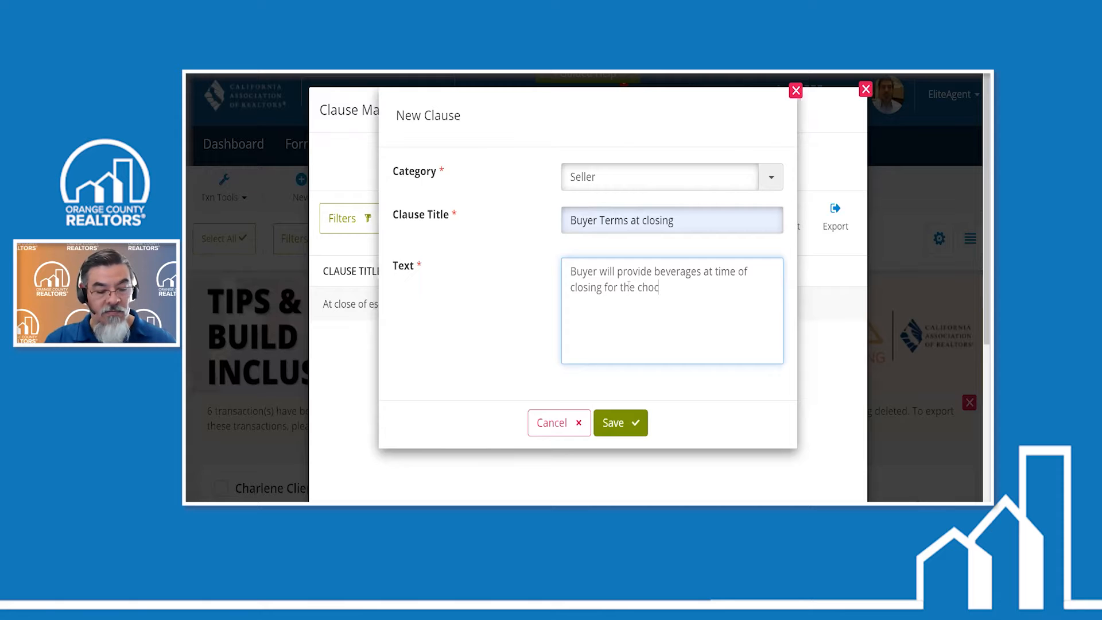
pyautogui.write('olate chip ')
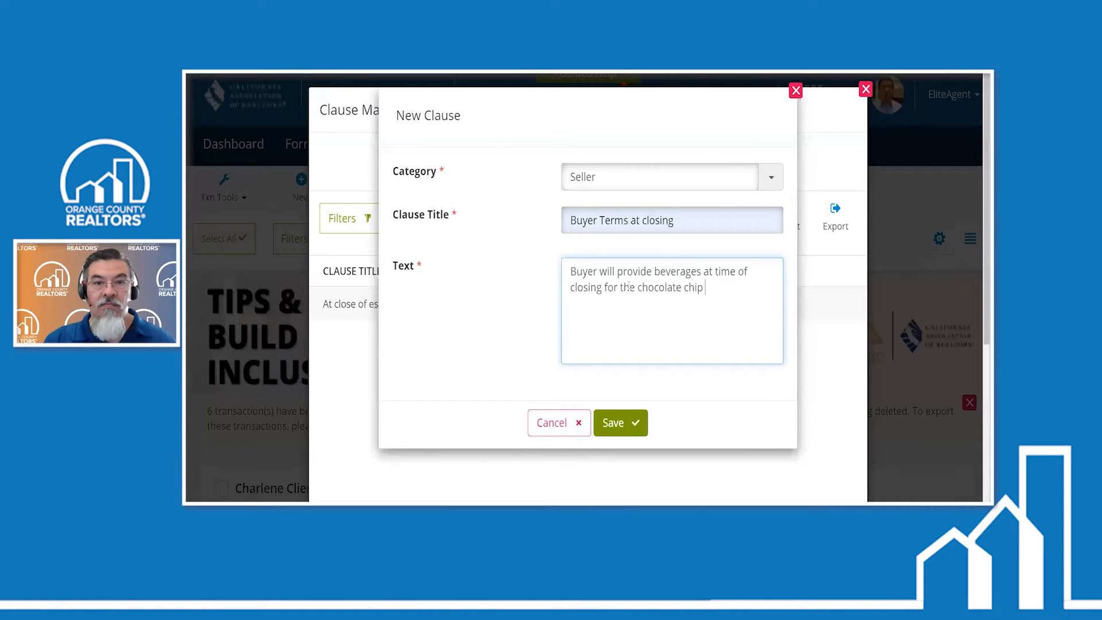
pyautogui.write('cookies.')
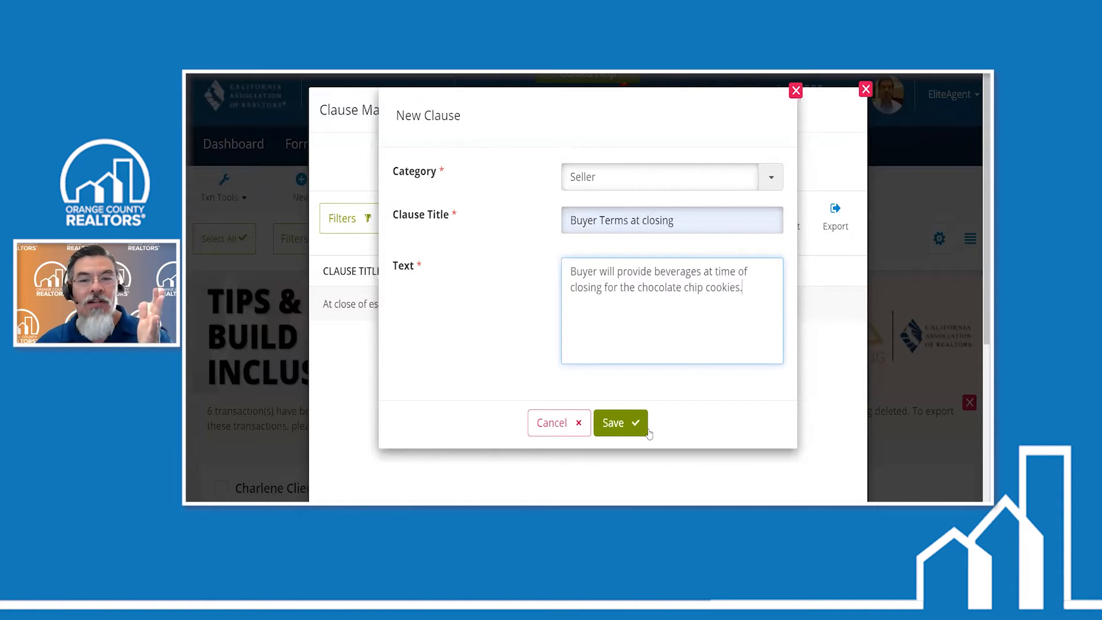
pyautogui.click(620, 428)
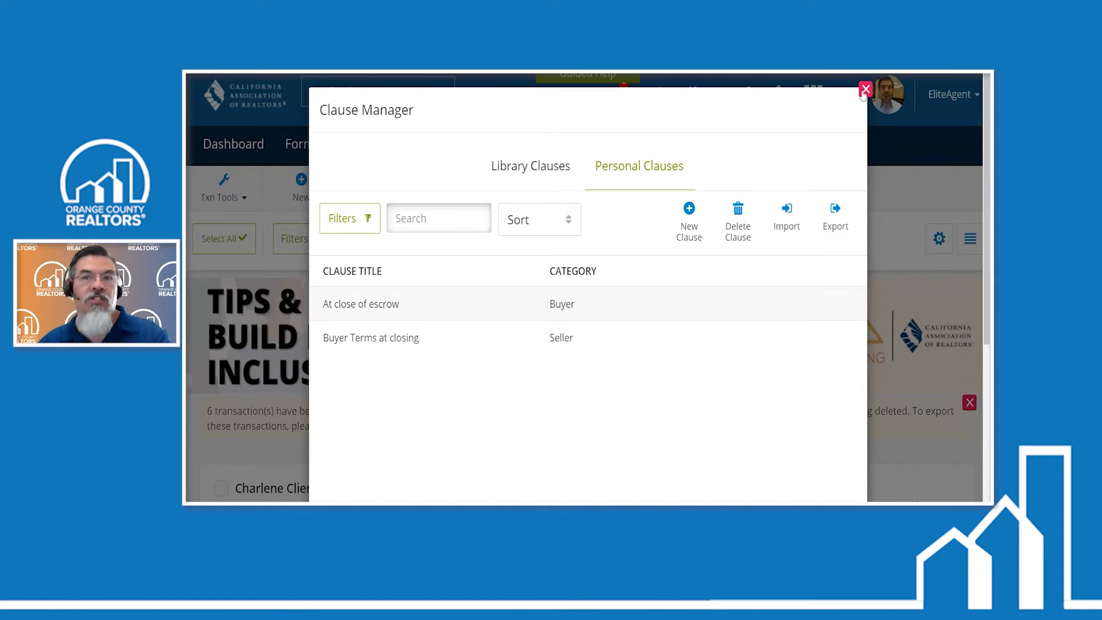
# - Close the Clause Manager and open the Residential Purchase Agreement from the documents of the HB Home transaction
pyautogui.click(865, 90)
pyautogui.scroll(-3, 715, 293)
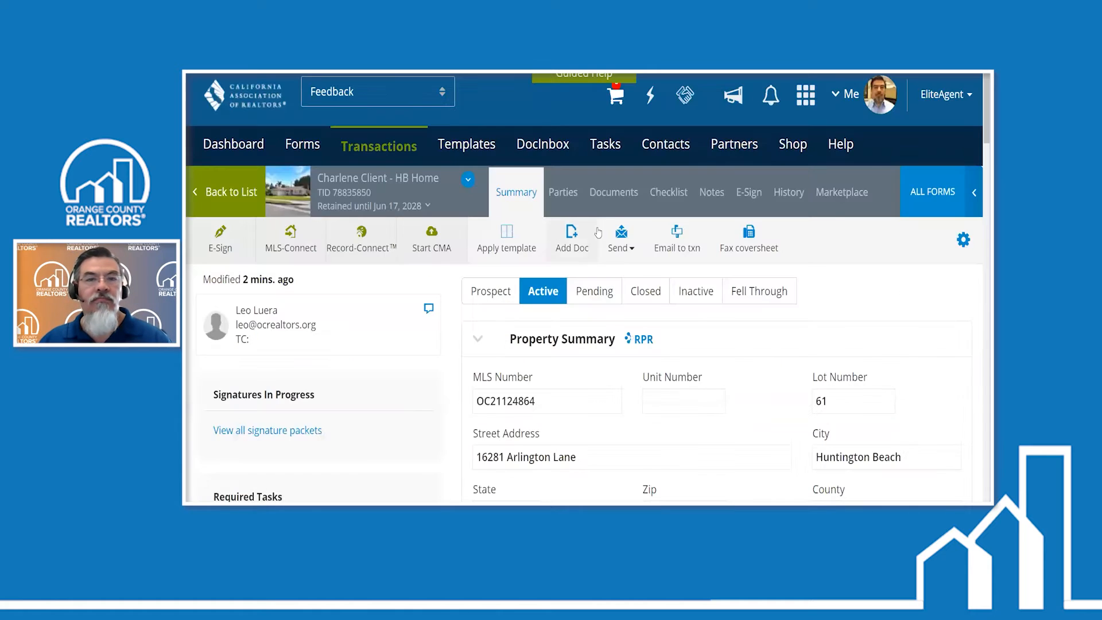
pyautogui.click(614, 195)
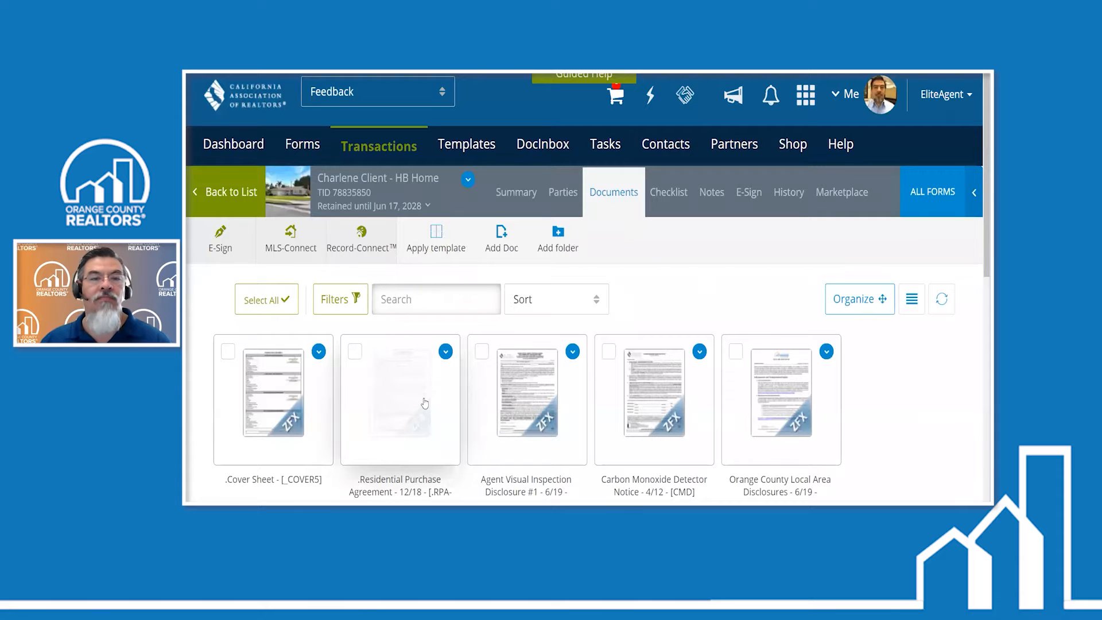
pyautogui.click(425, 403)
# - Clear all placeholder text from the Additional Financing Terms field in paragraph 3E of the purchase agreement
pyautogui.scroll(-6, 648, 314)
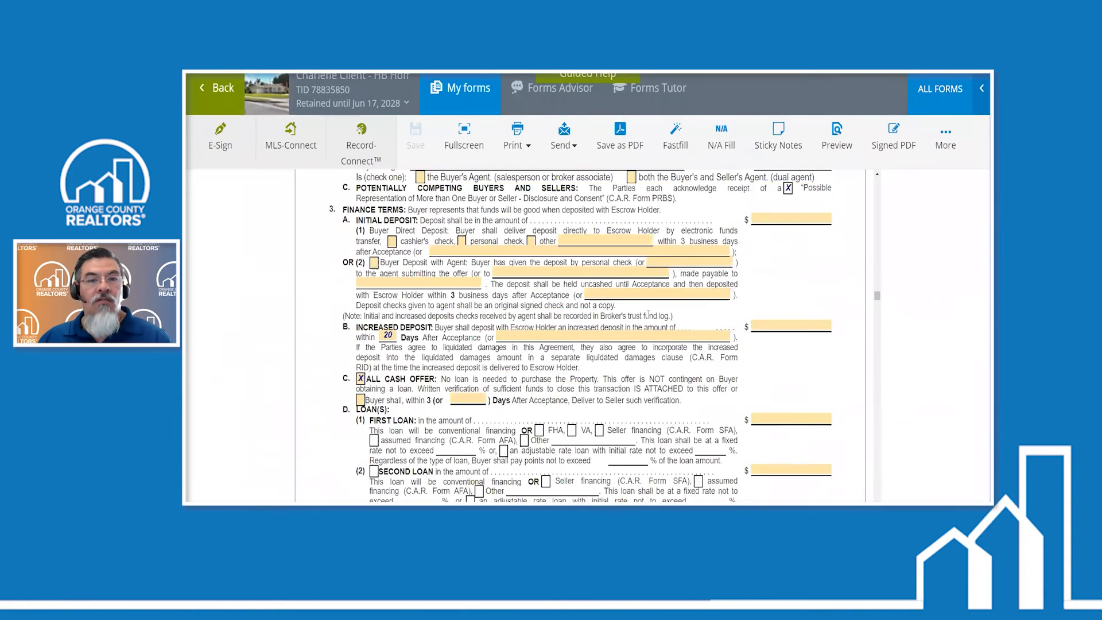
pyautogui.scroll(1, 649, 314)
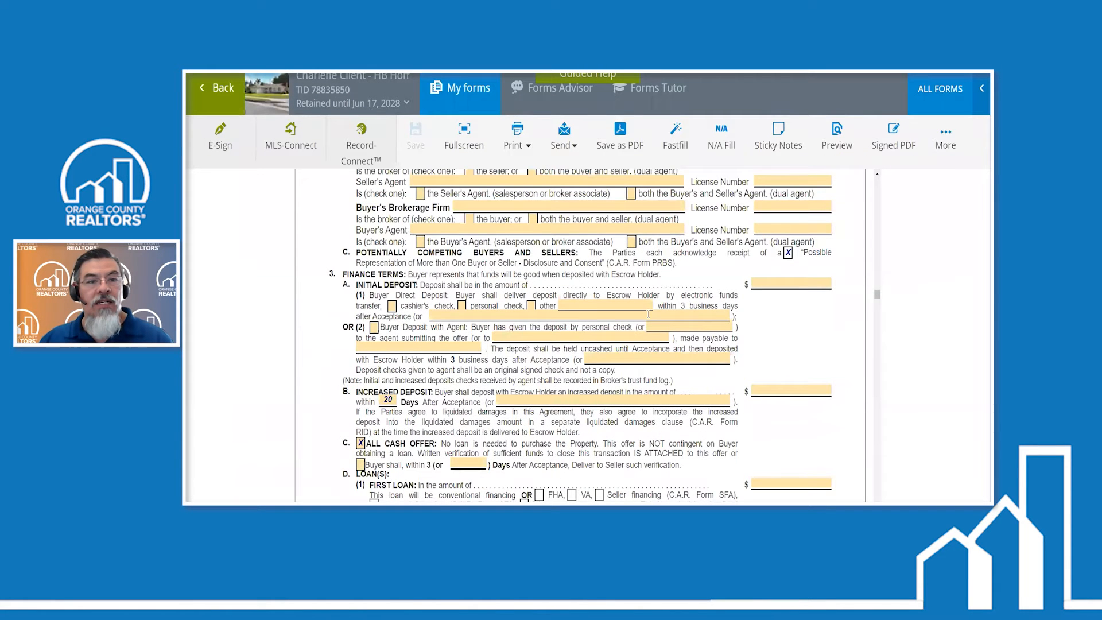
pyautogui.scroll(-4, 648, 314)
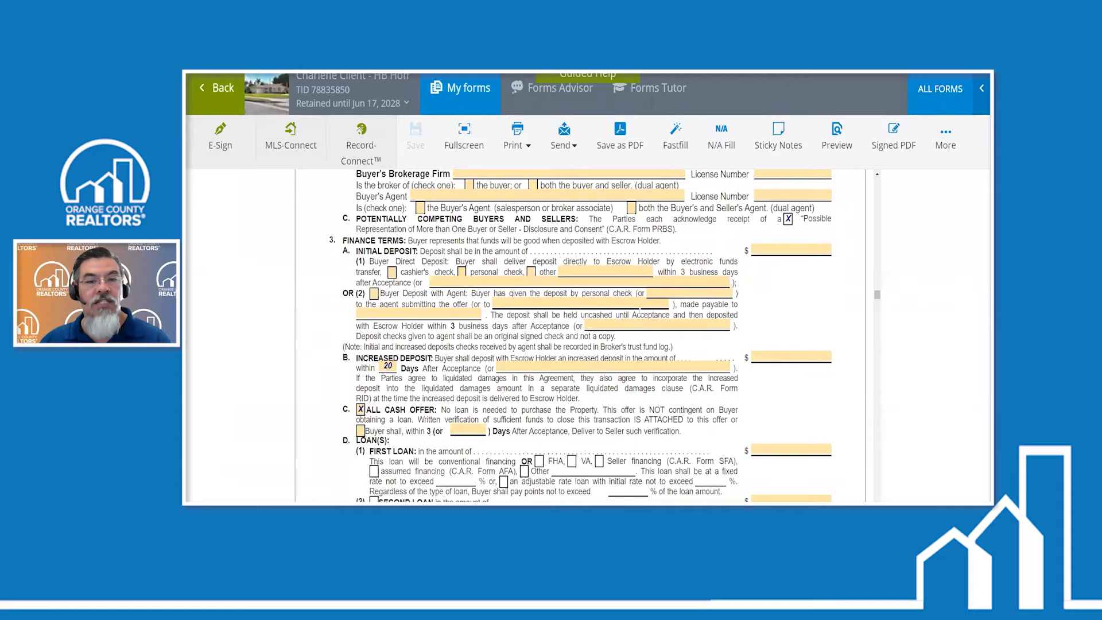
pyautogui.scroll(-4, 640, 311)
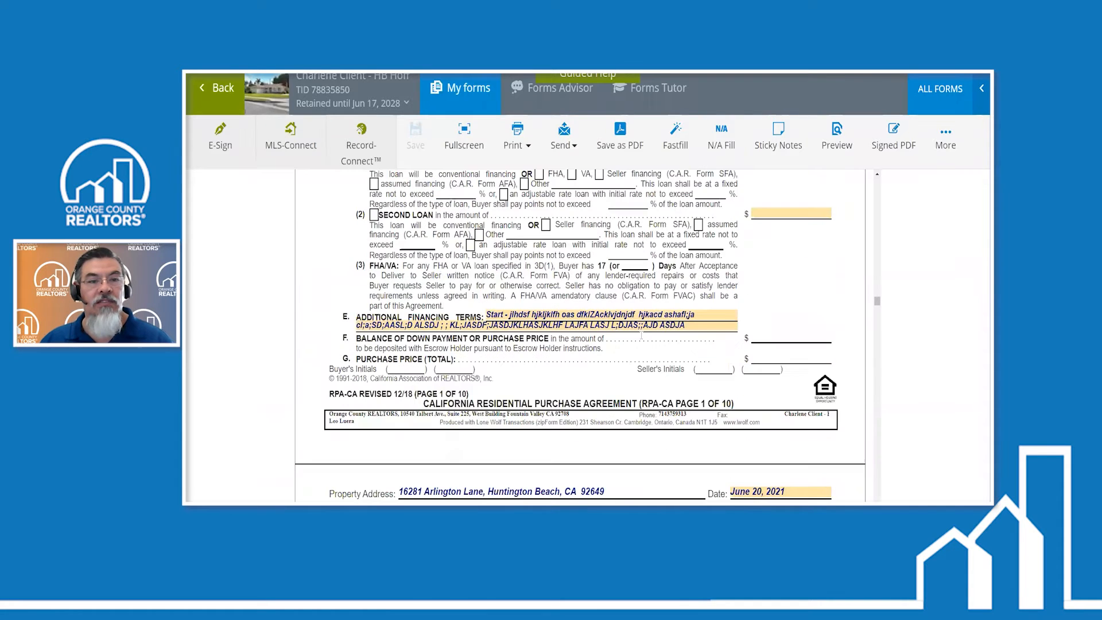
pyautogui.click(694, 325)
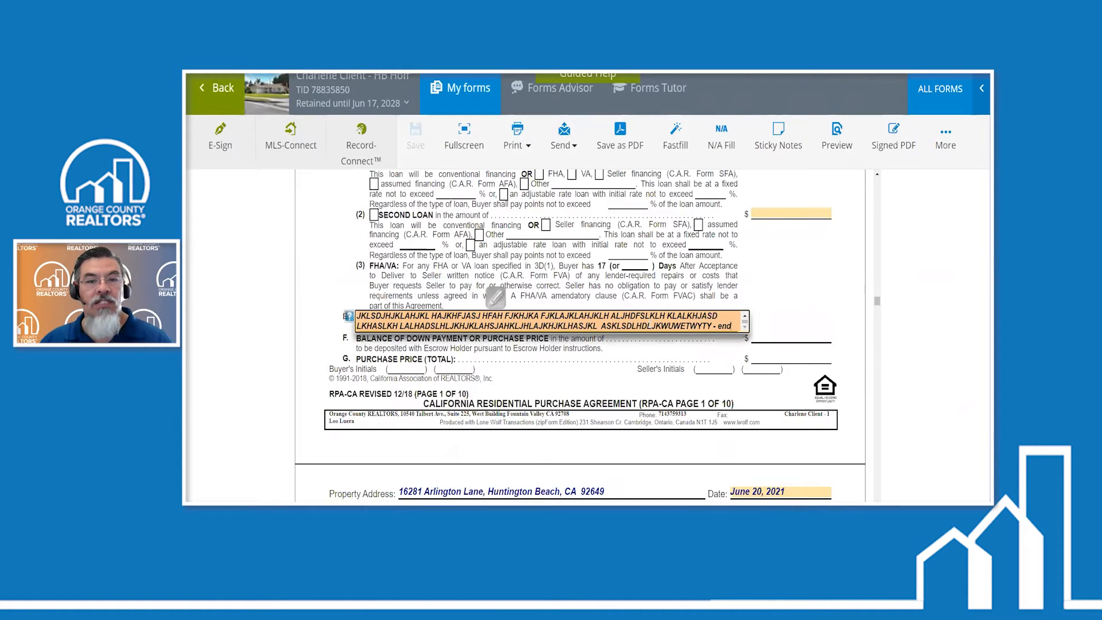
pyautogui.moveTo(650, 325); pyautogui.dragTo(751, 333)
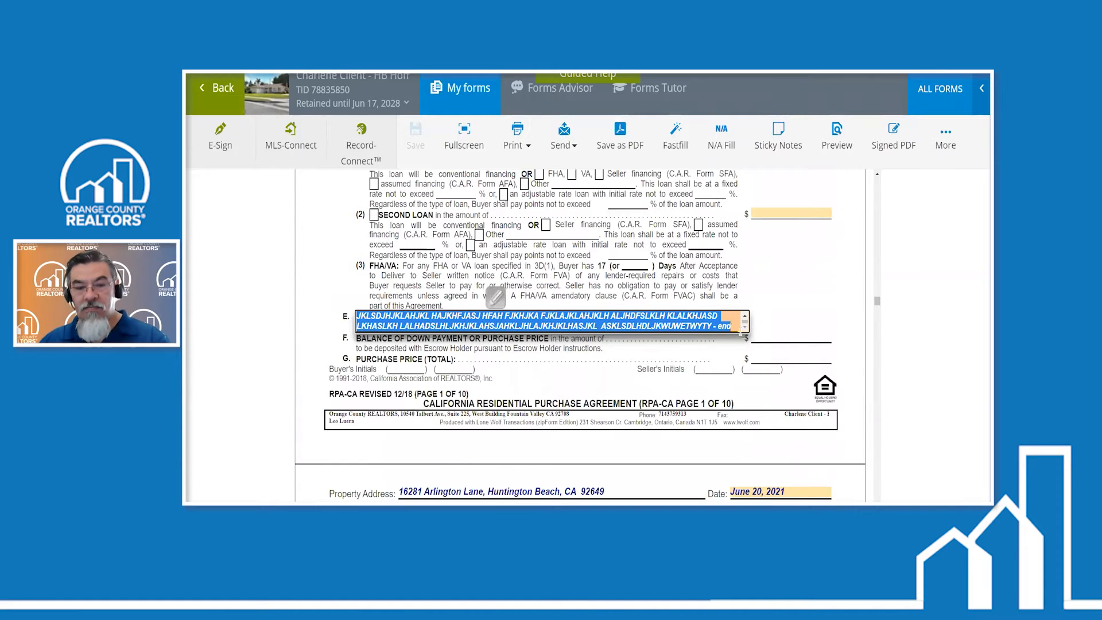
pyautogui.press('BackSpace')
pyautogui.press('BackSpace')
pyautogui.press('BackSpace')
pyautogui.press('BackSpace')
pyautogui.press('BackSpace')
pyautogui.press('BackSpace')
pyautogui.press('BackSpace')
pyautogui.press('BackSpace')
pyautogui.press('BackSpace')
pyautogui.press('BackSpace')
pyautogui.press('BackSpace')
pyautogui.press('BackSpace')
pyautogui.press('BackSpace')
pyautogui.press('BackSpace')
pyautogui.press('BackSpace')
pyautogui.press('BackSpace')
pyautogui.press('BackSpace')
pyautogui.press('BackSpace')
pyautogui.press('BackSpace')
pyautogui.press('BackSpace')
pyautogui.press('BackSpace')
pyautogui.press('BackSpace')
pyautogui.press('BackSpace')
pyautogui.press('BackSpace')
pyautogui.press('BackSpace')
pyautogui.press('BackSpace')
pyautogui.press('BackSpace')
pyautogui.press('BackSpace')
pyautogui.press('BackSpace')
pyautogui.press('BackSpace')
pyautogui.press('BackSpace')
pyautogui.press('BackSpace')
pyautogui.press('BackSpace')
pyautogui.press('BackSpace')
pyautogui.press('BackSpace')
pyautogui.press('BackSpace')
pyautogui.press('BackSpace')
pyautogui.press('BackSpace')
pyautogui.press('BackSpace')
pyautogui.press('BackSpace')
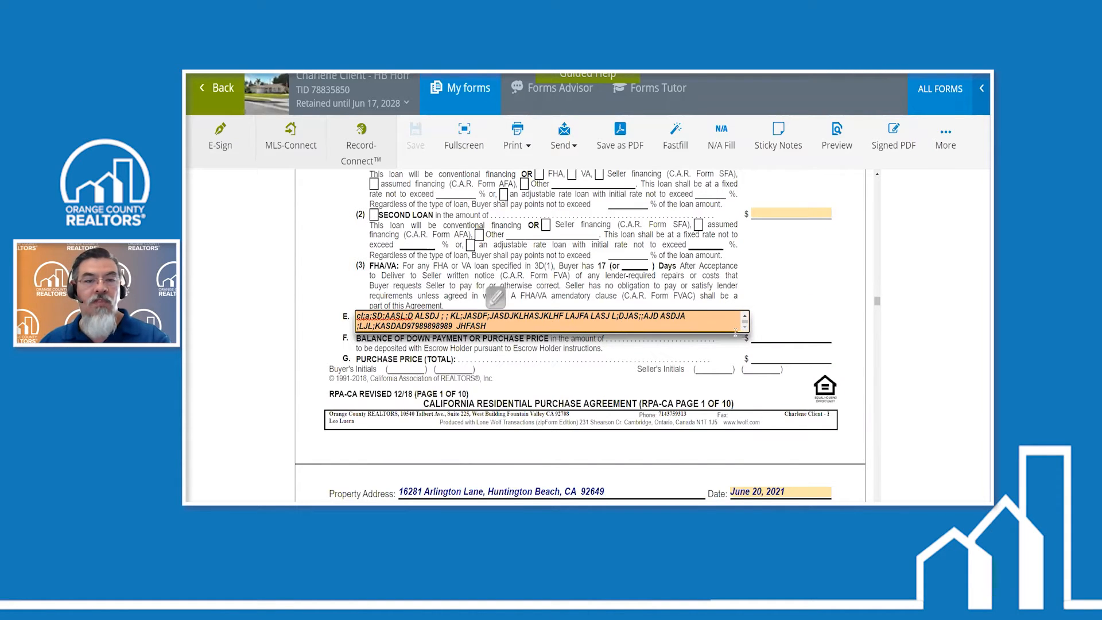
pyautogui.press('BackSpace')
pyautogui.press('BackSpace')
pyautogui.press('BackSpace')
pyautogui.press('BackSpace')
pyautogui.press('BackSpace')
pyautogui.press('BackSpace')
pyautogui.press('BackSpace')
pyautogui.press('BackSpace')
pyautogui.press('BackSpace')
pyautogui.press('BackSpace')
pyautogui.press('BackSpace')
pyautogui.press('BackSpace')
pyautogui.press('BackSpace')
pyautogui.press('BackSpace')
pyautogui.press('BackSpace')
pyautogui.press('BackSpace')
pyautogui.press('BackSpace')
pyautogui.press('BackSpace')
pyautogui.press('BackSpace')
pyautogui.press('BackSpace')
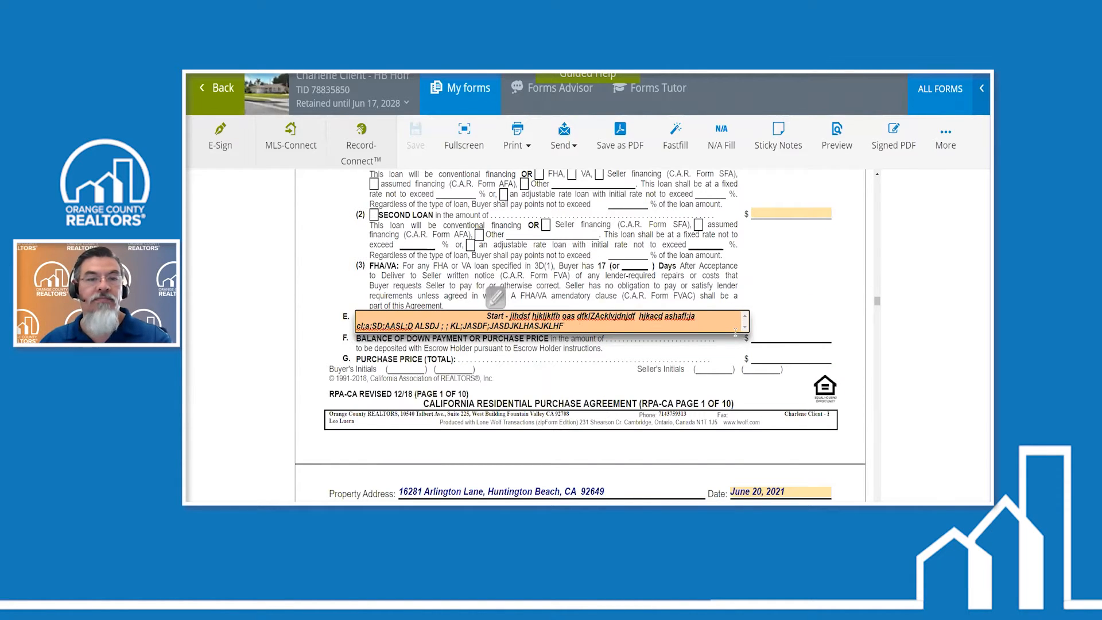
pyautogui.press('BackSpace')
pyautogui.press('BackSpace')
pyautogui.press('BackSpace')
pyautogui.press('BackSpace')
pyautogui.press('BackSpace')
pyautogui.press('BackSpace')
pyautogui.press('BackSpace')
pyautogui.press('BackSpace')
pyautogui.press('BackSpace')
pyautogui.press('BackSpace')
pyautogui.press('BackSpace')
pyautogui.press('BackSpace')
pyautogui.press('BackSpace')
pyautogui.press('BackSpace')
pyautogui.press('BackSpace')
pyautogui.press('BackSpace')
pyautogui.press('BackSpace')
pyautogui.press('BackSpace')
pyautogui.press('BackSpace')
pyautogui.press('BackSpace')
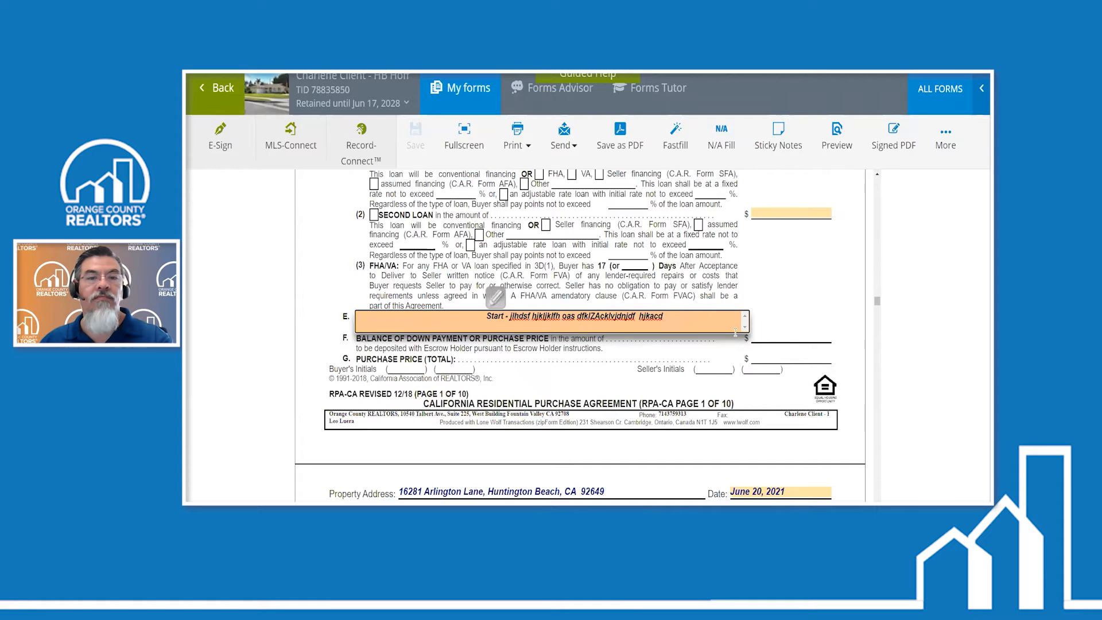
pyautogui.press('BackSpace')
pyautogui.press('BackSpace')
pyautogui.press('BackSpace')
pyautogui.press('BackSpace')
pyautogui.press('BackSpace')
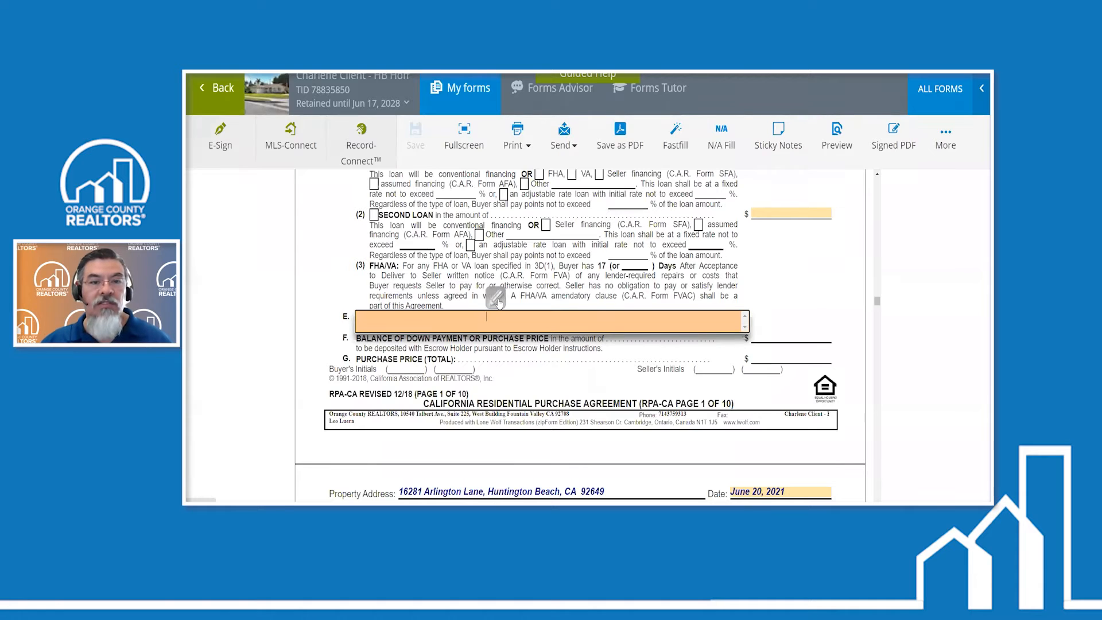
# - Insert the personal Buyer clause "At close of escrow" into the Additional Financing Terms field
pyautogui.hotkey('ctrl', '+')
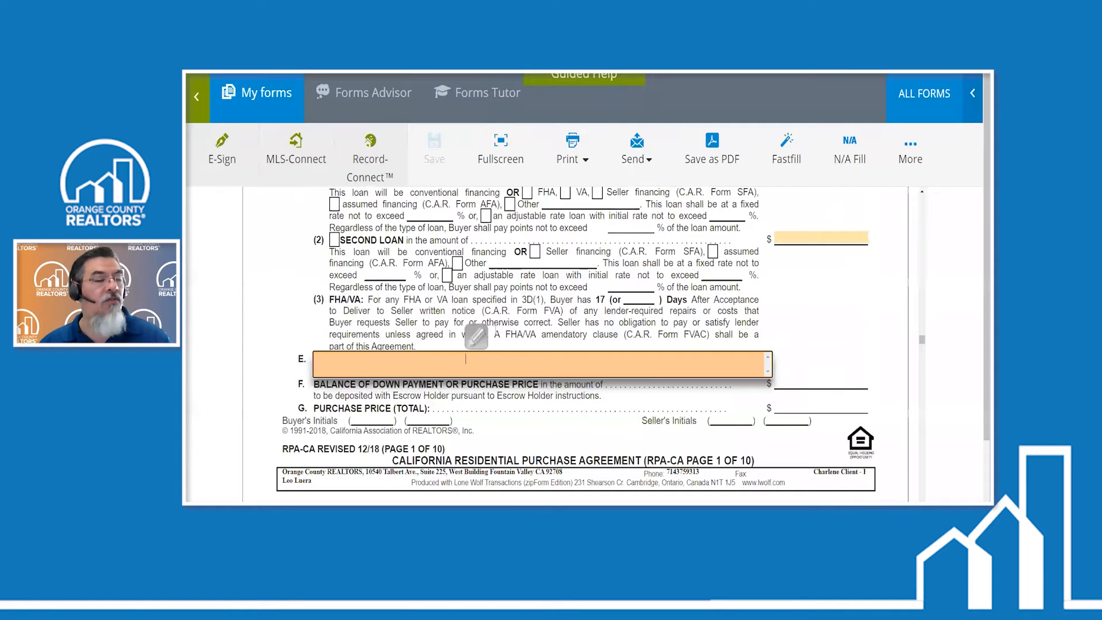
pyautogui.click(477, 337)
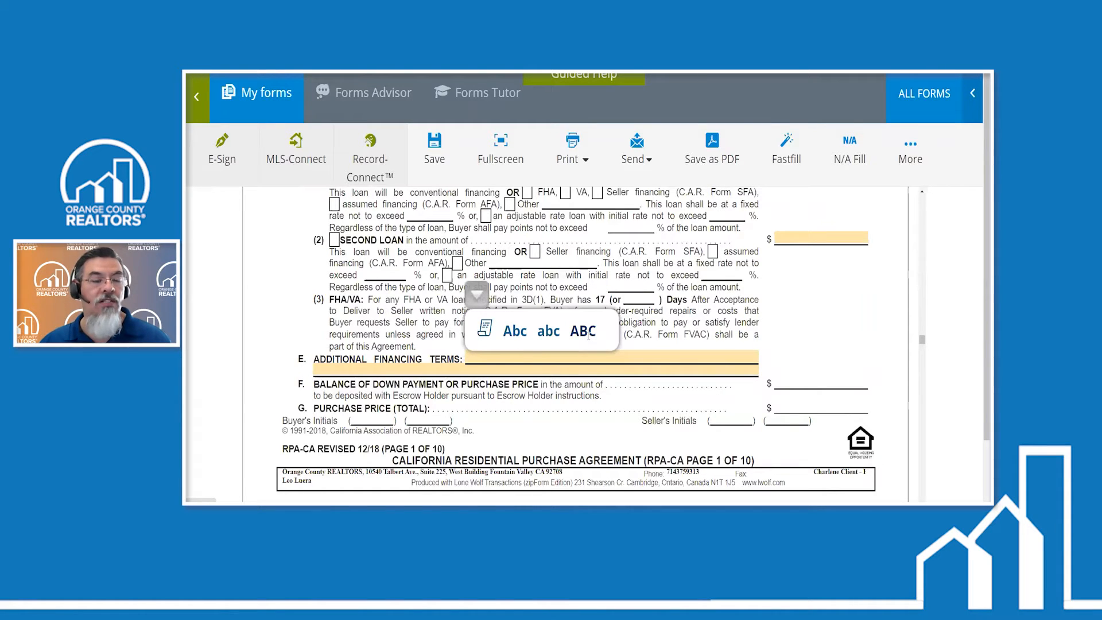
pyautogui.click(485, 327)
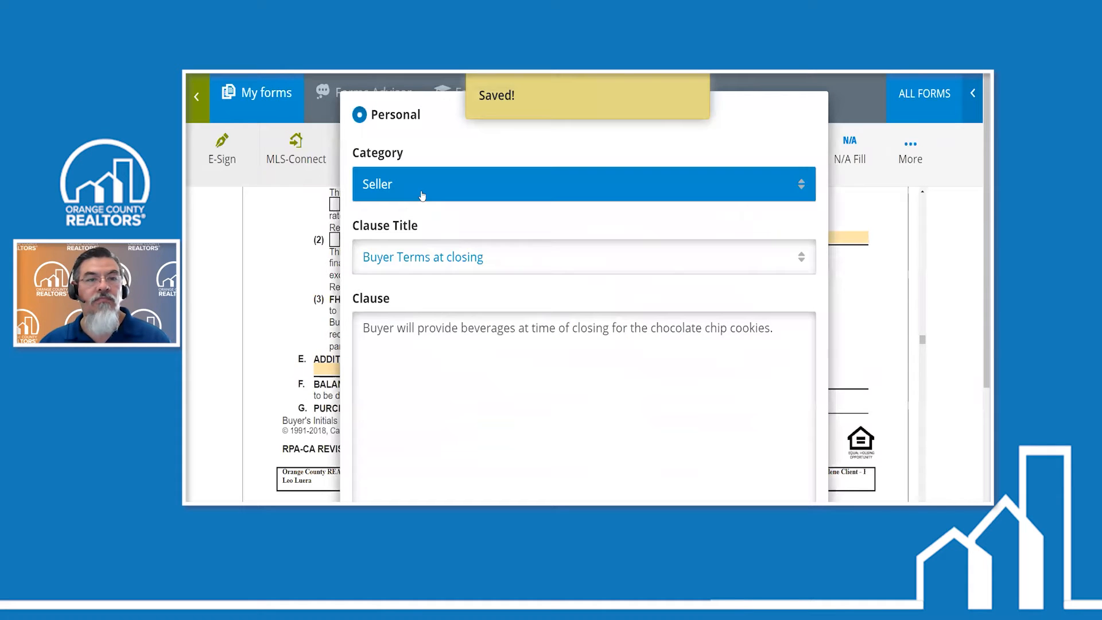
pyautogui.click(421, 196)
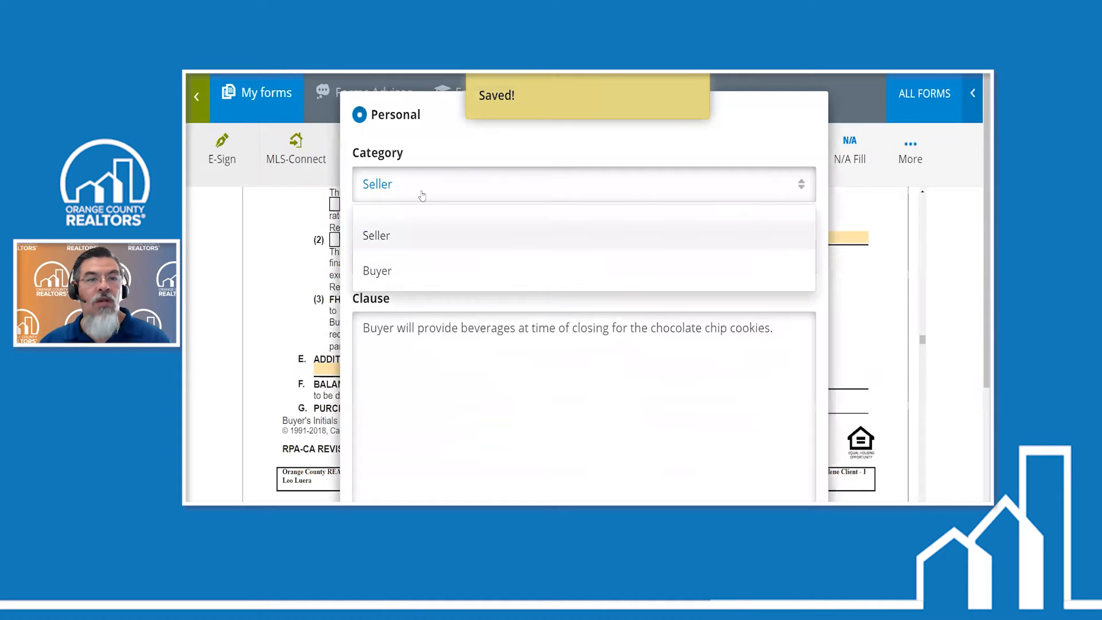
pyautogui.click(416, 271)
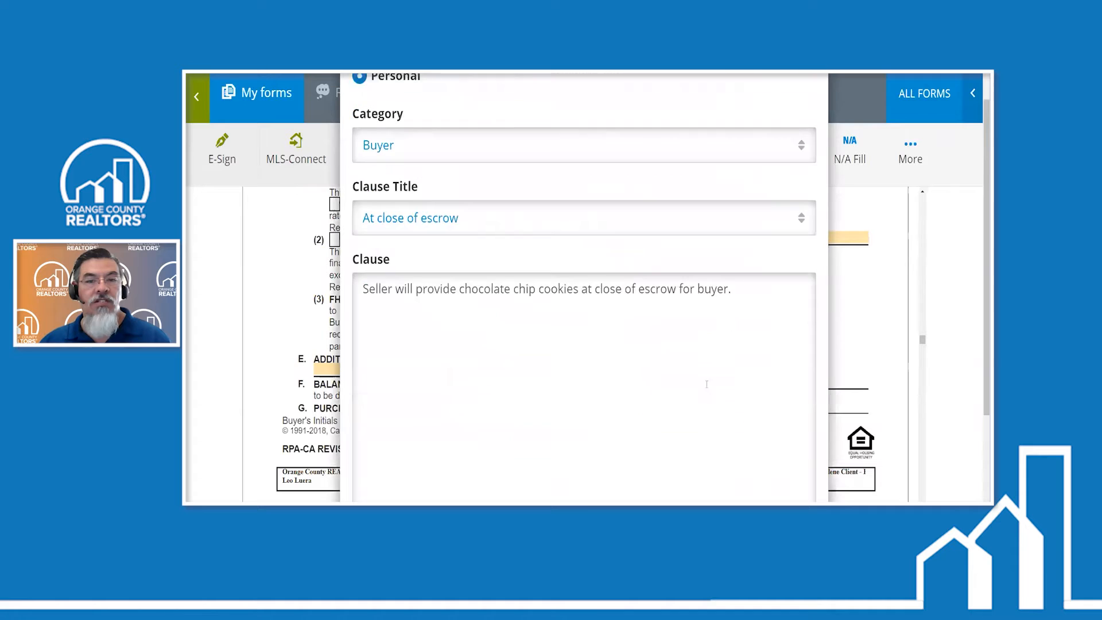
pyautogui.scroll(-2, 699, 377)
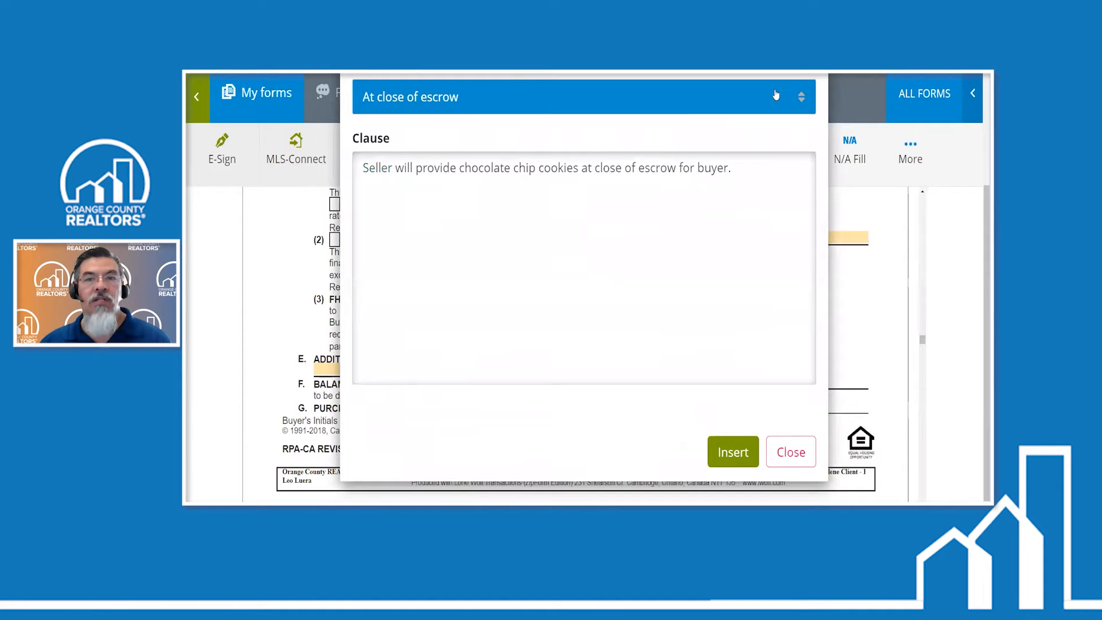
pyautogui.click(773, 113)
pyautogui.click(657, 145)
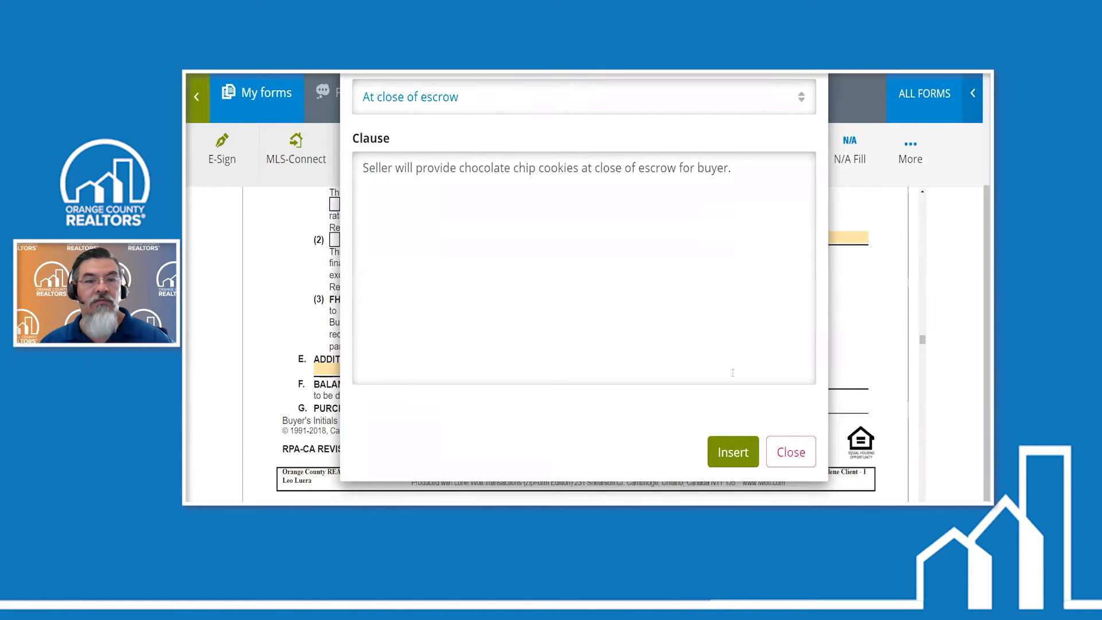
pyautogui.click(733, 452)
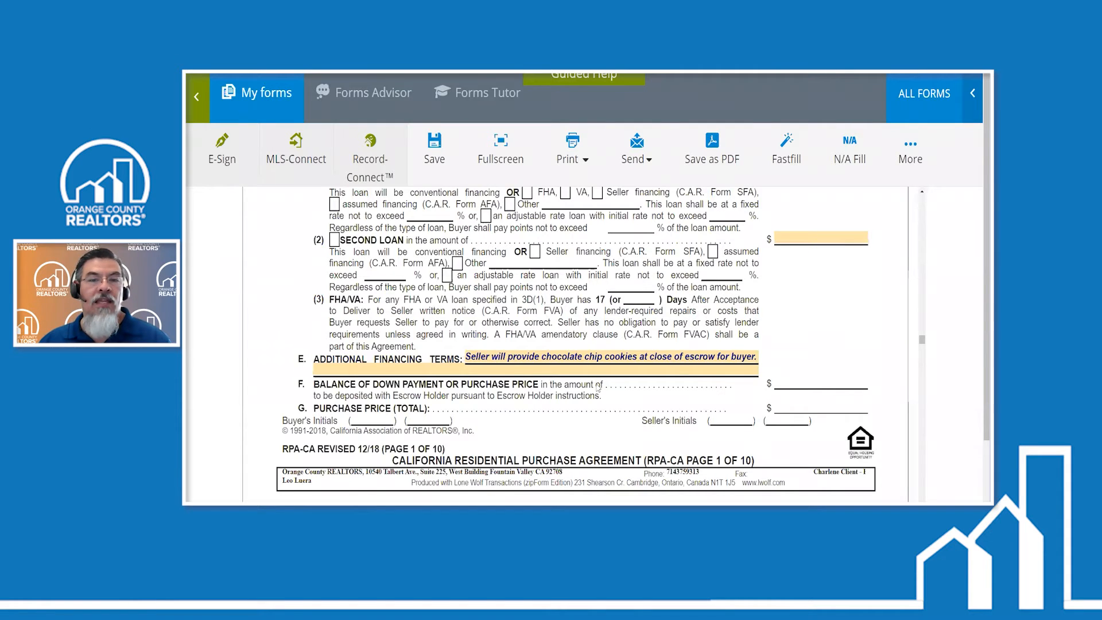
# - Insert the personal Seller clause "Buyer Terms at closing" into the Other Terms field of paragraph 6
pyautogui.scroll(-10, 597, 386)
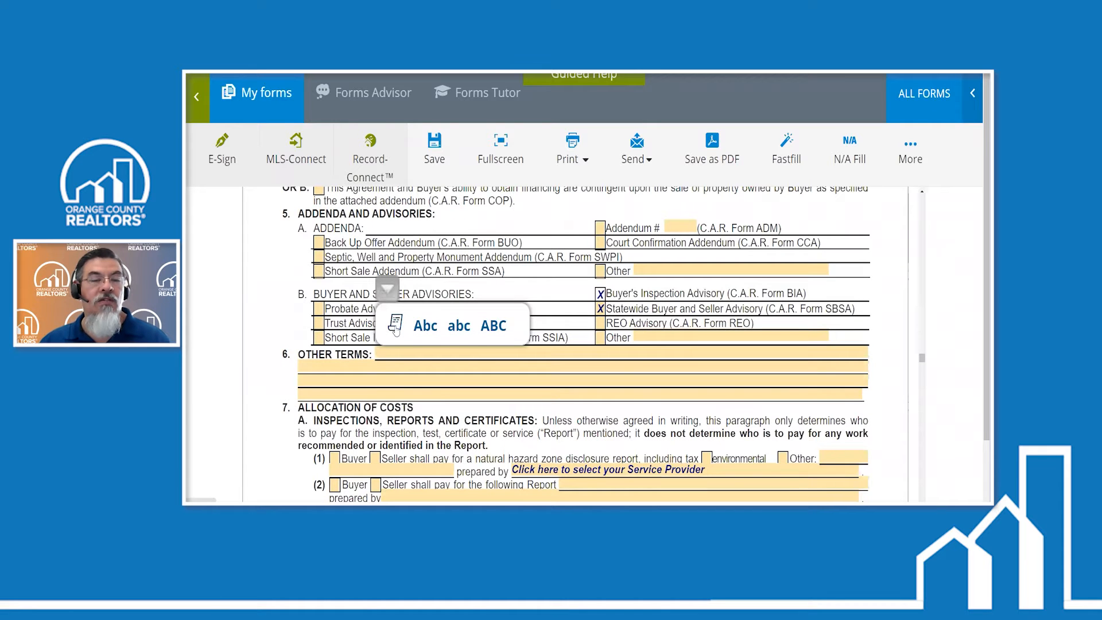
pyautogui.click(395, 326)
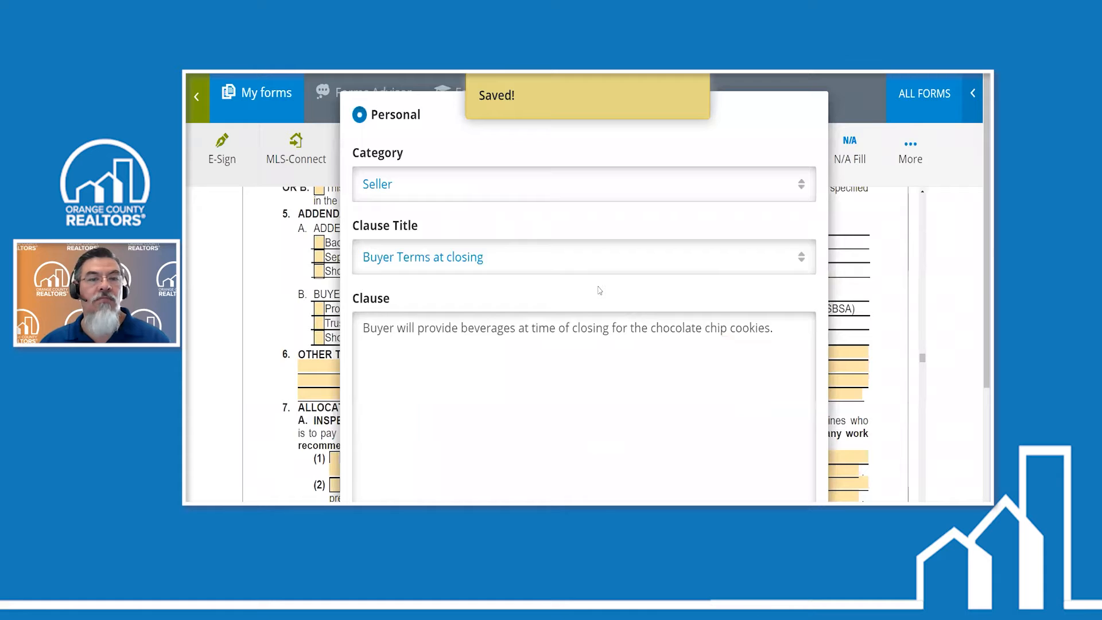
pyautogui.scroll(-3, 706, 351)
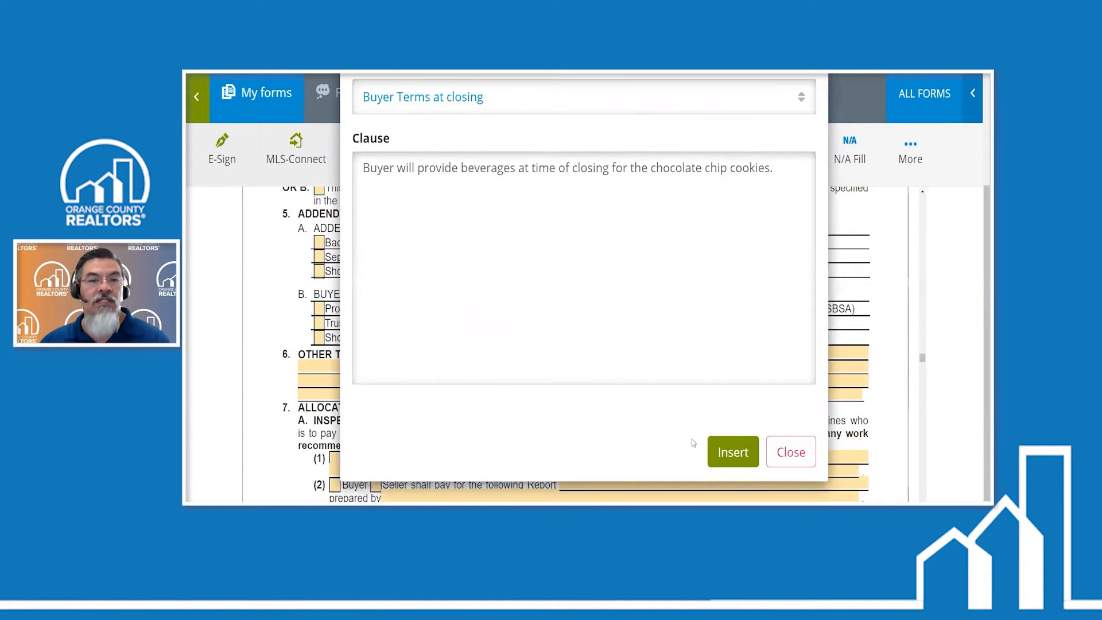
pyautogui.click(718, 451)
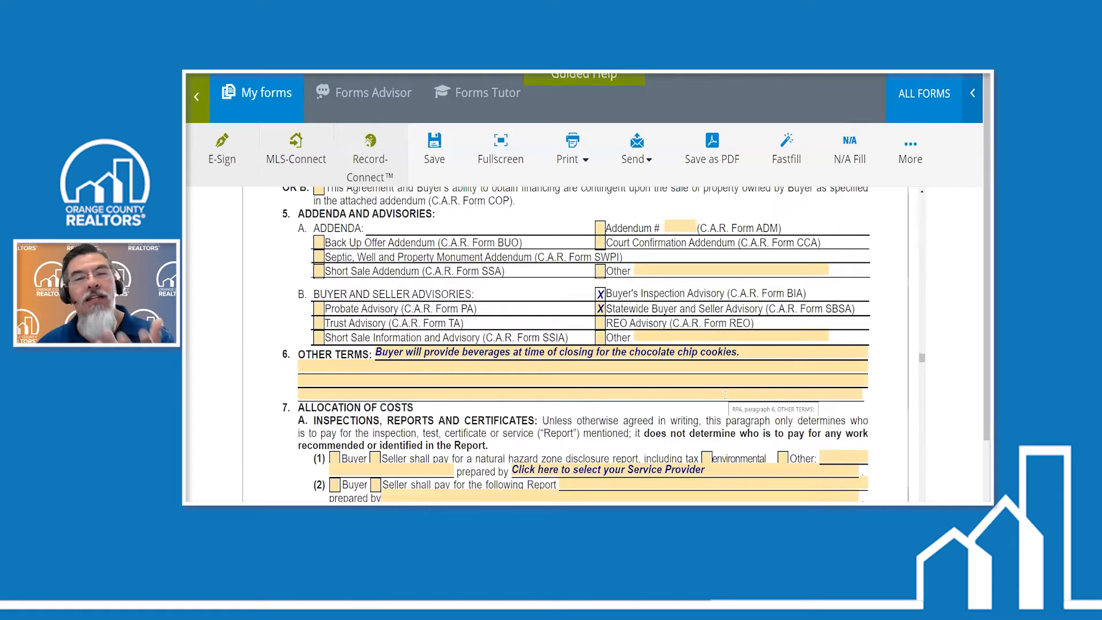
# - Append the personal Buyer clause "At close of escrow" after the existing text in the Other Terms field
pyautogui.click(414, 361)
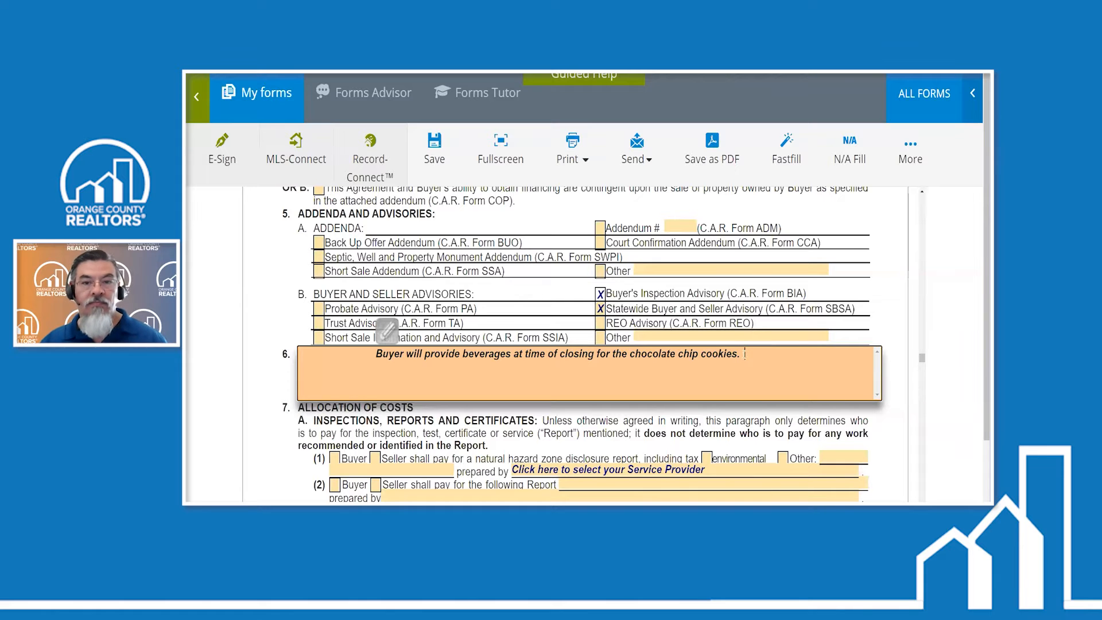
pyautogui.click(396, 331)
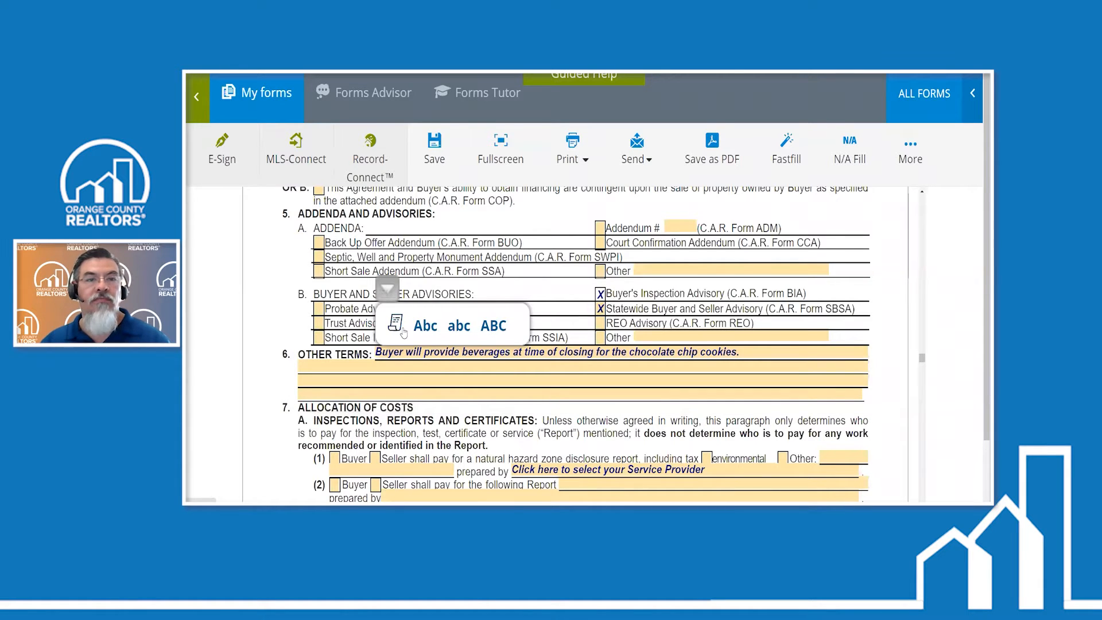
pyautogui.click(402, 330)
pyautogui.click(418, 189)
pyautogui.click(411, 270)
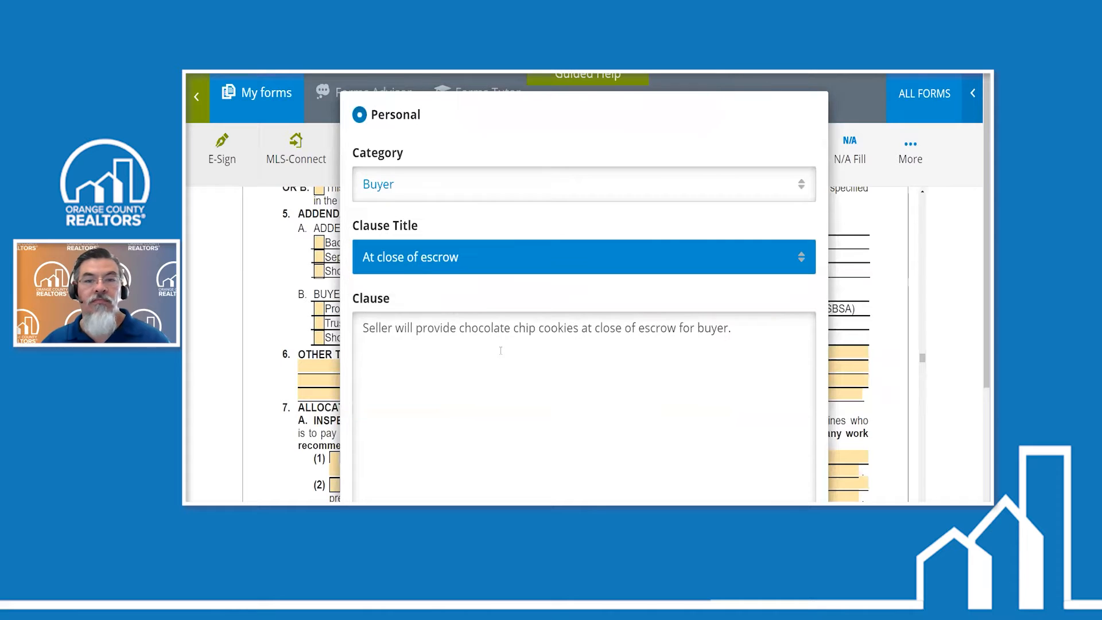
pyautogui.scroll(-3, 746, 413)
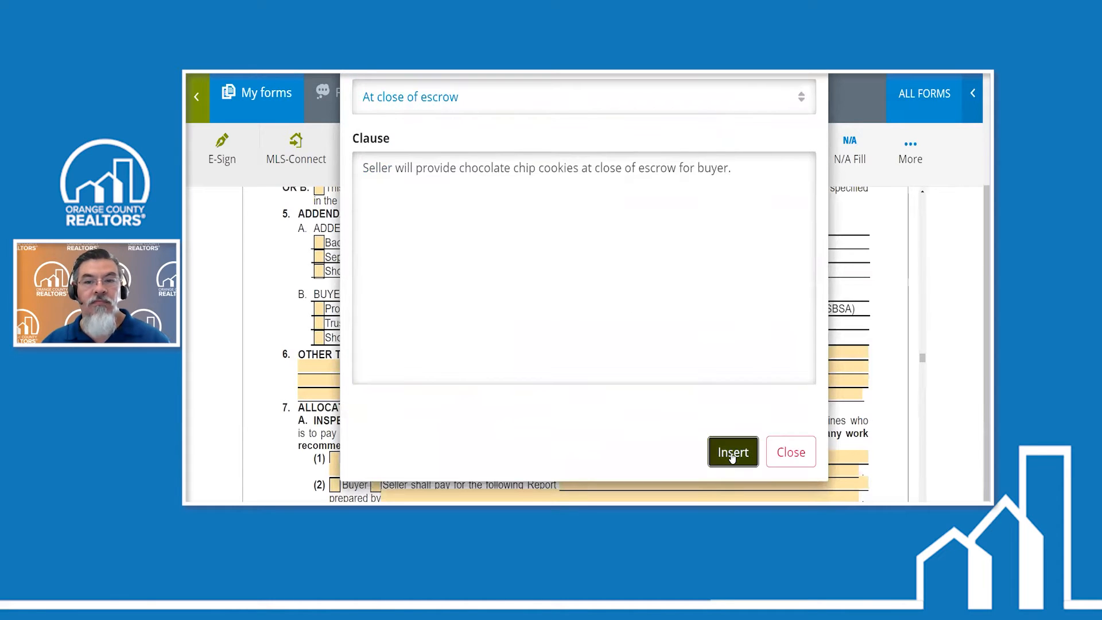
pyautogui.click(731, 453)
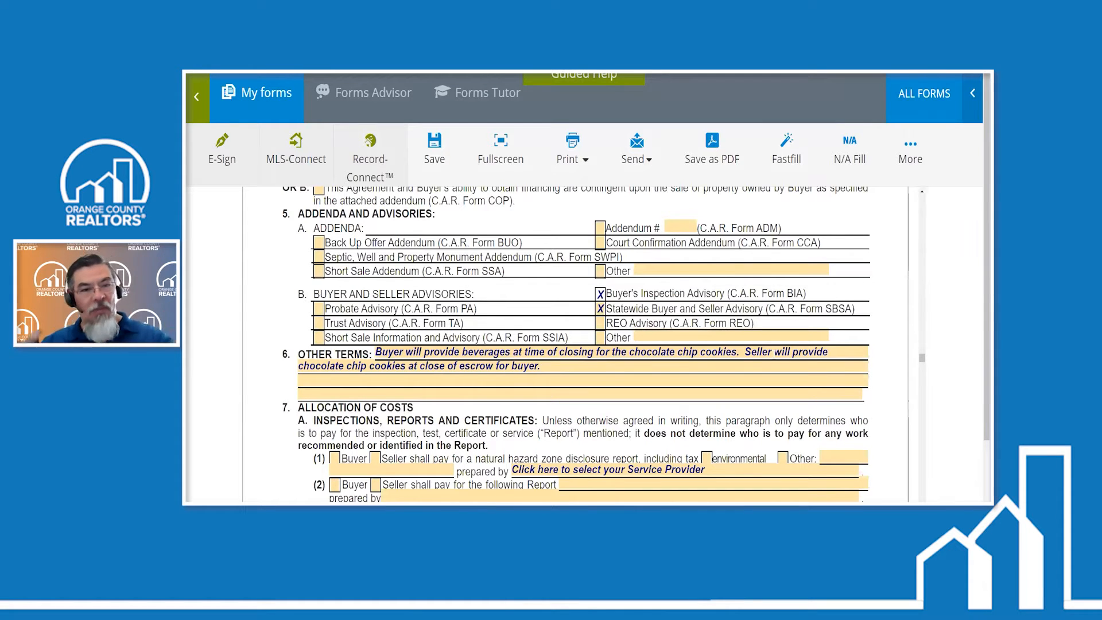
# - Change the Other Terms text in paragraph 6 so that every word starts with a capital letter
pyautogui.click(557, 367)
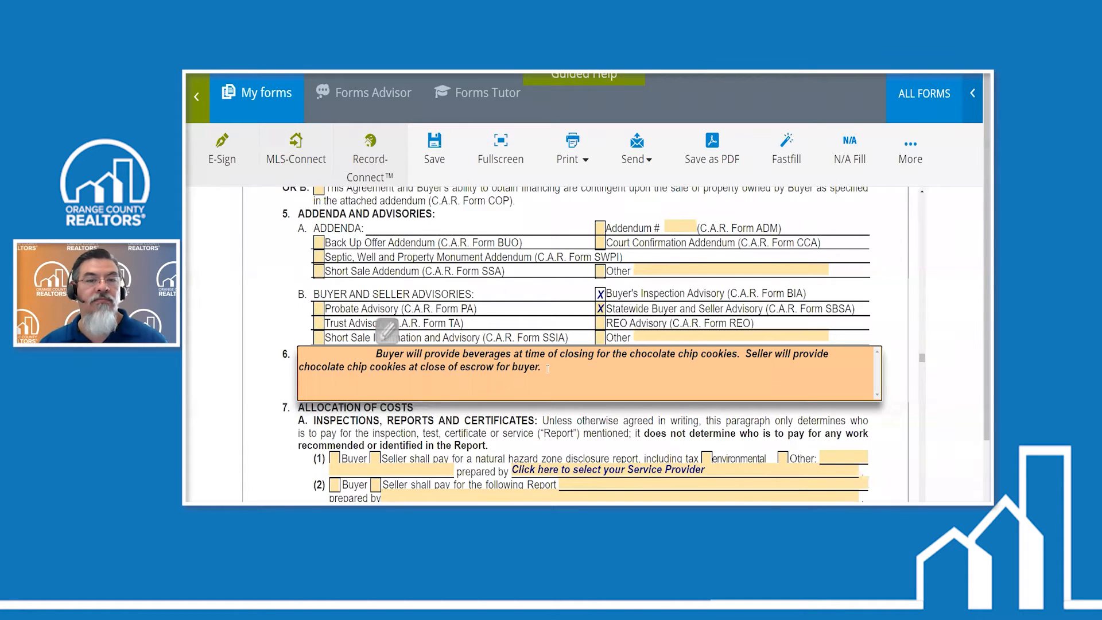
pyautogui.click(388, 331)
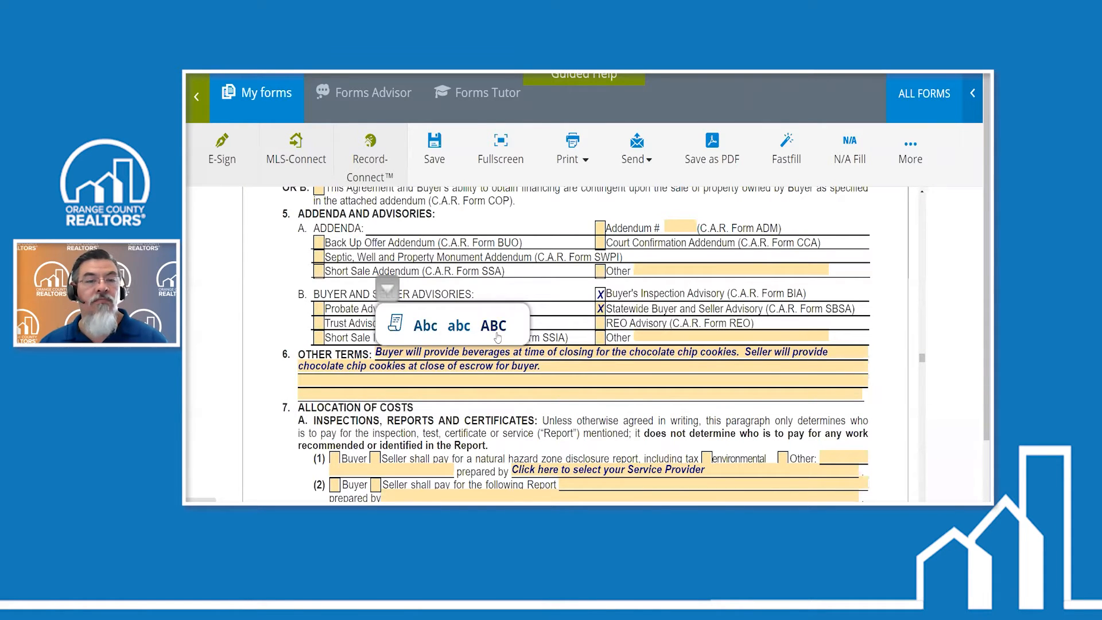
pyautogui.click(426, 328)
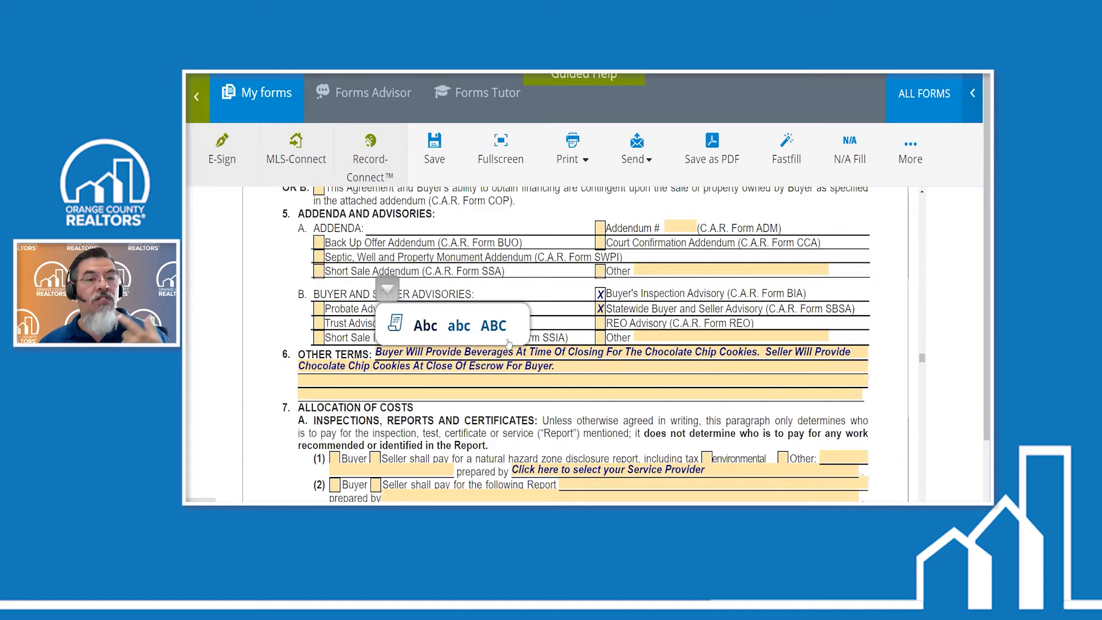
# - Convert the whole Other Terms text in paragraph 6 to lowercase
pyautogui.click(571, 366)
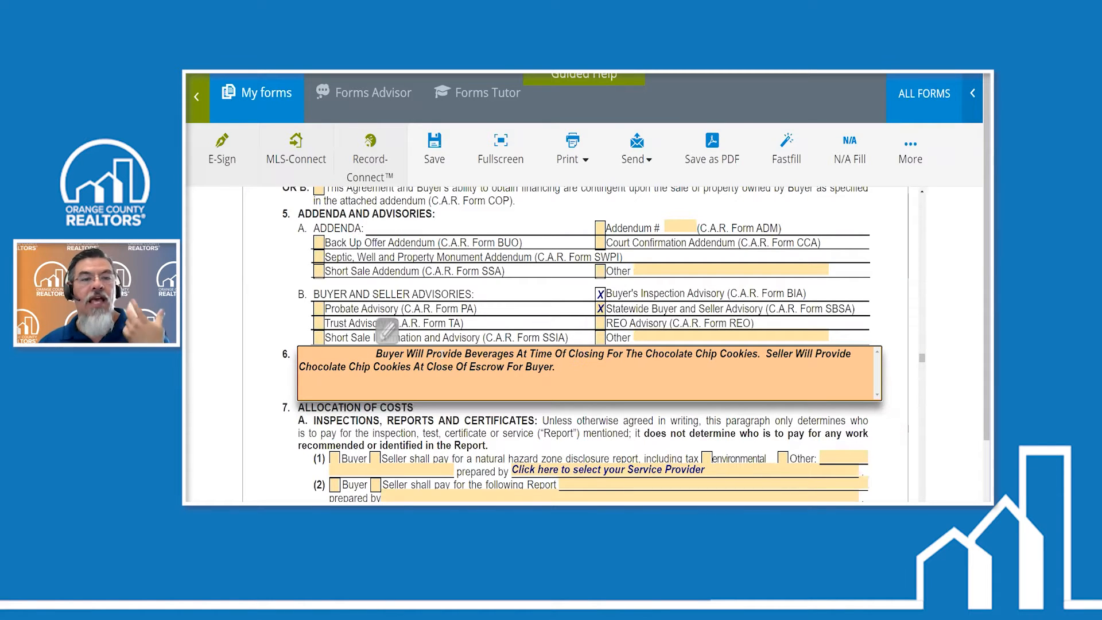
pyautogui.click(387, 331)
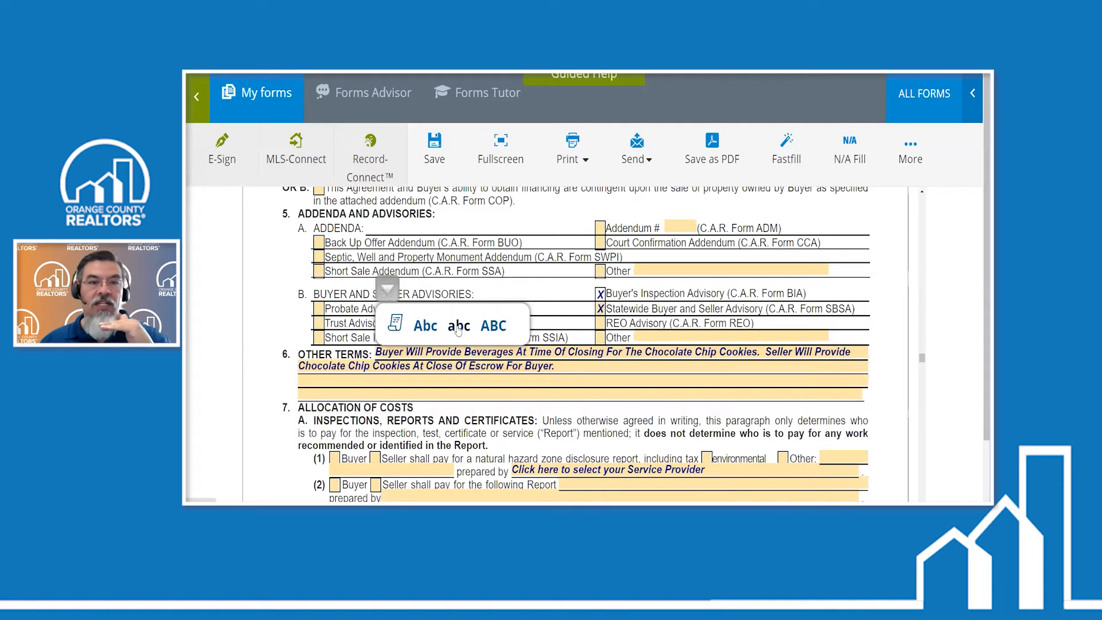
pyautogui.click(457, 326)
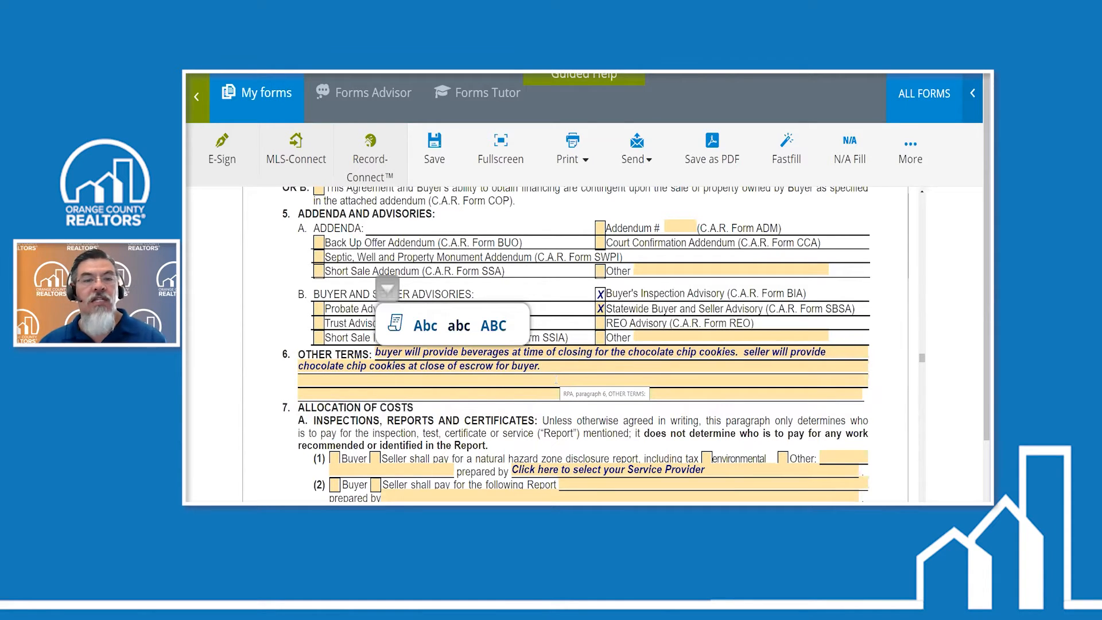
# - Convert the Other Terms text in paragraph 6 to all capitals and back to lowercase
pyautogui.click(490, 327)
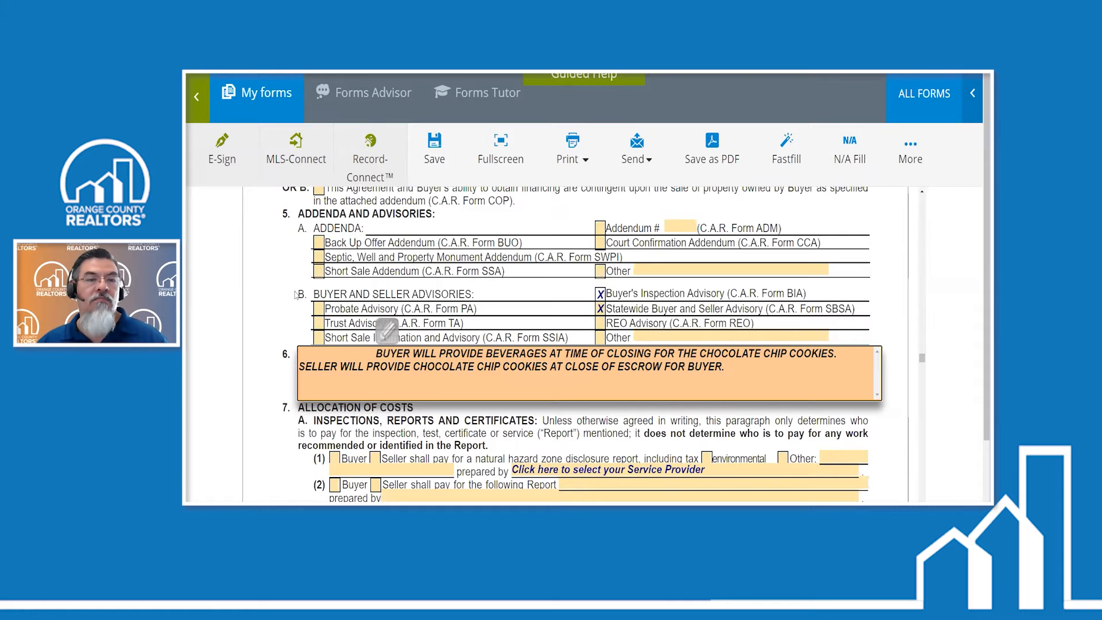
pyautogui.click(388, 330)
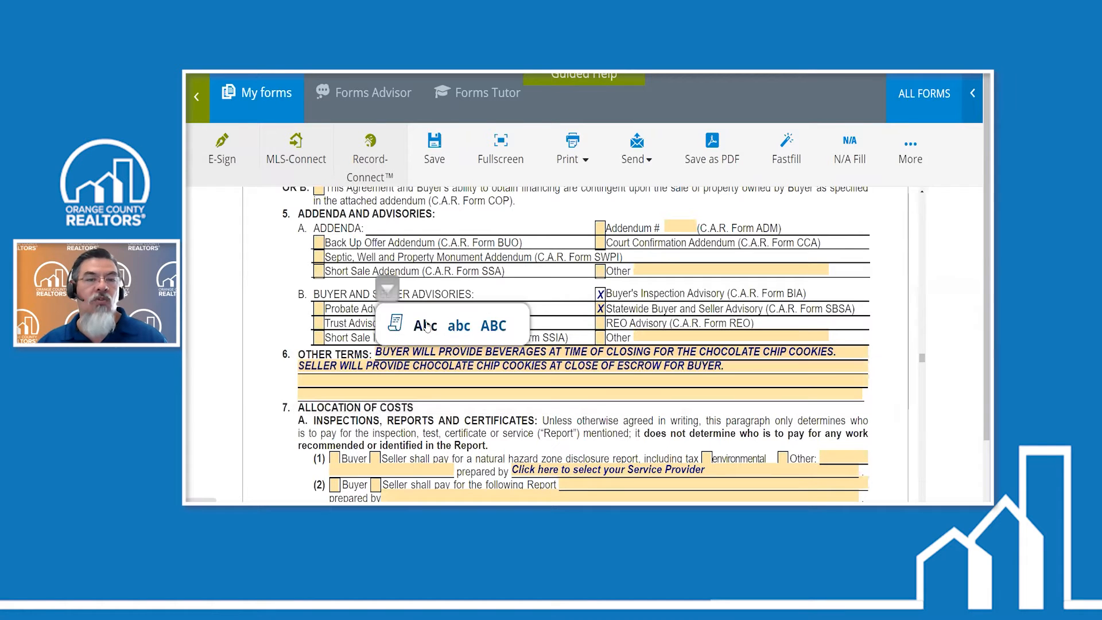
pyautogui.click(466, 330)
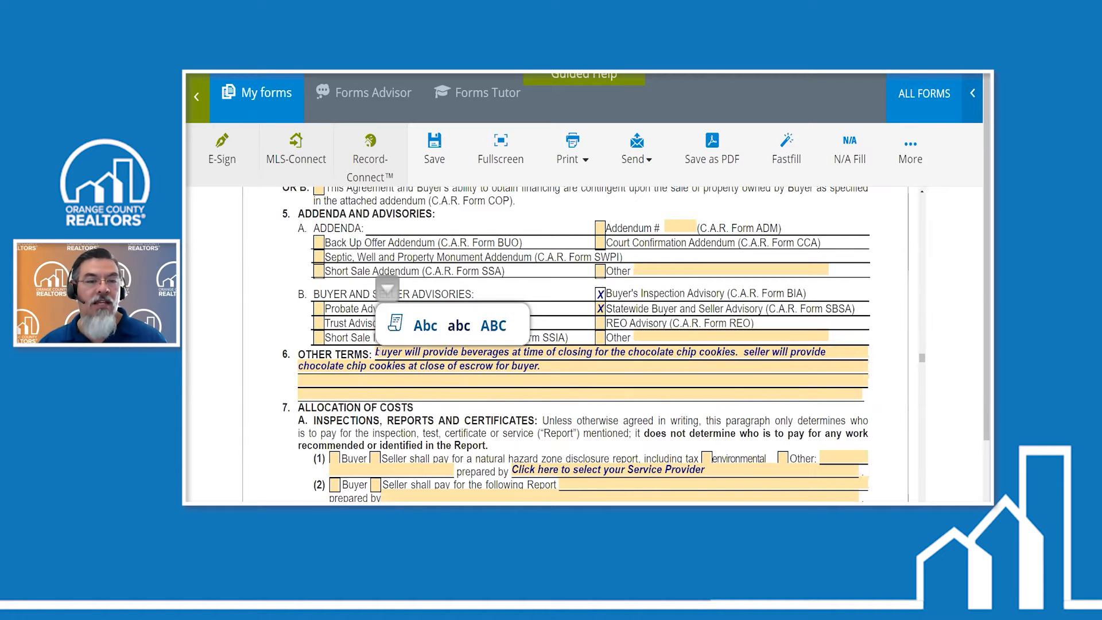
pyautogui.click(560, 371)
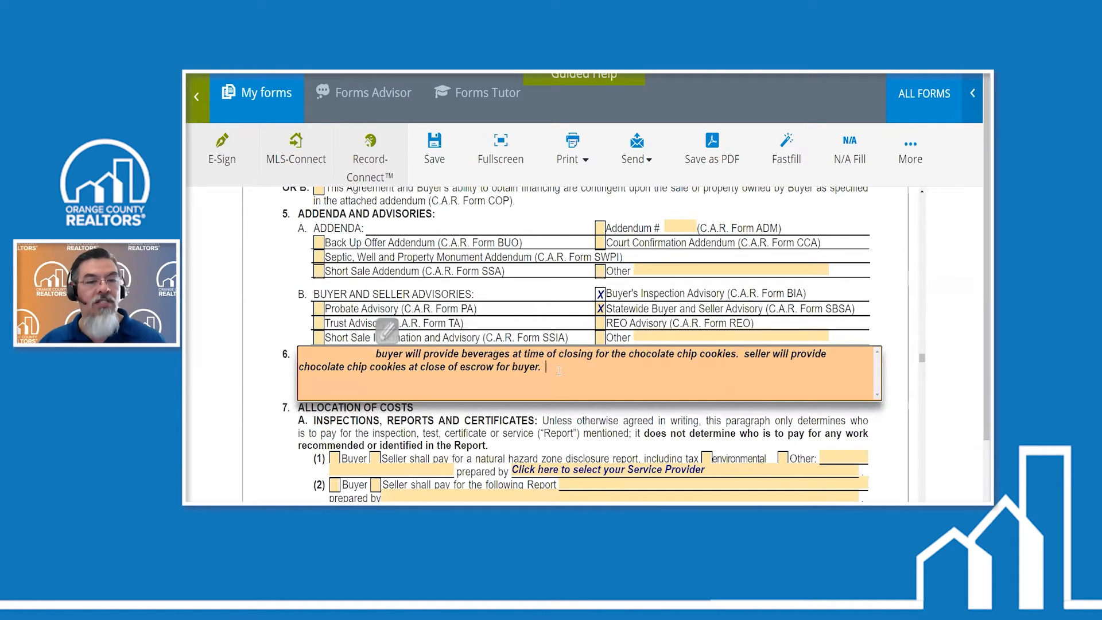
pyautogui.click(271, 435)
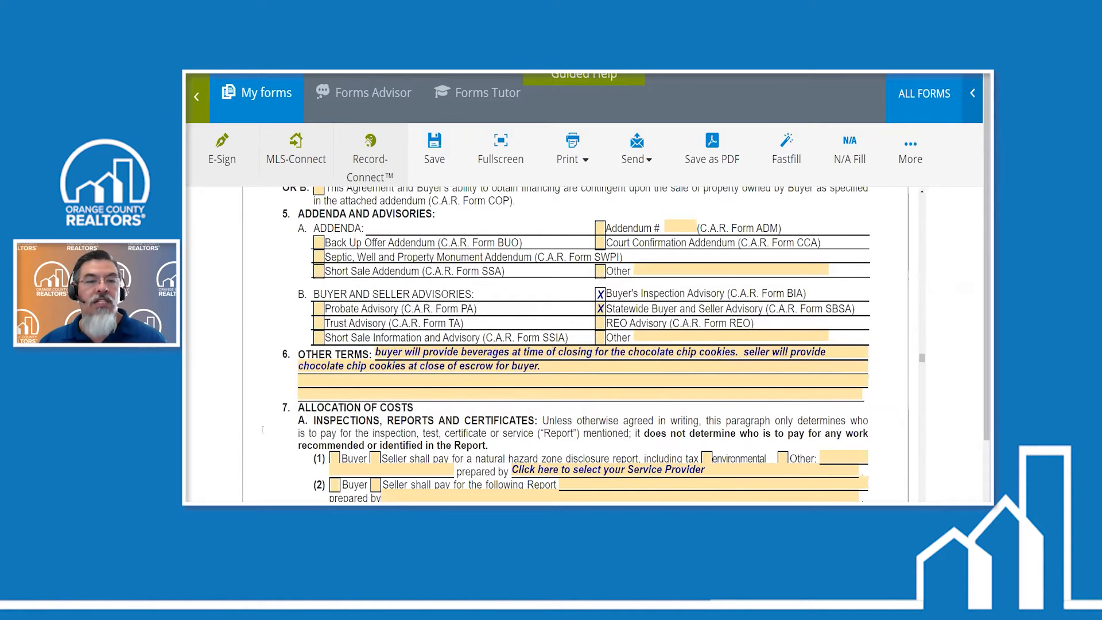
# - Look through the form paragraphs below Other Terms and switch to PowerPoint to check the Clause Manager slide
pyautogui.scroll(-5, 471, 363)
pyautogui.scroll(-3, 472, 363)
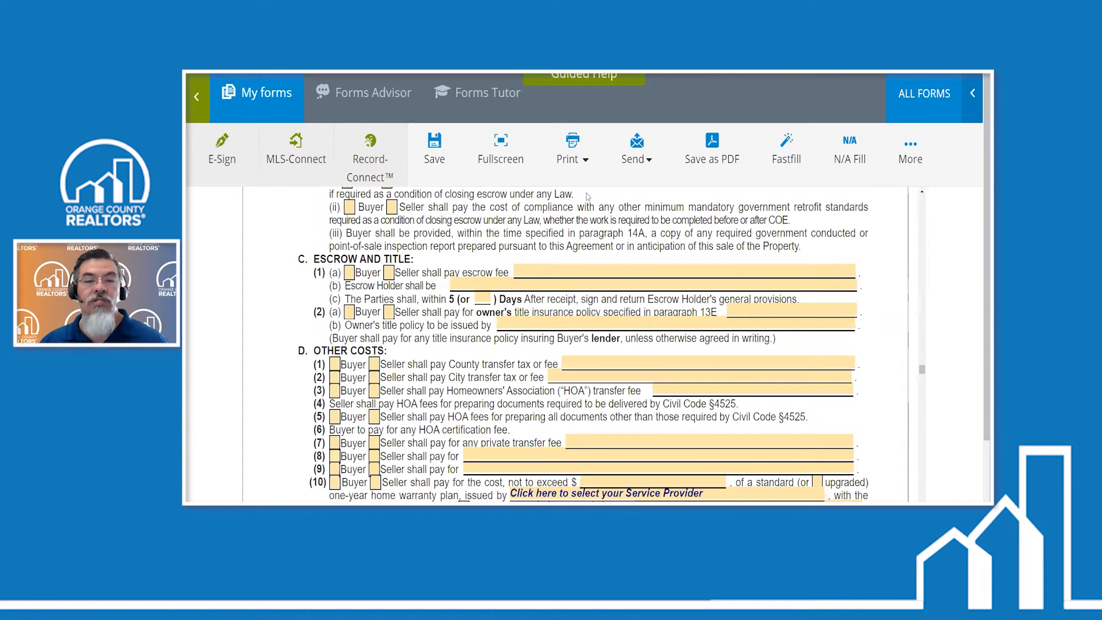
pyautogui.scroll(-5, 688, 233)
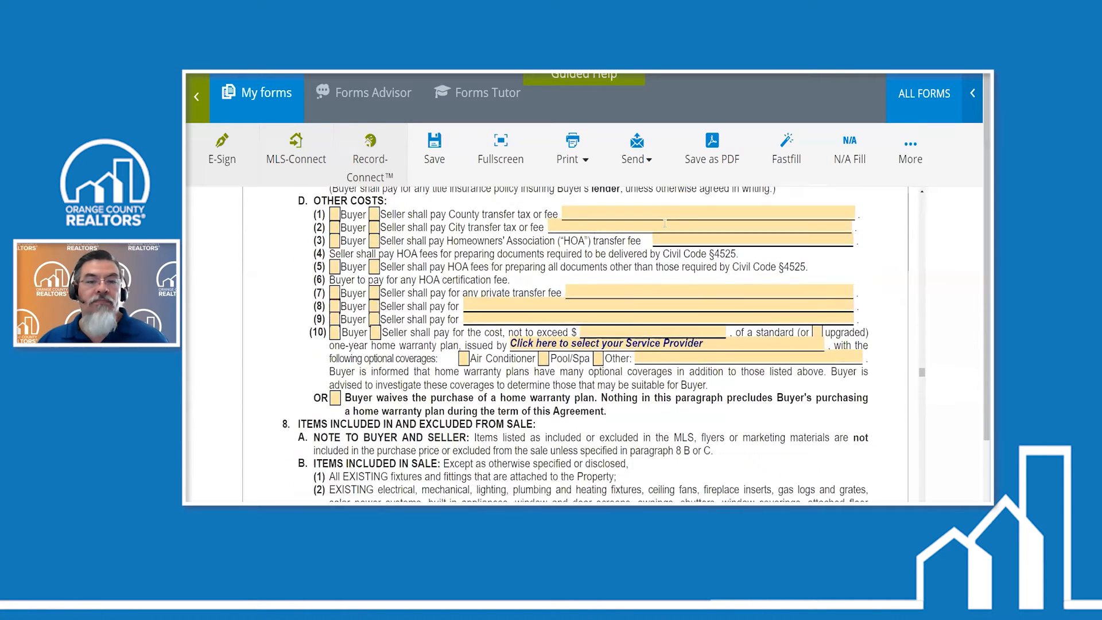
pyautogui.scroll(-3, 664, 224)
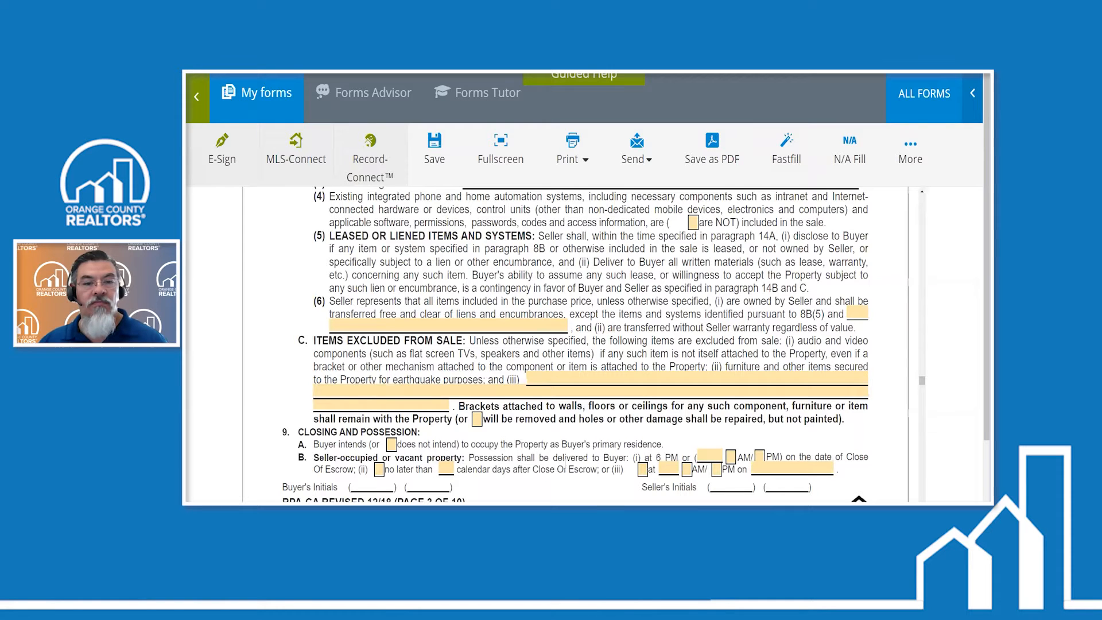
pyautogui.hotkey('alt', 'Tab')
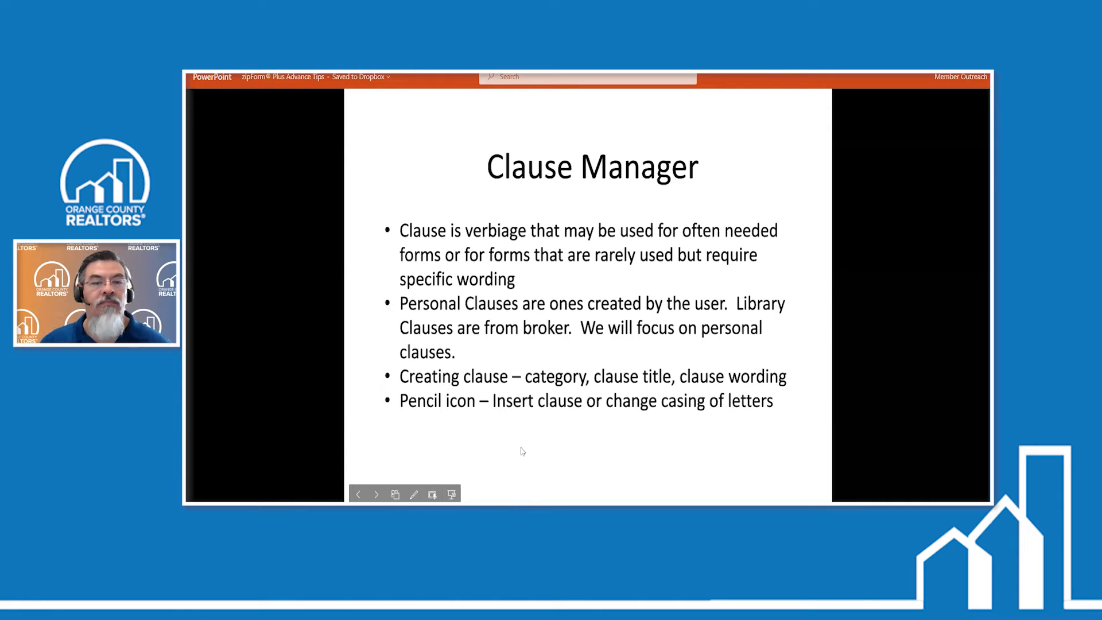
pyautogui.moveTo(462, 505)
pyautogui.click(598, 477)
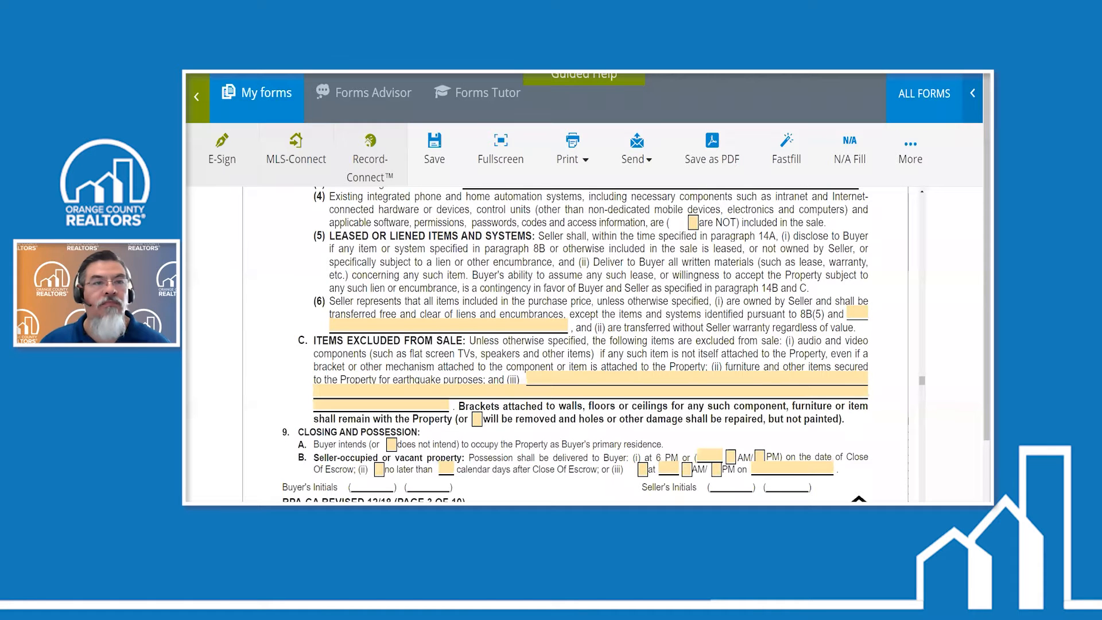
# - Leave the form for the transactions list and open the personal clauses in the Clause Manager
pyautogui.click(198, 111)
pyautogui.click(211, 225)
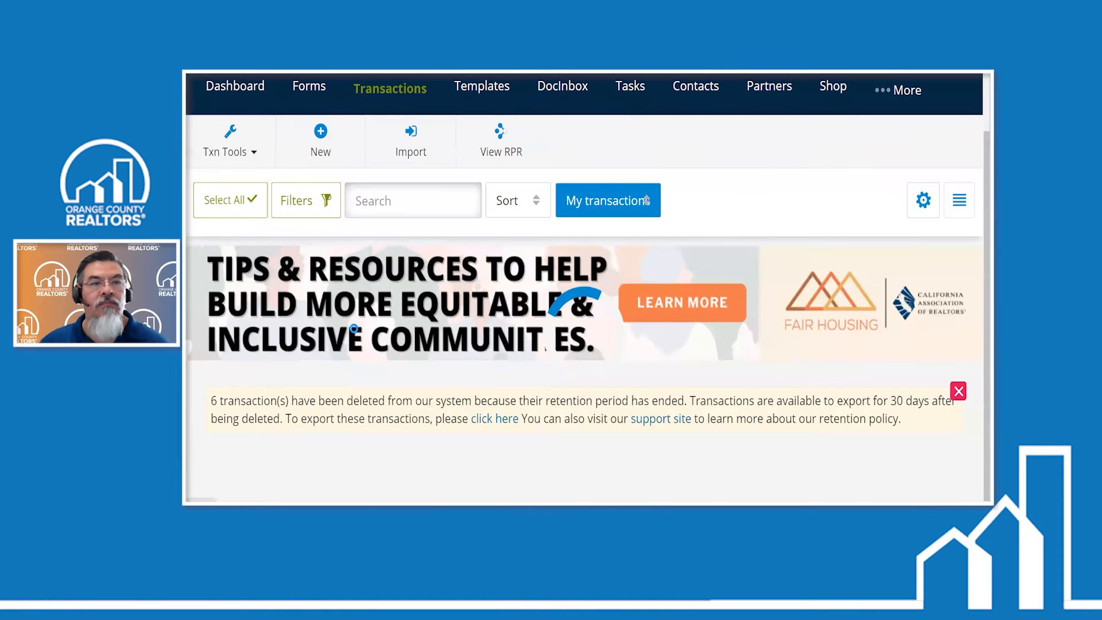
pyautogui.click(253, 168)
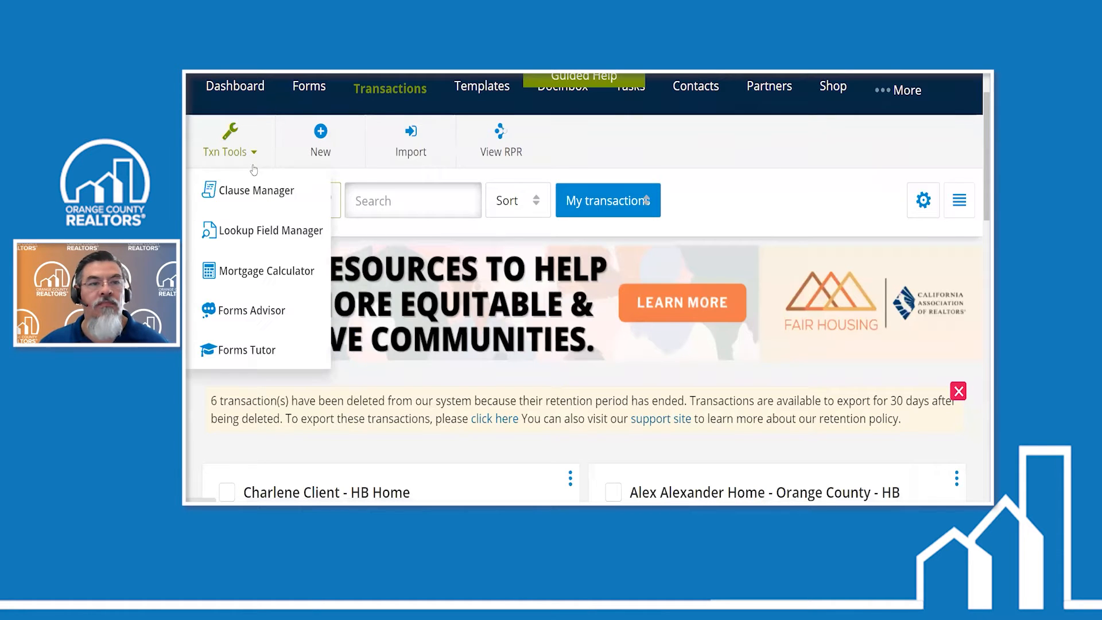
pyautogui.click(259, 192)
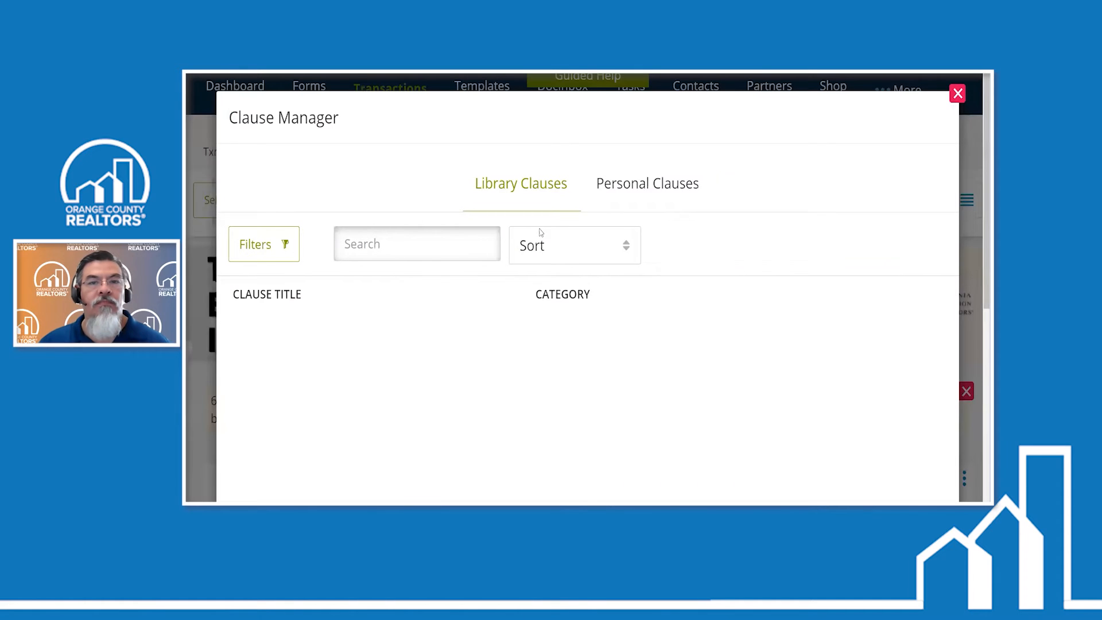
pyautogui.click(624, 195)
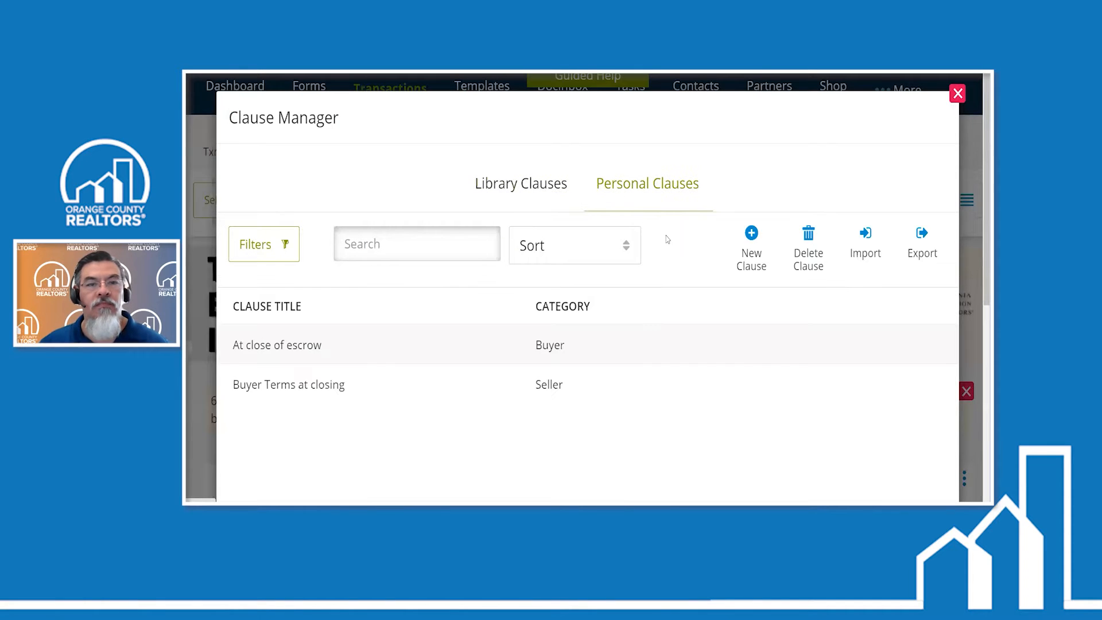
# - Start a new personal clause in the Seller category with the title "13 days prior to closing"
pyautogui.click(752, 241)
pyautogui.click(660, 196)
pyautogui.click(644, 244)
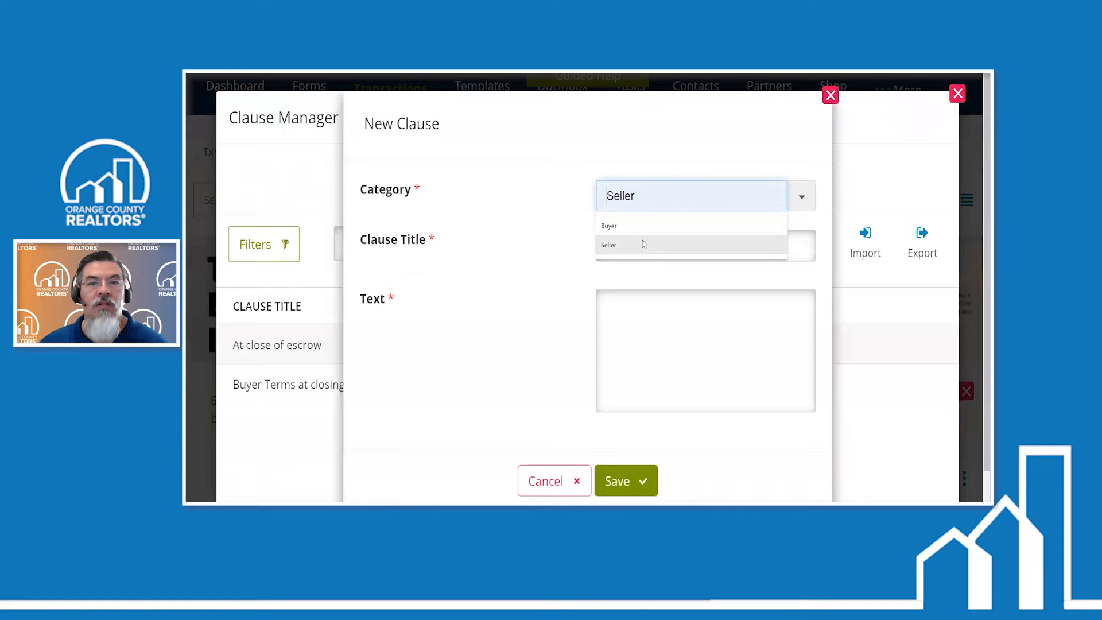
pyautogui.click(683, 257)
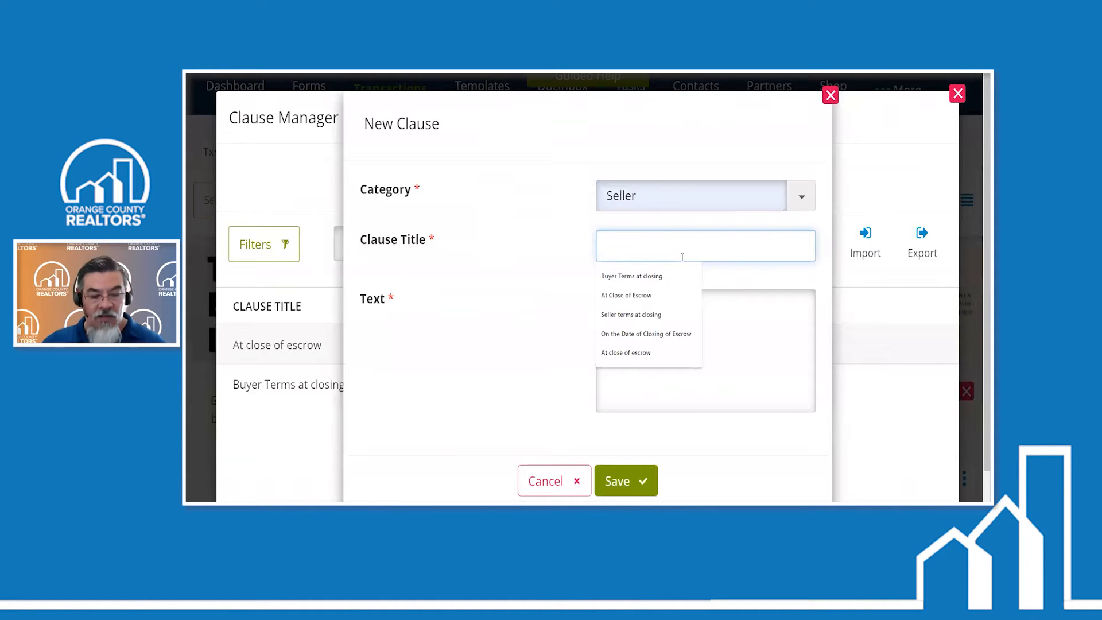
pyautogui.write('13 da')
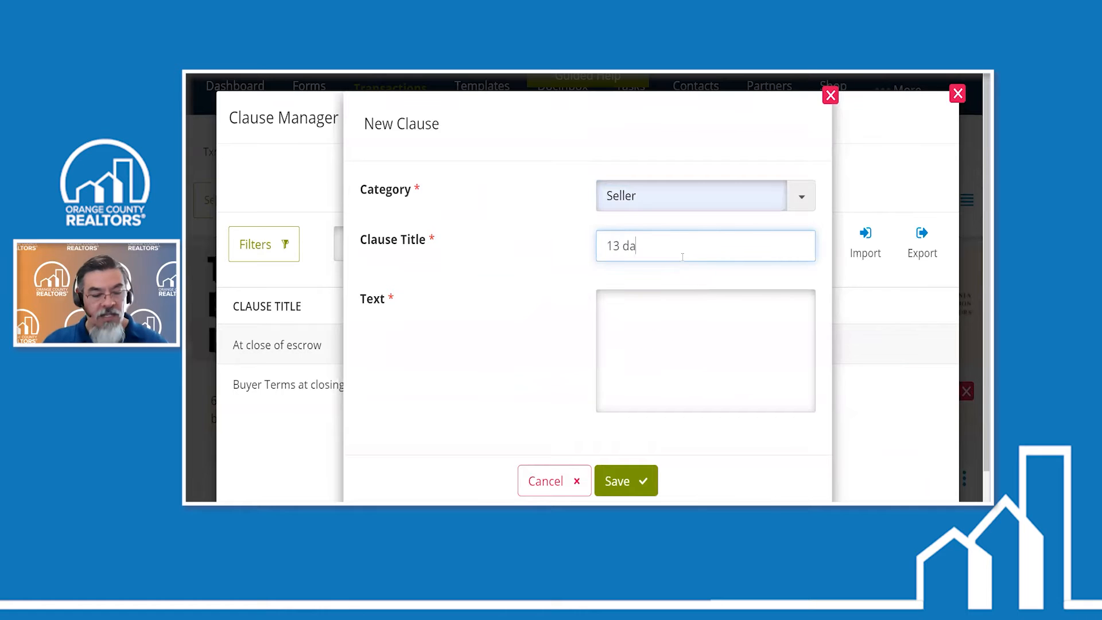
pyautogui.write('ys prior to c')
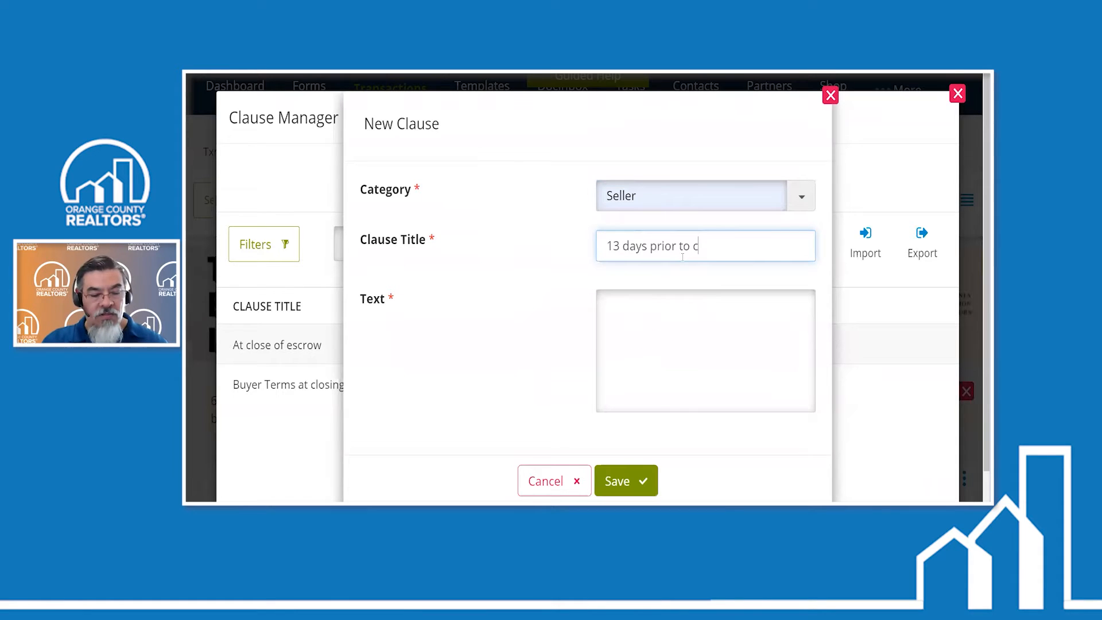
pyautogui.write('losing')
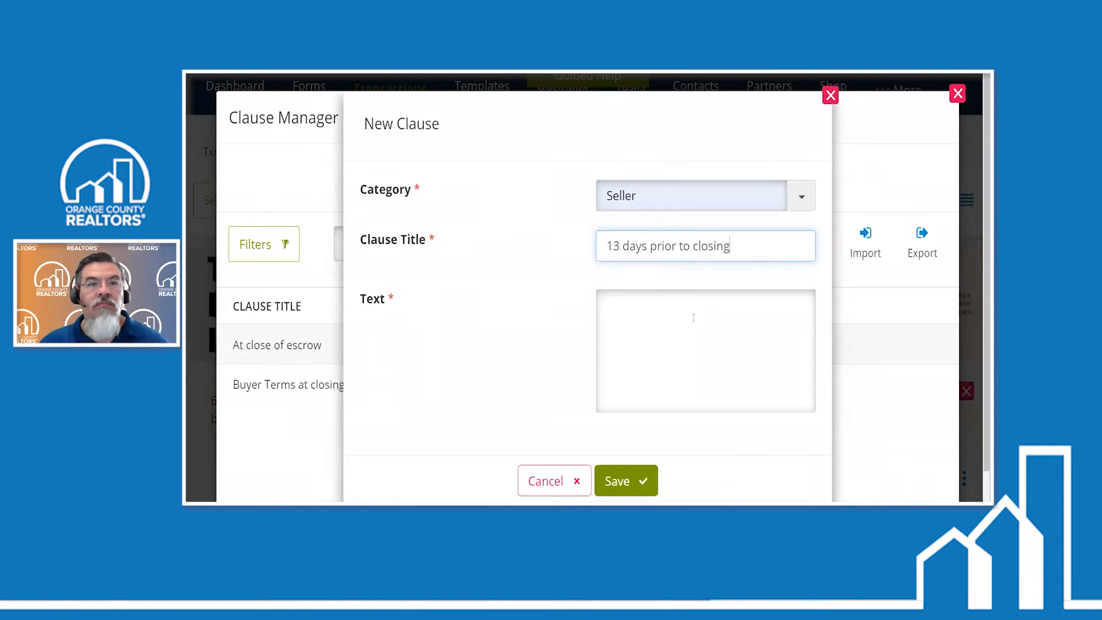
# - Enter "All concessions are met prior to closing." as the clause text, save the clause and close the Clause Manager
pyautogui.click(688, 312)
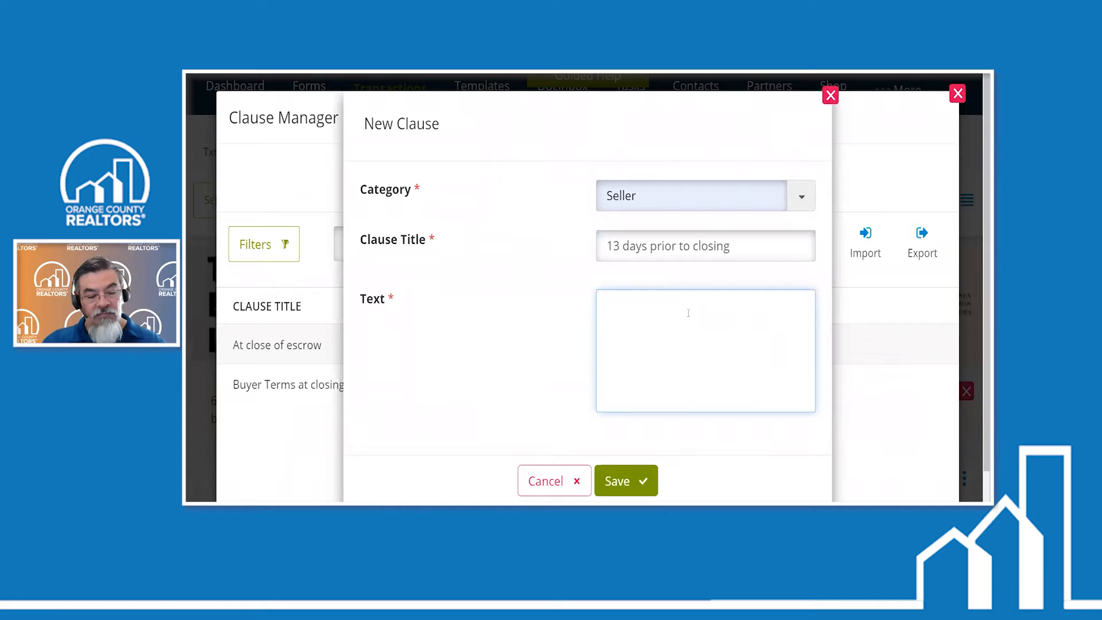
pyautogui.write('All co')
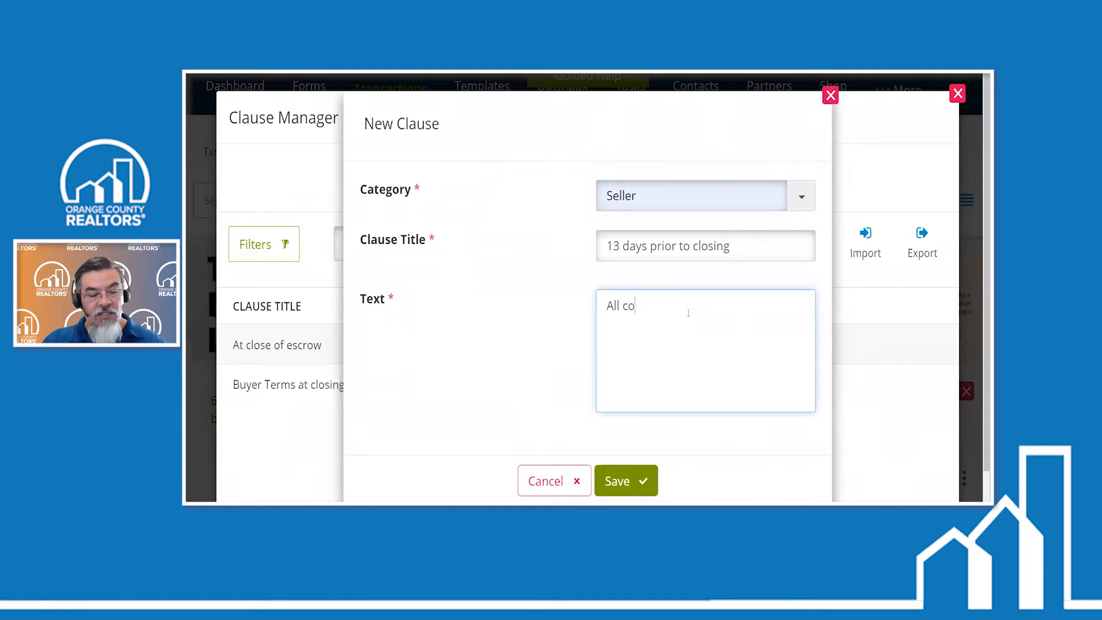
pyautogui.write('ncessions are met prior t')
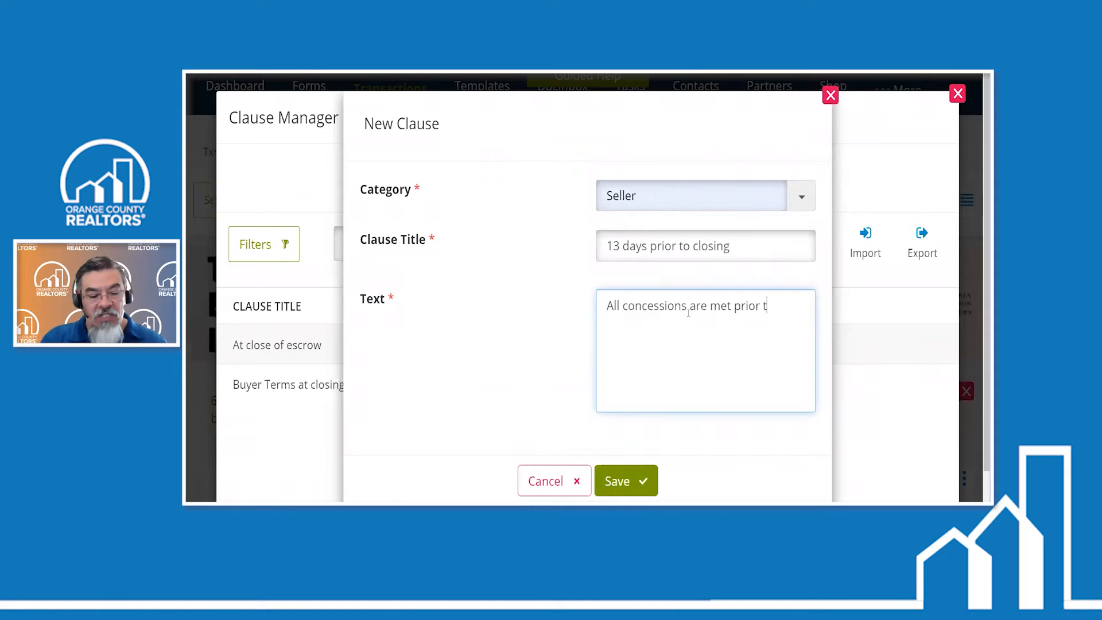
pyautogui.write('o closin')
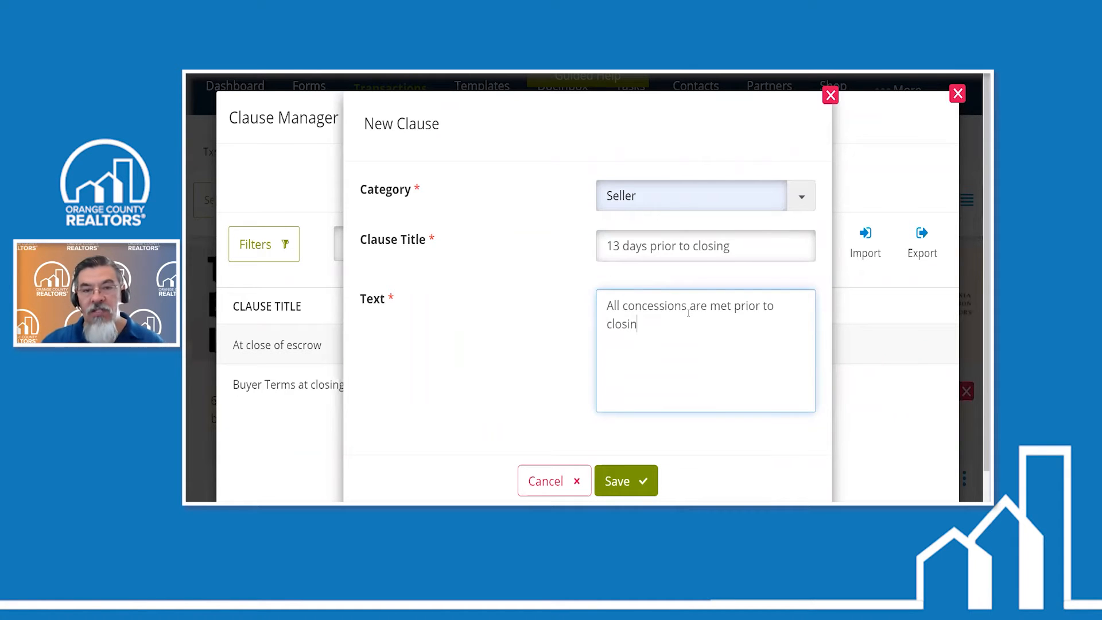
pyautogui.write('g.')
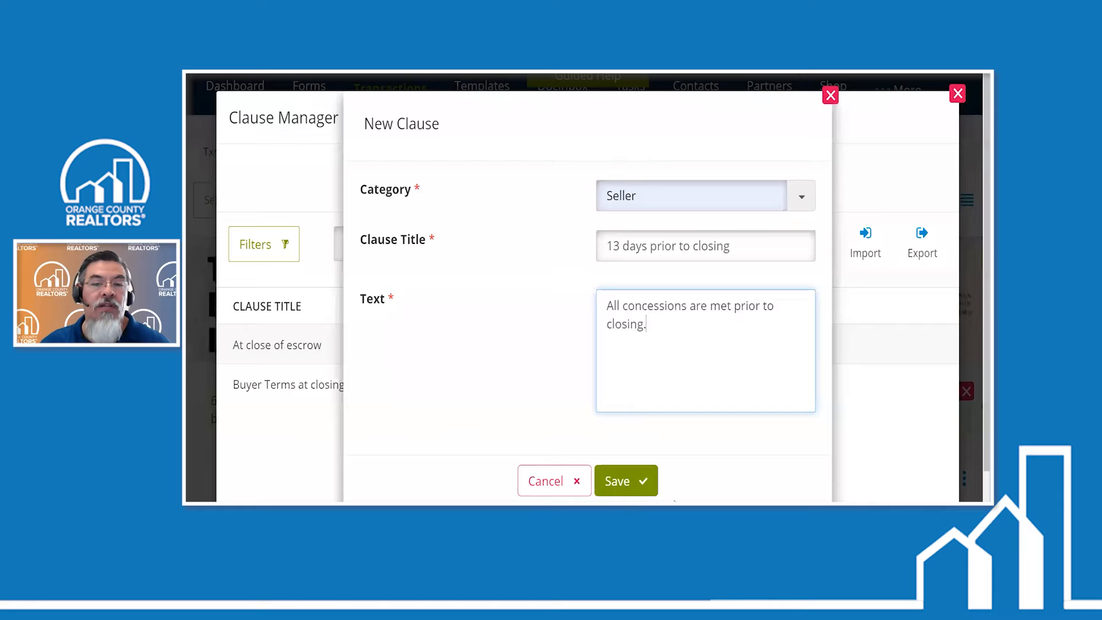
pyautogui.click(655, 490)
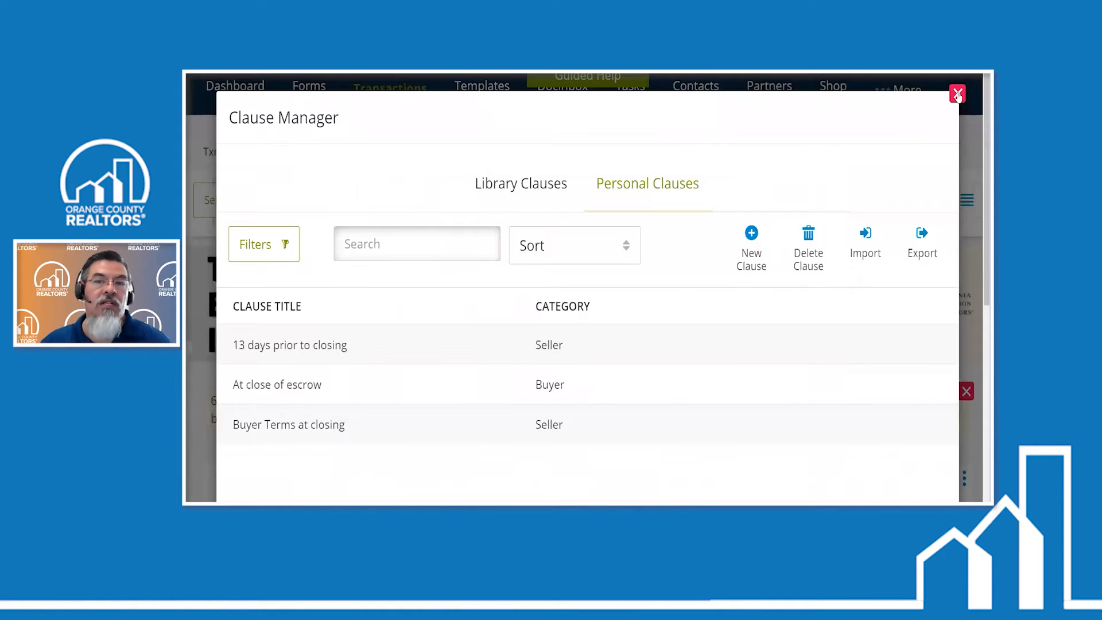
pyautogui.scroll(-6, 763, 313)
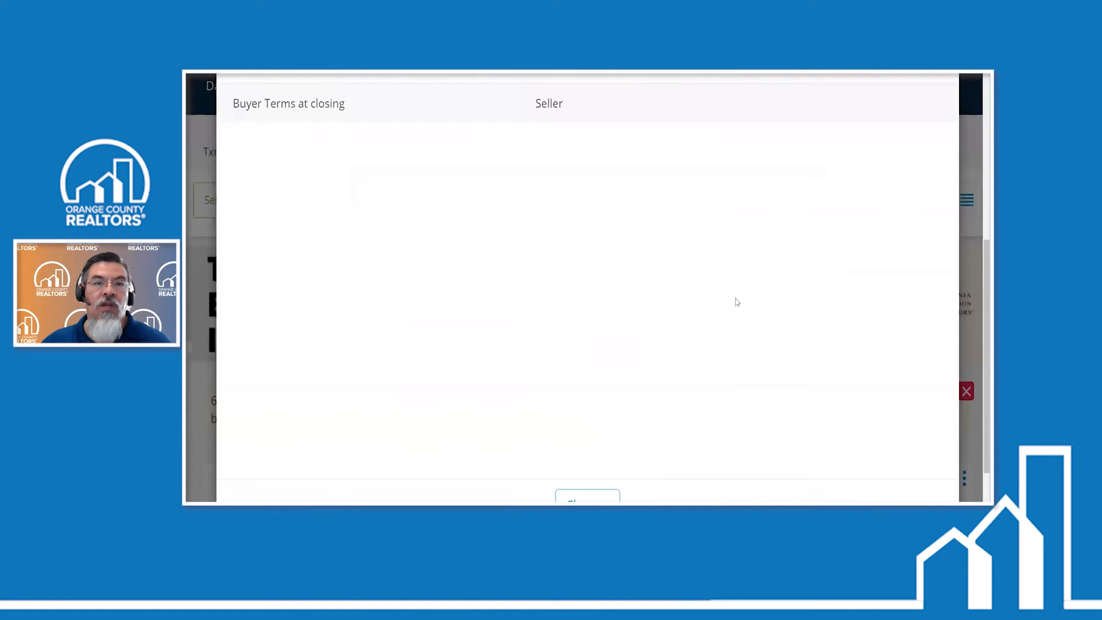
pyautogui.scroll(3, 738, 303)
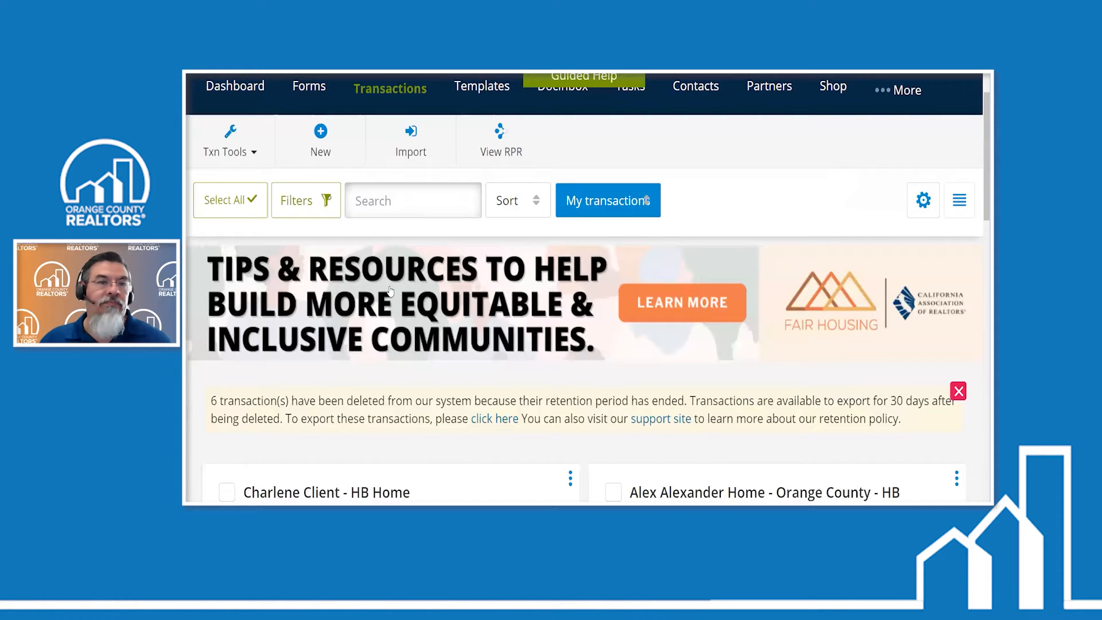
# - Reopen the personal clauses in the Clause Manager to examine the import and export options, and close it
pyautogui.scroll(-3, 399, 373)
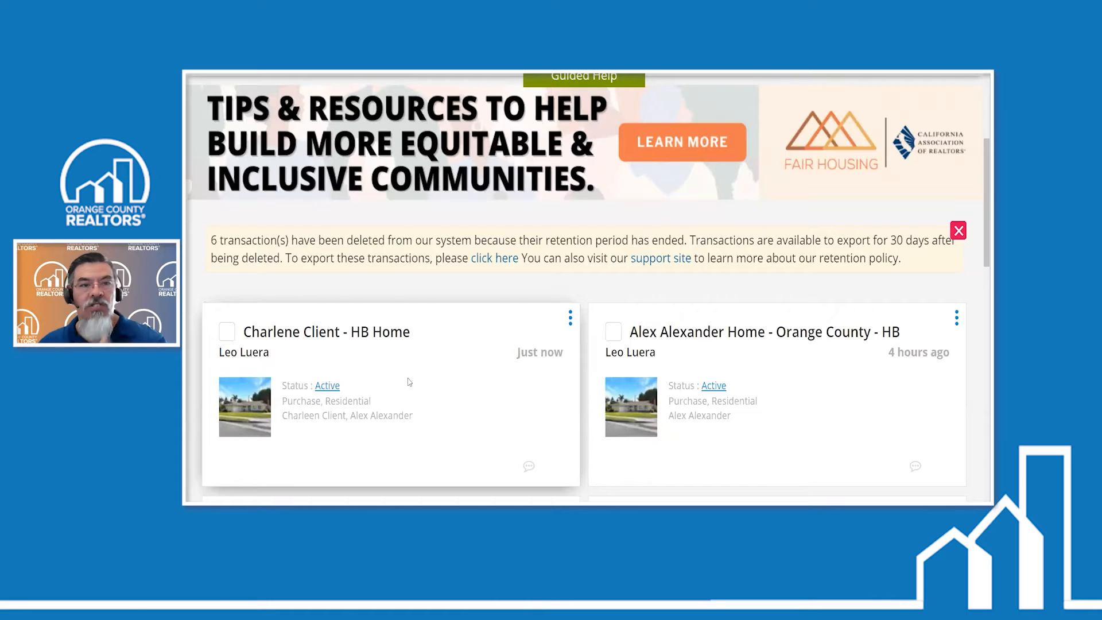
pyautogui.scroll(3, 407, 380)
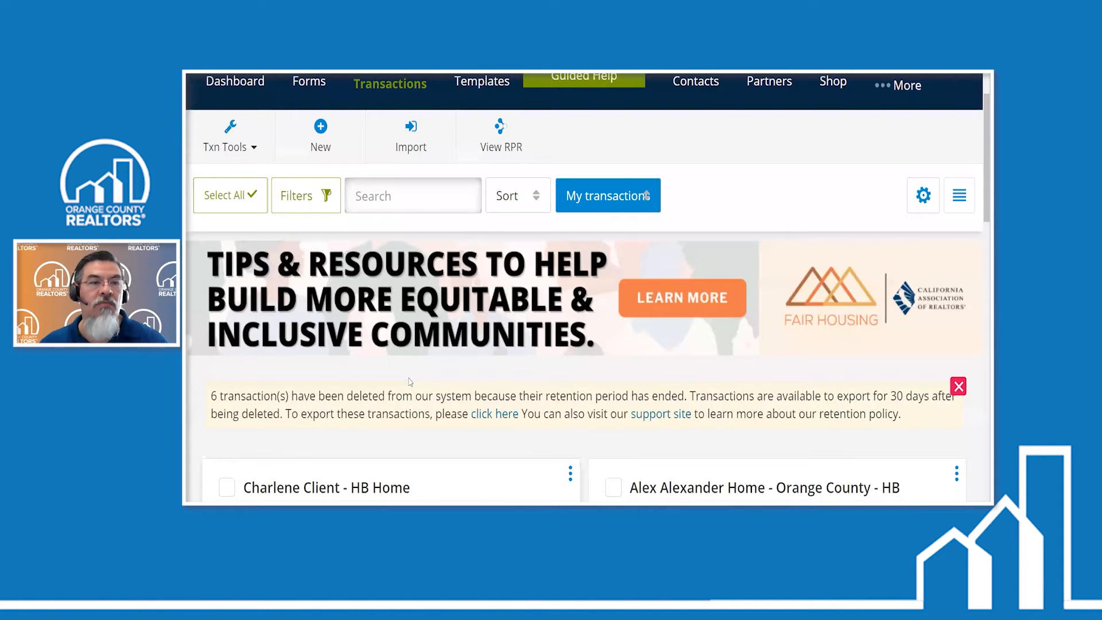
pyautogui.scroll(2, 411, 382)
pyautogui.click(253, 223)
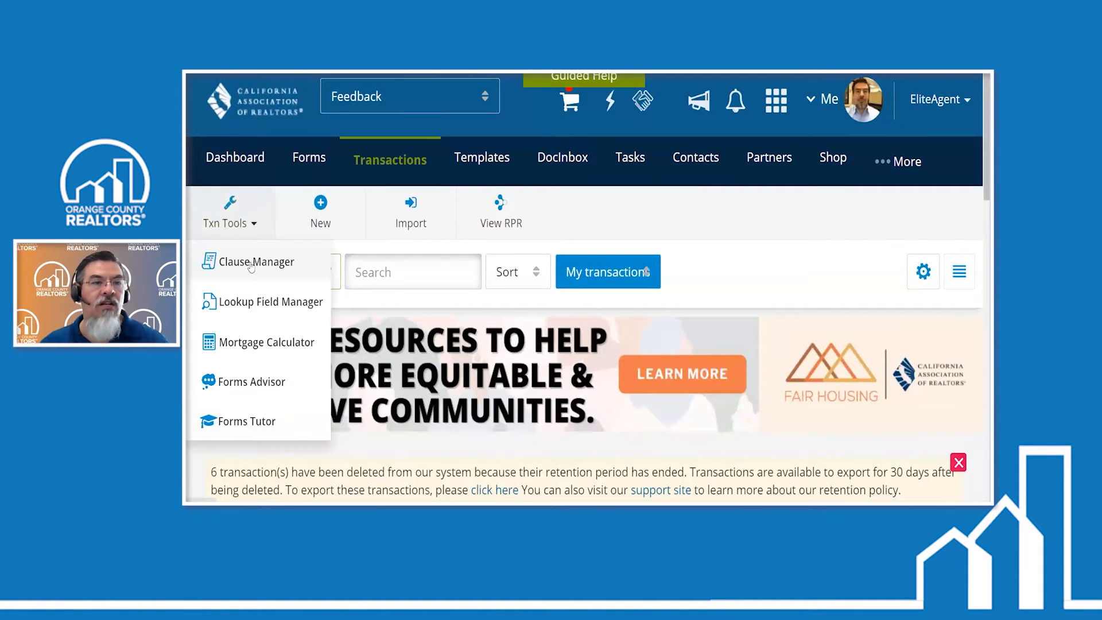
pyautogui.click(251, 263)
pyautogui.click(636, 183)
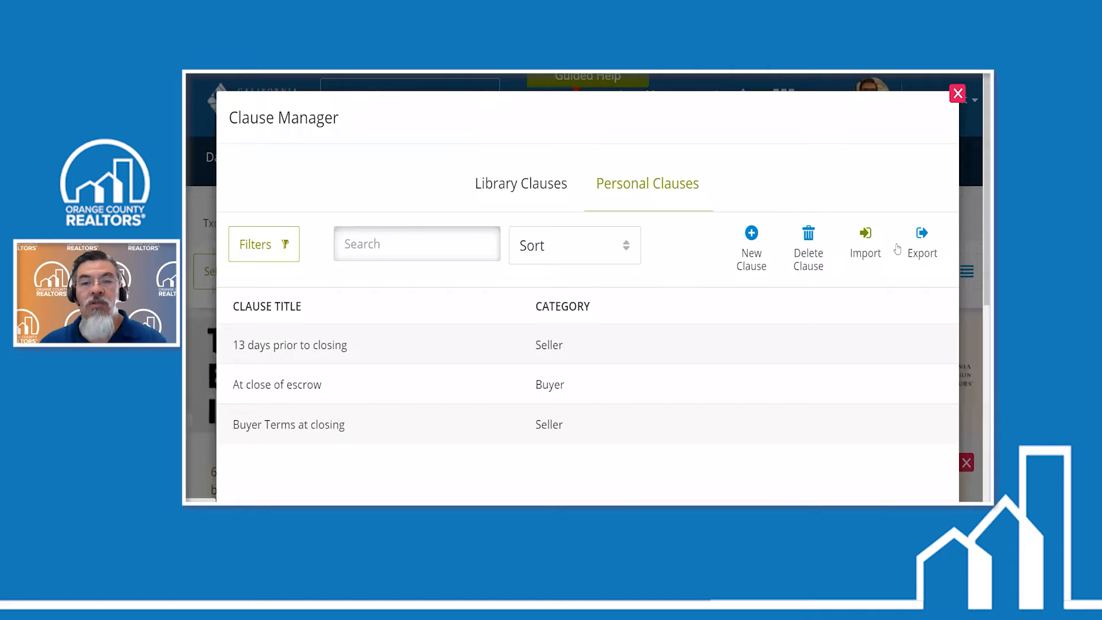
pyautogui.click(957, 93)
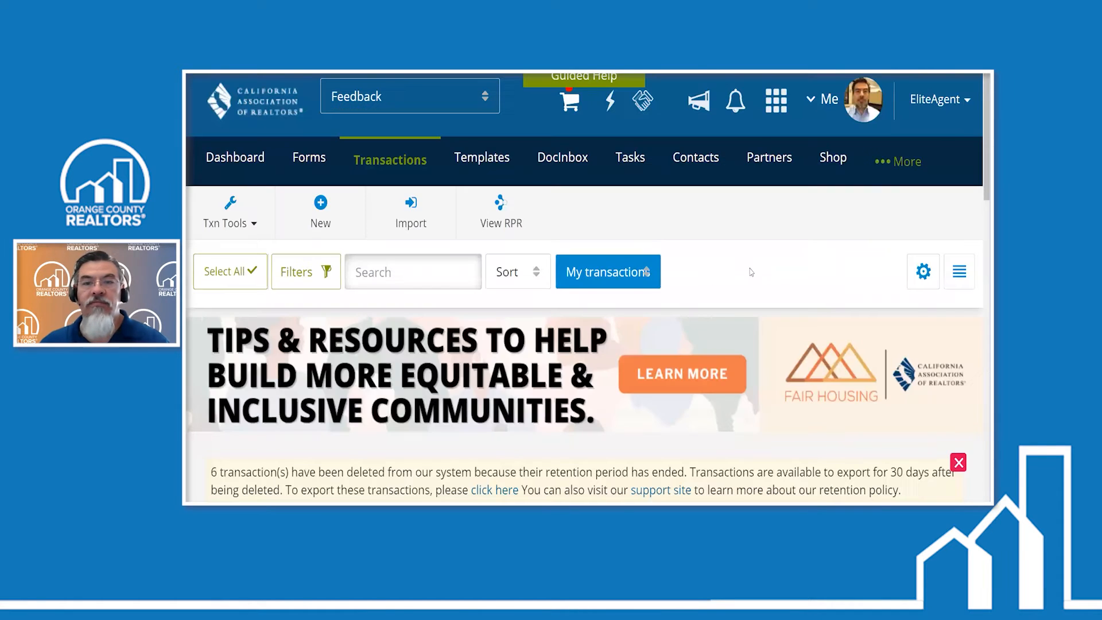
# - Reduce the page zoom on the transactions list to fit more transaction cards on screen
pyautogui.scroll(-1, 726, 288)
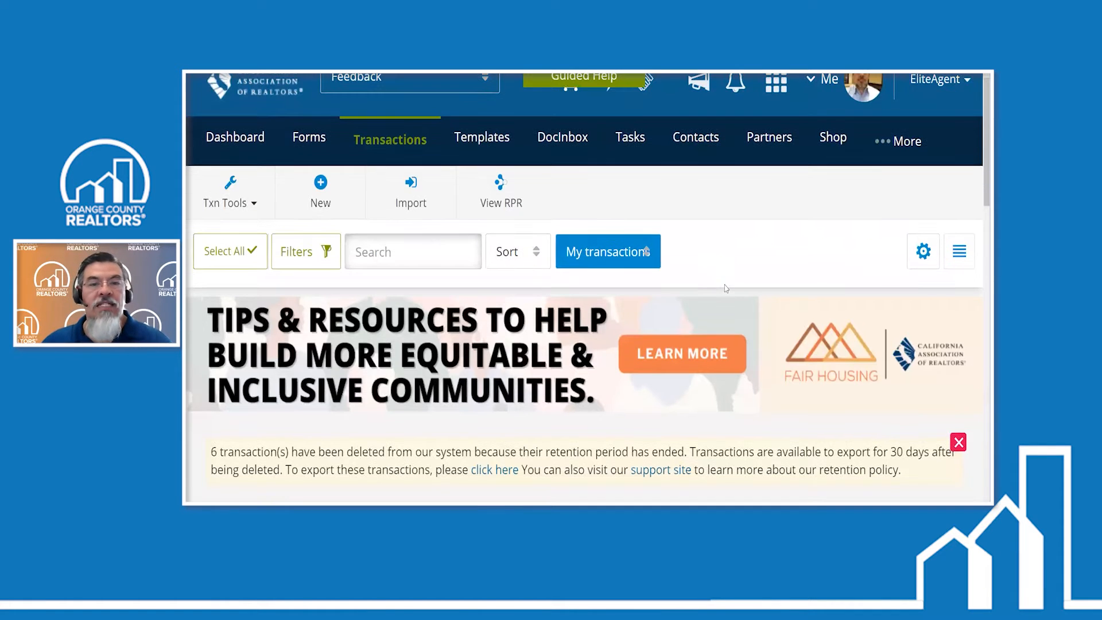
pyautogui.scroll(-5, 725, 288)
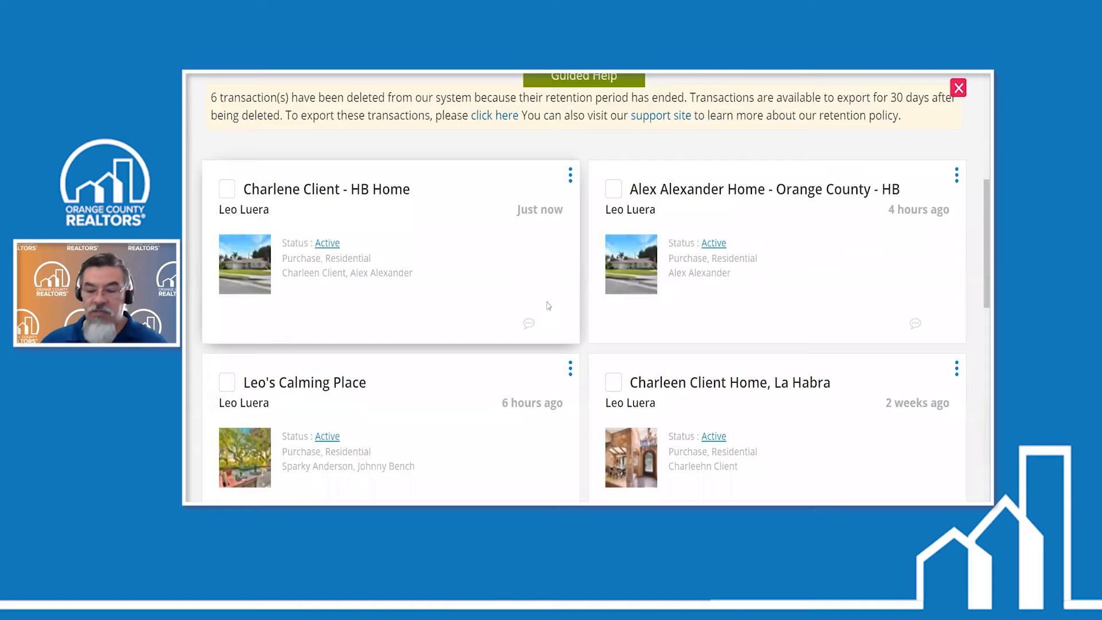
pyautogui.hotkey('ctrl', '-')
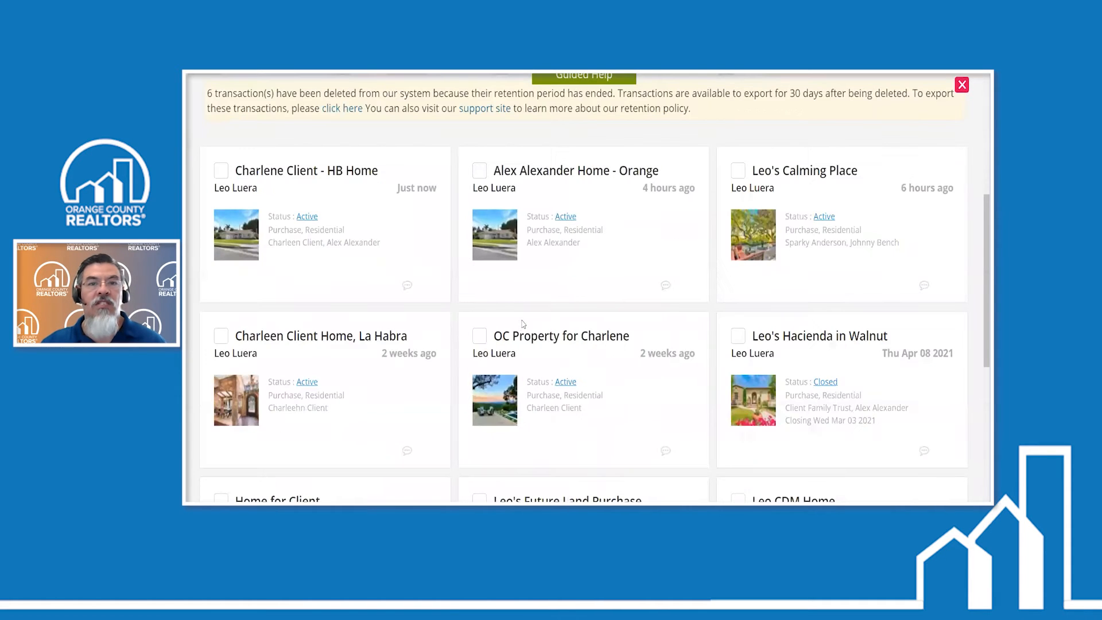
# - Switch to the zipForm Plus Advance Tips presentation and advance to the Create Listing Transaction Using RPR slide
pyautogui.hotkey('ctrl', '-')
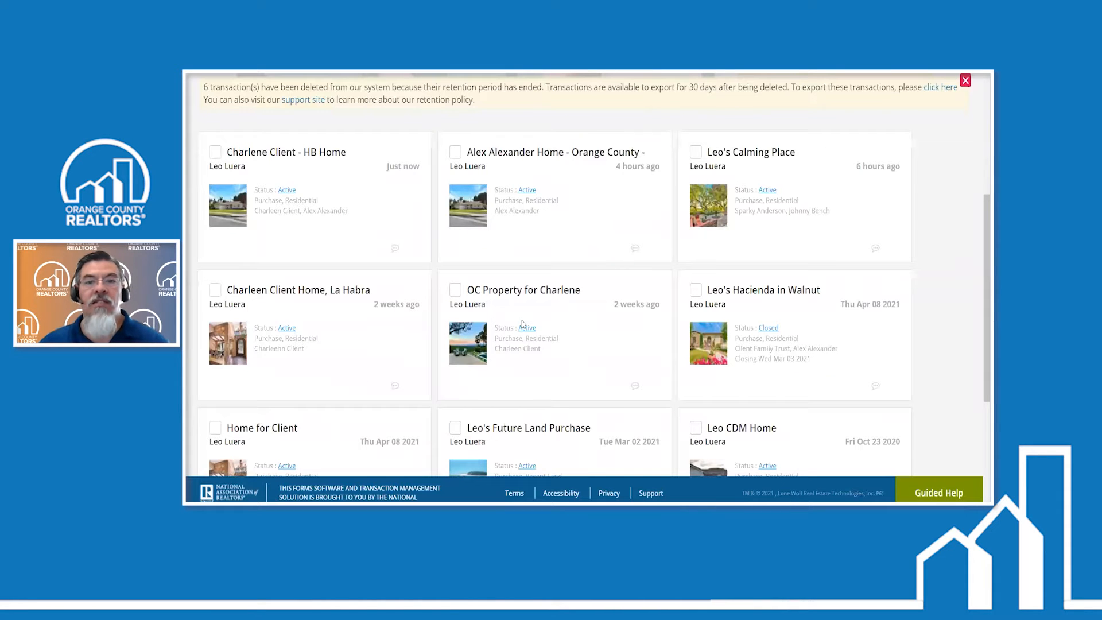
pyautogui.scroll(5, 625, 343)
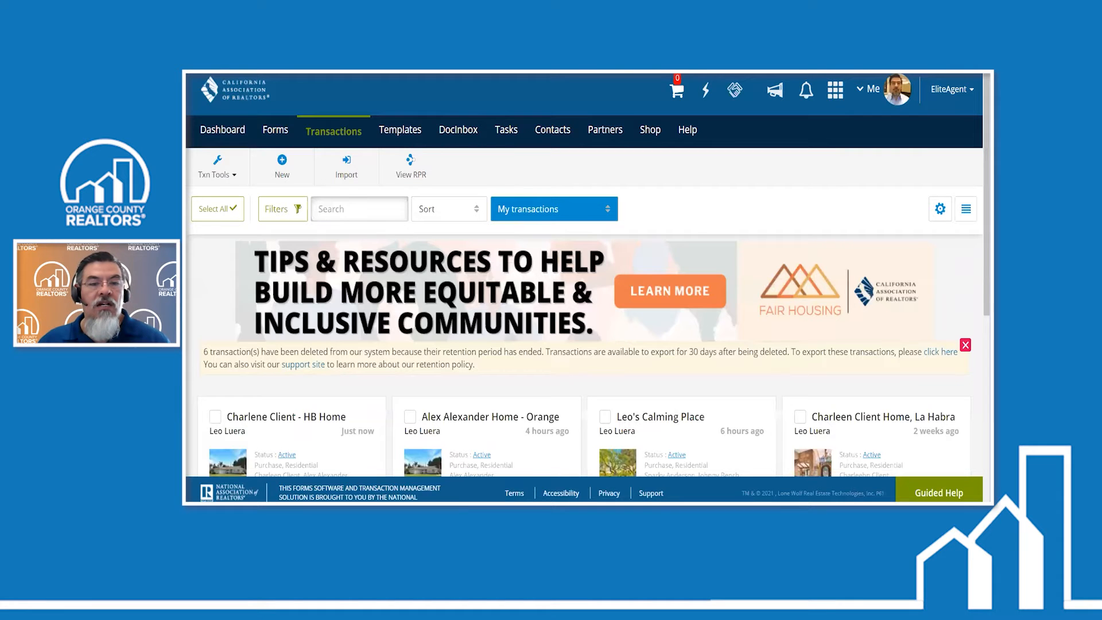
pyautogui.moveTo(485, 500)
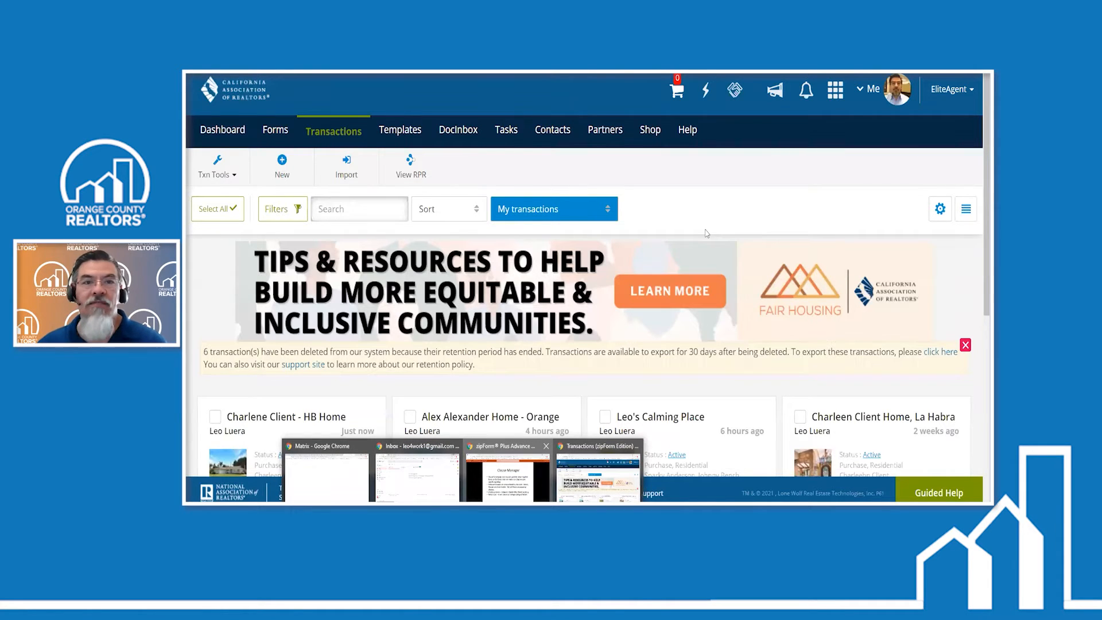
pyautogui.click(508, 478)
pyautogui.press('Right')
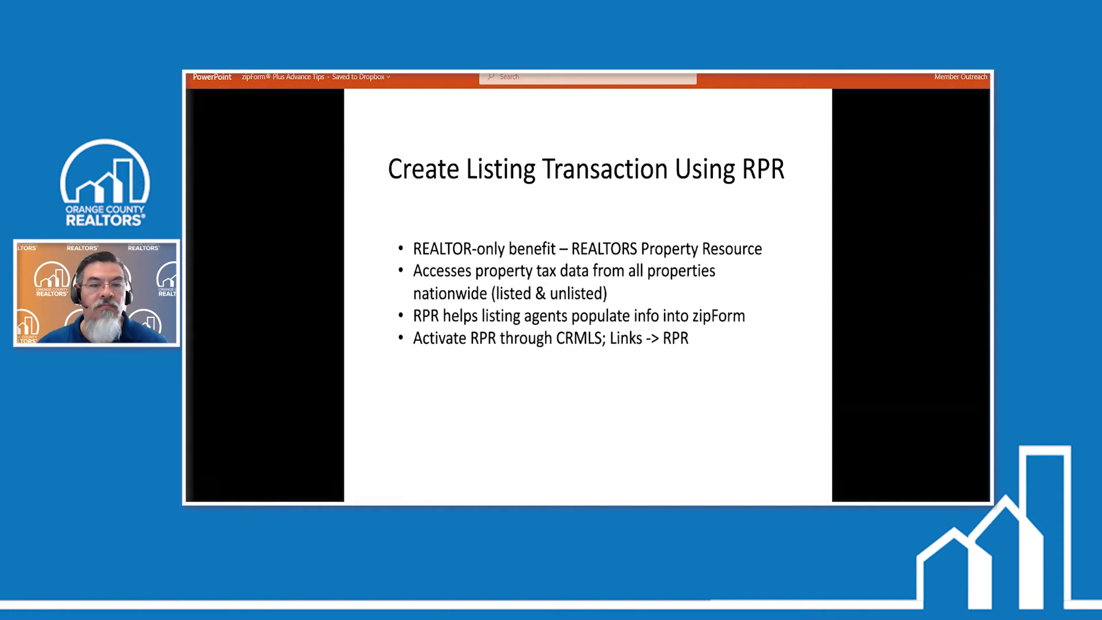
pyautogui.click(461, 511)
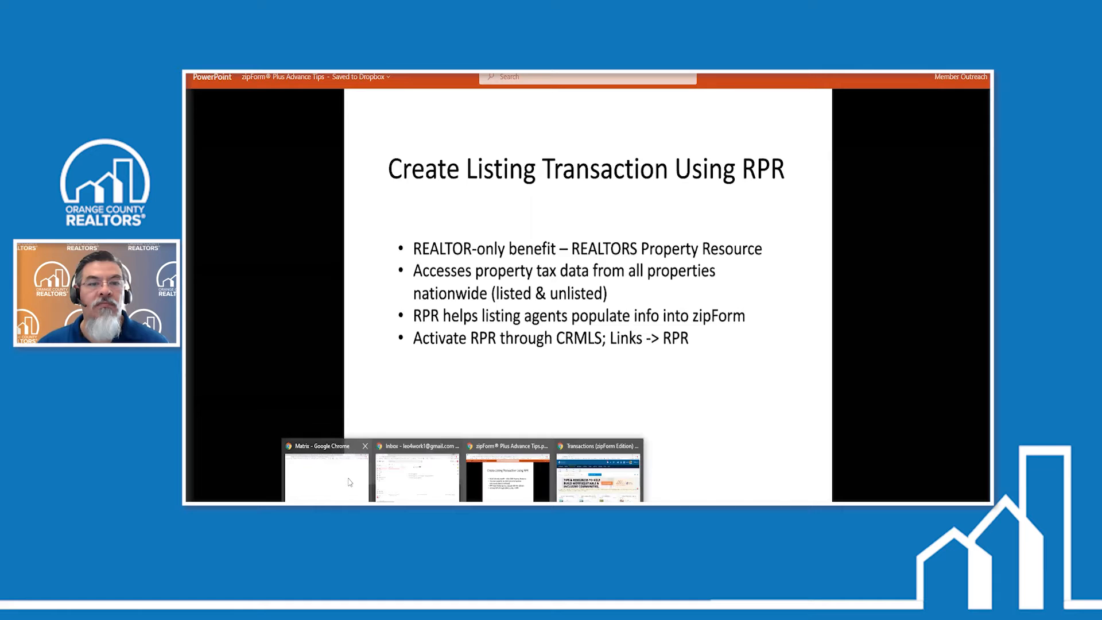
pyautogui.click(499, 491)
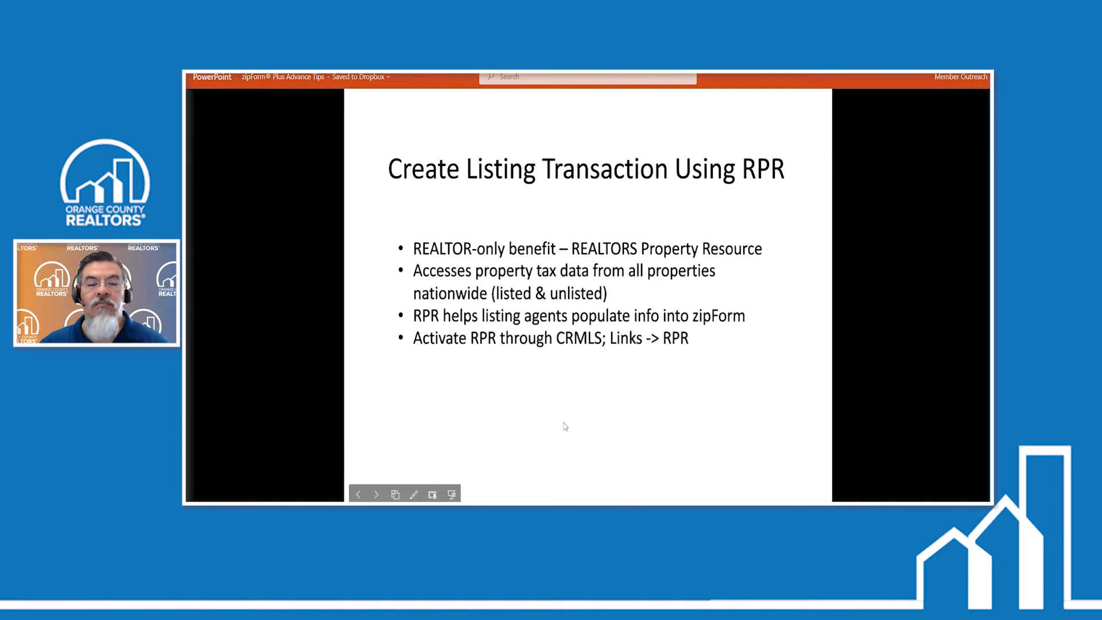
pyautogui.moveTo(417, 493)
pyautogui.click(388, 476)
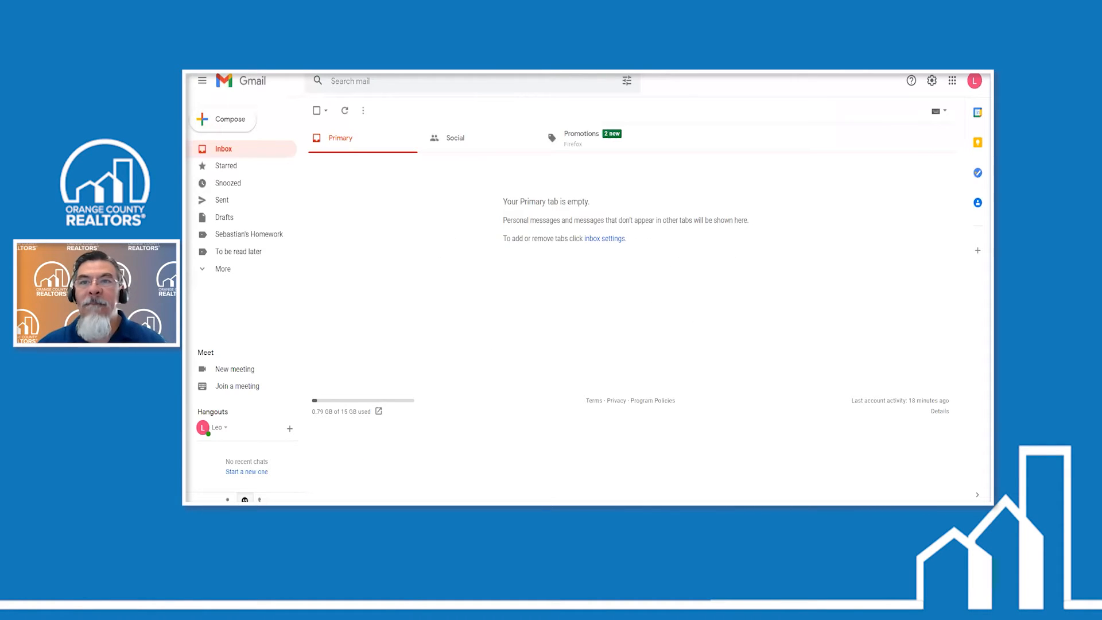
pyautogui.hotkey('alt', 'Tab')
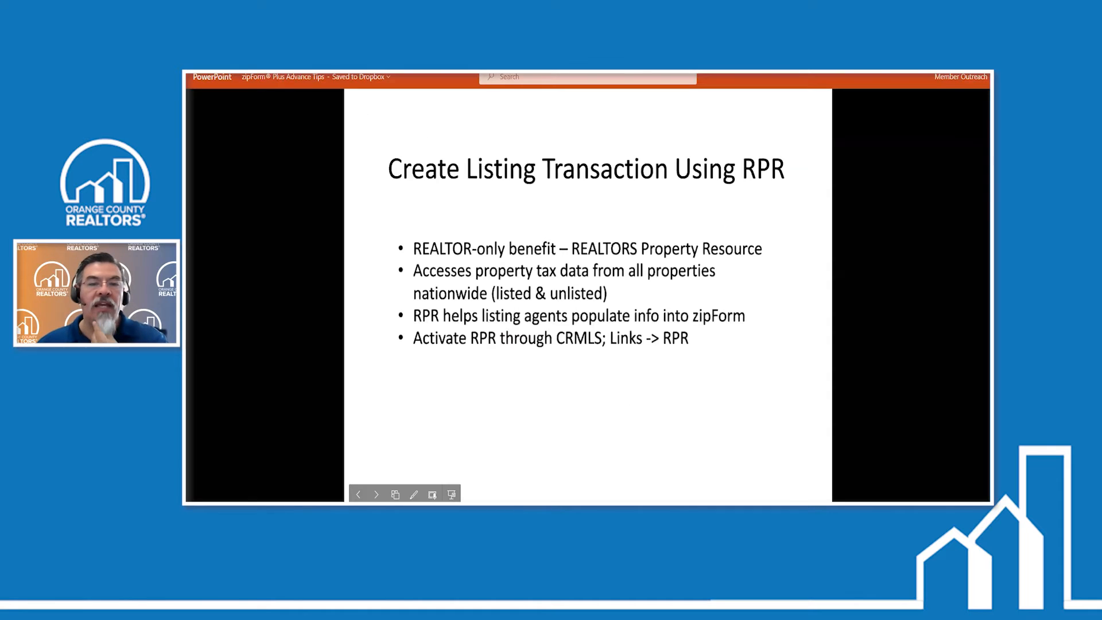
# - Switch to the Matrix window to examine its home page and navigation, and return to the presentation slide
pyautogui.moveTo(465, 501)
pyautogui.click(313, 478)
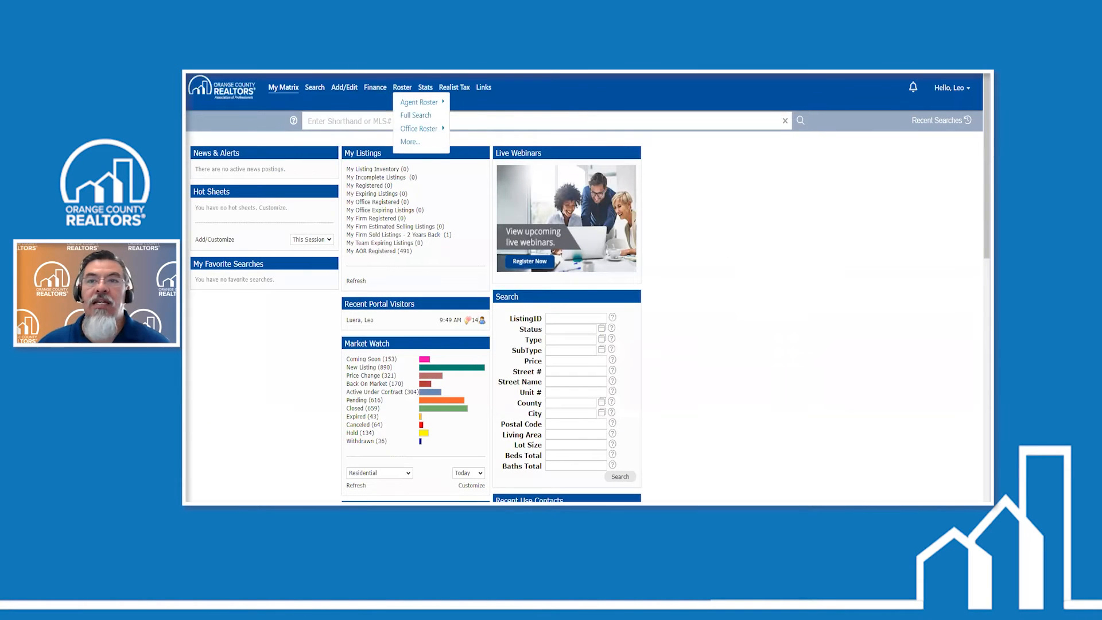
pyautogui.click(960, 62)
pyautogui.moveTo(387, 93)
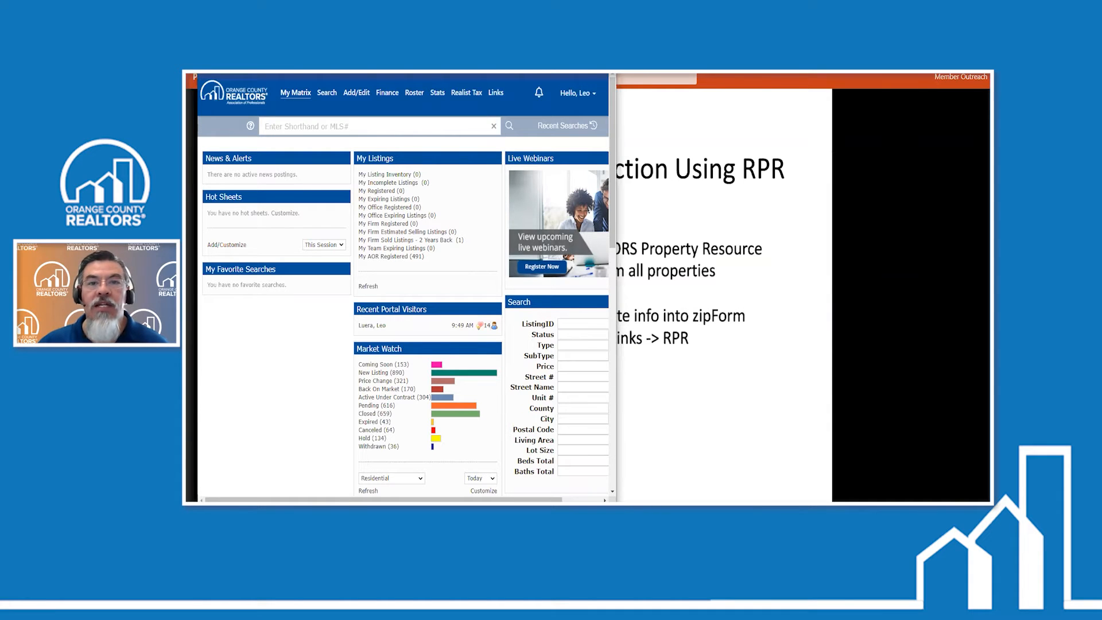
pyautogui.hotkey('alt', 'Tab')
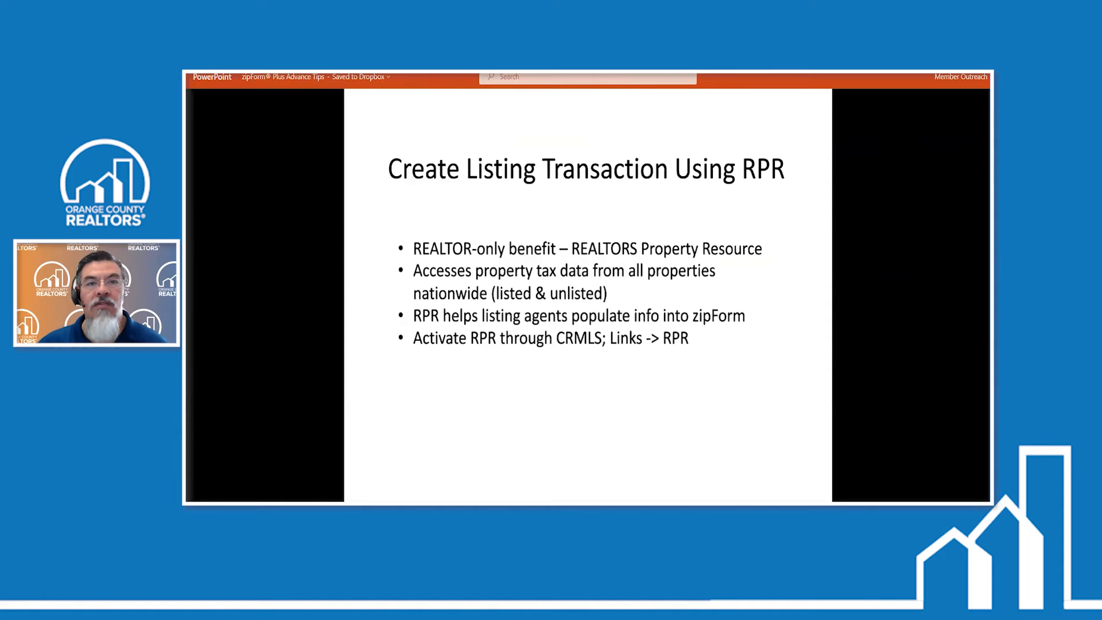
# - Switch to the Orange County REALTORS dashboard, enlarge its window and launch RPR from the CRMLS Additional Products
pyautogui.hotkey('alt', 'Tab')
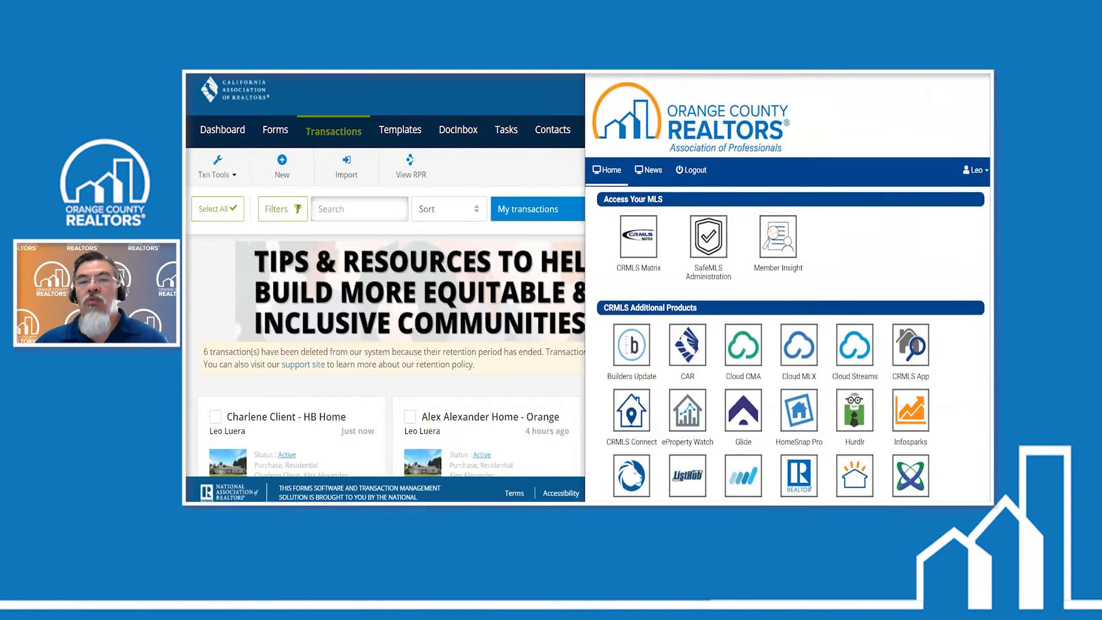
pyautogui.click(959, 72)
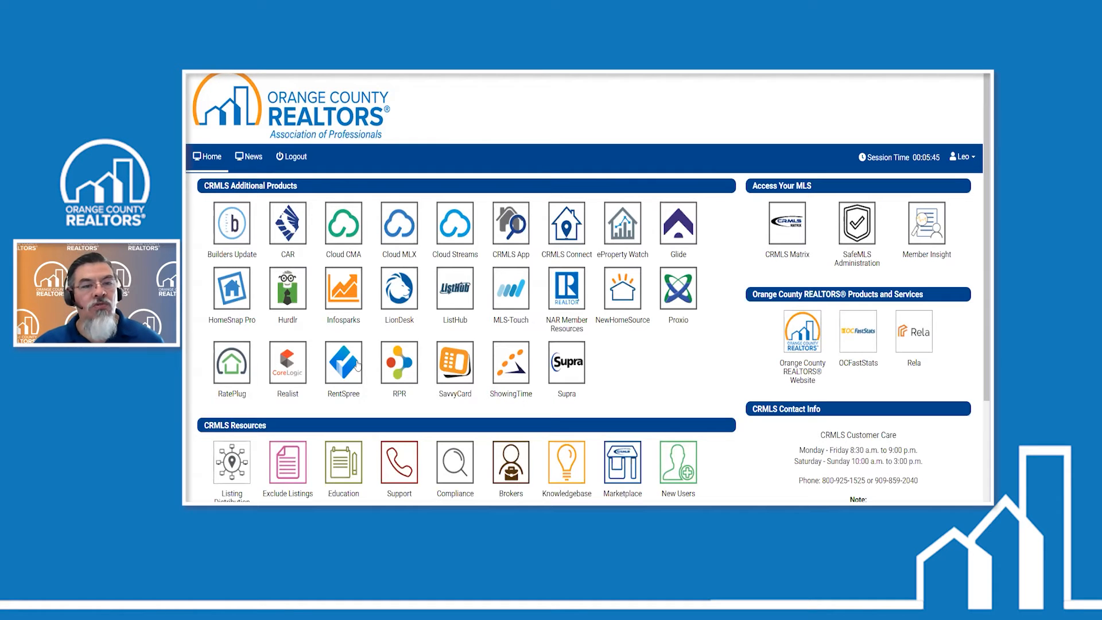
pyautogui.click(406, 374)
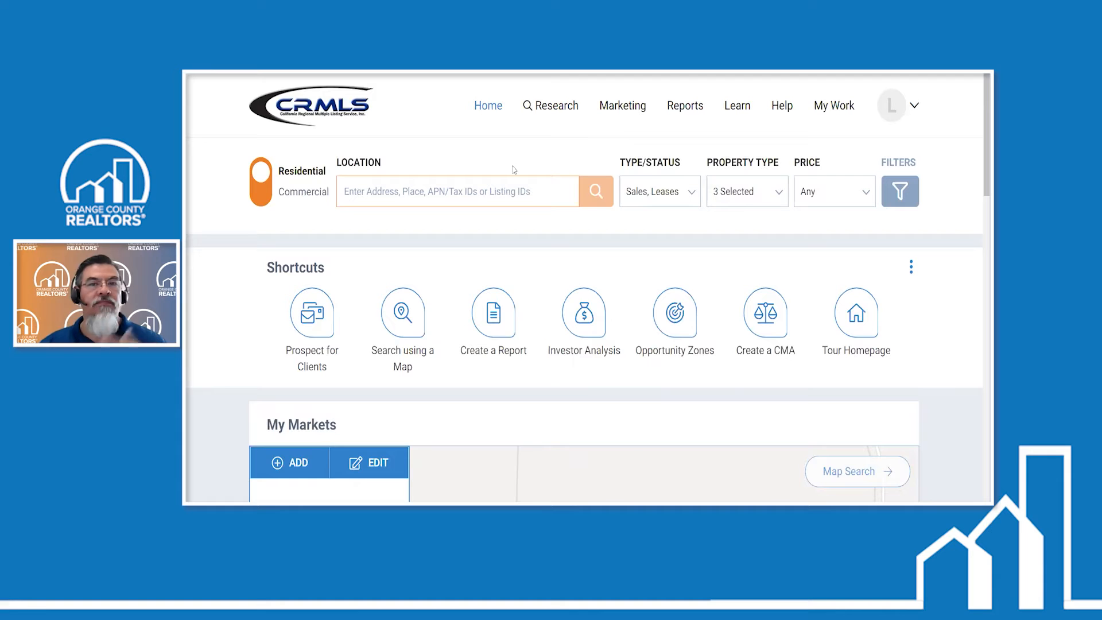
# - Check the account details and MLS/CIE status in RPR, and open narrpr.com in a new browser tab
pyautogui.click(948, 104)
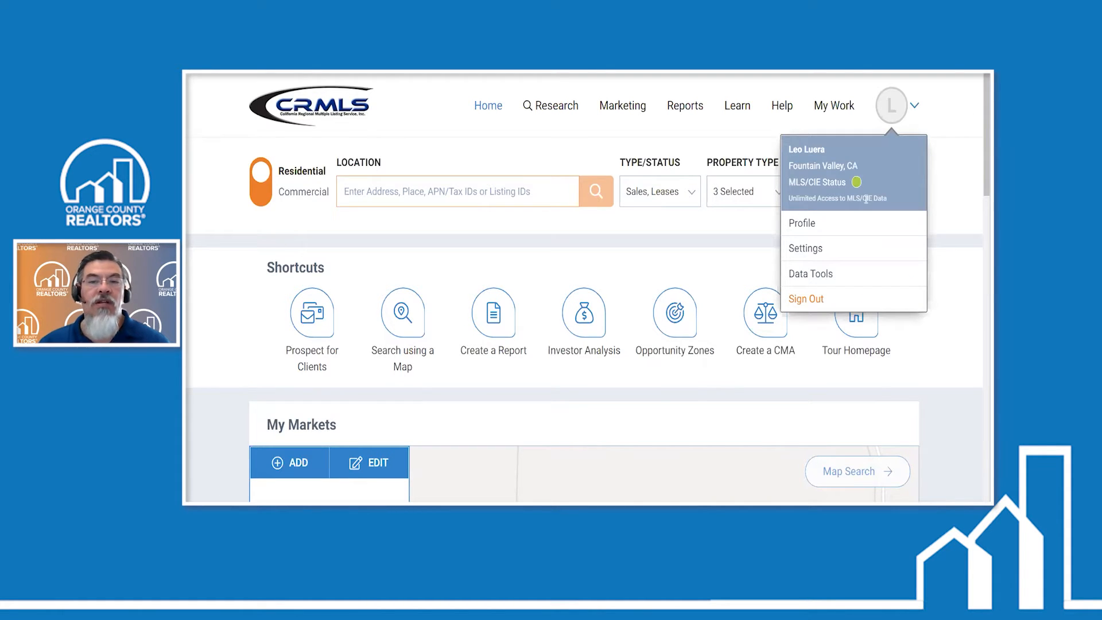
pyautogui.click(960, 103)
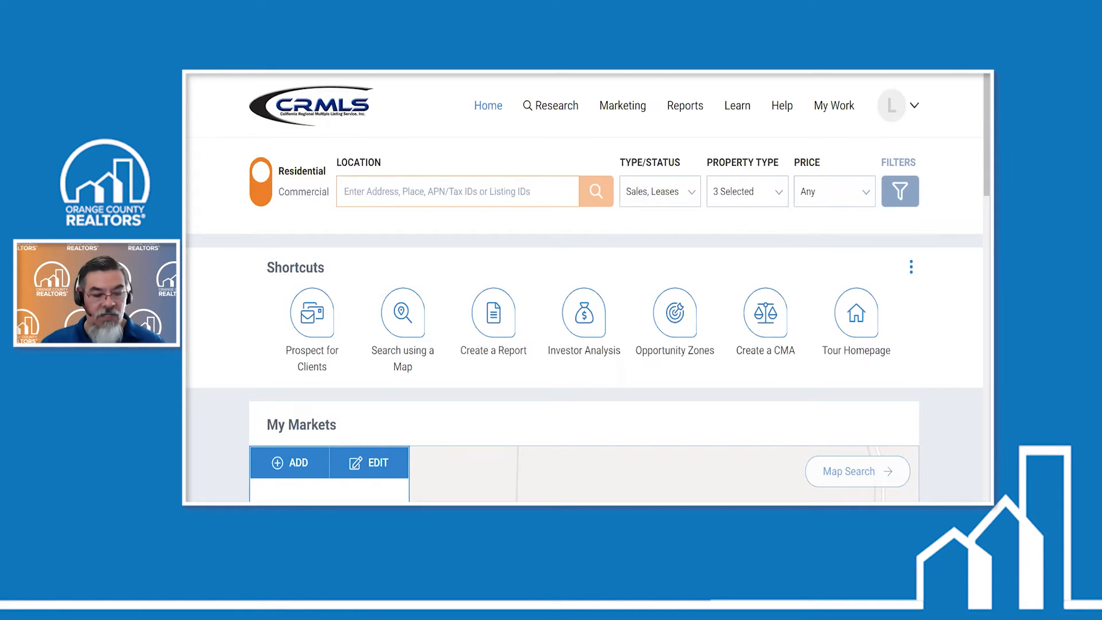
pyautogui.hotkey('ctrl', 't')
pyautogui.write('narrpr.com')
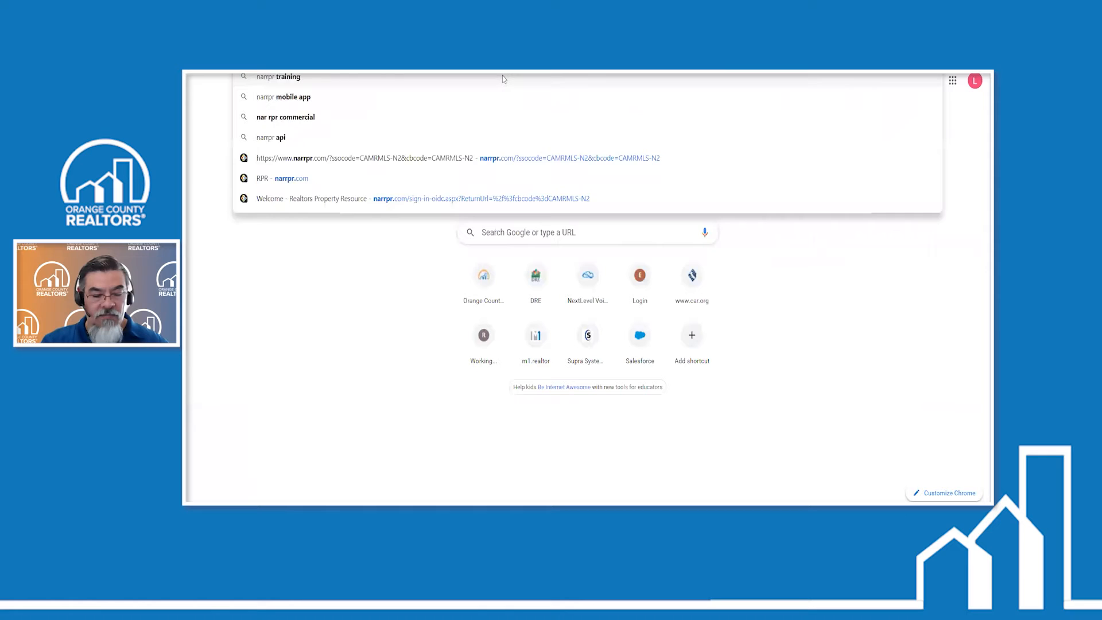
pyautogui.press('Return')
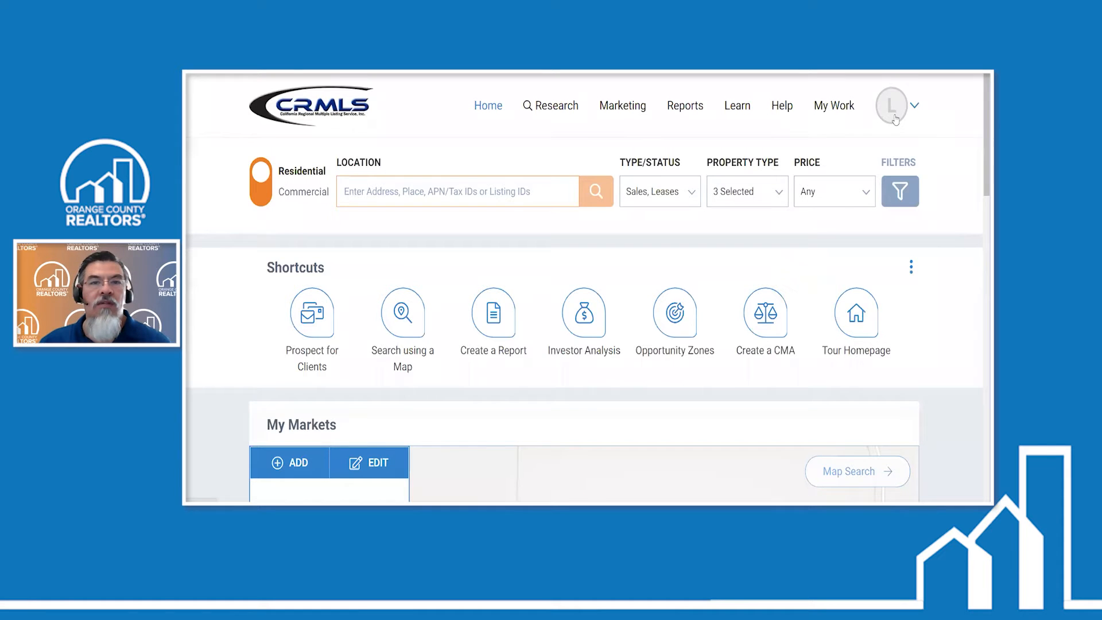
# - Open the RPR blog from the footer of the RPR home page
pyautogui.scroll(-4, 262, 310)
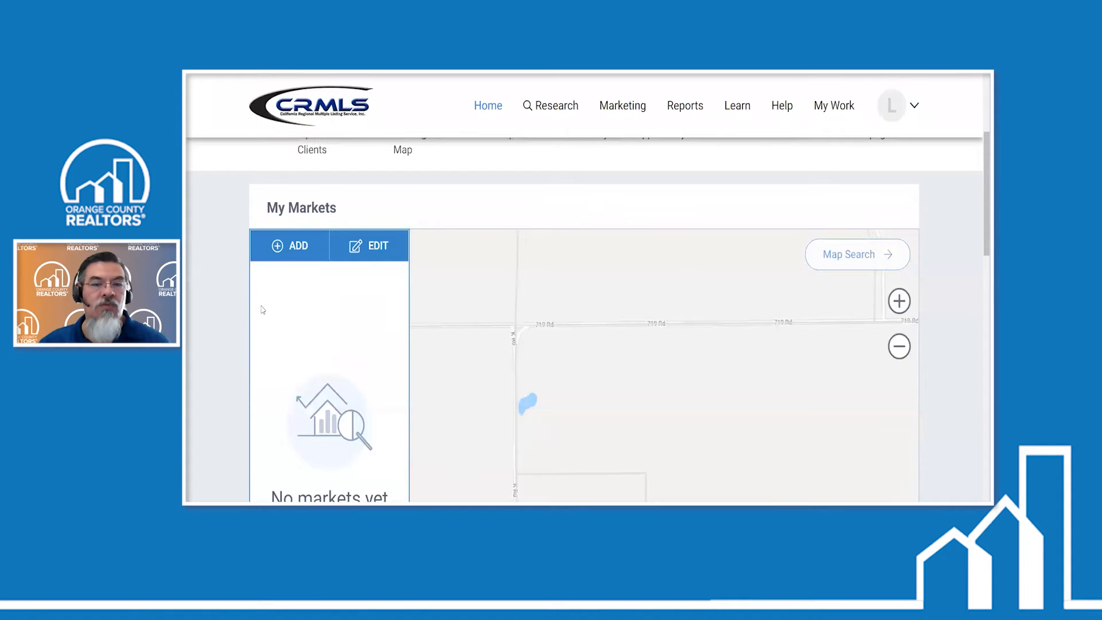
pyautogui.scroll(-10, 262, 310)
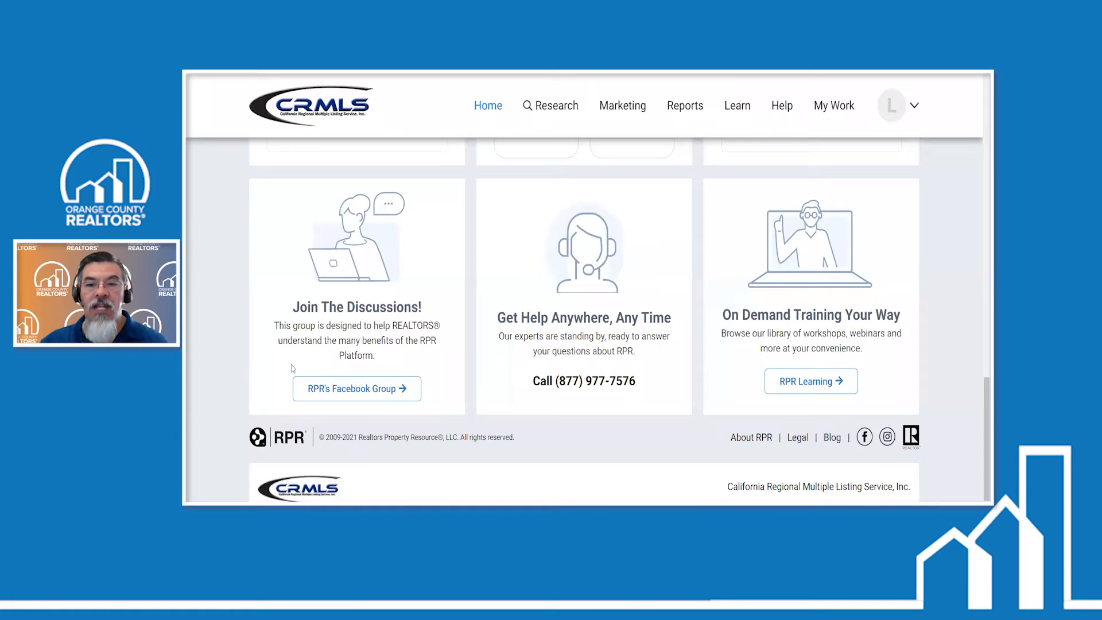
pyautogui.click(824, 436)
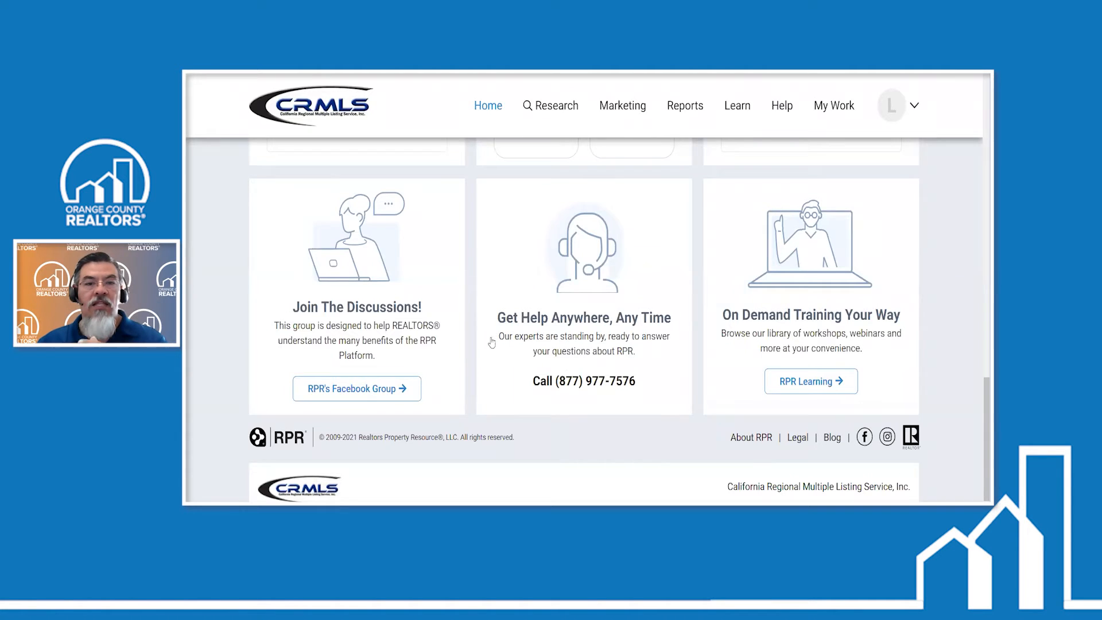
pyautogui.click(545, 344)
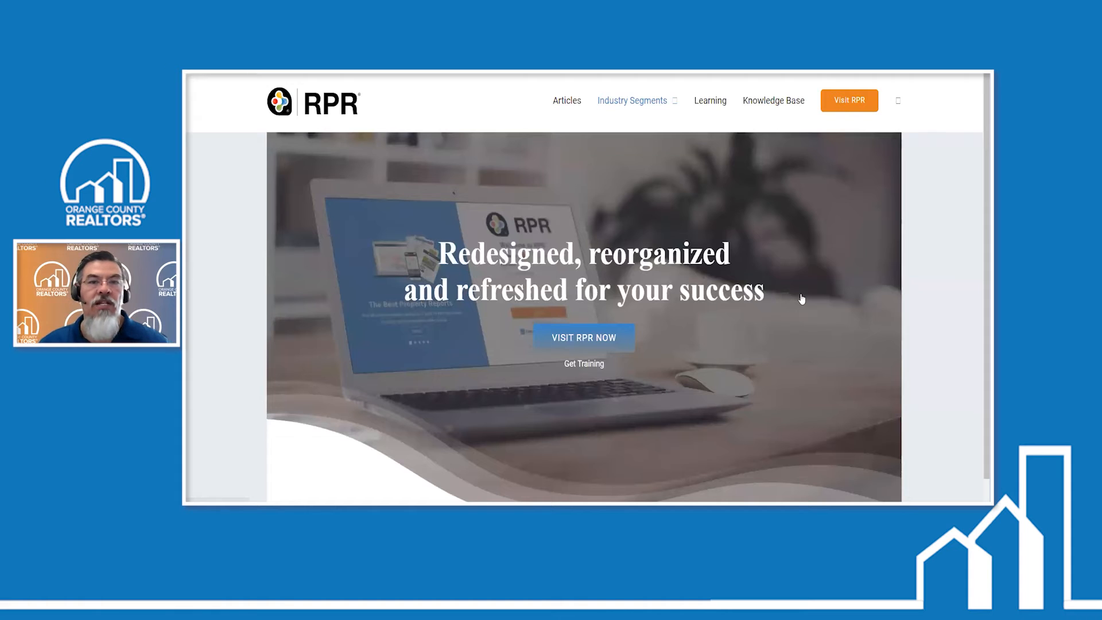
# - Examine the RPR blog's industry segments, 24/7 support section, articles and announcements, and quick links
pyautogui.scroll(-5, 802, 299)
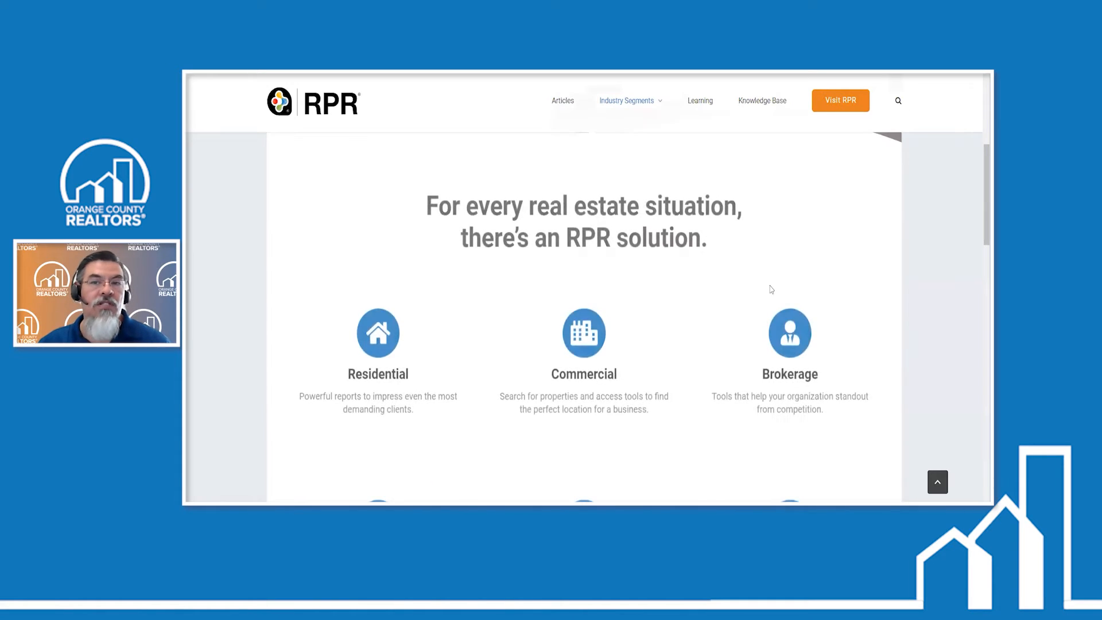
pyautogui.scroll(-6, 766, 286)
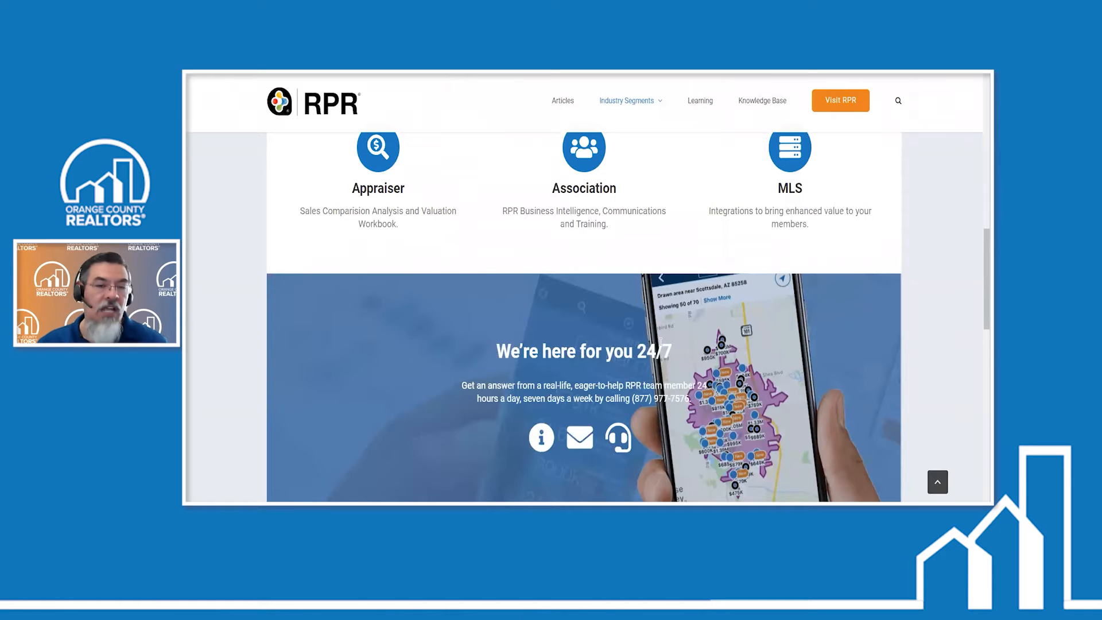
pyautogui.scroll(-10, 660, 343)
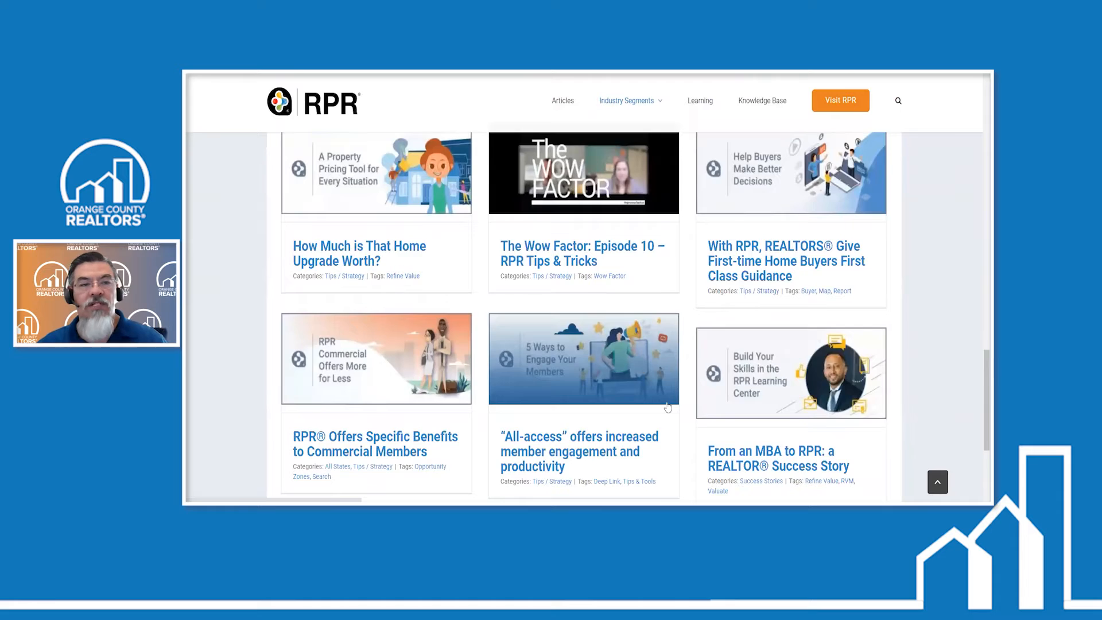
pyautogui.scroll(-3, 667, 408)
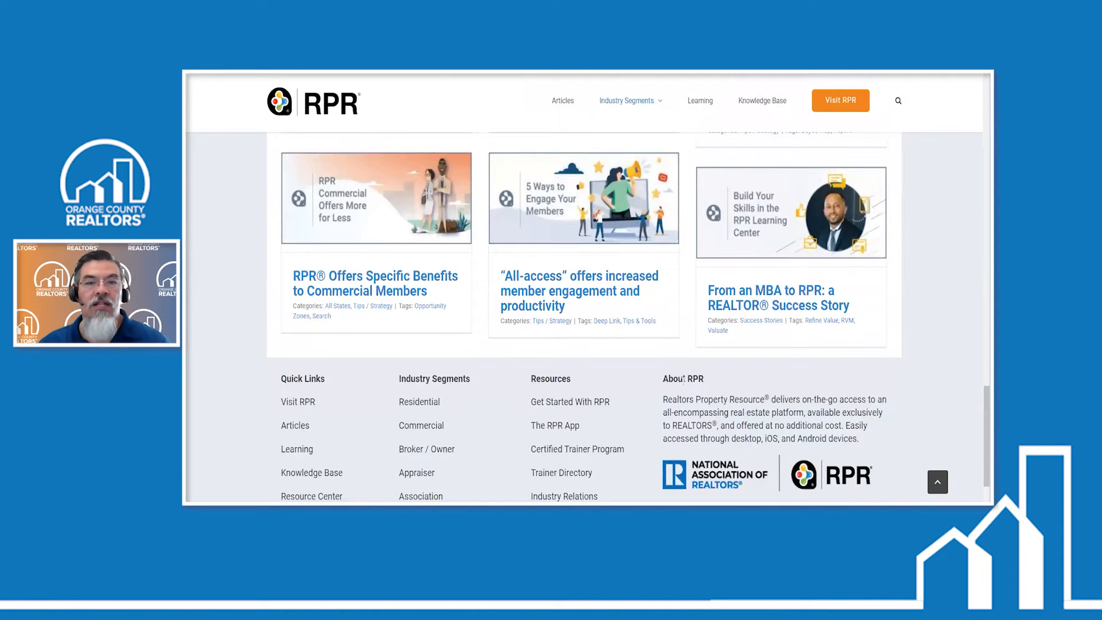
pyautogui.scroll(2, 683, 380)
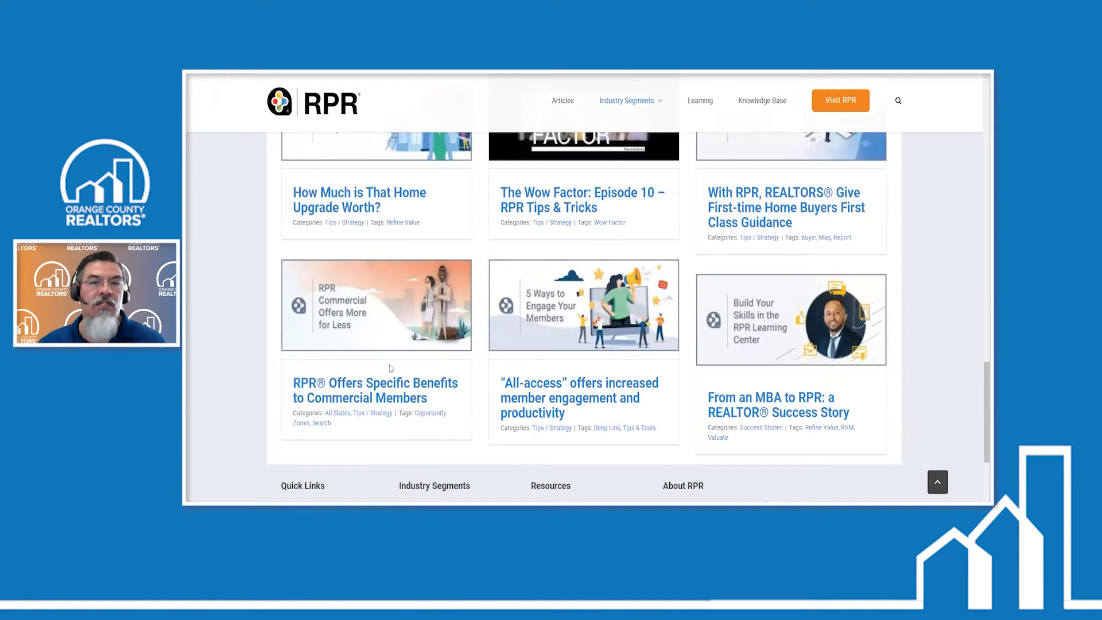
pyautogui.scroll(3, 456, 295)
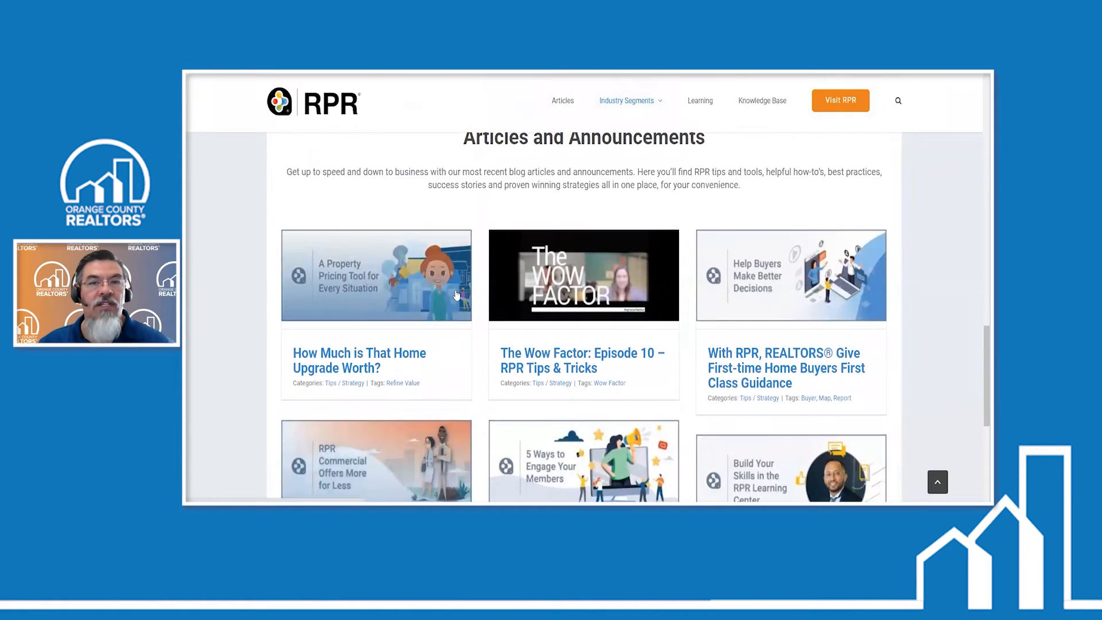
pyautogui.scroll(6, 457, 295)
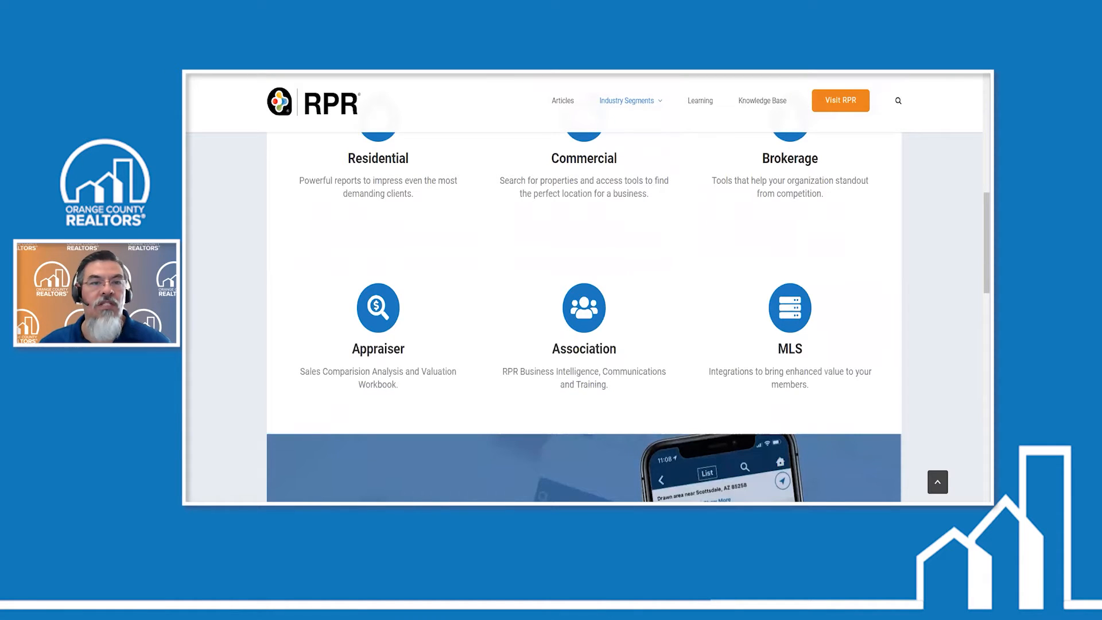
# - Open the Residential page of the RPR blog to look it over, and close the blog's browser tab
pyautogui.scroll(2, 377, 234)
pyautogui.click(538, 267)
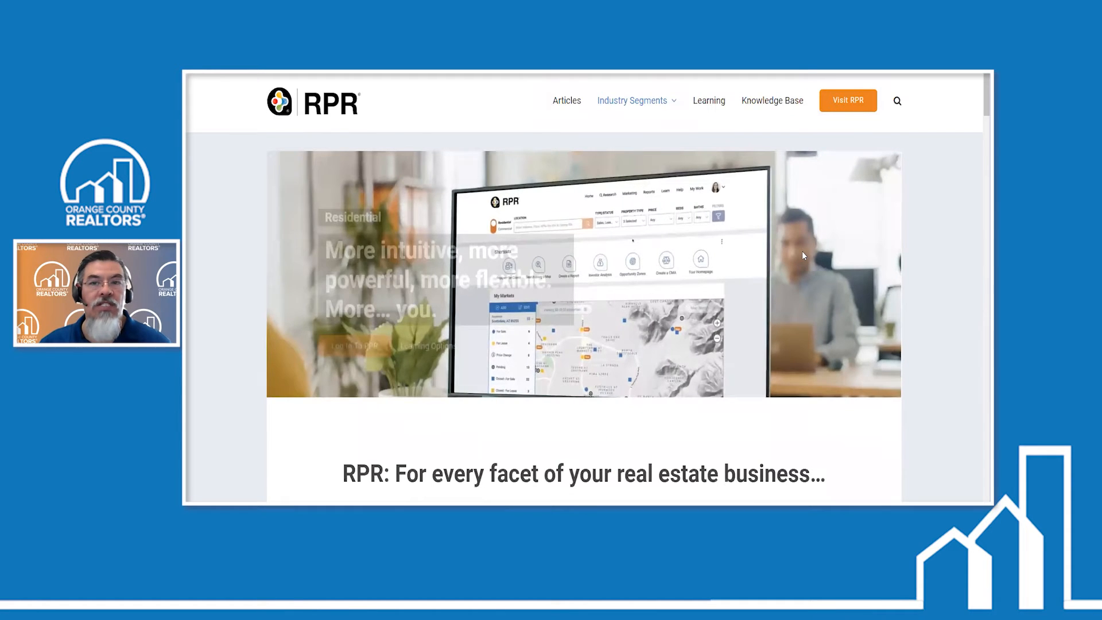
pyautogui.scroll(-4, 782, 246)
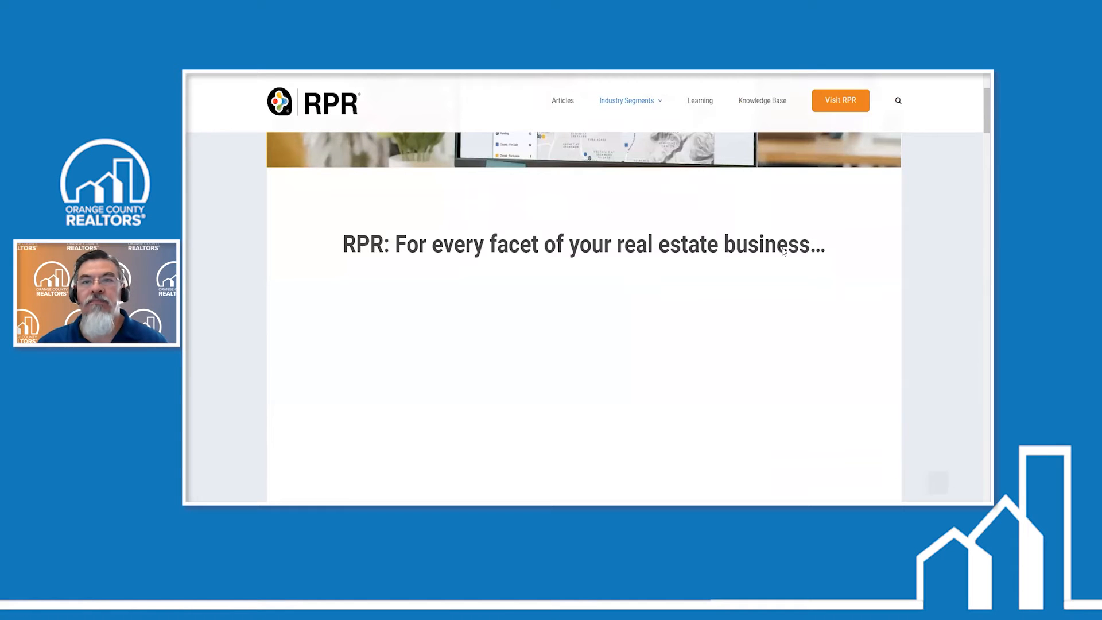
pyautogui.hotkey('ctrl', 'w')
# - Open the summary page of the recently searched Redondo Beach property from the RPR location search
pyautogui.scroll(3, 724, 223)
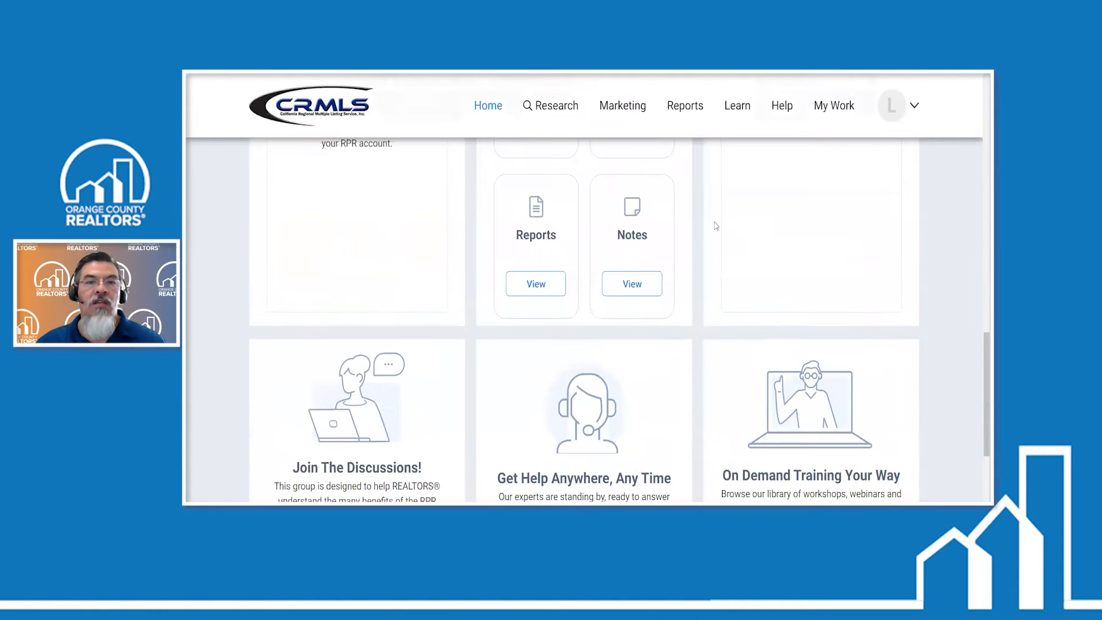
pyautogui.scroll(6, 706, 224)
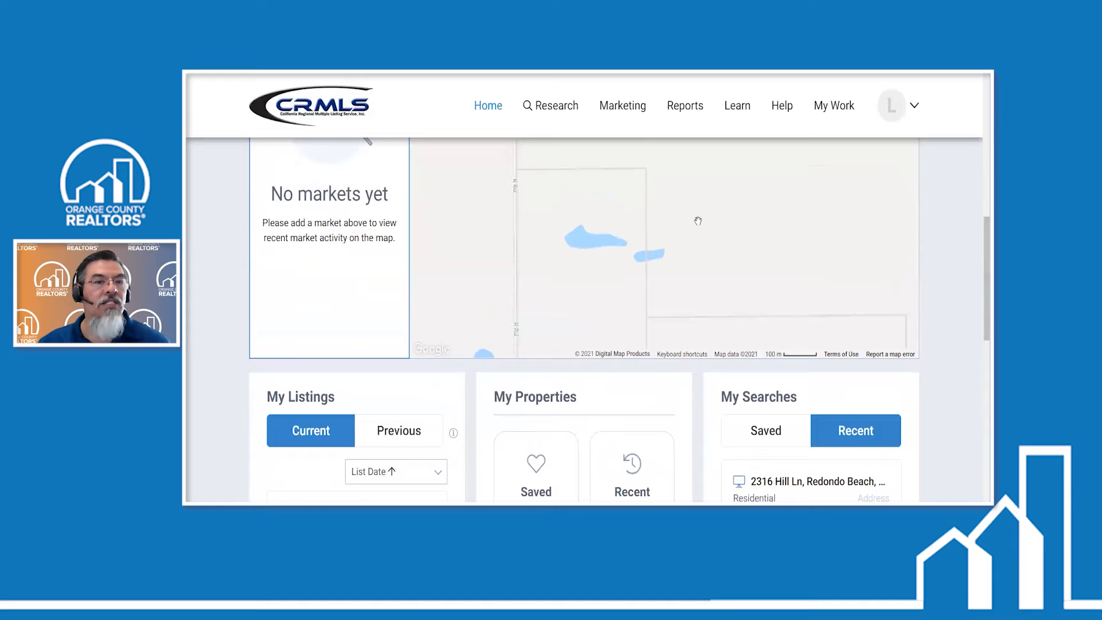
pyautogui.scroll(5, 355, 223)
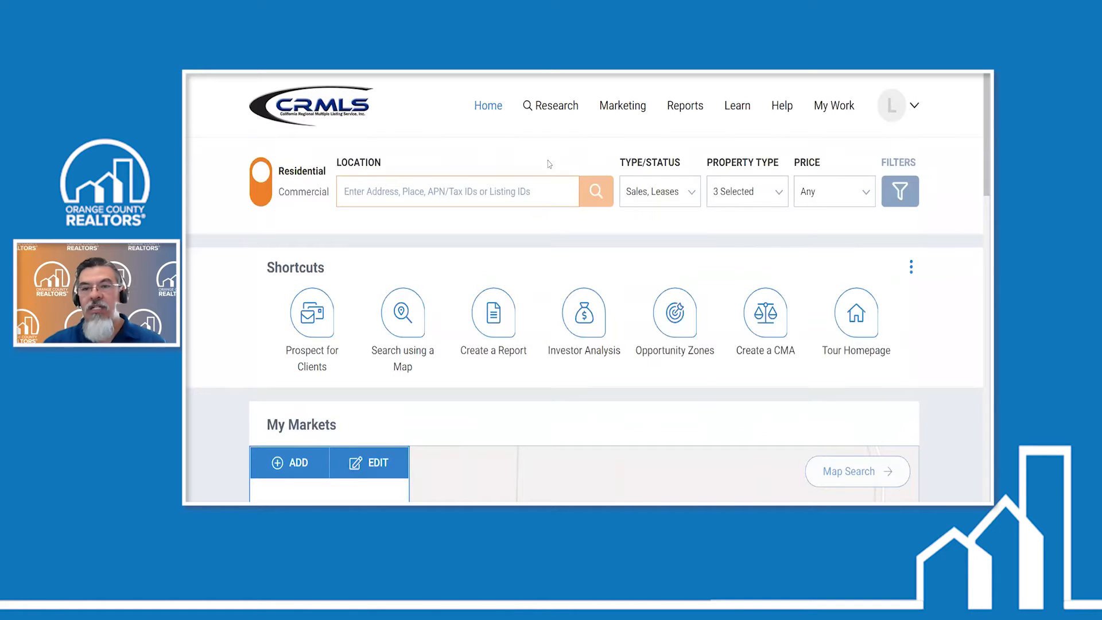
pyautogui.click(429, 213)
pyautogui.click(449, 307)
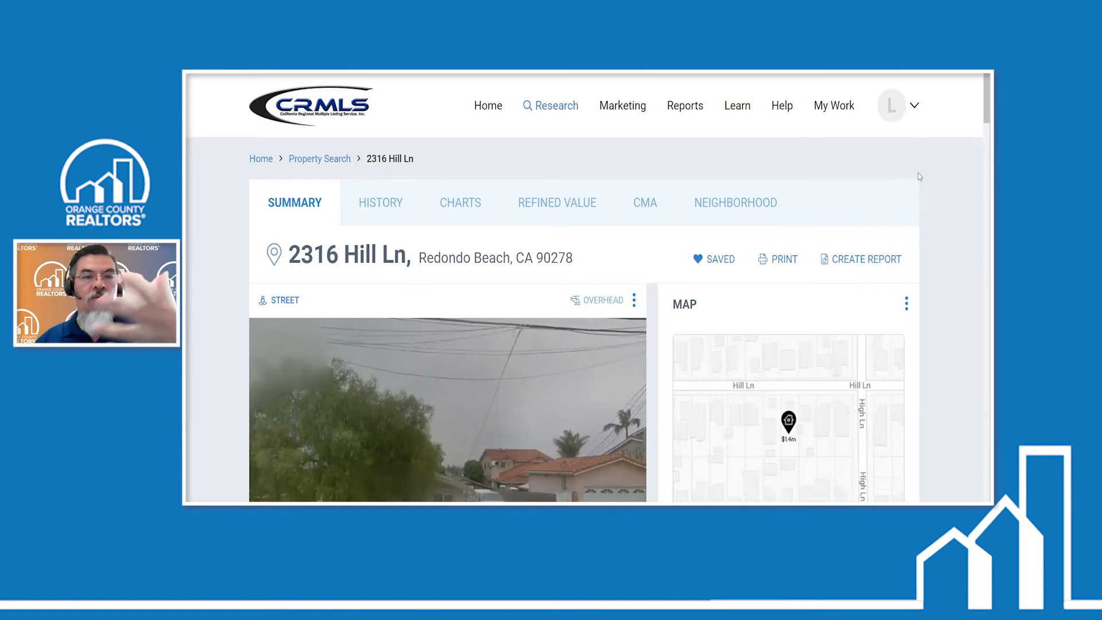
# - Examine the property's street view, map and Property Summary, including the RVM estimate, basic facts, owner and last sale details
pyautogui.scroll(-1, 950, 180)
pyautogui.scroll(-2, 952, 187)
pyautogui.scroll(2, 959, 195)
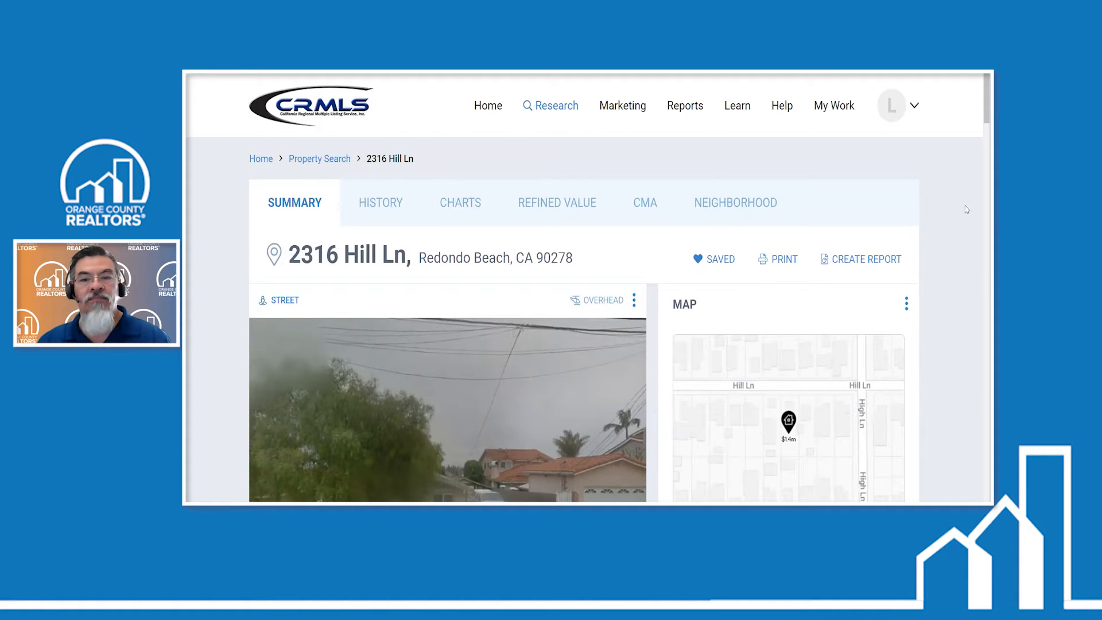
pyautogui.scroll(-1, 776, 339)
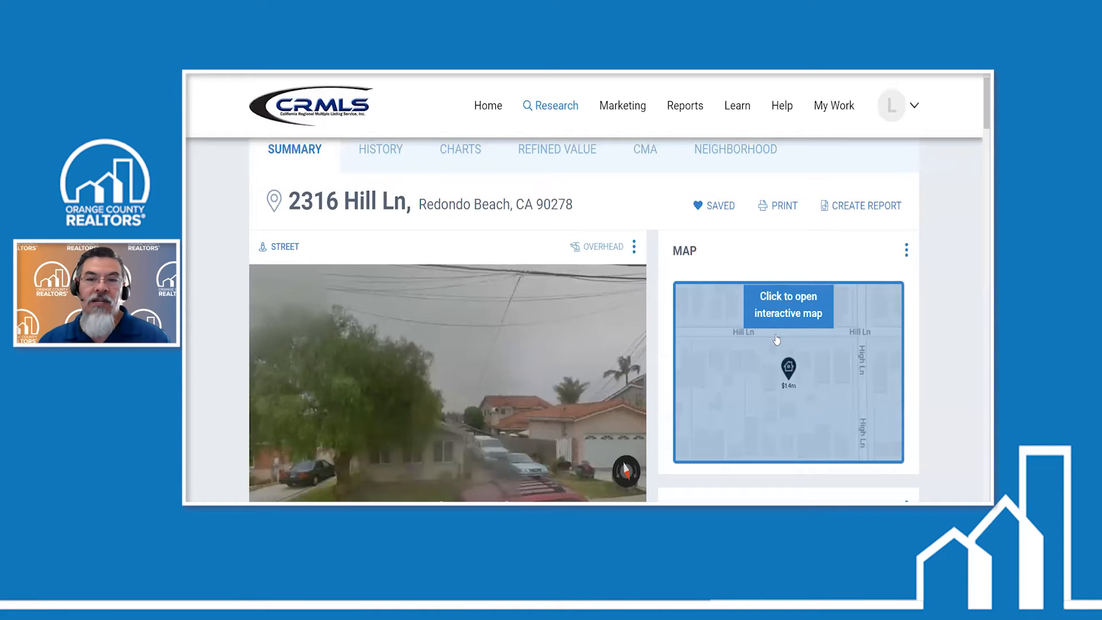
pyautogui.scroll(-6, 777, 339)
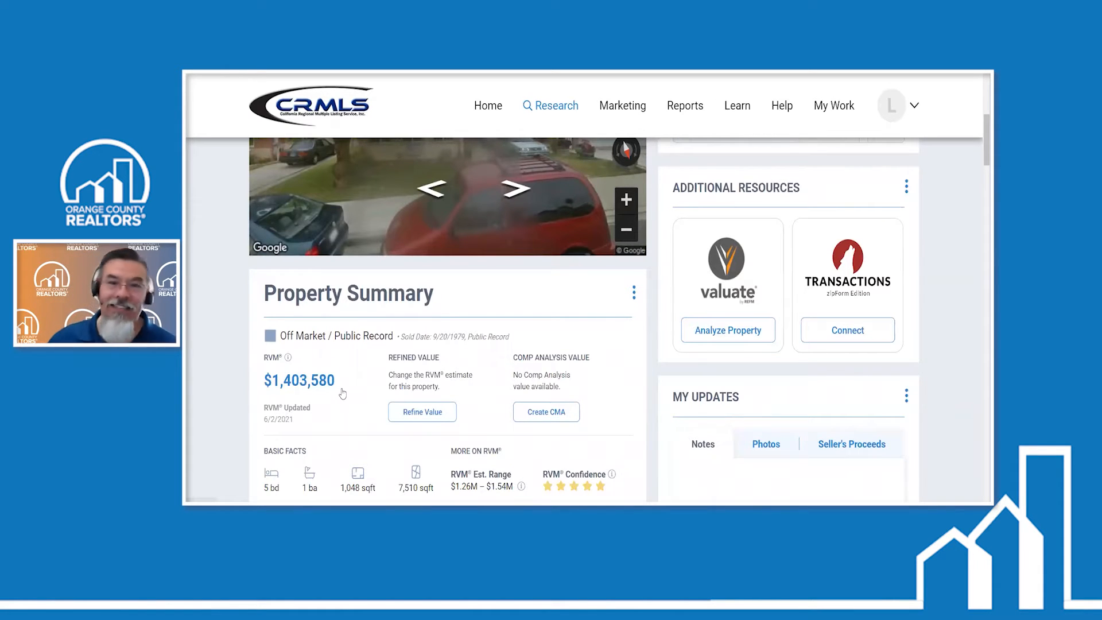
pyautogui.scroll(2, 595, 367)
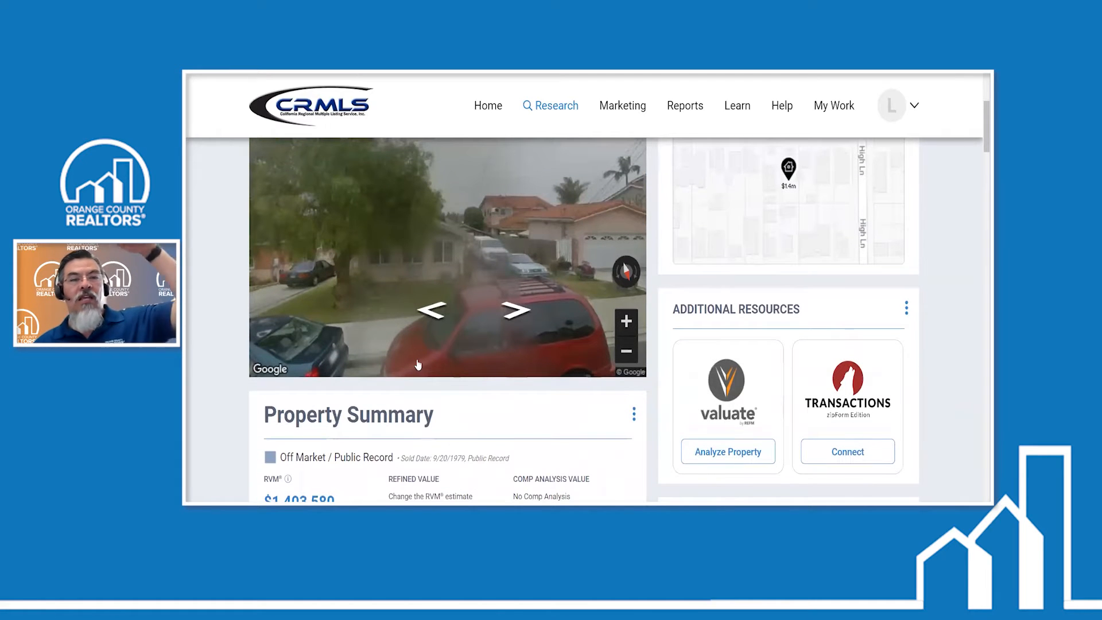
pyautogui.scroll(2, 417, 365)
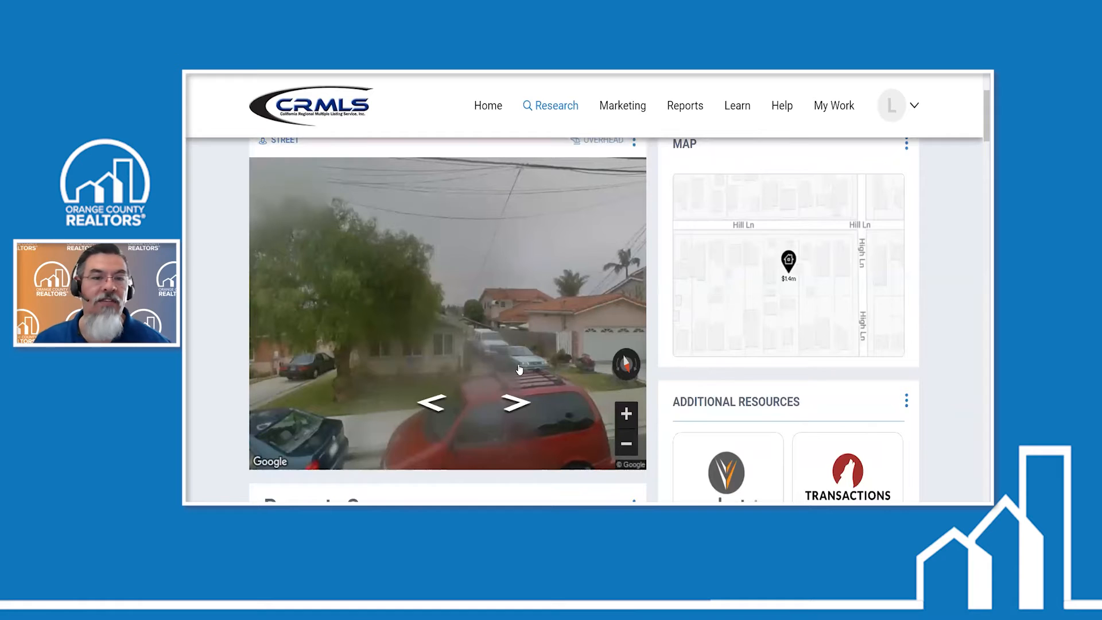
pyautogui.scroll(-1, 525, 365)
pyautogui.scroll(-3, 526, 366)
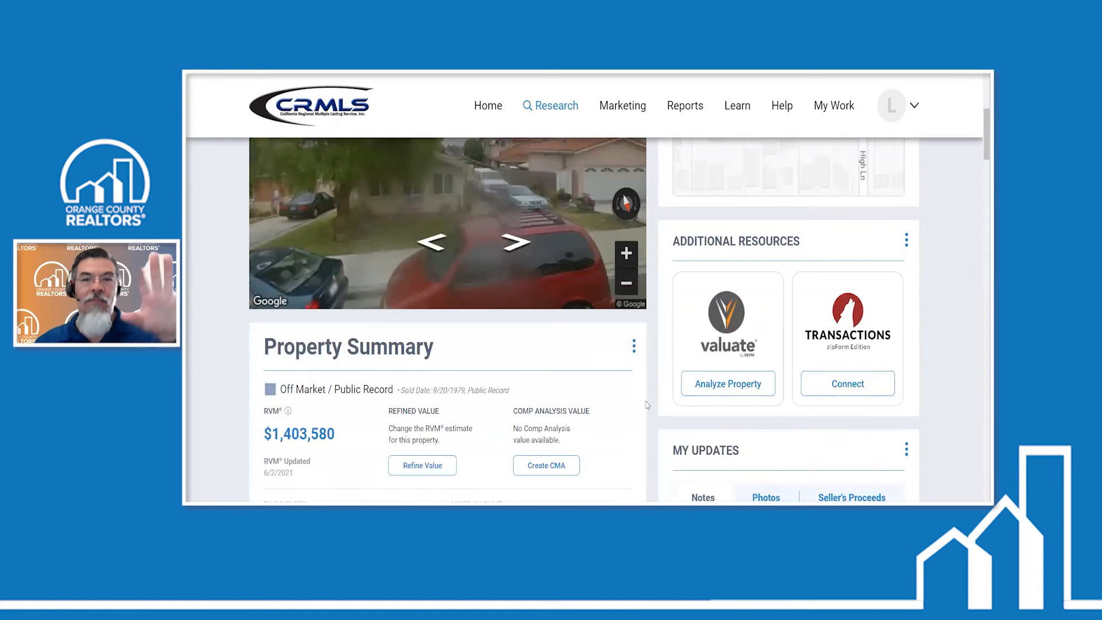
pyautogui.scroll(-1, 635, 391)
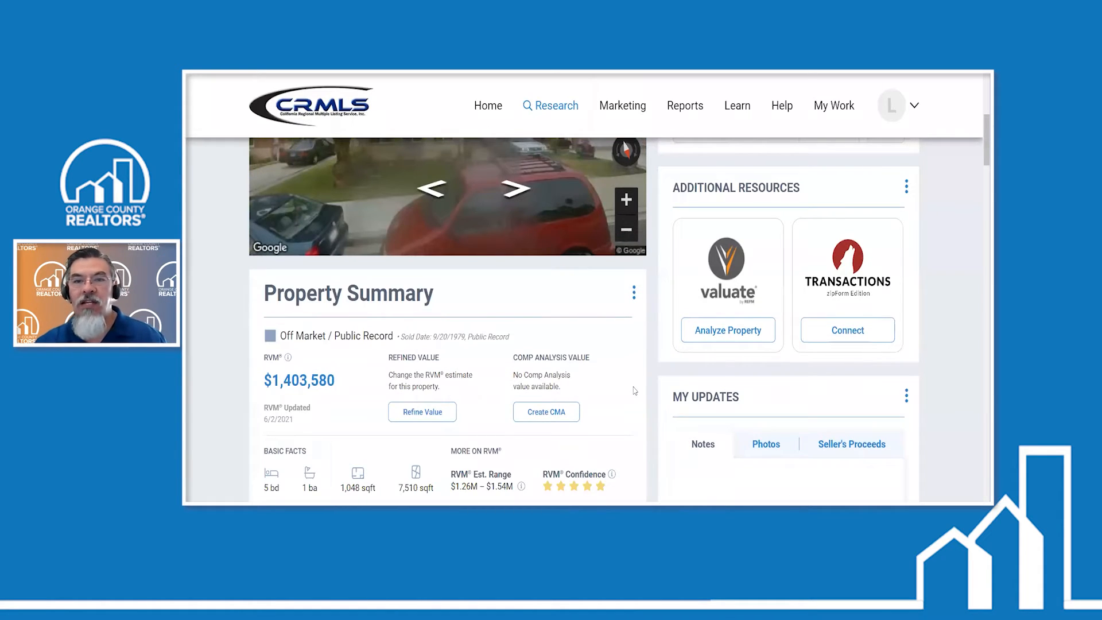
pyautogui.scroll(-2, 634, 391)
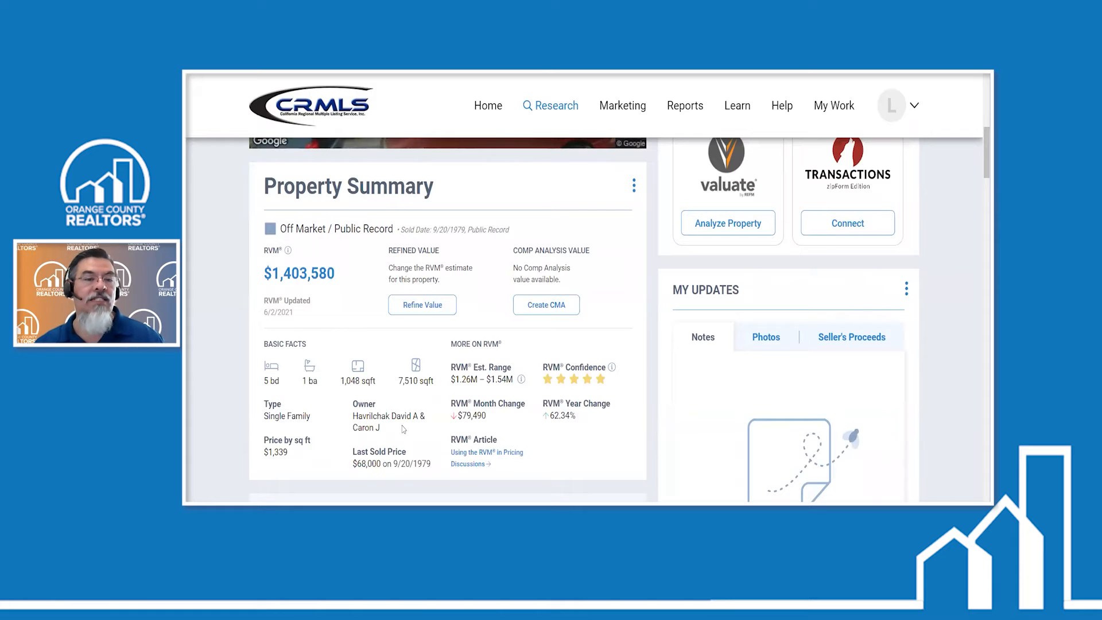
pyautogui.scroll(-1, 403, 429)
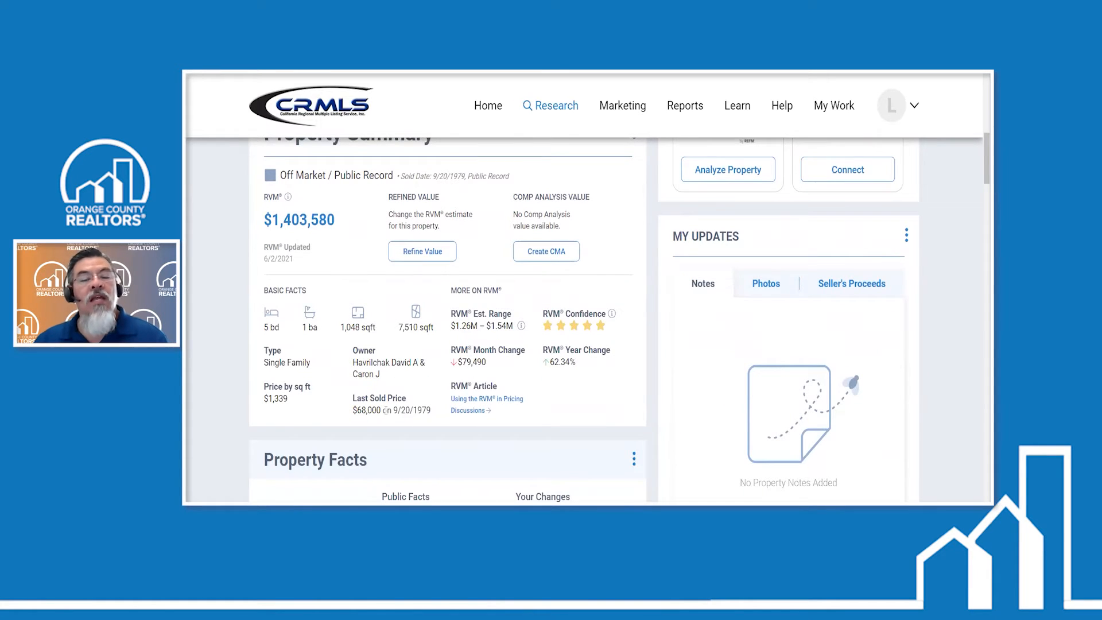
# - Review the Property Facts, historical records, assigned schools, ZIP code comparison and AARP Livability Index for the property
pyautogui.scroll(-3, 439, 389)
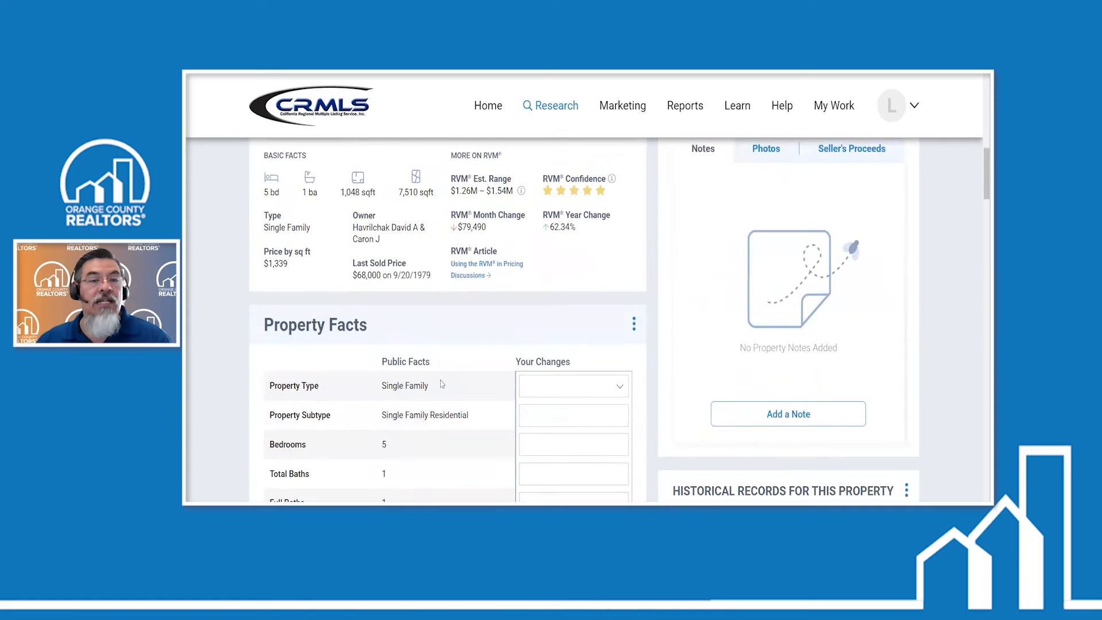
pyautogui.scroll(-1, 433, 281)
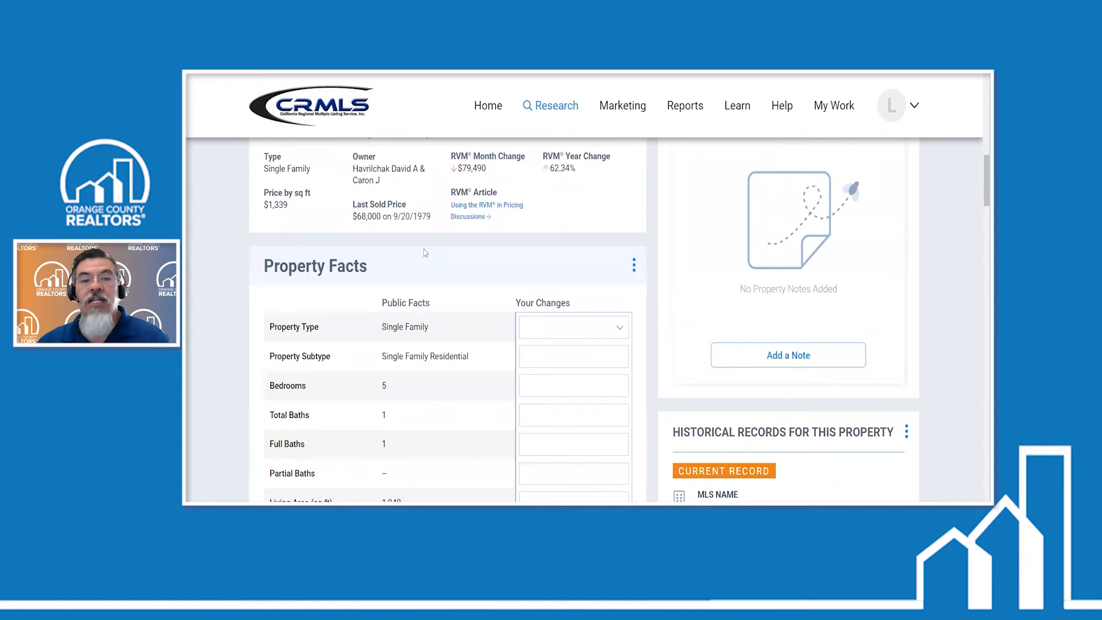
pyautogui.scroll(-4, 746, 299)
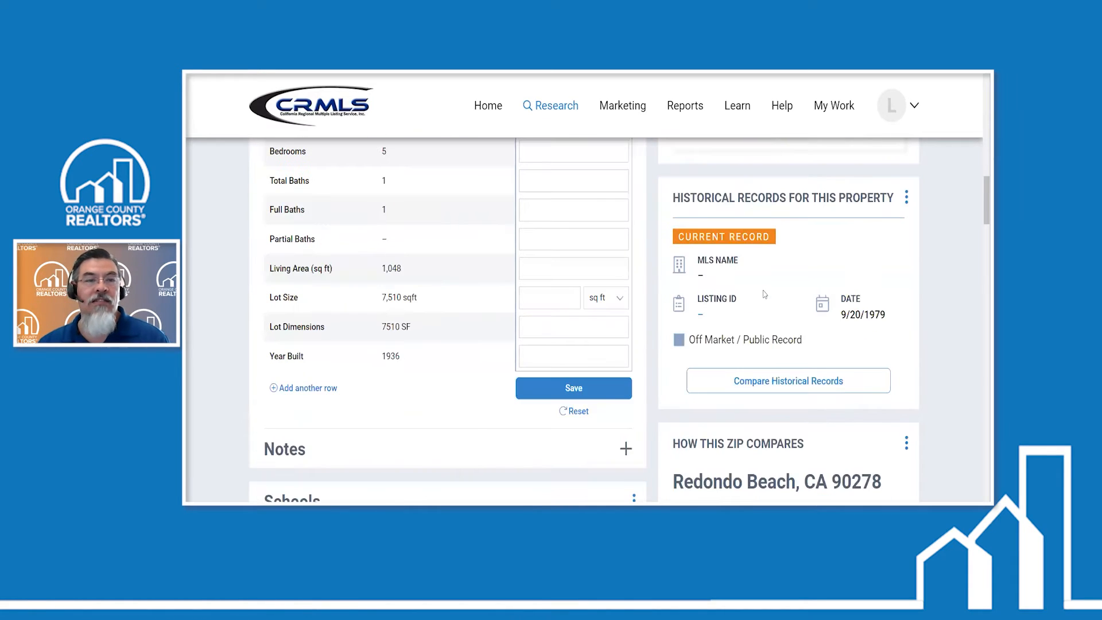
pyautogui.scroll(-4, 469, 314)
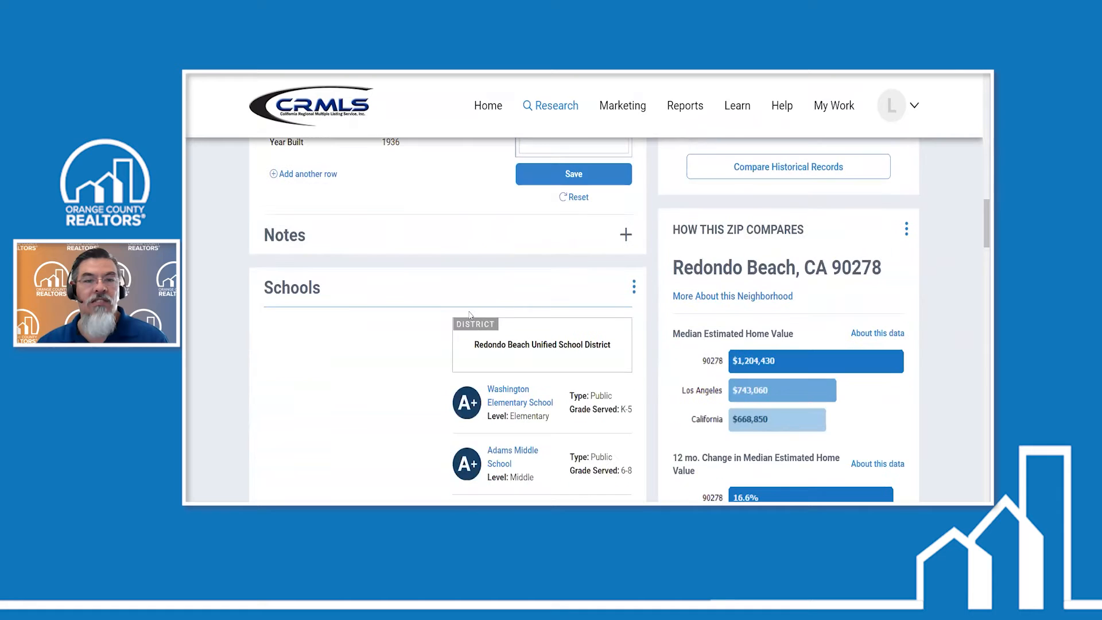
pyautogui.scroll(-2, 470, 315)
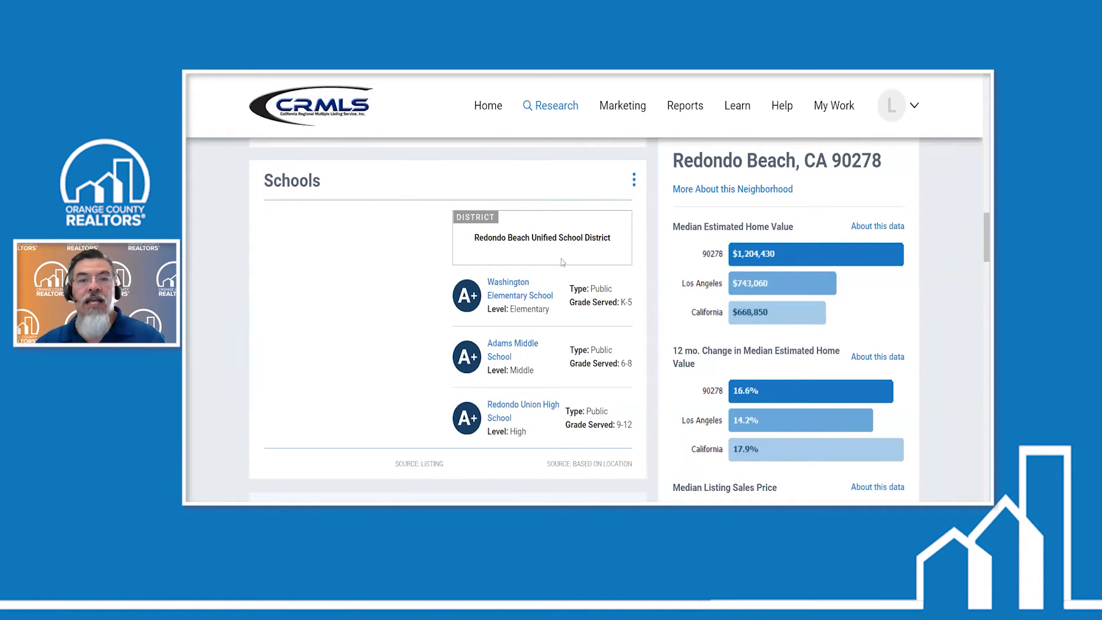
pyautogui.scroll(-1, 563, 262)
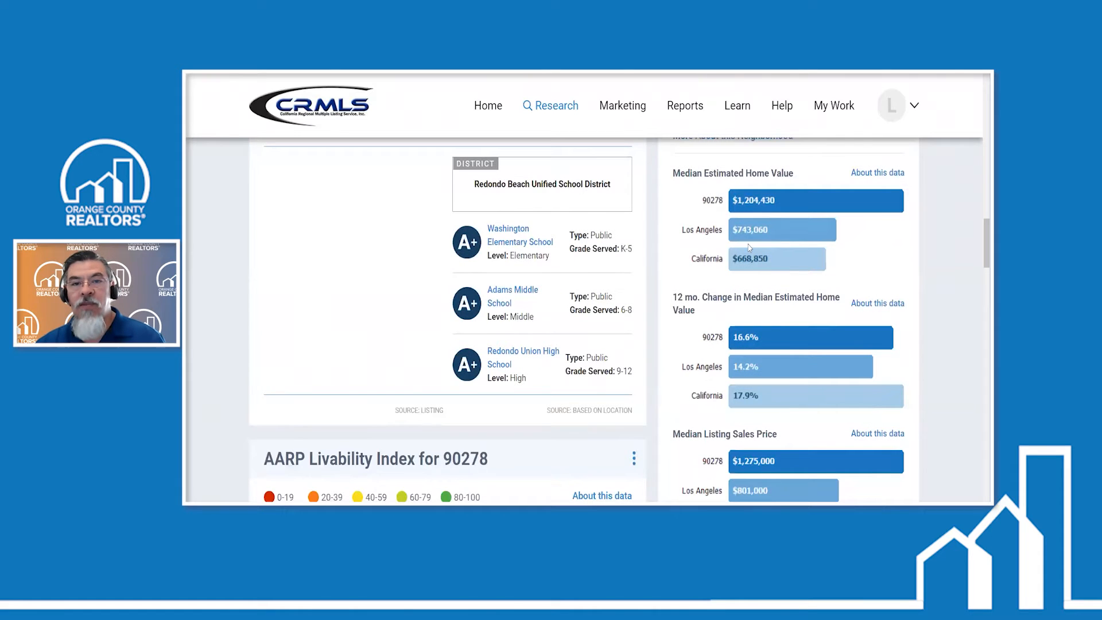
pyautogui.scroll(-4, 749, 248)
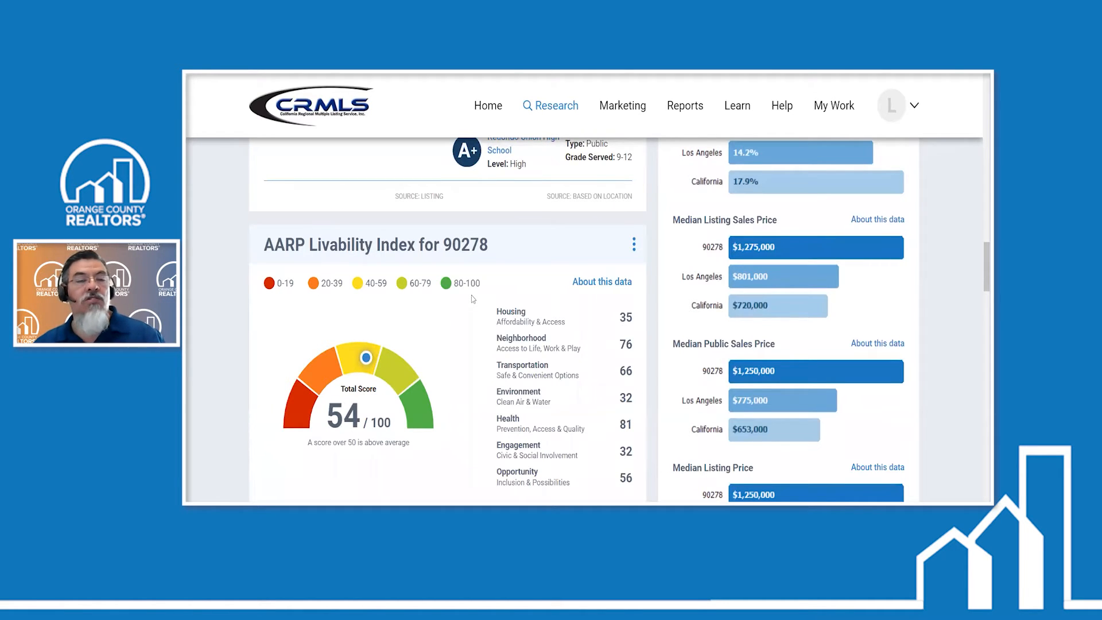
pyautogui.scroll(-2, 472, 295)
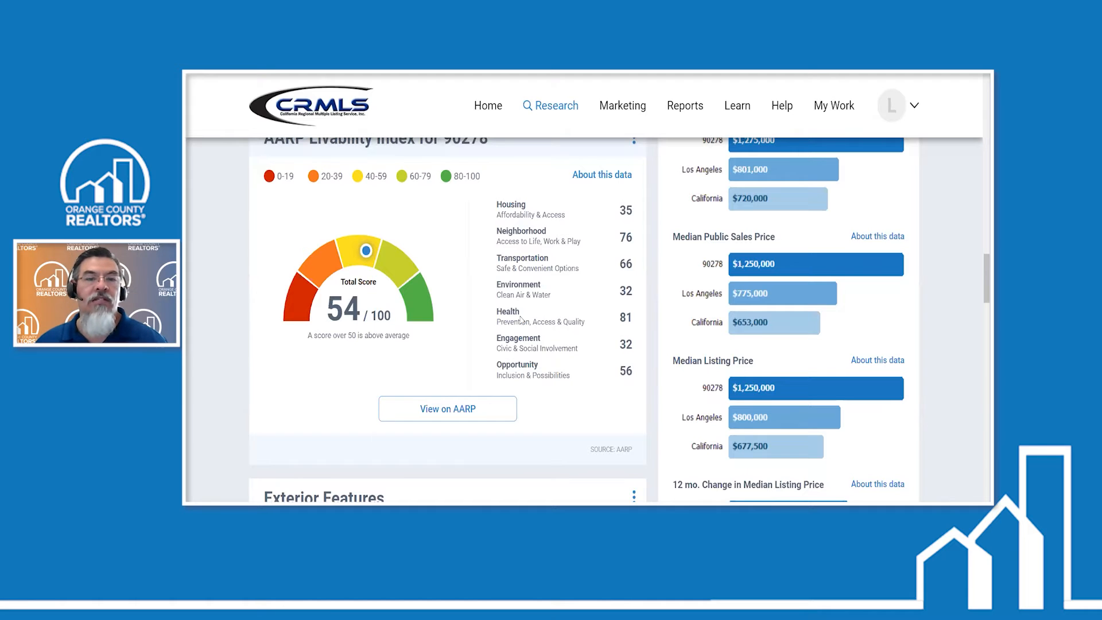
# - Review the remaining property data: exterior features, location details, owner facts, legal description, tax assessment and mortgage records
pyautogui.scroll(-5, 580, 307)
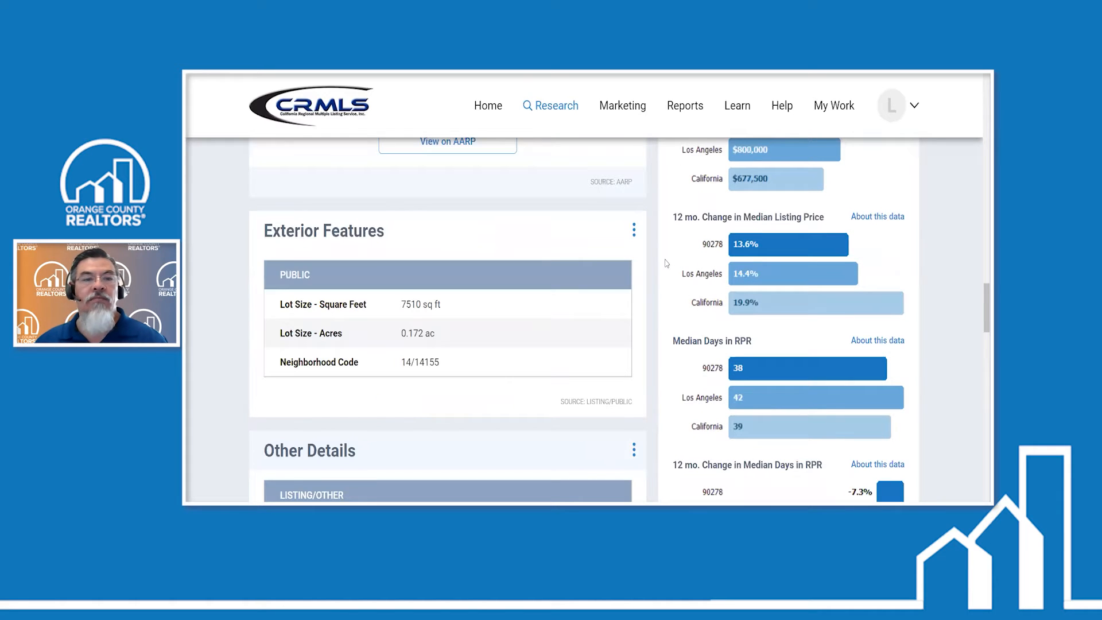
pyautogui.scroll(-1, 667, 263)
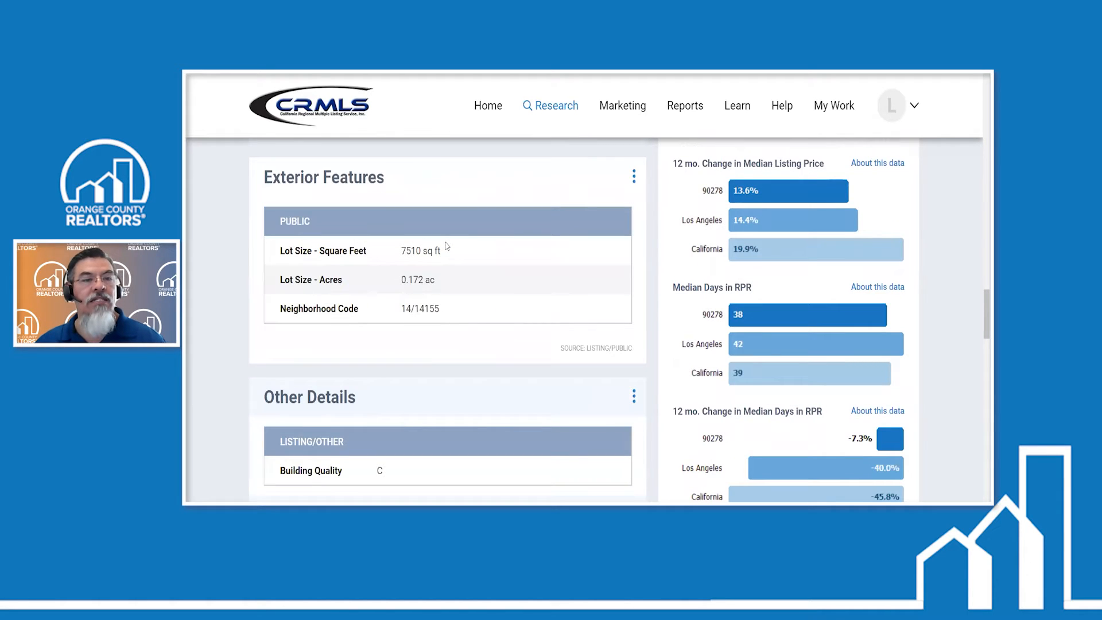
pyautogui.scroll(-6, 447, 246)
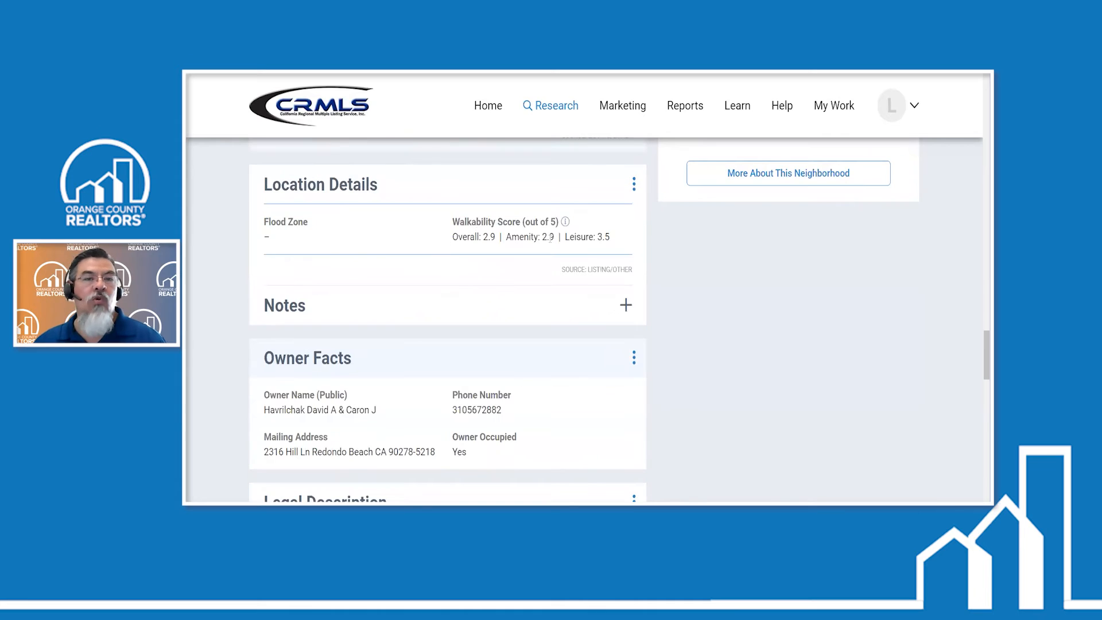
pyautogui.scroll(-3, 520, 240)
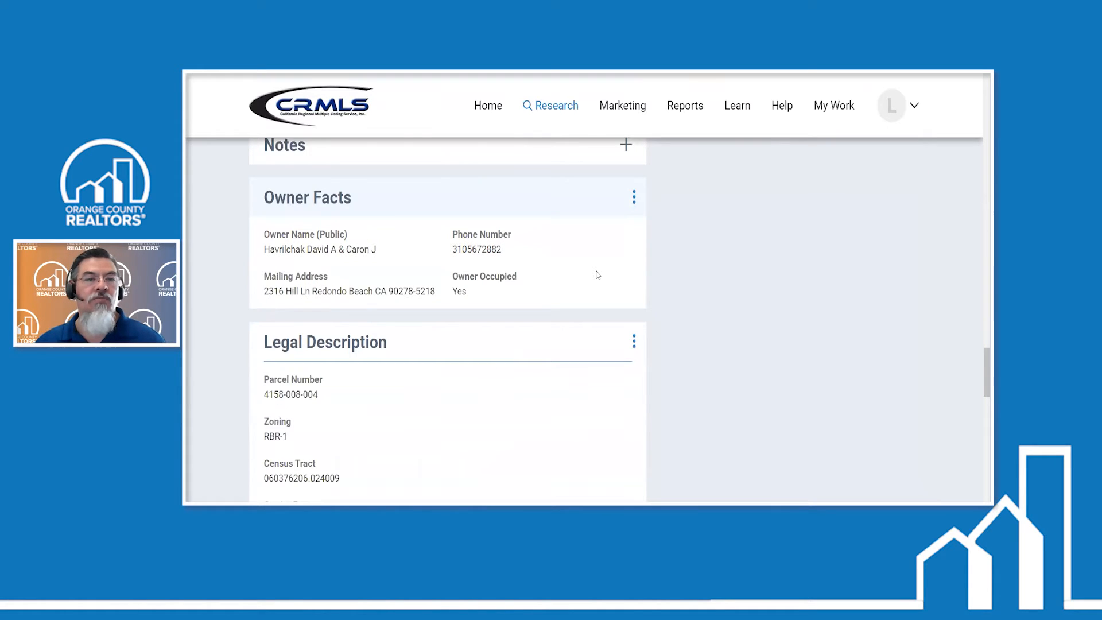
pyautogui.scroll(-3, 620, 275)
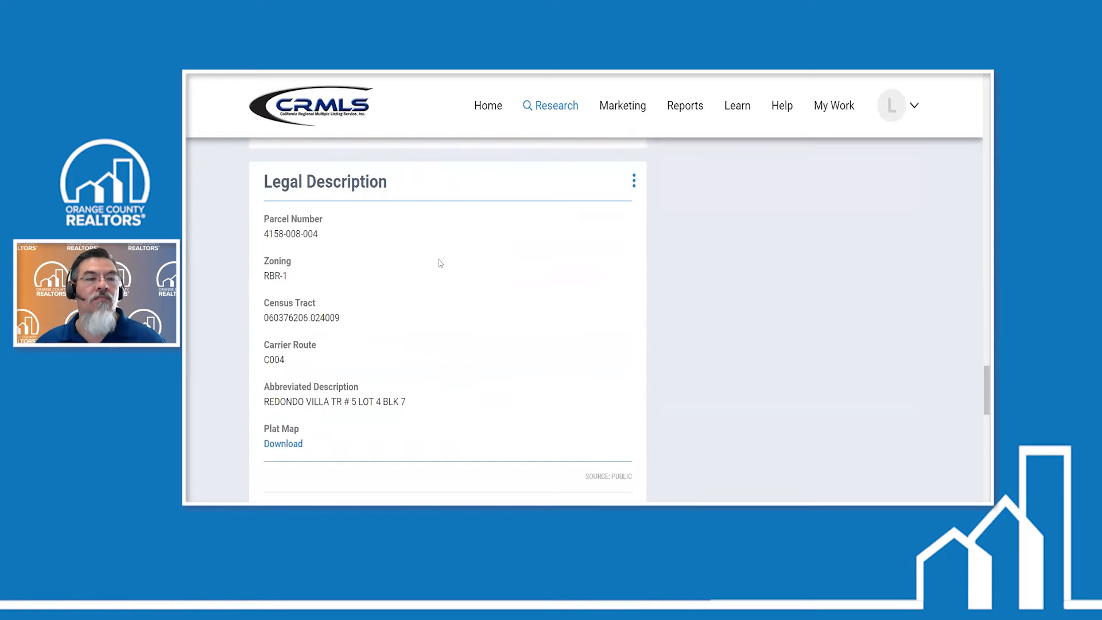
pyautogui.scroll(-10, 441, 263)
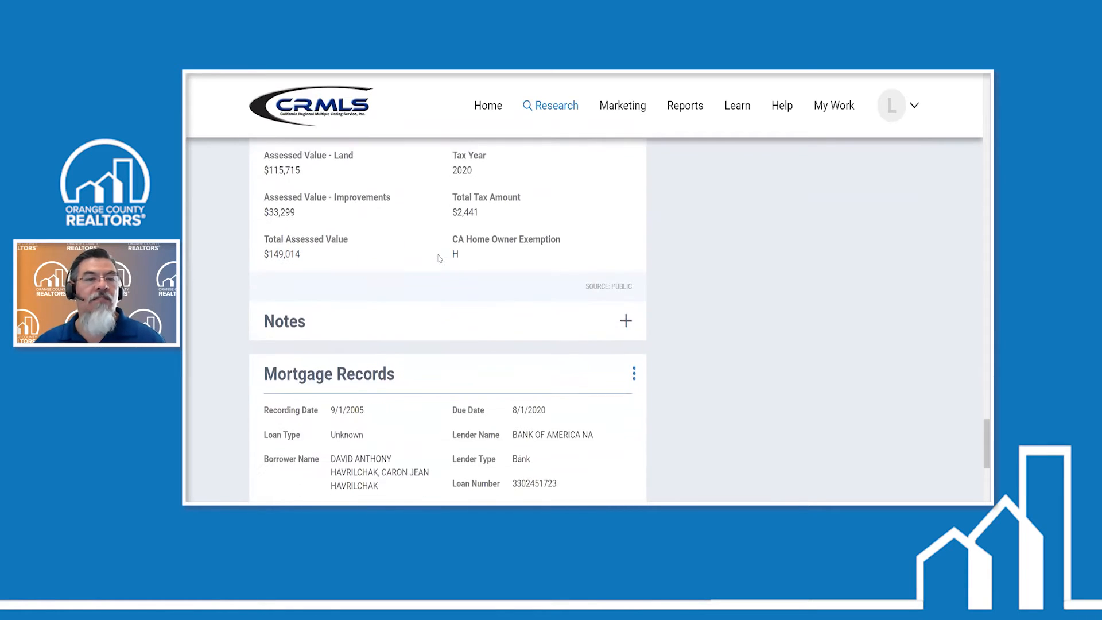
pyautogui.scroll(-3, 439, 259)
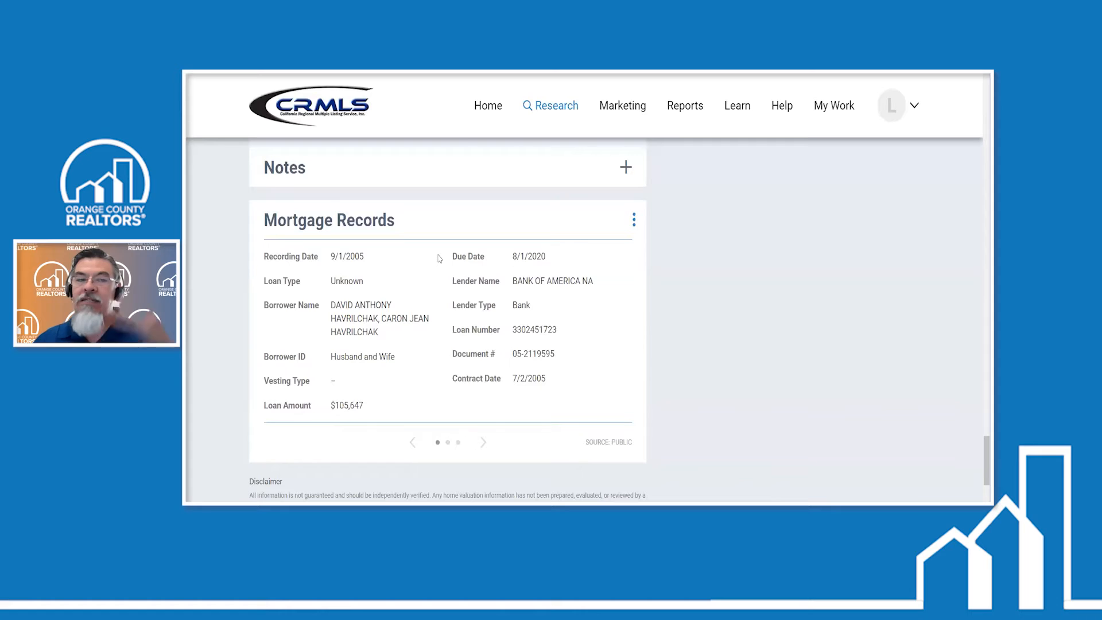
pyautogui.scroll(-2, 664, 293)
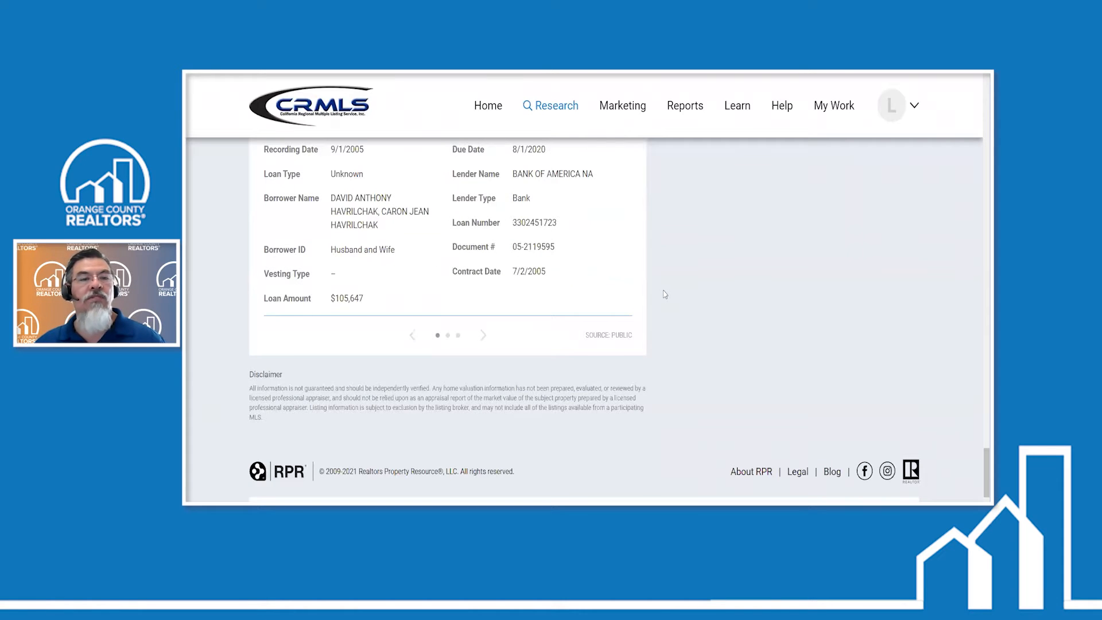
# - Return to the property's Additional Resources and connect to zipForm Transactions
pyautogui.scroll(2, 418, 264)
pyautogui.scroll(3, 538, 268)
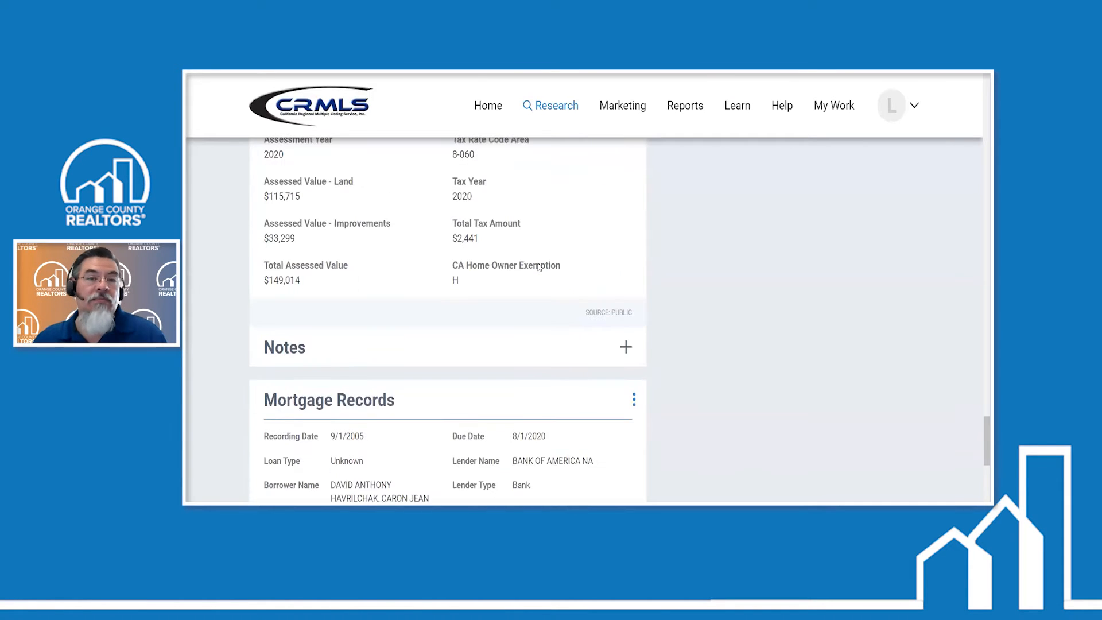
pyautogui.scroll(6, 537, 258)
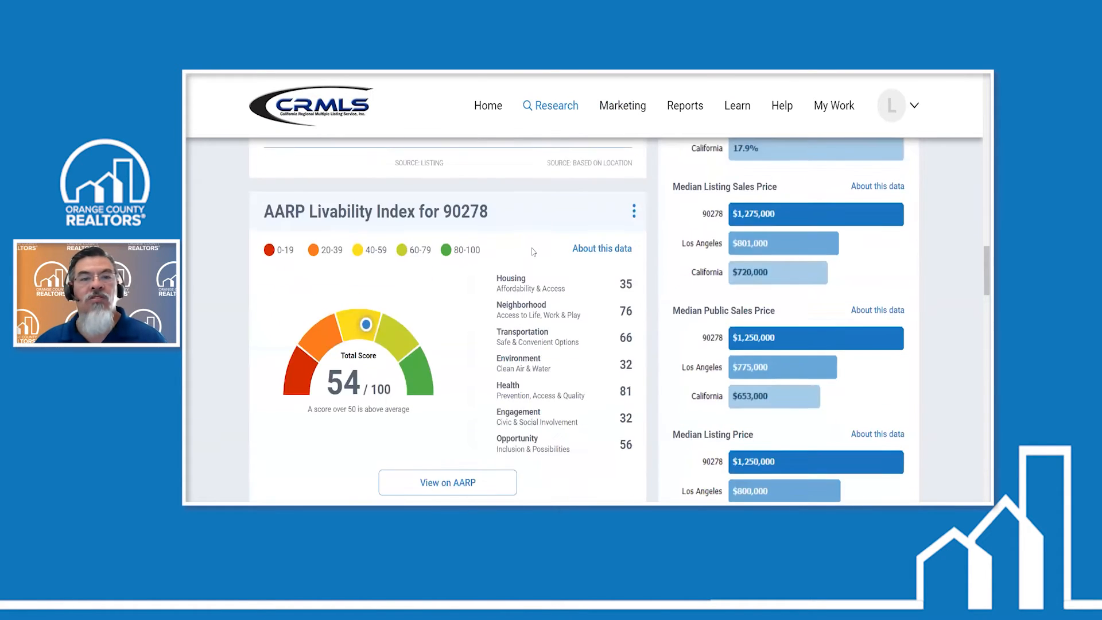
pyautogui.scroll(4, 534, 251)
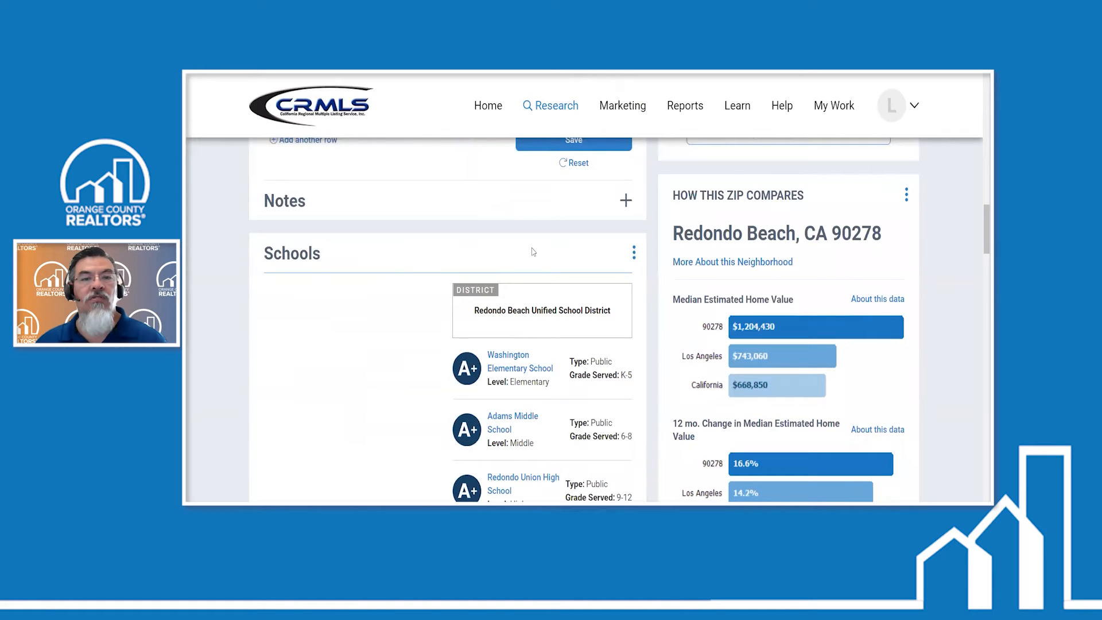
pyautogui.scroll(5, 565, 267)
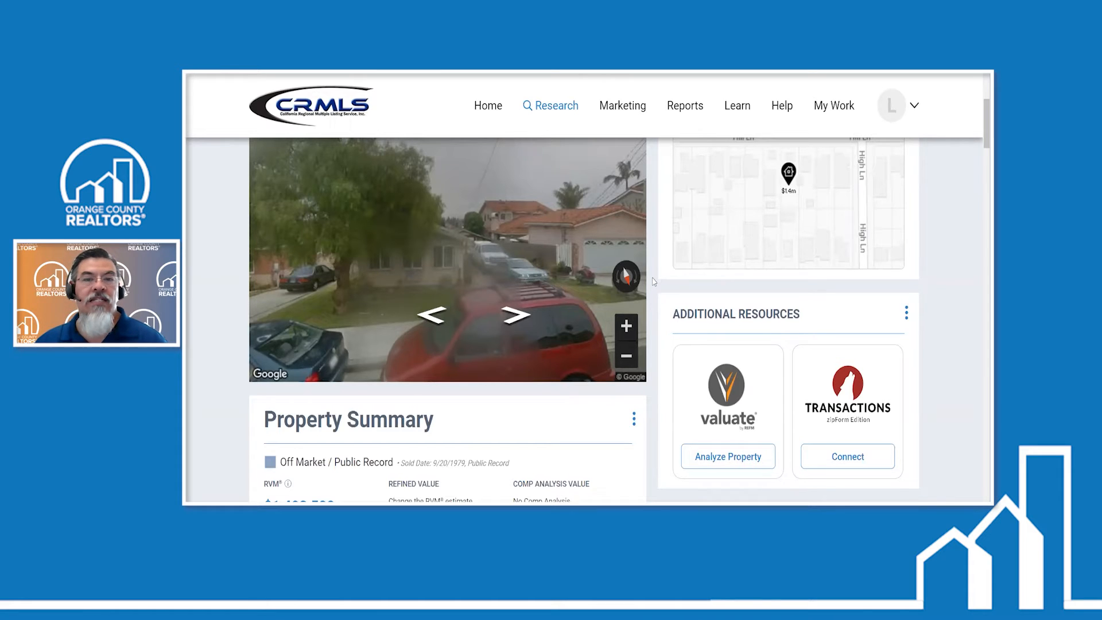
pyautogui.scroll(1, 654, 282)
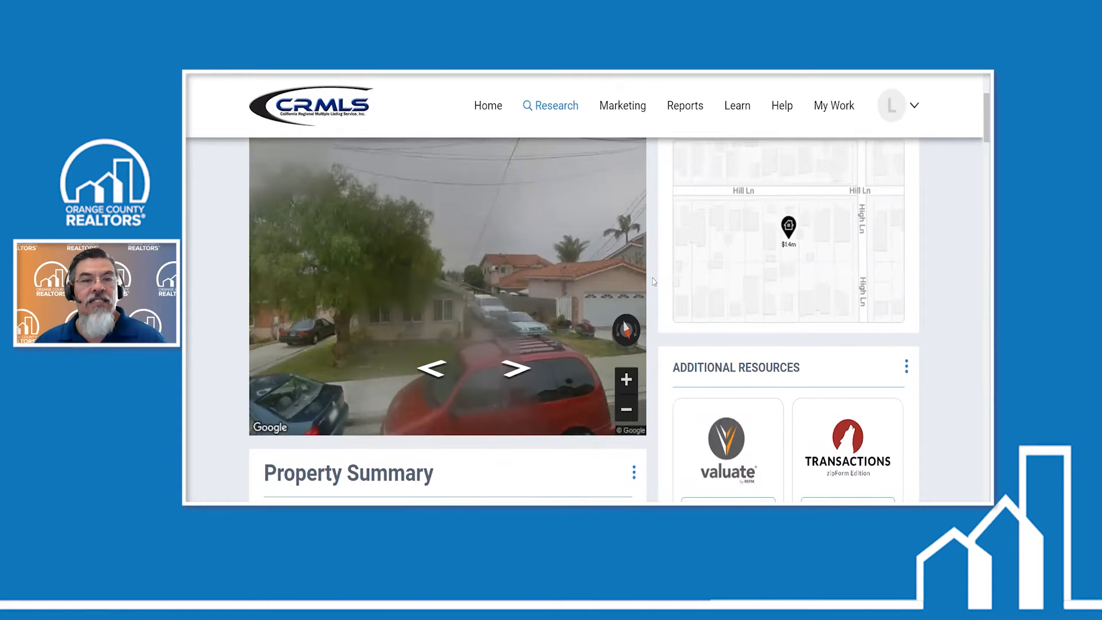
pyautogui.scroll(1, 654, 282)
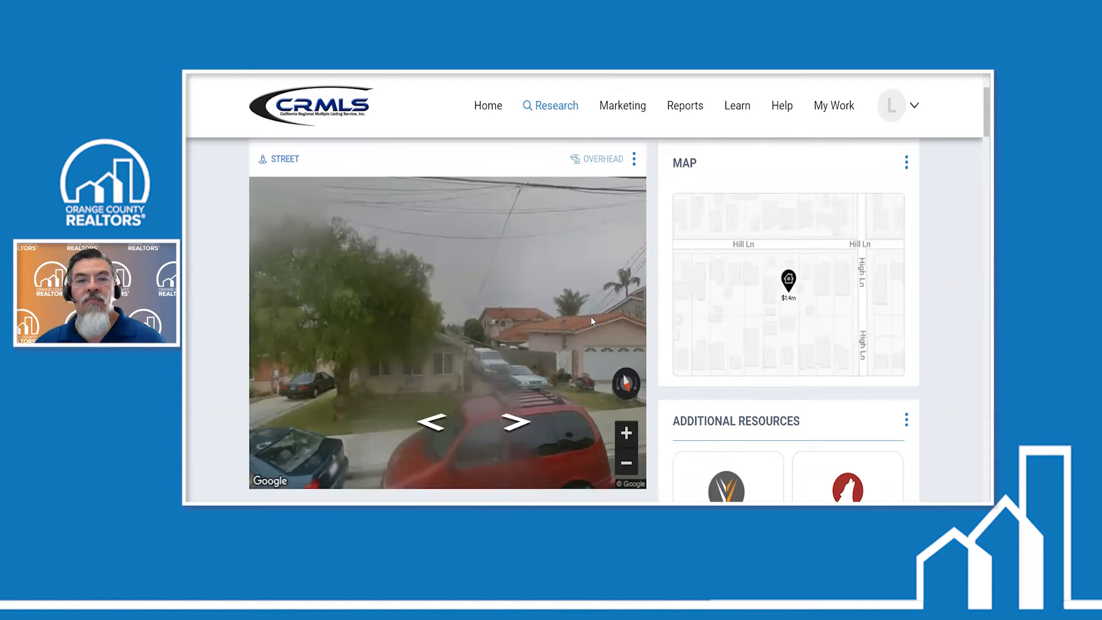
pyautogui.scroll(-2, 652, 308)
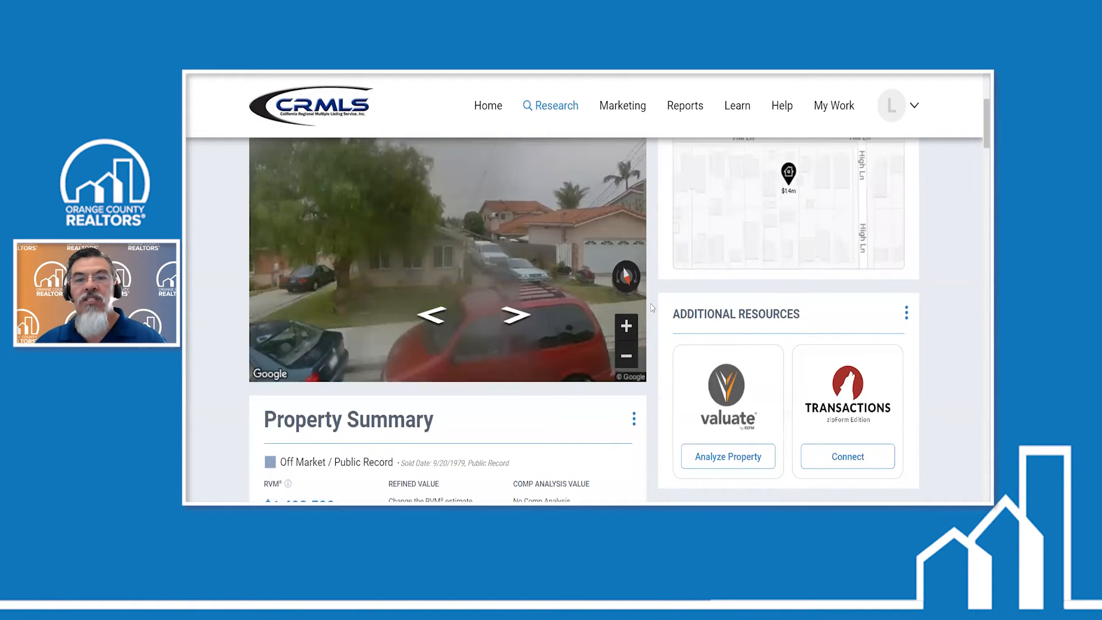
pyautogui.scroll(-3, 652, 307)
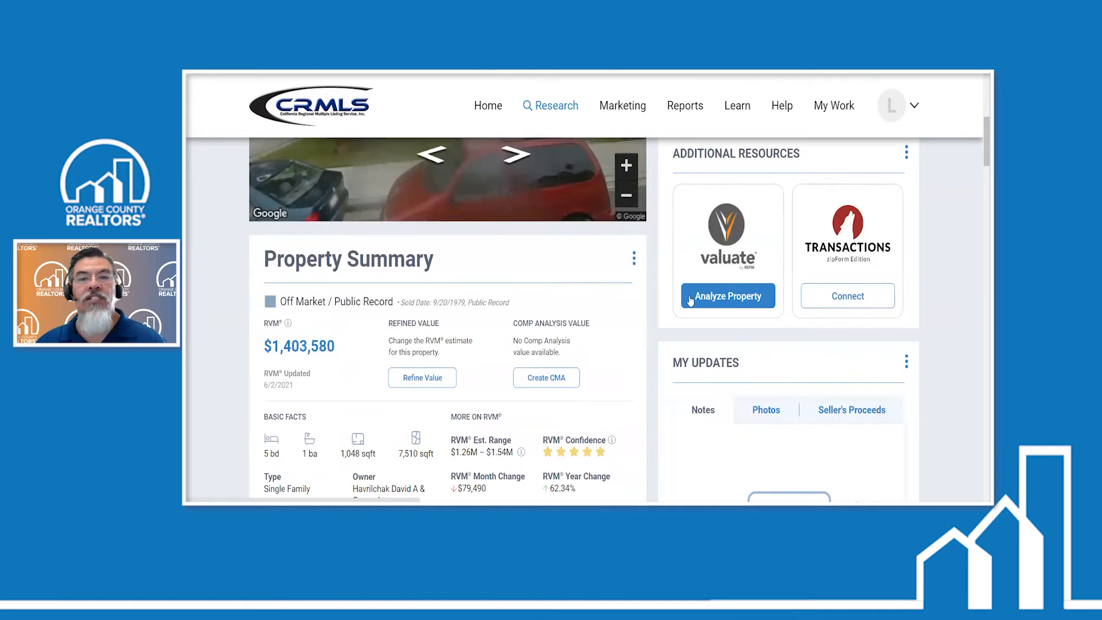
pyautogui.scroll(-2, 853, 207)
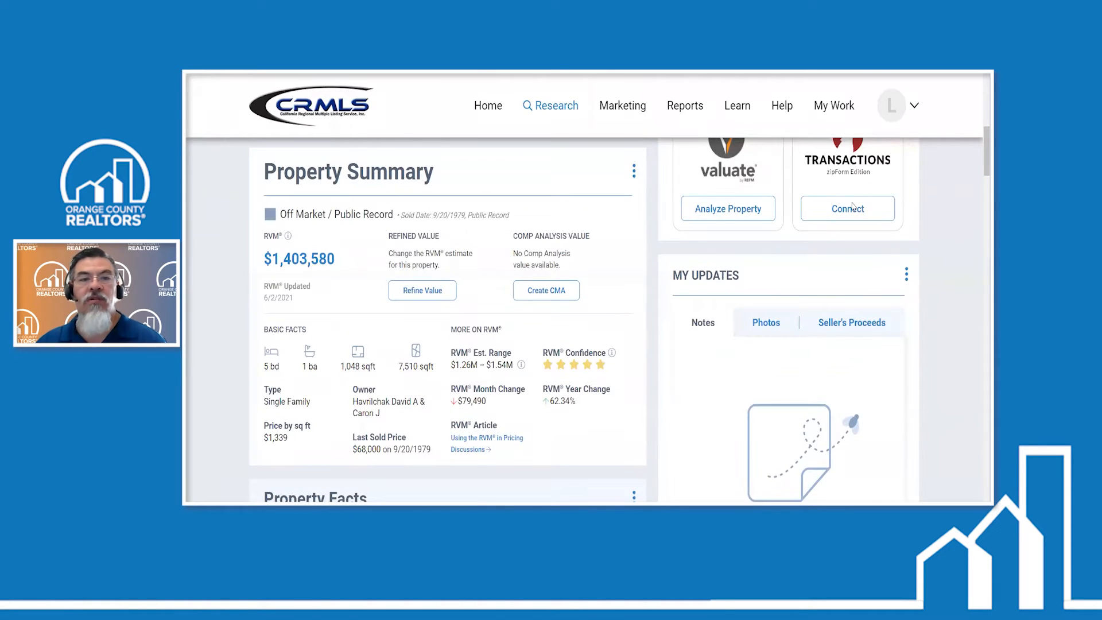
pyautogui.click(853, 207)
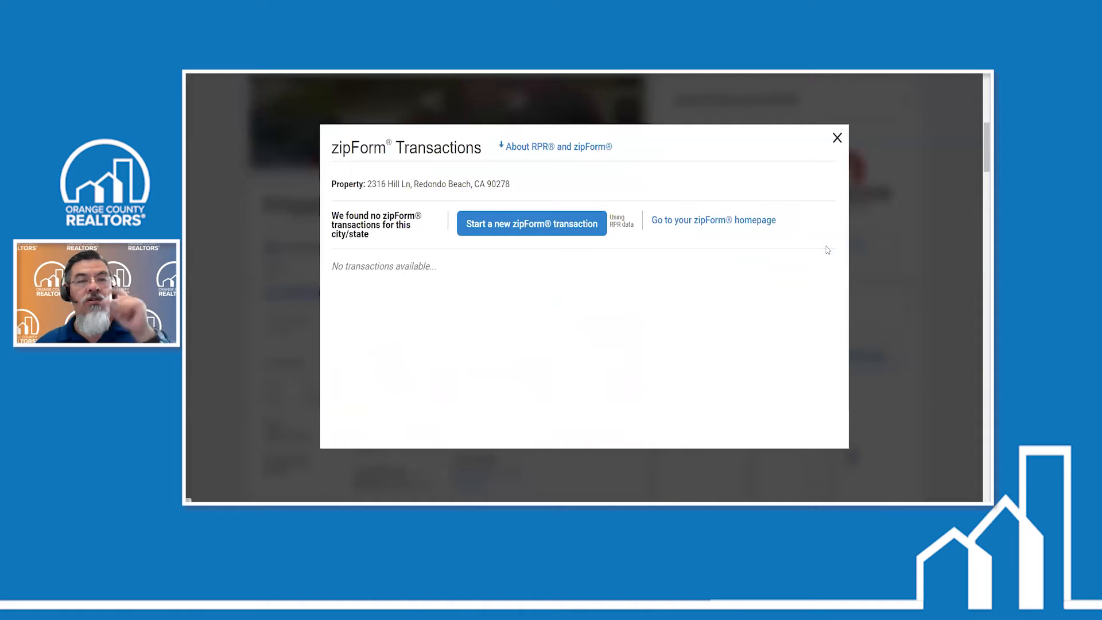
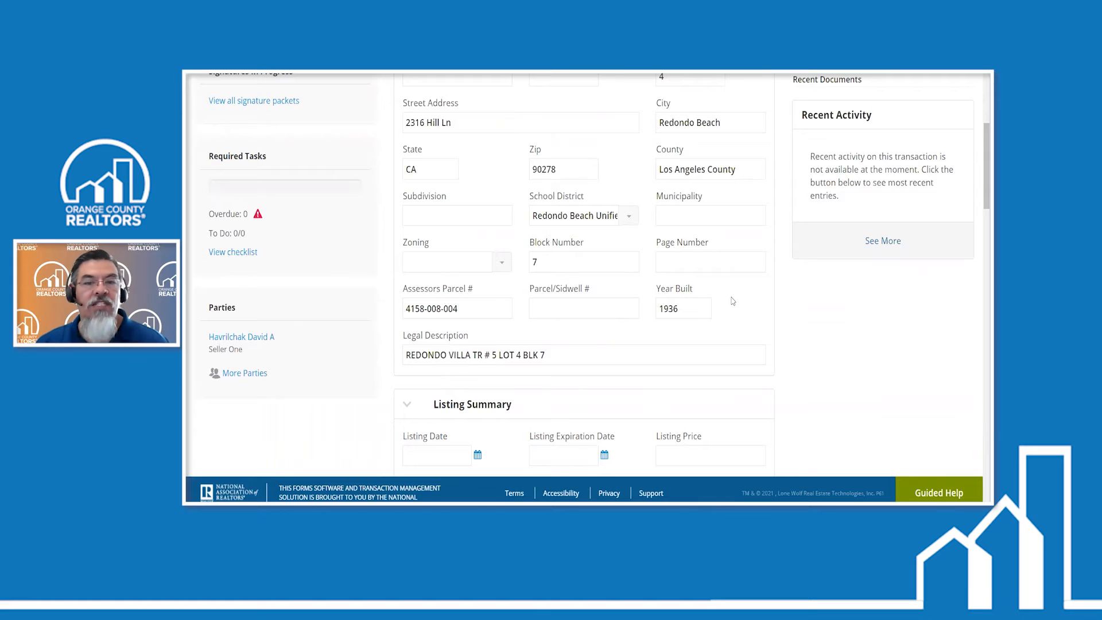
pyautogui.scroll(-5, 759, 320)
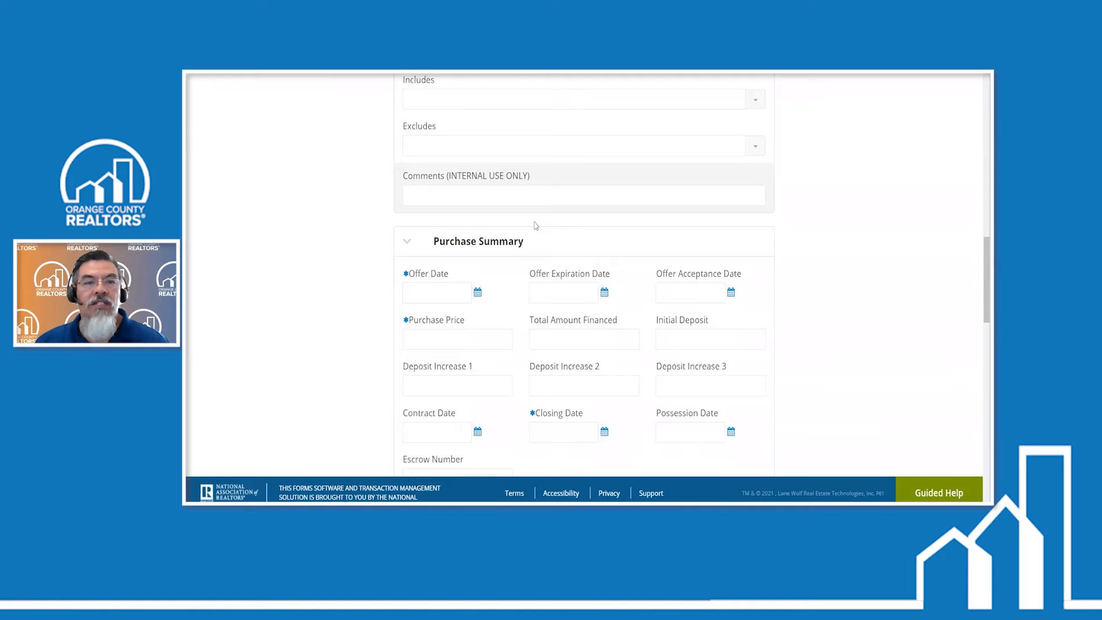
# - Review the transaction's Property, Listing, Purchase and Commission Summary sections, including the Assessors Parcel # field
pyautogui.scroll(6, 535, 225)
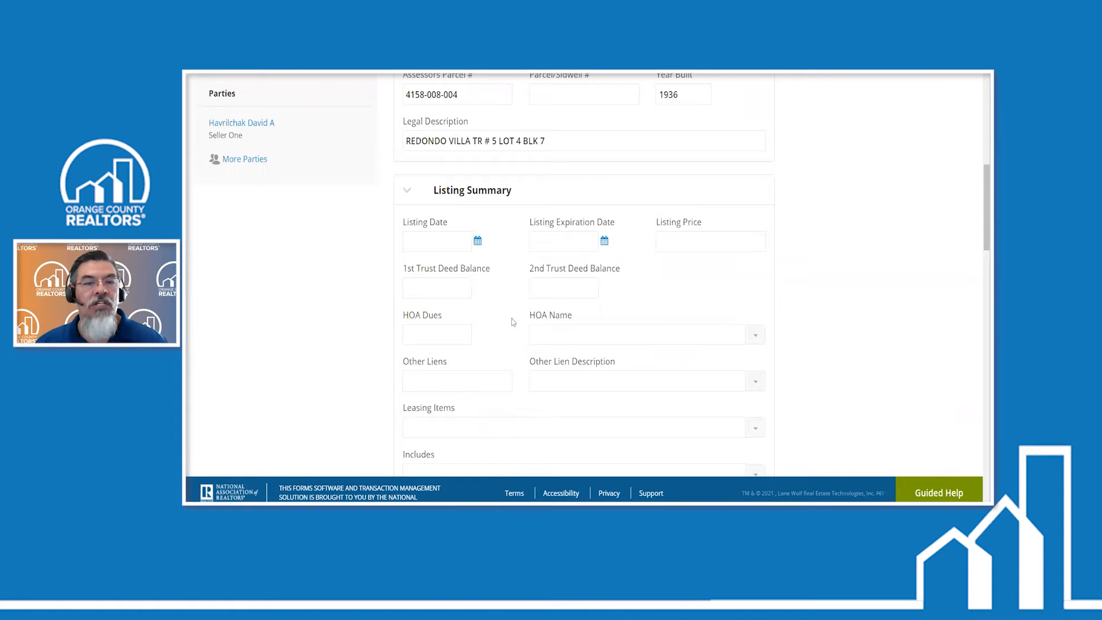
pyautogui.scroll(-6, 513, 322)
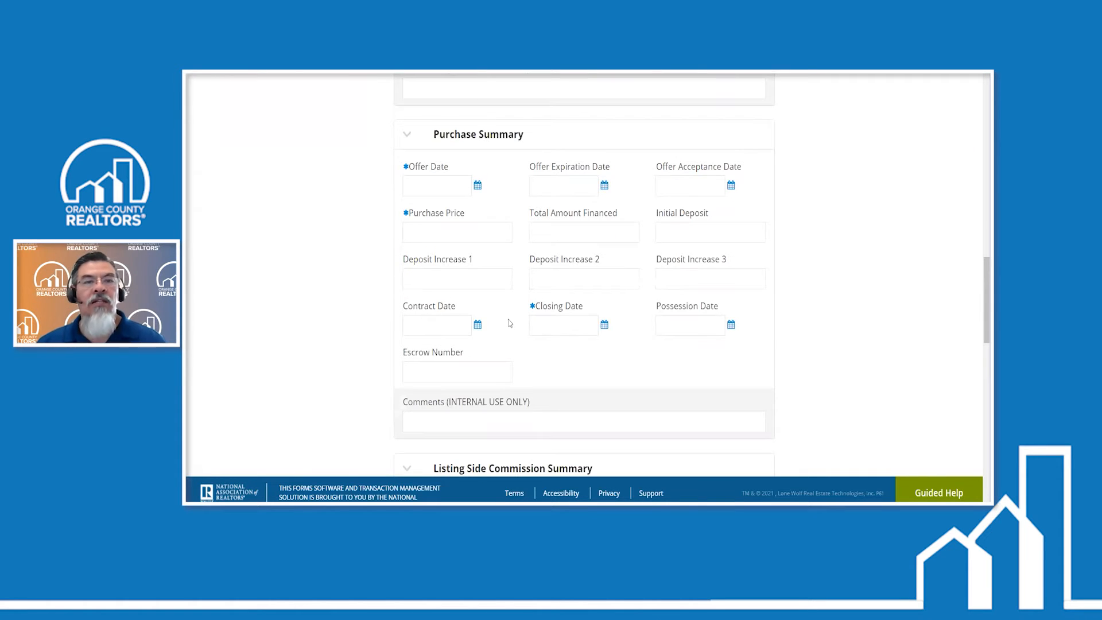
pyautogui.scroll(-4, 509, 323)
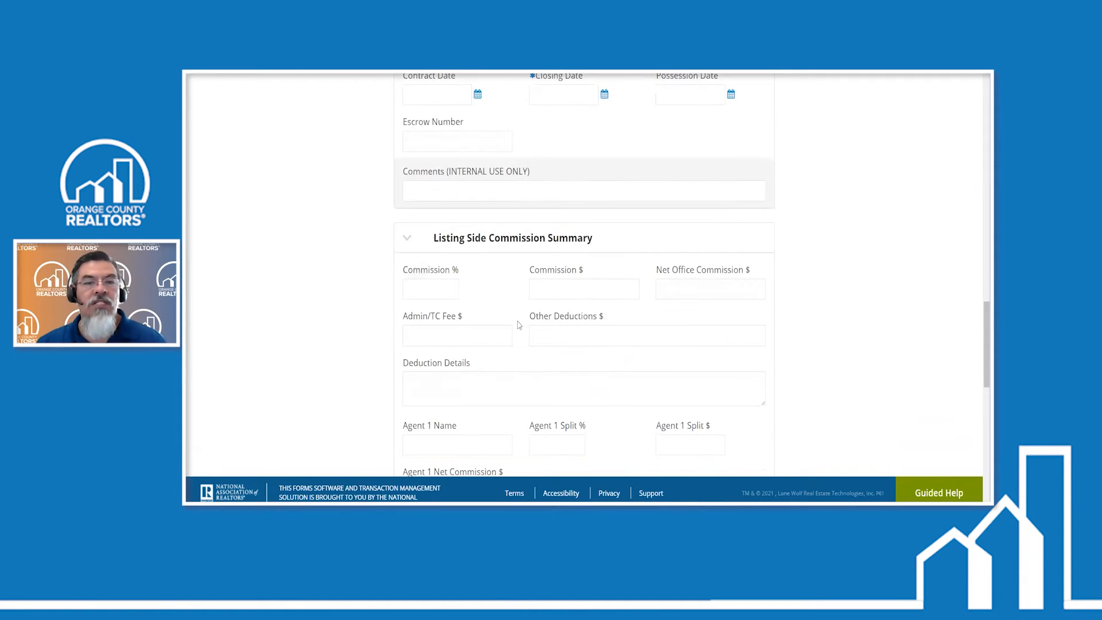
pyautogui.scroll(-8, 521, 324)
pyautogui.moveTo(986, 436); pyautogui.dragTo(978, 100)
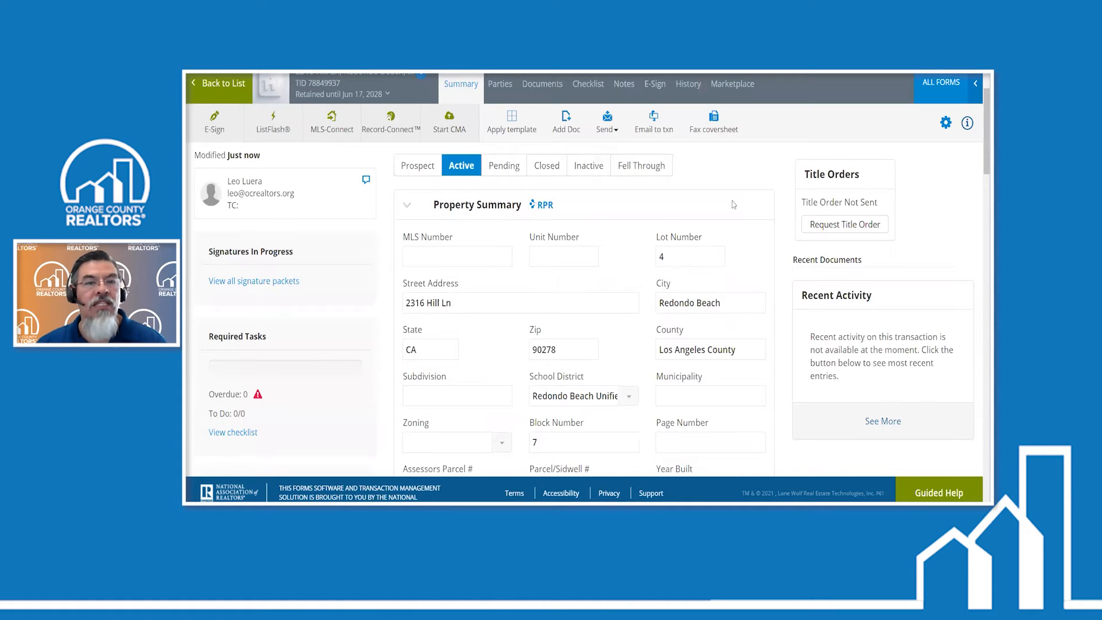
pyautogui.scroll(-2, 532, 312)
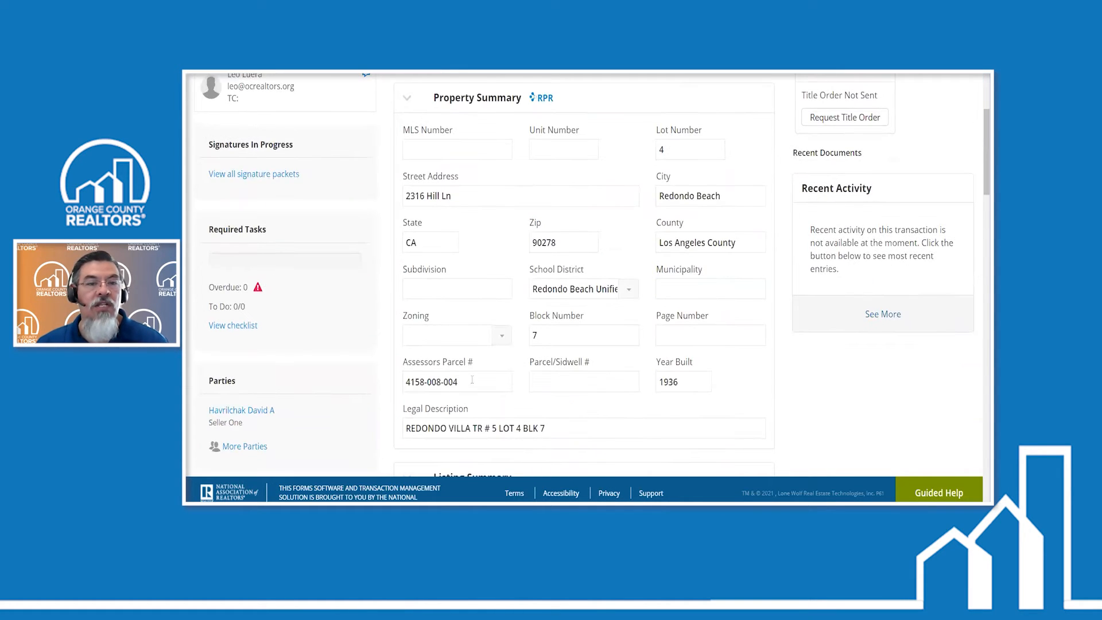
pyautogui.moveTo(472, 380); pyautogui.dragTo(435, 385)
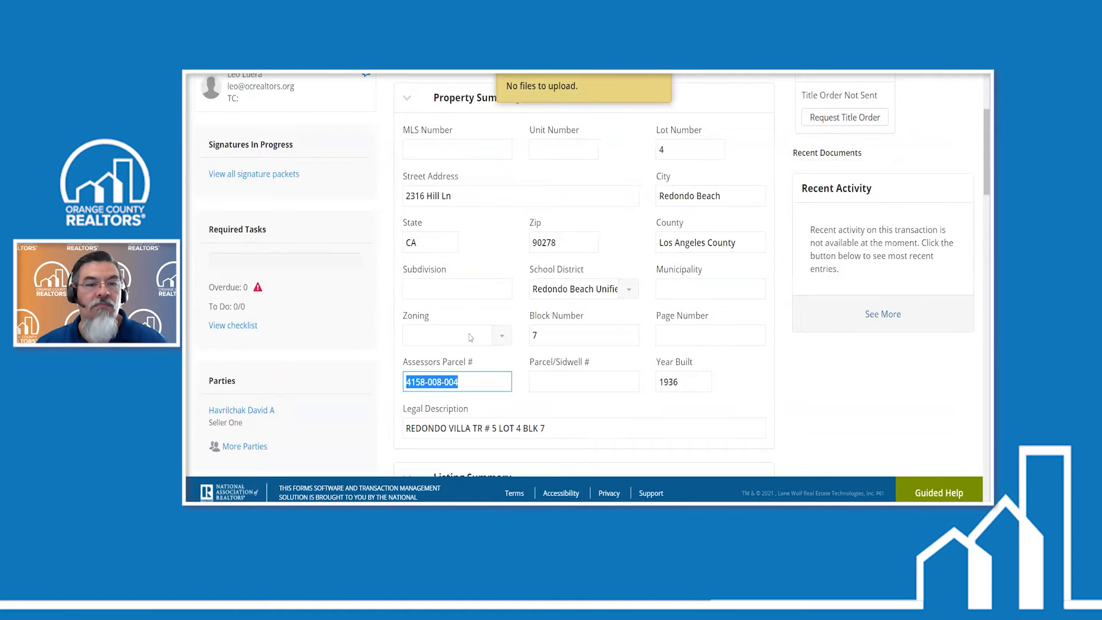
pyautogui.click(515, 250)
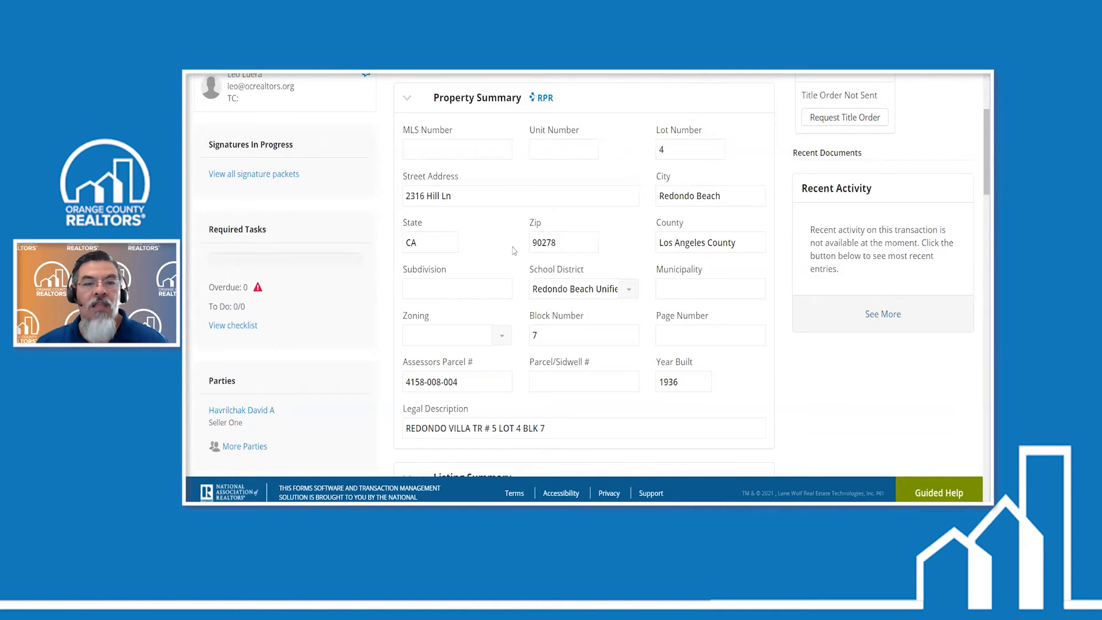
# - Open the Seller One record in the transaction's parties, fill in the seller's e-mail from the saved suggestions, and save it
pyautogui.scroll(4, 514, 251)
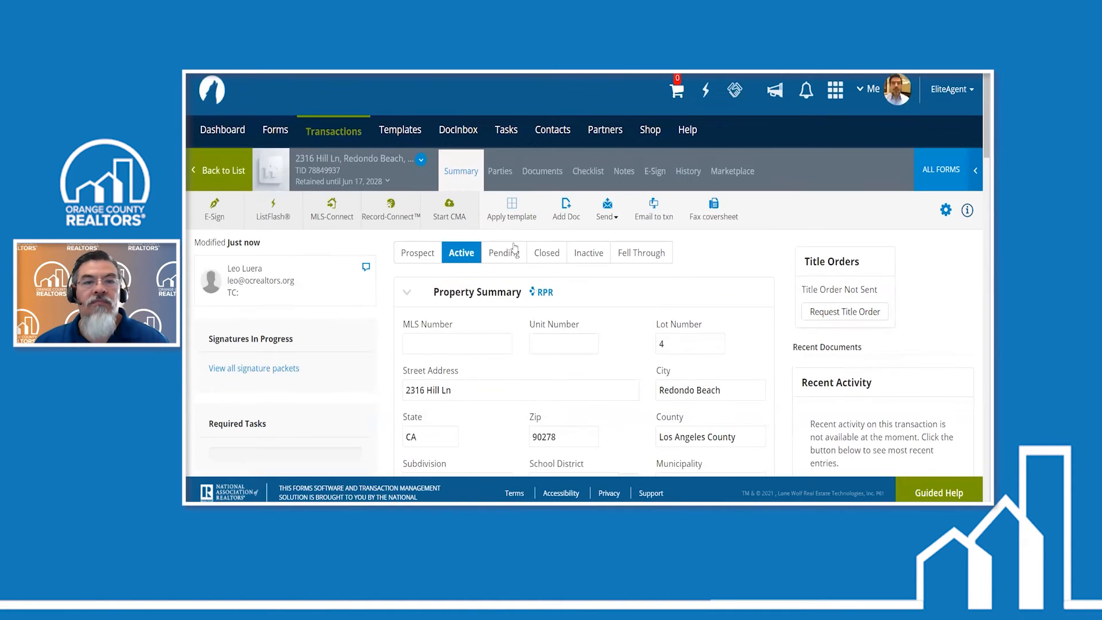
pyautogui.click(501, 172)
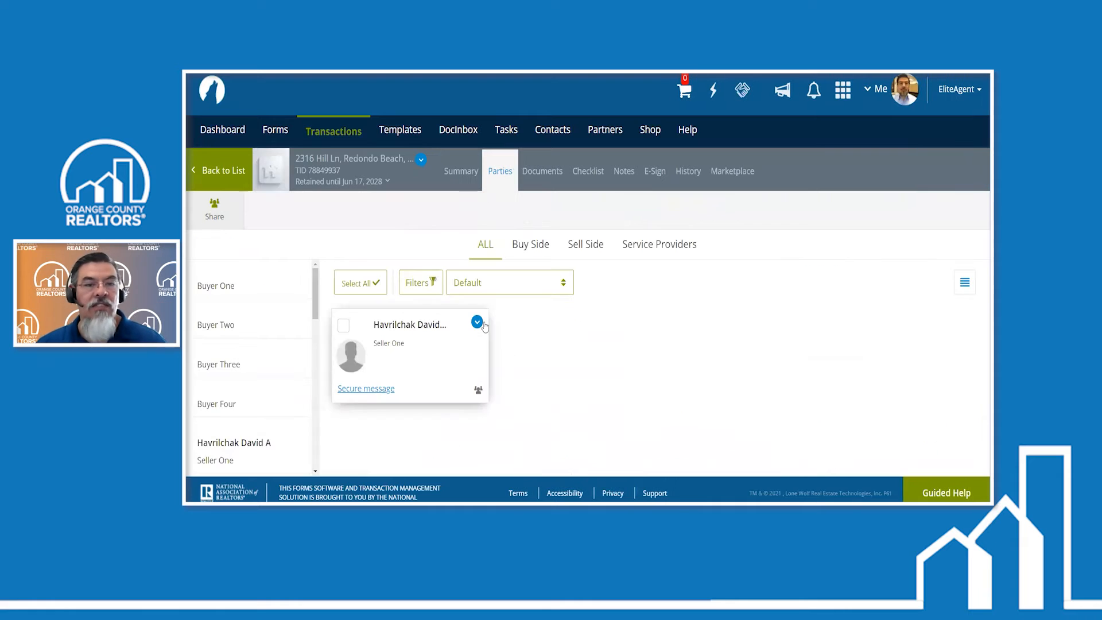
pyautogui.click(430, 358)
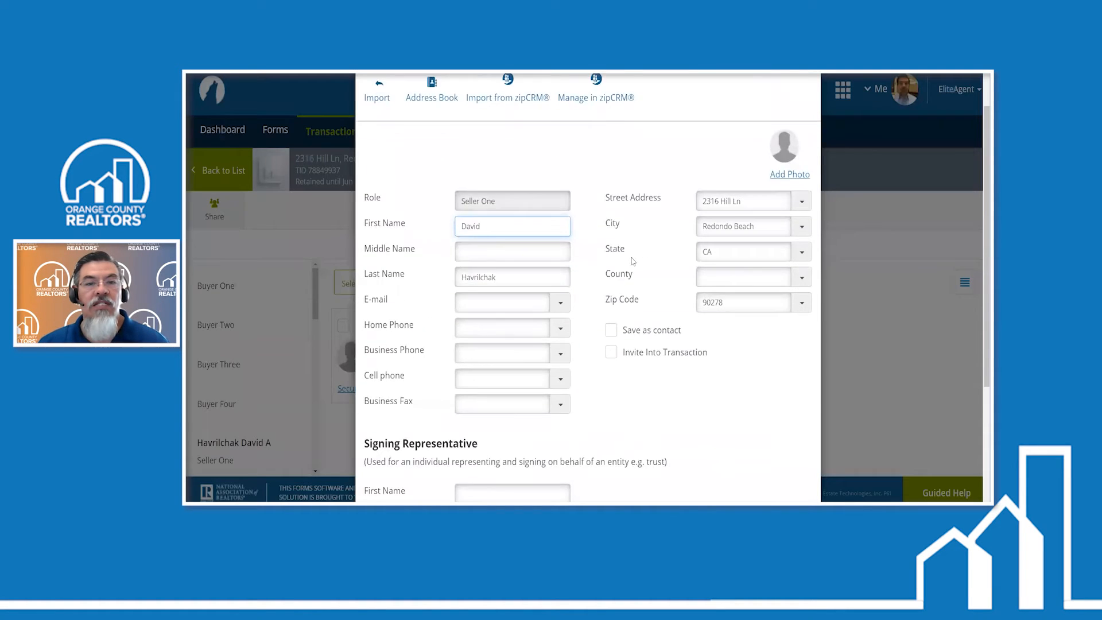
pyautogui.scroll(-2, 535, 232)
pyautogui.click(560, 201)
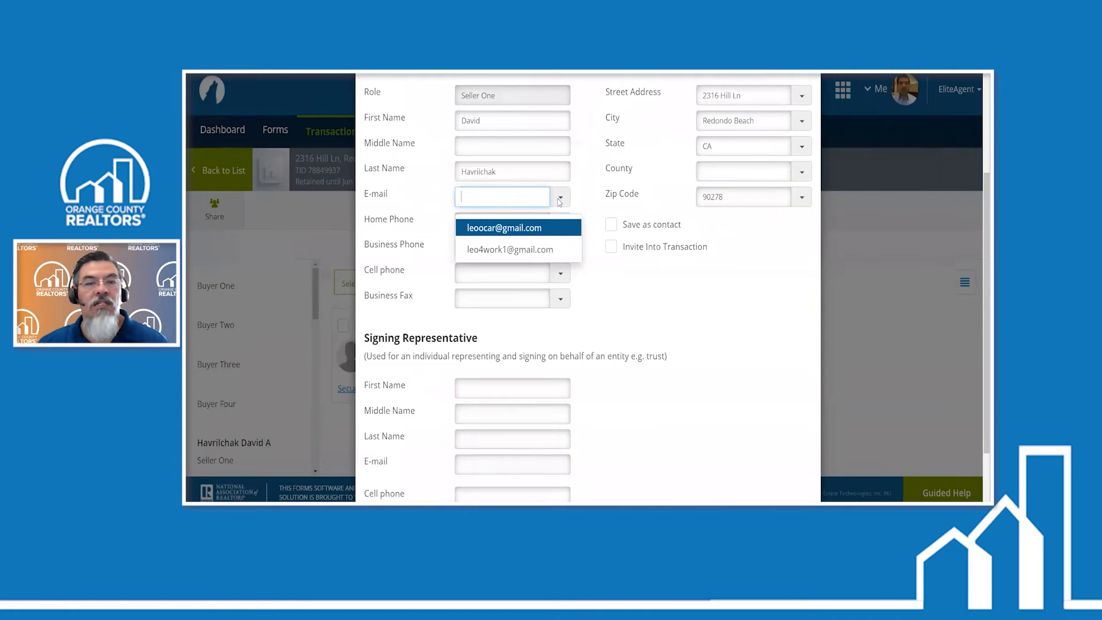
pyautogui.click(510, 249)
pyautogui.scroll(-2, 546, 356)
pyautogui.click(577, 462)
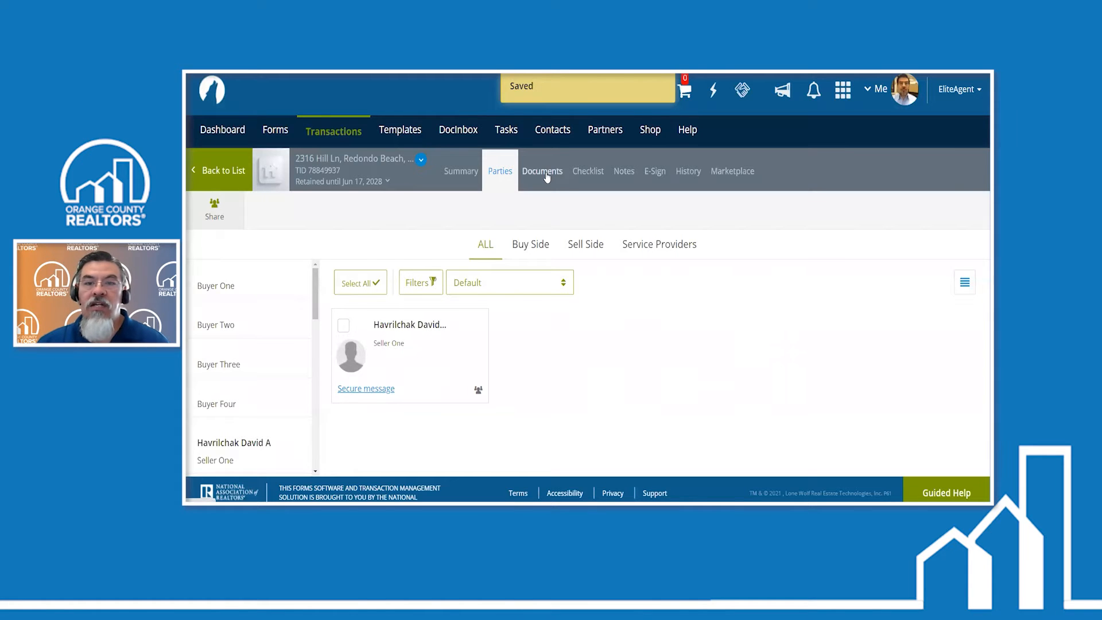
# - Add the Cover Sheet and Res. Listing Agmt. - Exclusive - 6/20 from the California Association of REALTORS library to the transaction's documents
pyautogui.click(547, 174)
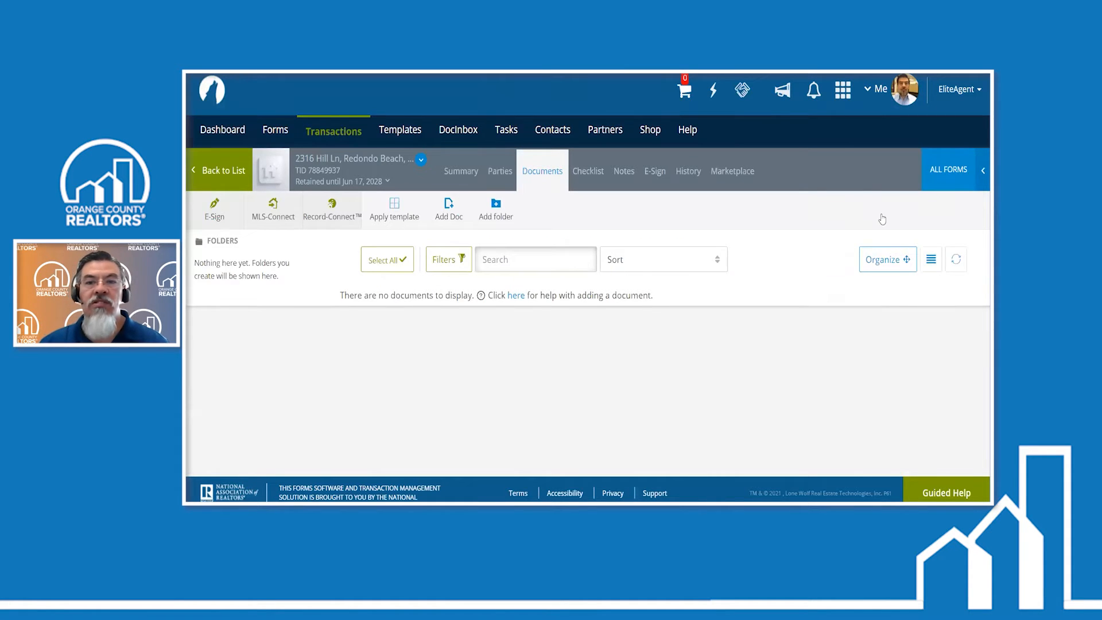
pyautogui.click(949, 169)
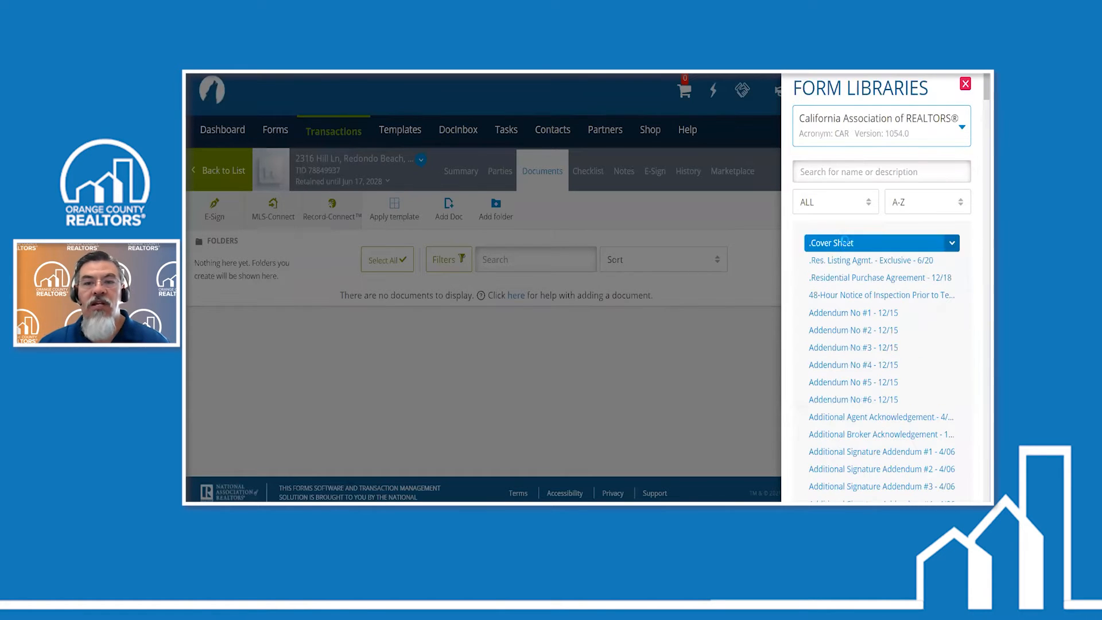
pyautogui.click(833, 242)
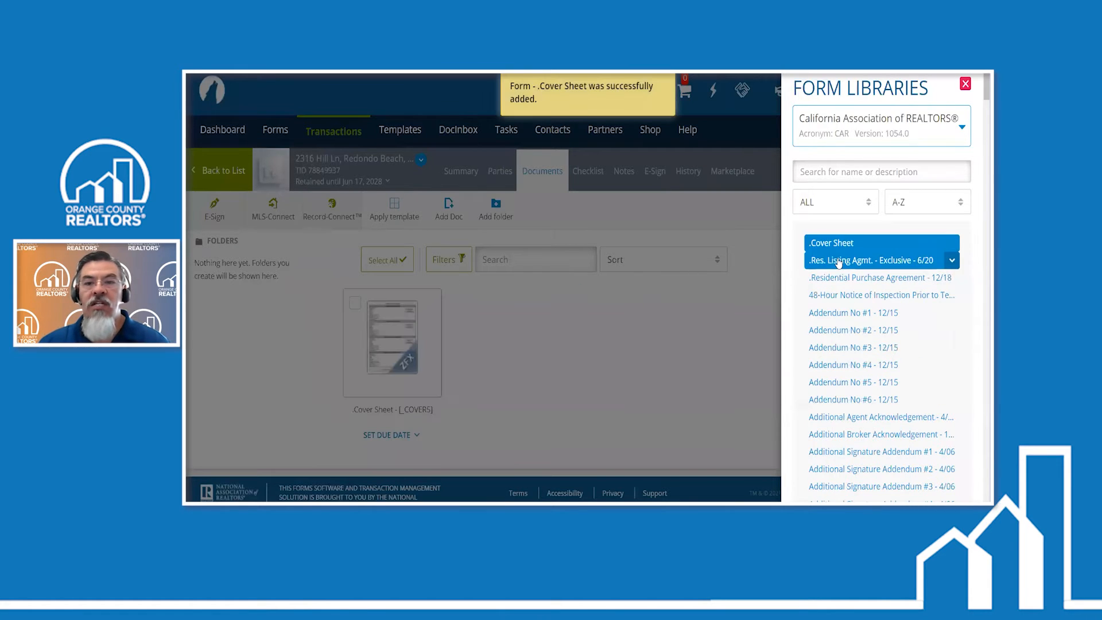
pyautogui.click(838, 261)
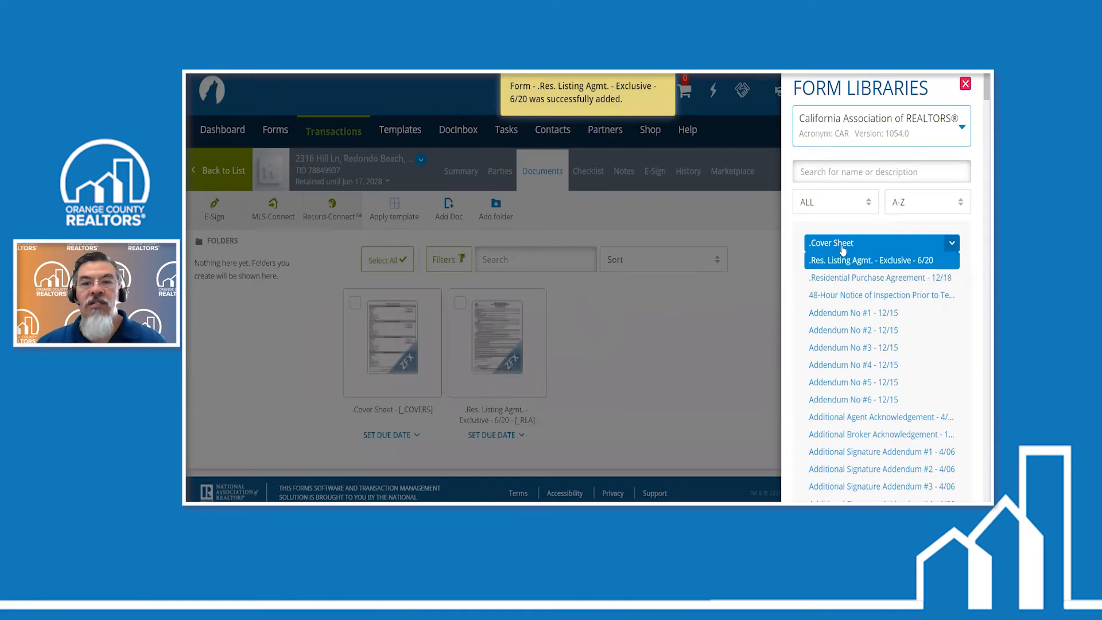
# - Search the form library for "spq", add Seller Property Questionnaire - 6/18 to the documents, and close the library
pyautogui.scroll(-2, 798, 275)
pyautogui.scroll(2, 801, 271)
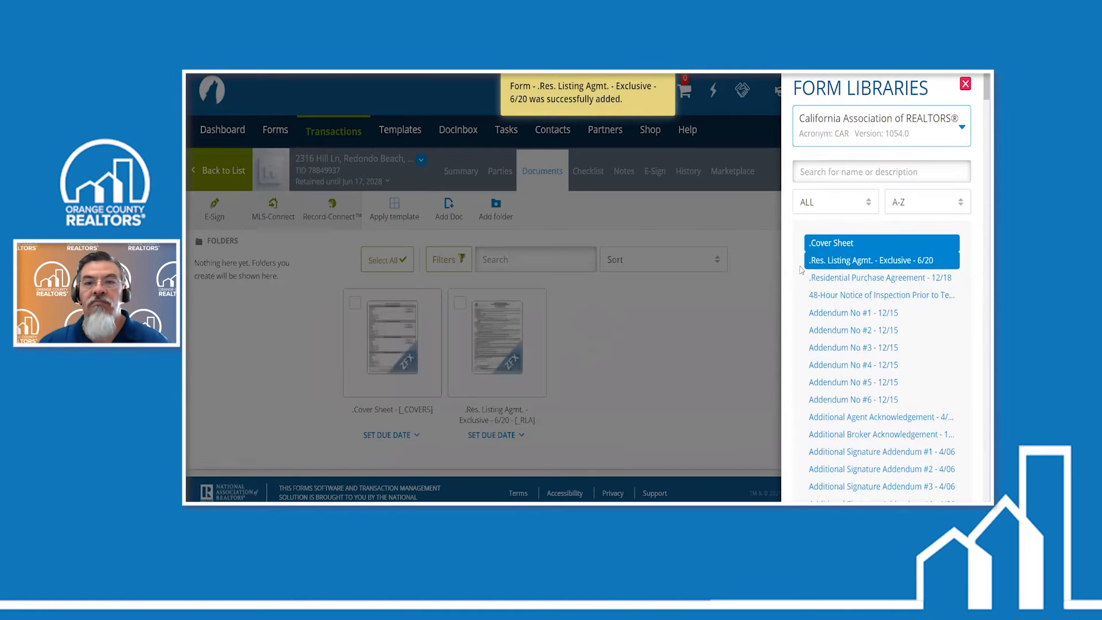
pyautogui.click(873, 171)
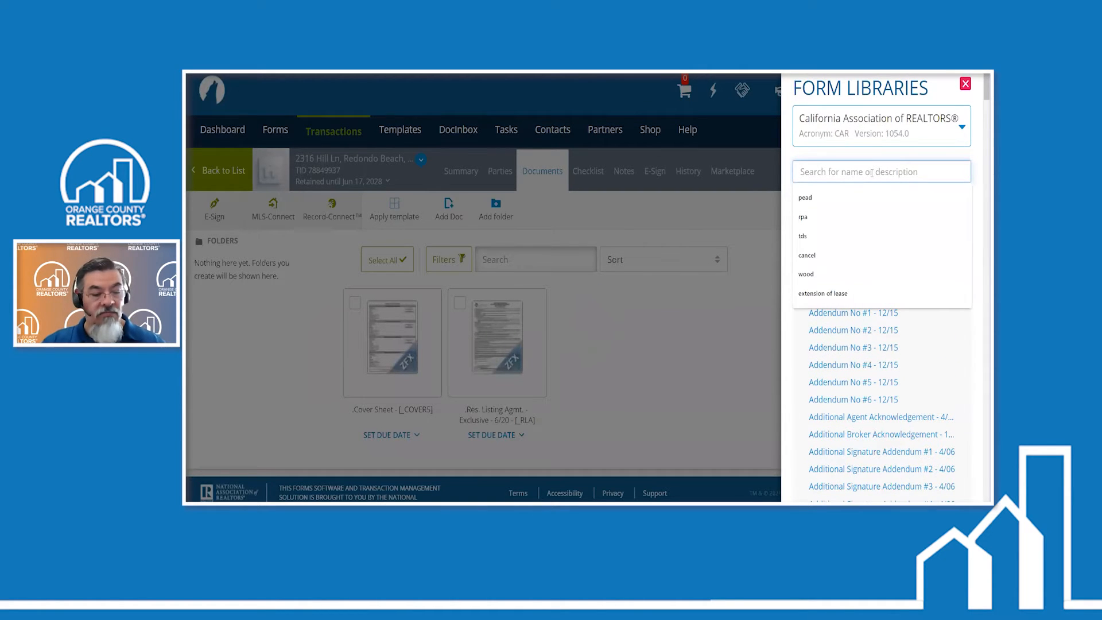
pyautogui.write('spq')
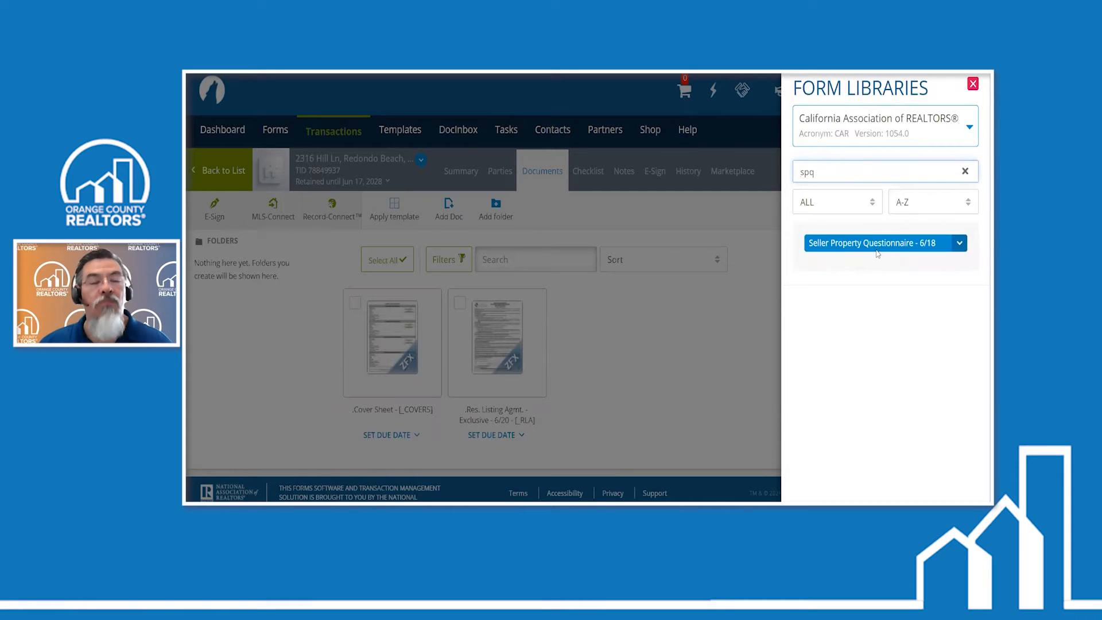
pyautogui.click(878, 248)
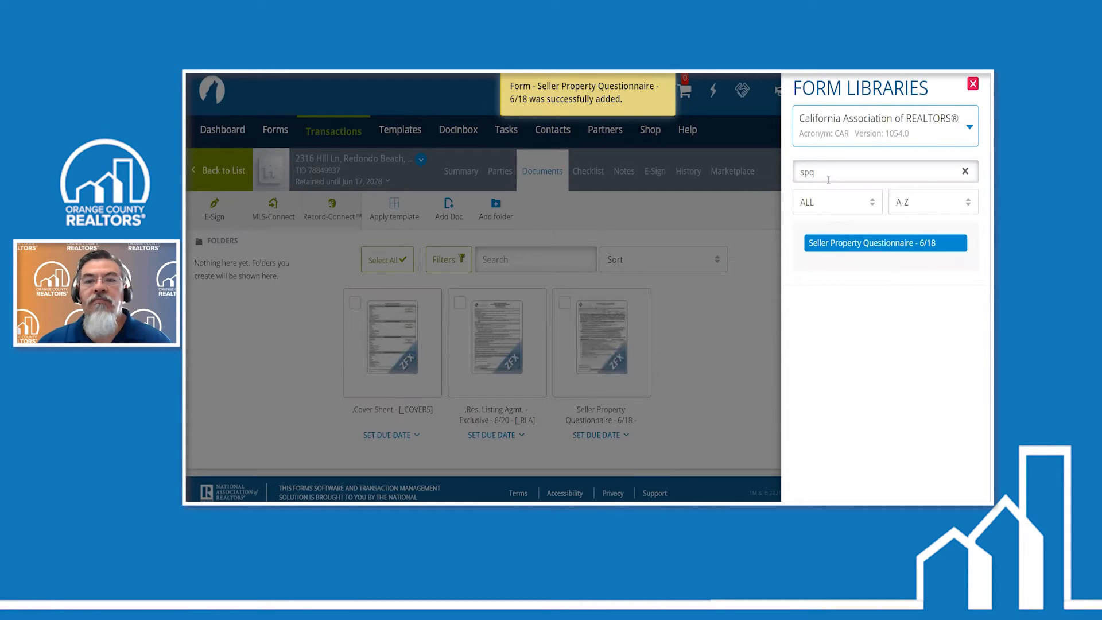
pyautogui.click(965, 171)
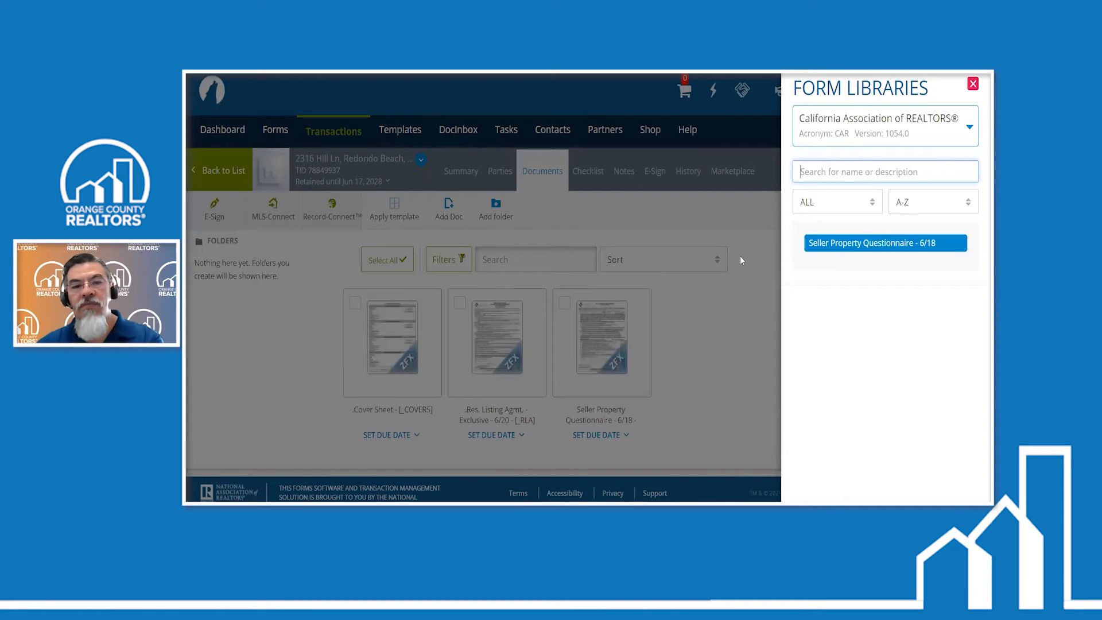
pyautogui.click(739, 256)
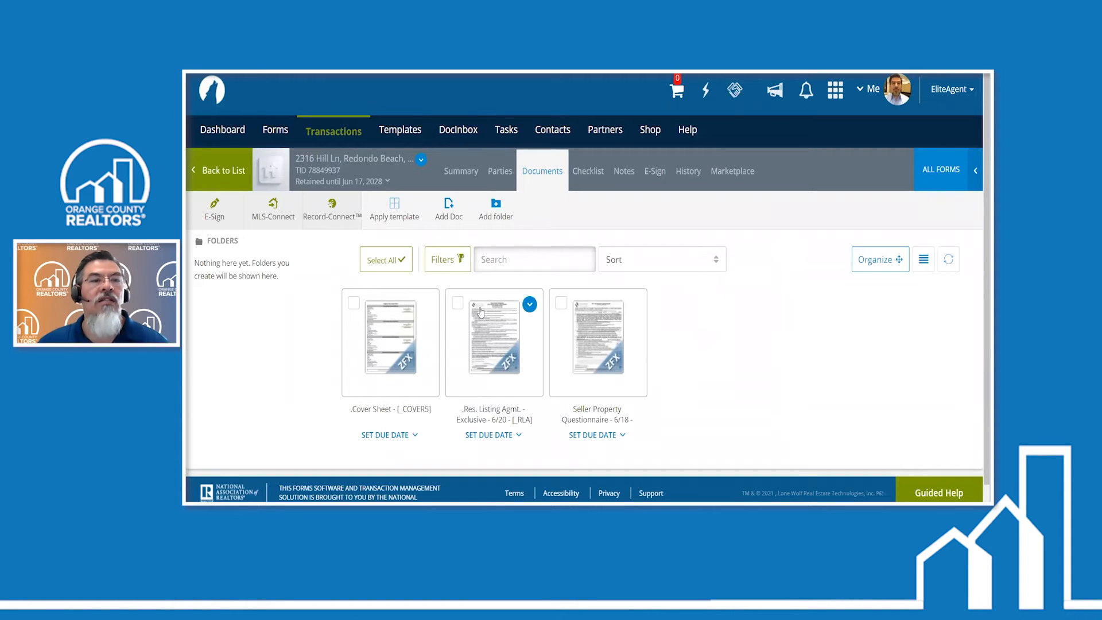
# - Reopen the new listing transaction from the transactions list, check its parties and documents, and return to the list
pyautogui.click(219, 172)
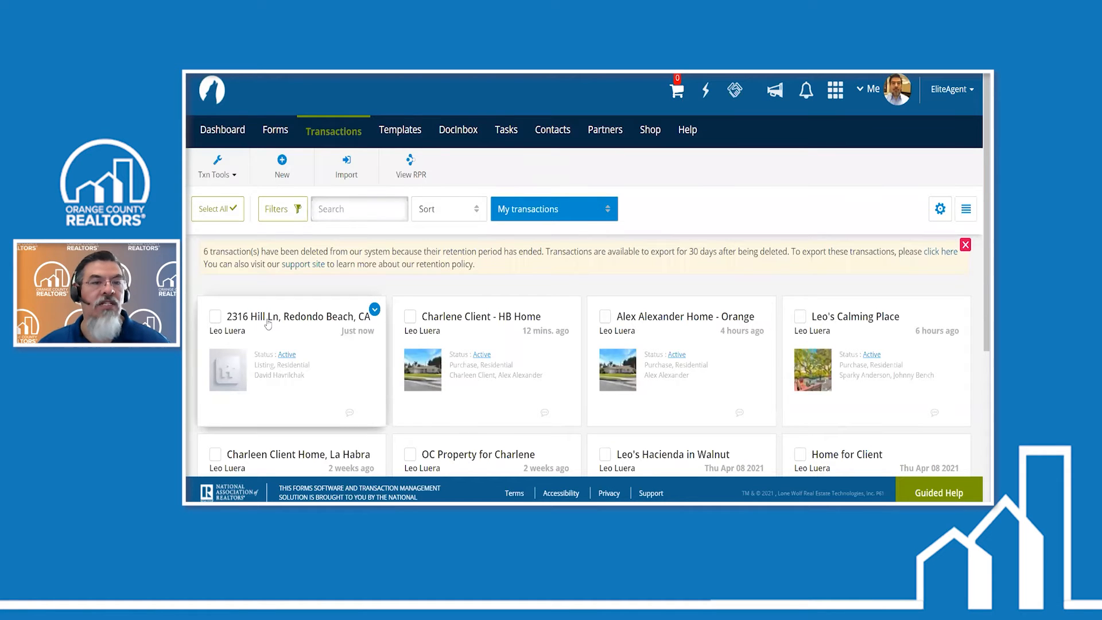
pyautogui.click(266, 318)
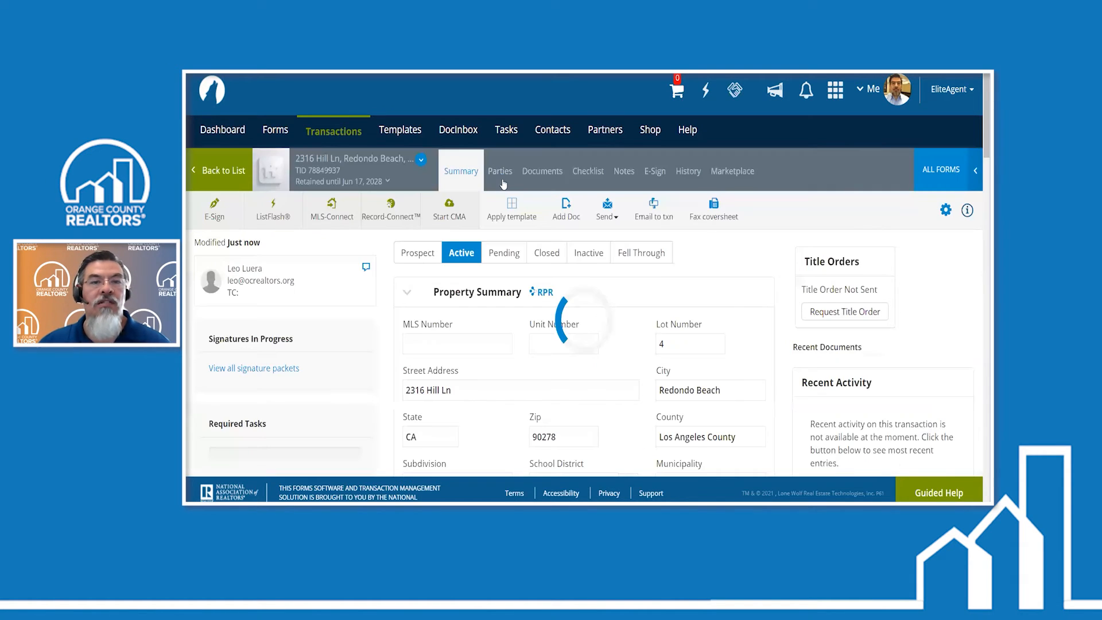
pyautogui.click(502, 180)
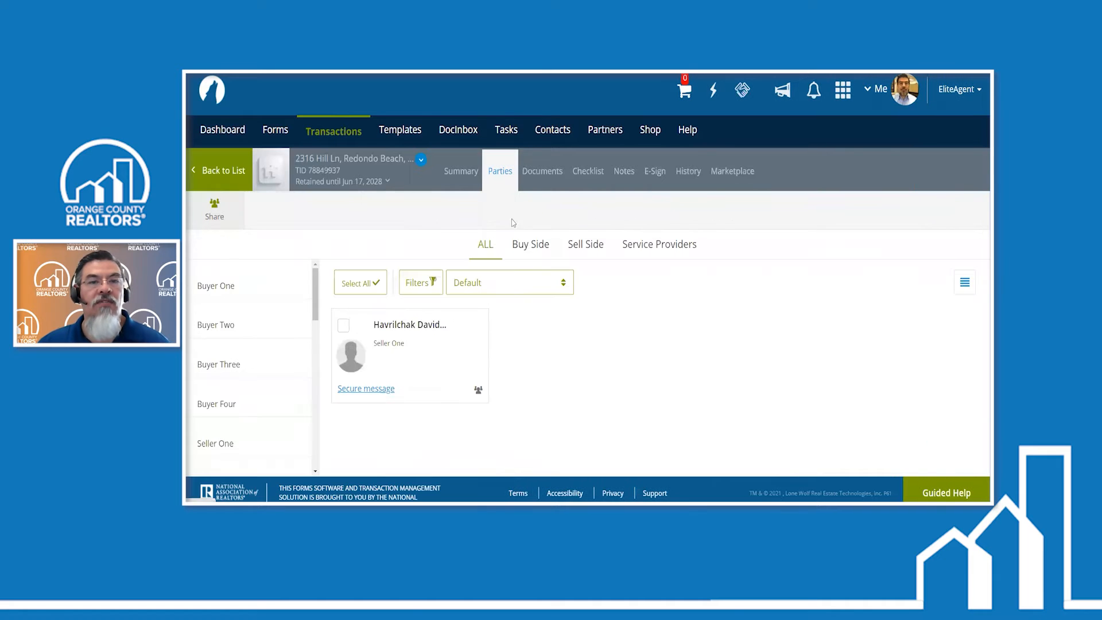
pyautogui.click(534, 173)
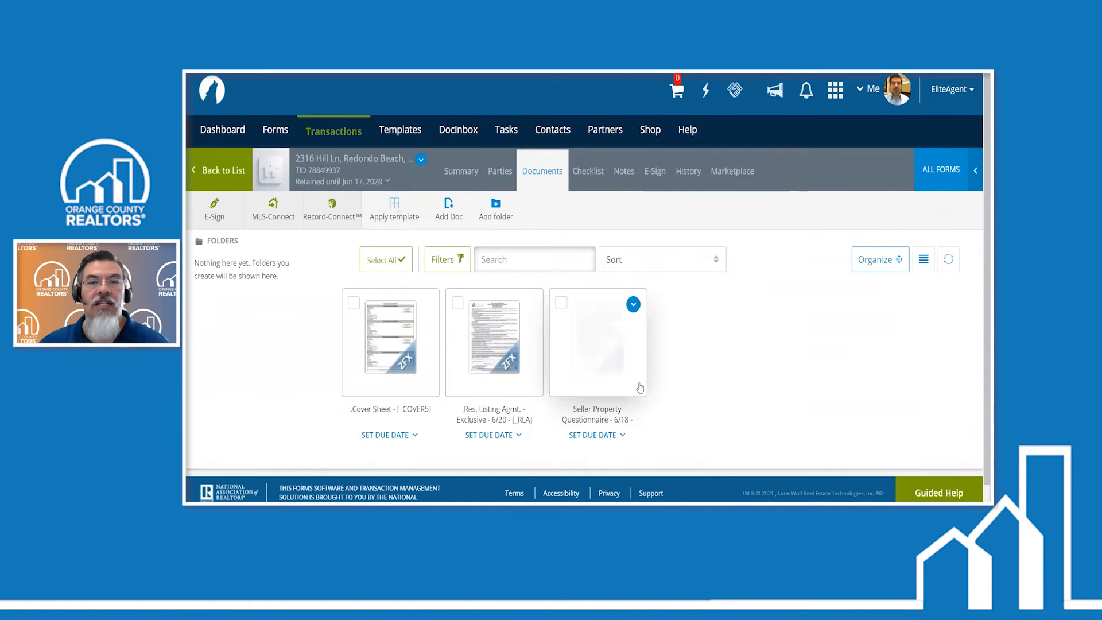
pyautogui.click(214, 170)
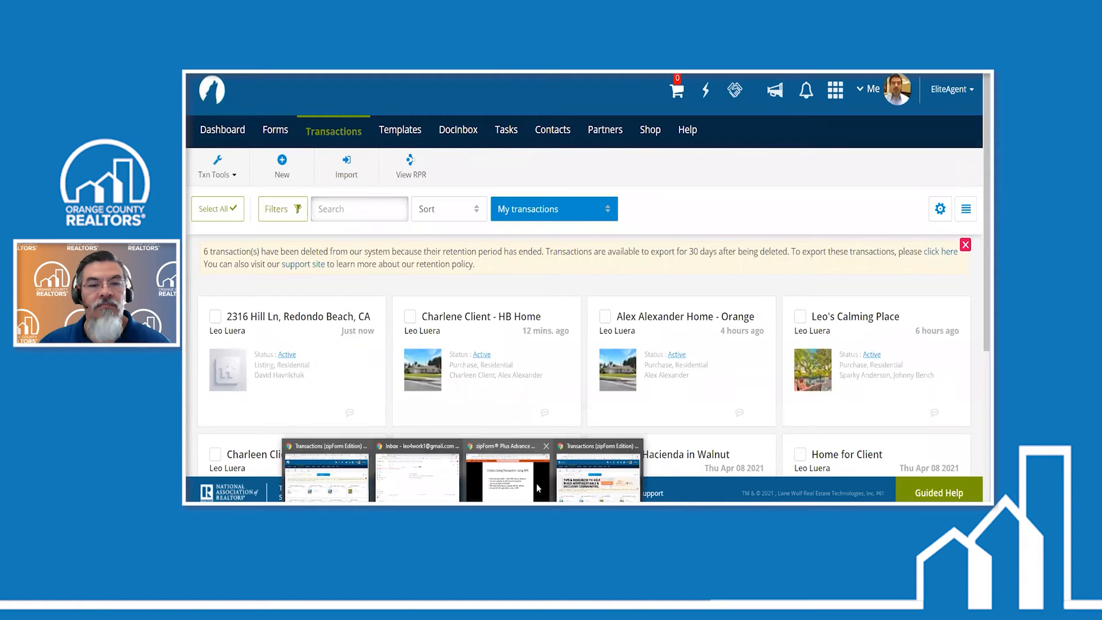
# - Switch to the PowerPoint presentation, advance it to the Share Function slide, and return to the zipForm transactions list
pyautogui.click(539, 487)
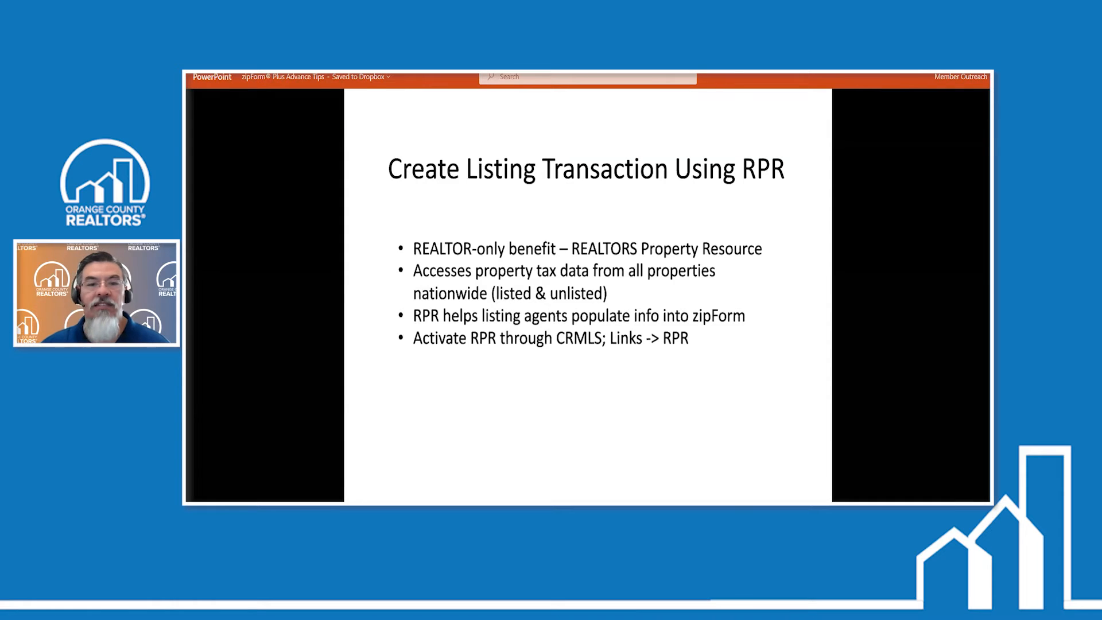
pyautogui.click(893, 230)
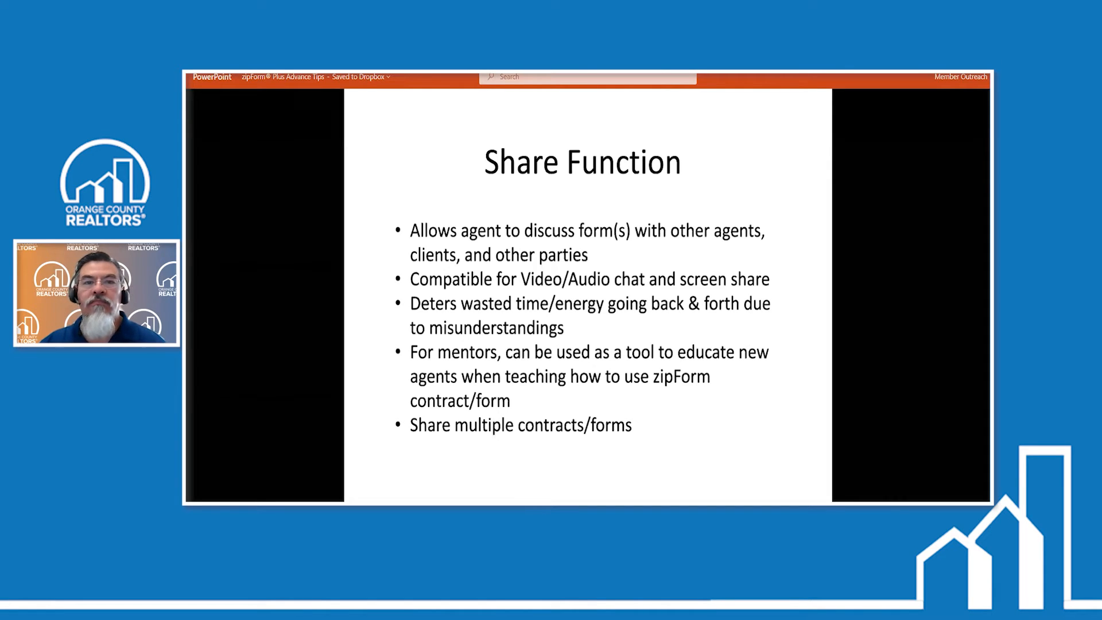
pyautogui.hotkey('alt', 'Tab')
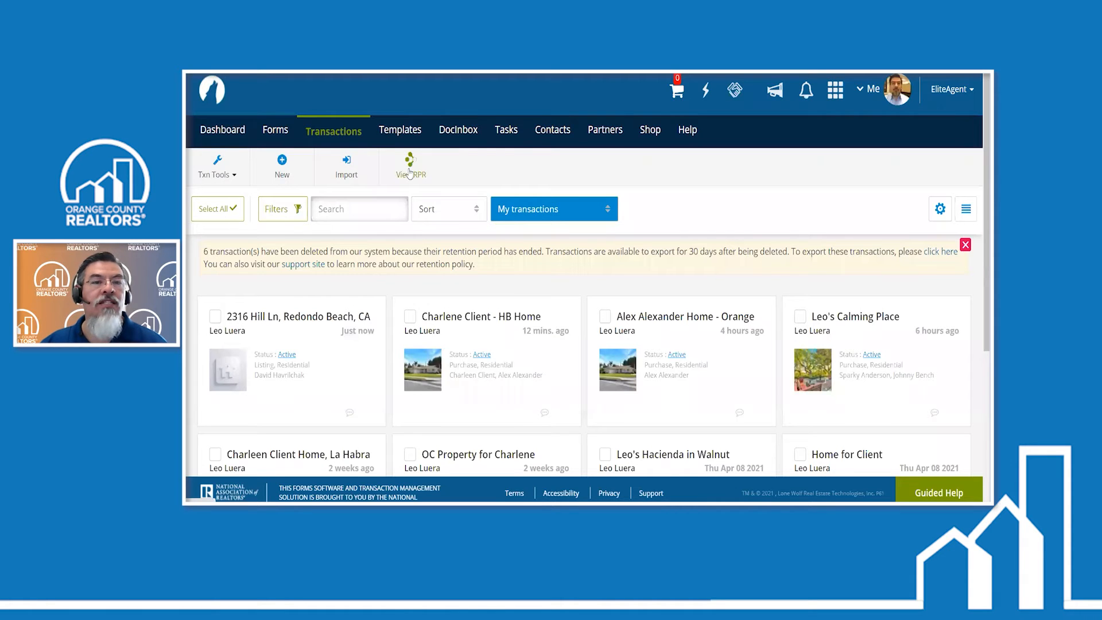
# - Switch to RPR, close the transaction confirmation and the zipForm Transactions dialog, and return to the beginning of the property's summary
pyautogui.click(409, 171)
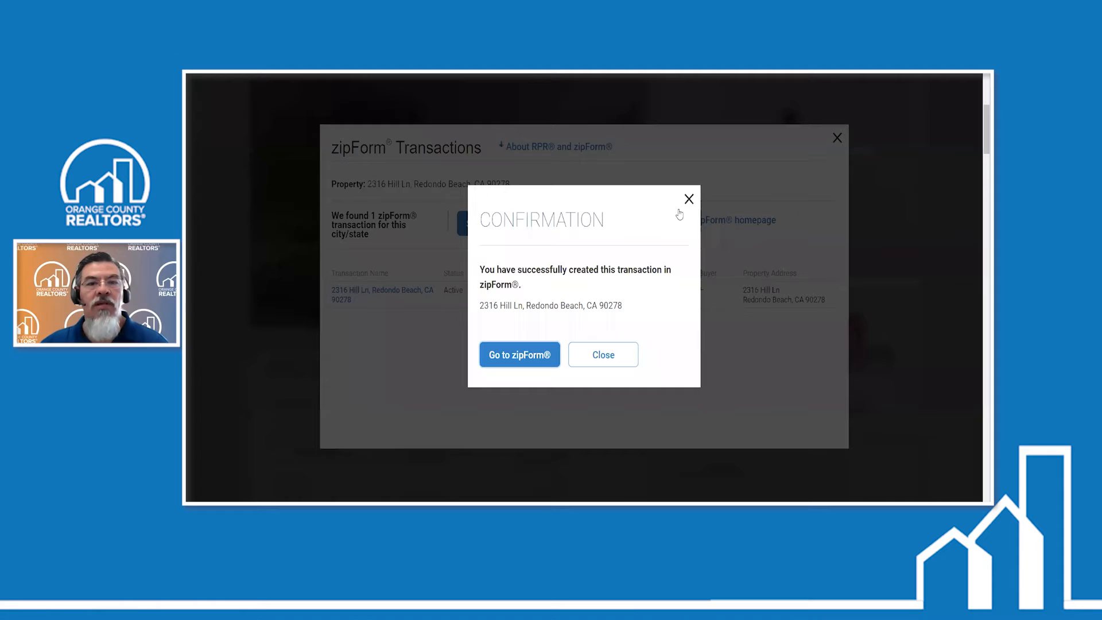
pyautogui.click(689, 199)
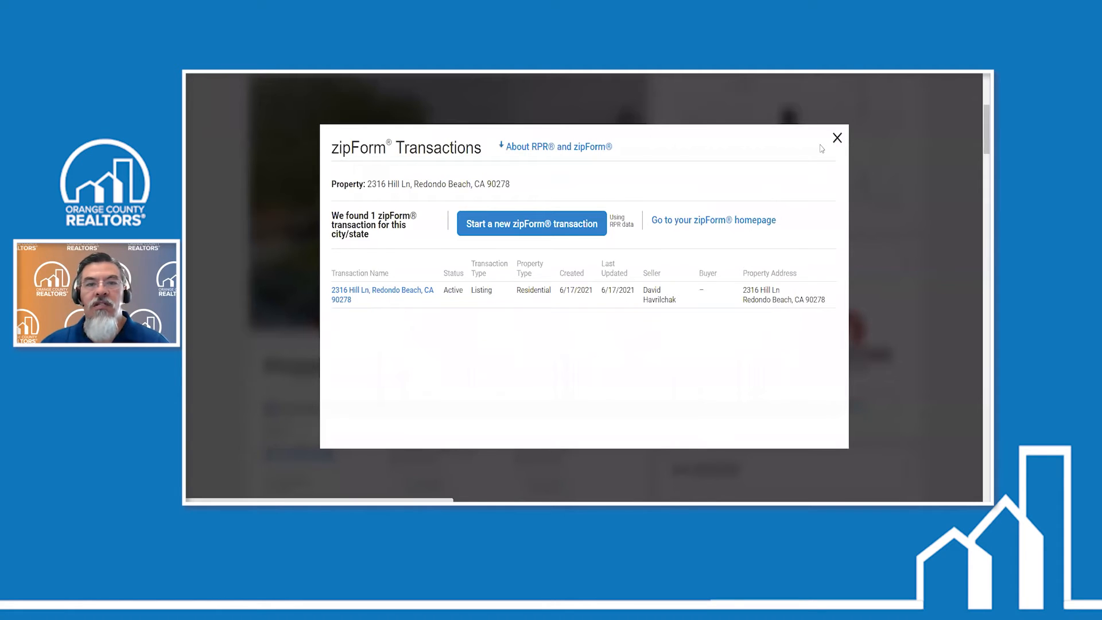
pyautogui.click(837, 138)
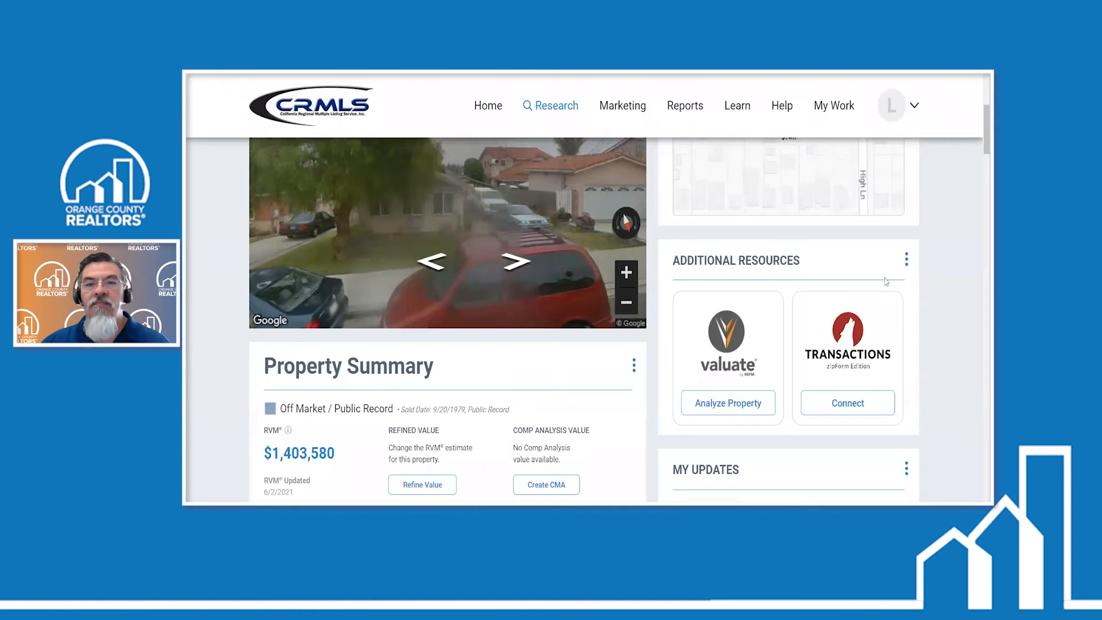
pyautogui.scroll(5, 363, 294)
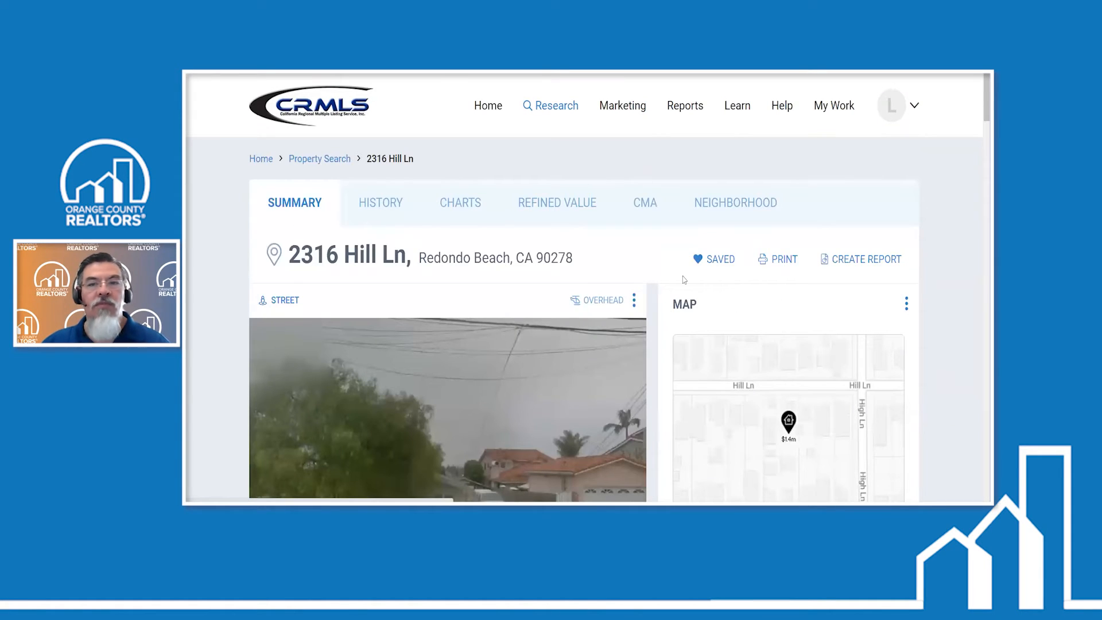
# - Review the transaction types offered when starting a new zipForm transaction from the RPR property, then close the dialogs without creating one
pyautogui.scroll(-5, 928, 308)
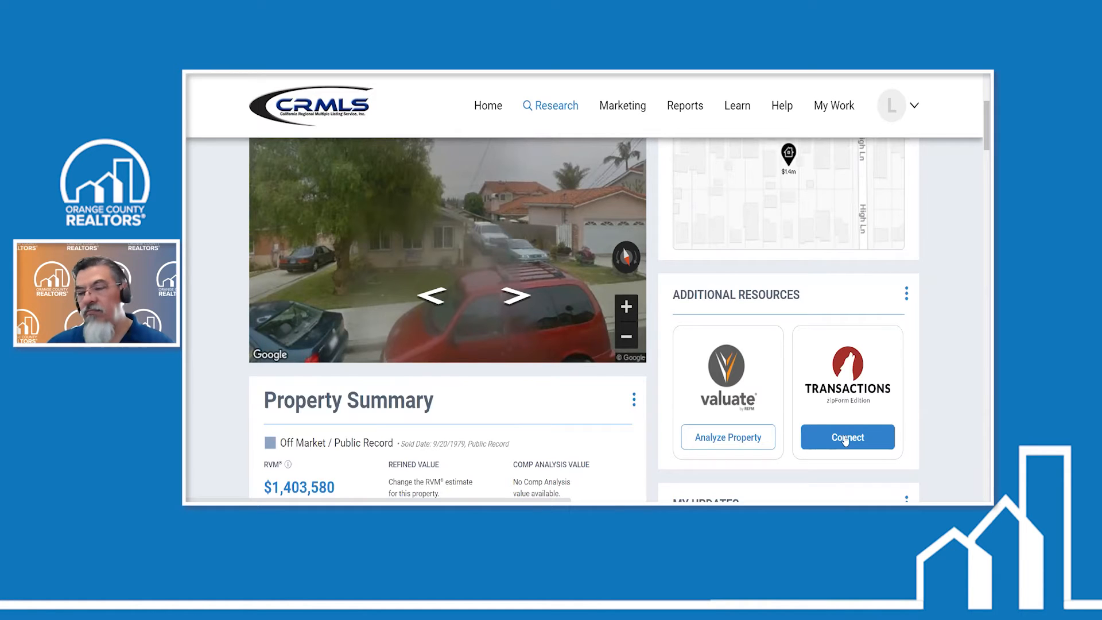
pyautogui.click(844, 437)
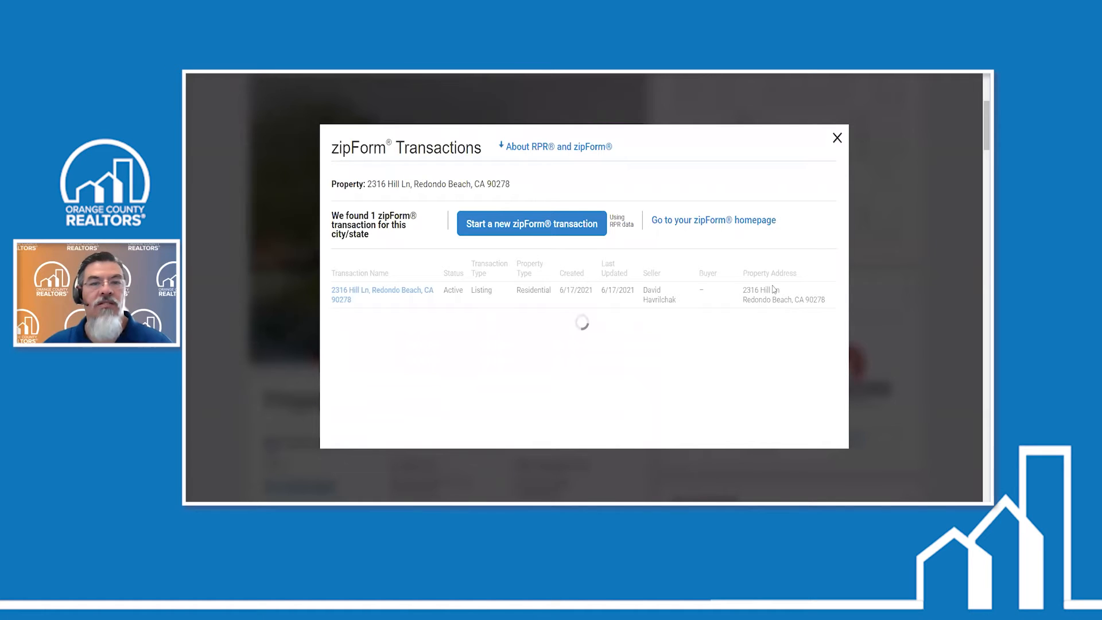
pyautogui.click(529, 230)
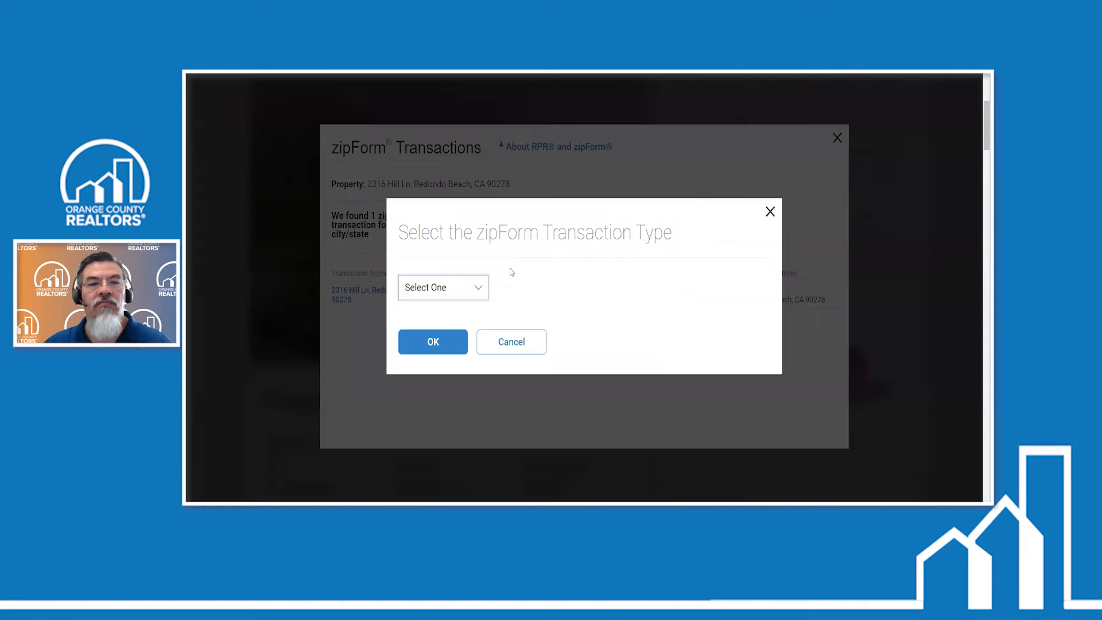
pyautogui.click(480, 288)
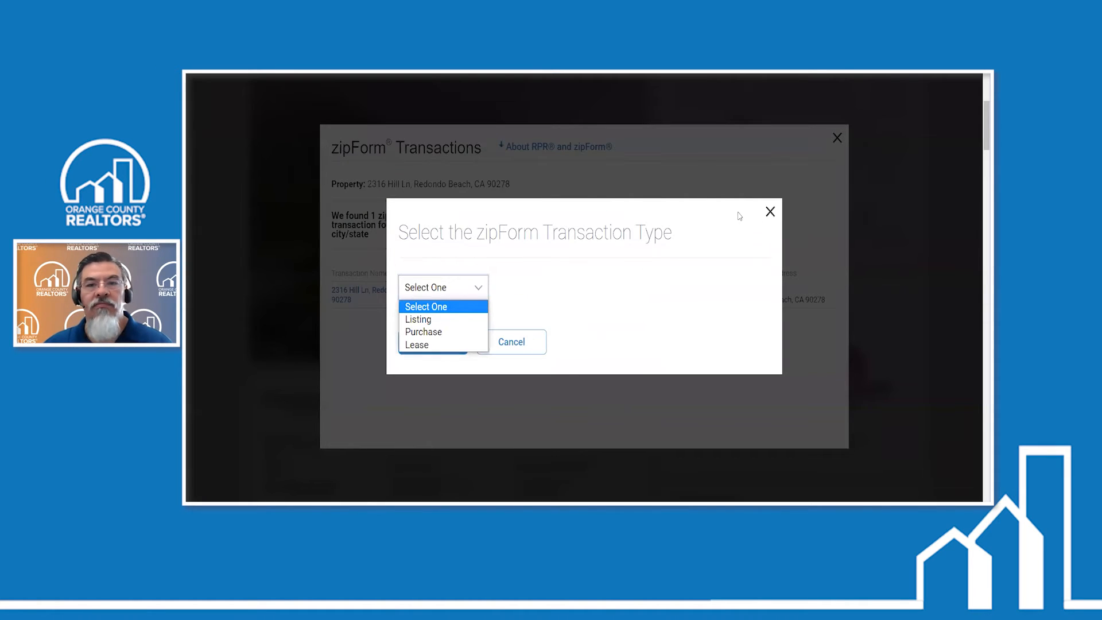
pyautogui.click(771, 213)
pyautogui.click(765, 211)
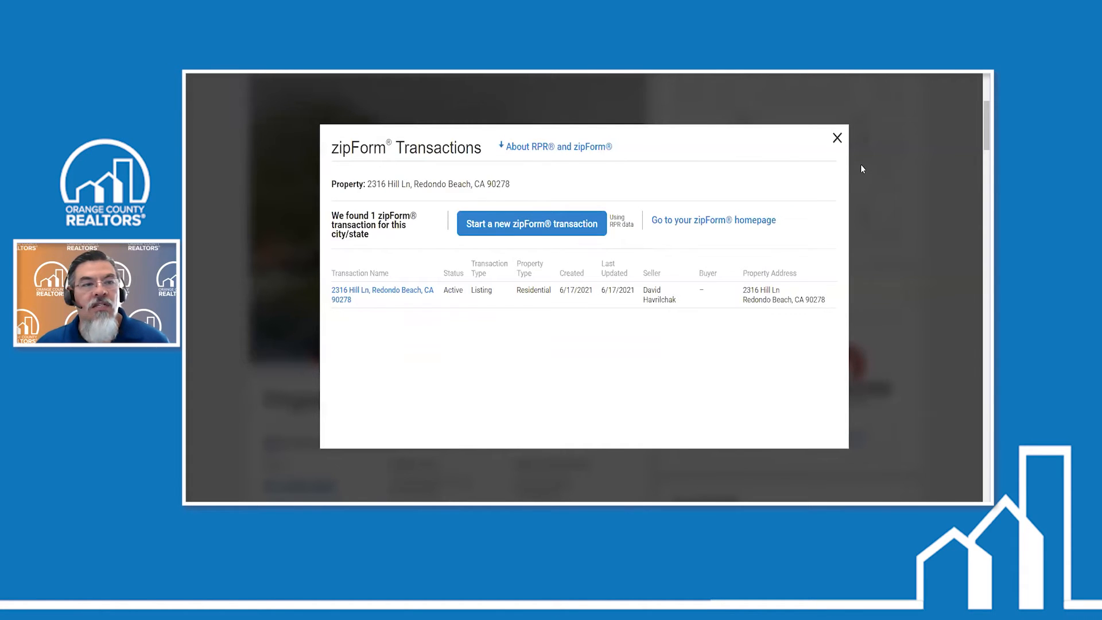
pyautogui.click(861, 168)
pyautogui.scroll(3, 218, 277)
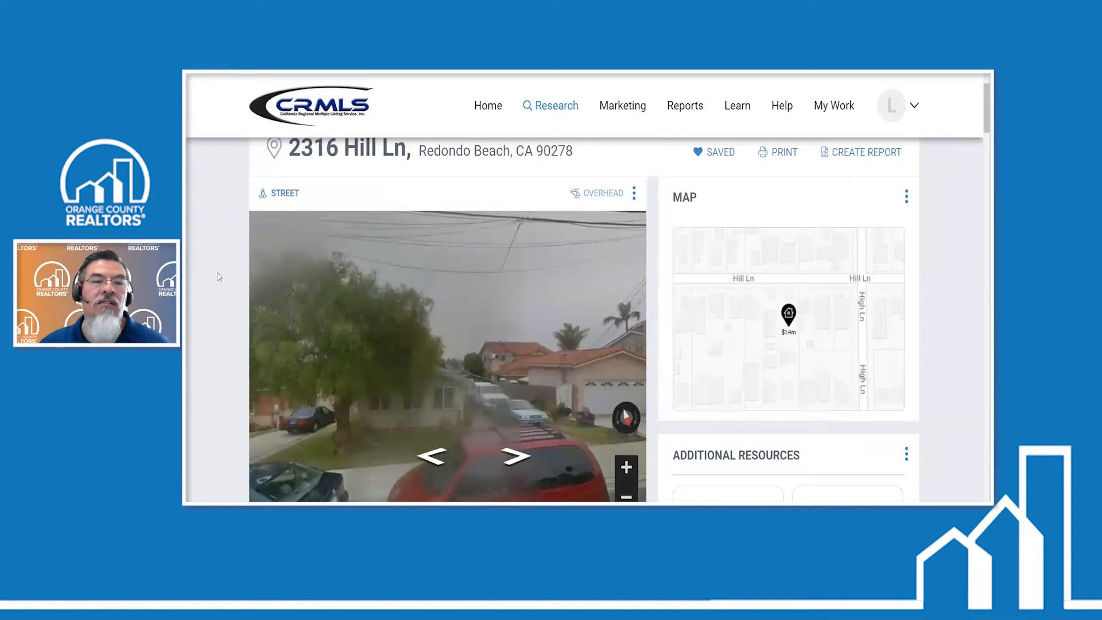
pyautogui.scroll(-1, 219, 277)
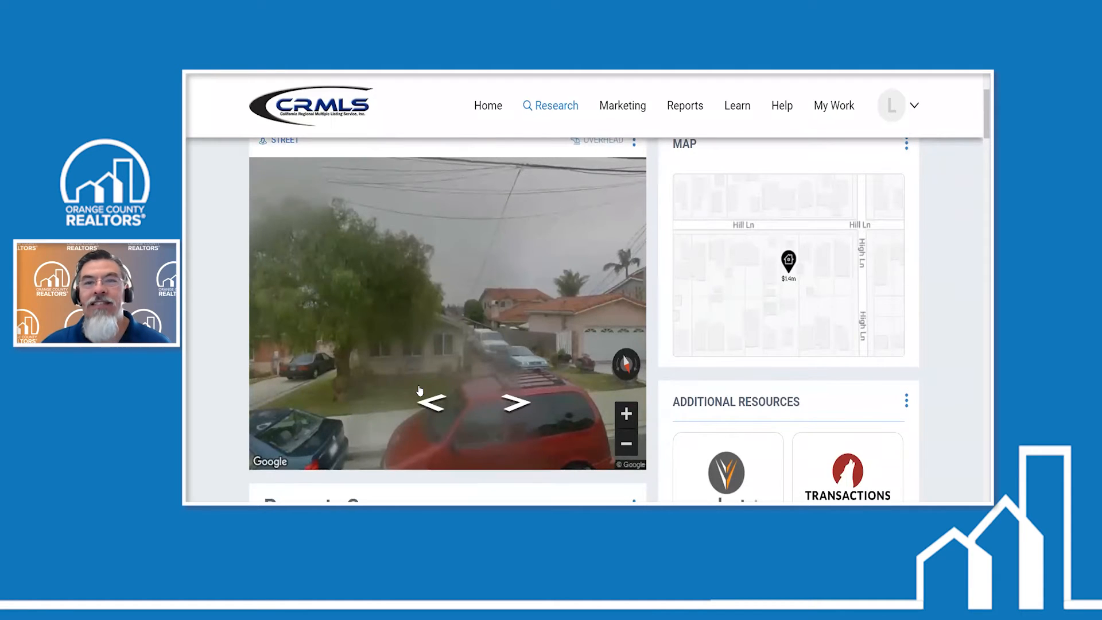
pyautogui.scroll(3, 419, 390)
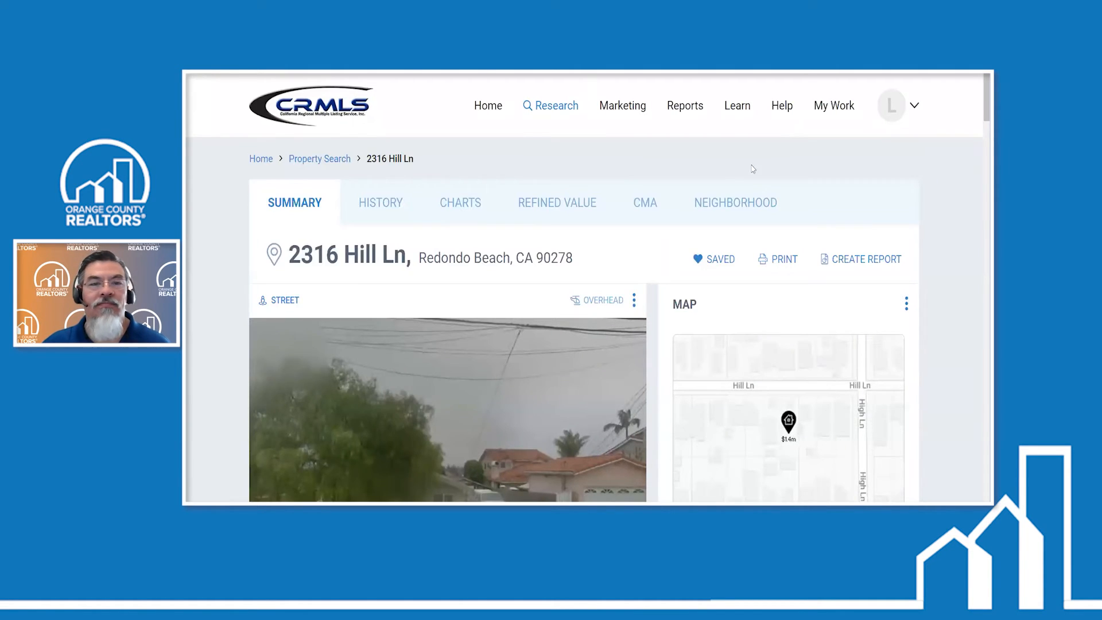
# - Switch to zipForm and open the Residential Listing Agreement from the new listing transaction's documents
pyautogui.hotkey('ctrl', 'shift', 'Tab')
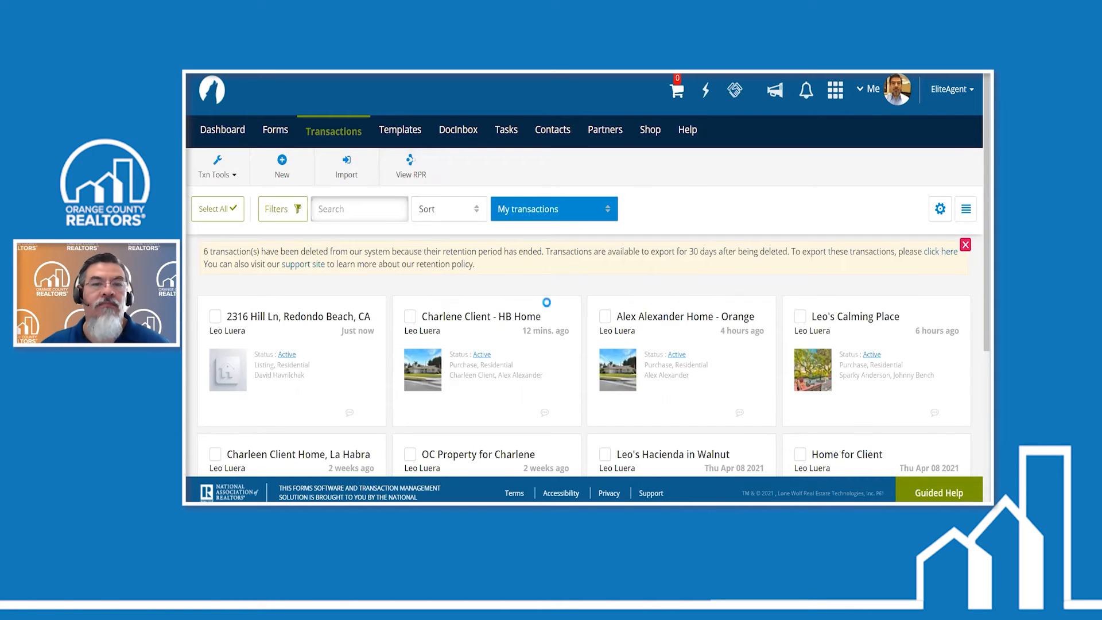
pyautogui.click(533, 176)
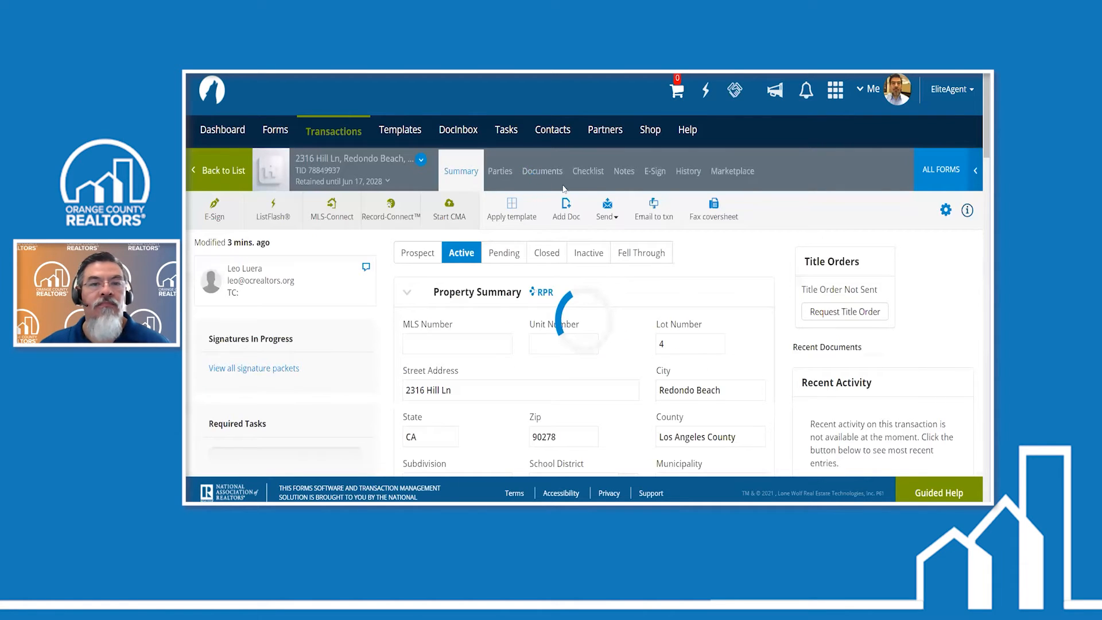
pyautogui.click(509, 343)
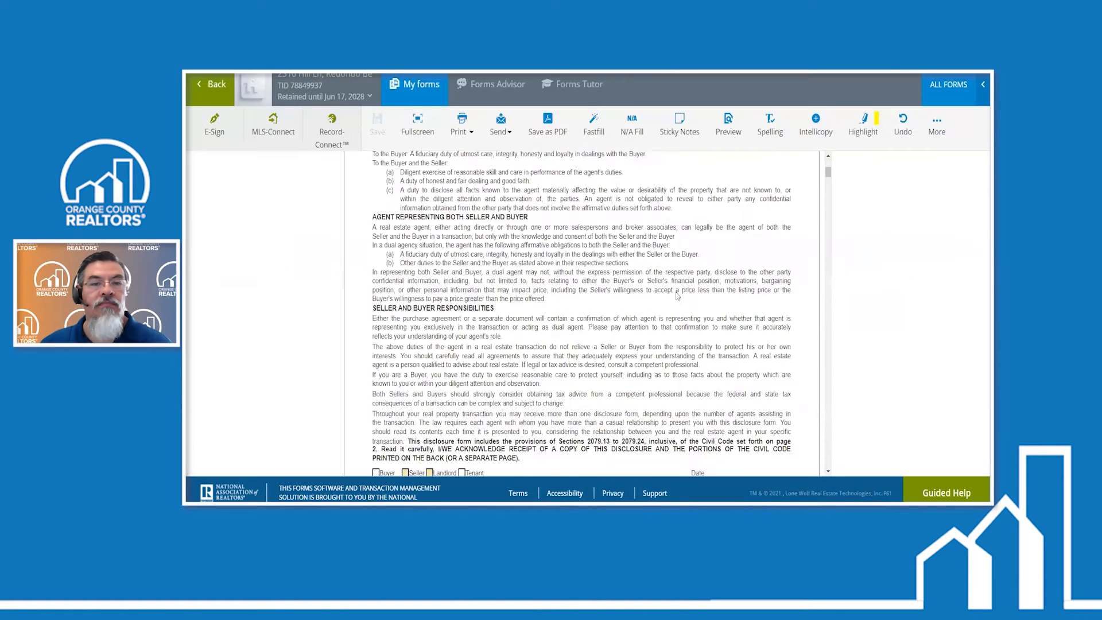
# - Examine the seller and property fields in the agency, fair housing, multiple representation and wire fraud disclosures at an enlarged view
pyautogui.scroll(-3, 676, 292)
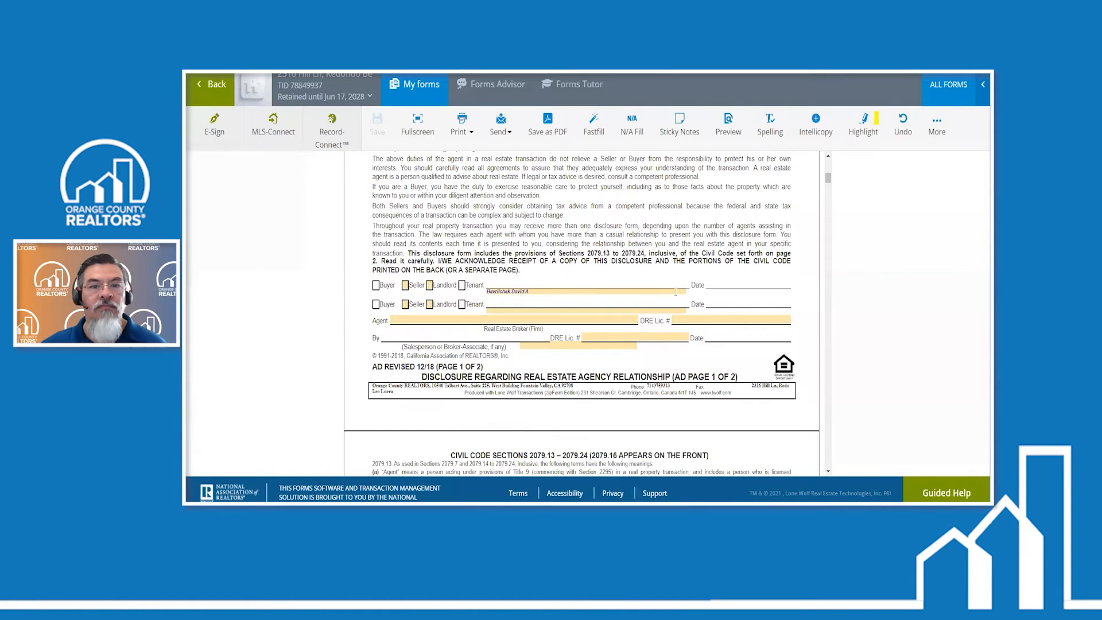
pyautogui.hotkey('ctrl', '+')
pyautogui.hotkey('ctrl', '+')
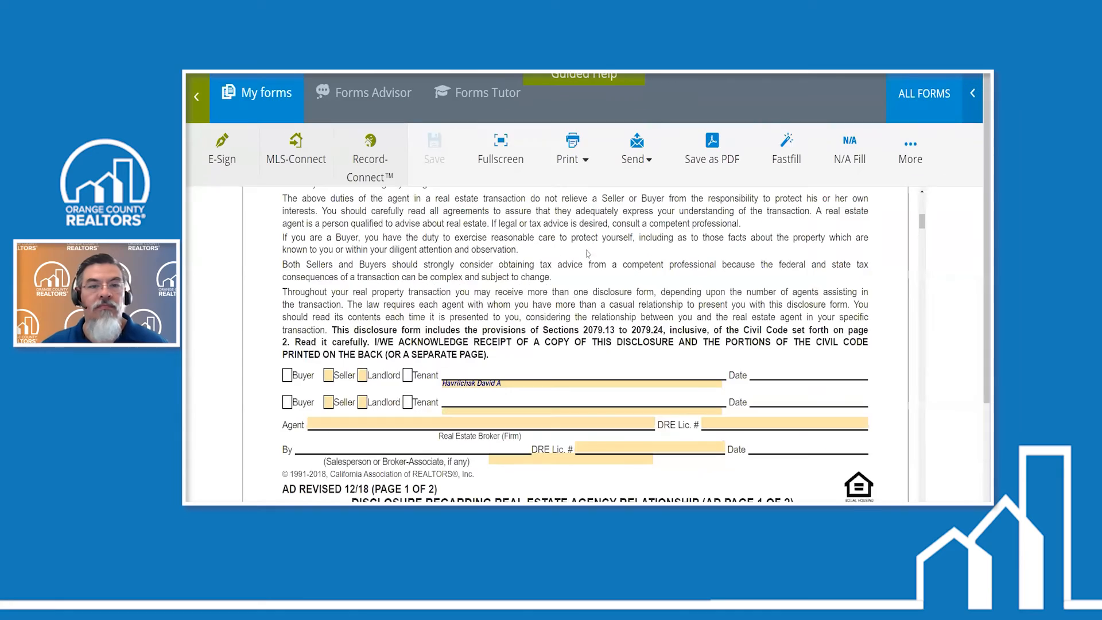
pyautogui.scroll(-3, 474, 247)
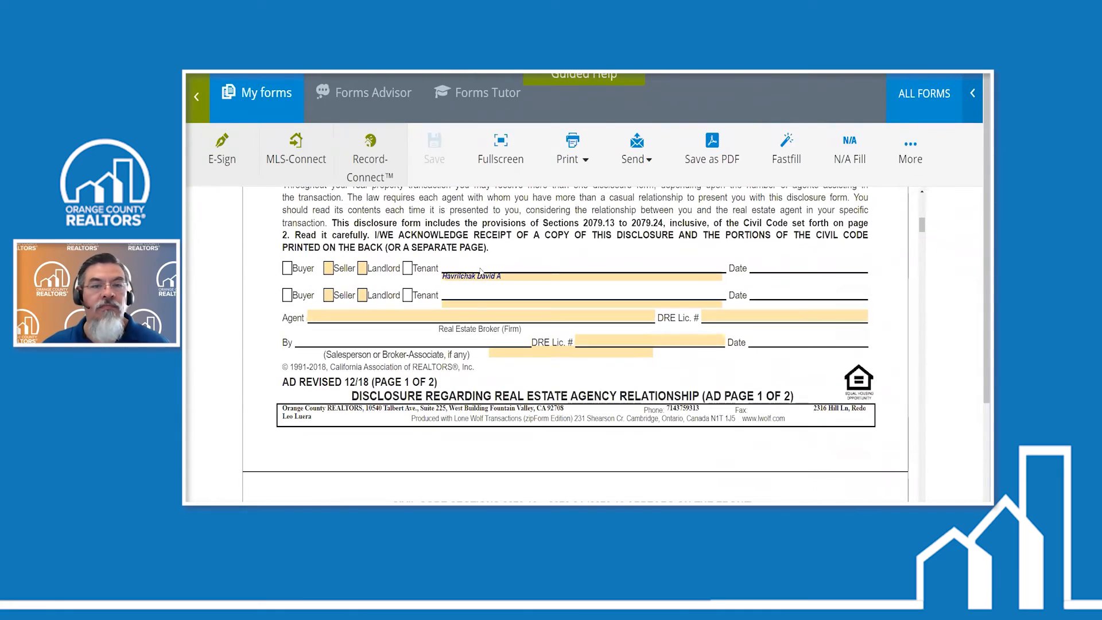
pyautogui.scroll(-2, 580, 272)
pyautogui.scroll(-10, 583, 272)
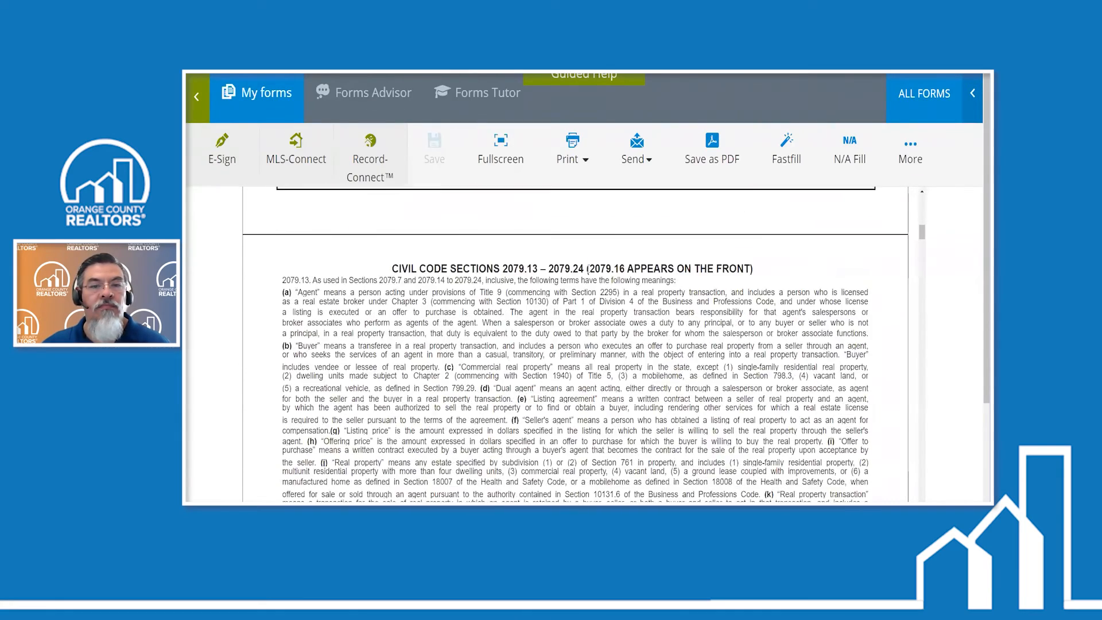
pyautogui.scroll(-8, 589, 269)
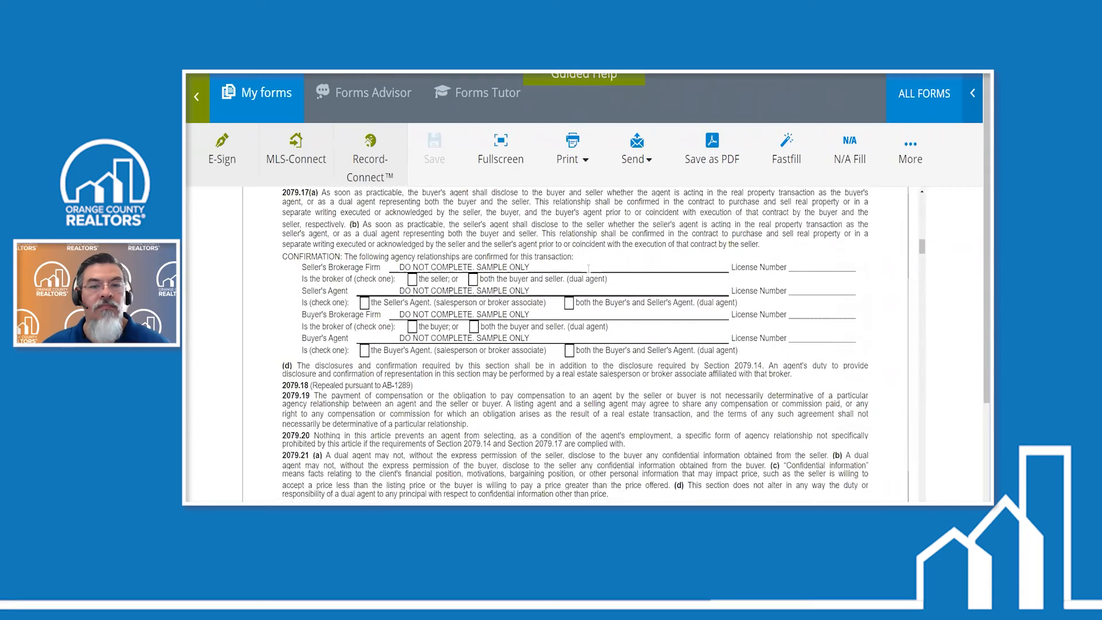
pyautogui.scroll(-8, 588, 269)
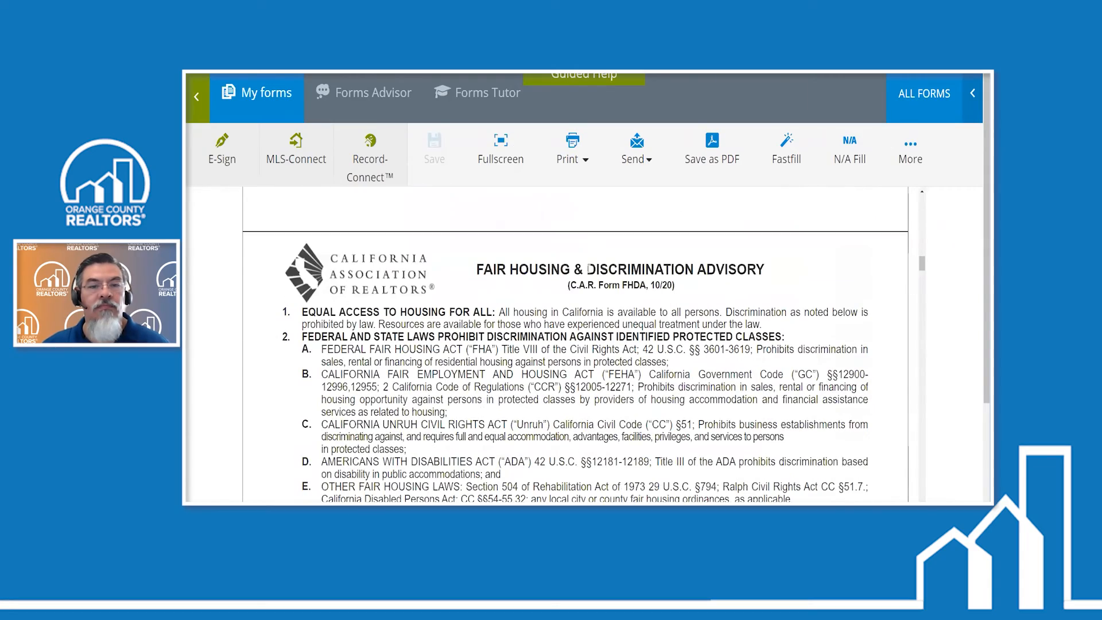
pyautogui.scroll(-20, 588, 269)
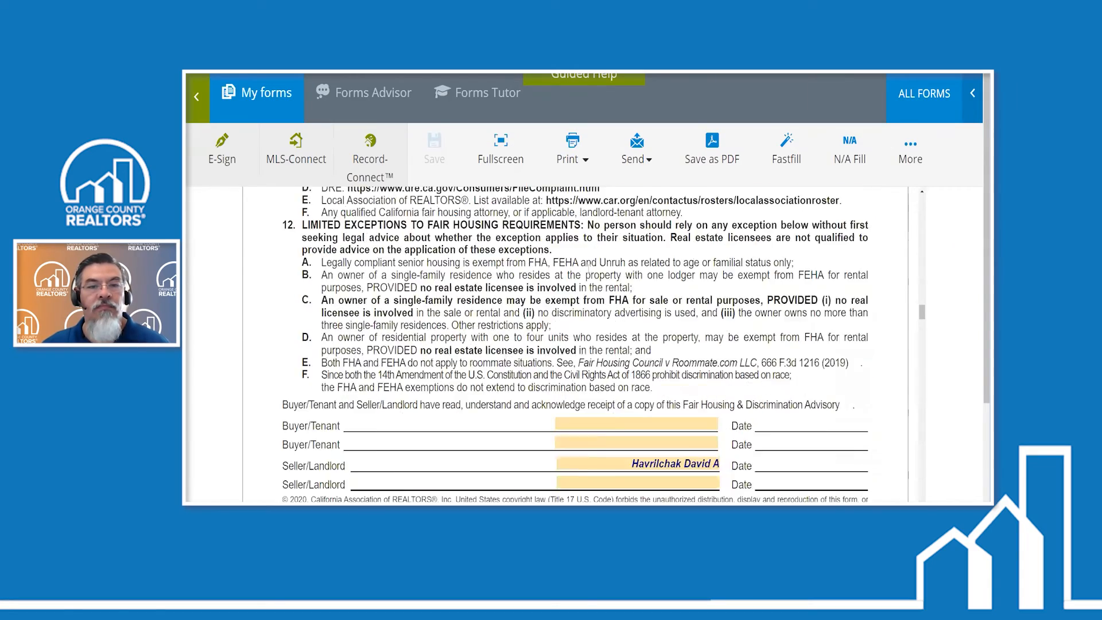
pyautogui.scroll(-10, 589, 269)
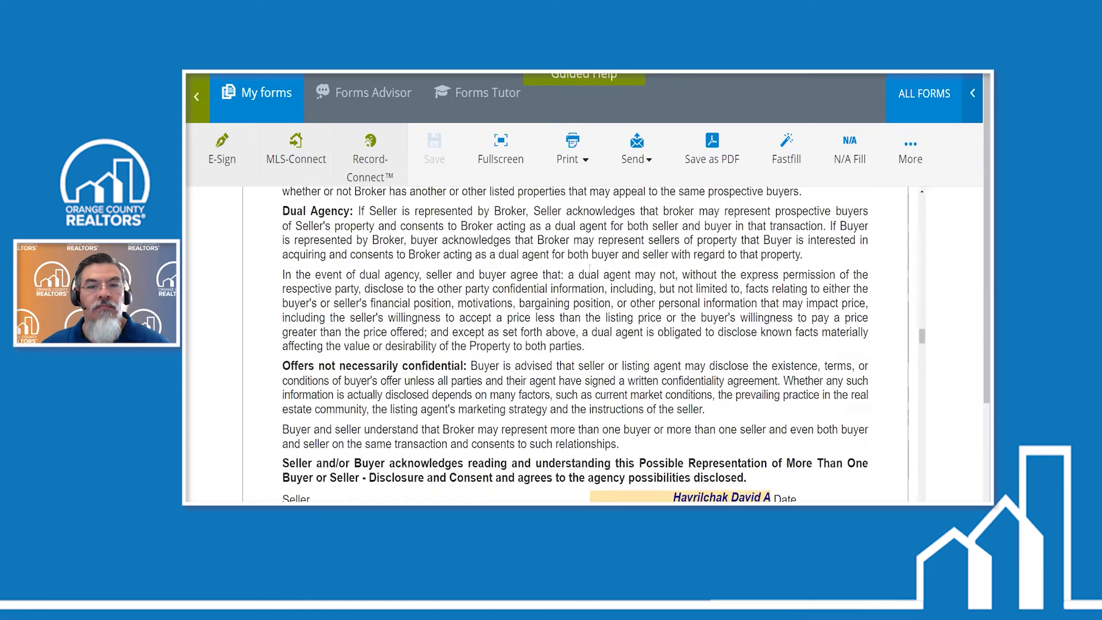
pyautogui.scroll(-8, 589, 268)
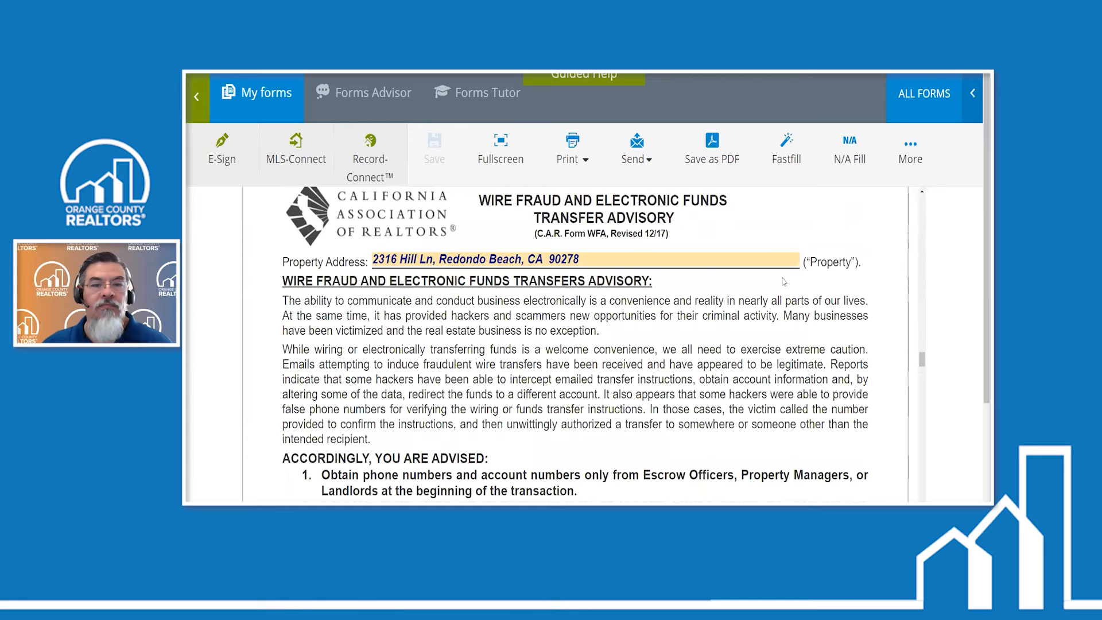
pyautogui.scroll(-10, 784, 281)
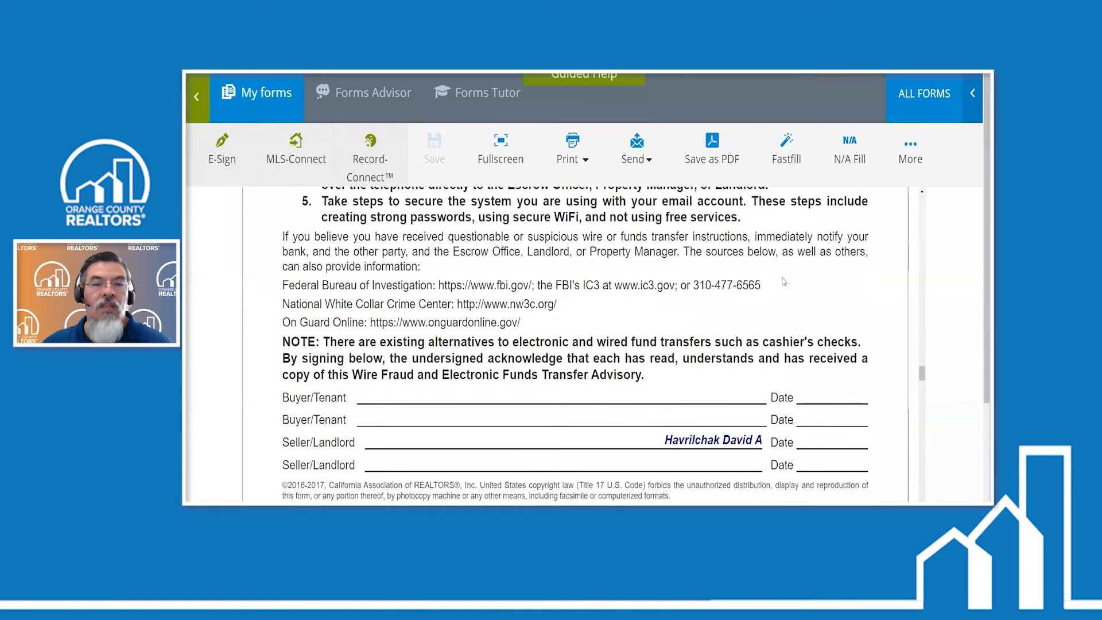
# - Examine the Residential Listing Agreement's seller, property, price, compensation and MLS sections, then return to the transactions list
pyautogui.scroll(-1, 783, 281)
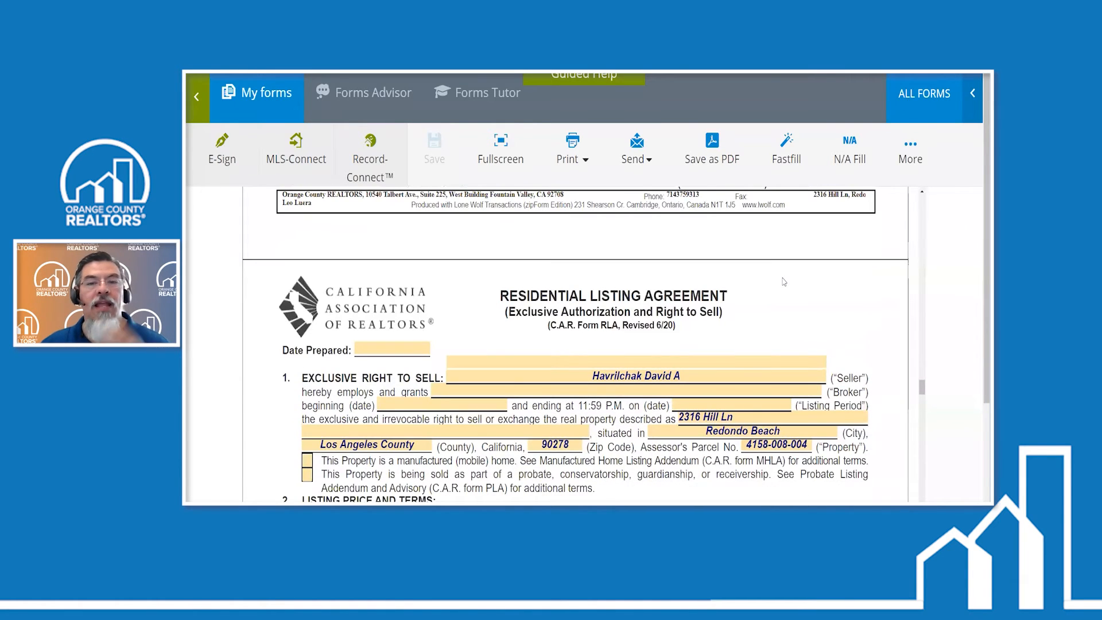
pyautogui.scroll(-2, 784, 281)
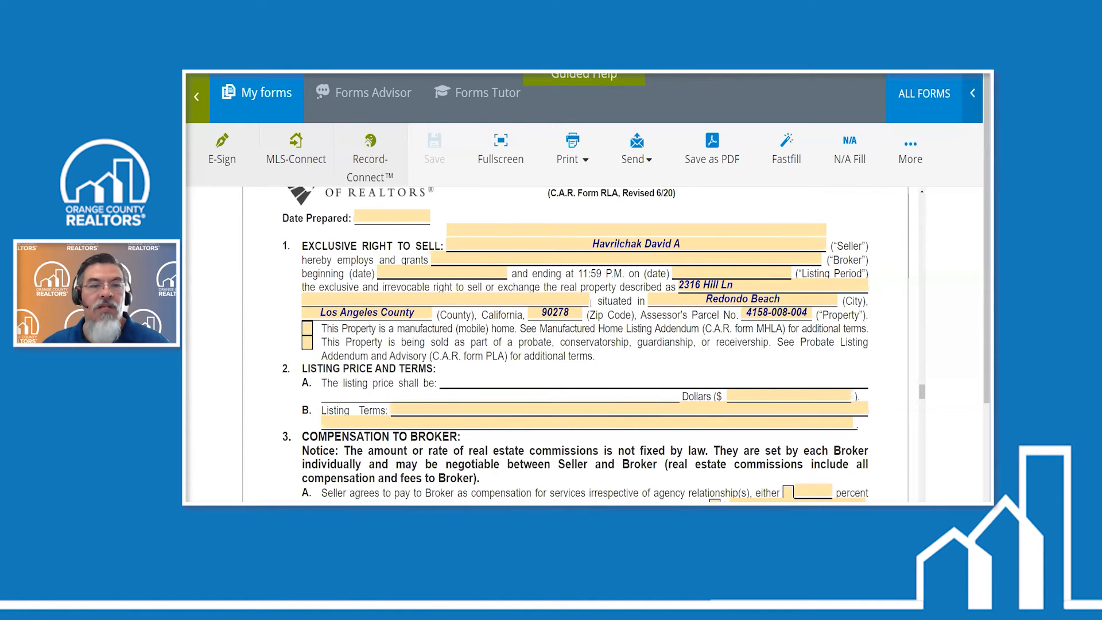
pyautogui.scroll(-3, 590, 303)
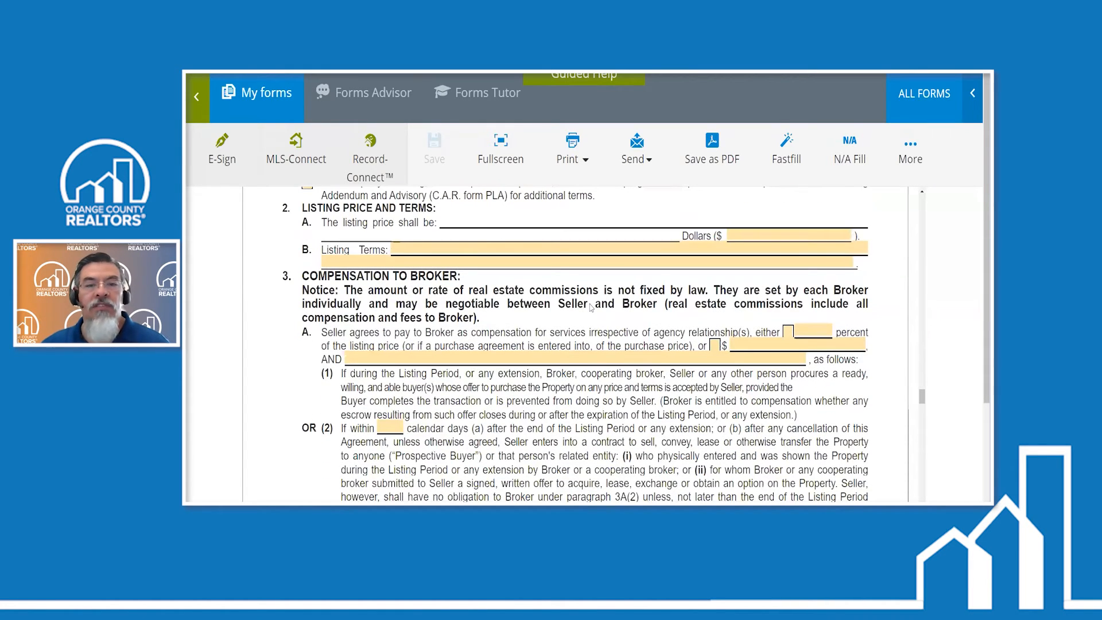
pyautogui.scroll(-10, 616, 309)
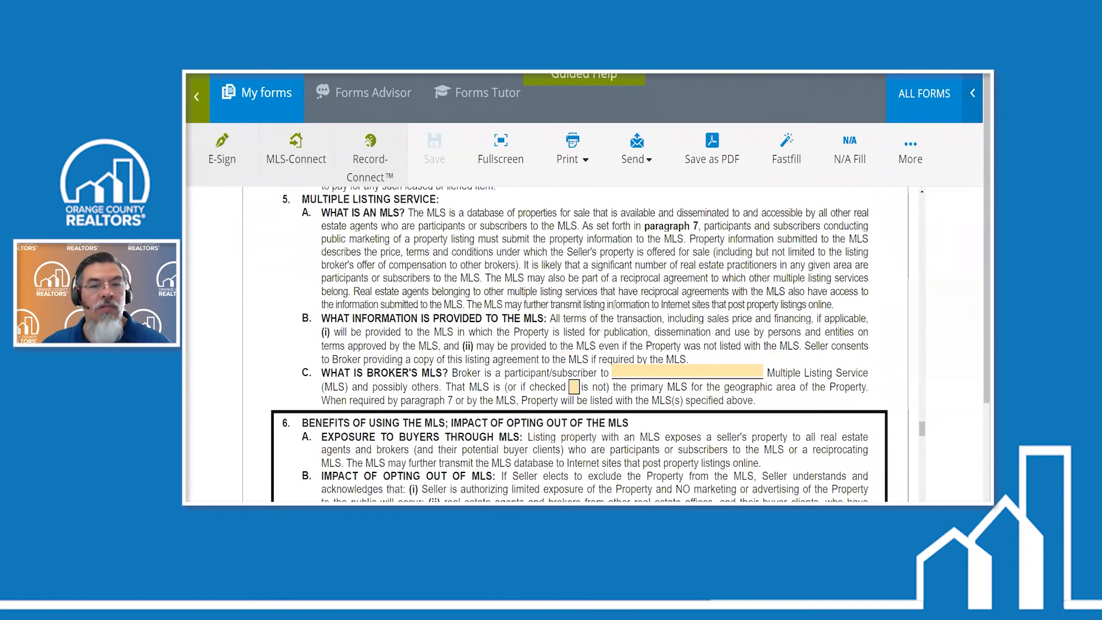
pyautogui.scroll(-8, 616, 308)
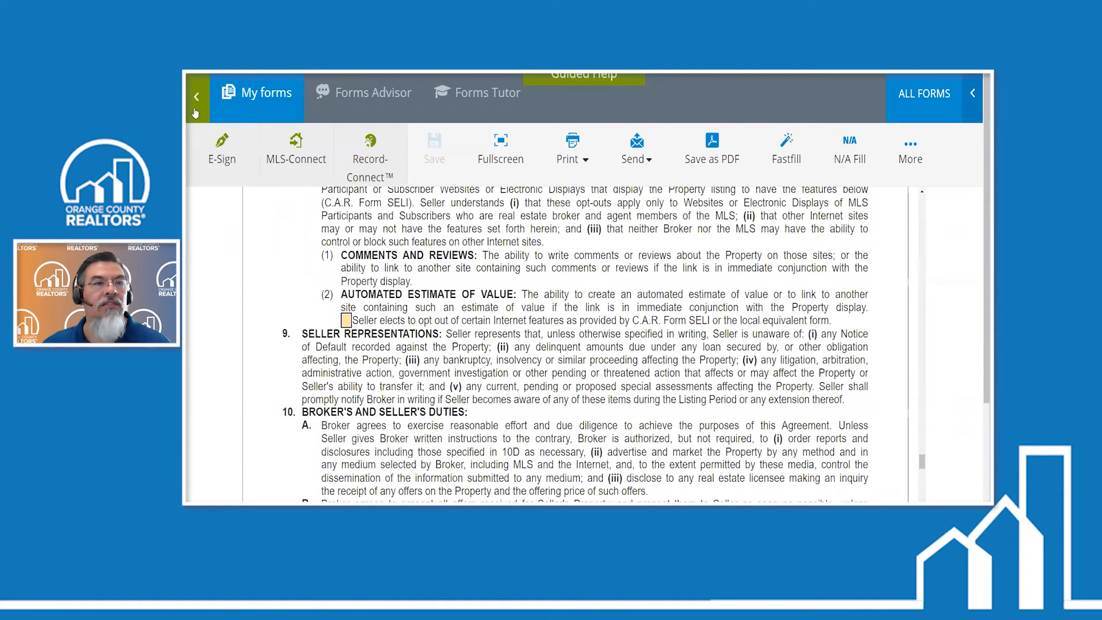
pyautogui.scroll(-6, 613, 306)
pyautogui.click(195, 109)
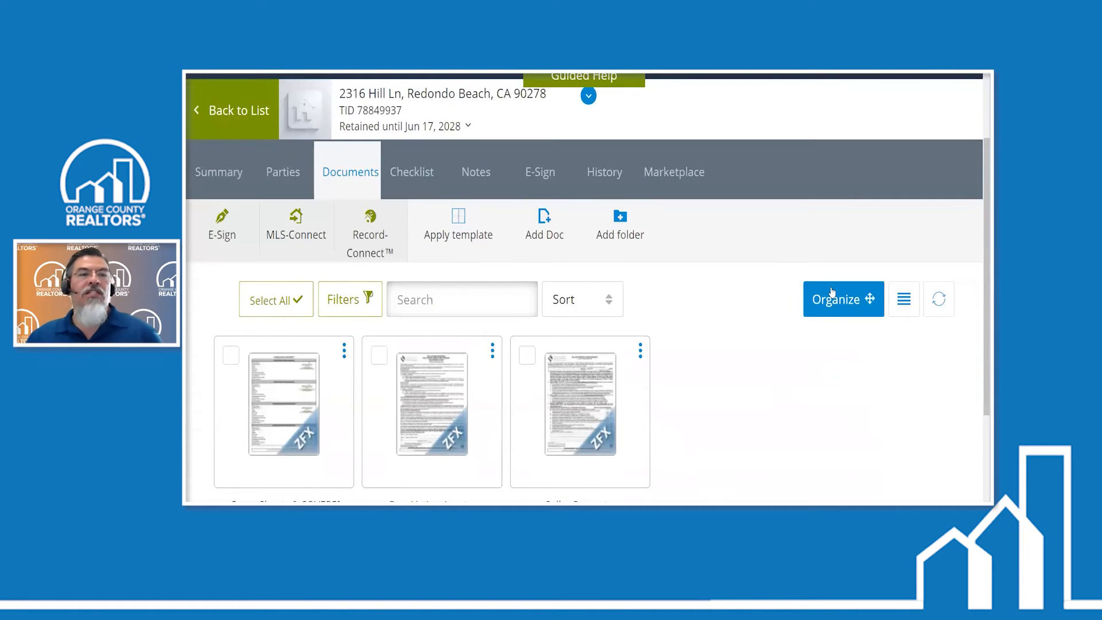
pyautogui.scroll(1, 202, 165)
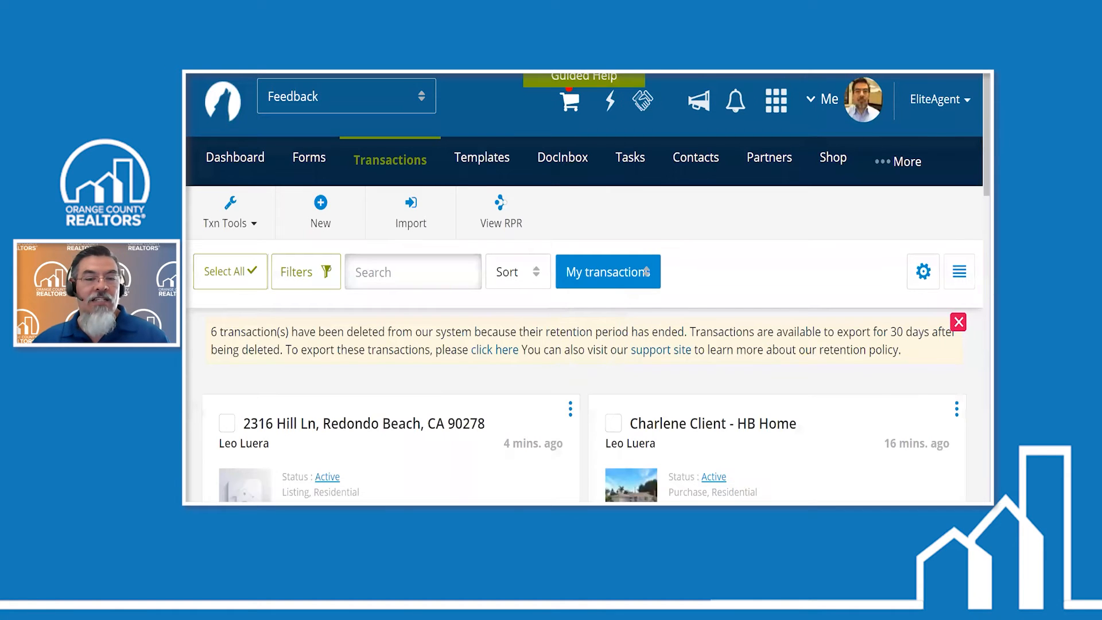
# - Switch to the PowerPoint presentation to review the Share Function slide, then return to the zipForm transactions list
pyautogui.moveTo(463, 503)
pyautogui.click(527, 480)
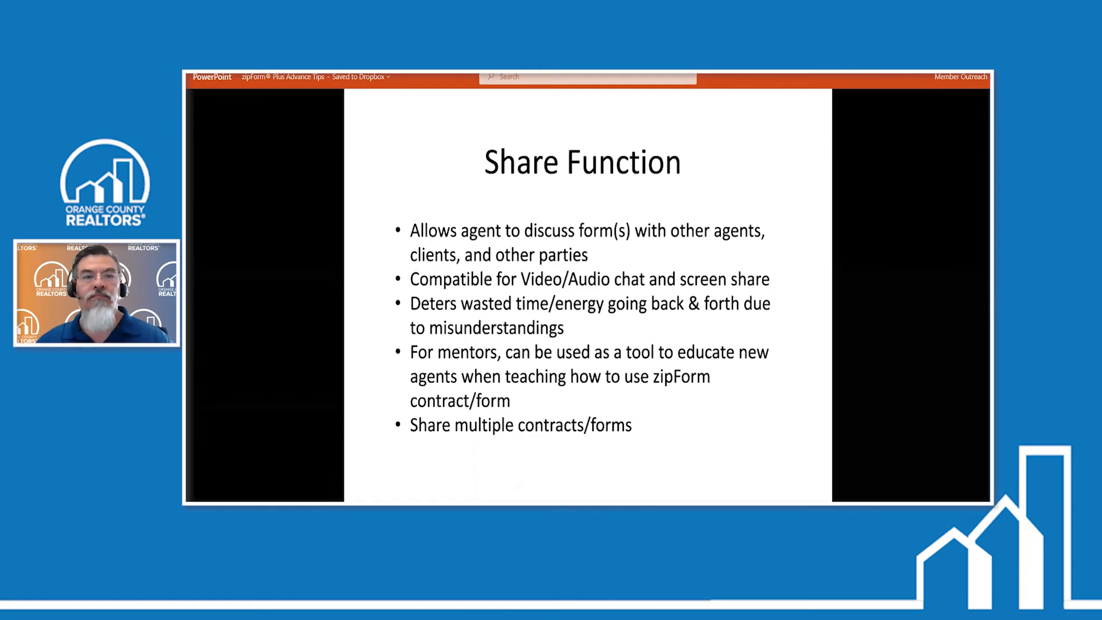
pyautogui.hotkey('alt', 'Tab')
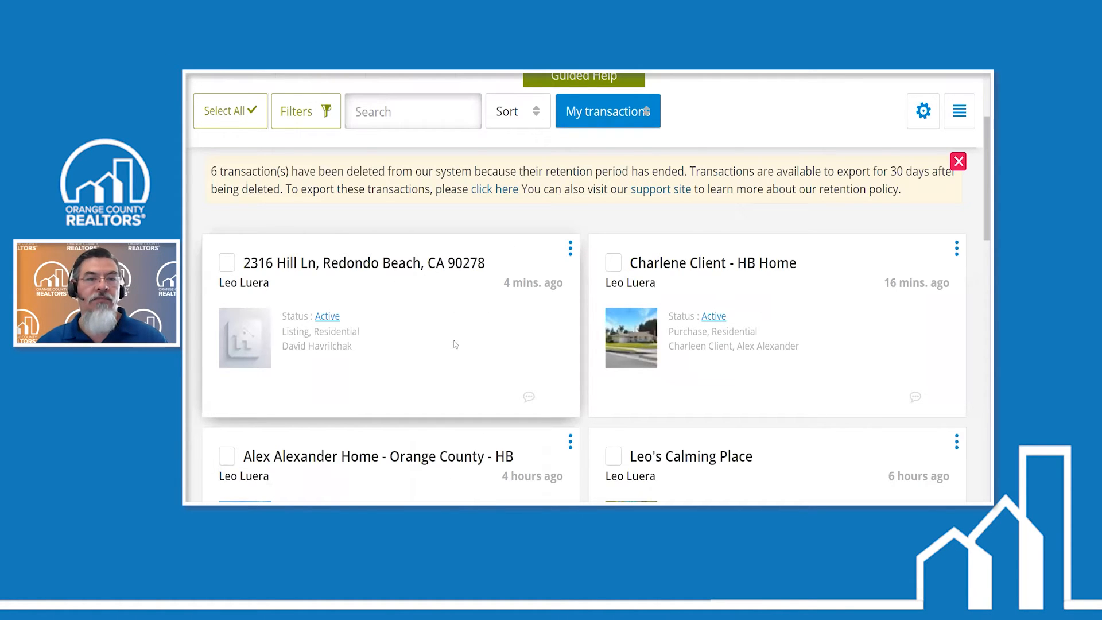
# - Reopen the new listing transaction, check its documents, and open its parties at a slightly reduced page zoom
pyautogui.click(445, 354)
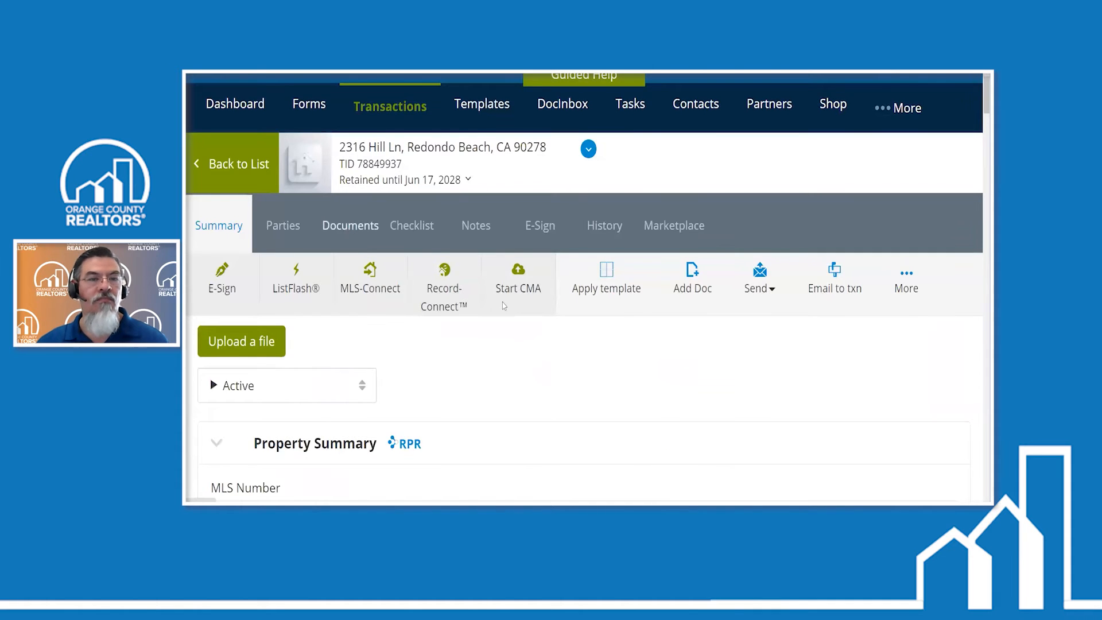
pyautogui.click(345, 227)
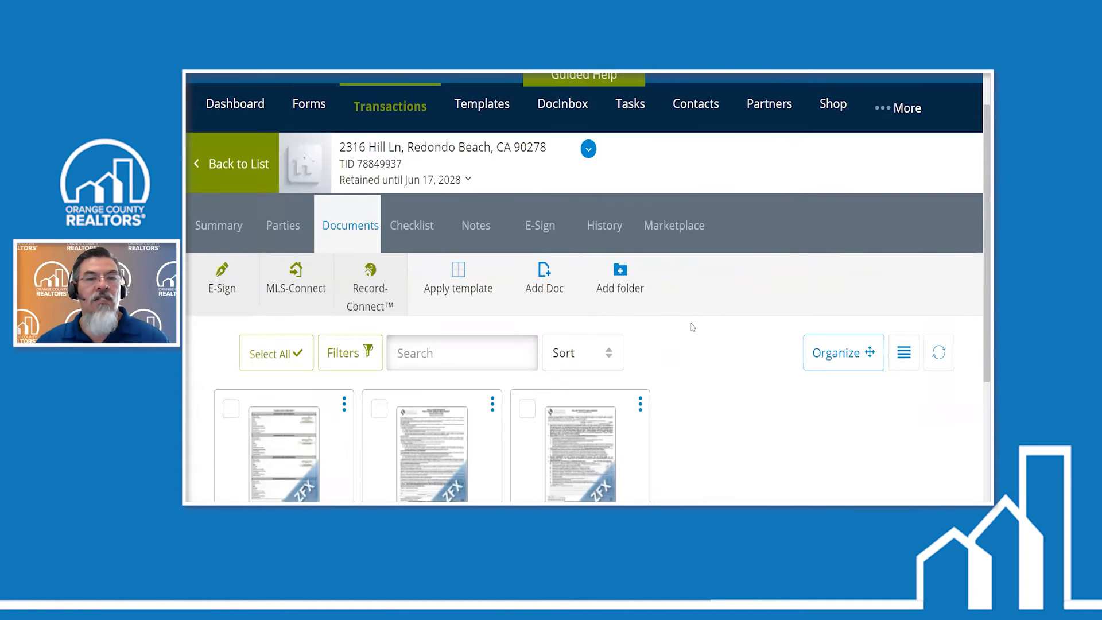
pyautogui.scroll(-1, 692, 327)
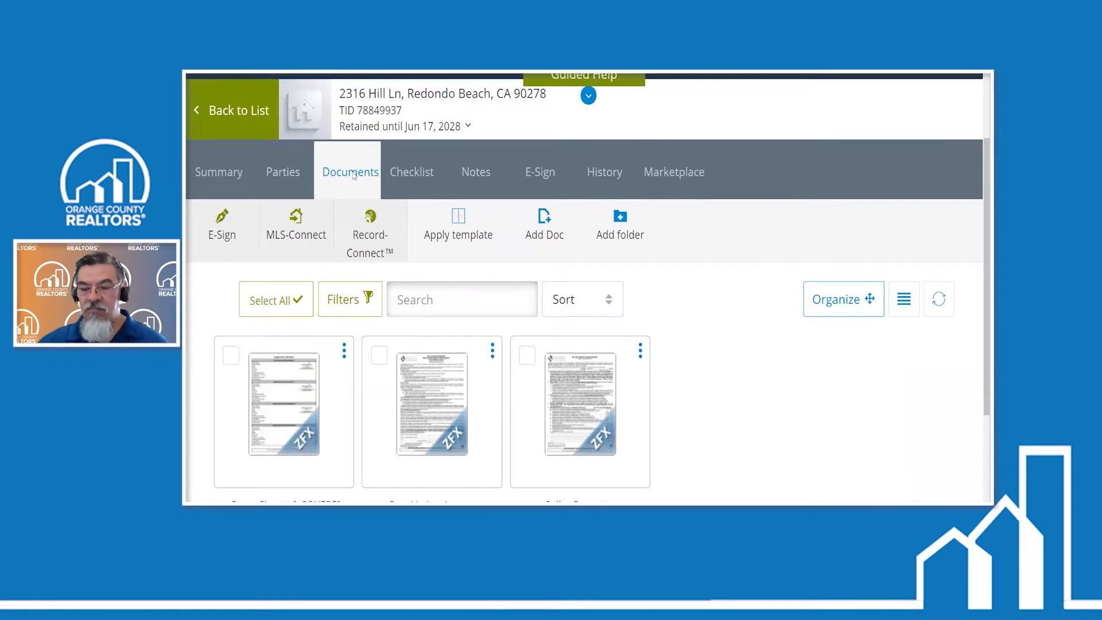
pyautogui.hotkey('ctrl', '-')
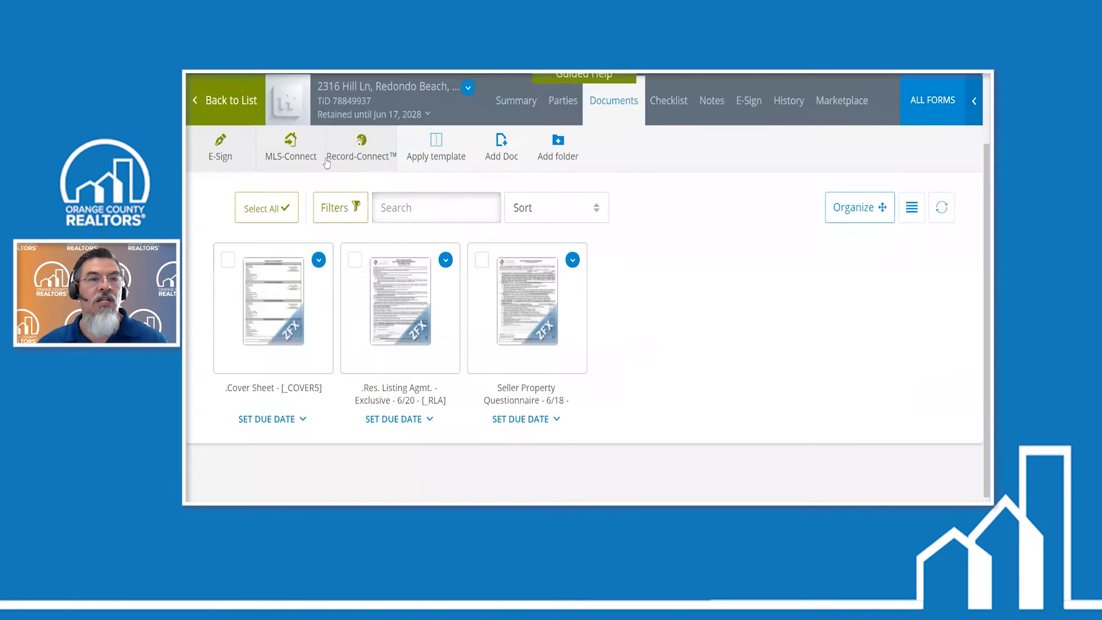
pyautogui.scroll(2, 375, 161)
pyautogui.click(563, 192)
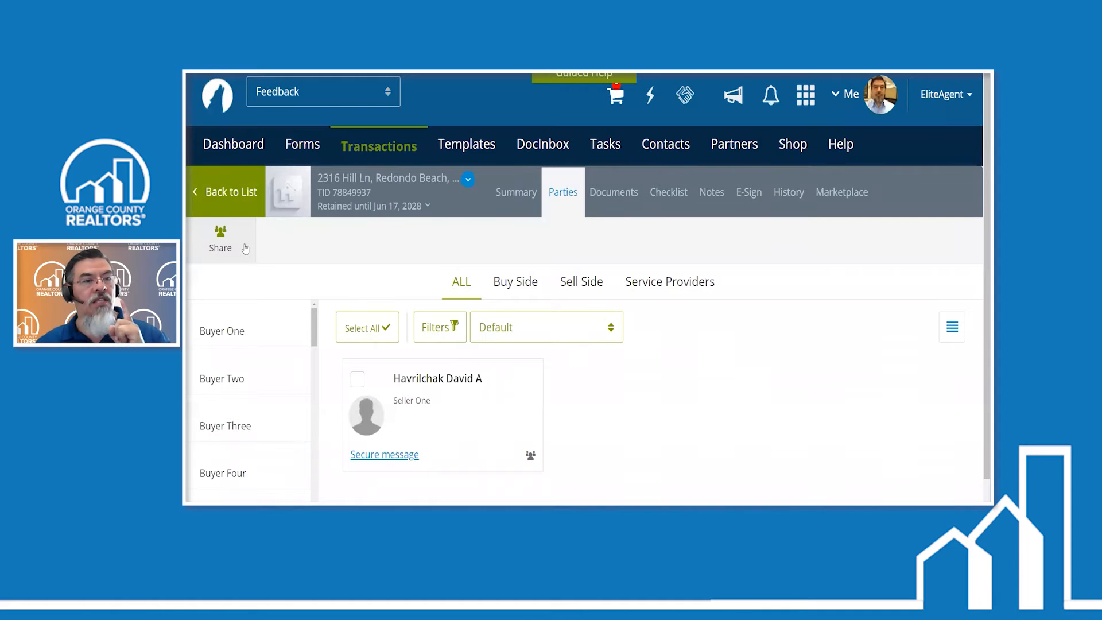
# - Open the sharing permissions for the Seller One party and allow editing forms and uploading documents
pyautogui.scroll(-1, 245, 248)
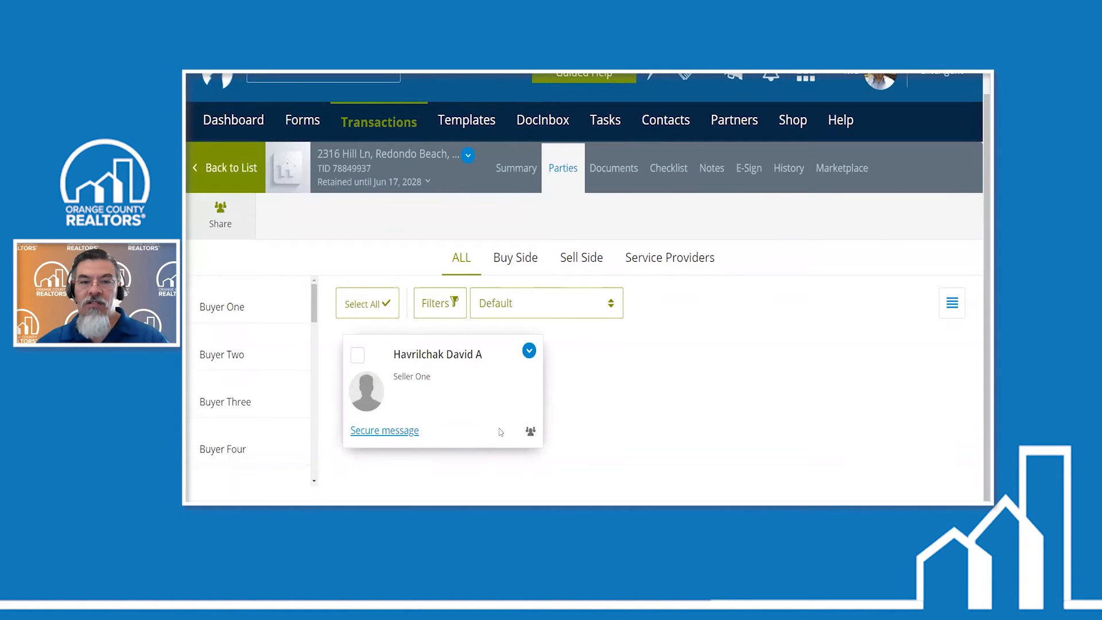
pyautogui.click(531, 433)
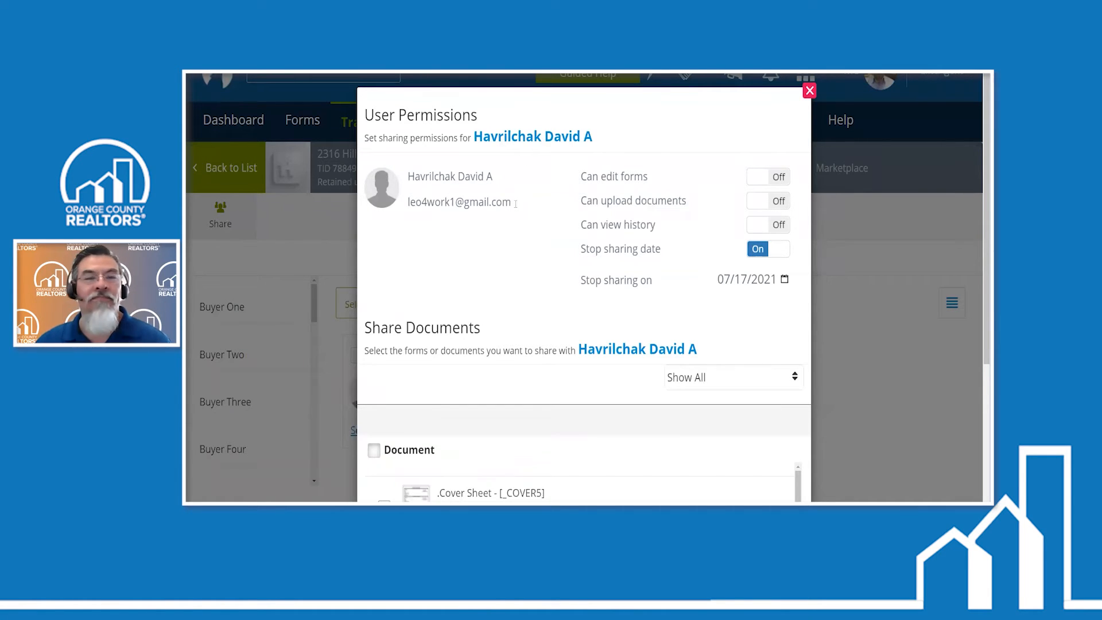
pyautogui.scroll(-2, 518, 205)
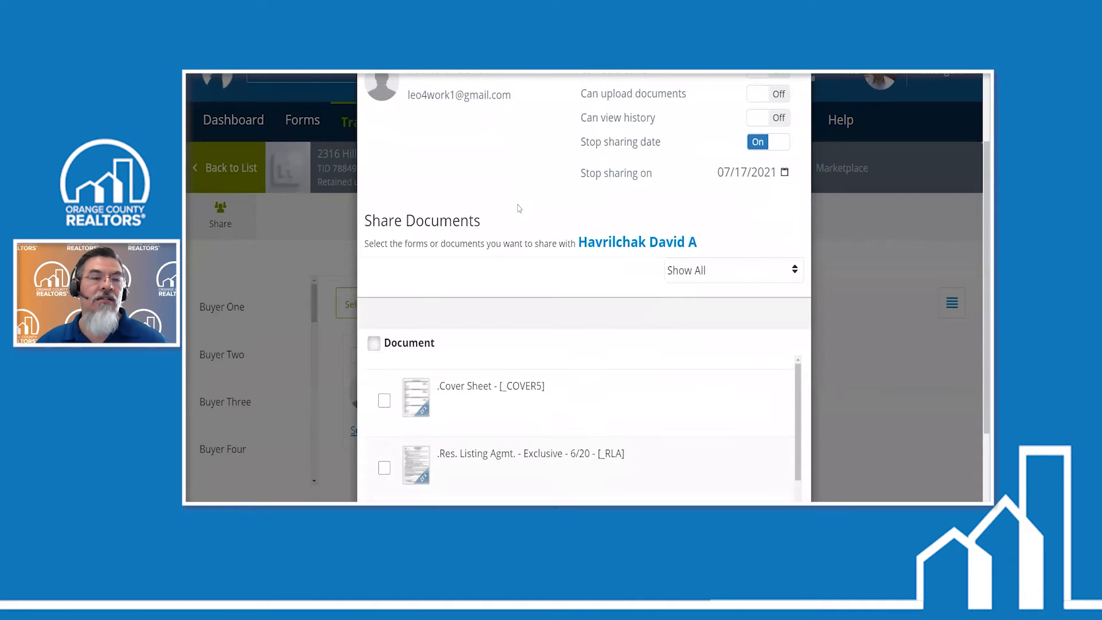
pyautogui.scroll(2, 519, 208)
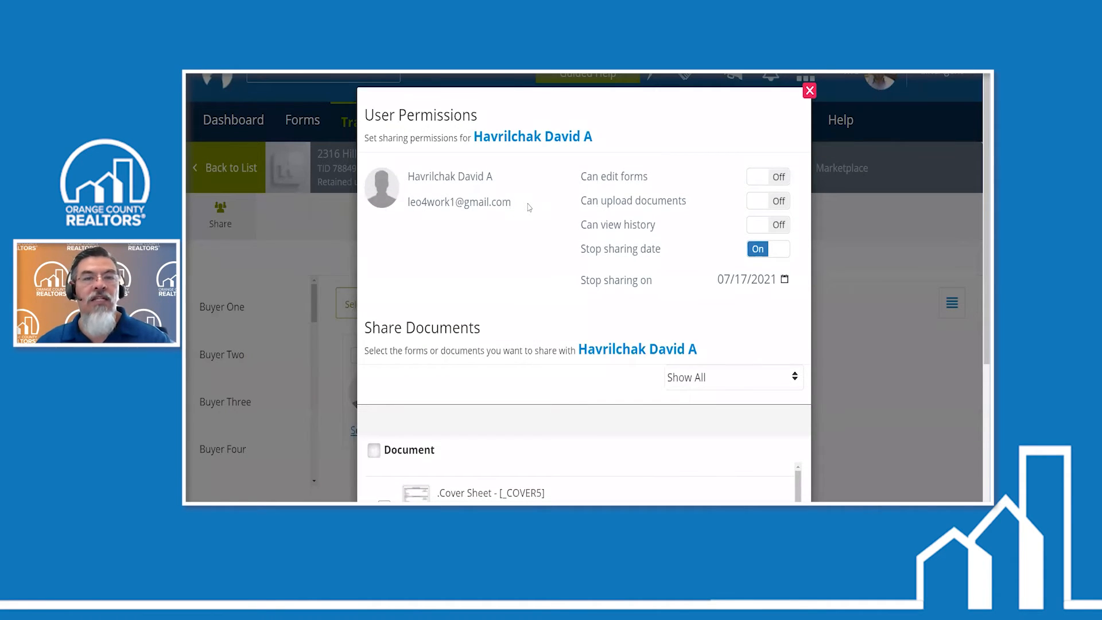
pyautogui.click(762, 180)
pyautogui.click(759, 203)
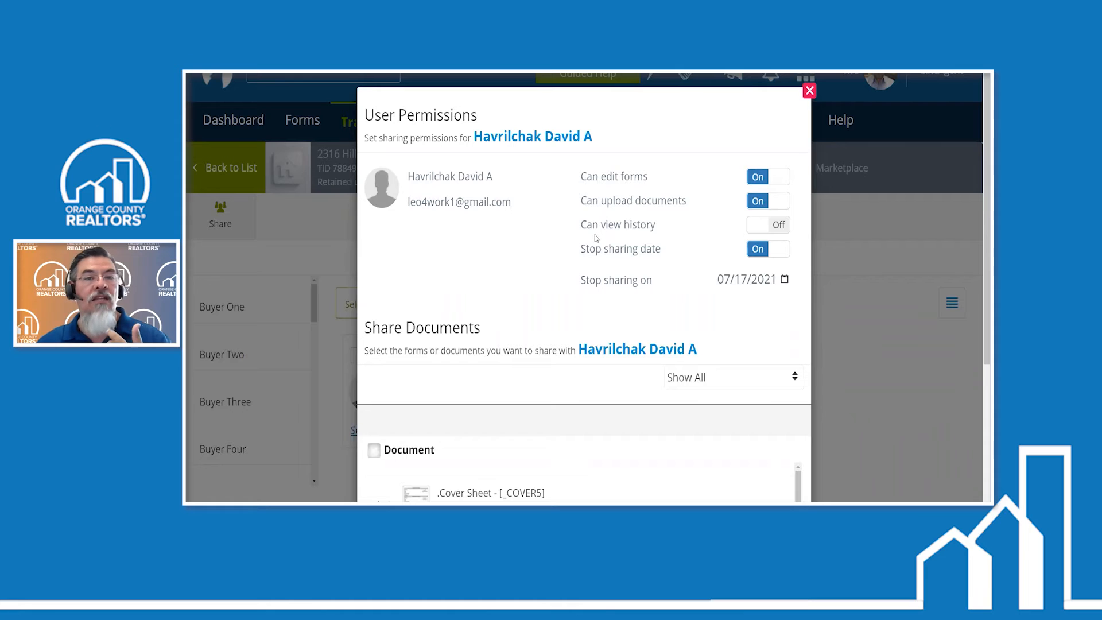
# - Set the seller's stop sharing date to 06/20/2021
pyautogui.click(732, 281)
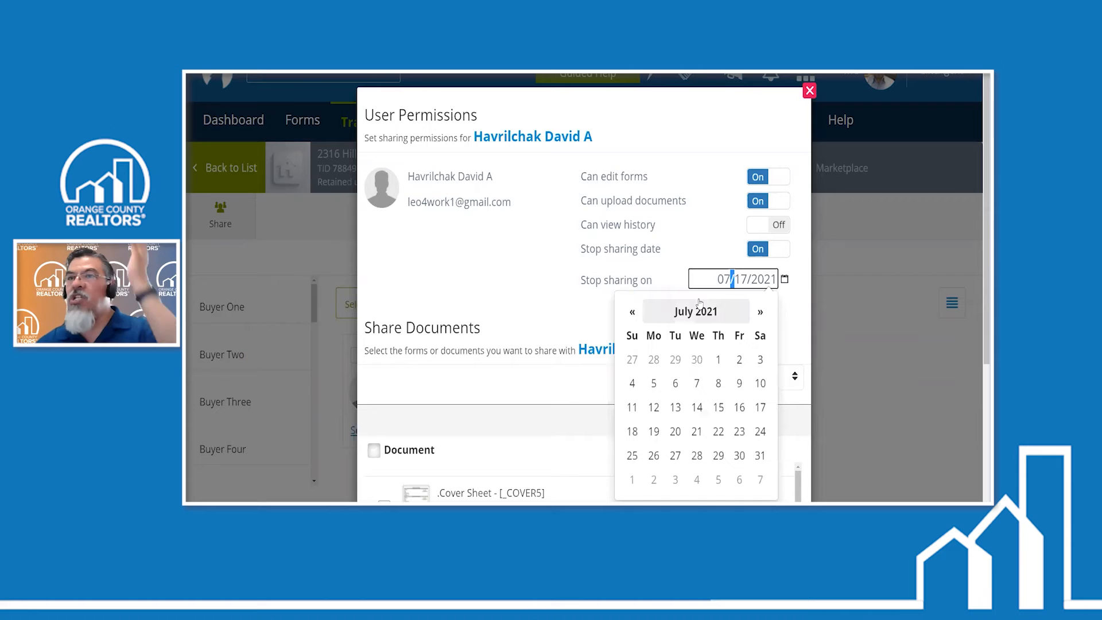
pyautogui.click(639, 314)
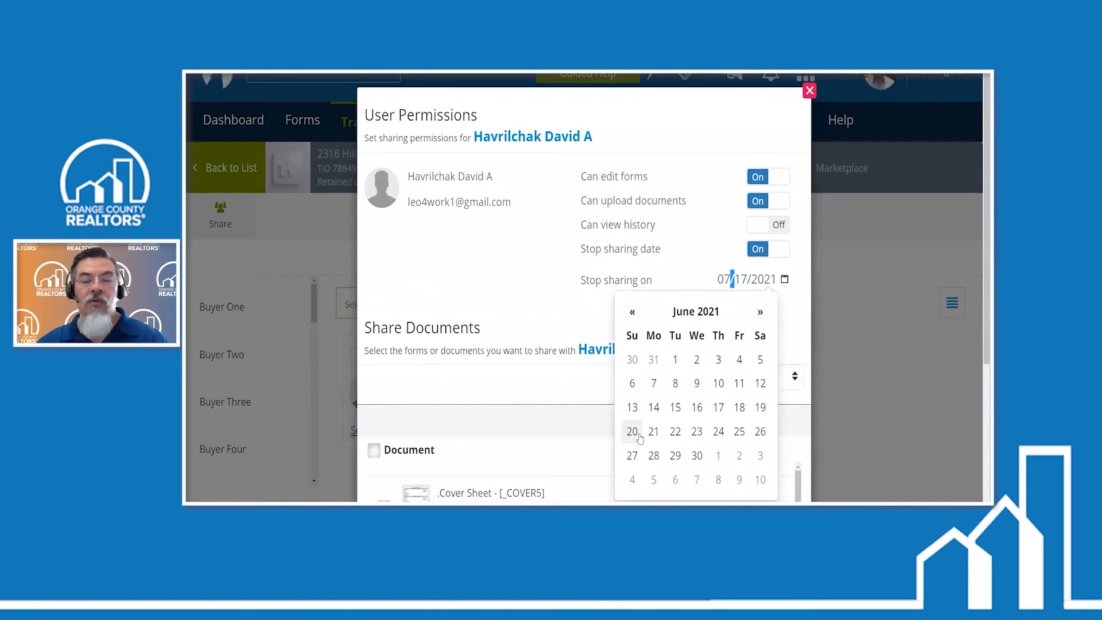
pyautogui.click(632, 432)
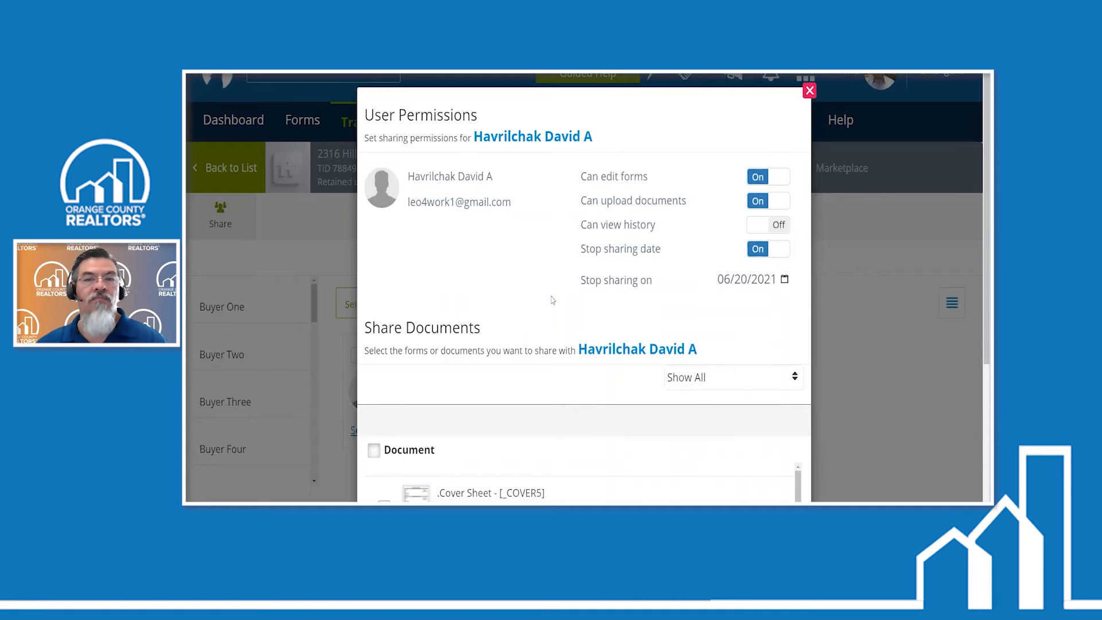
# - Change the seller's stop sharing date to 06/22/2021
pyautogui.scroll(-2, 552, 300)
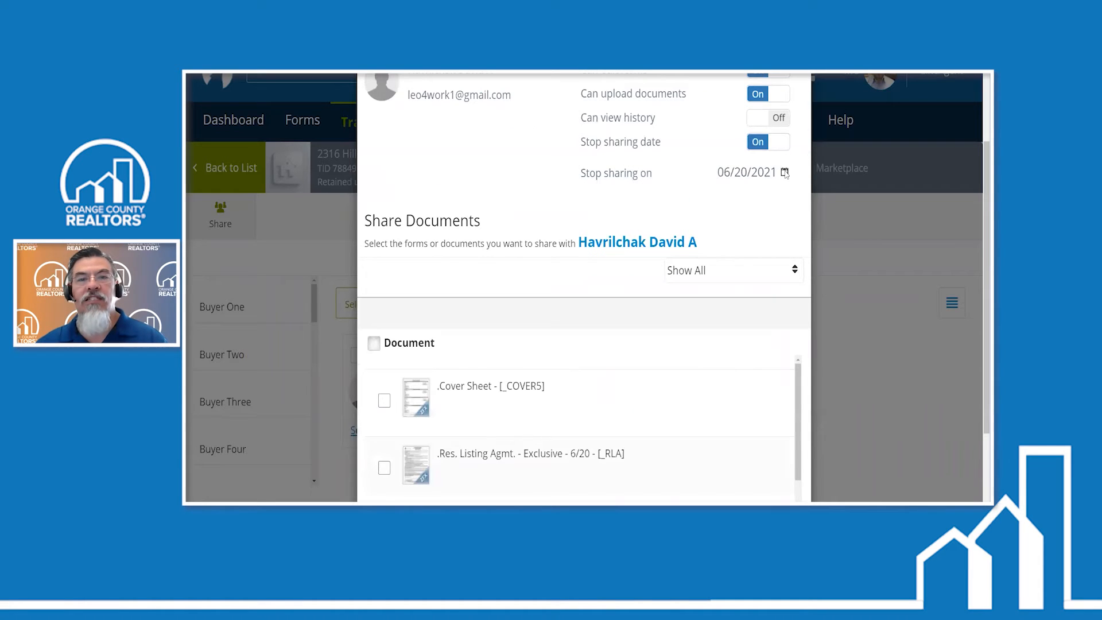
pyautogui.click(785, 172)
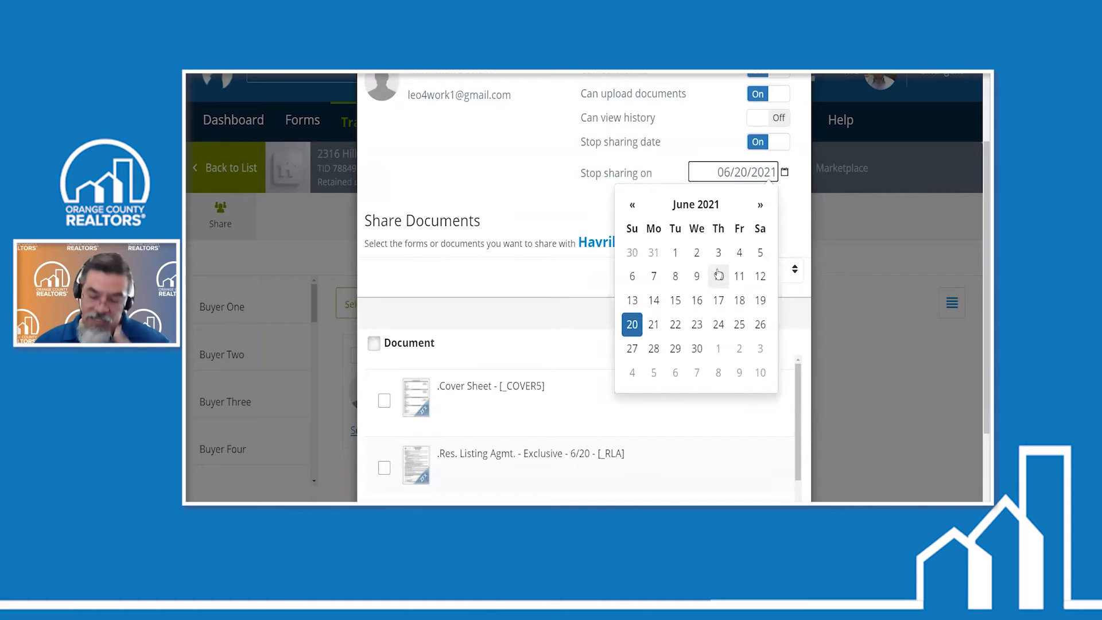
pyautogui.click(540, 217)
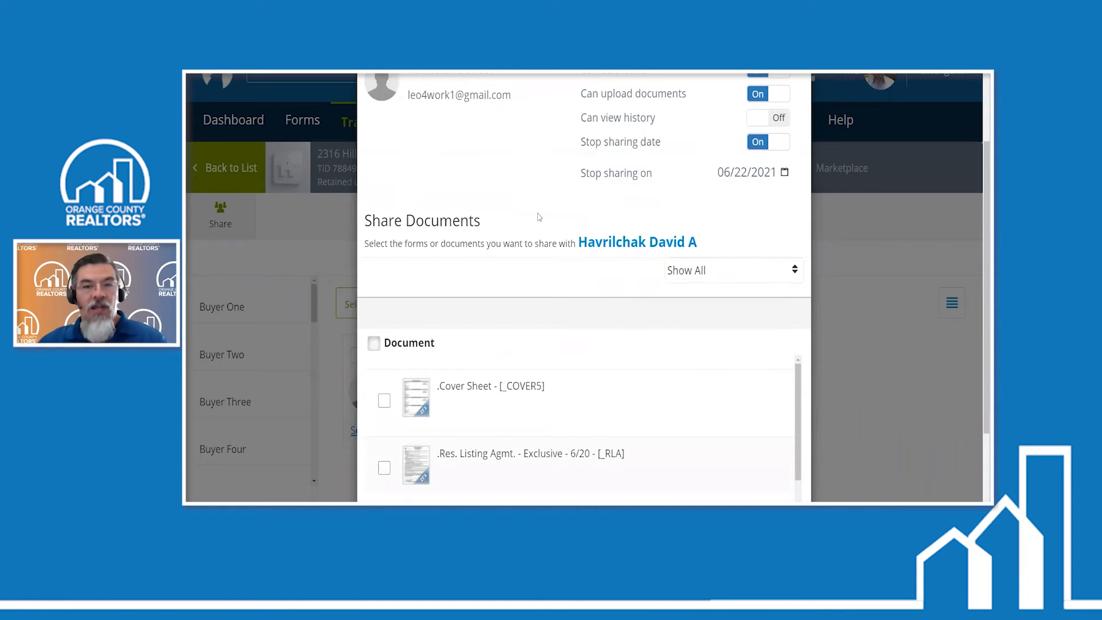
# - Share the Seller Property Questionnaire with the seller, save the sharing settings and send the collaboration invitation without an added message
pyautogui.scroll(-3, 569, 235)
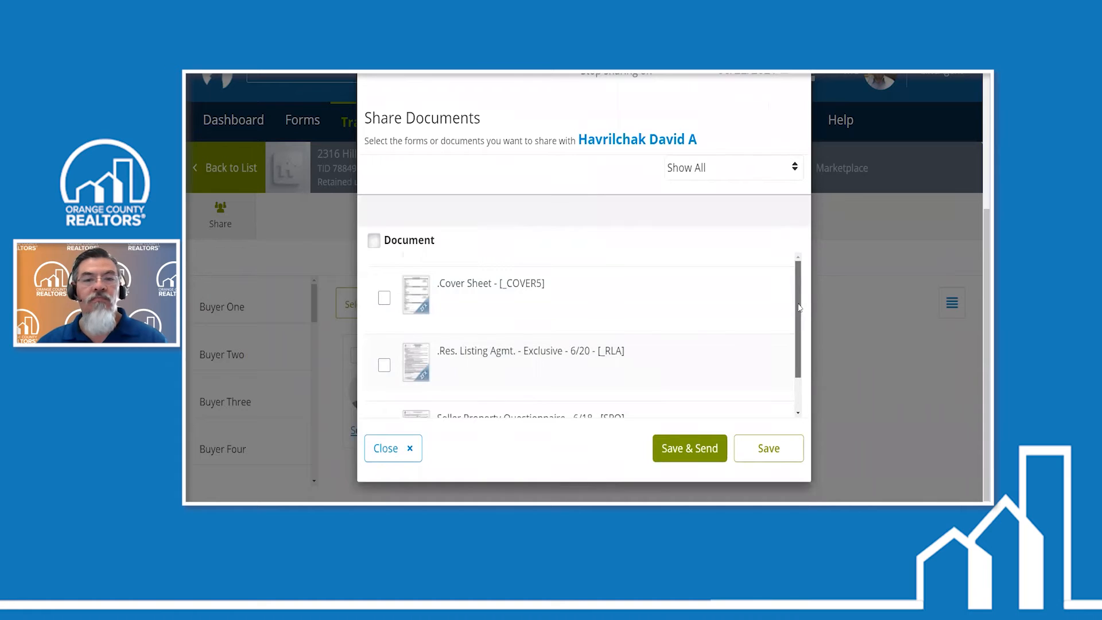
pyautogui.moveTo(796, 308); pyautogui.dragTo(796, 340)
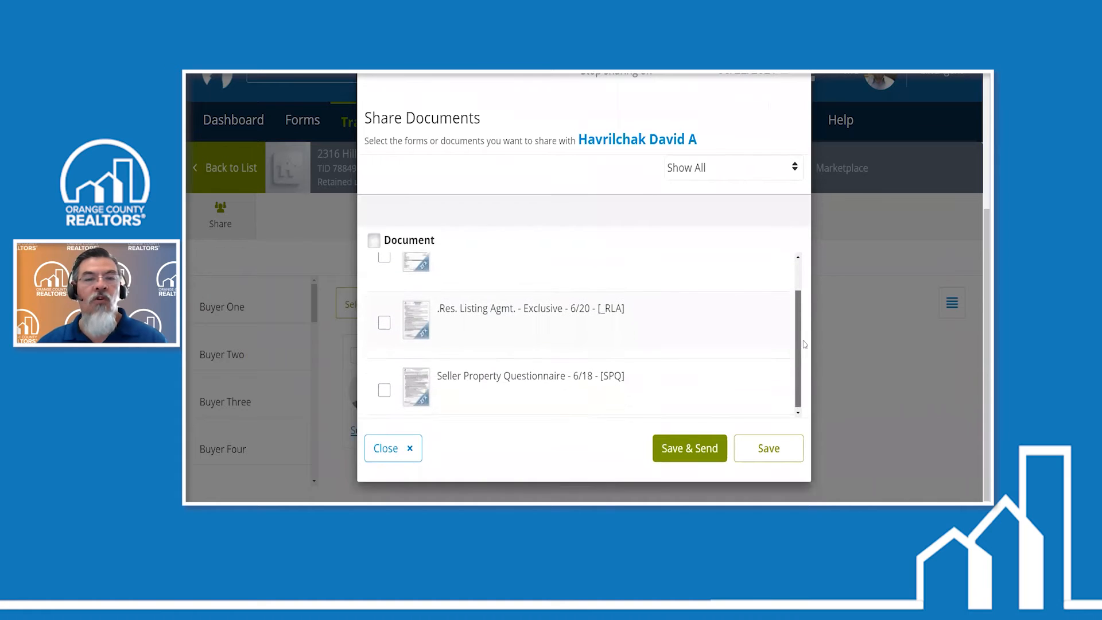
pyautogui.click(446, 370)
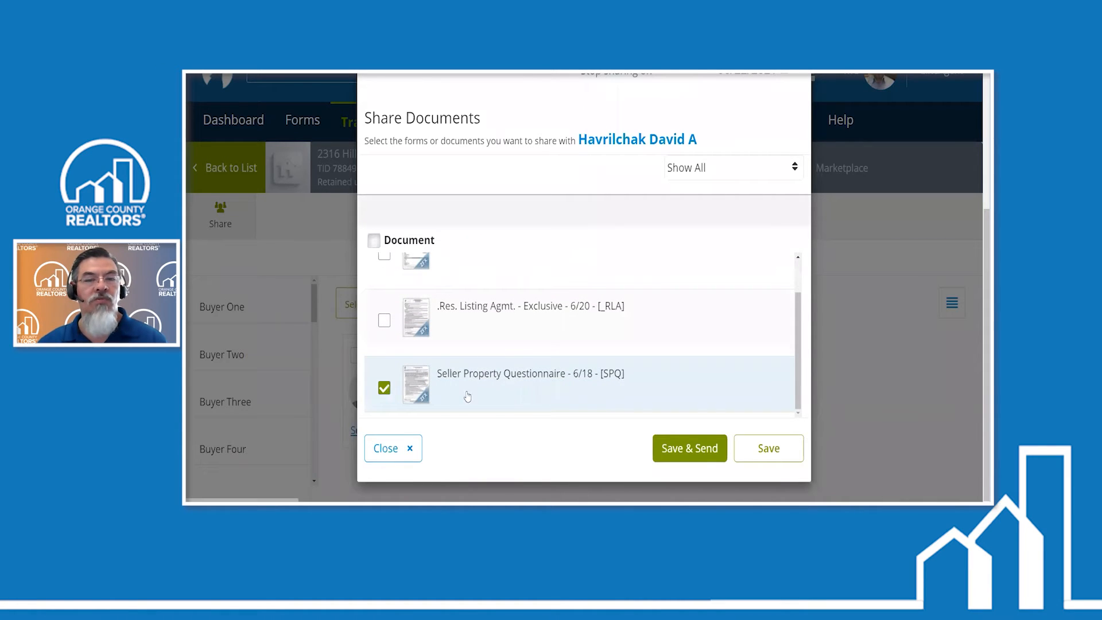
pyautogui.click(695, 449)
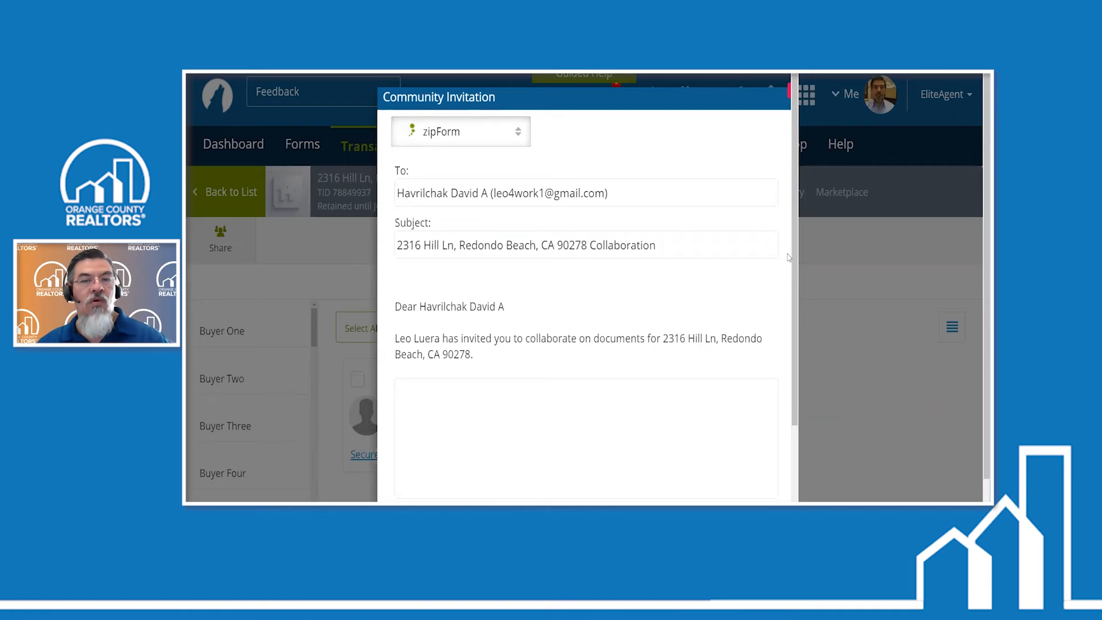
pyautogui.scroll(-3, 788, 405)
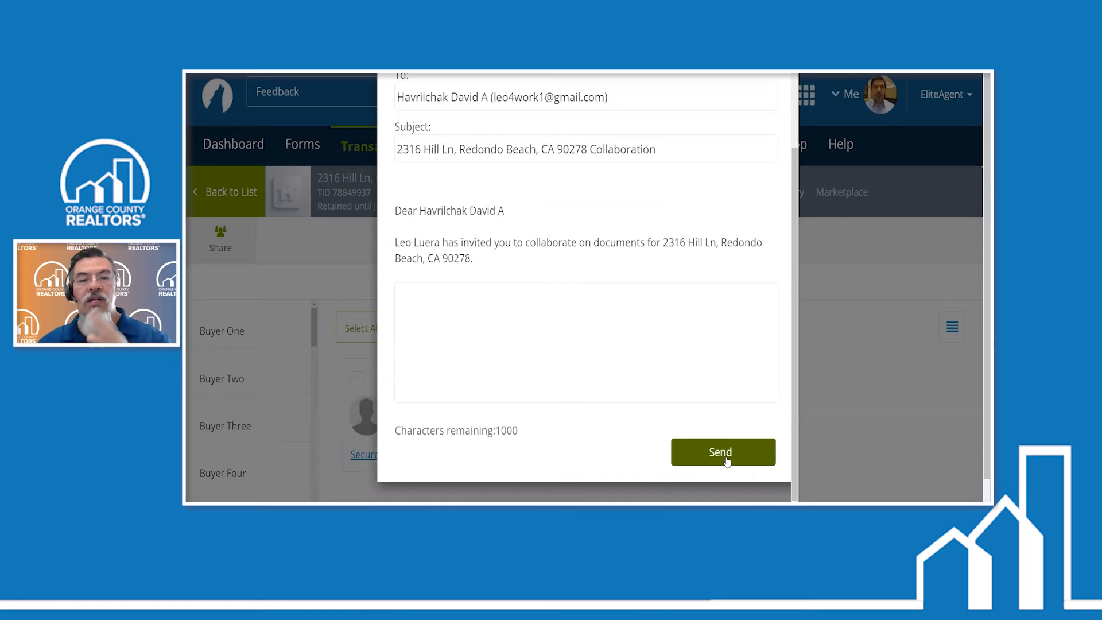
pyautogui.click(726, 460)
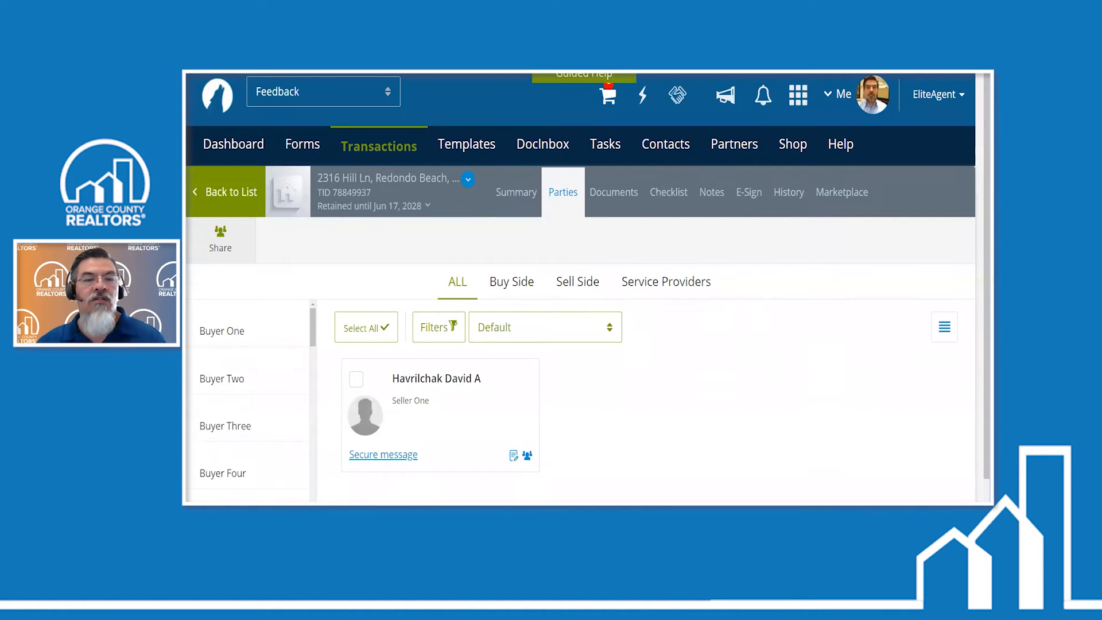
# - Switch to the Gmail inbox, open the collaboration invitation e-mail and follow its link to view the shared documents
pyautogui.moveTo(462, 502)
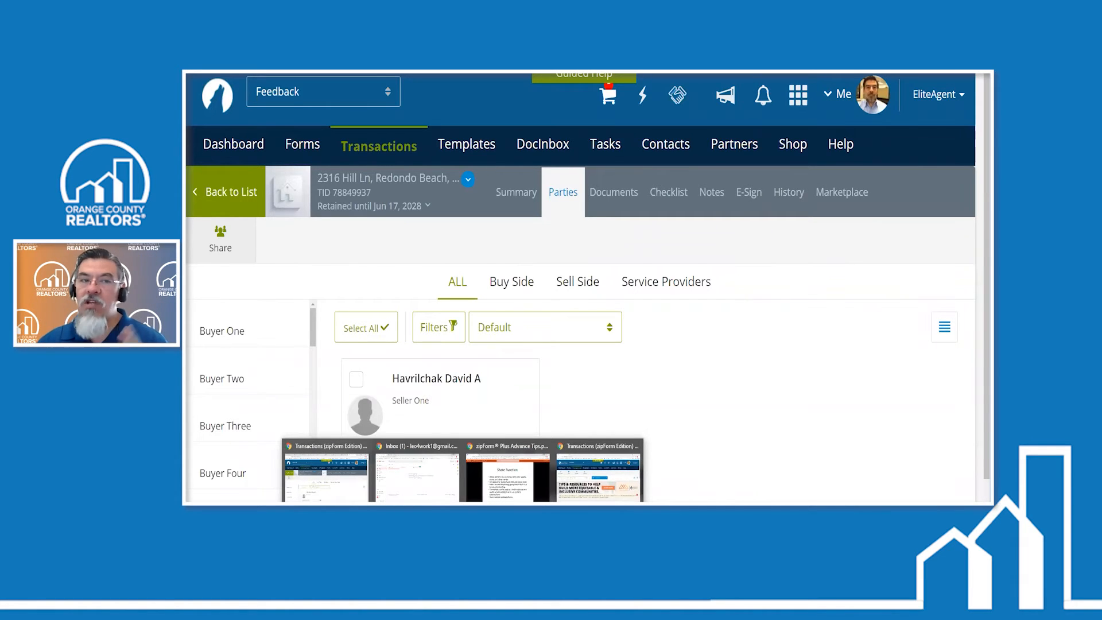
pyautogui.click(417, 473)
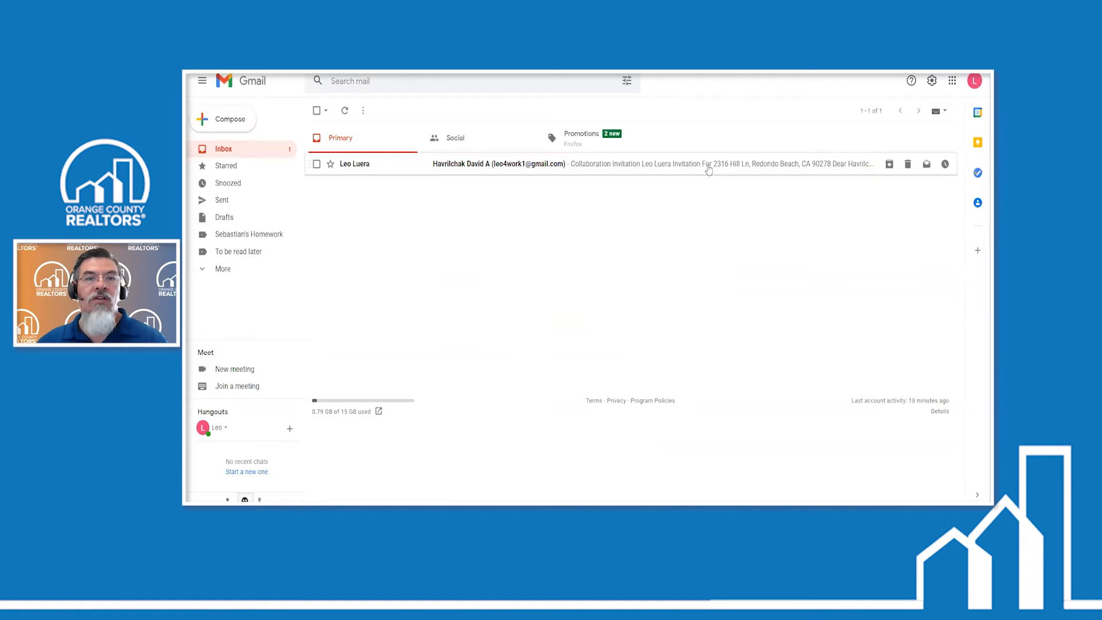
pyautogui.click(709, 170)
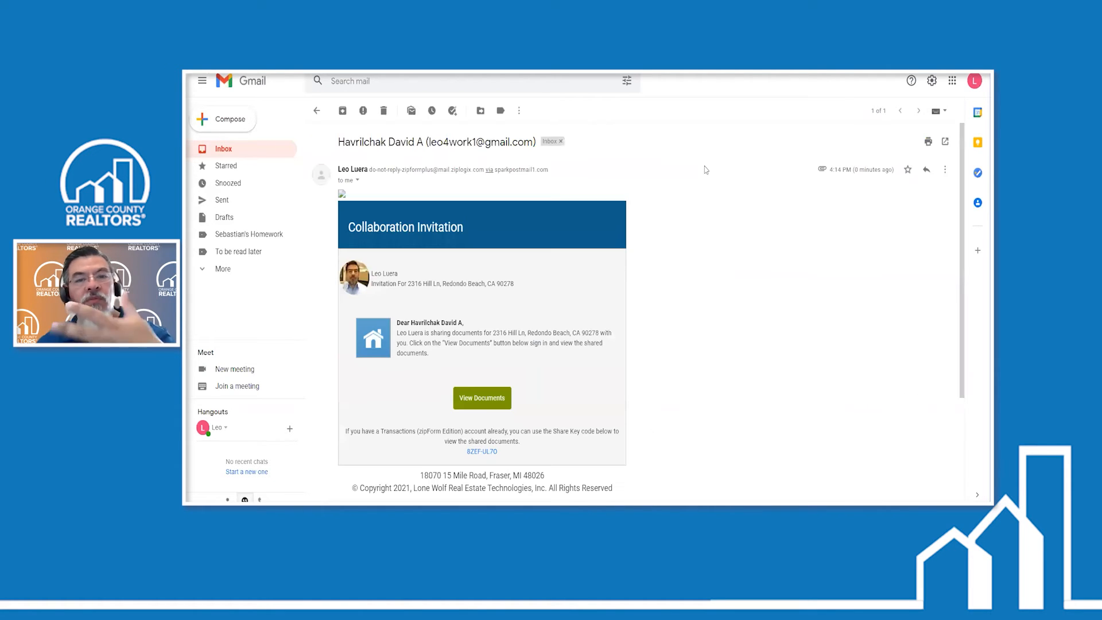
pyautogui.scroll(-2, 676, 286)
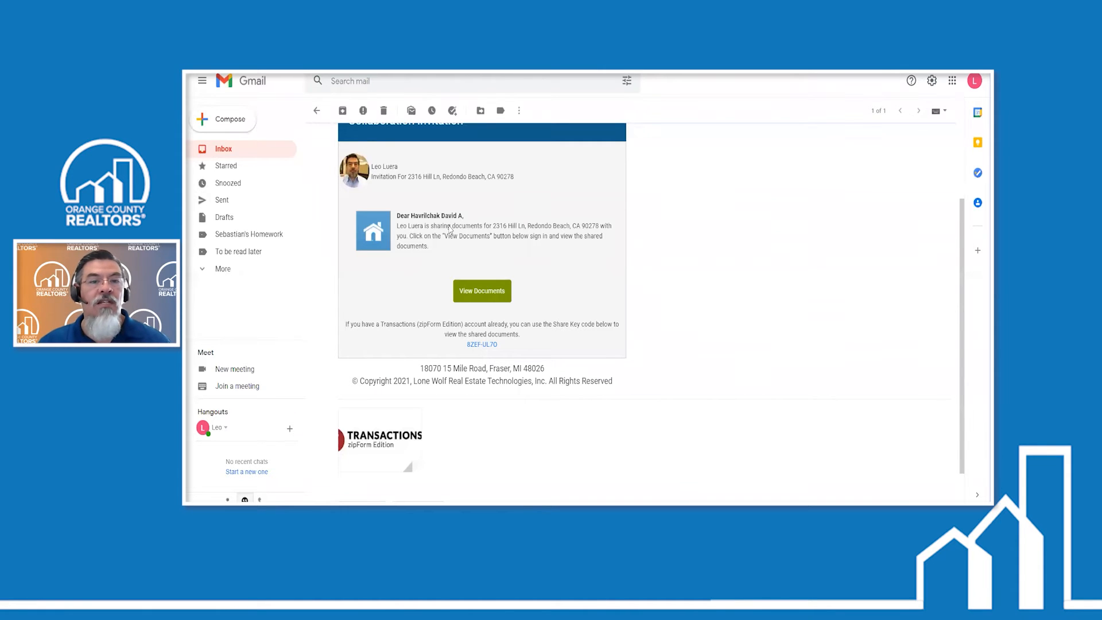
pyautogui.click(482, 293)
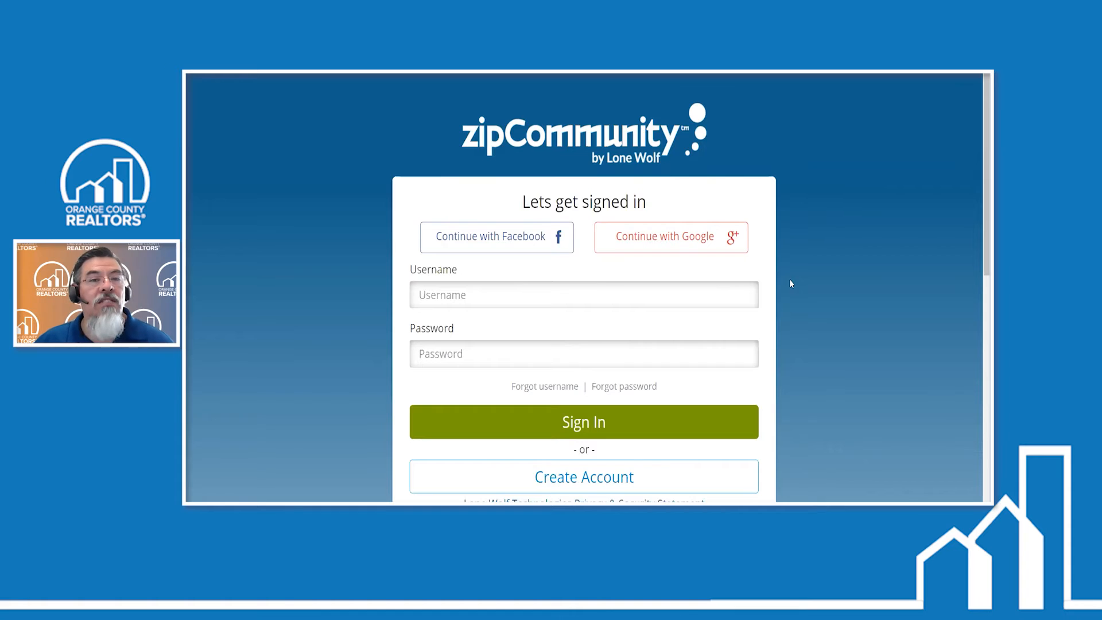
# - Choose to create a new zipCommunity account and review the prefilled seller name, role, username and e-mail fields
pyautogui.scroll(-2, 791, 280)
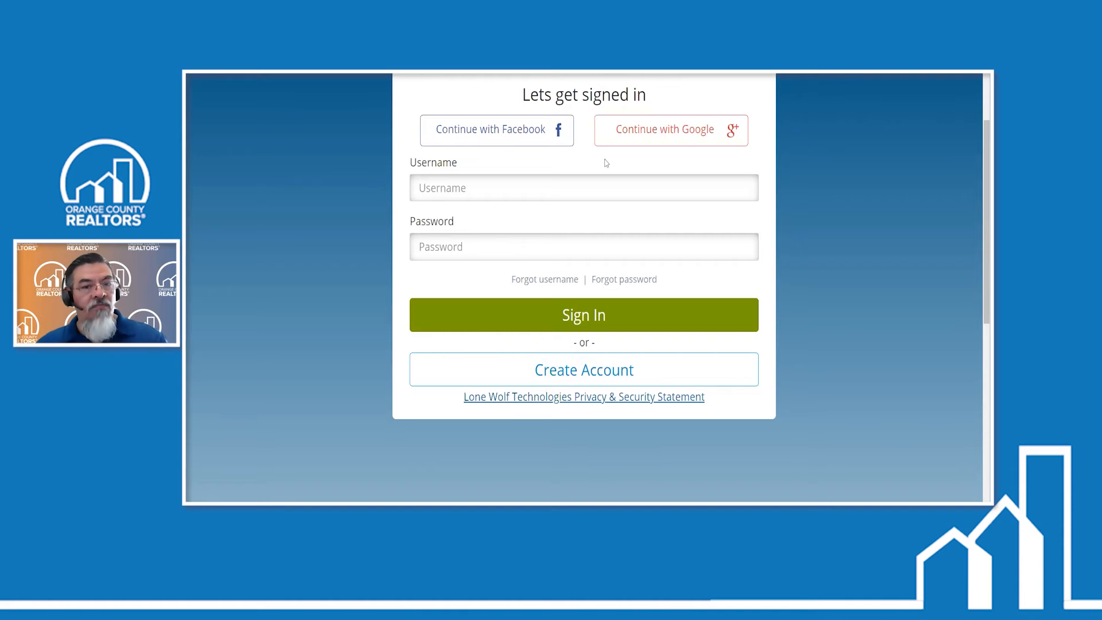
pyautogui.click(612, 371)
pyautogui.scroll(-2, 804, 303)
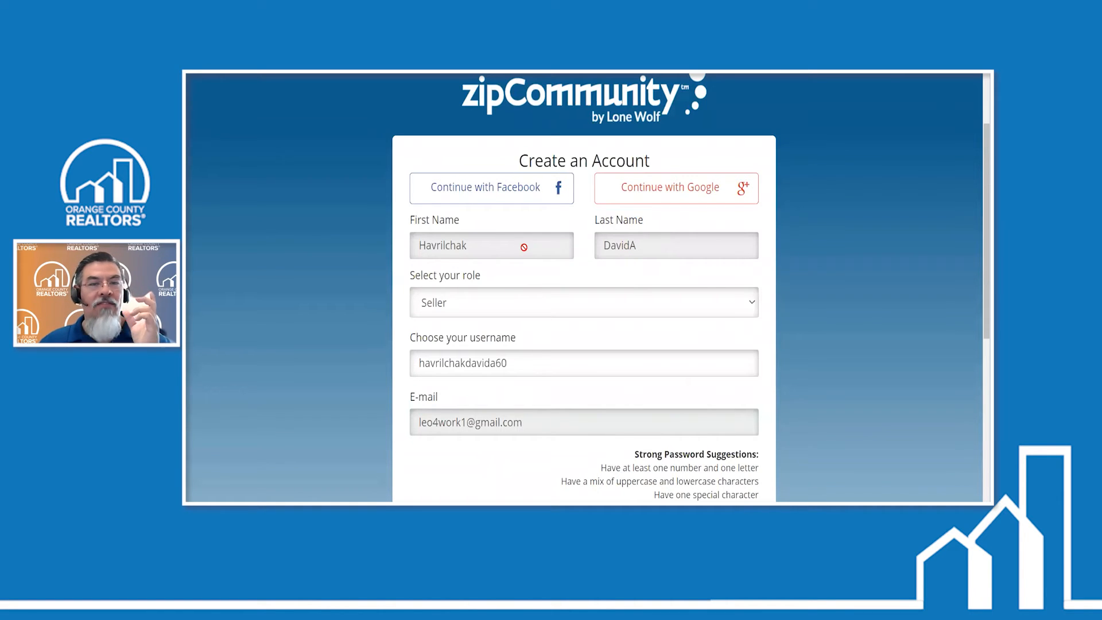
pyautogui.scroll(-3, 654, 273)
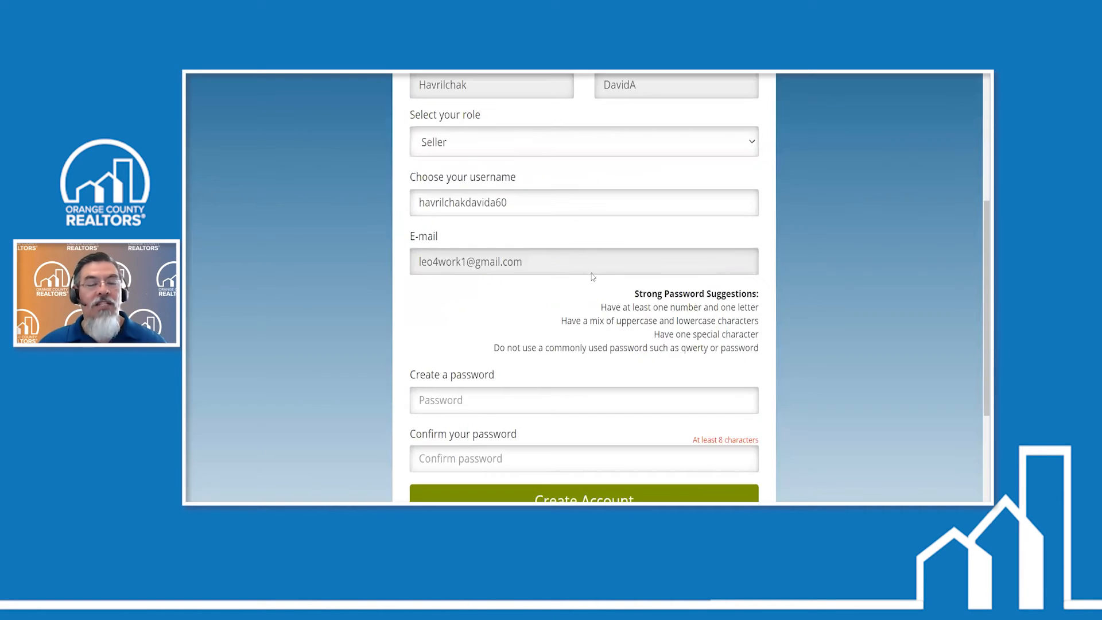
# - Replace the suggested username on the account form with a custom username
pyautogui.click(518, 205)
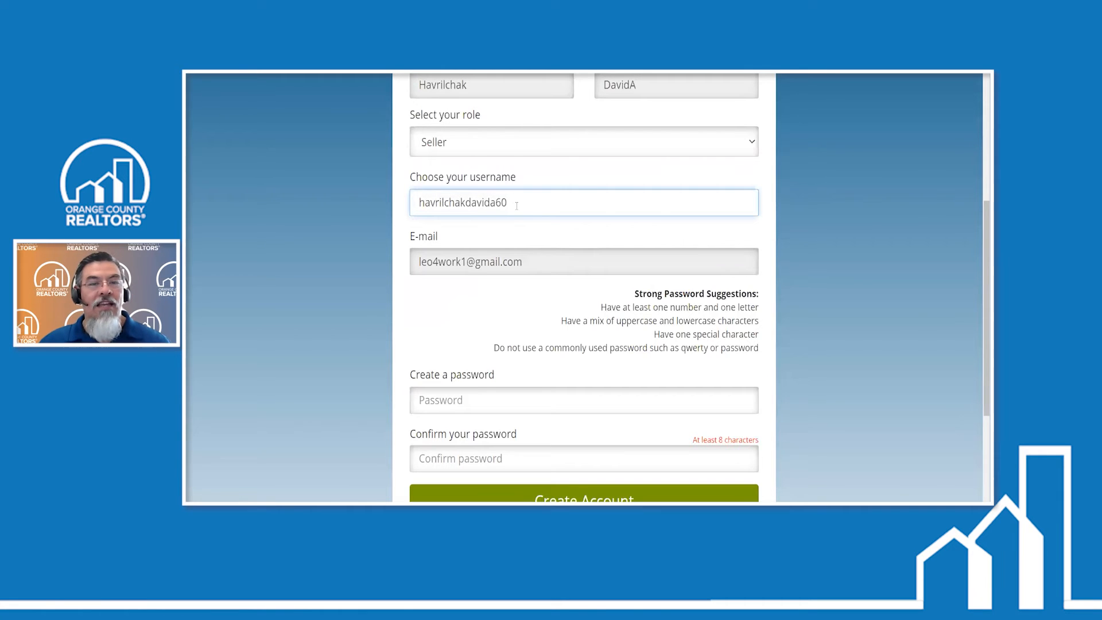
pyautogui.scroll(2, 644, 196)
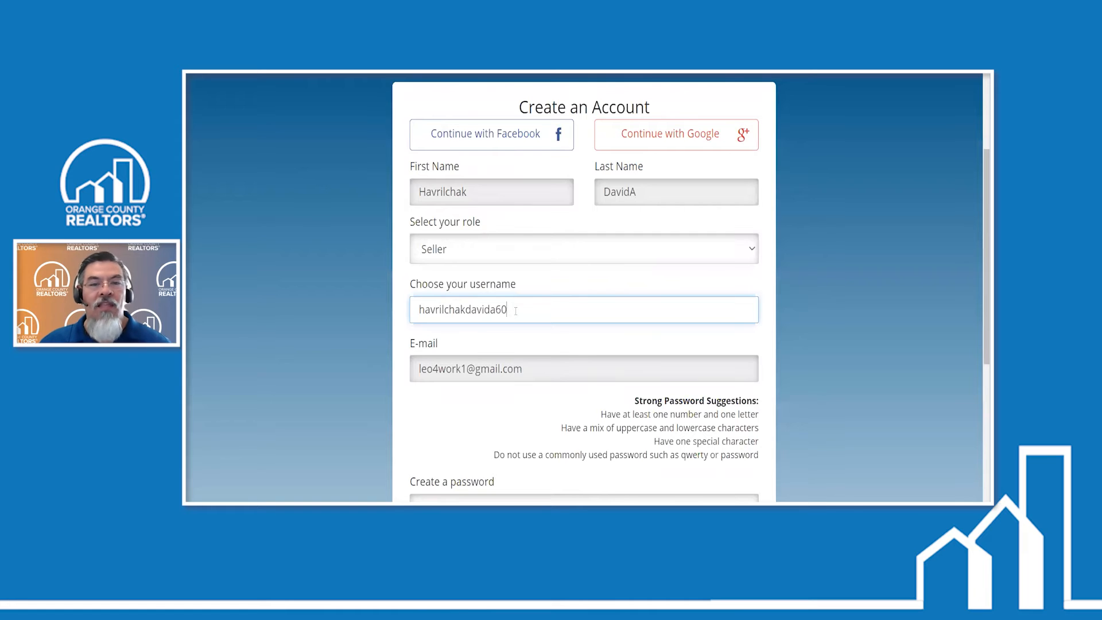
pyautogui.hotkey('ctrl', 'a')
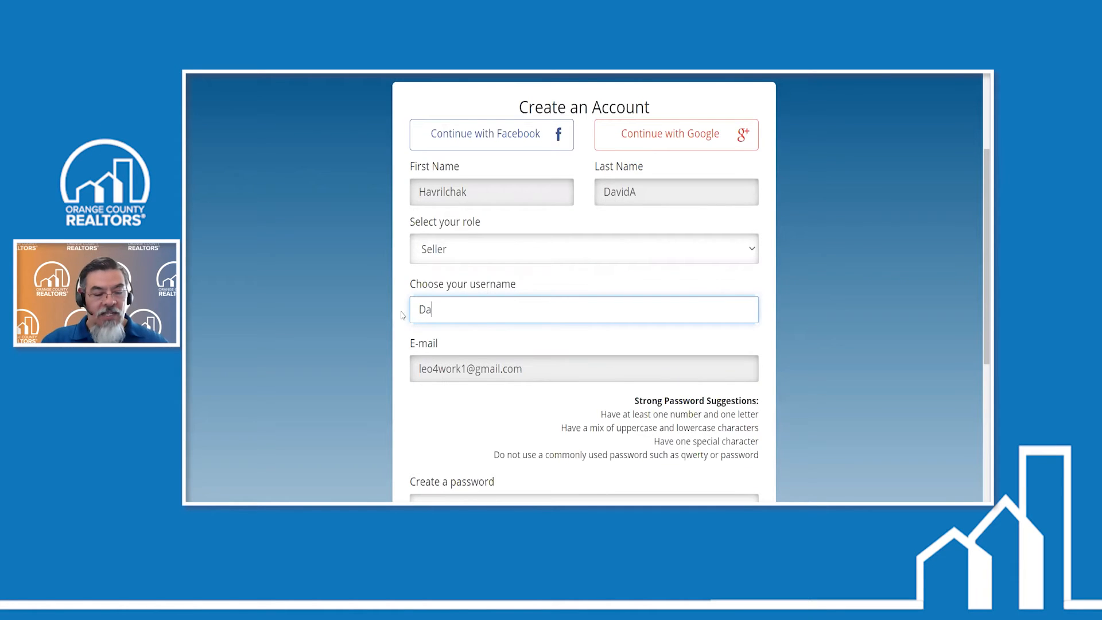
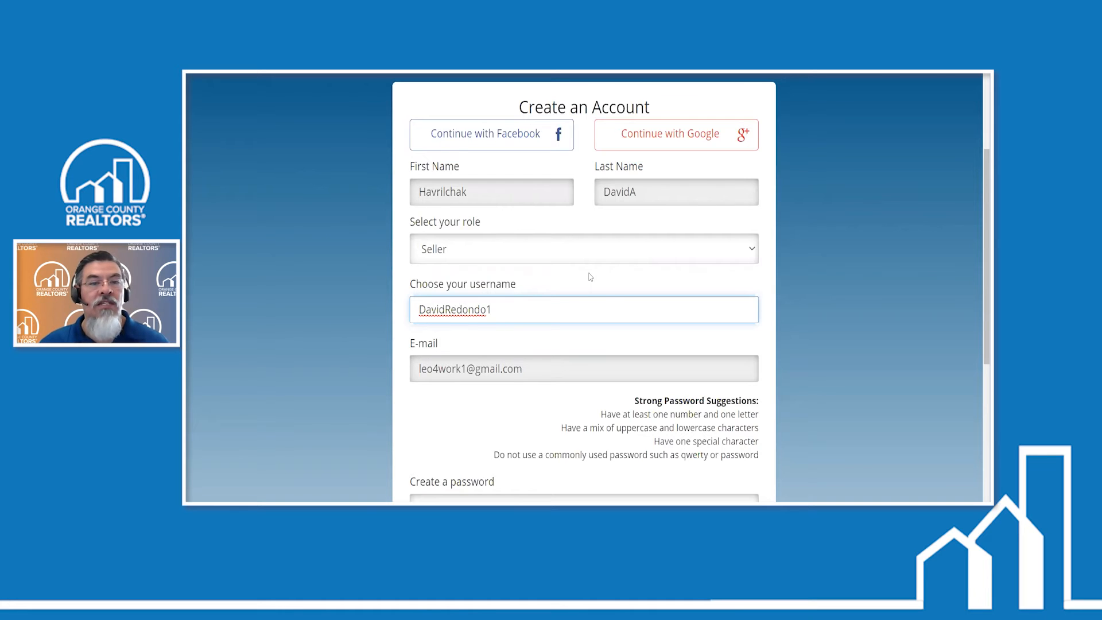
# - Enter and confirm the account password, submit the account creation, and continue with the e-mail address already on the form
pyautogui.scroll(-3, 590, 277)
pyautogui.click(452, 347)
pyautogui.write('••••••••')
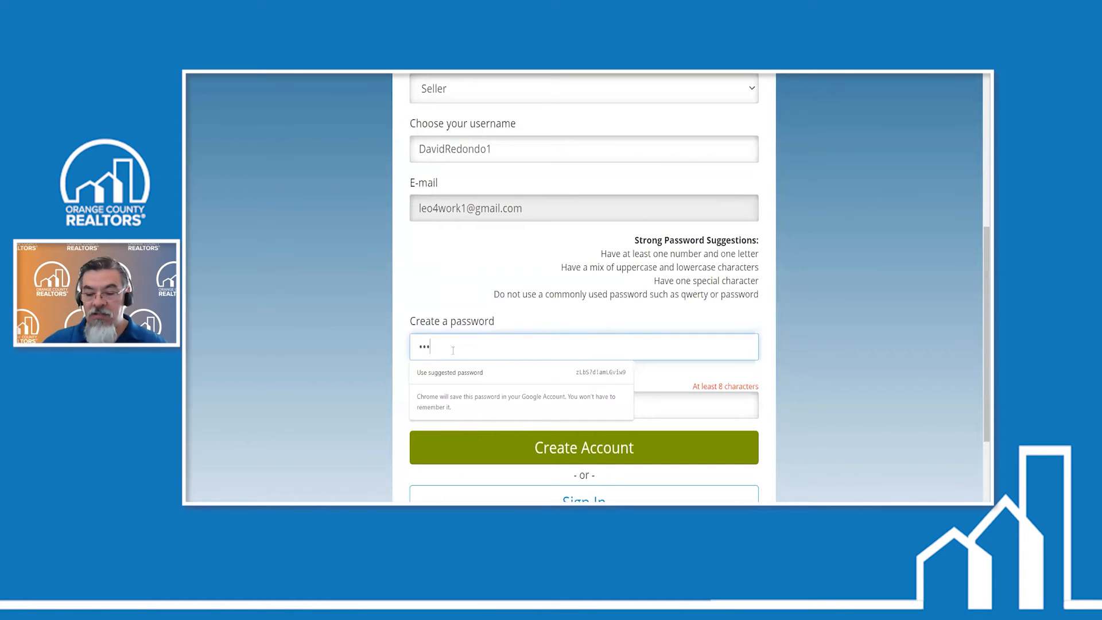
pyautogui.press('Tab')
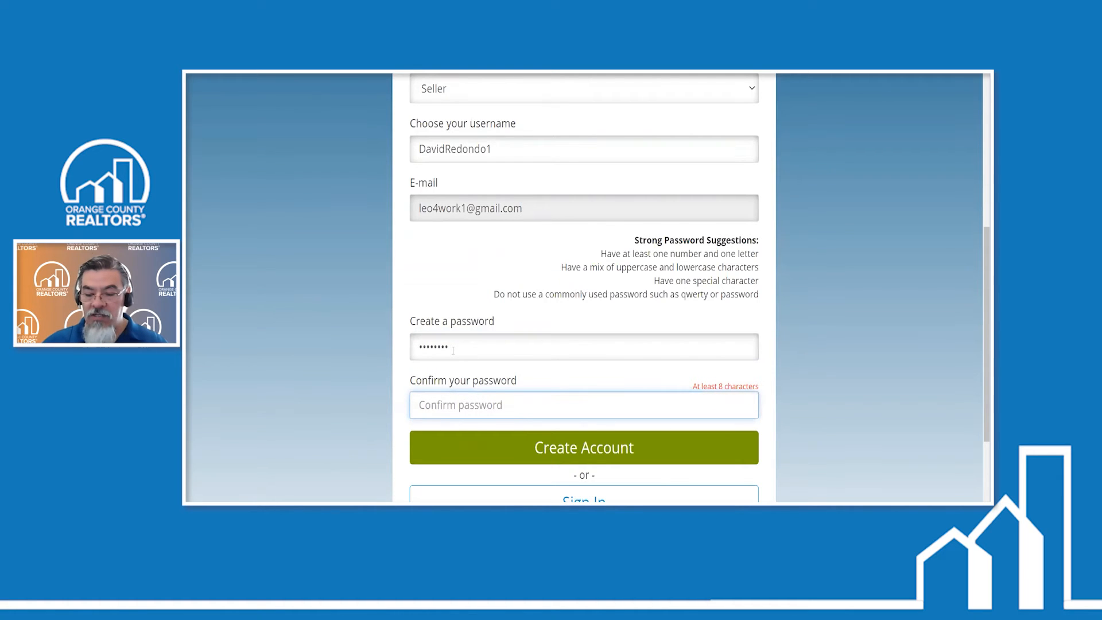
pyautogui.write('••••')
pyautogui.press('BackSpace')
pyautogui.write('•••••')
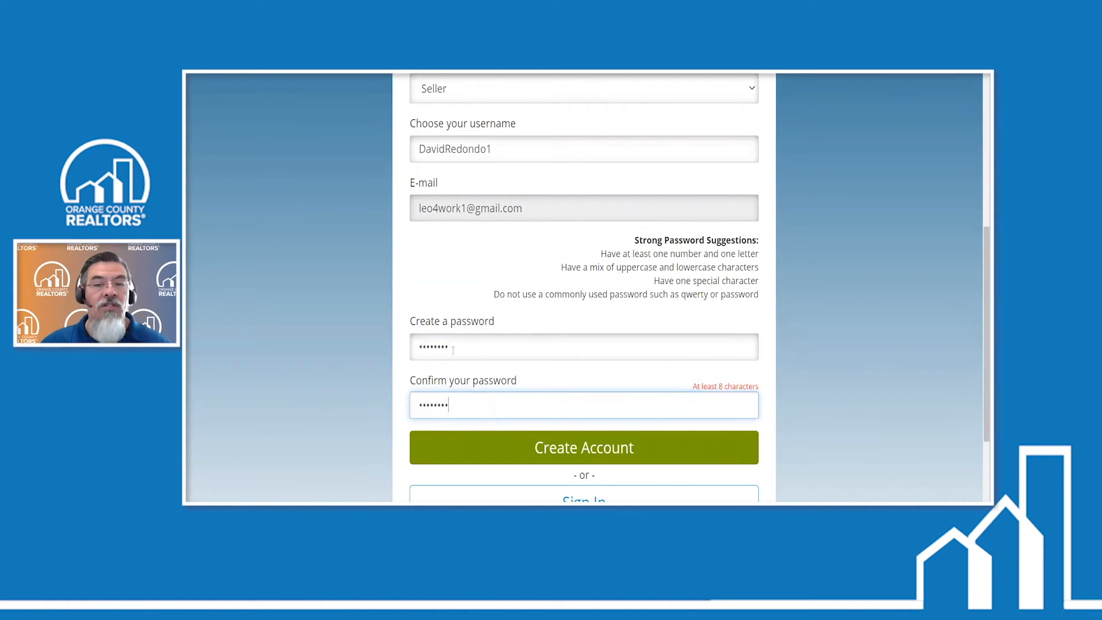
pyautogui.click(665, 453)
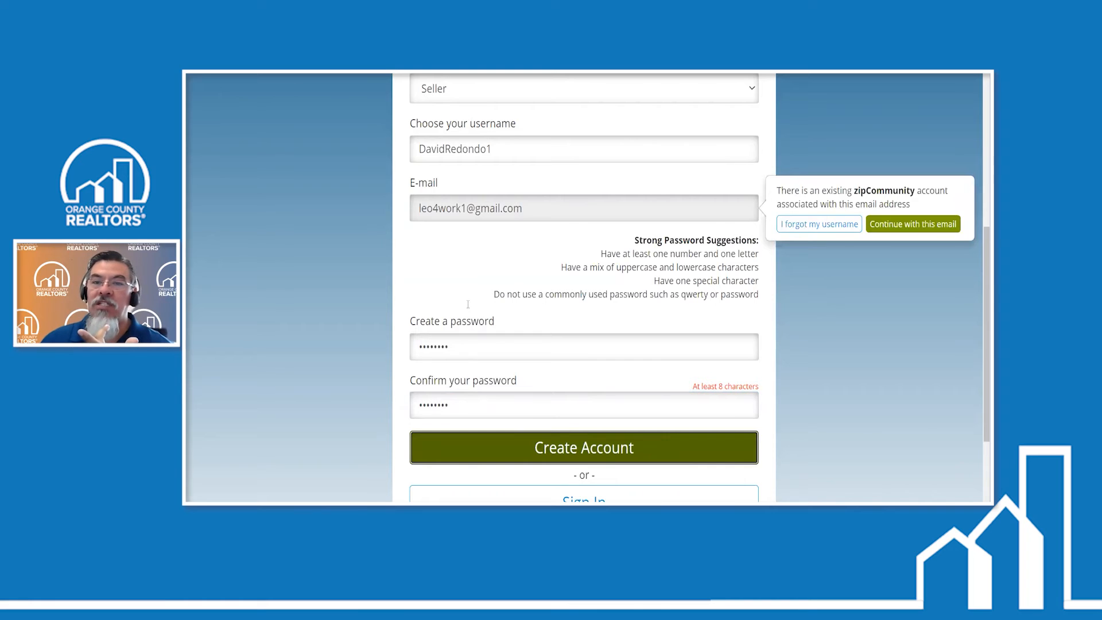
pyautogui.click(912, 225)
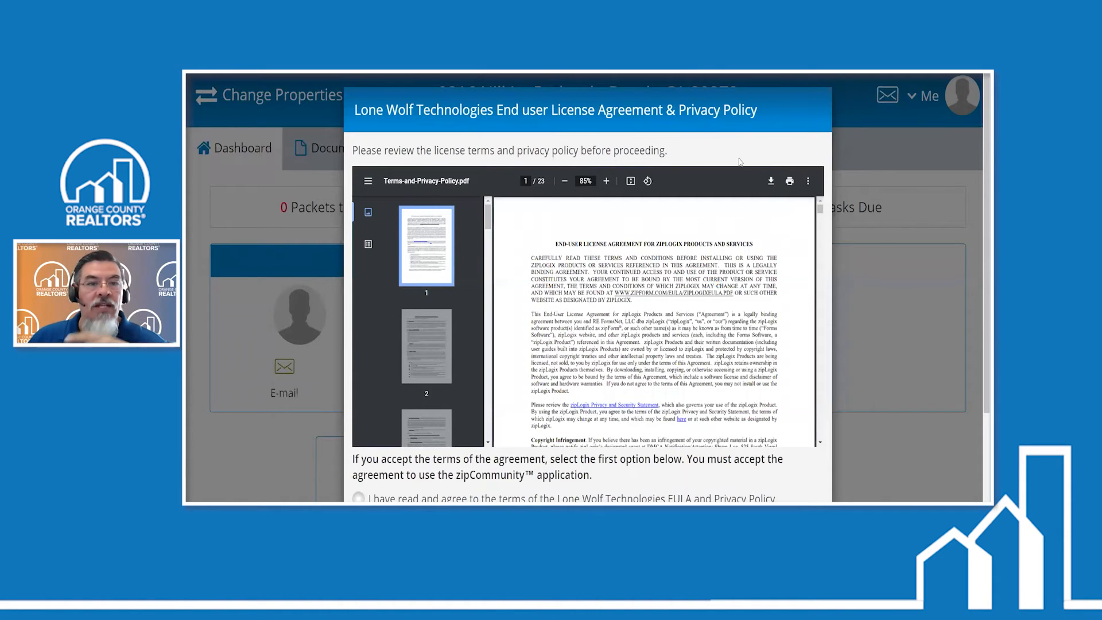
# - Review the Lone Wolf Technologies license agreement and privacy policy, agree to its terms and continue to the zipCommunity dashboard
pyautogui.scroll(-3, 658, 281)
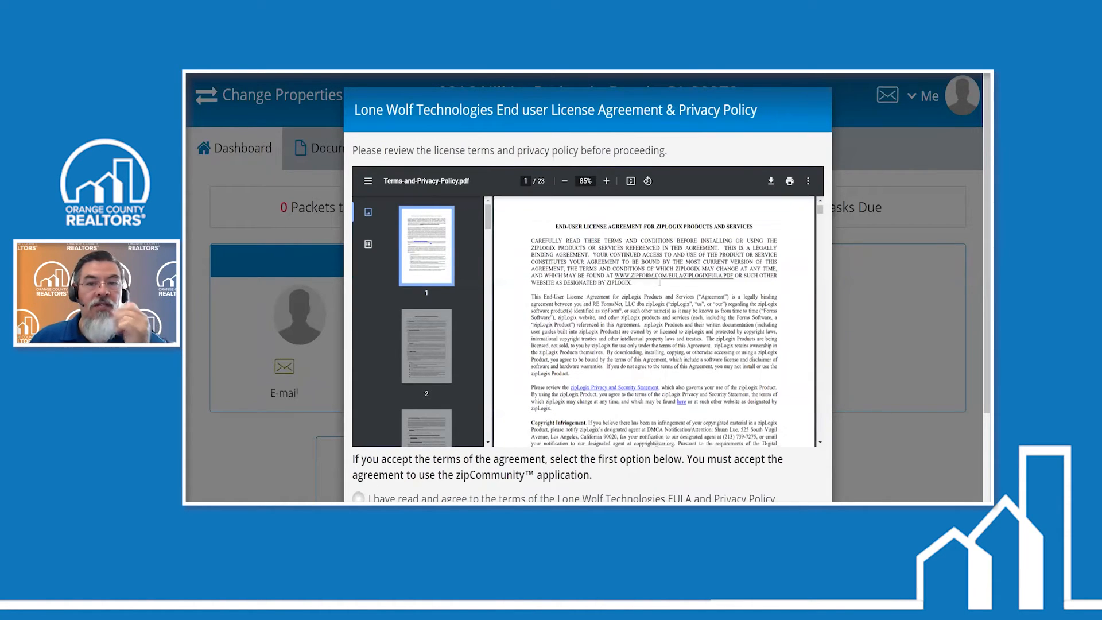
pyautogui.scroll(-2, 660, 282)
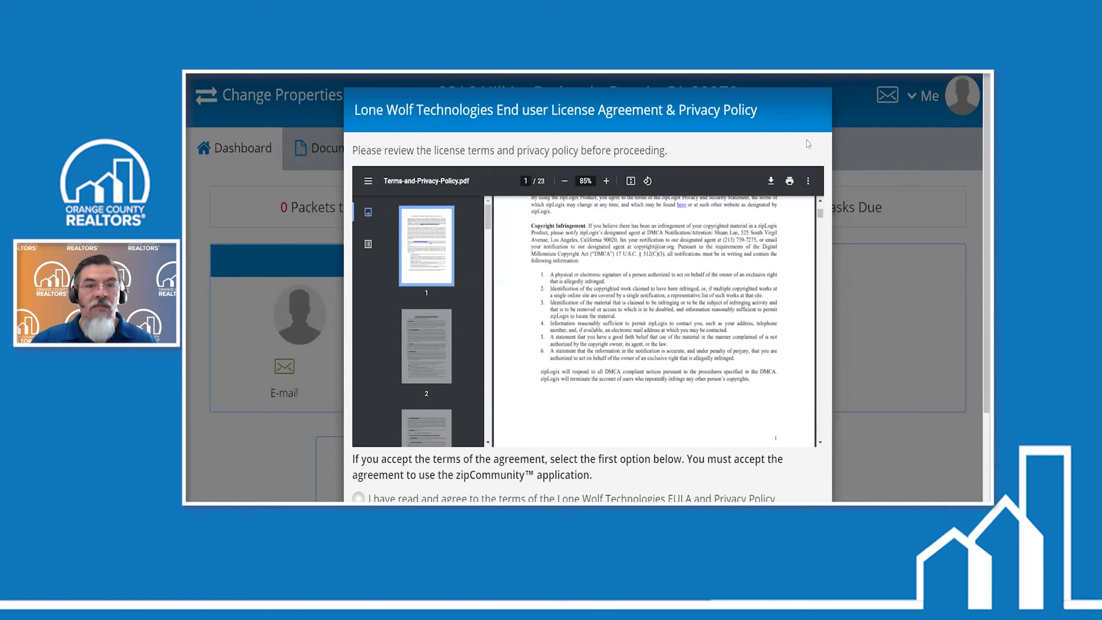
pyautogui.hotkey('ctrl', '-')
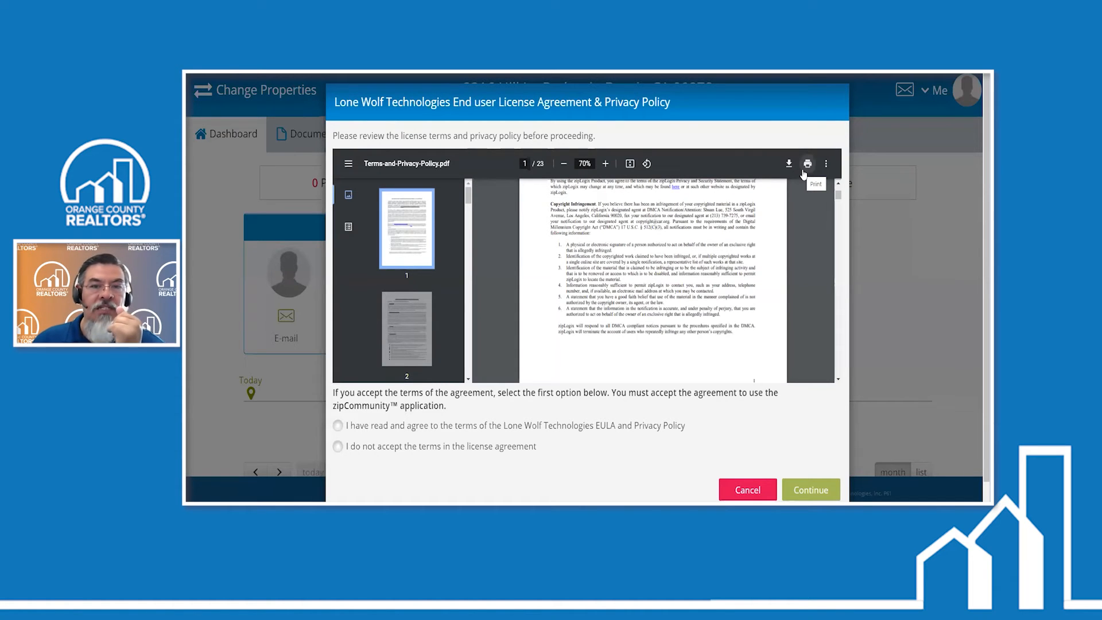
pyautogui.click(338, 427)
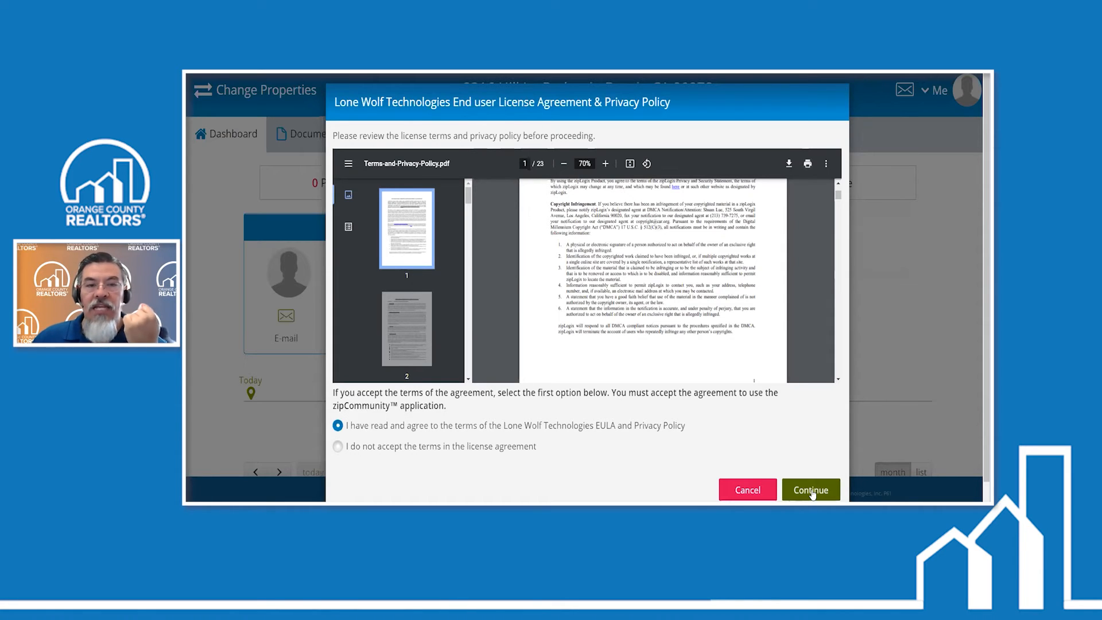
pyautogui.click(811, 490)
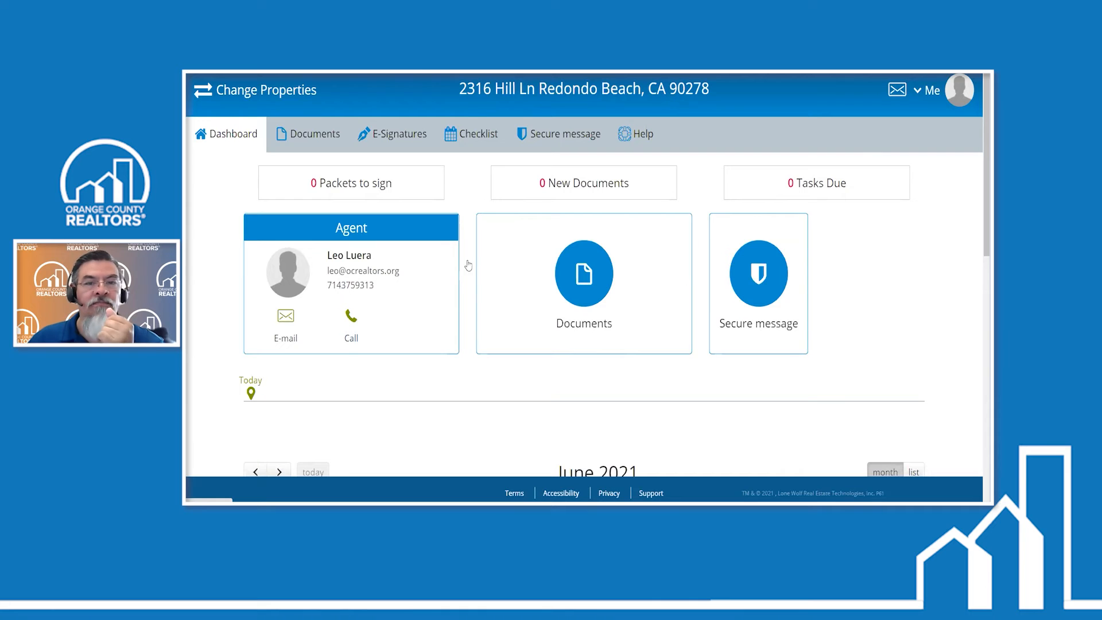
# - Open the shared Seller Property Questionnaire from the property's documents and view its first page
pyautogui.click(585, 287)
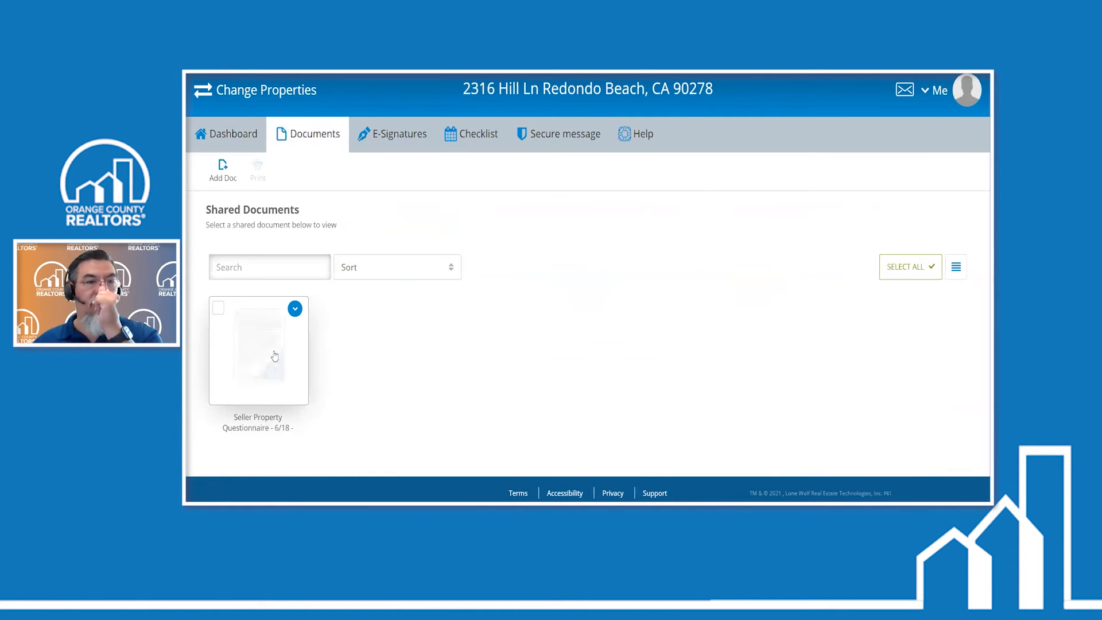
pyautogui.click(275, 356)
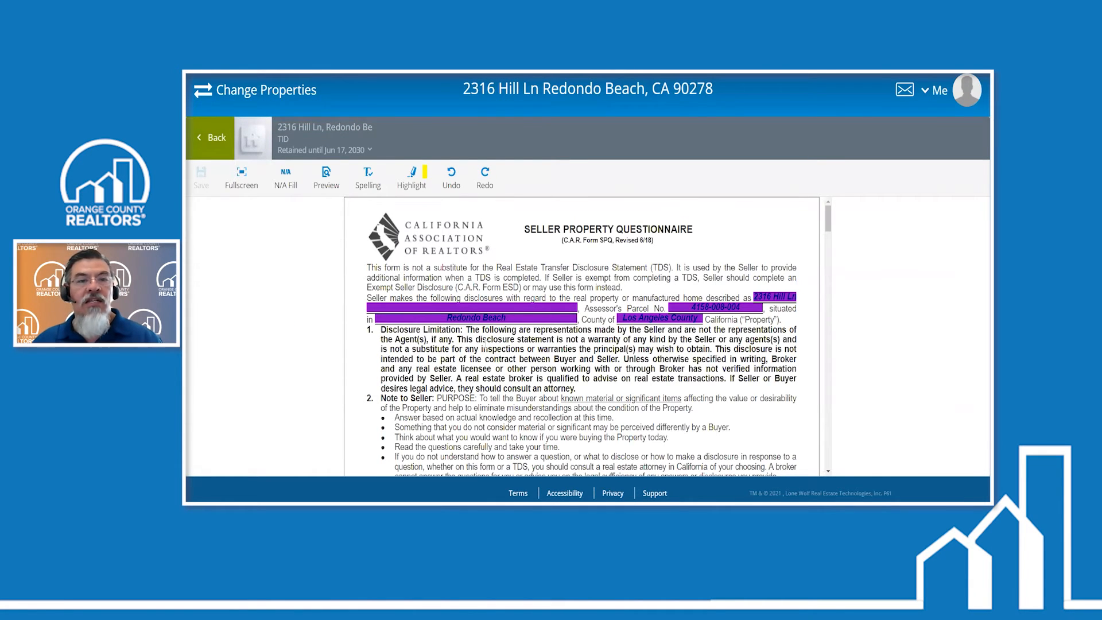
pyautogui.scroll(-1, 497, 251)
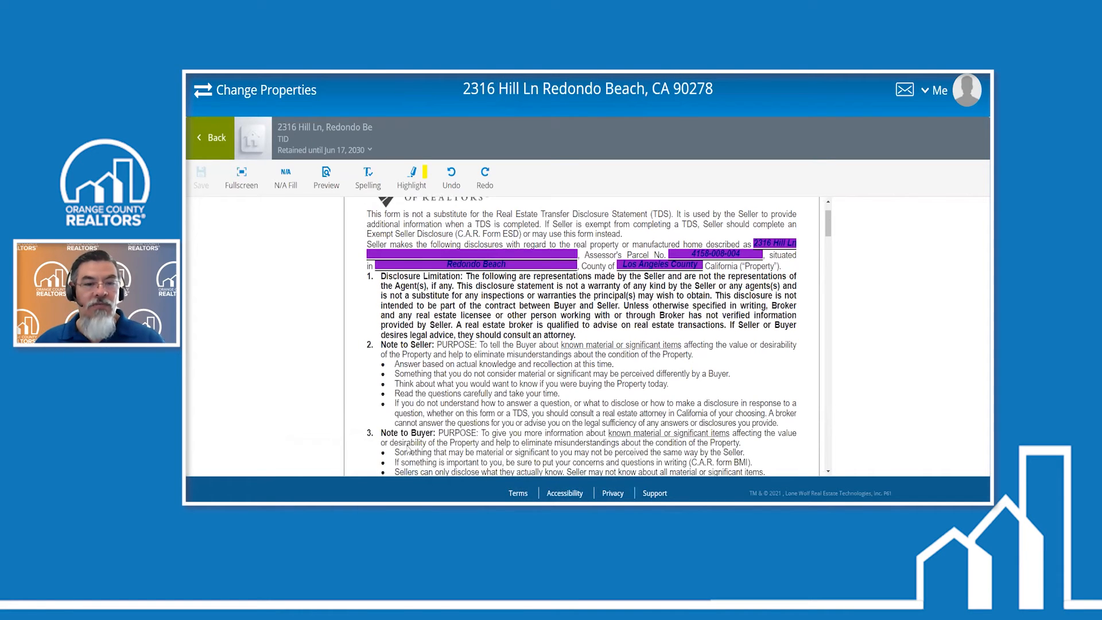
# - Switch to the agent's zipForm window and show the Transactions list
pyautogui.moveTo(466, 484)
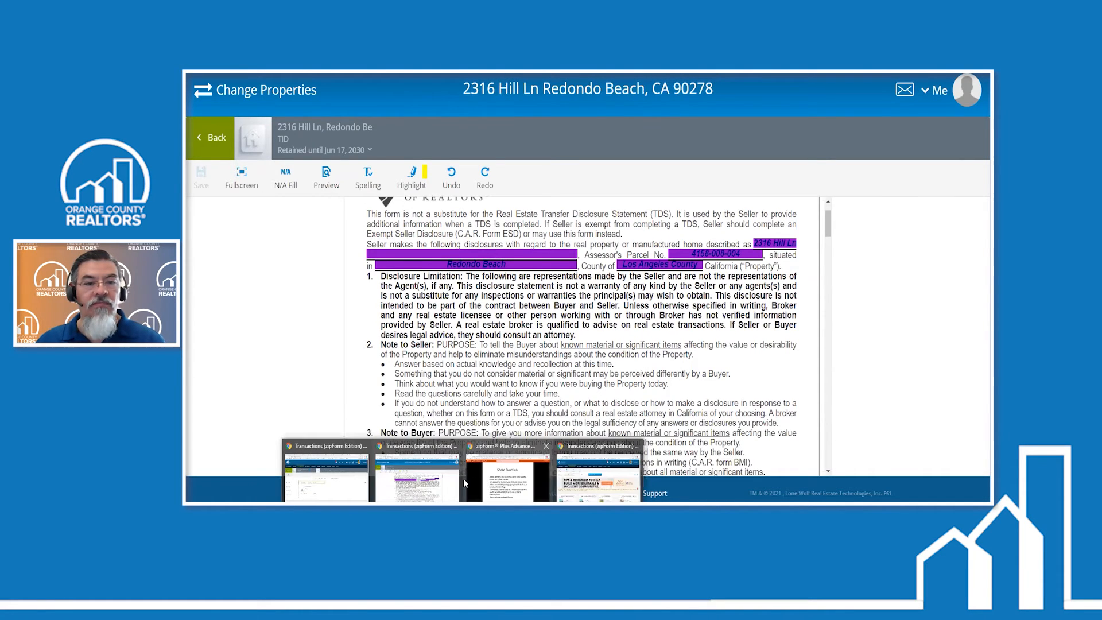
pyautogui.click(447, 482)
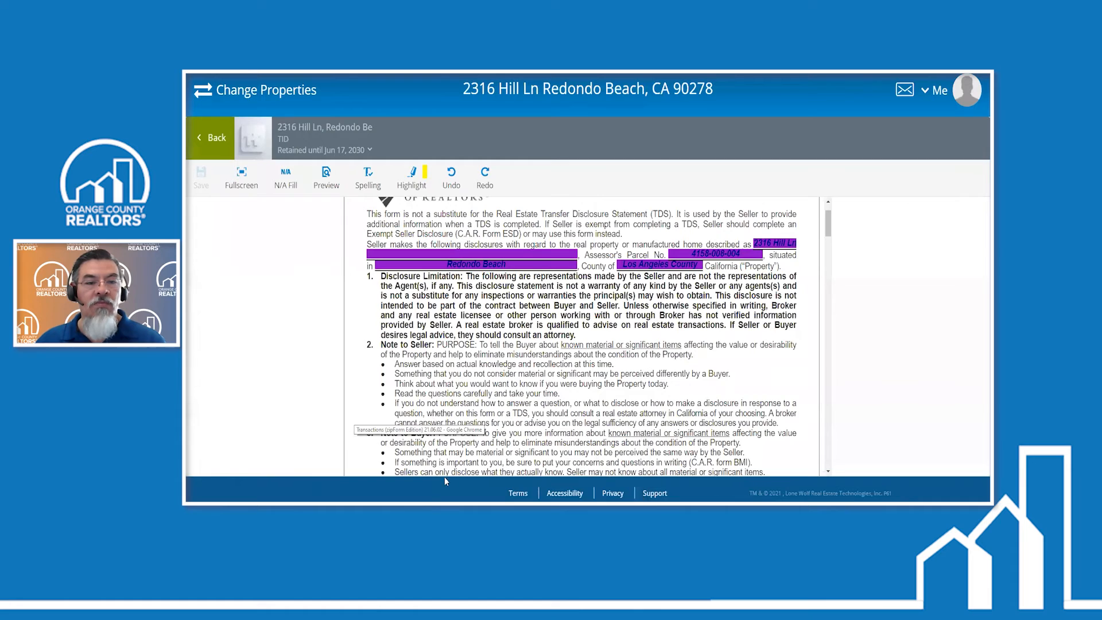
pyautogui.moveTo(463, 501)
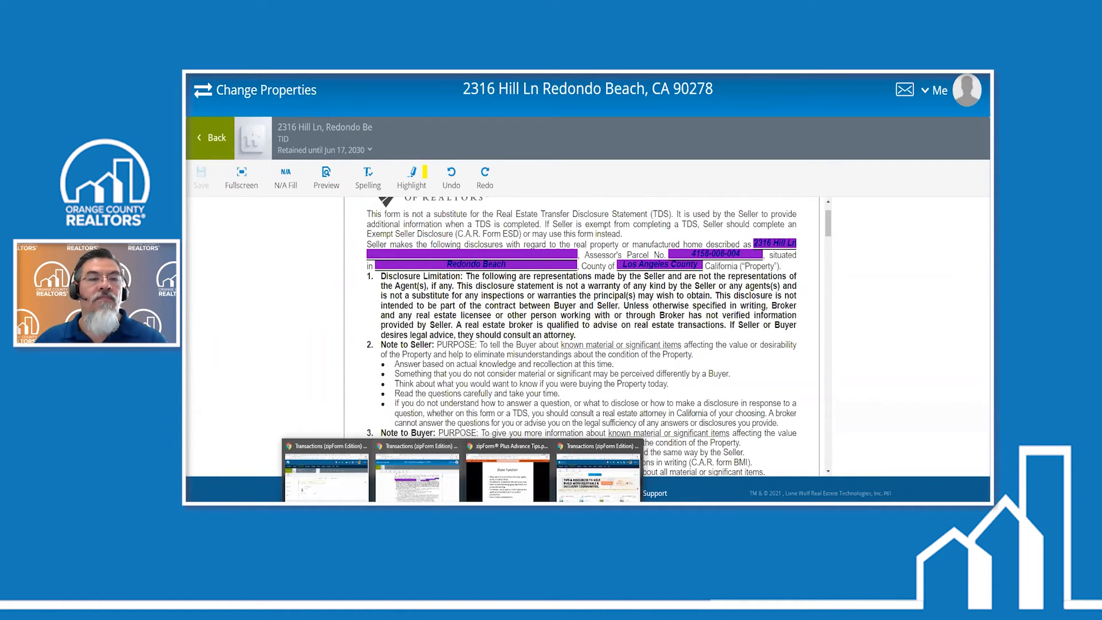
pyautogui.click(598, 476)
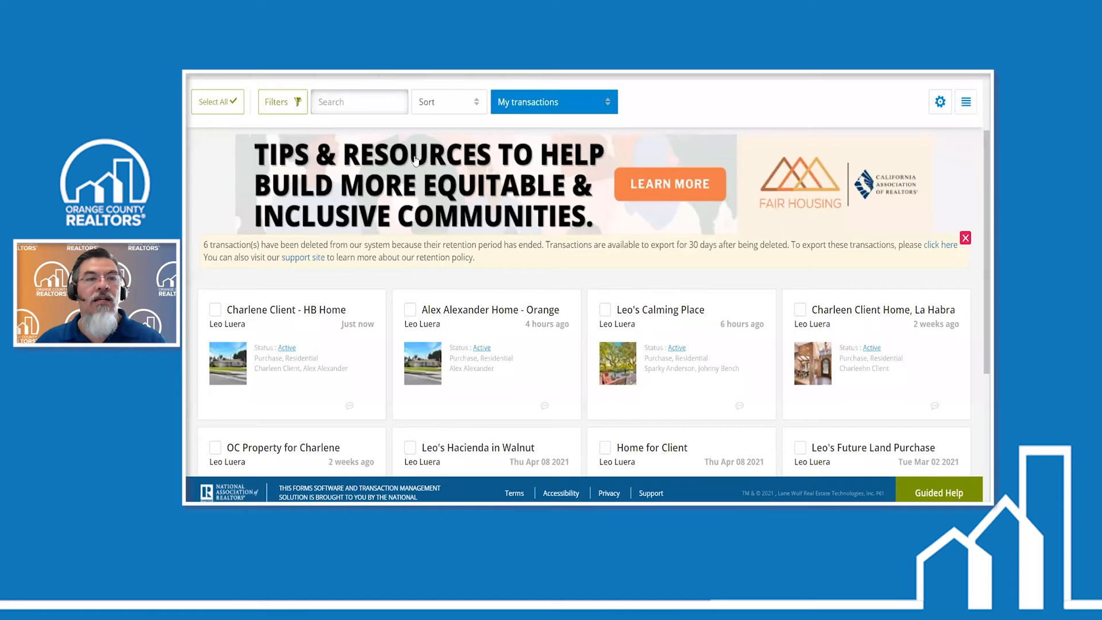
pyautogui.scroll(2, 349, 131)
pyautogui.click(348, 131)
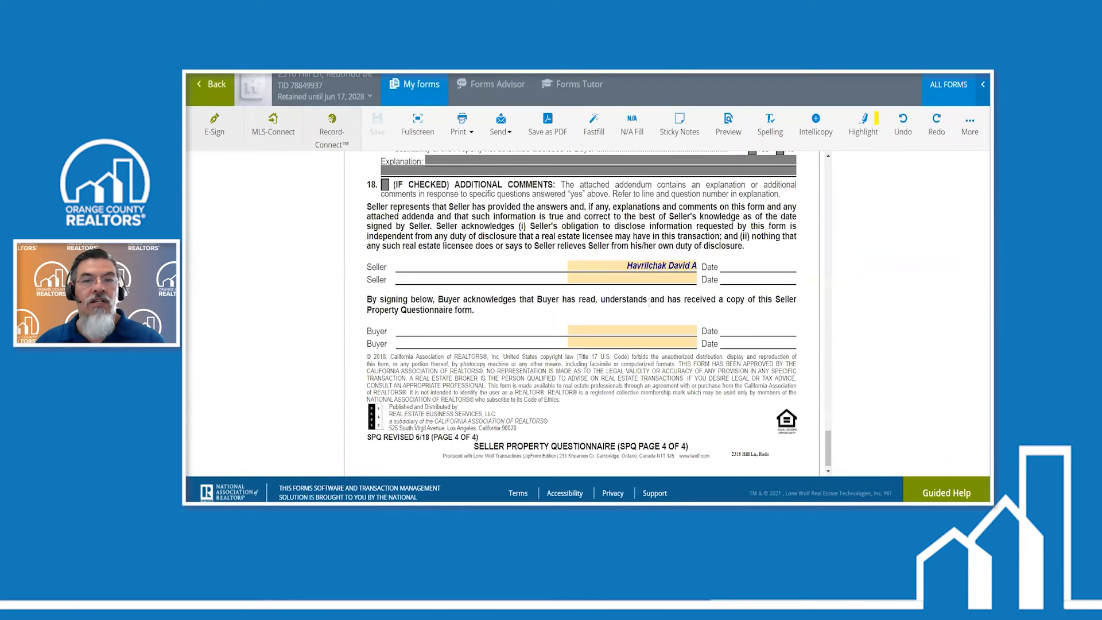
# - Examine the agent's copy of the Seller Property Questionnaire, including its checkboxes and explanation fields, across all sections
pyautogui.scroll(2, 835, 409)
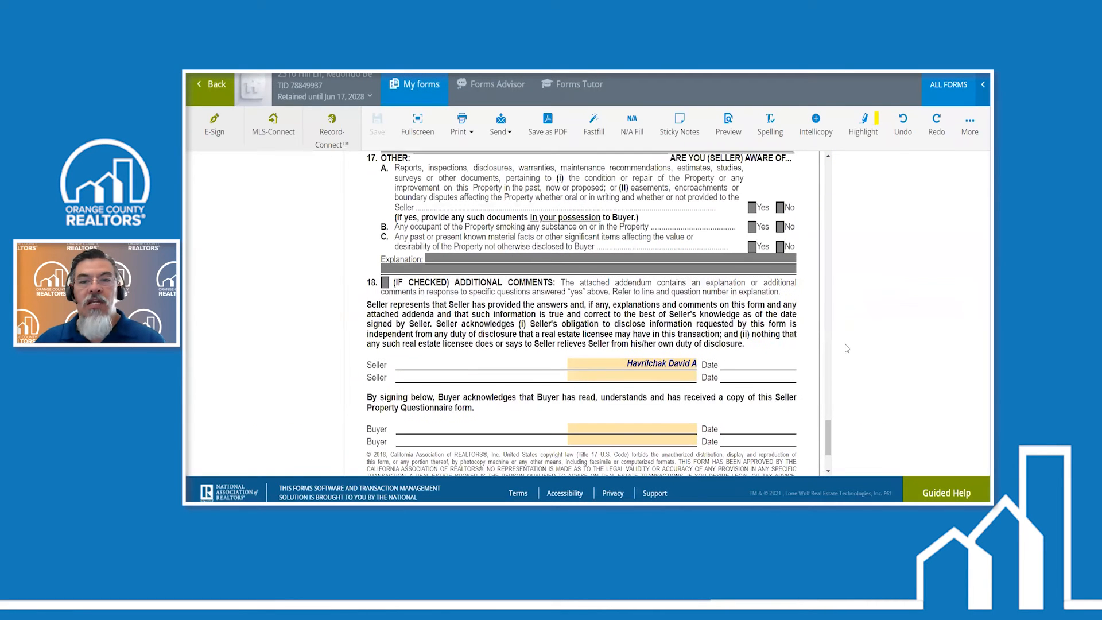
pyautogui.scroll(1, 833, 428)
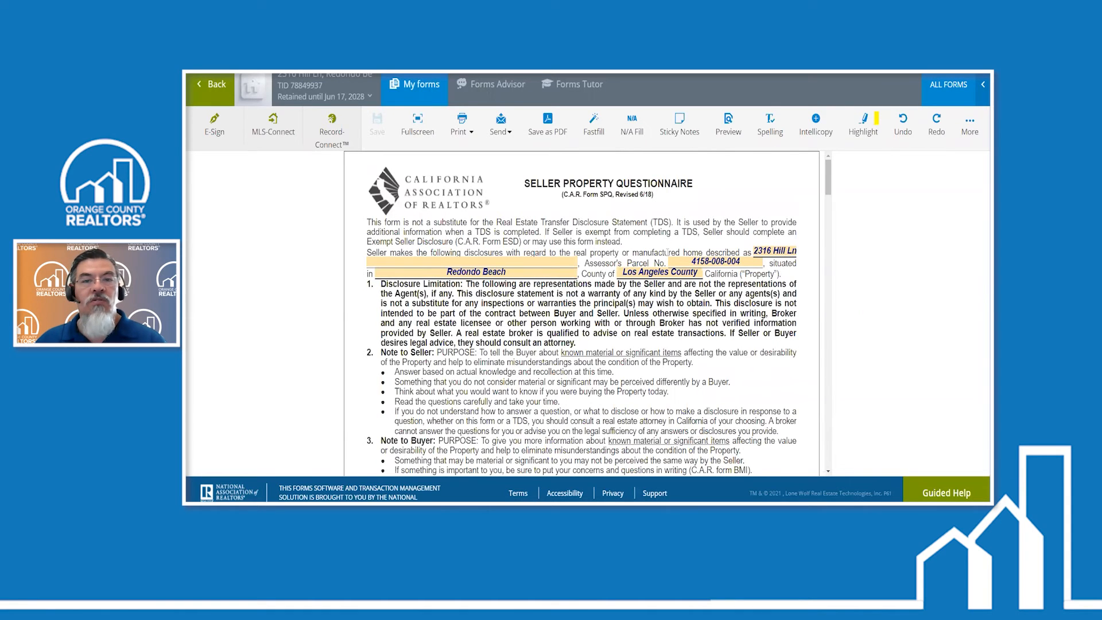
pyautogui.scroll(-2, 667, 252)
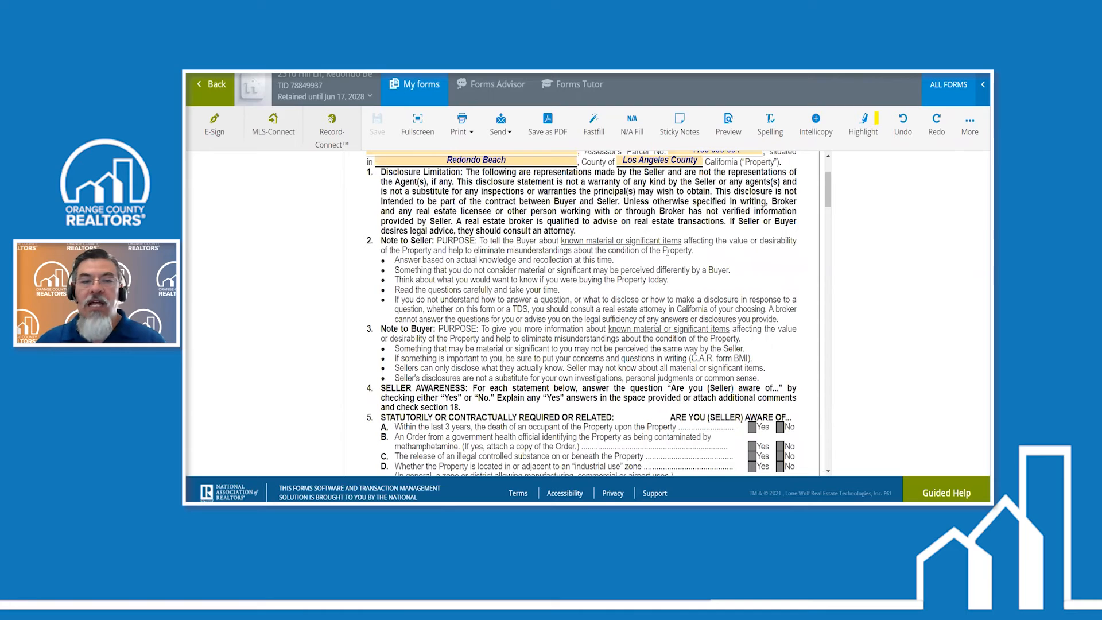
pyautogui.scroll(-5, 667, 251)
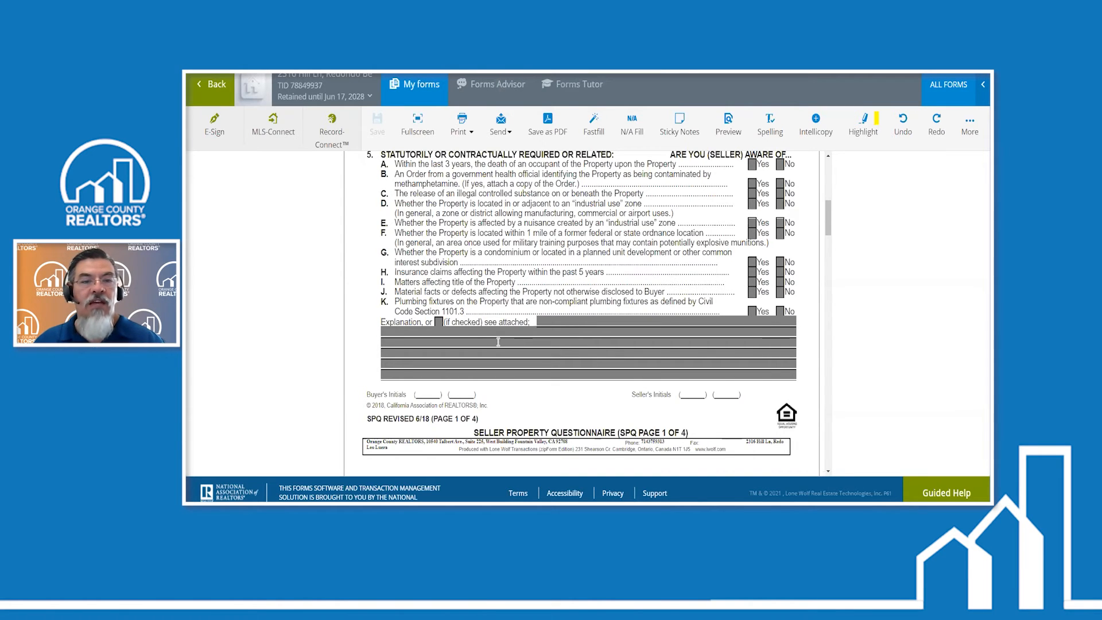
pyautogui.scroll(-5, 493, 304)
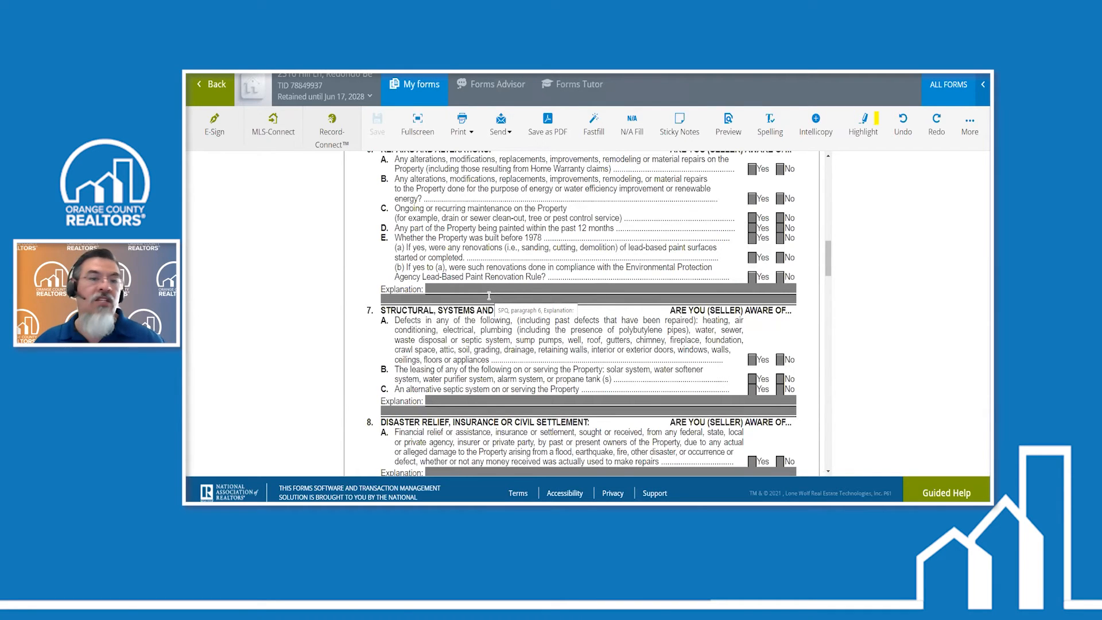
pyautogui.scroll(-1, 489, 295)
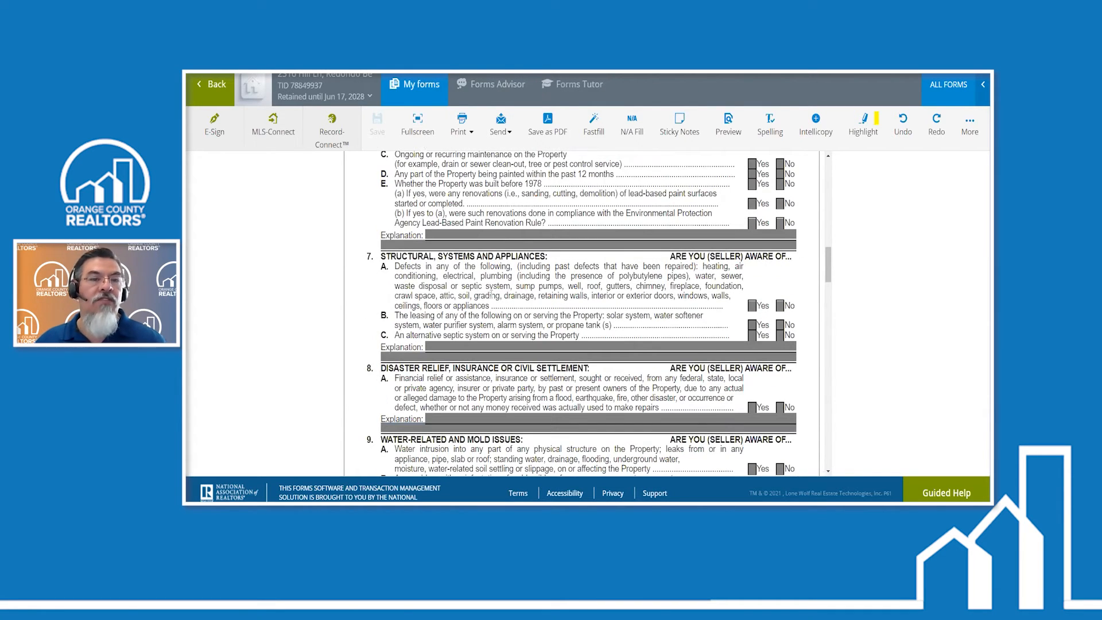
pyautogui.scroll(-15, 491, 295)
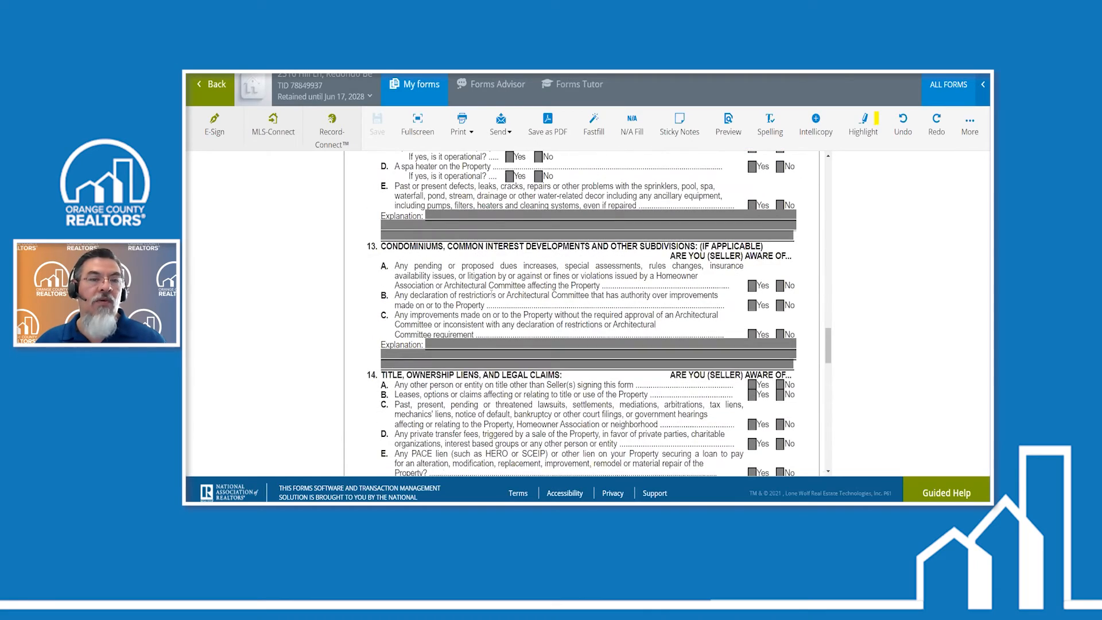
pyautogui.scroll(20, 492, 293)
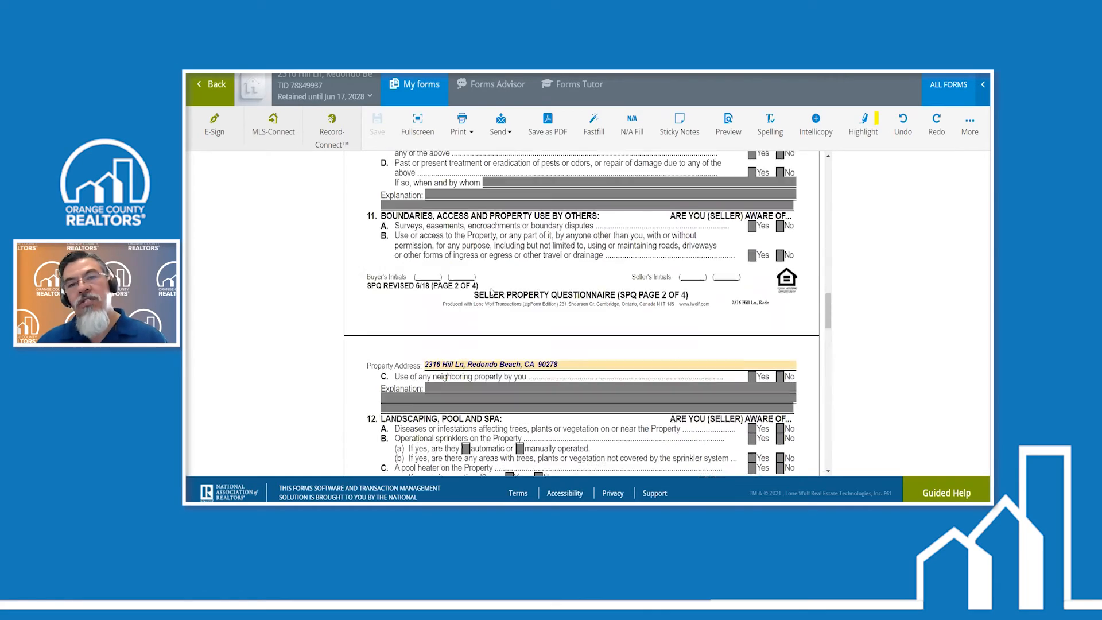
pyautogui.scroll(5, 490, 283)
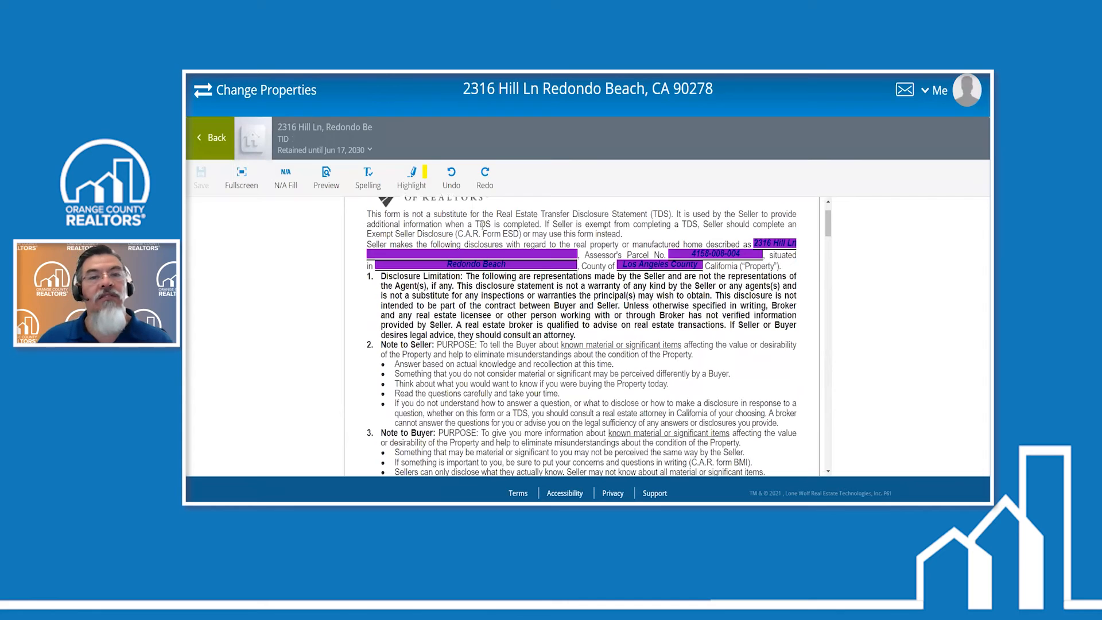
# - In the seller's zipCommunity copy of the questionnaire, answer No to questions A and B of section 5
pyautogui.scroll(-3, 662, 312)
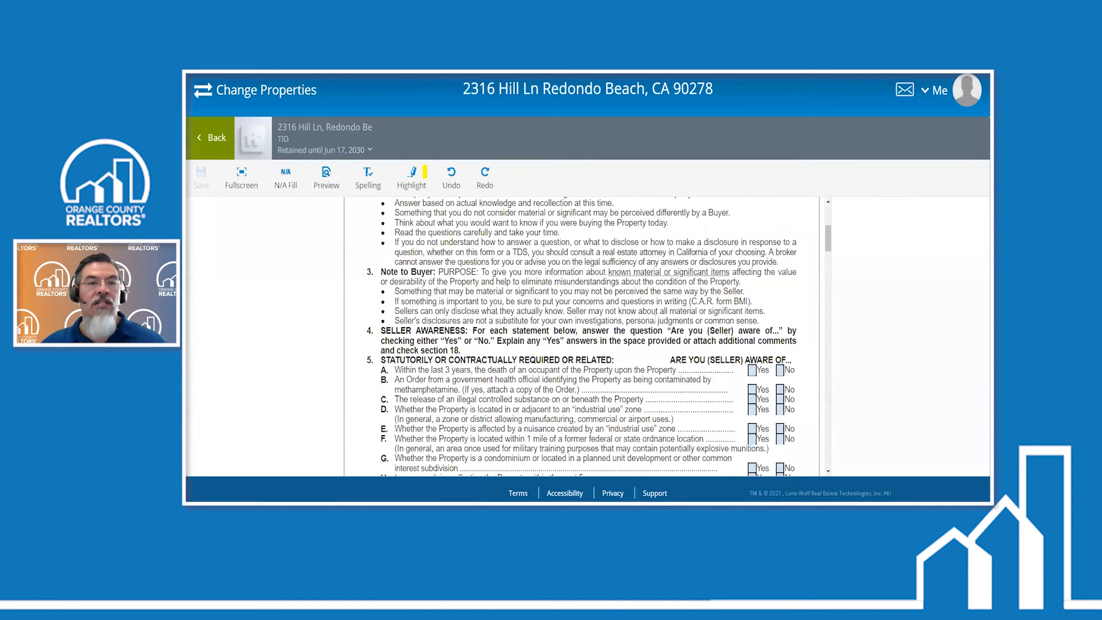
pyautogui.scroll(-2, 656, 319)
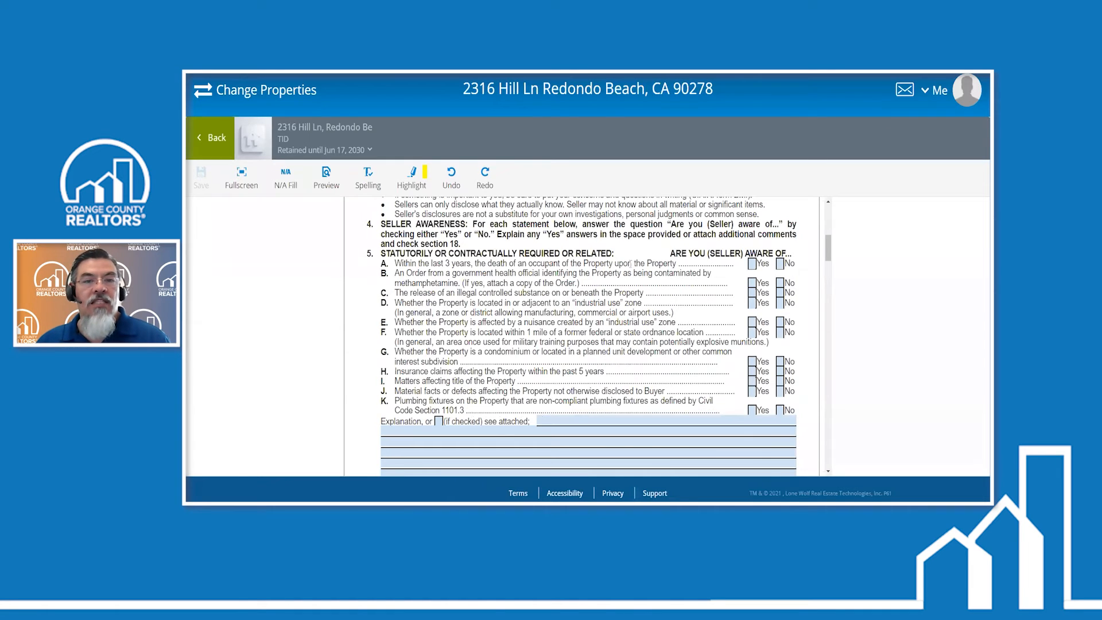
pyautogui.click(780, 264)
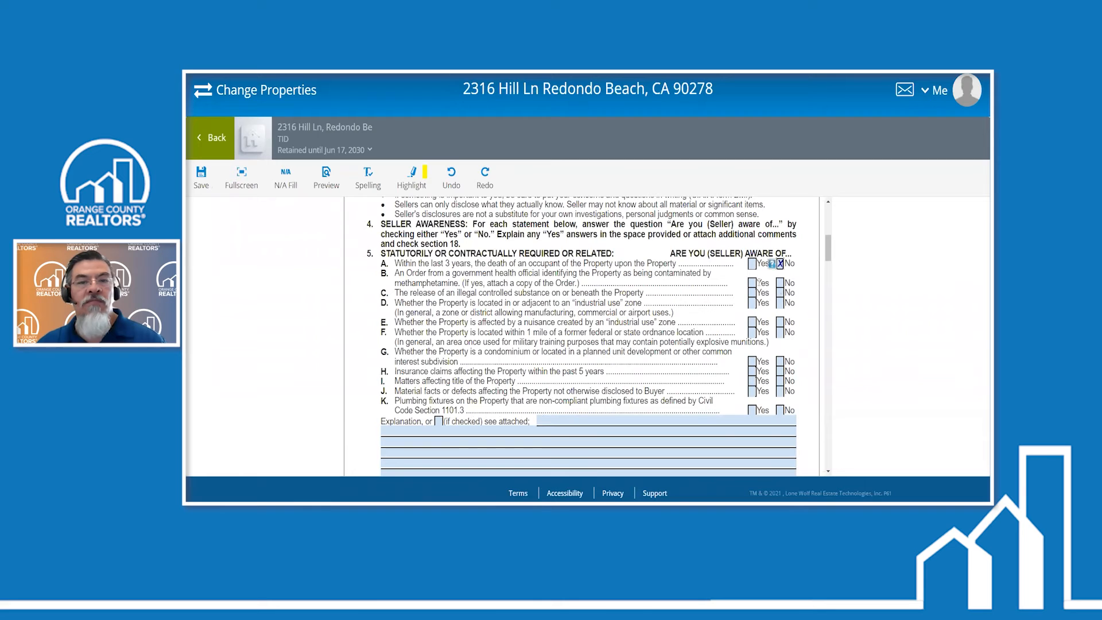
pyautogui.click(779, 282)
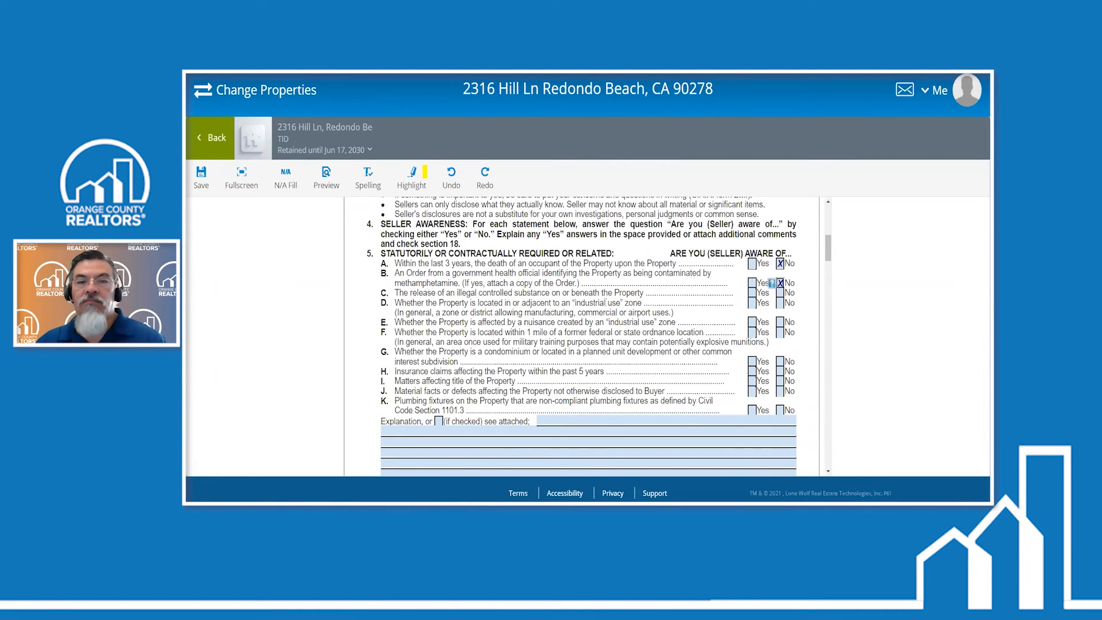
# - Answer No to questions A, B and C of section 7, Structural, Systems and Appliances, in the seller's questionnaire
pyautogui.scroll(-8, 597, 300)
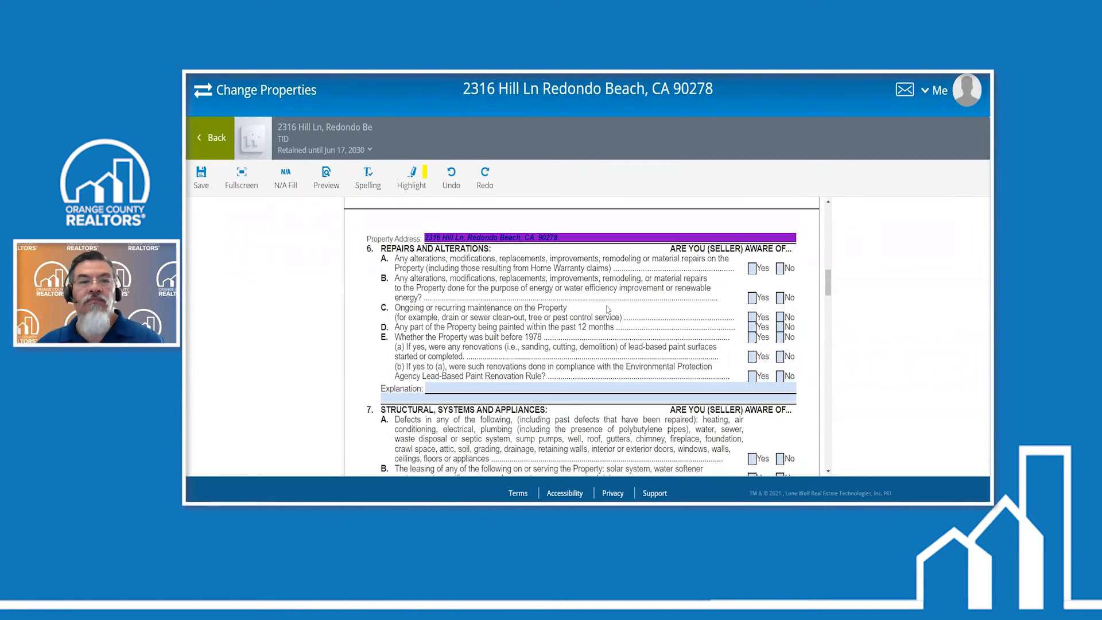
pyautogui.scroll(-10, 606, 307)
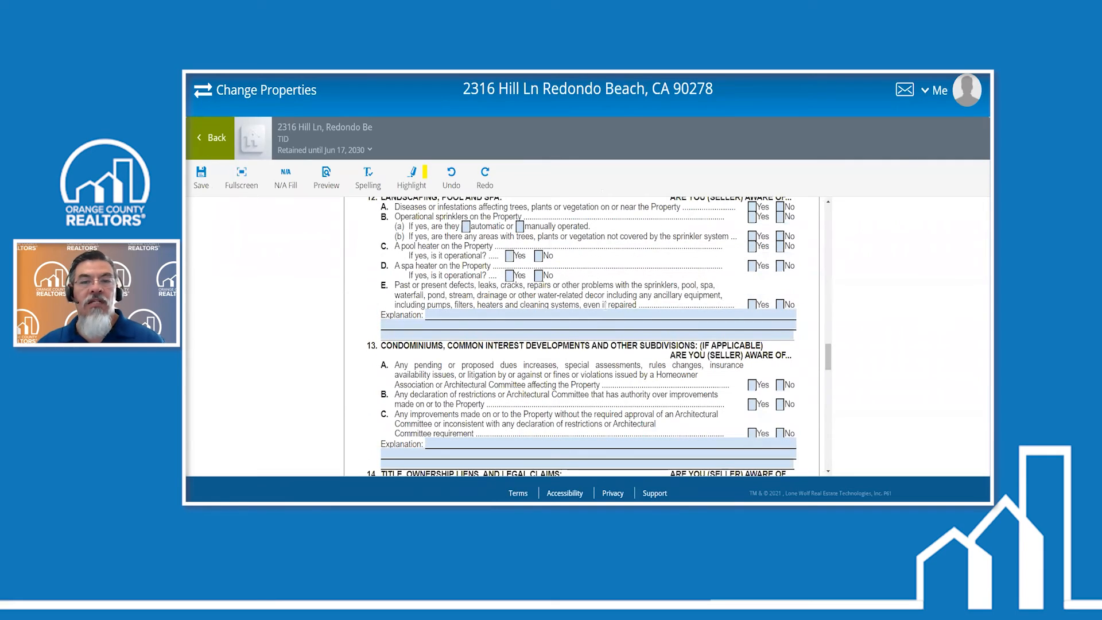
pyautogui.scroll(-15, 604, 304)
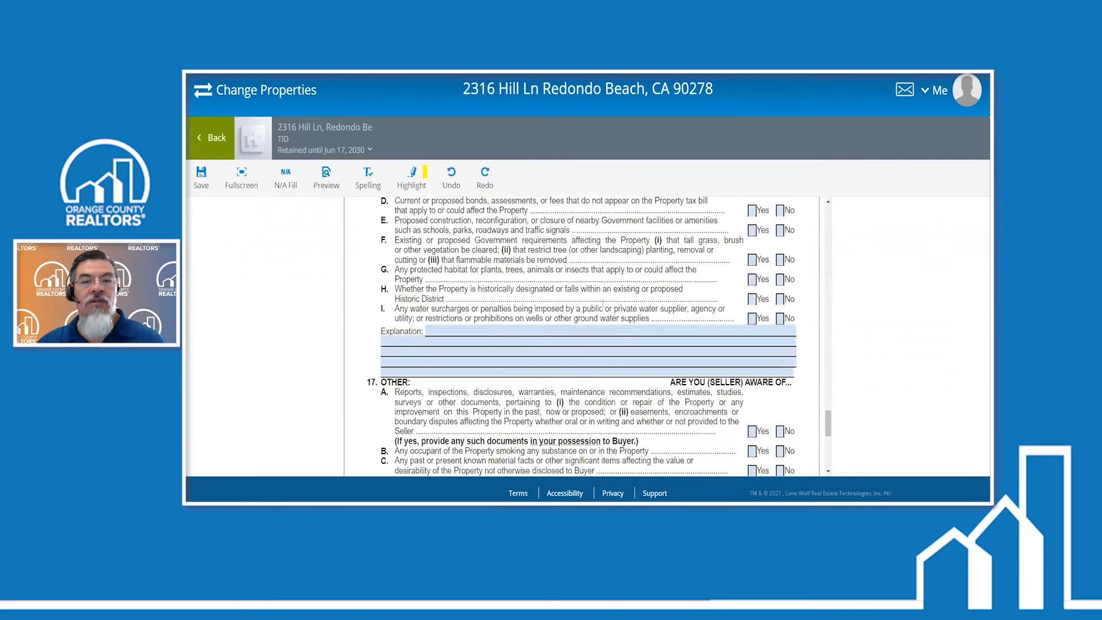
pyautogui.scroll(12, 602, 303)
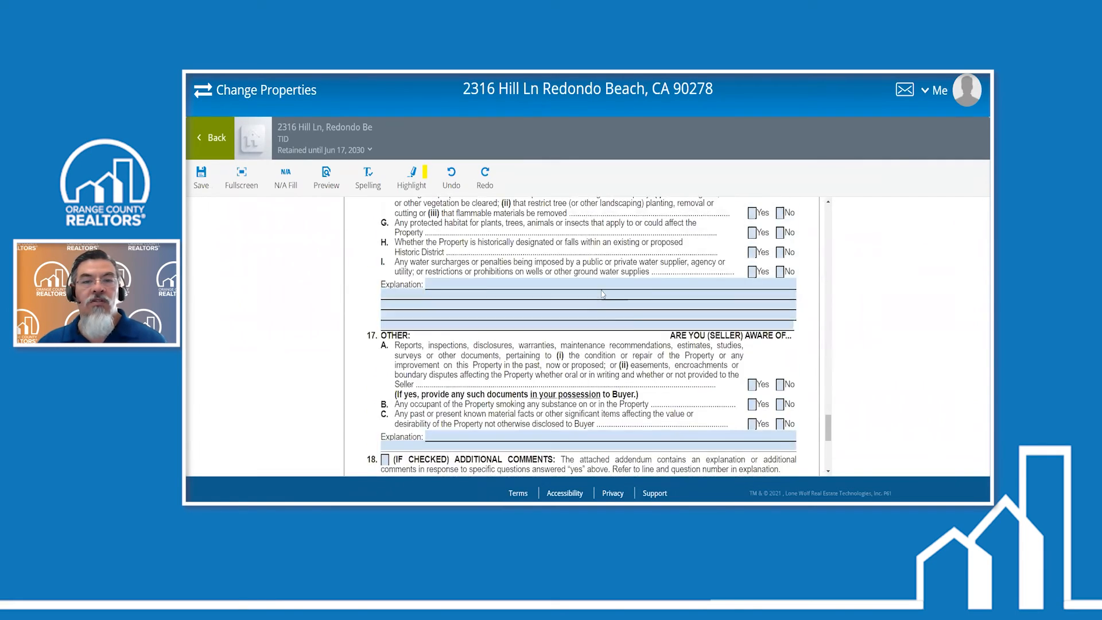
pyautogui.scroll(8, 602, 294)
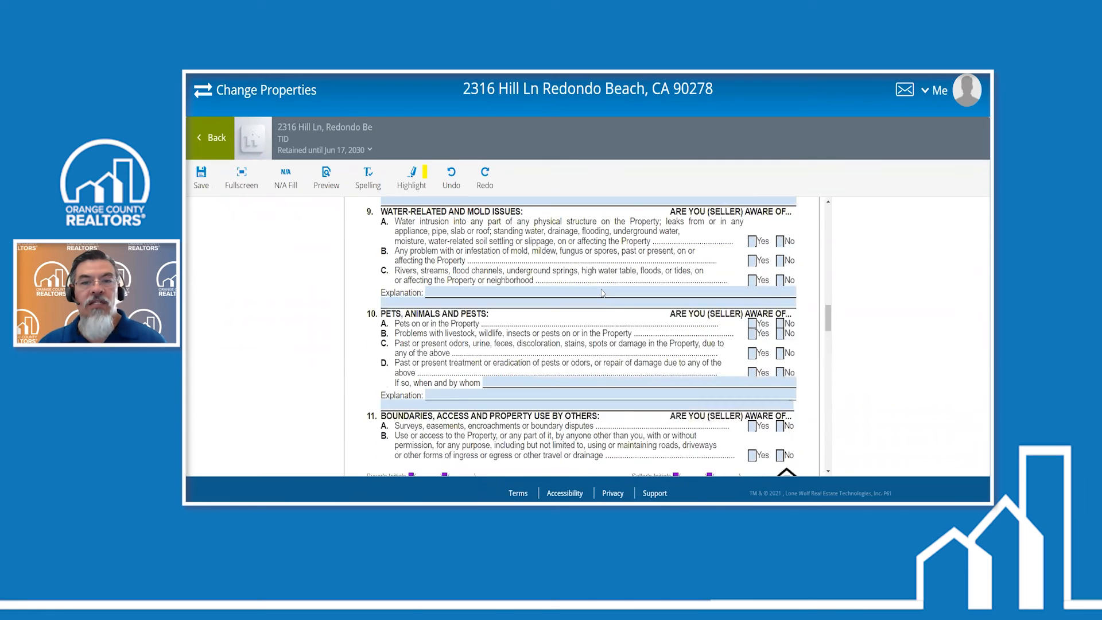
pyautogui.scroll(4, 601, 293)
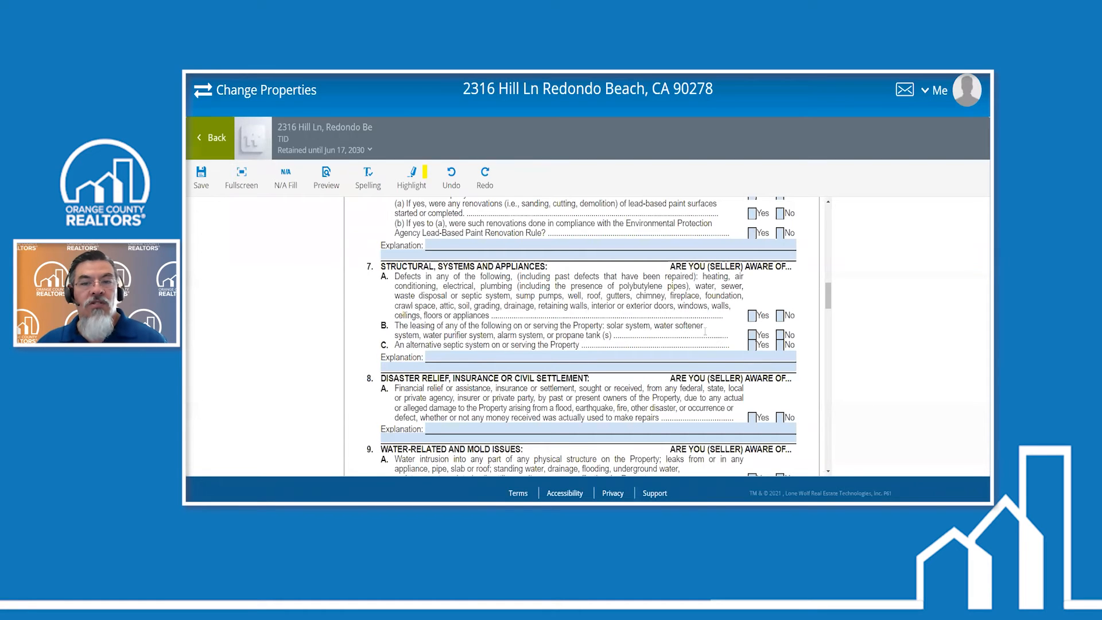
pyautogui.click(780, 335)
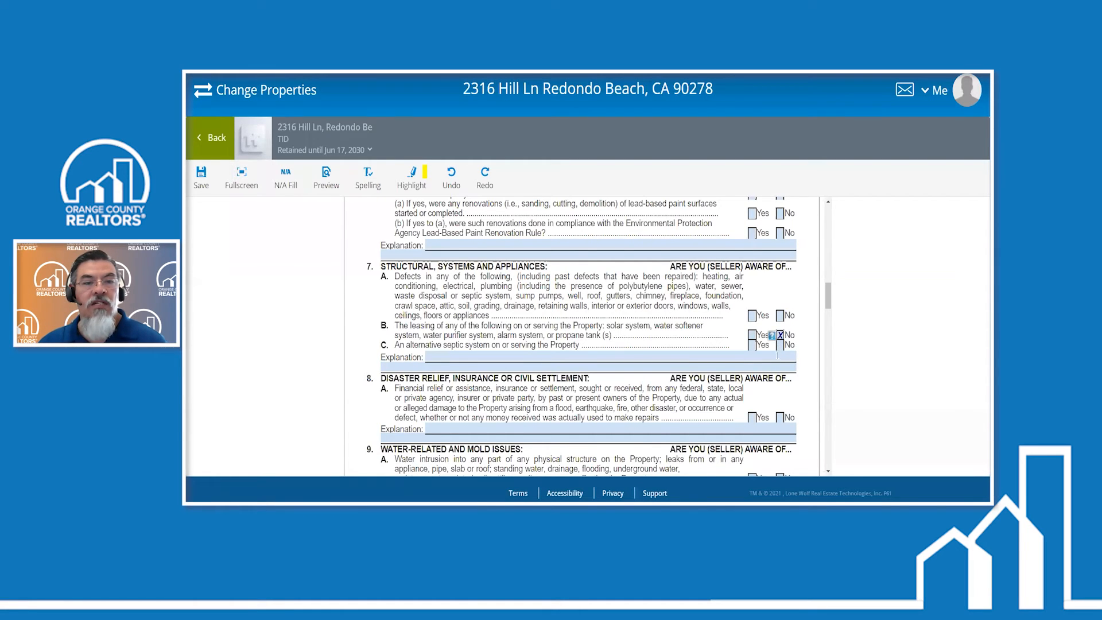
pyautogui.click(780, 345)
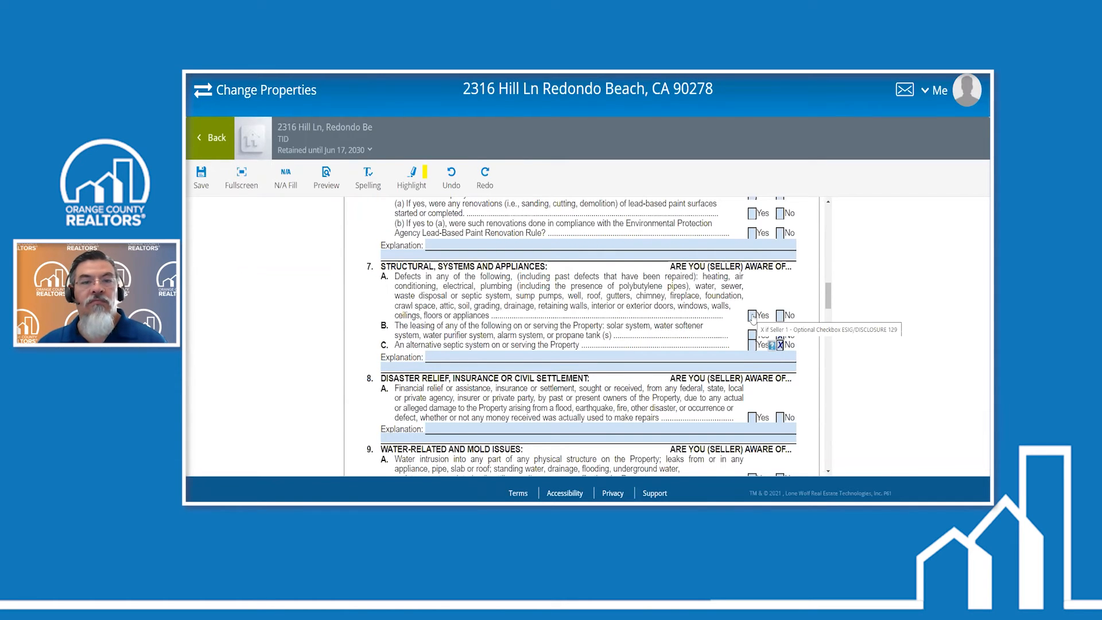
pyautogui.click(780, 315)
pyautogui.scroll(2, 752, 316)
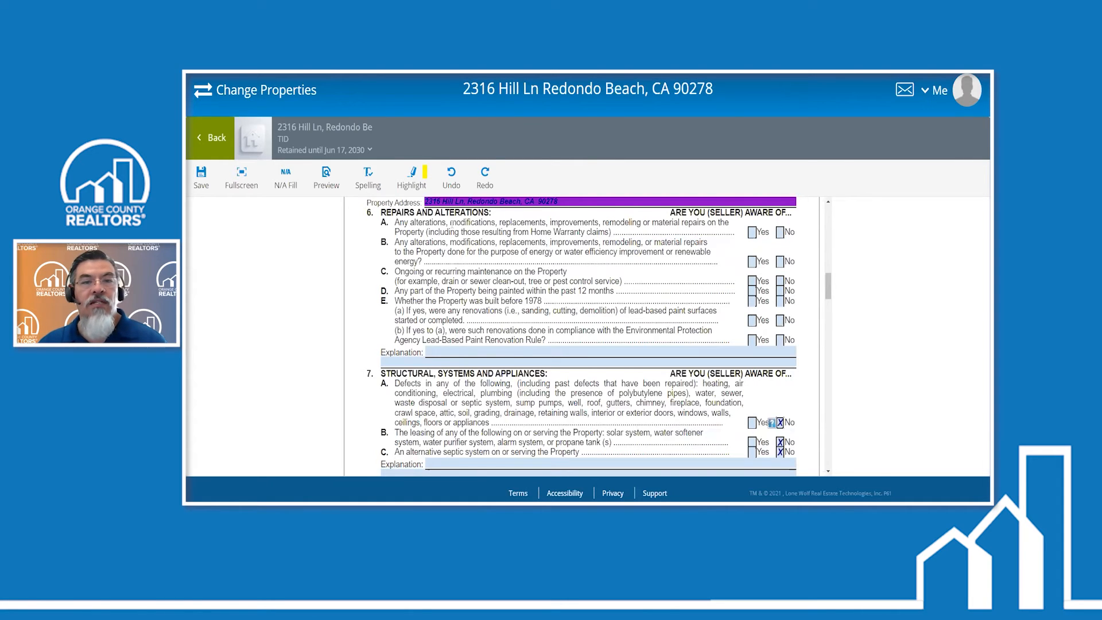
# - Answer Yes to question A of section 6, Repairs and Alterations, and enter the explanation "Large game room basement"
pyautogui.click(752, 232)
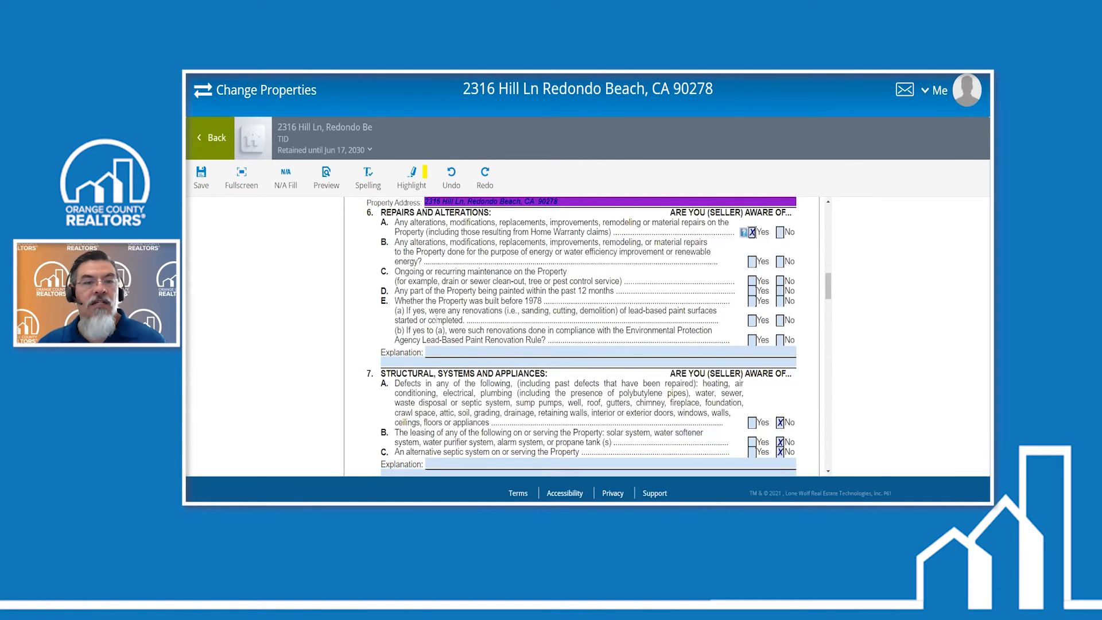
pyautogui.click(445, 351)
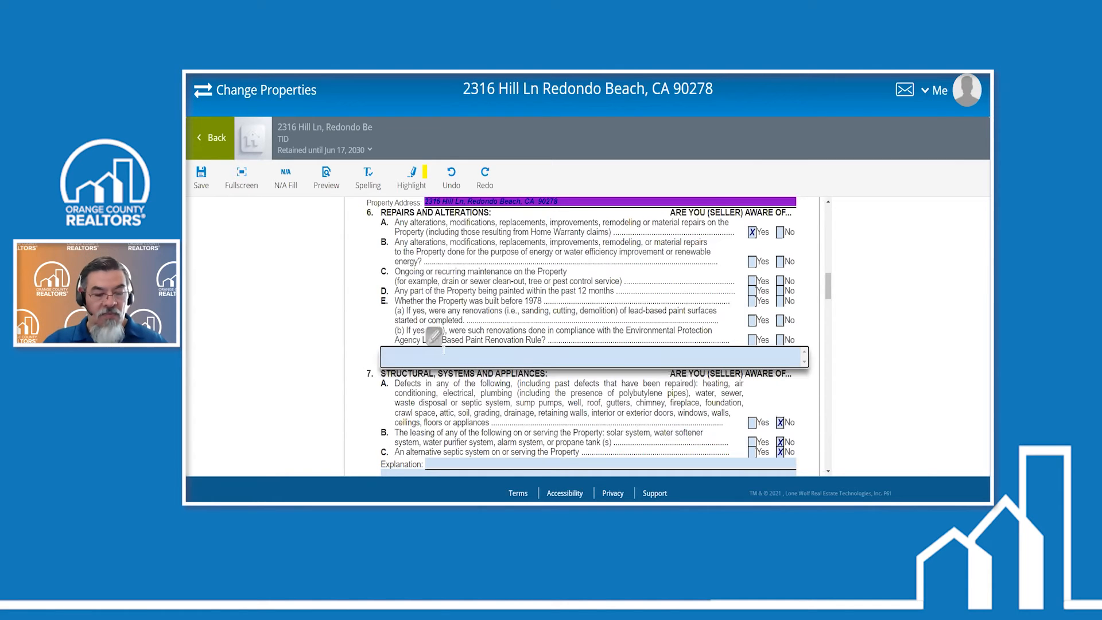
pyautogui.write('Large game room basement')
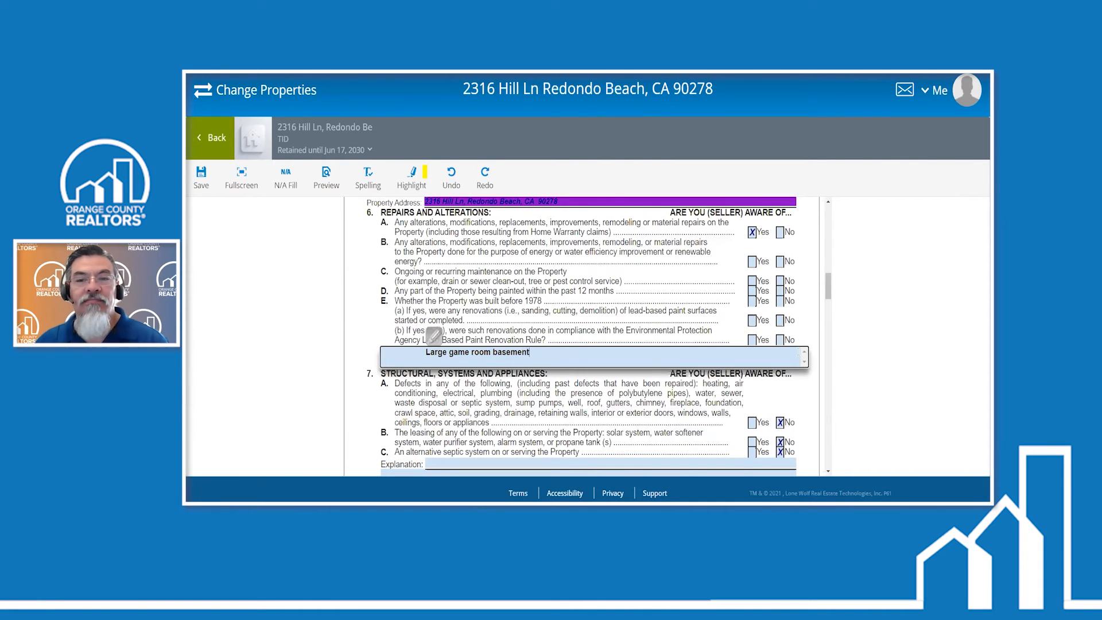
pyautogui.click(813, 328)
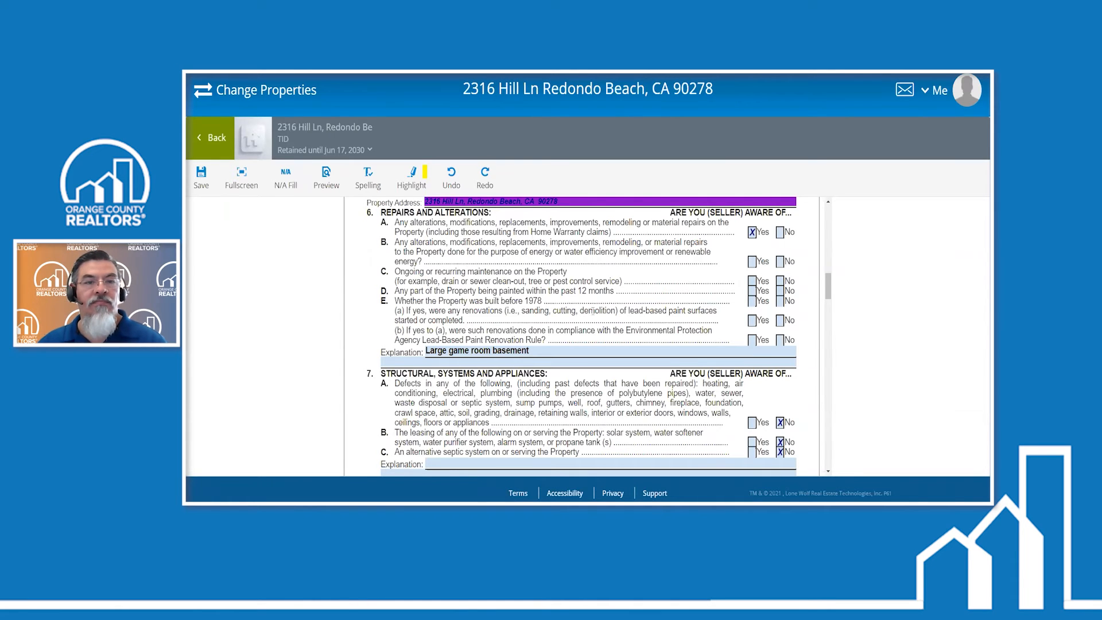
# - Answer No to questions A, B and C of section 9, Water-Related and Mold Issues, and save the seller's questionnaire
pyautogui.scroll(-1, 592, 310)
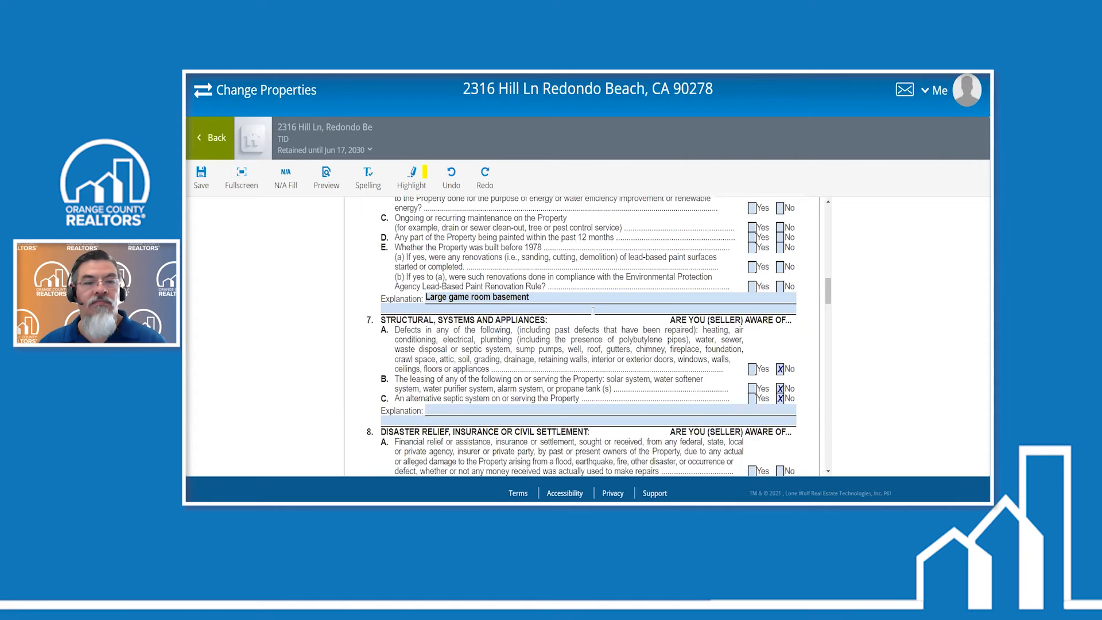
pyautogui.scroll(-1, 593, 311)
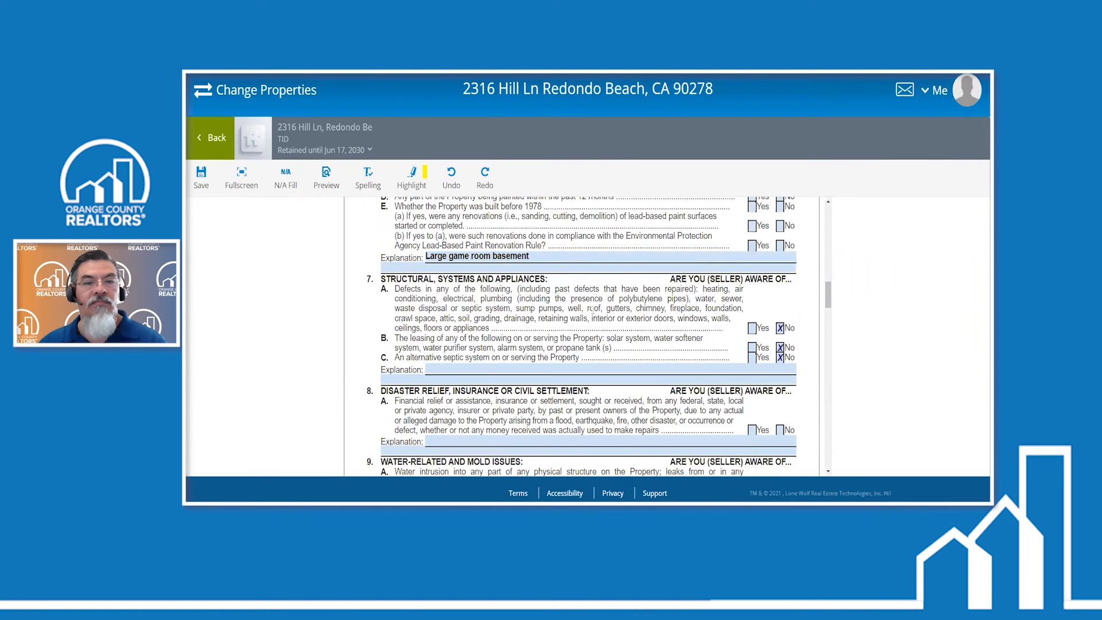
pyautogui.scroll(-4, 593, 311)
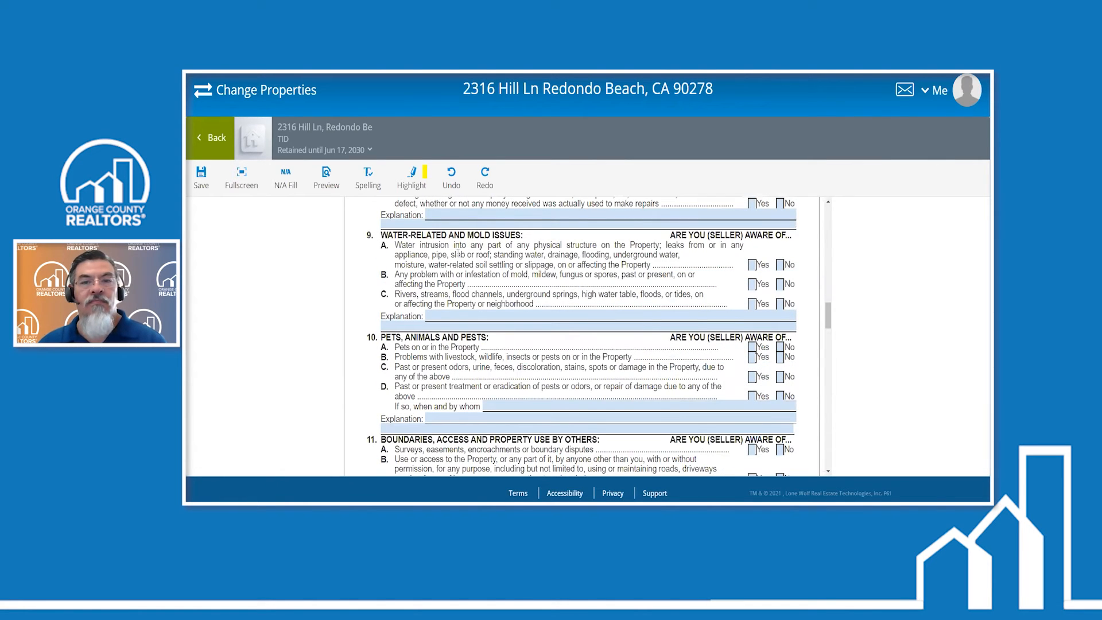
pyautogui.click(780, 264)
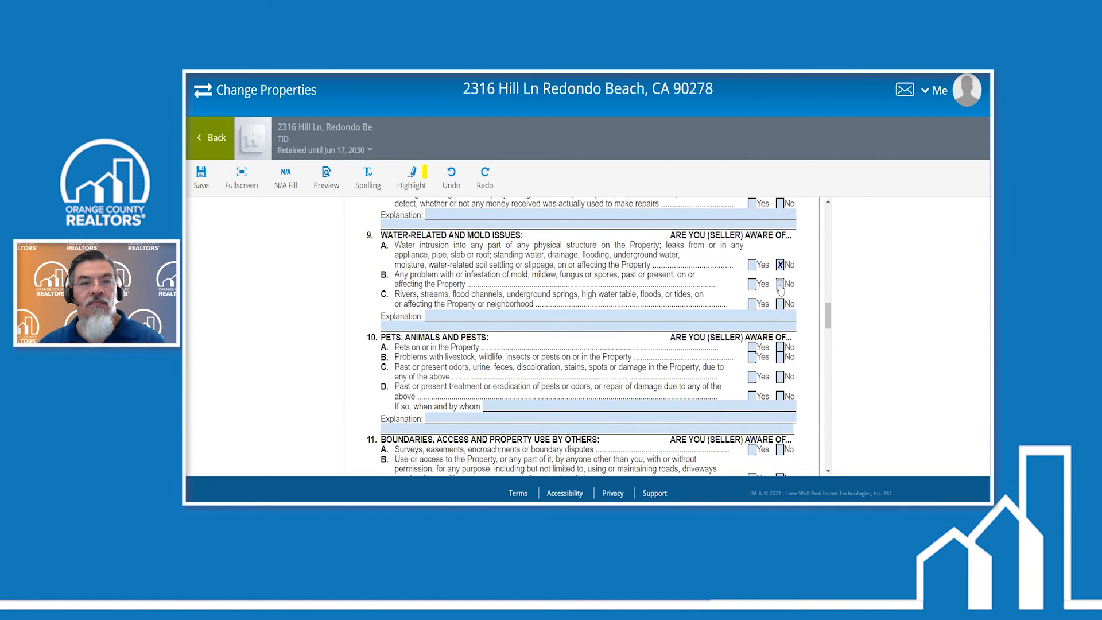
pyautogui.click(780, 285)
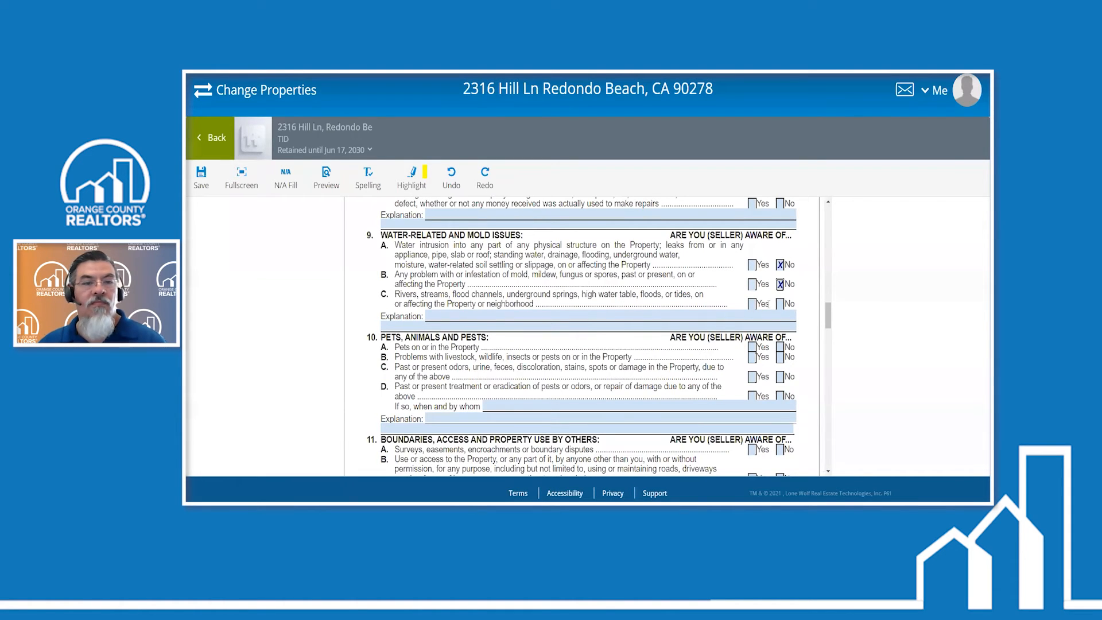
pyautogui.click(780, 304)
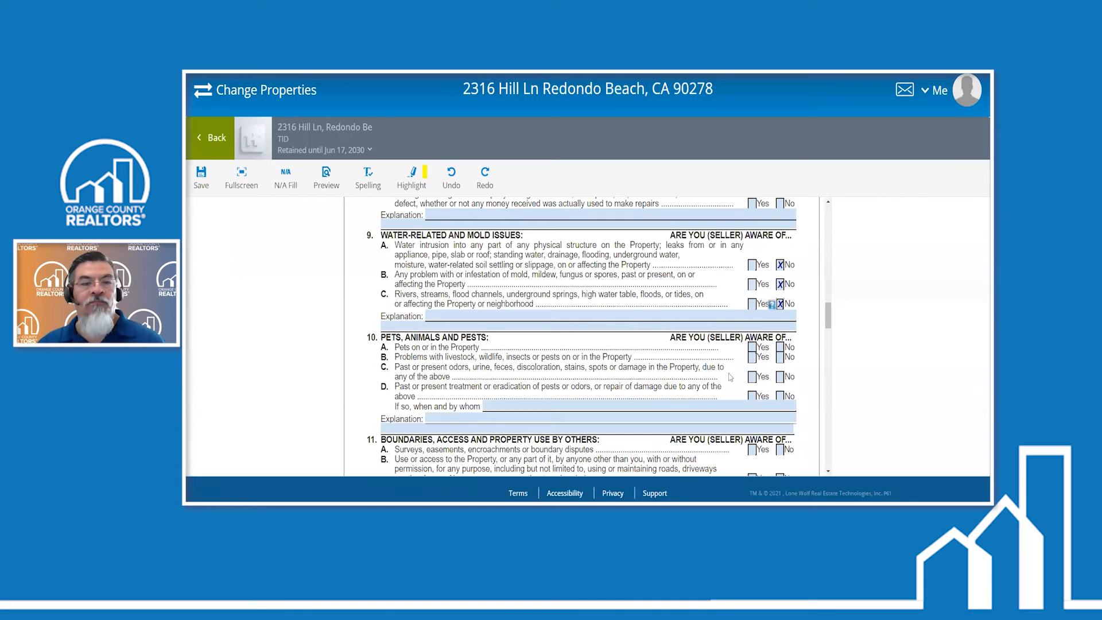
pyautogui.scroll(-1, 708, 378)
pyautogui.scroll(-2, 723, 344)
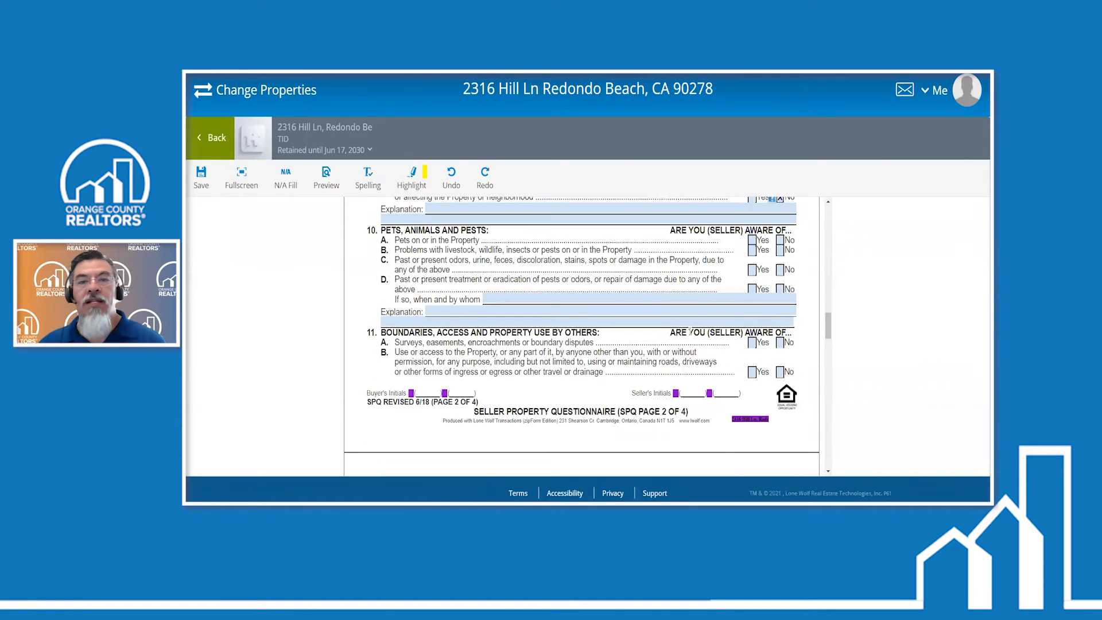
pyautogui.scroll(4, 688, 330)
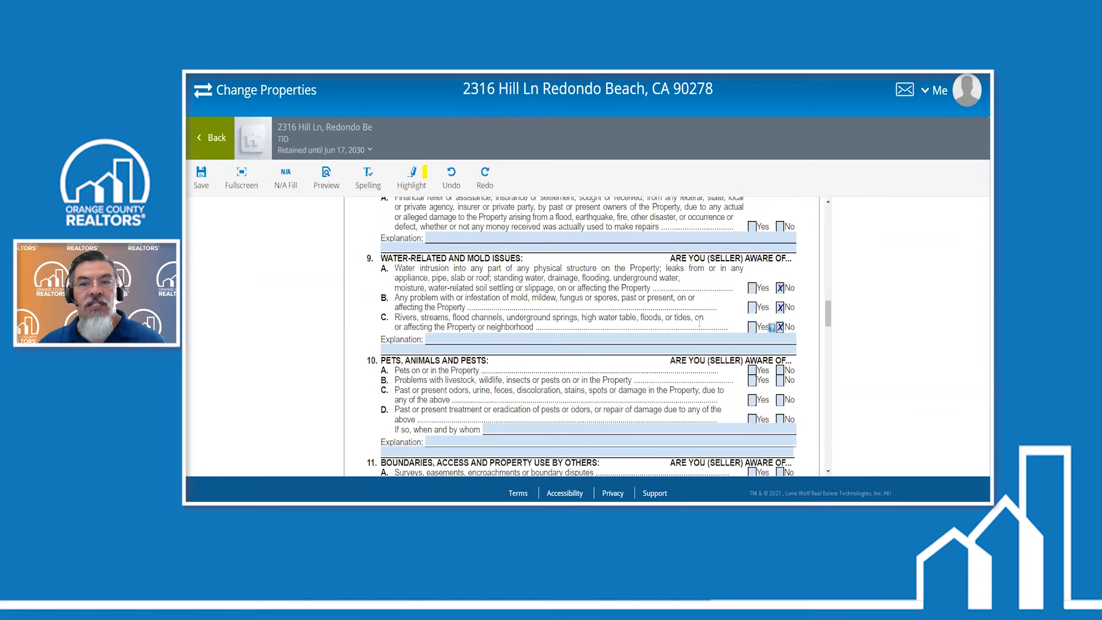
pyautogui.scroll(15, 712, 313)
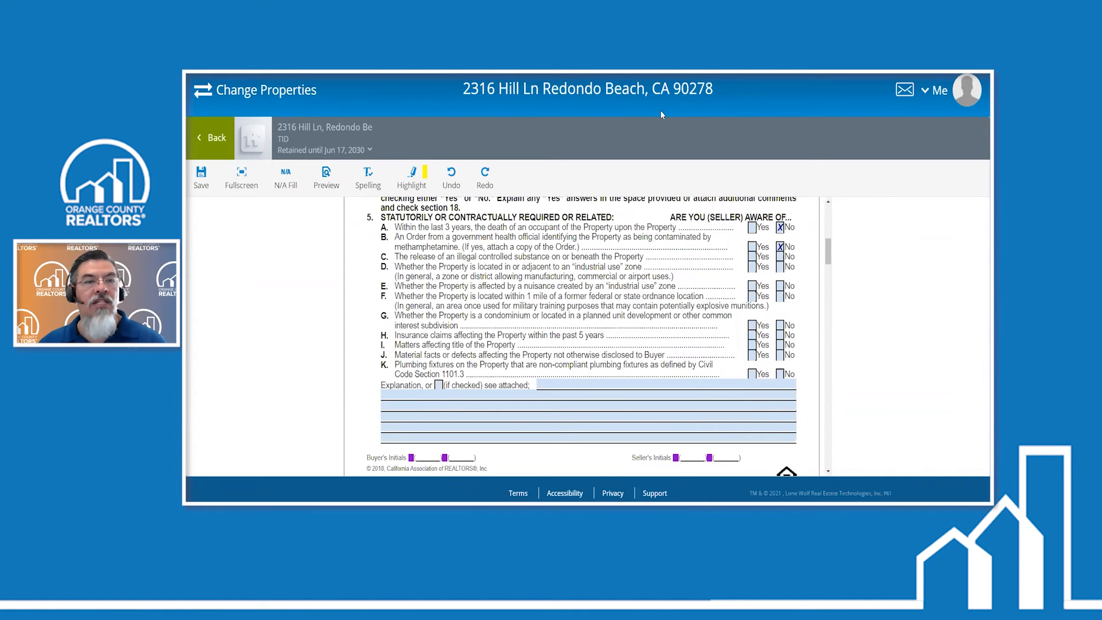
pyautogui.click(201, 177)
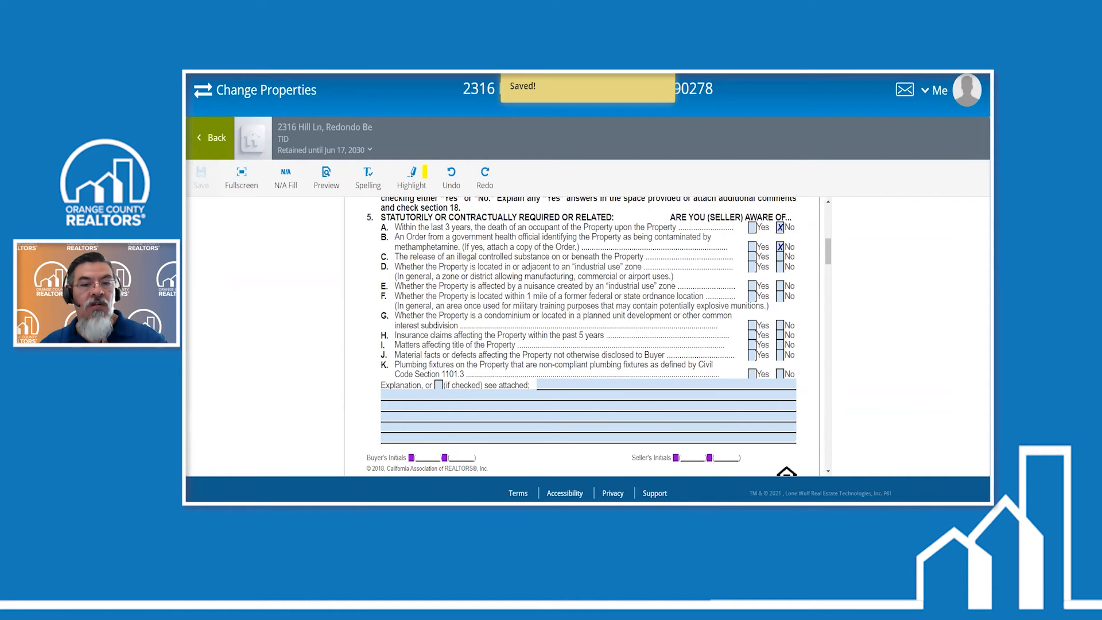
# - Switch to the agent's zipForm window and reload the Seller Property Questionnaire by reopening it from the transaction's documents
pyautogui.moveTo(441, 487)
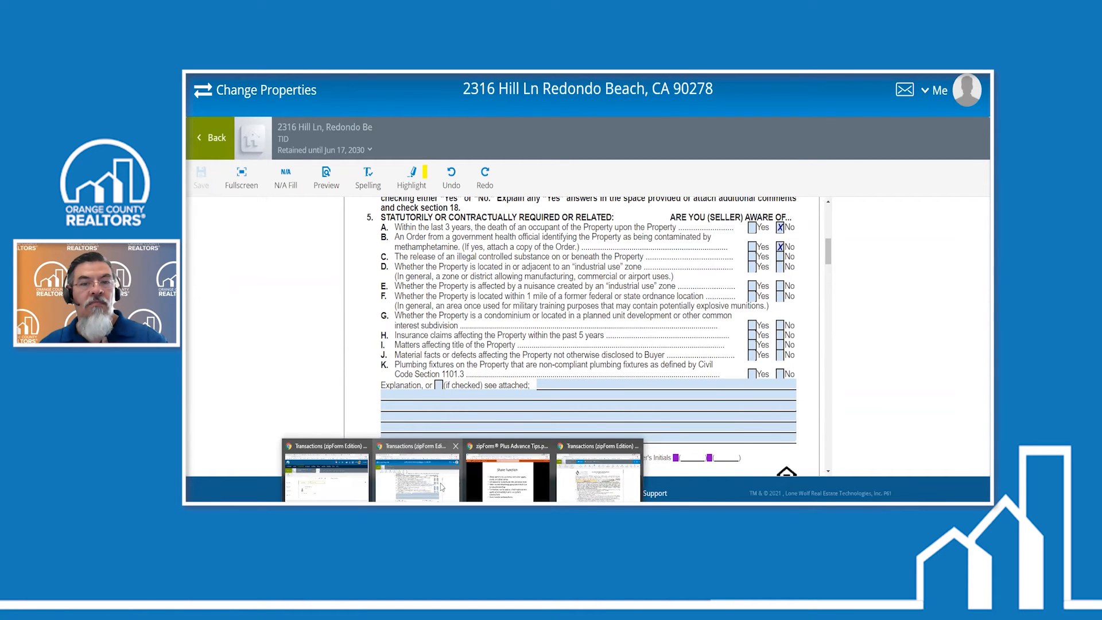
pyautogui.click(594, 481)
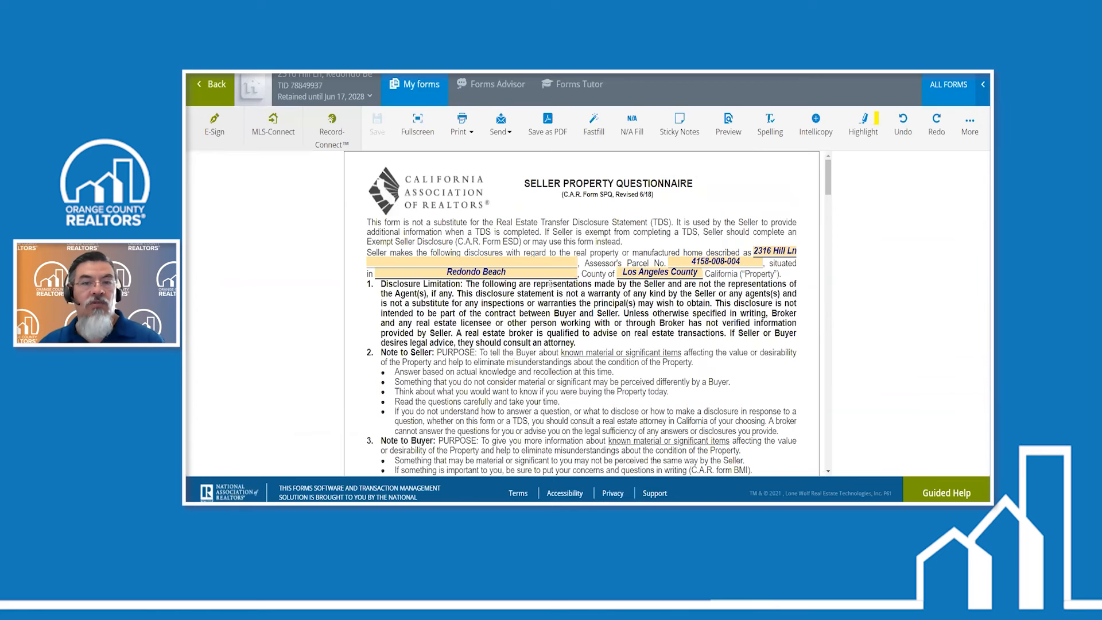
pyautogui.click(214, 86)
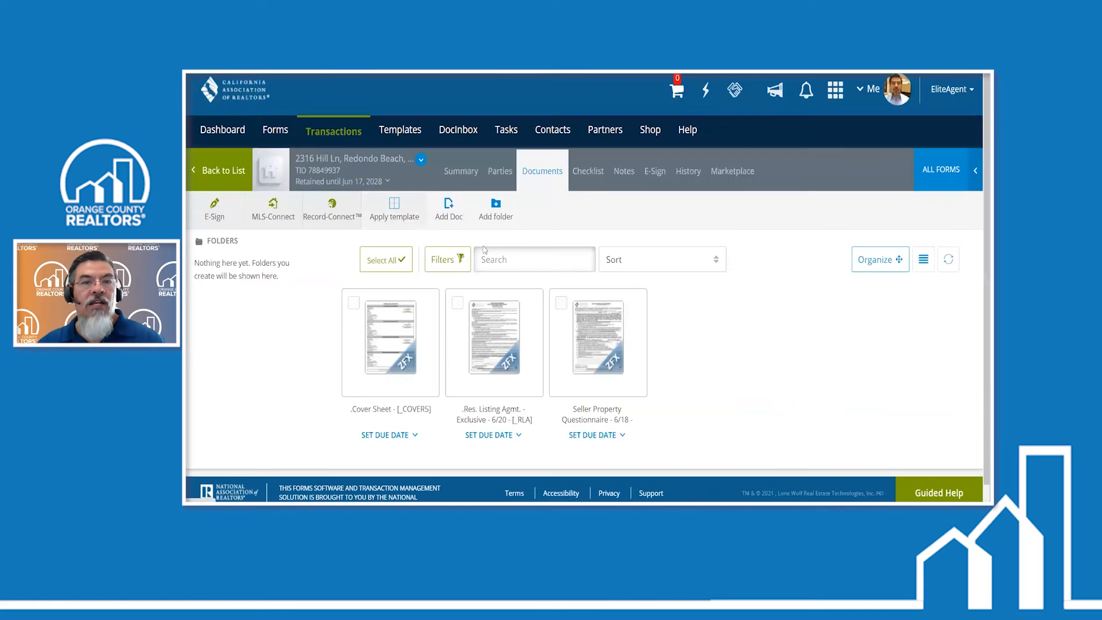
pyautogui.click(509, 372)
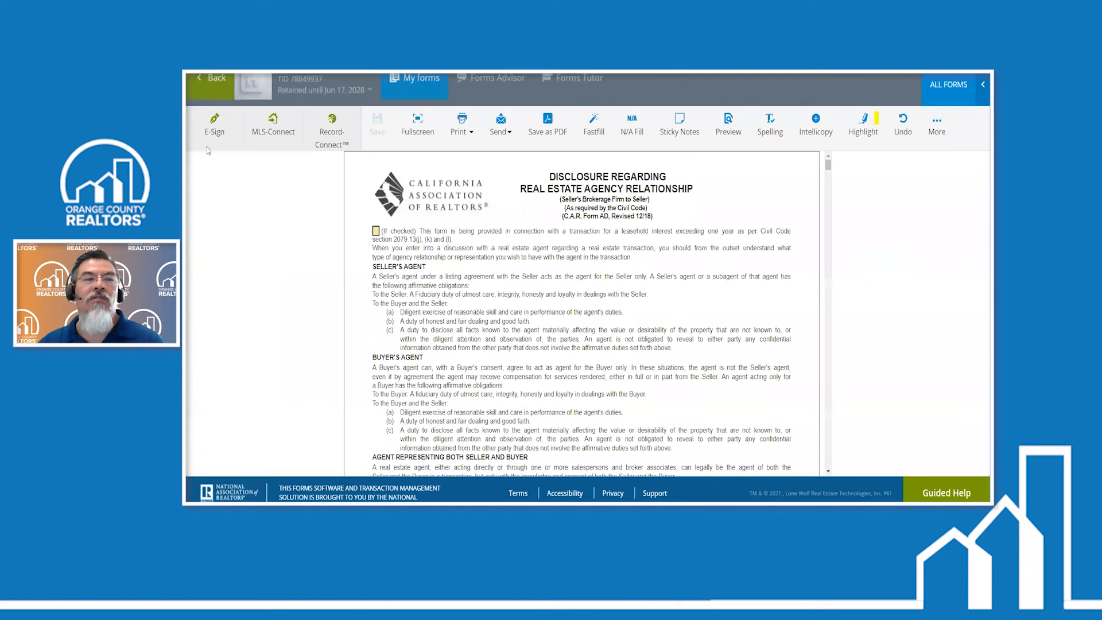
pyautogui.click(209, 96)
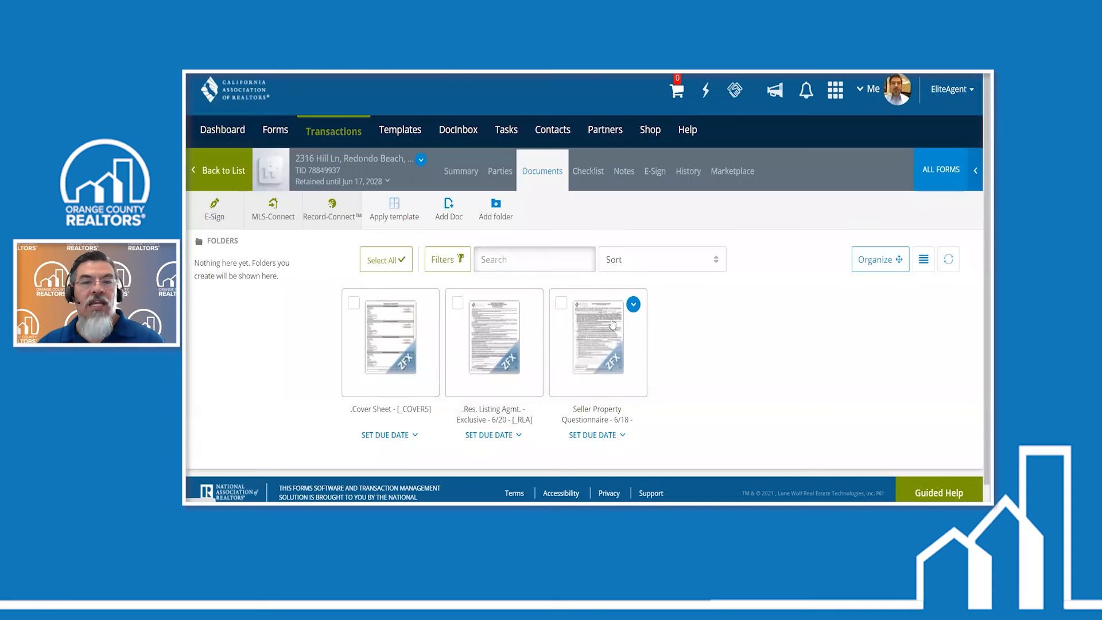
pyautogui.click(593, 348)
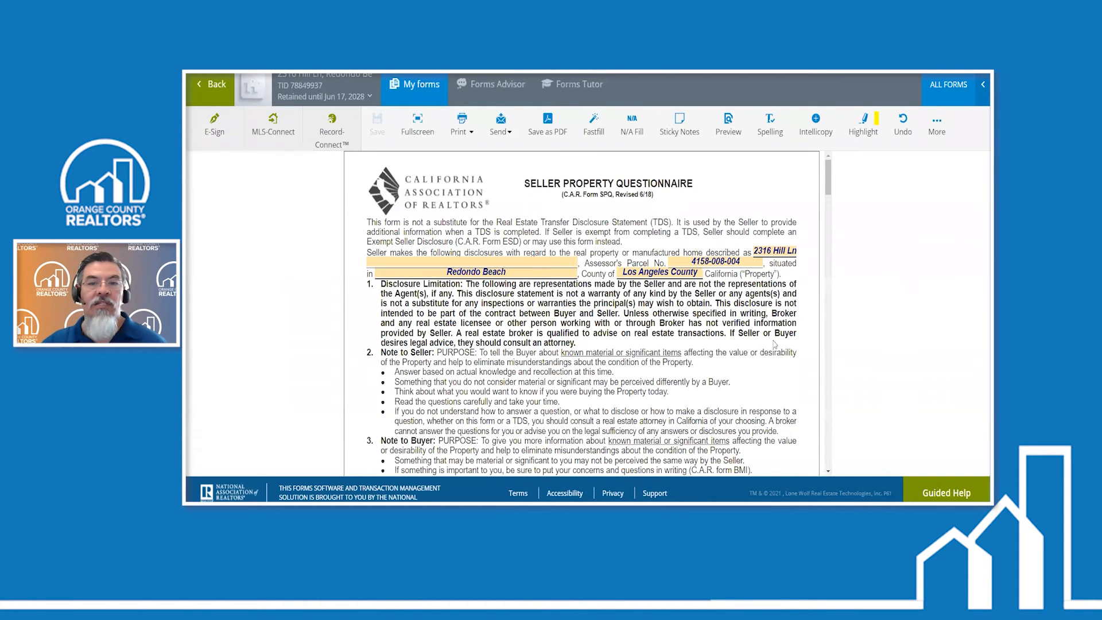
# - Enlarge the agent's copy of the questionnaire and examine the seller's answers and explanation in sections 5 to 11
pyautogui.hotkey('ctrl', '+')
pyautogui.hotkey('ctrl', '+')
pyautogui.scroll(-5, 781, 294)
pyautogui.scroll(-2, 782, 293)
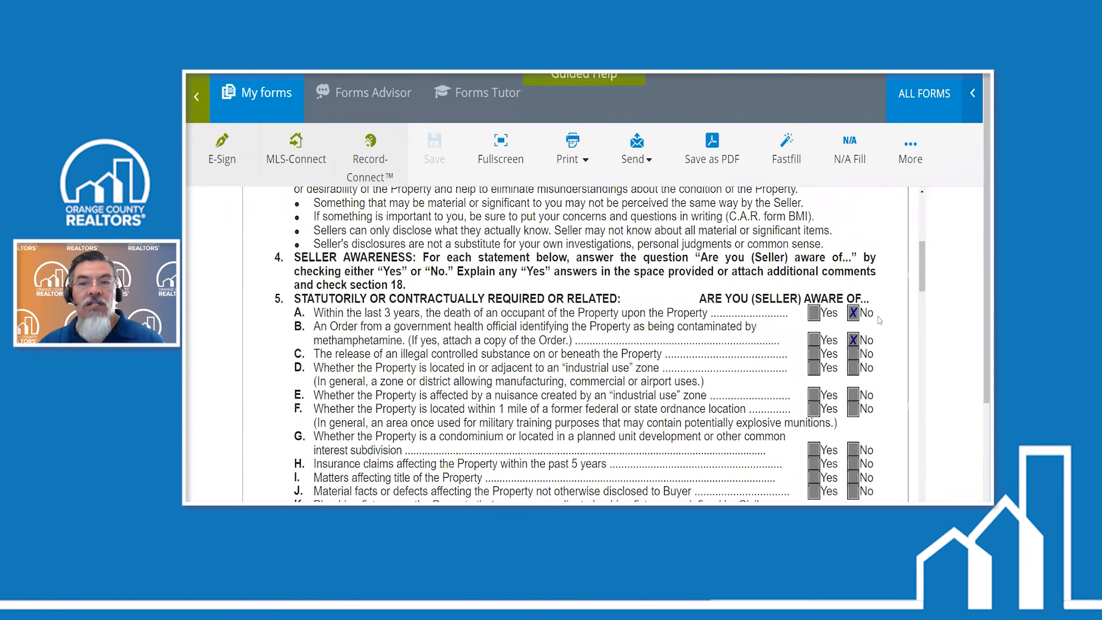
pyautogui.scroll(-6, 716, 311)
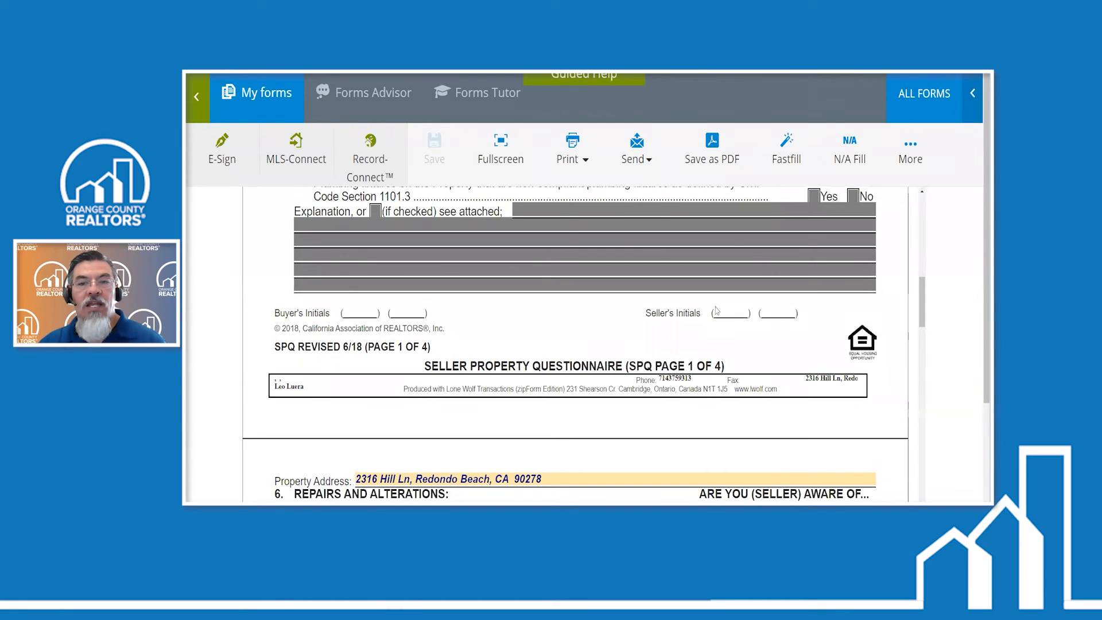
pyautogui.scroll(-8, 716, 311)
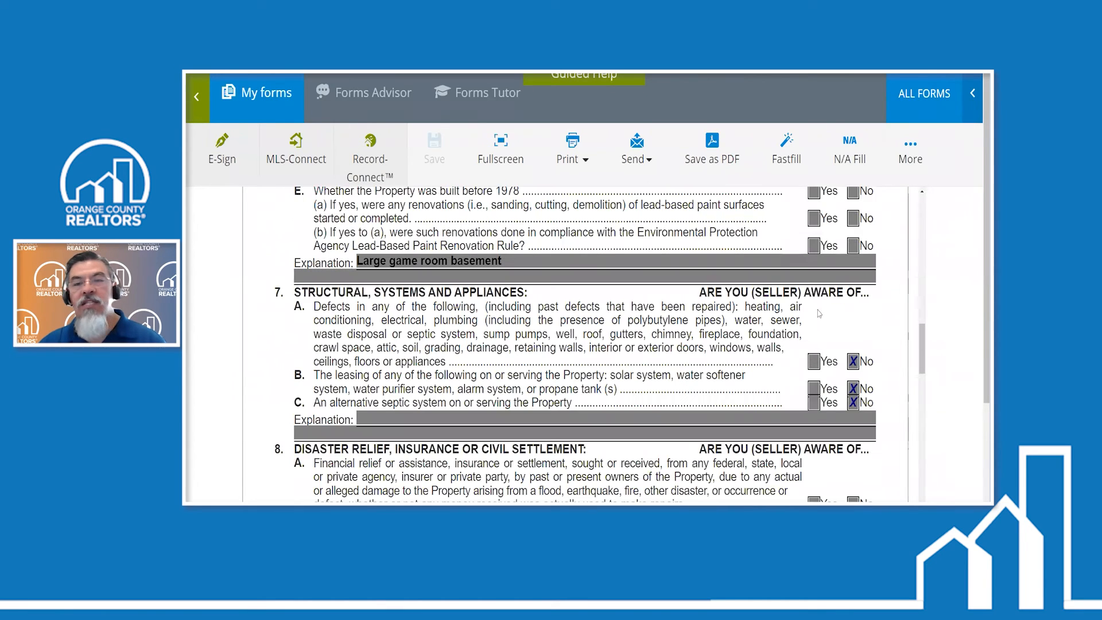
pyautogui.scroll(-1, 849, 307)
pyautogui.scroll(-6, 849, 307)
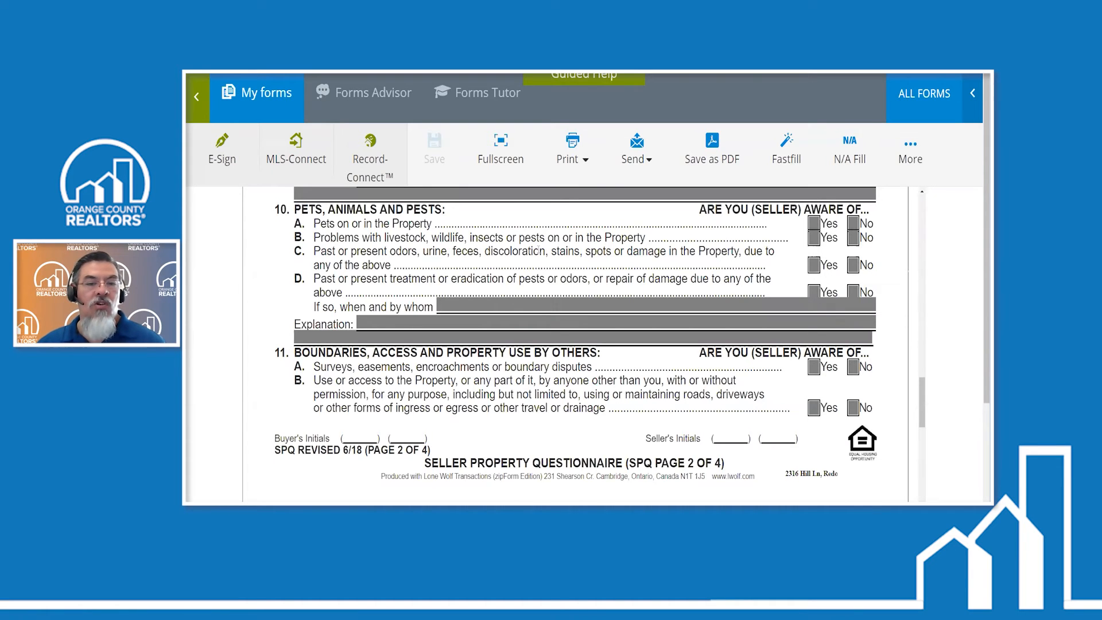
# - In the seller's zipCommunity questionnaire, answer Yes to question A and No to B, C and D of section 10, Pets, Animals and Pests
pyautogui.moveTo(498, 497)
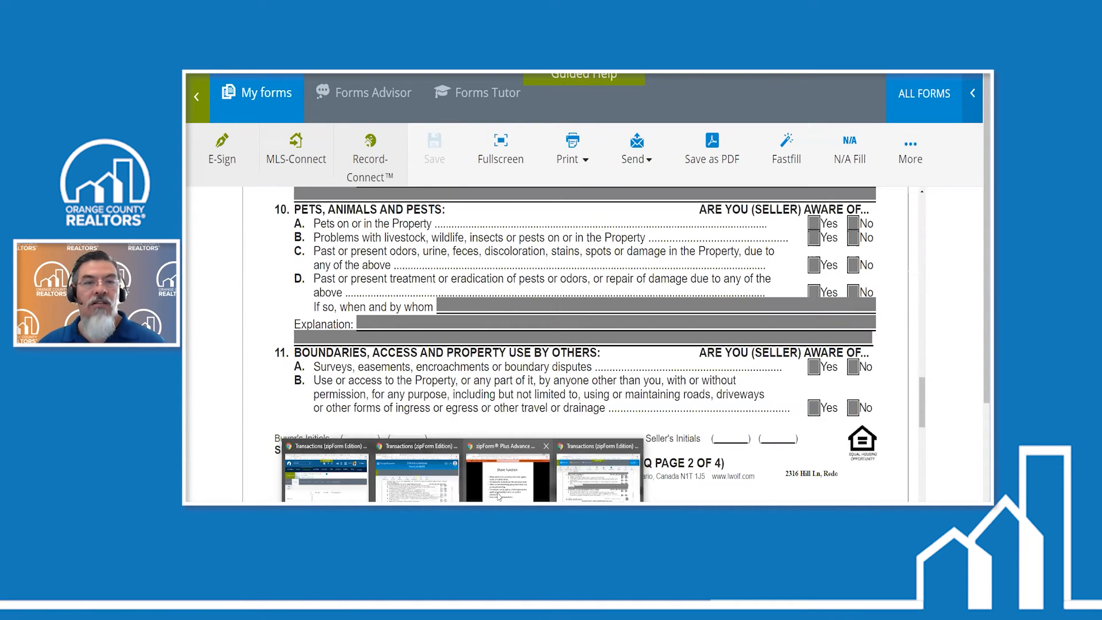
pyautogui.click(498, 497)
pyautogui.scroll(-10, 528, 293)
pyautogui.scroll(-5, 528, 292)
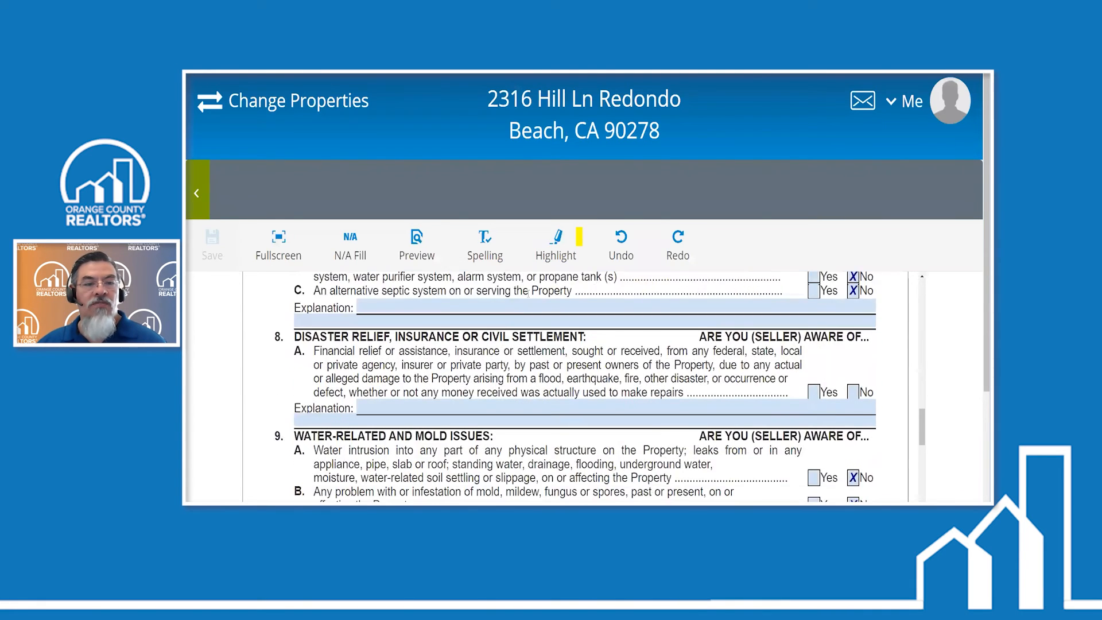
pyautogui.scroll(-3, 816, 317)
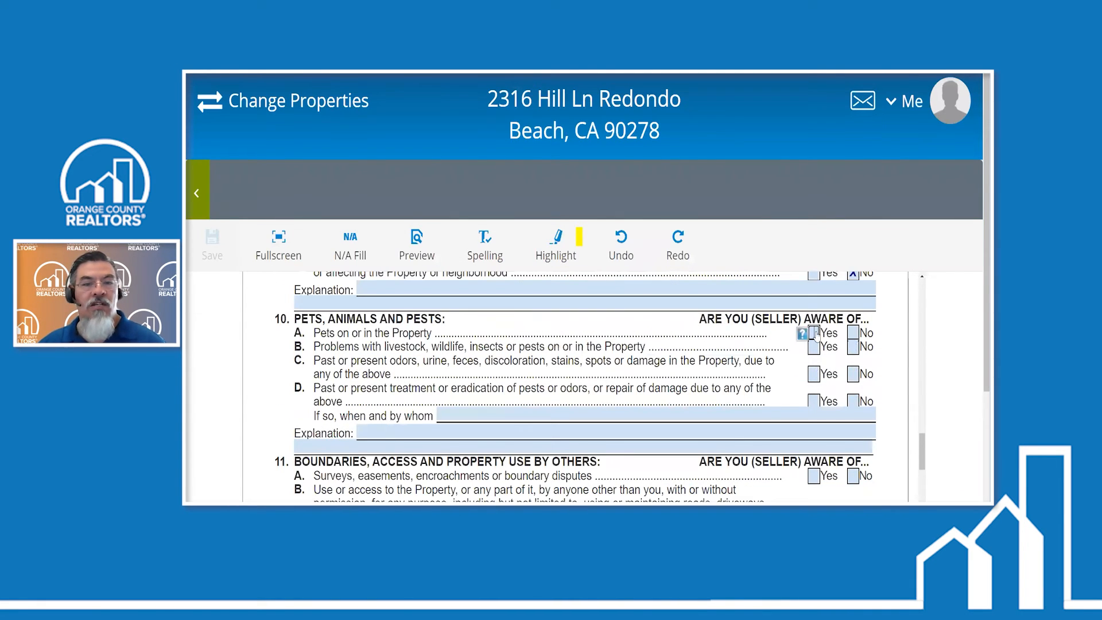
pyautogui.click(814, 333)
pyautogui.click(853, 347)
pyautogui.click(853, 375)
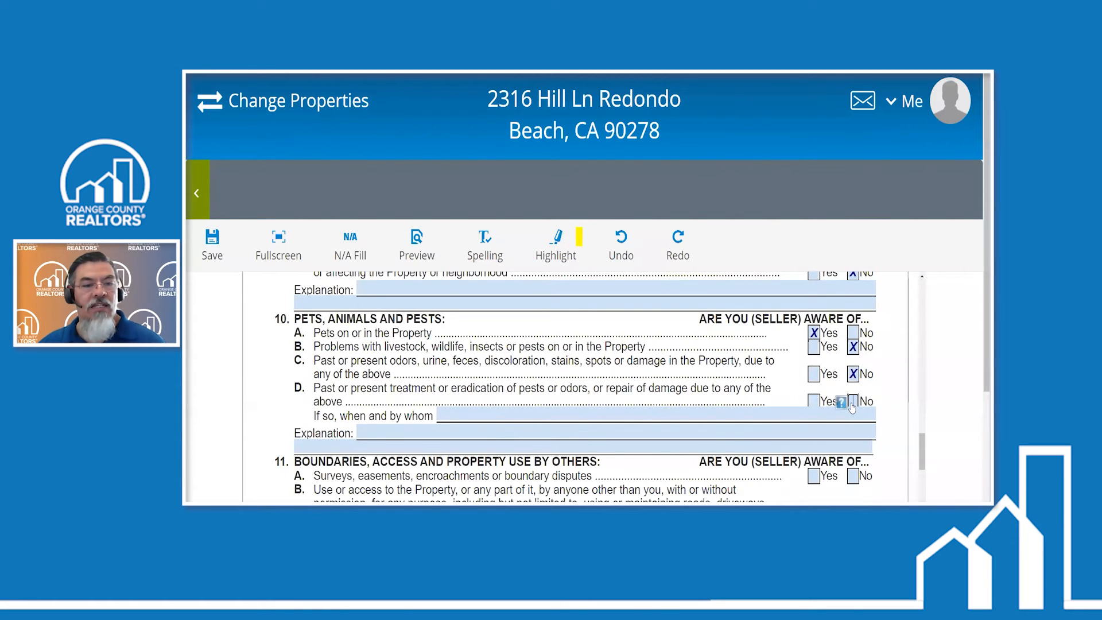
pyautogui.click(853, 401)
# - Answer No to questions A and B of section 11, Boundaries, Access and Property Use by Others, and save the form
pyautogui.scroll(-2, 717, 360)
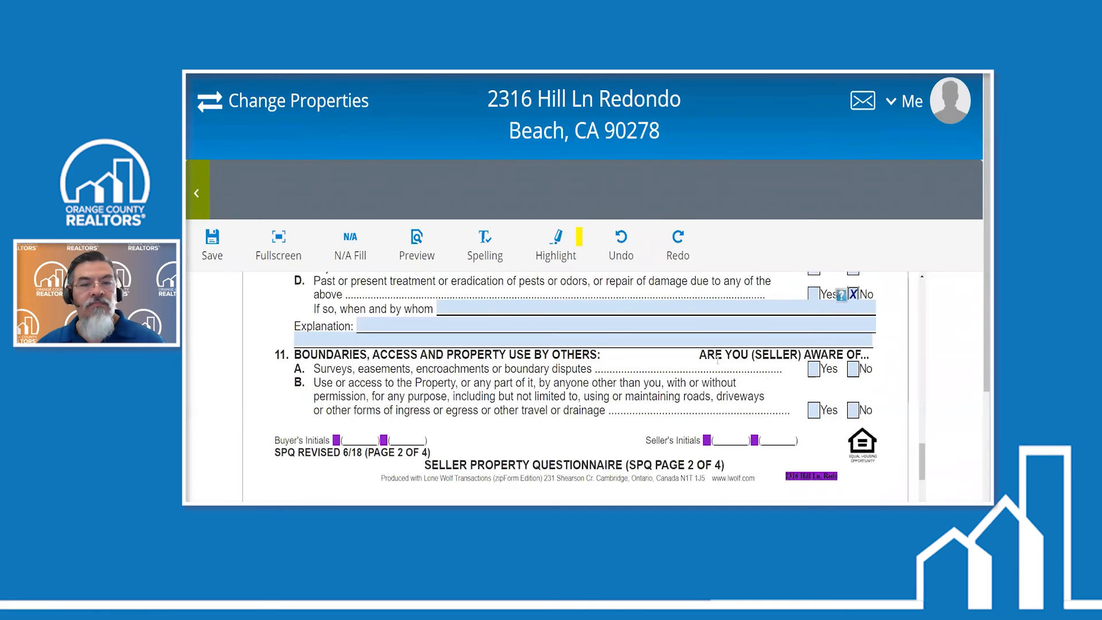
pyautogui.click(852, 369)
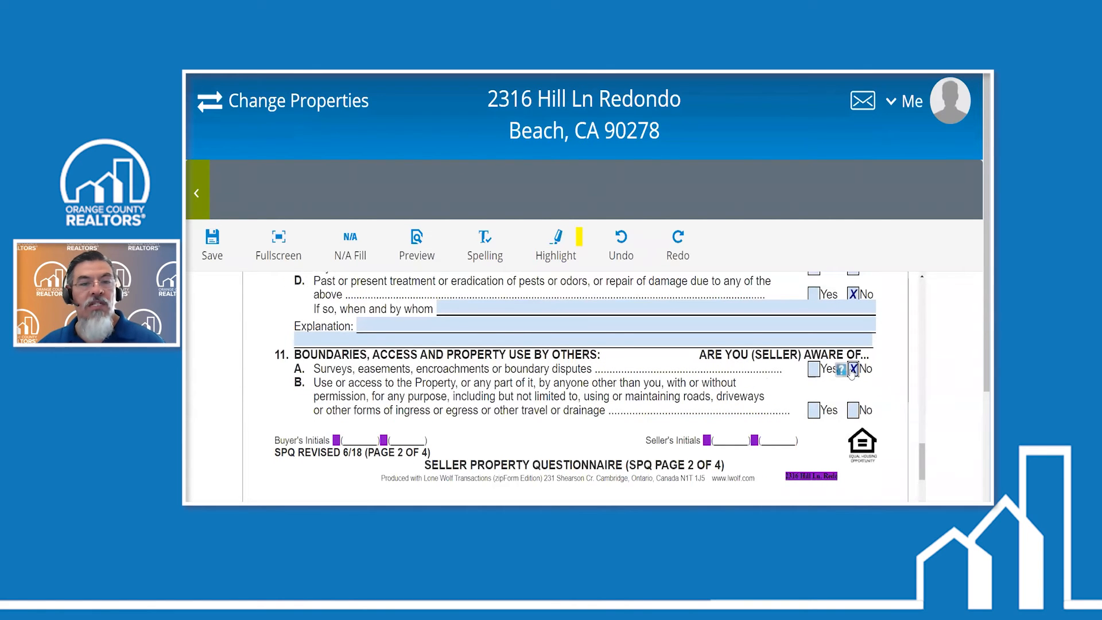
pyautogui.click(853, 410)
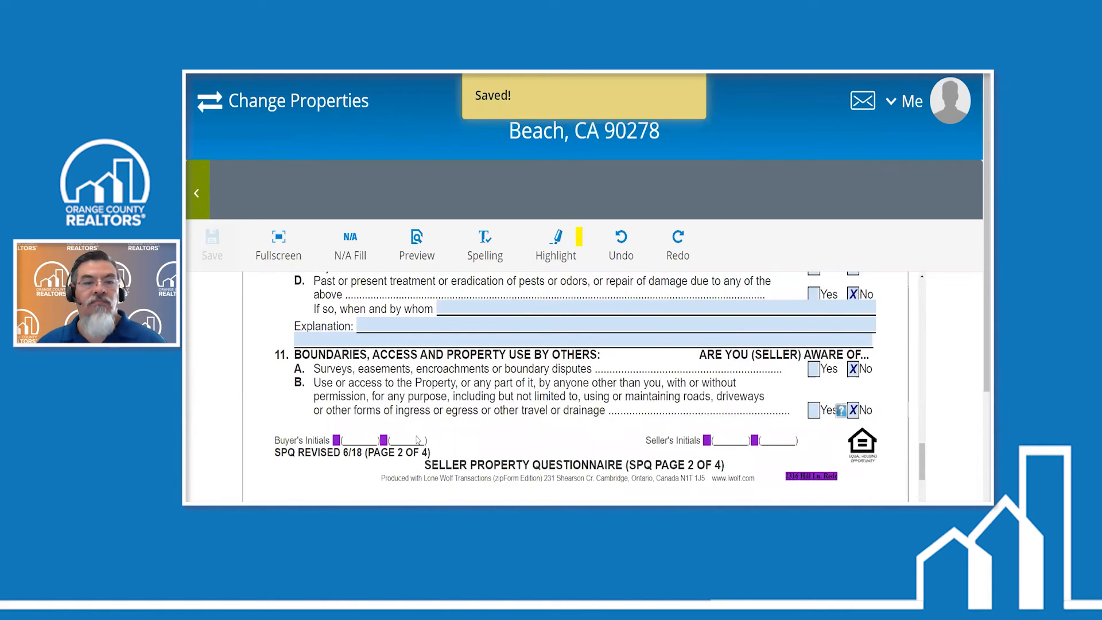
# - Reopen the Seller Property Questionnaire in the agent's zipForm window and start an E-Sign packet containing it
pyautogui.moveTo(462, 511)
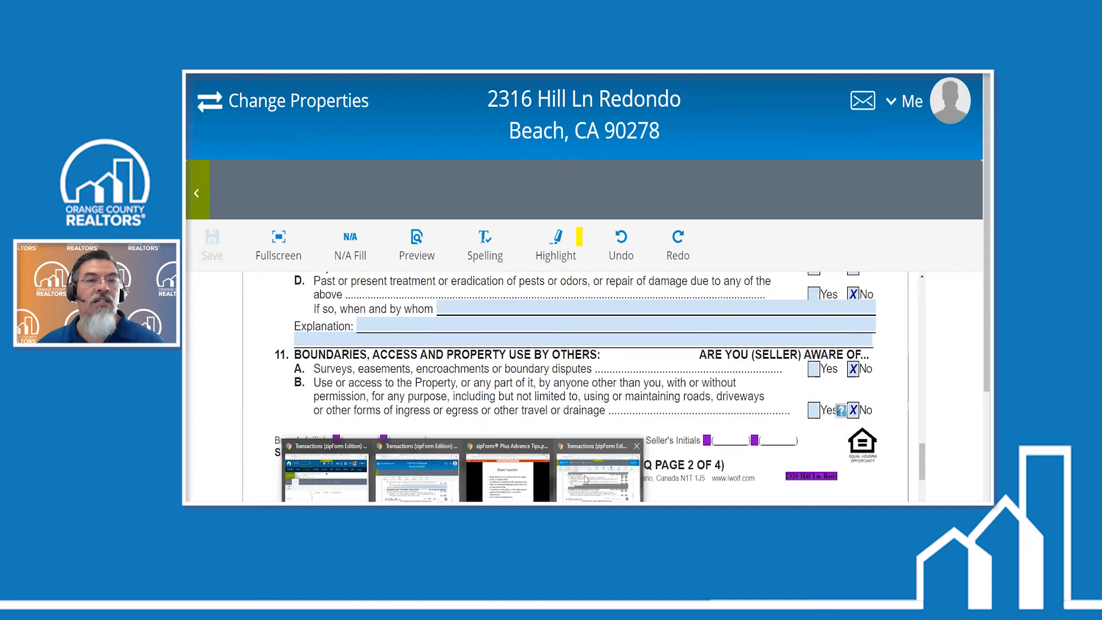
pyautogui.click(585, 479)
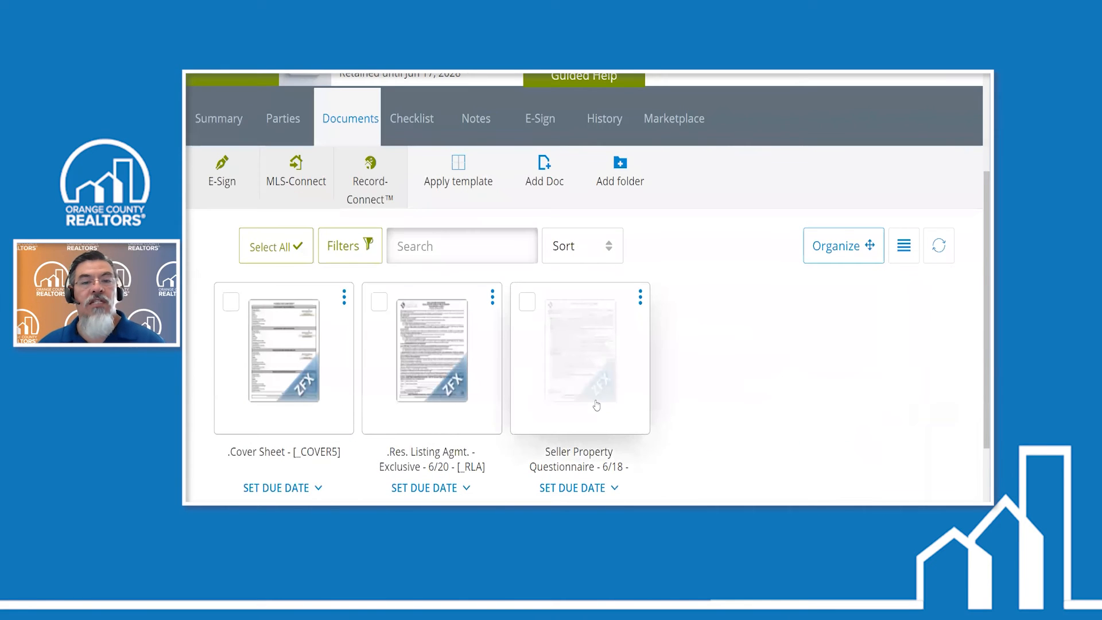
pyautogui.click(596, 405)
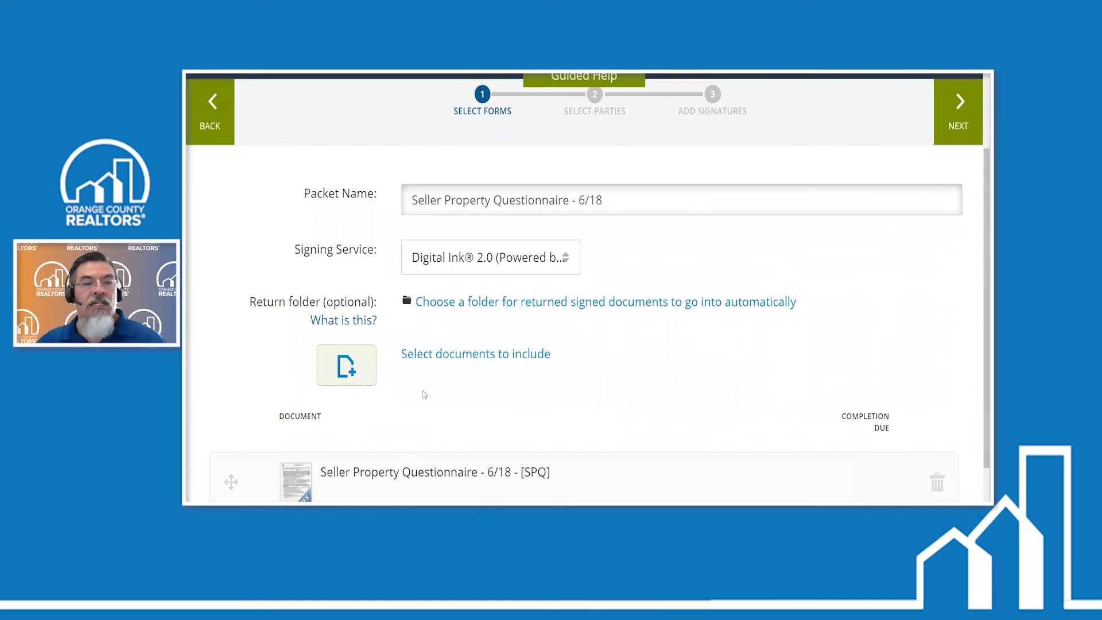
pyautogui.scroll(-1, 460, 397)
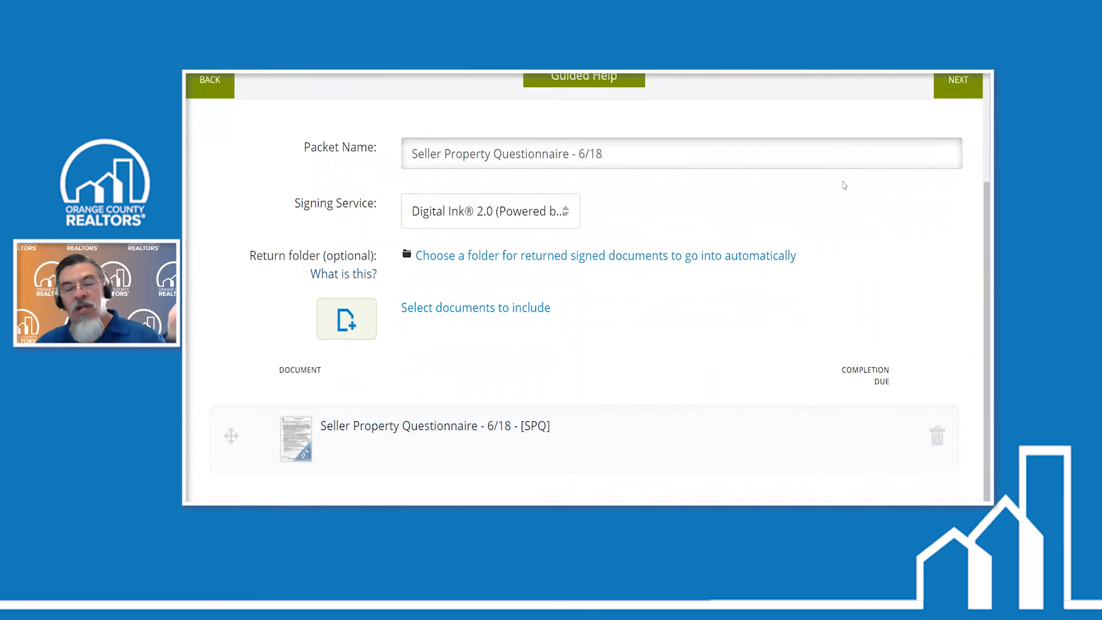
pyautogui.click(945, 81)
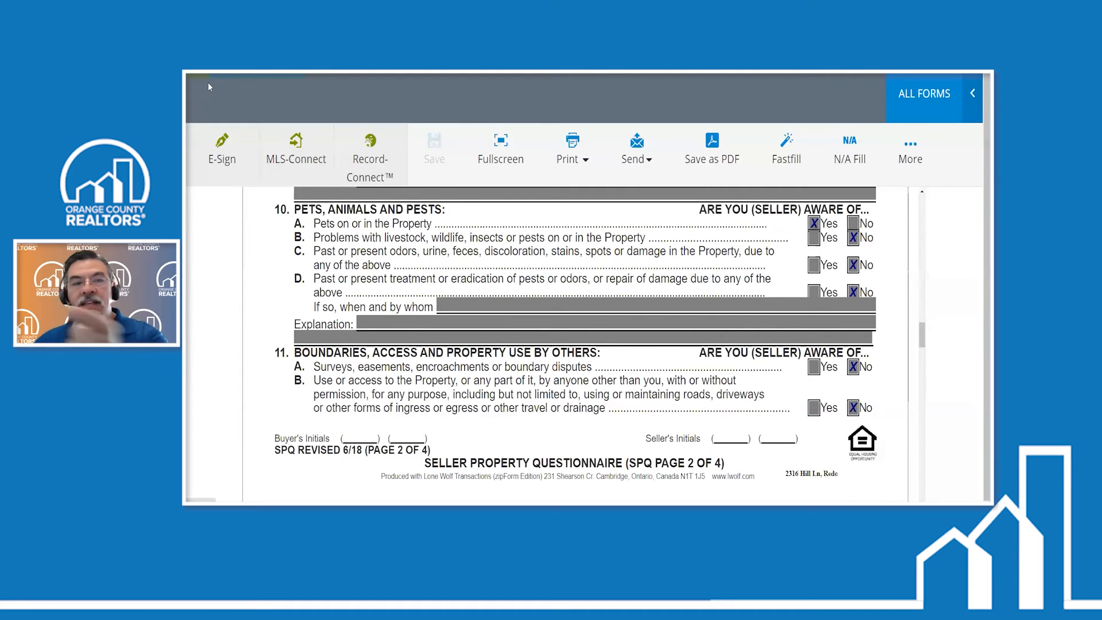
pyautogui.scroll(10, 591, 296)
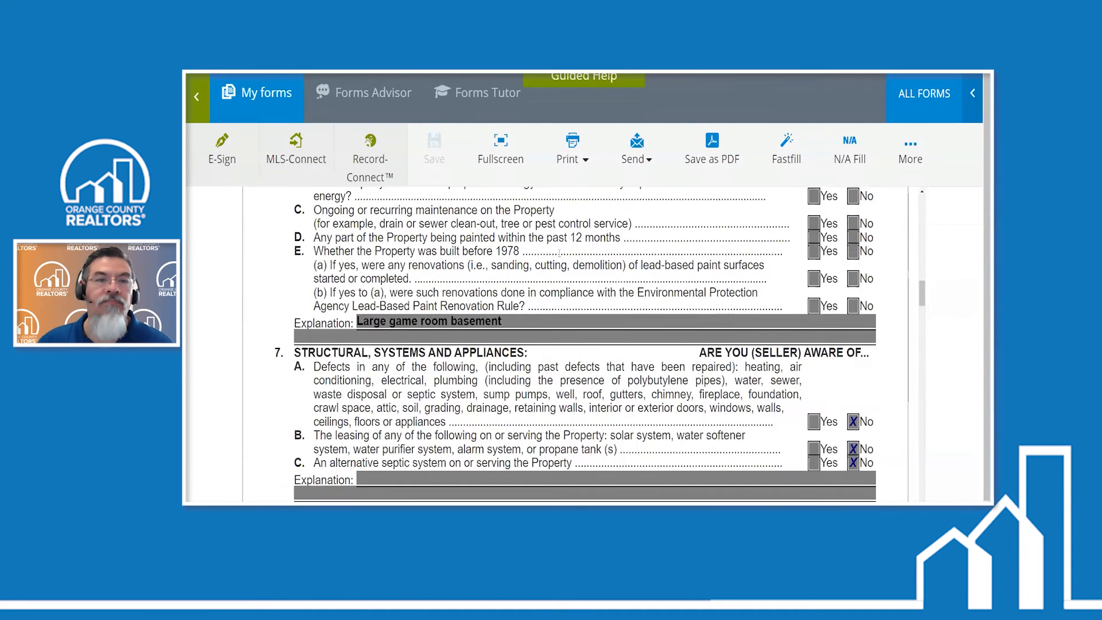
pyautogui.scroll(3, 559, 252)
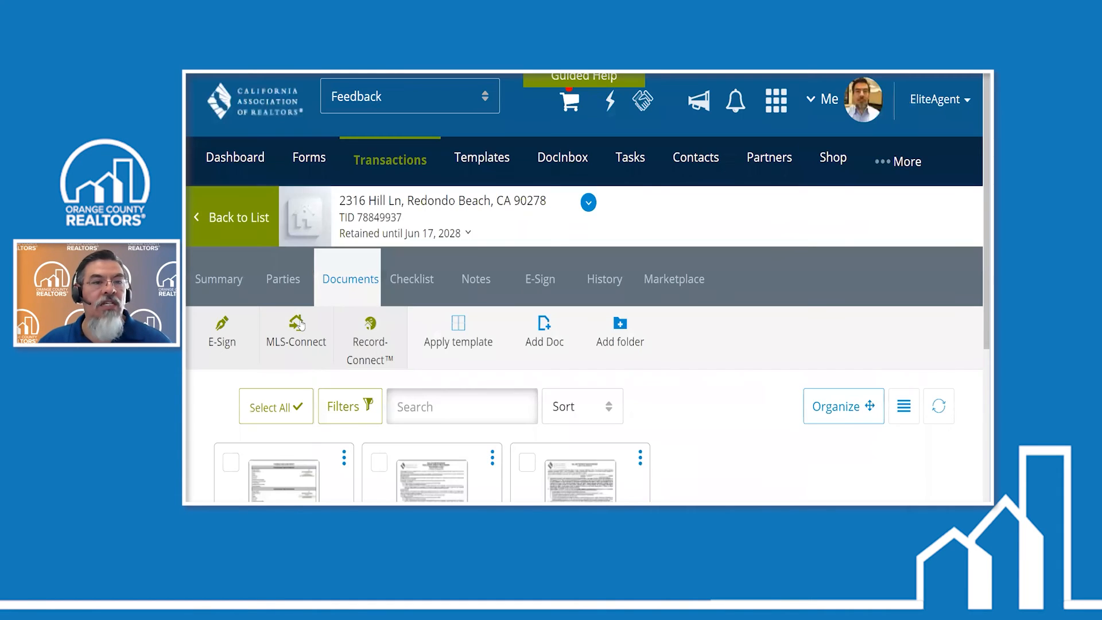
pyautogui.scroll(-2, 300, 324)
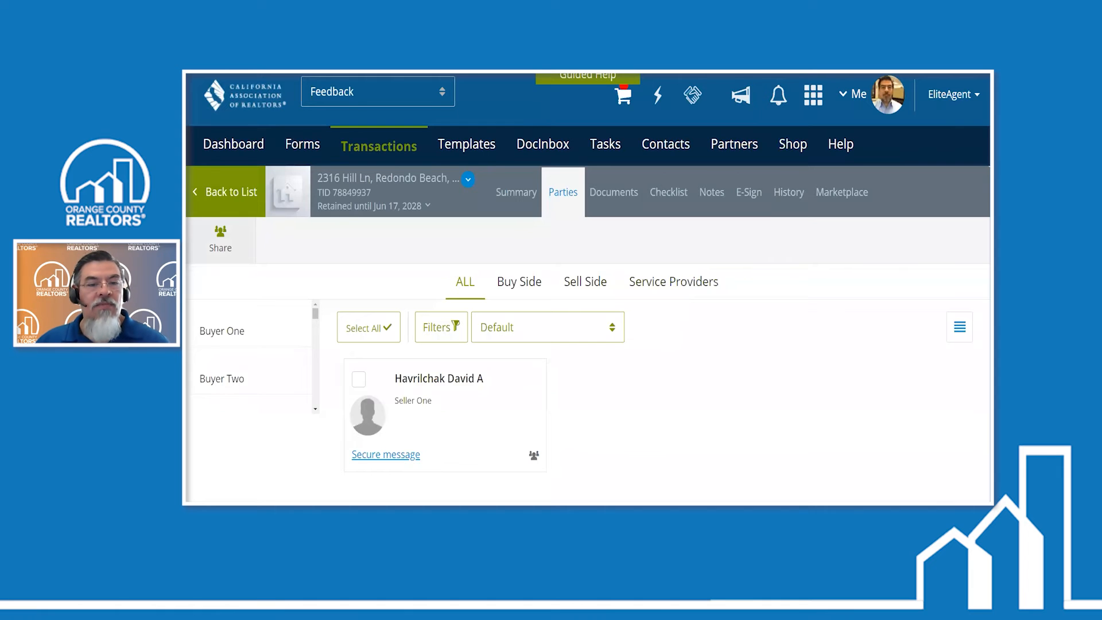
# - Switch to the seller's zipCommunity window, return from the questionnaire to the dashboard and sign out of the account
pyautogui.moveTo(462, 510)
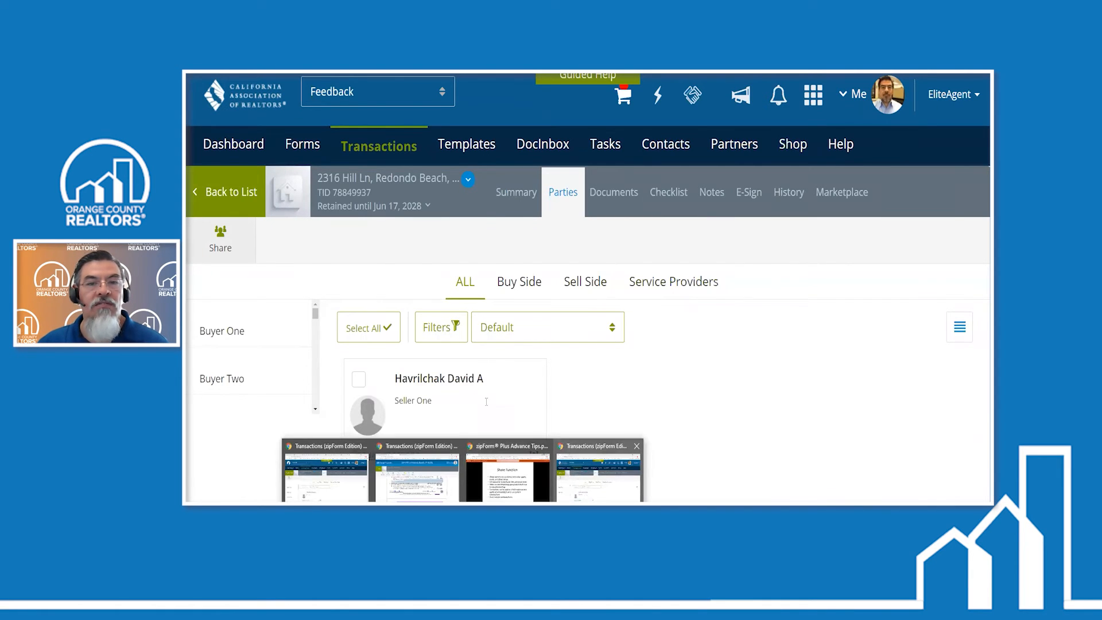
pyautogui.click(588, 493)
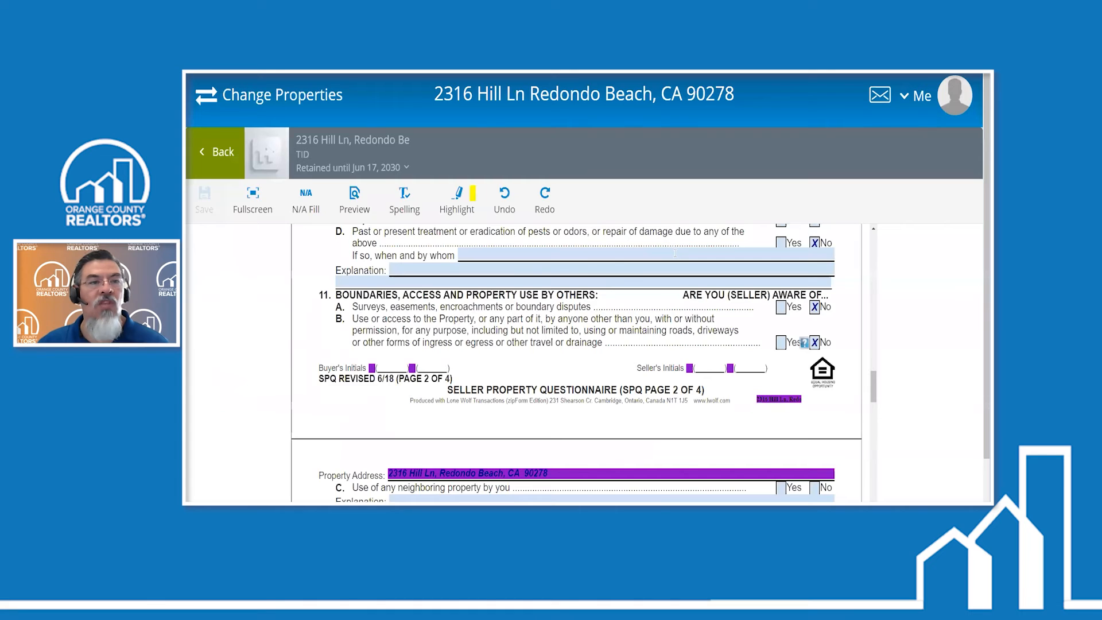
pyautogui.click(222, 149)
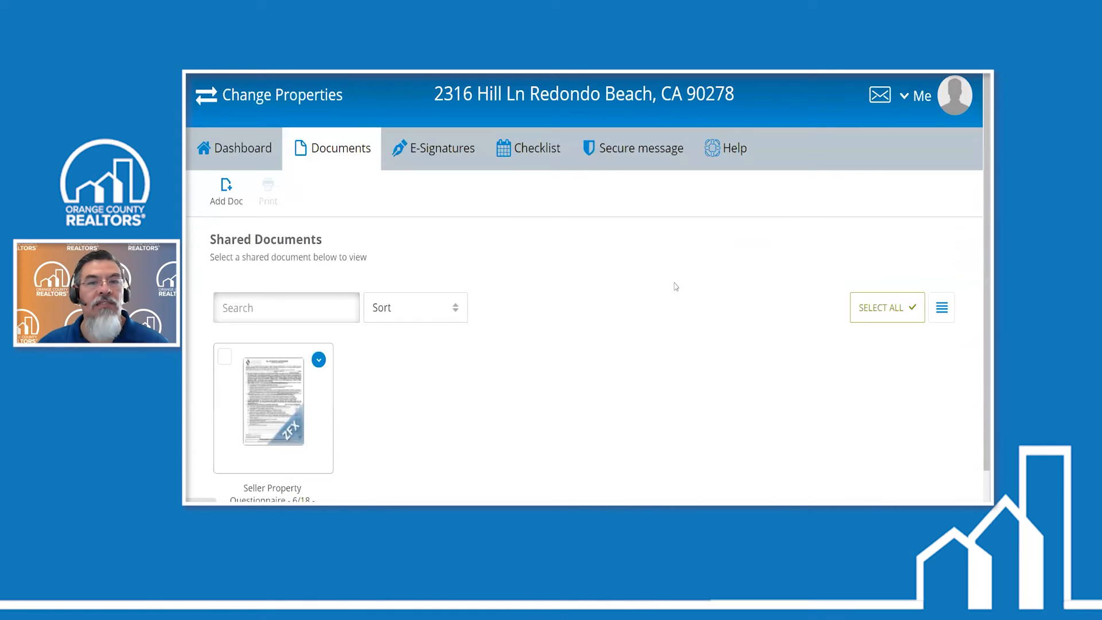
pyautogui.click(248, 155)
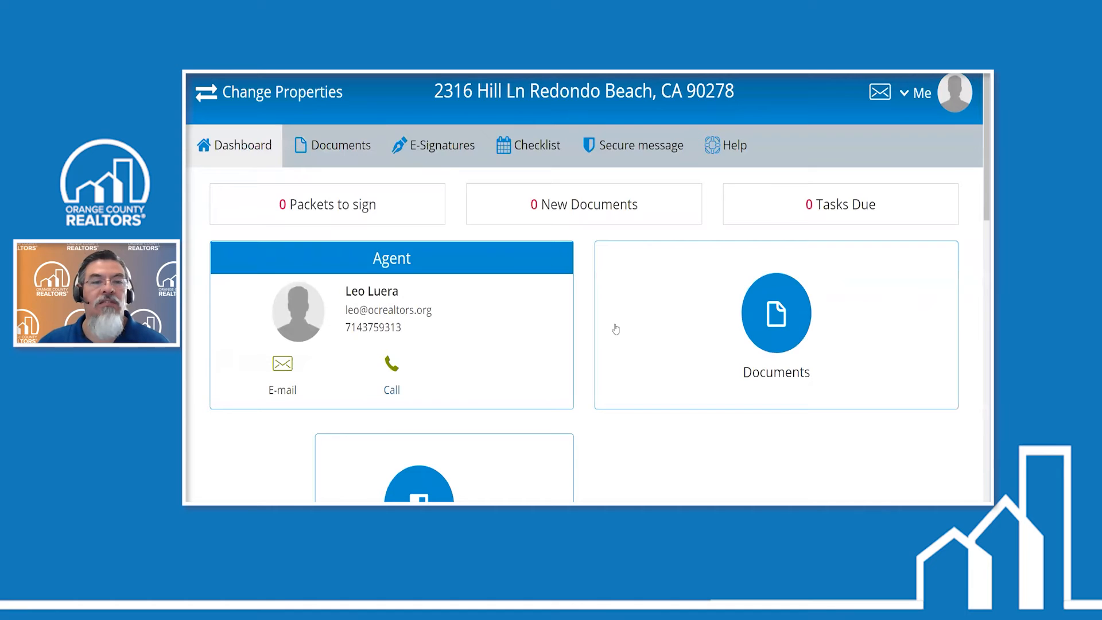
pyautogui.scroll(-5, 615, 329)
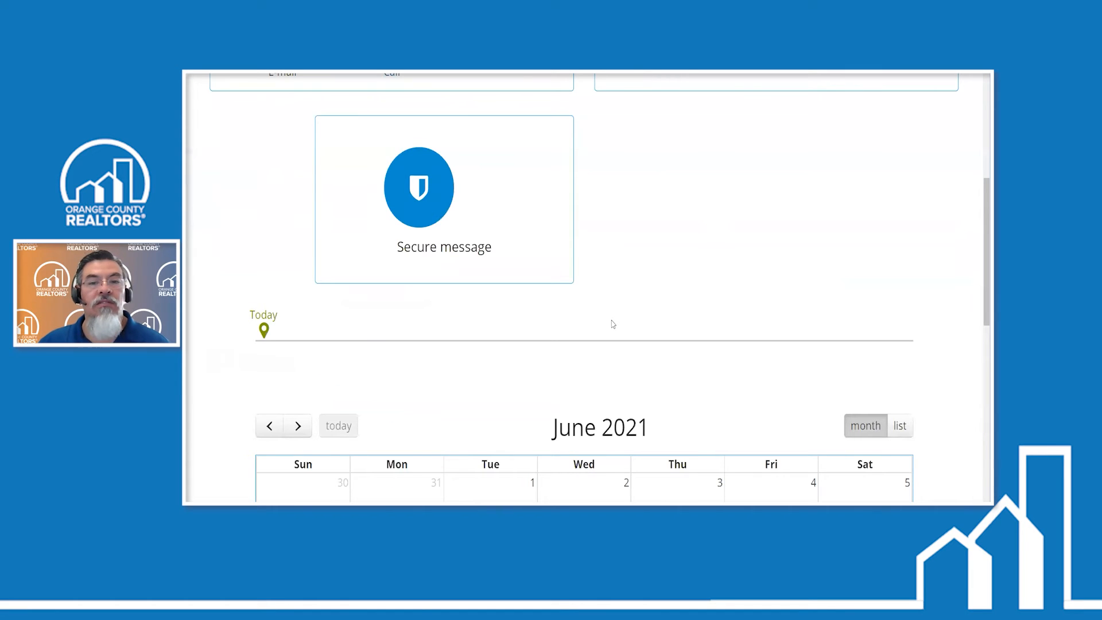
pyautogui.scroll(5, 612, 321)
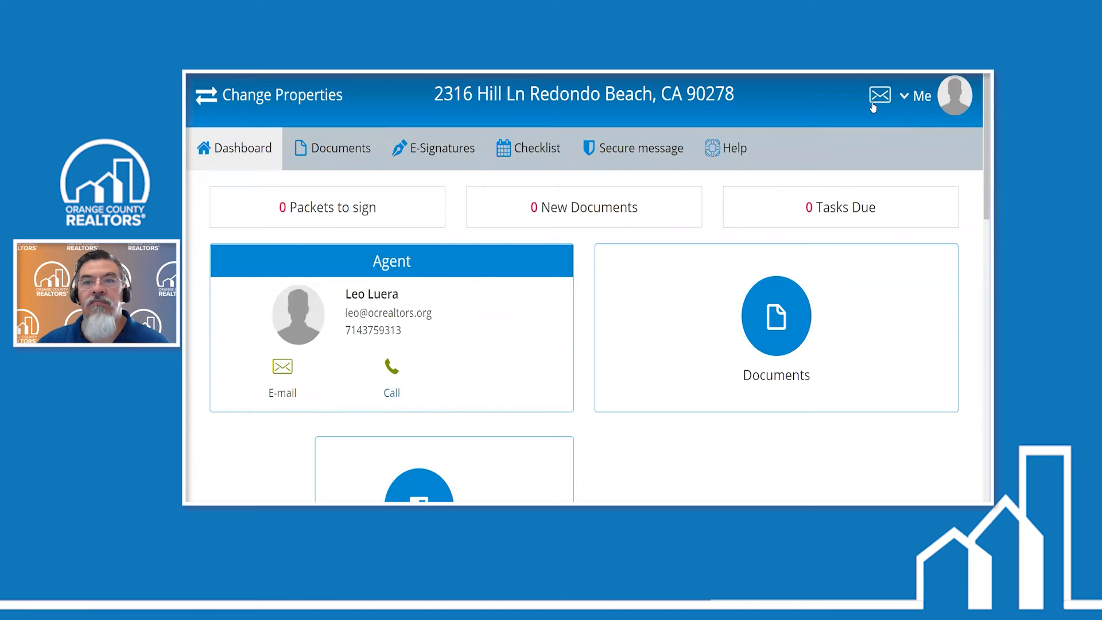
pyautogui.click(912, 97)
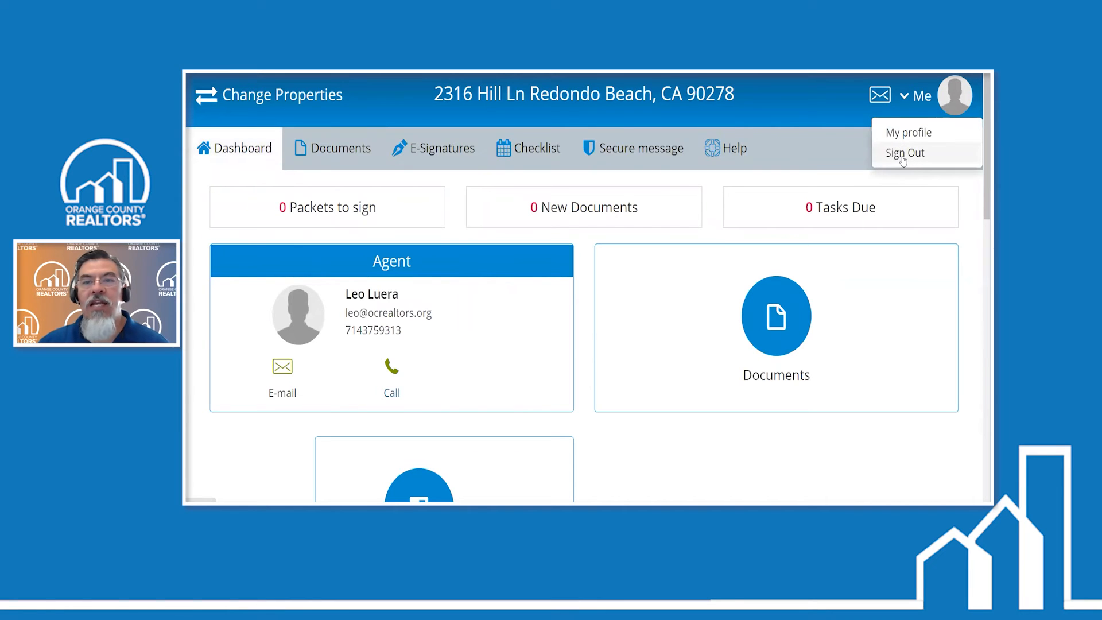
pyautogui.click(903, 161)
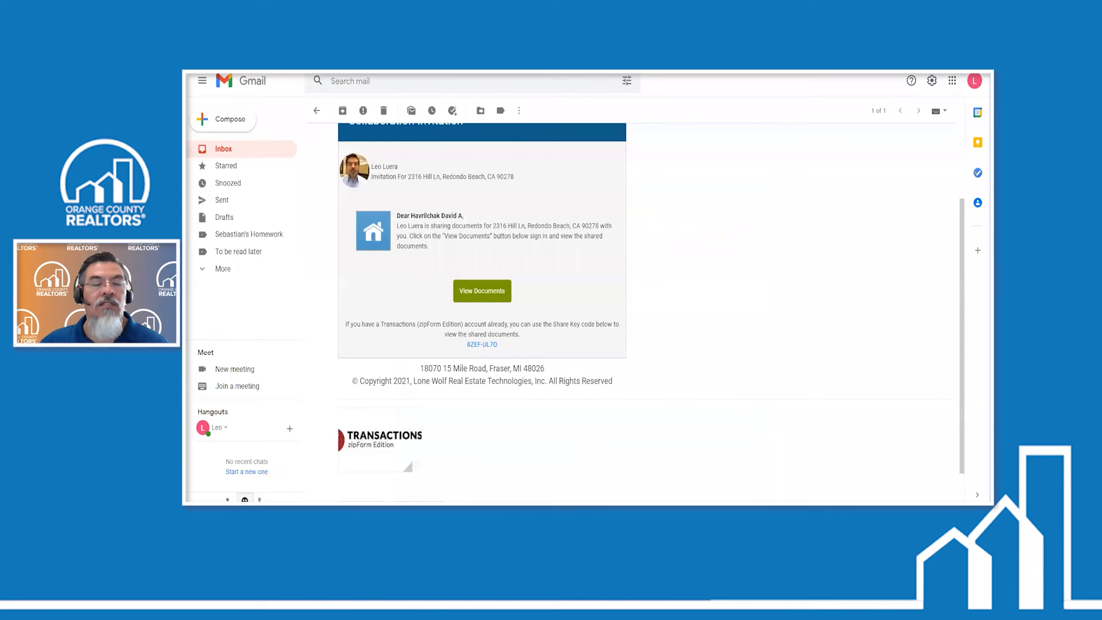
# - Return to the Gmail inbox, and switch to the PowerPoint window to finish and exit the slide show
pyautogui.scroll(2, 656, 319)
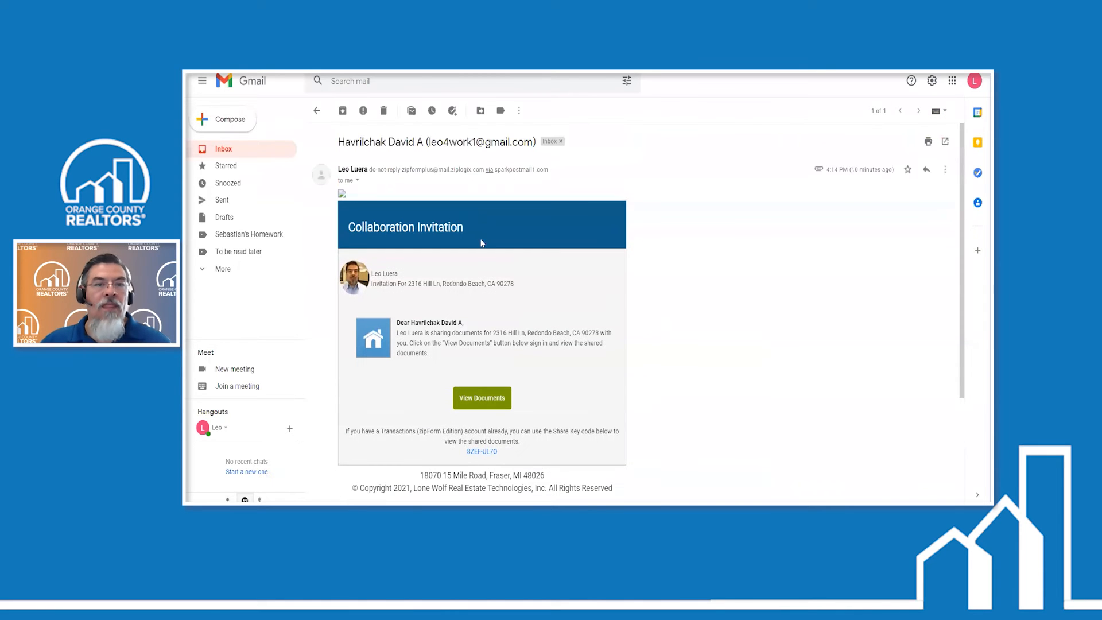
pyautogui.click(316, 111)
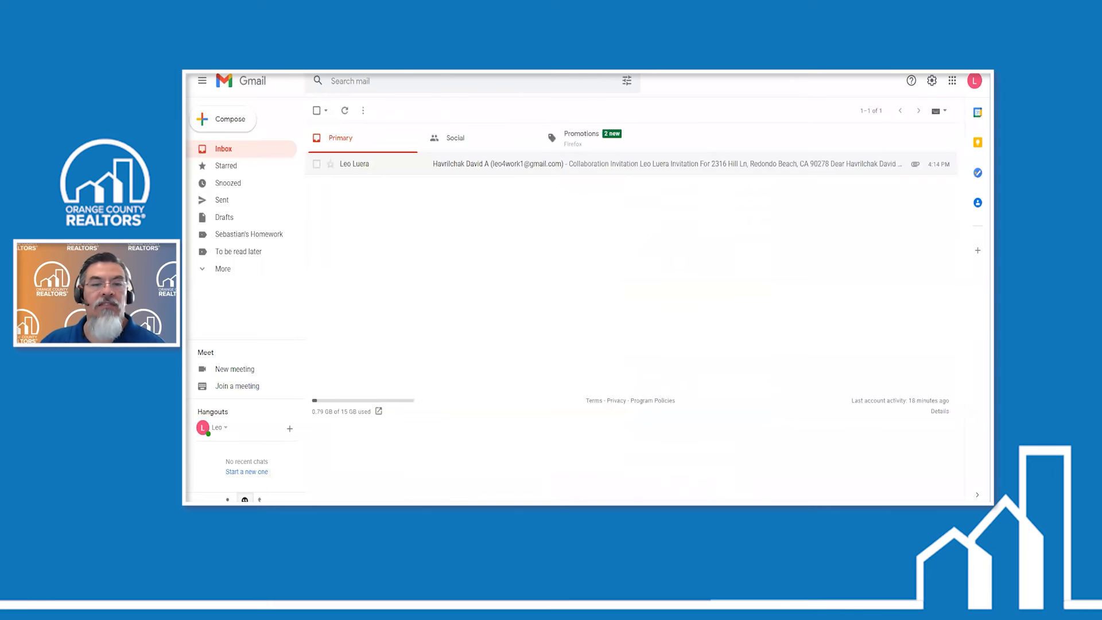
pyautogui.moveTo(463, 511)
pyautogui.click(508, 479)
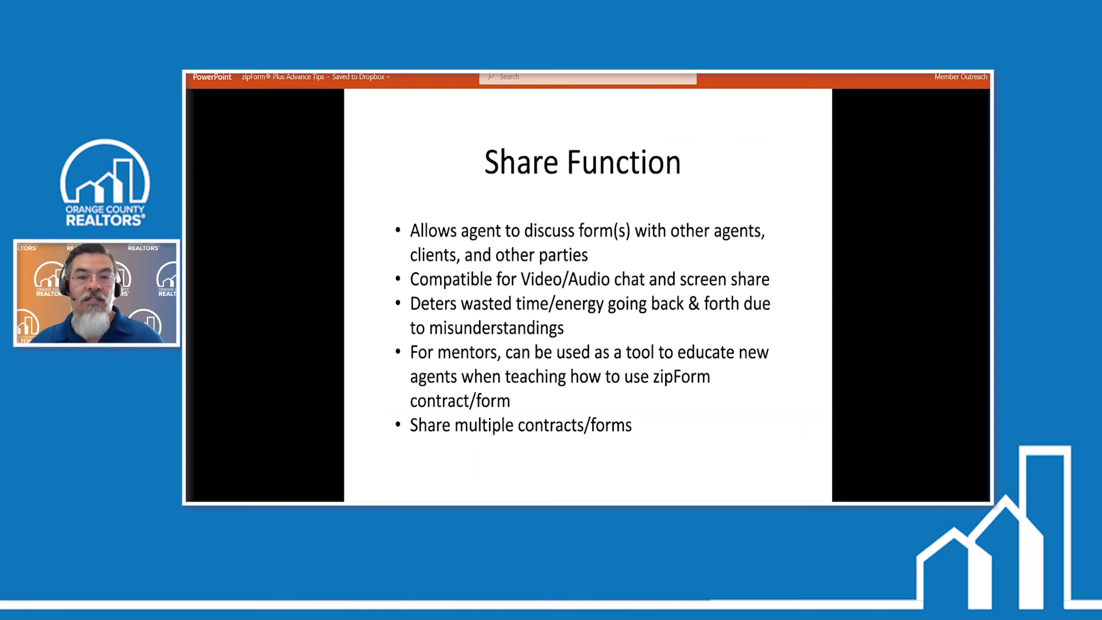
pyautogui.click(881, 359)
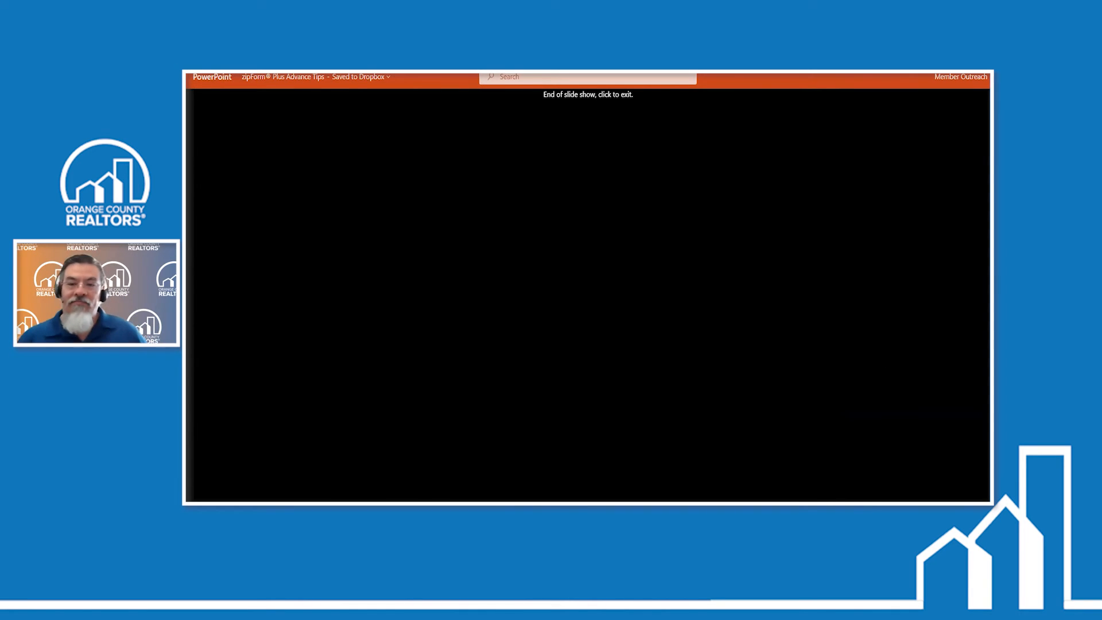
pyautogui.click(266, 332)
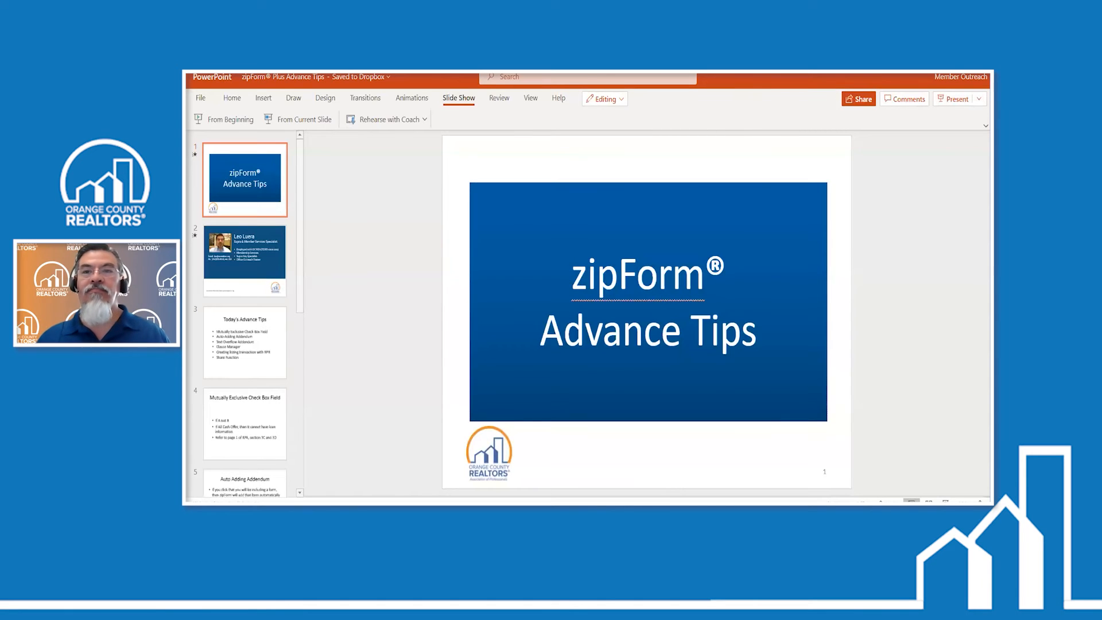
# - Switch back to Gmail and delete the Collaboration Invitation message from the inbox
pyautogui.hotkey('alt', 'Tab')
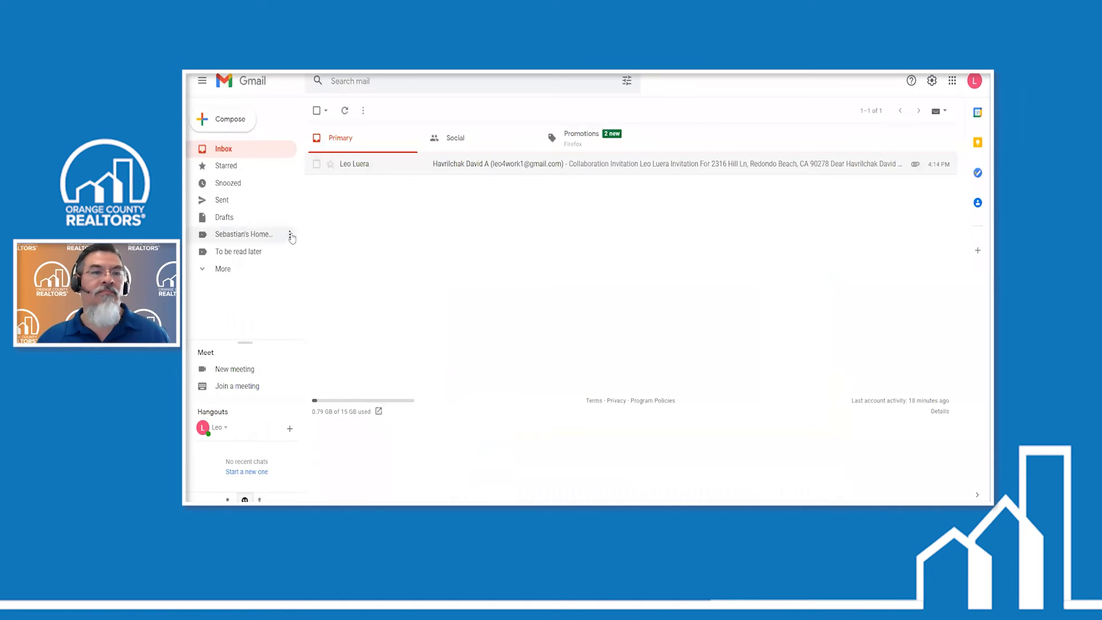
pyautogui.click(316, 165)
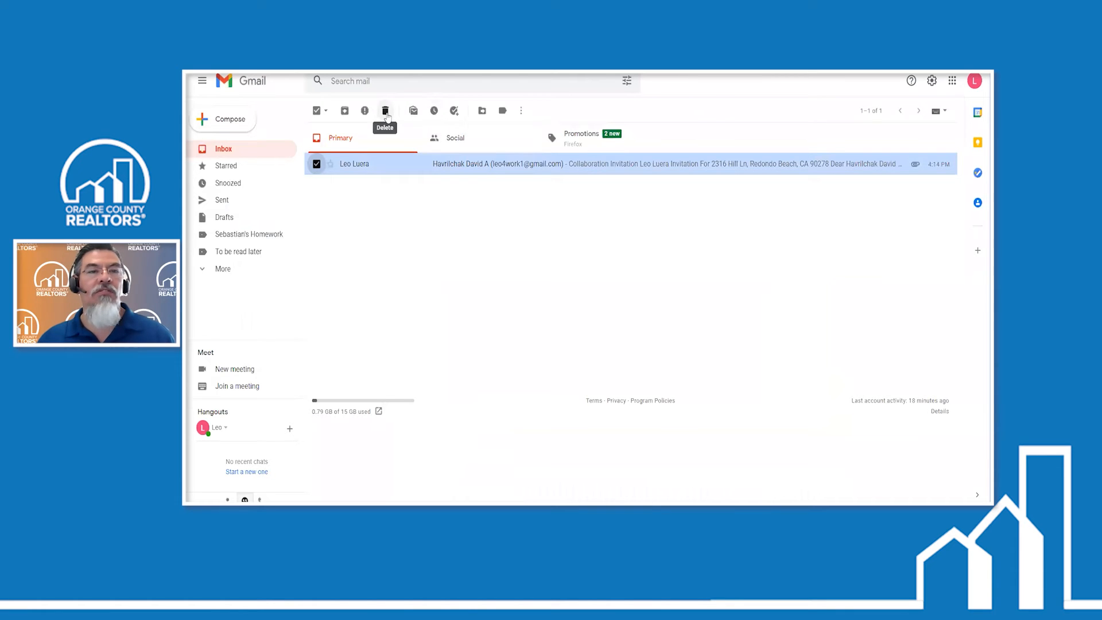
pyautogui.click(385, 113)
# - Switch to the agent's zipForm window and open the Agent Visual Inspection Disclosure #1 from the HB Home transaction's documents
pyautogui.hotkey('alt', 'Tab')
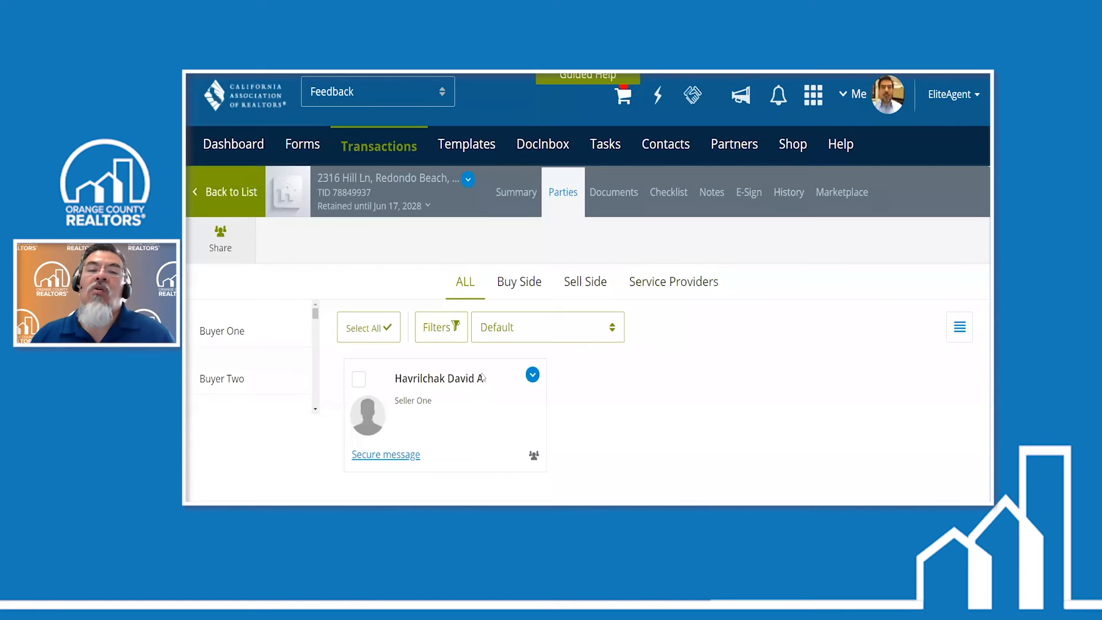
pyautogui.click(613, 195)
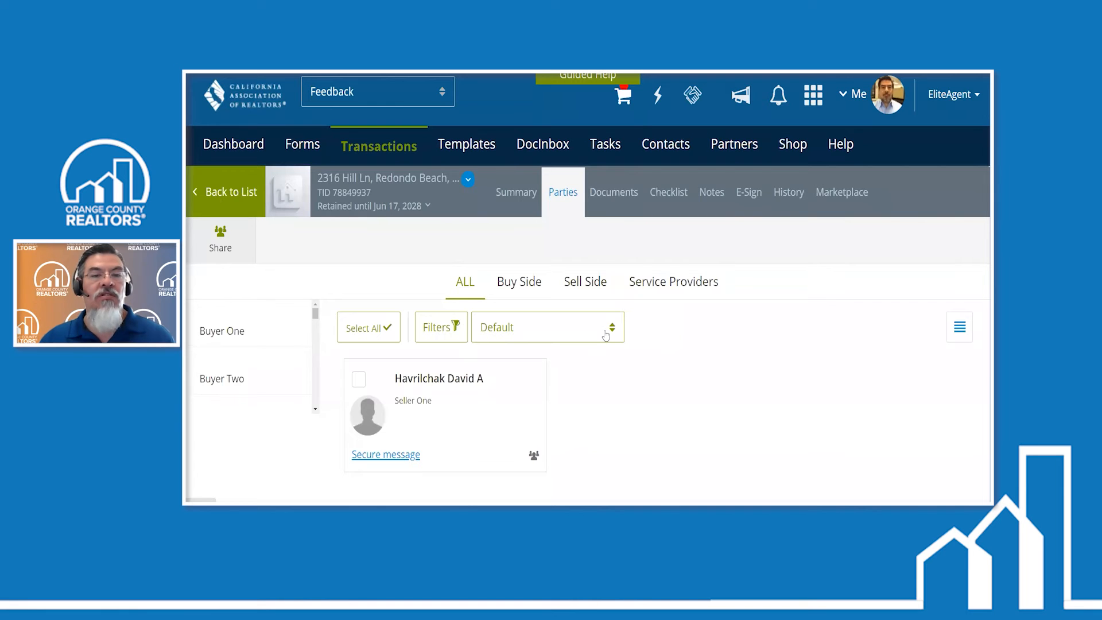
pyautogui.hotkey('alt', 'Left')
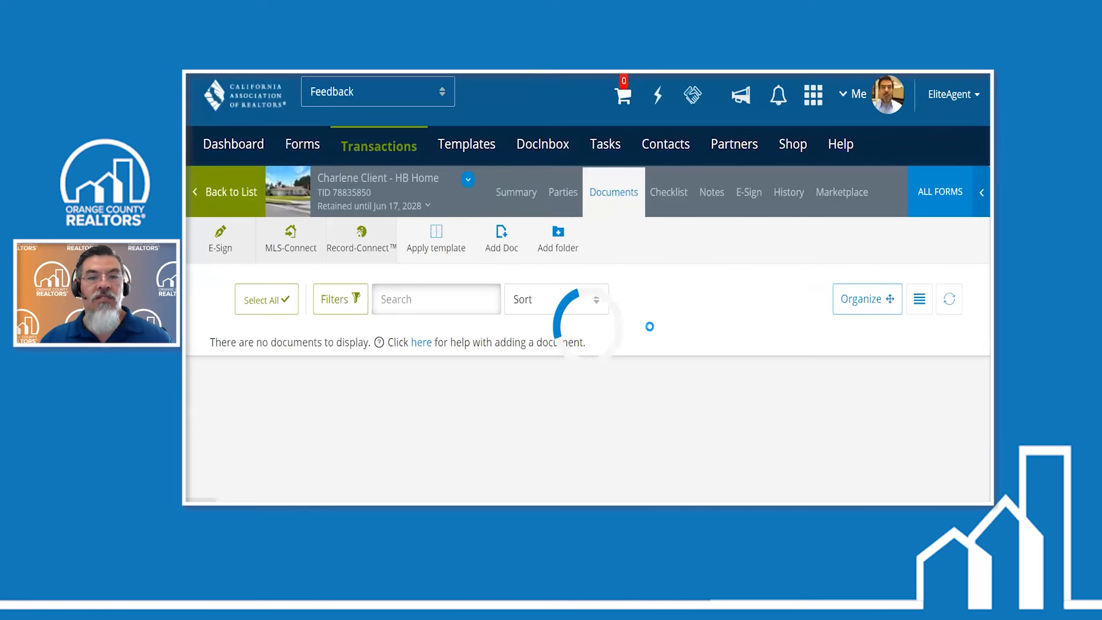
pyautogui.scroll(-3, 649, 326)
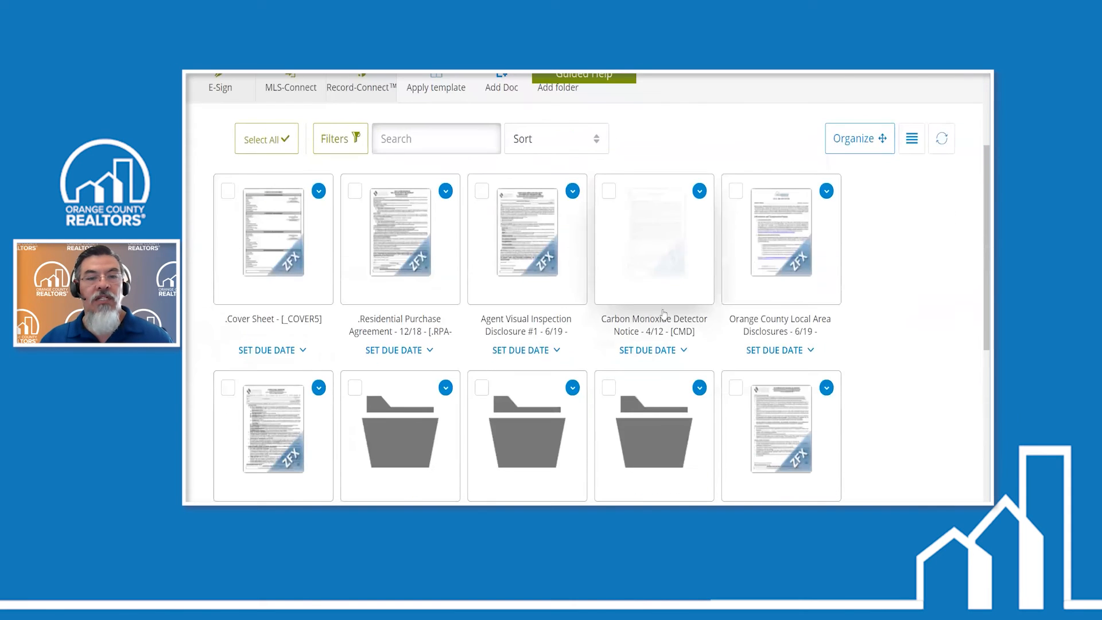
pyautogui.click(559, 237)
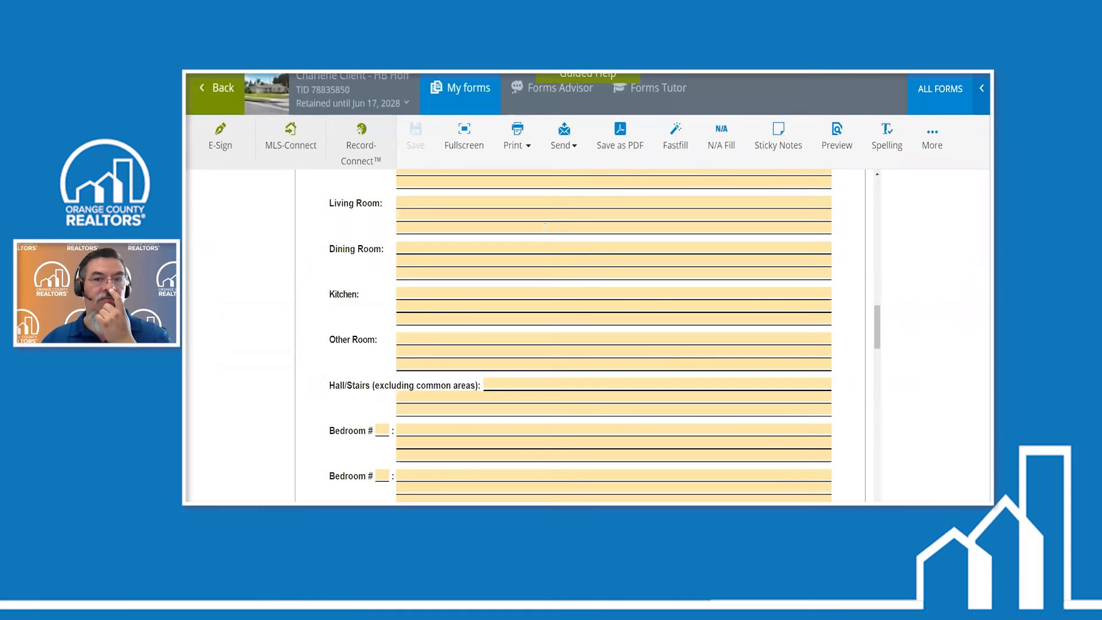
# - Enter 1 as the number of the first bath on page 2 of the Agent Visual Inspection Disclosure
pyautogui.scroll(10, 544, 227)
pyautogui.scroll(-2, 655, 295)
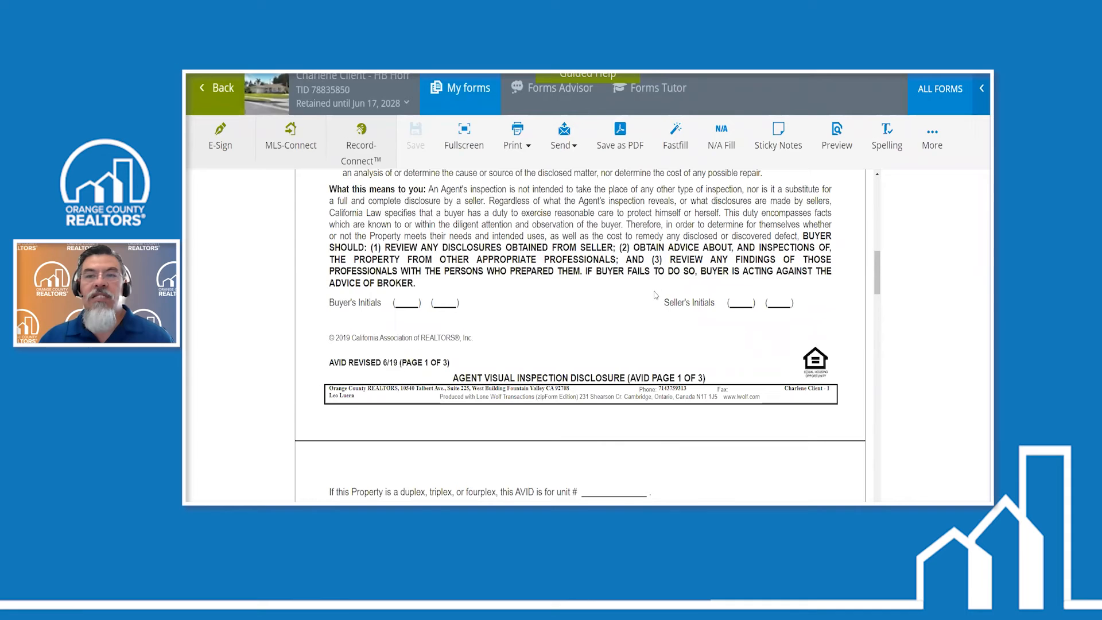
pyautogui.scroll(-5, 655, 295)
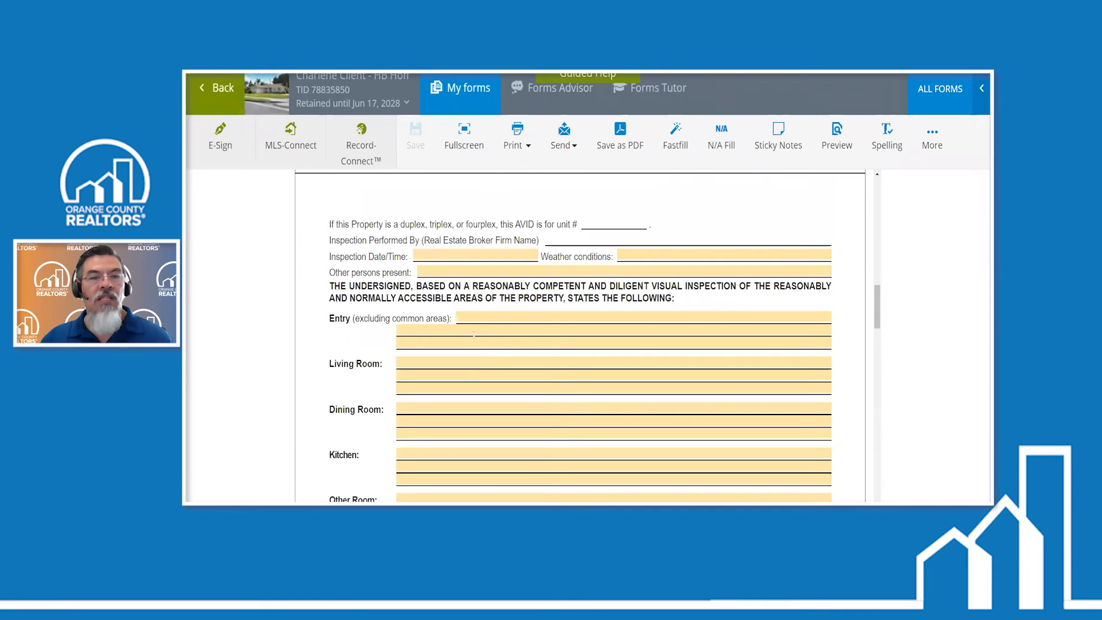
pyautogui.scroll(-4, 463, 320)
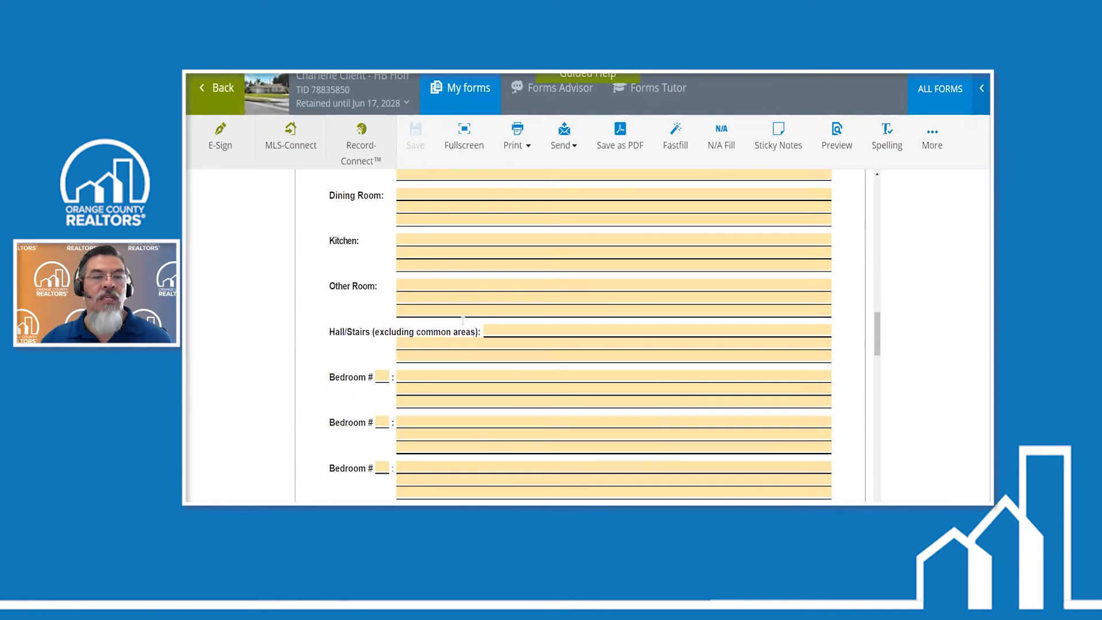
pyautogui.scroll(2, 463, 320)
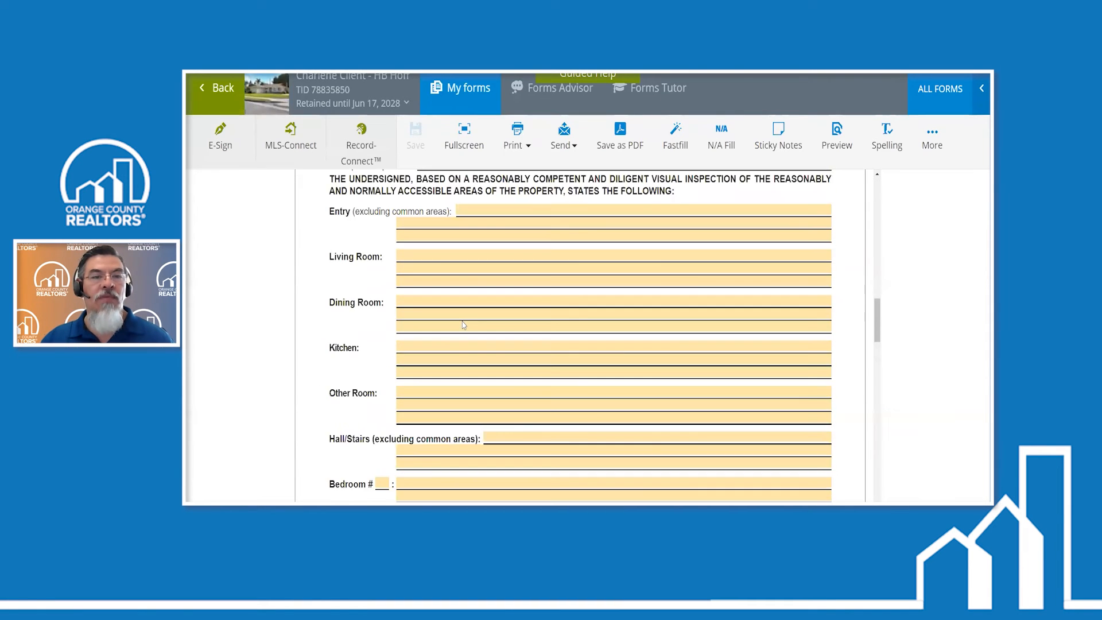
pyautogui.scroll(-5, 463, 324)
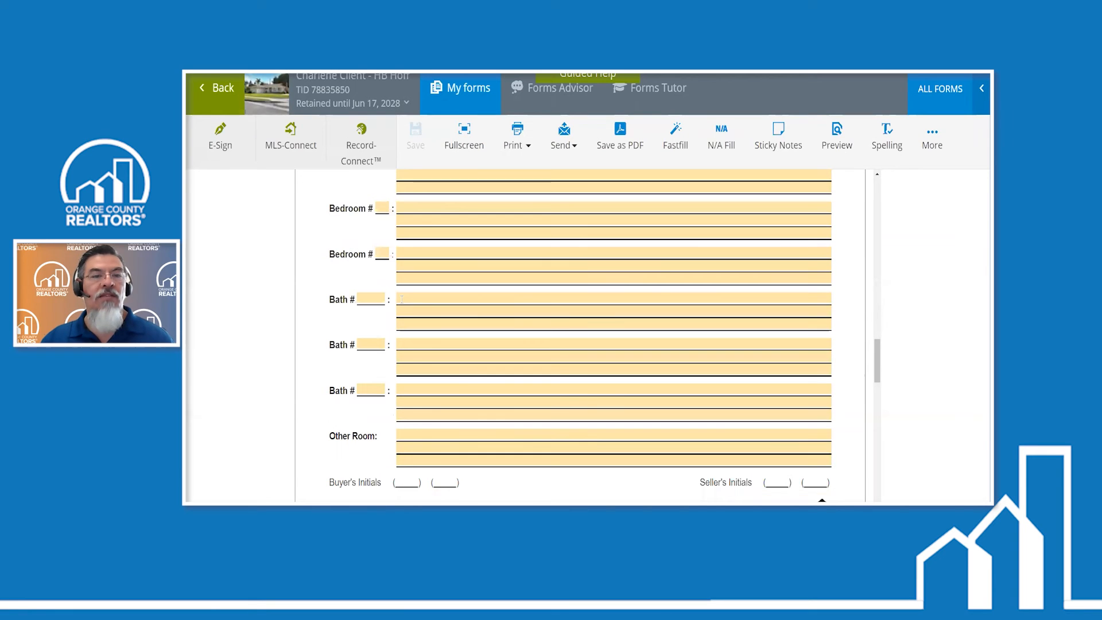
pyautogui.click(371, 299)
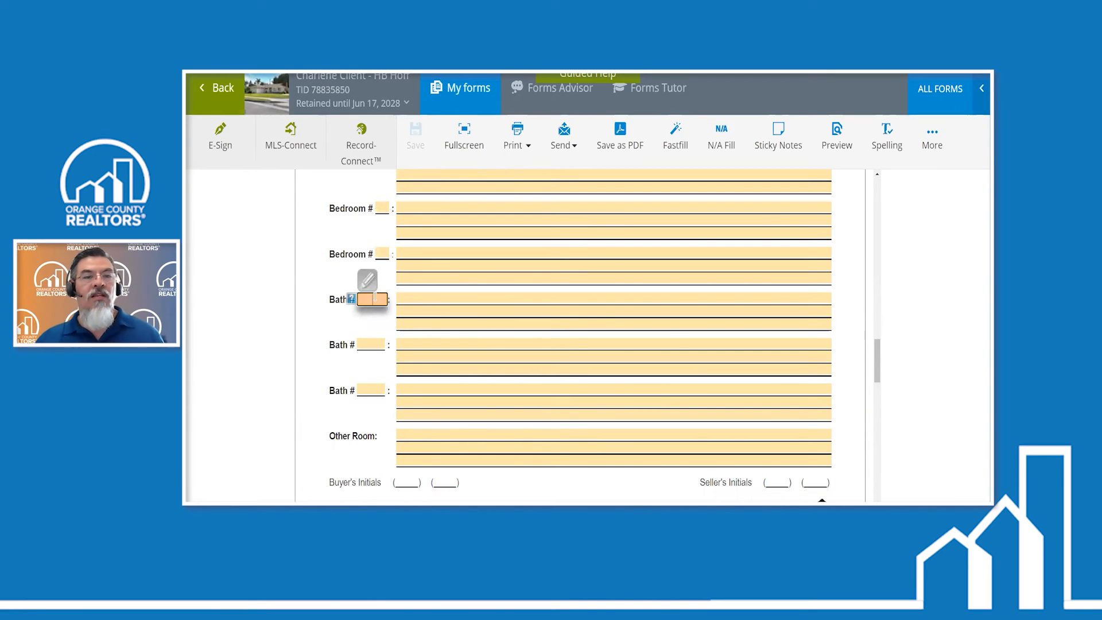
pyautogui.write('1')
# - Enter the note "Toilet cannot be used properly." for Bath # 1 on page 2 of the disclosure
pyautogui.click(423, 303)
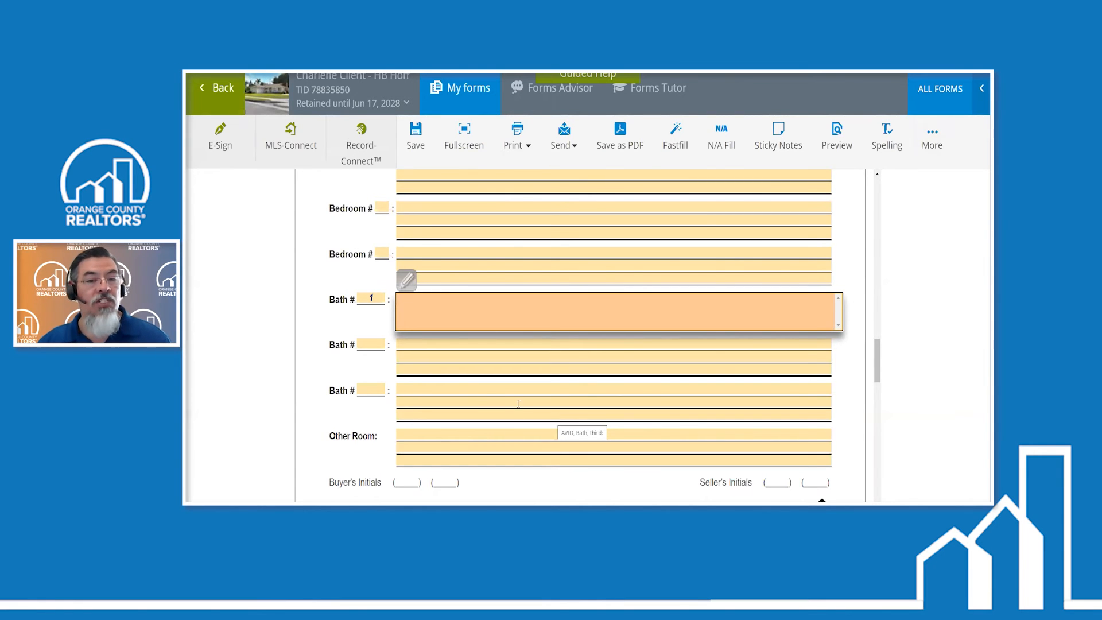
pyautogui.scroll(10, 553, 417)
pyautogui.scroll(7, 547, 392)
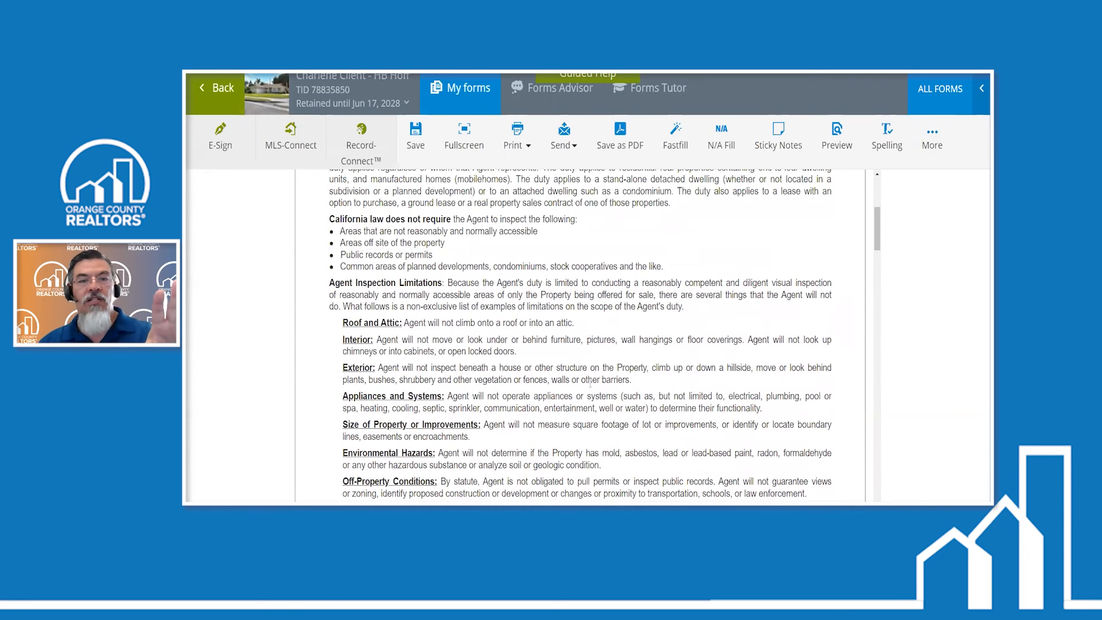
pyautogui.scroll(-5, 592, 382)
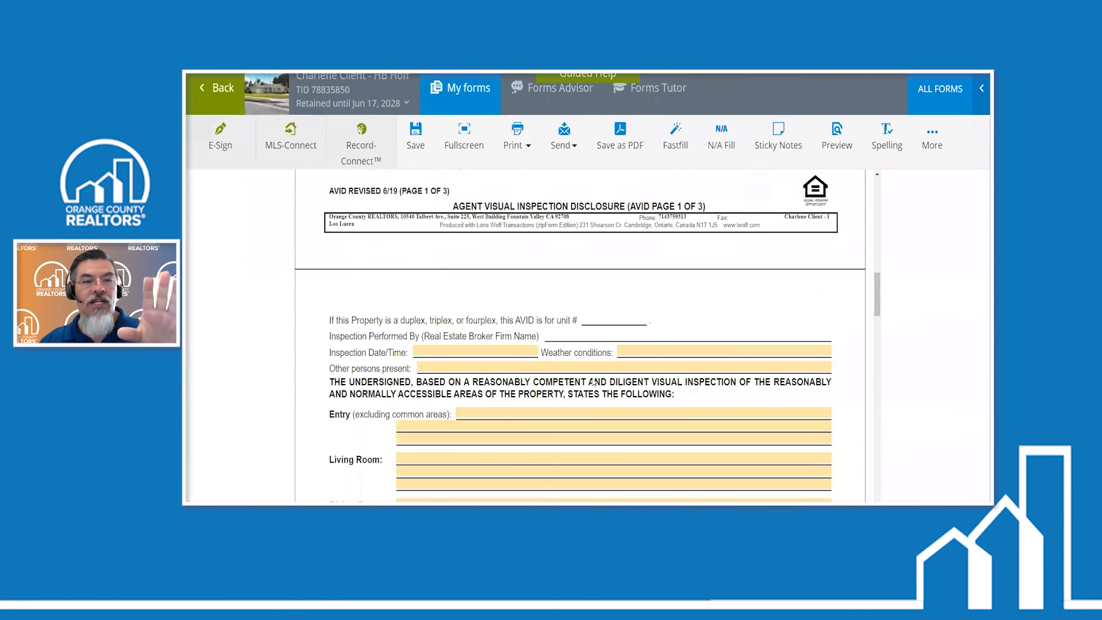
pyautogui.scroll(-2, 594, 382)
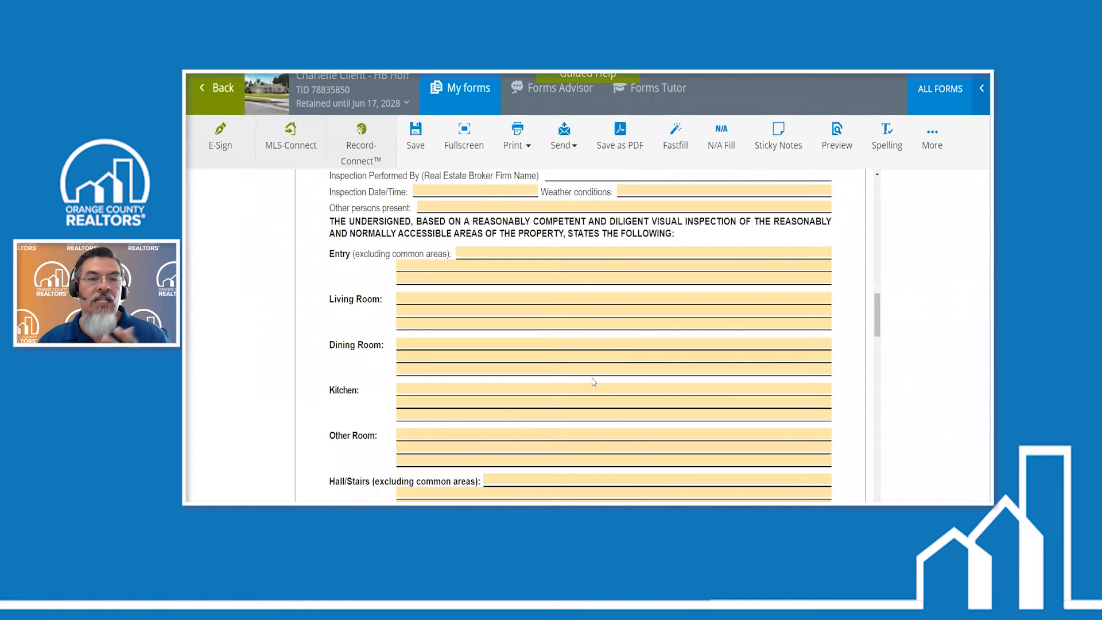
pyautogui.scroll(-8, 593, 381)
pyautogui.click(413, 405)
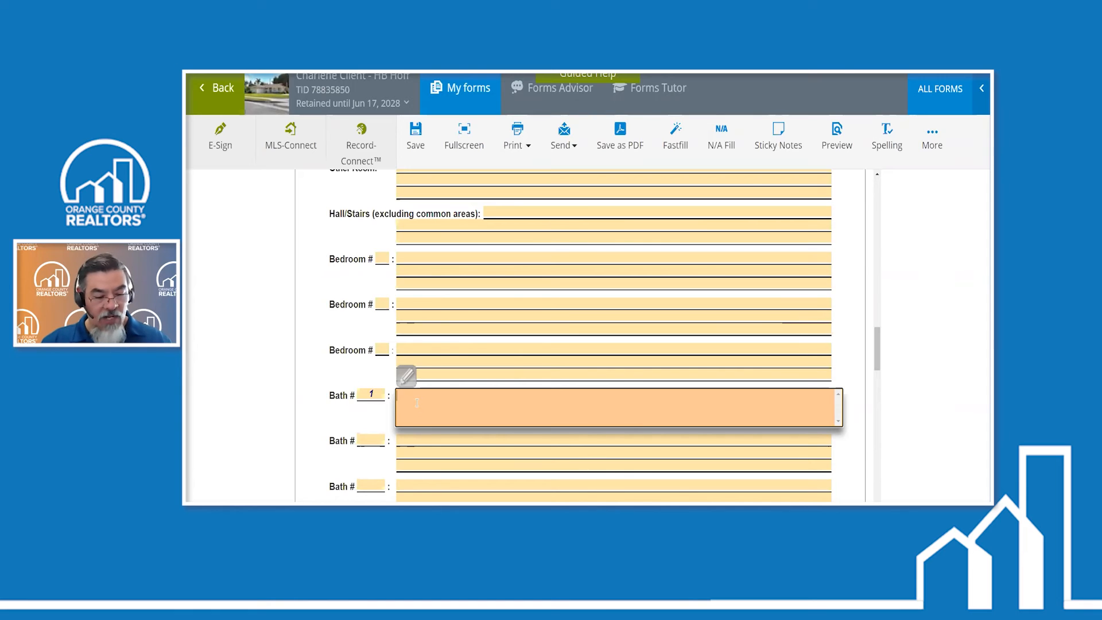
pyautogui.write('Toilet')
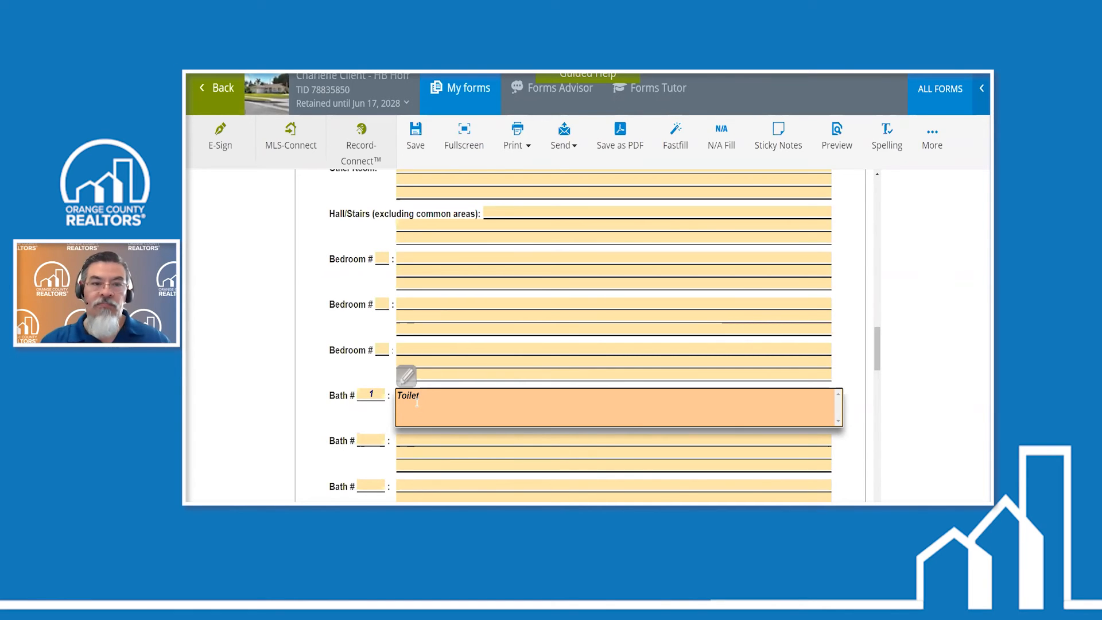
pyautogui.write(' is')
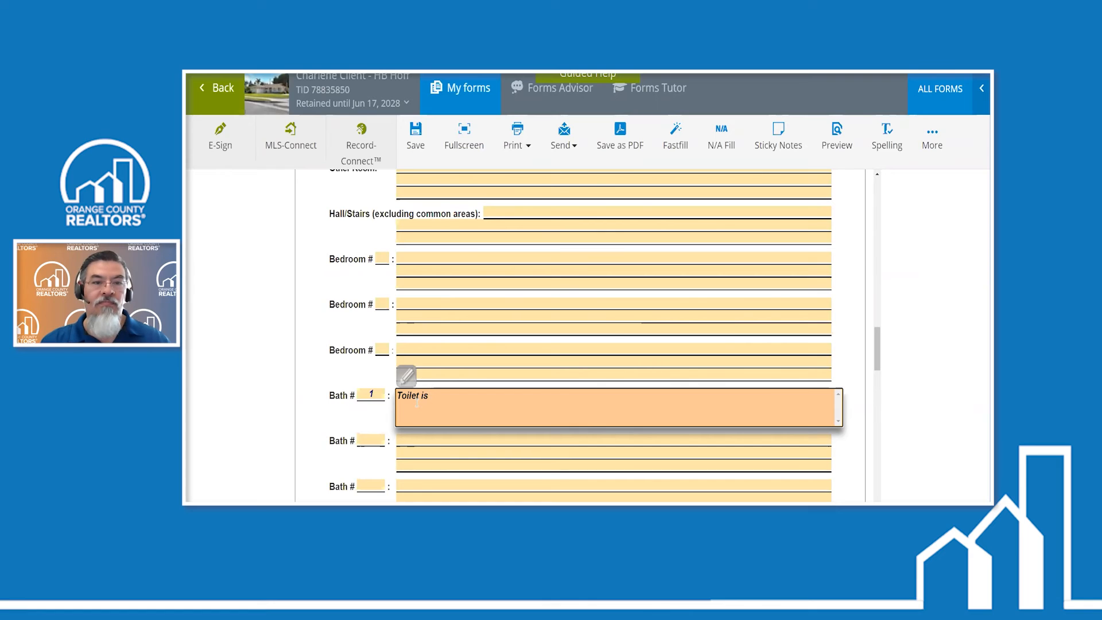
pyautogui.press('BackSpace')
pyautogui.press('BackSpace')
pyautogui.press('BackSpace')
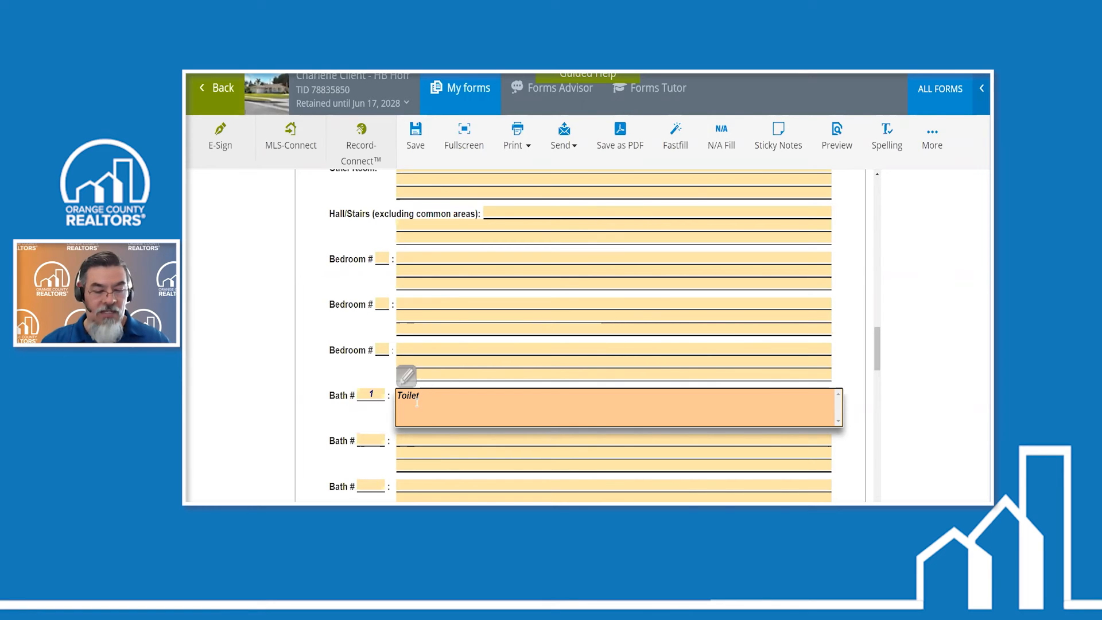
pyautogui.write('cannot be use')
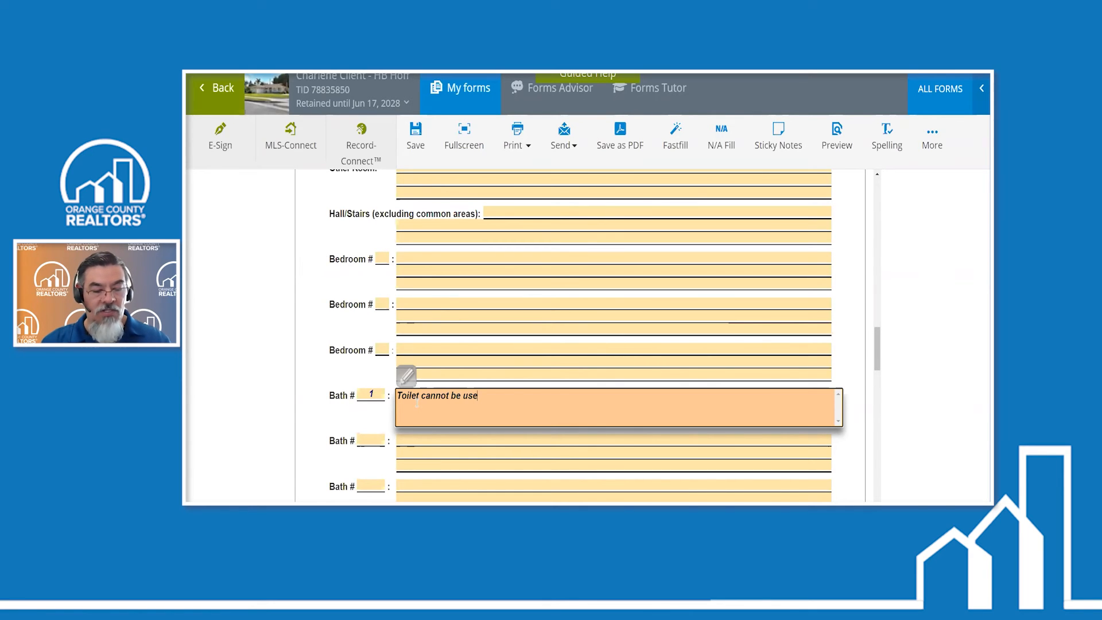
pyautogui.write('d properly.')
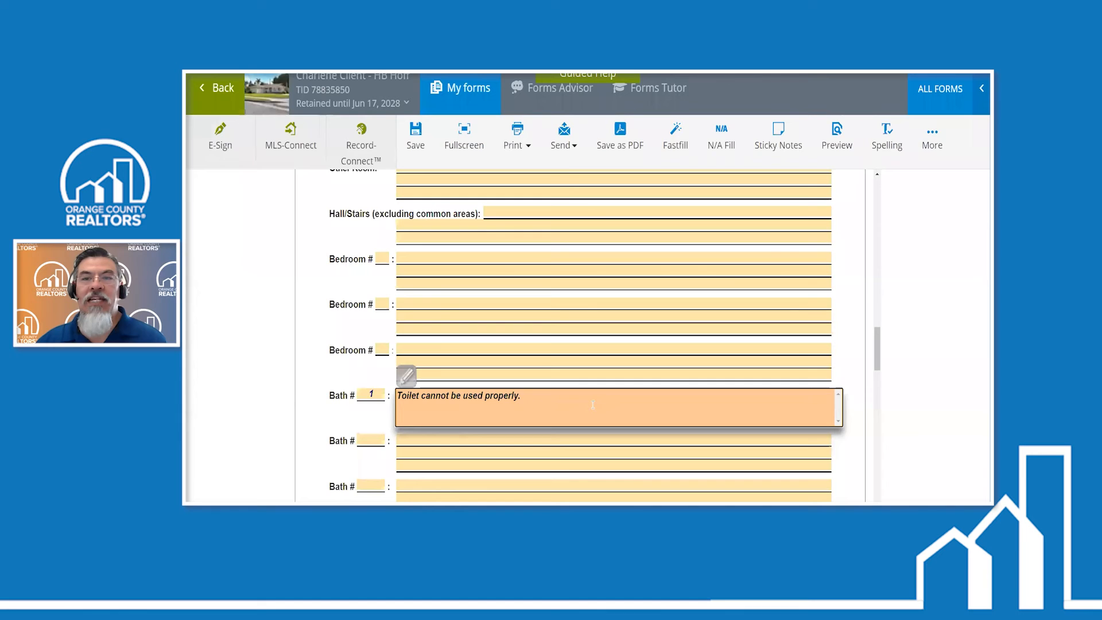
# - Attach the photo Half Bath Wrong to the disclosure form, keeping its default caption
pyautogui.click(935, 135)
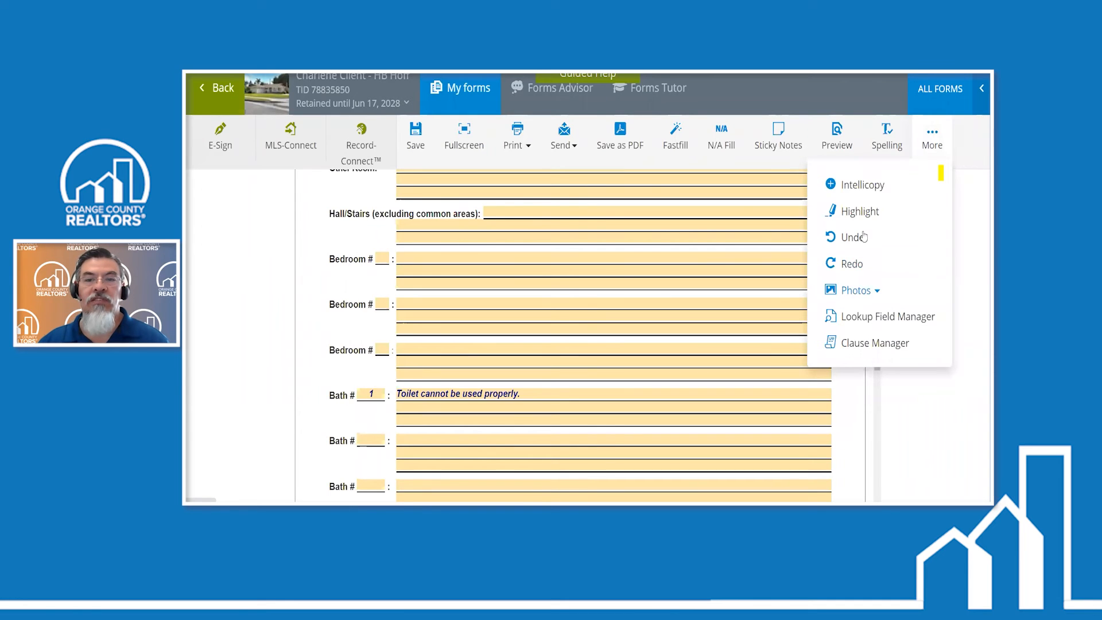
pyautogui.click(856, 290)
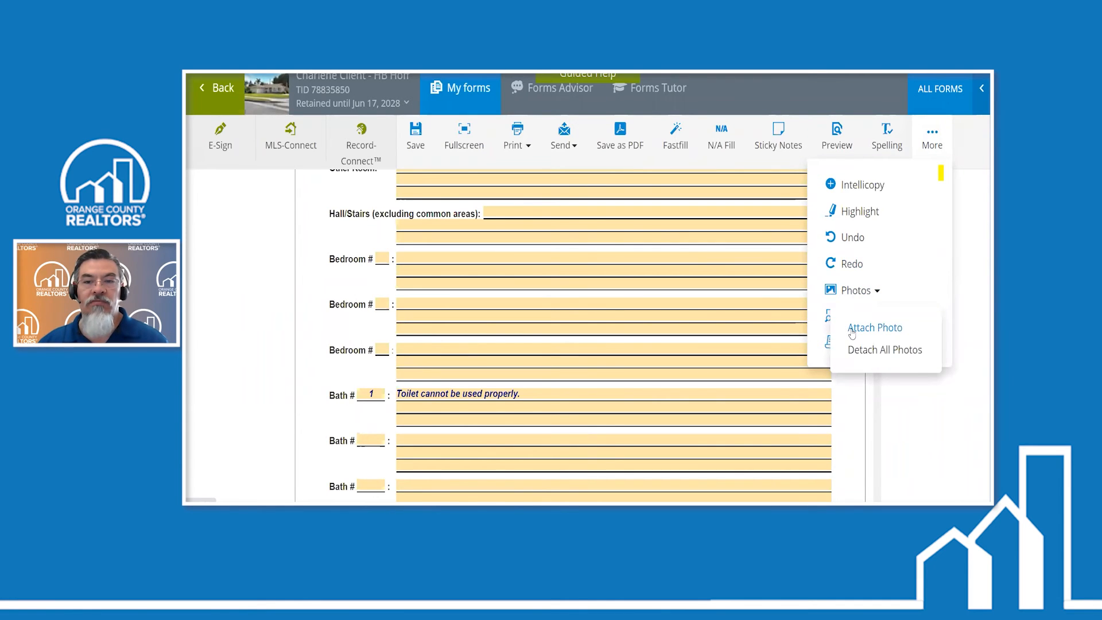
pyautogui.click(852, 330)
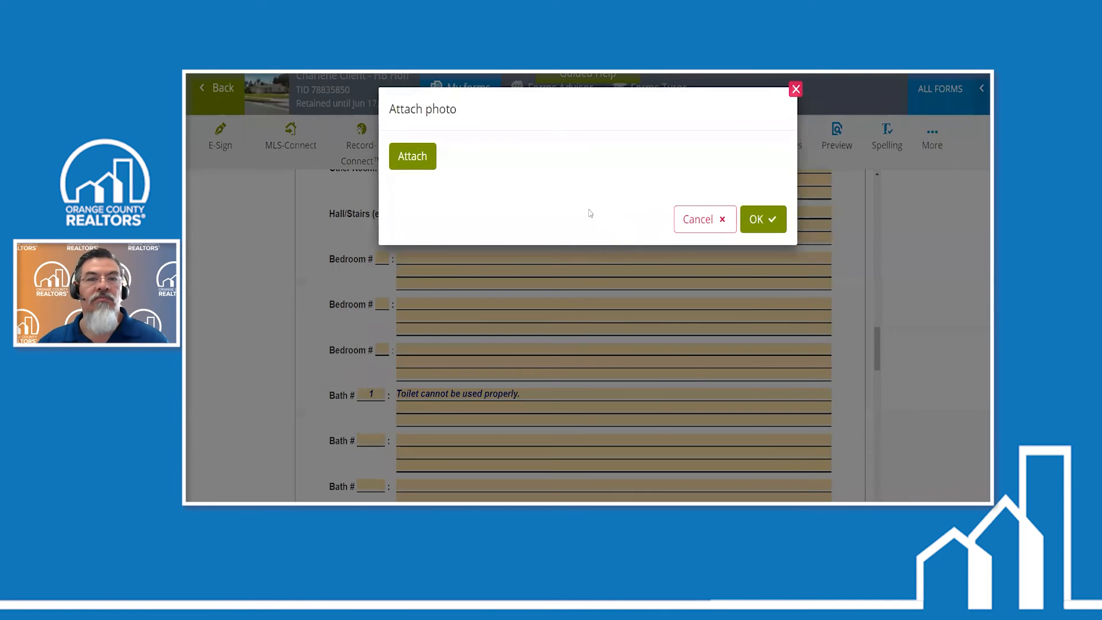
pyautogui.click(416, 160)
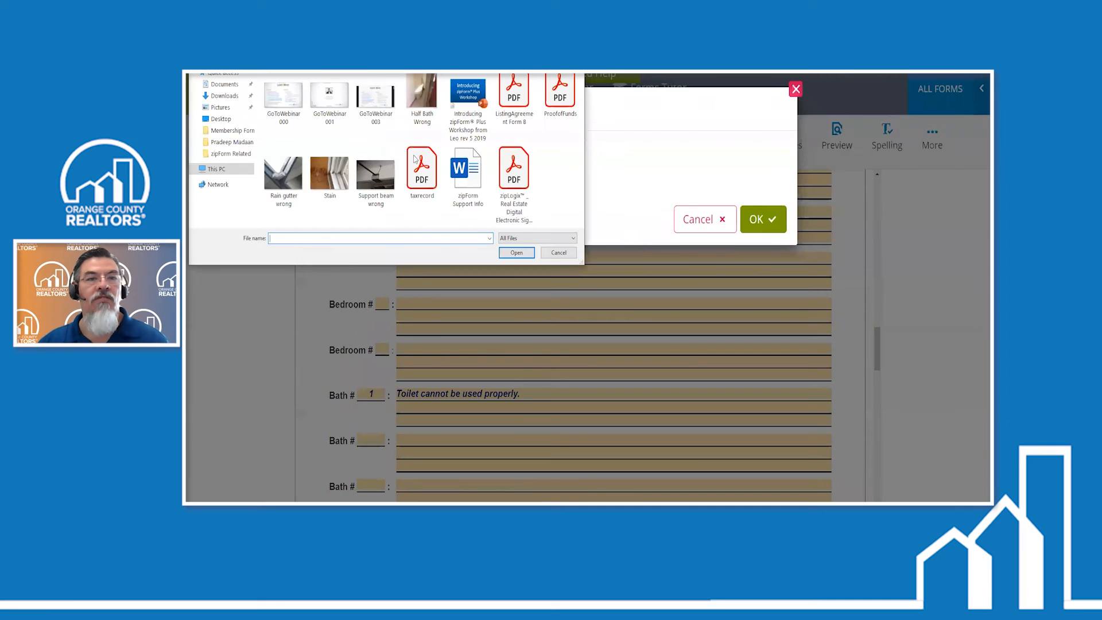
pyautogui.click(430, 107)
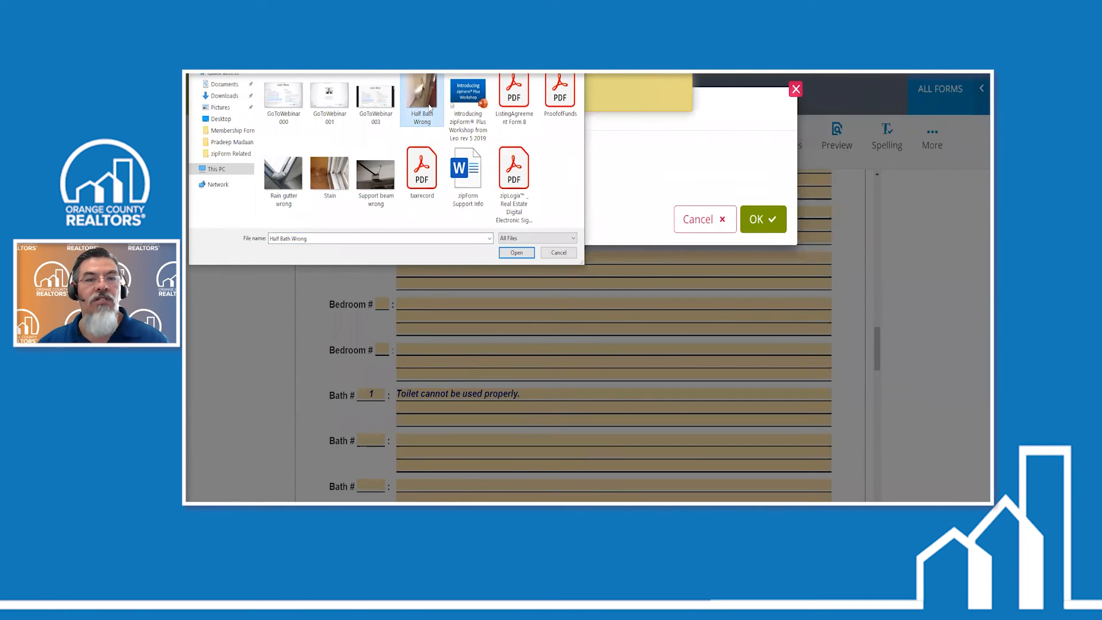
pyautogui.click(534, 253)
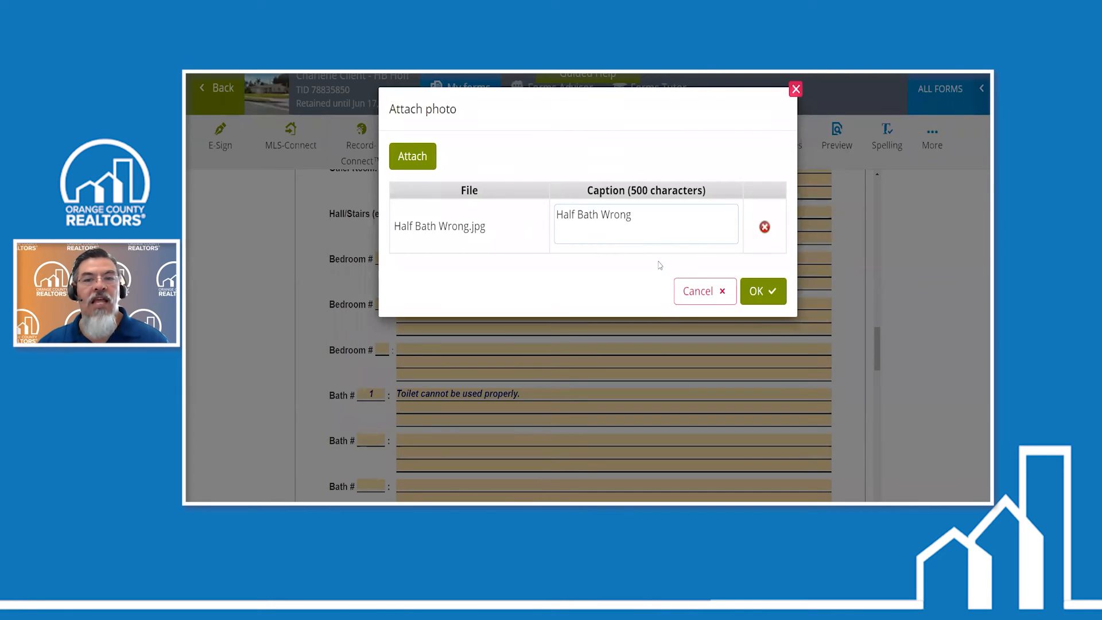
pyautogui.click(761, 293)
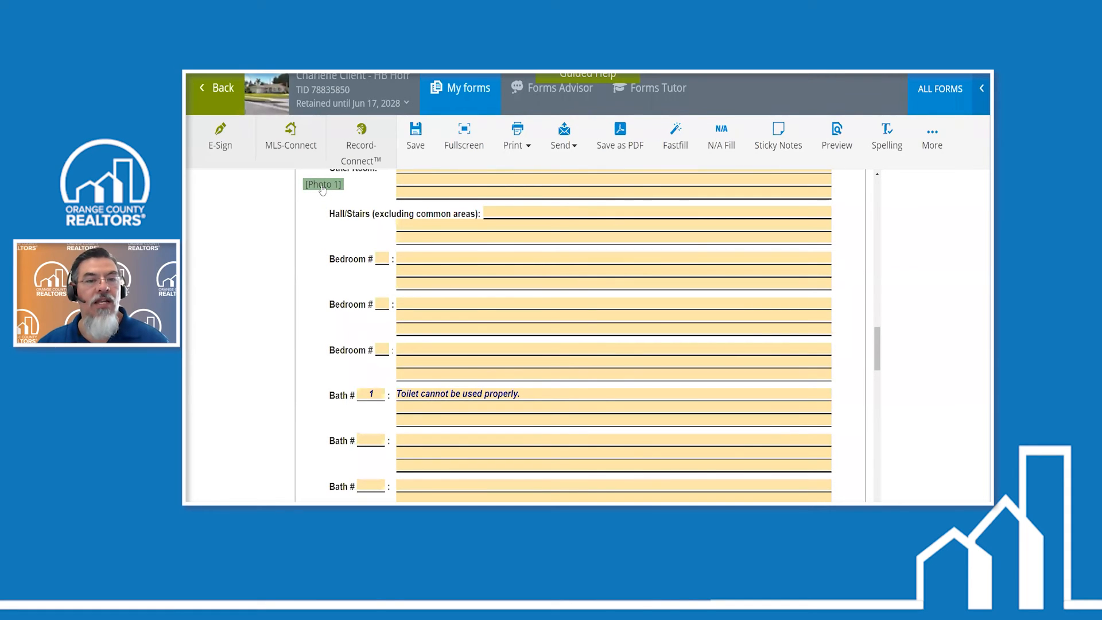
# - Place the Photo 1 marker just below the toilet note in the Bath # 1 section
pyautogui.moveTo(322, 185); pyautogui.dragTo(425, 396)
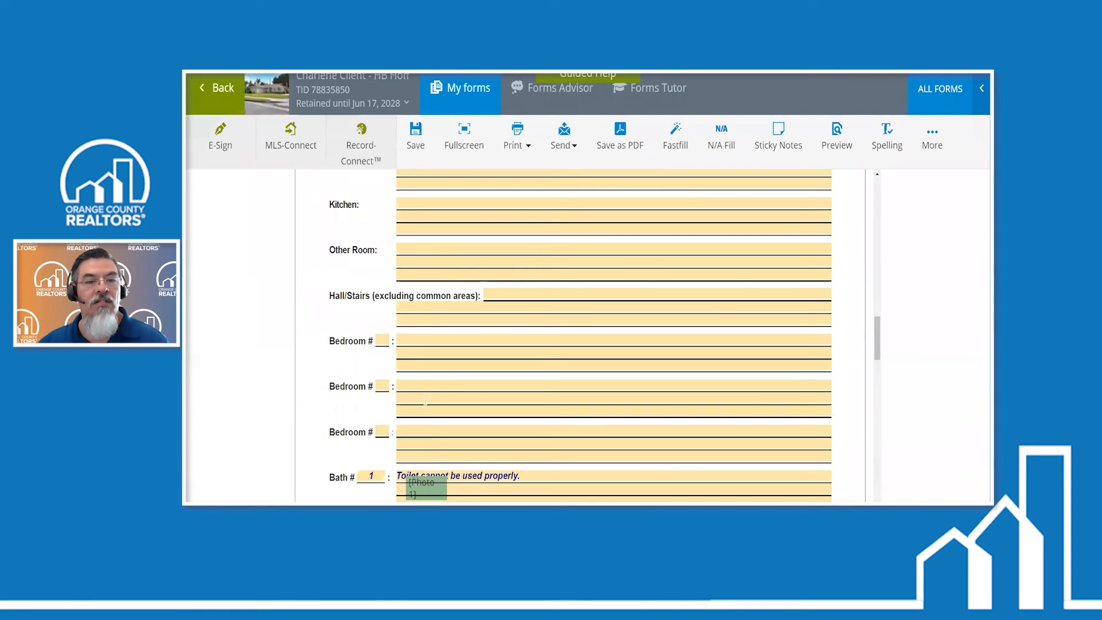
pyautogui.click(511, 409)
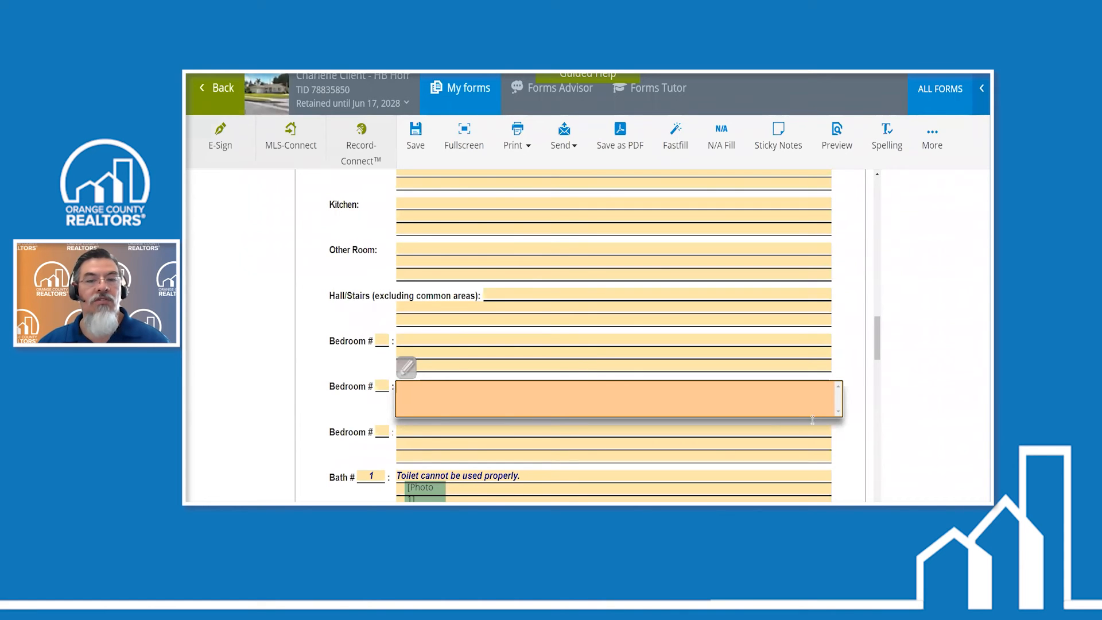
pyautogui.click(867, 418)
pyautogui.moveTo(880, 357); pyautogui.dragTo(882, 374)
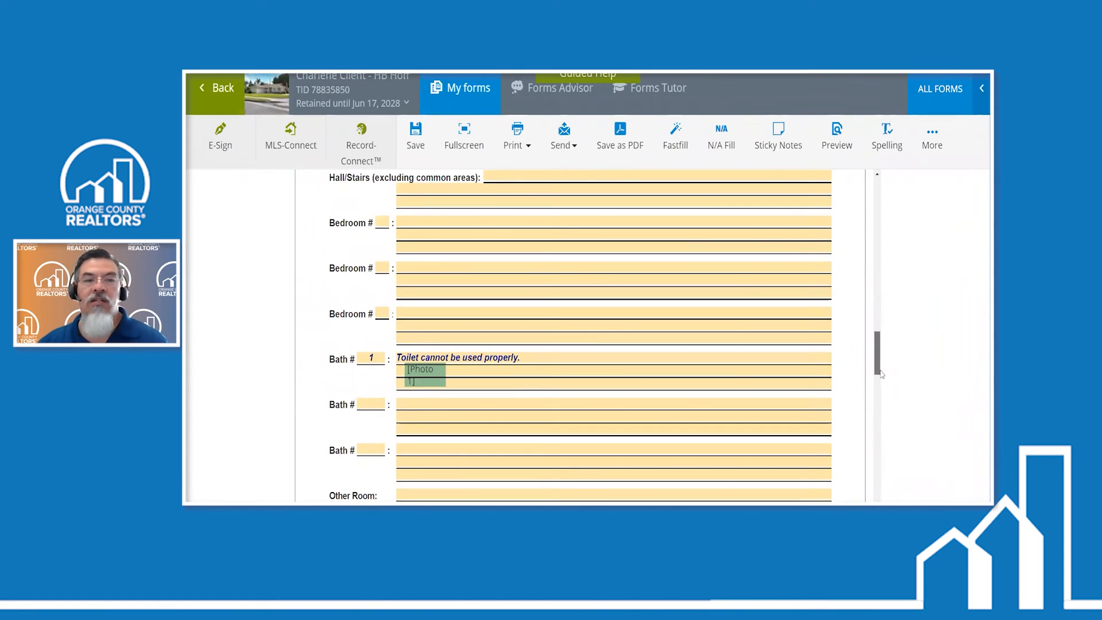
pyautogui.scroll(-1, 531, 405)
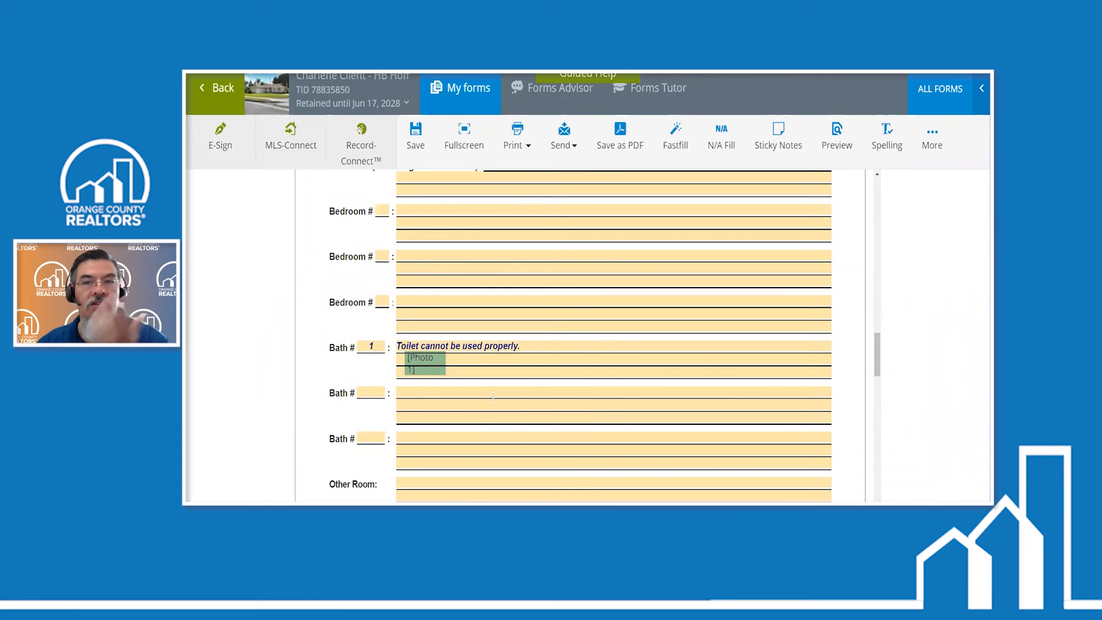
# - Preview the disclosure, examine the photo marker on page 2 and the attached photo page with its caption, and close the preview
pyautogui.click(837, 133)
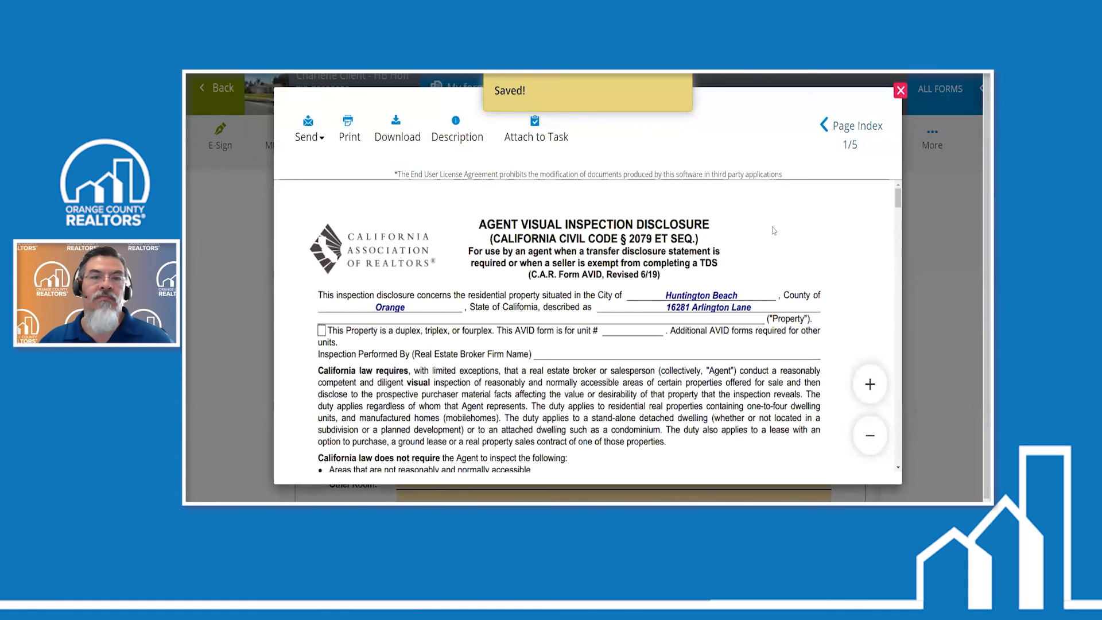
pyautogui.scroll(-3, 794, 234)
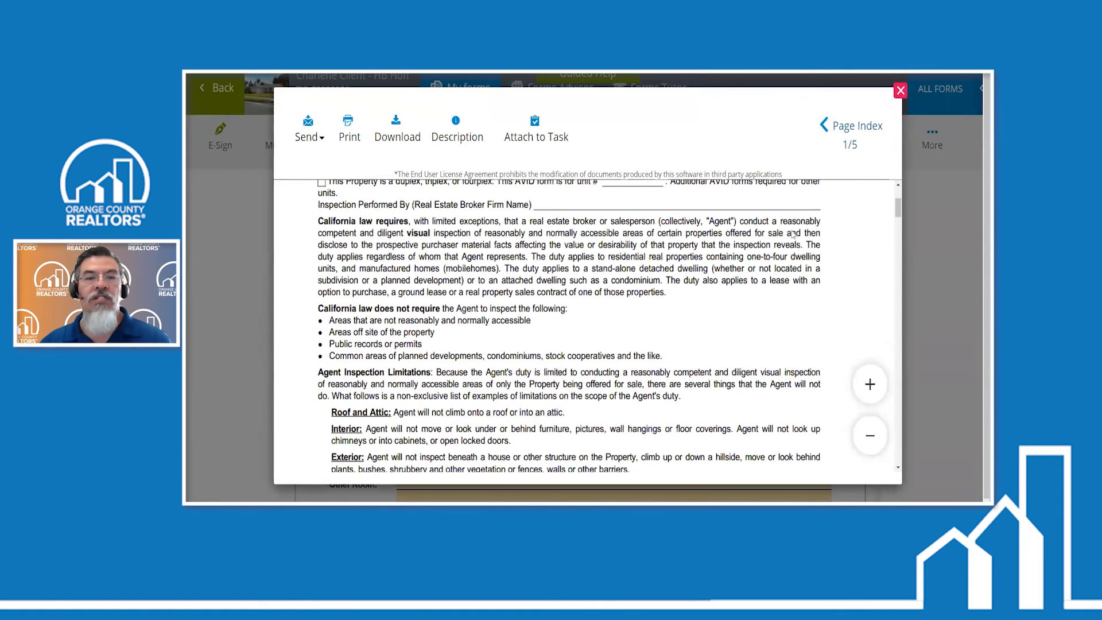
pyautogui.scroll(-10, 691, 249)
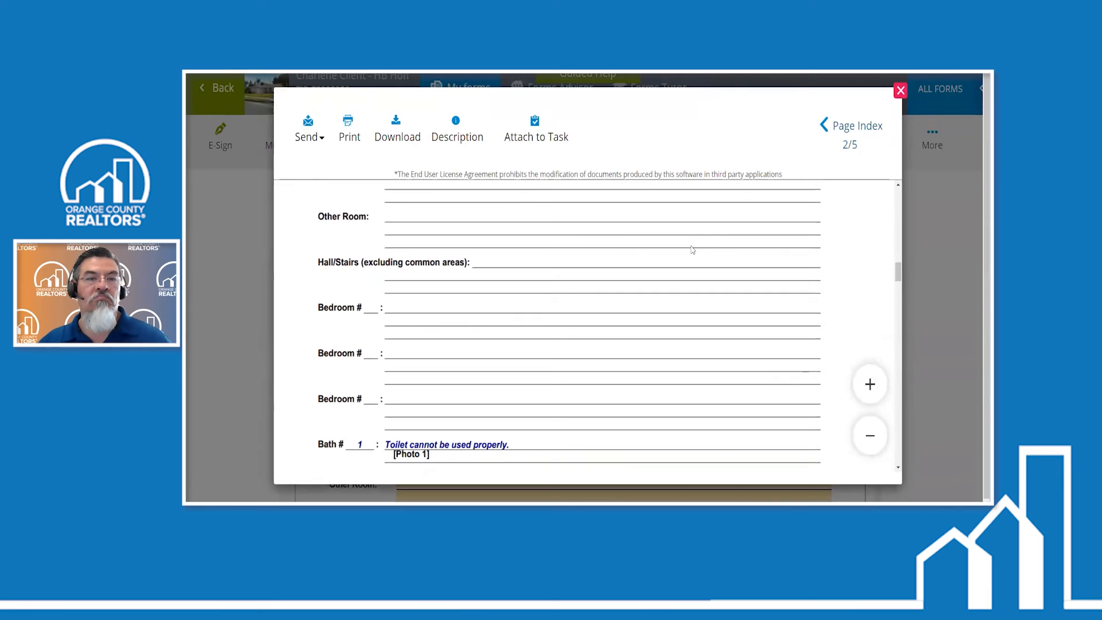
pyautogui.scroll(-4, 692, 249)
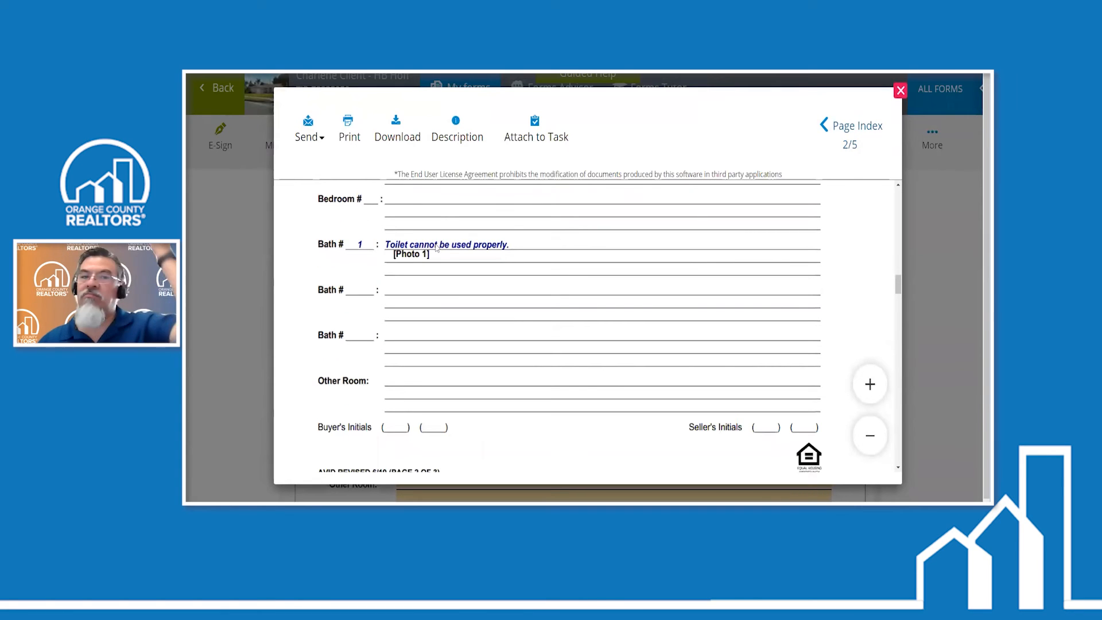
pyautogui.scroll(-4, 508, 249)
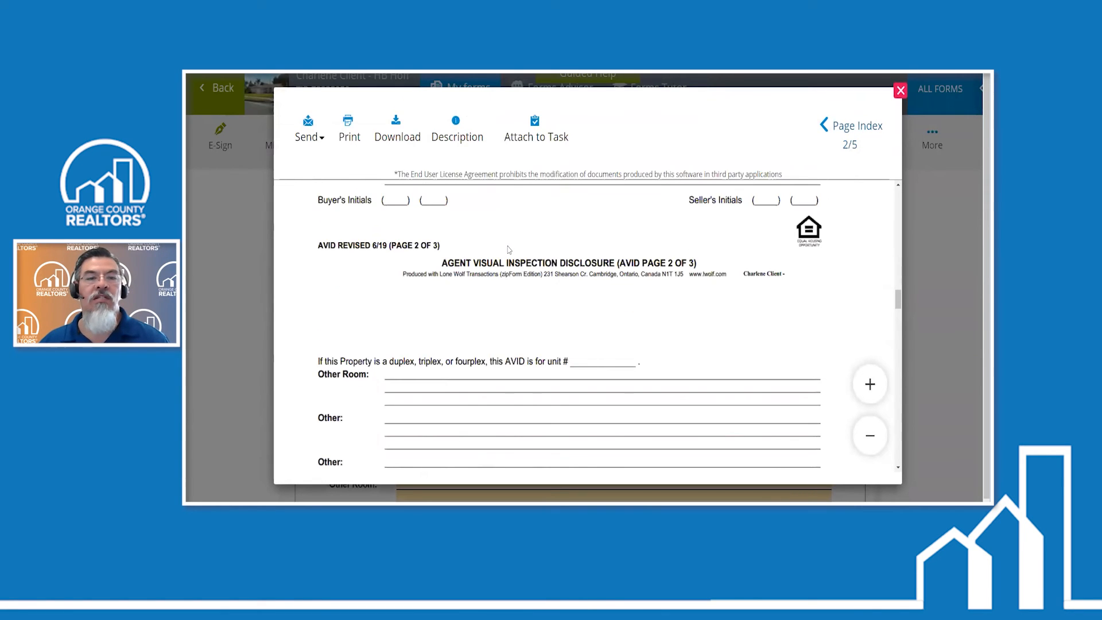
pyautogui.scroll(-10, 508, 249)
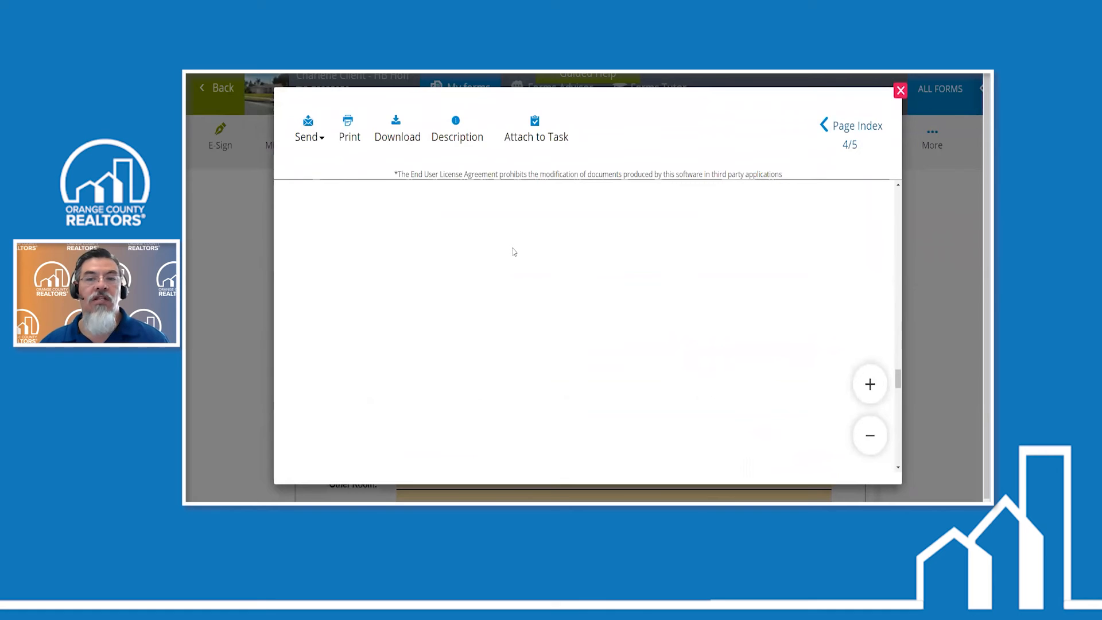
pyautogui.scroll(-3, 515, 251)
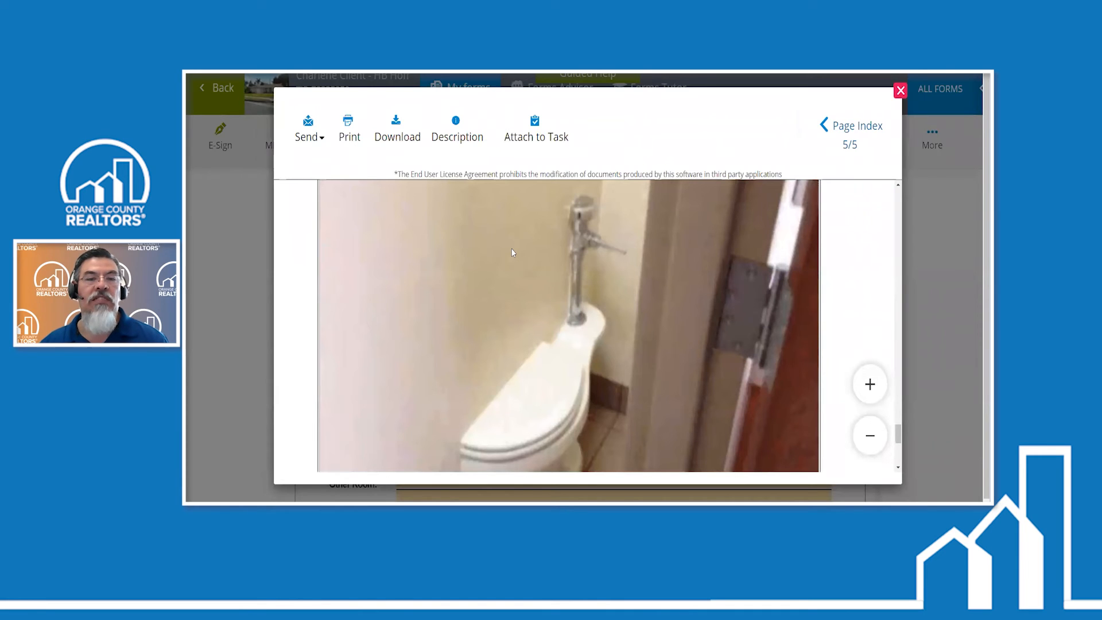
pyautogui.scroll(-3, 512, 253)
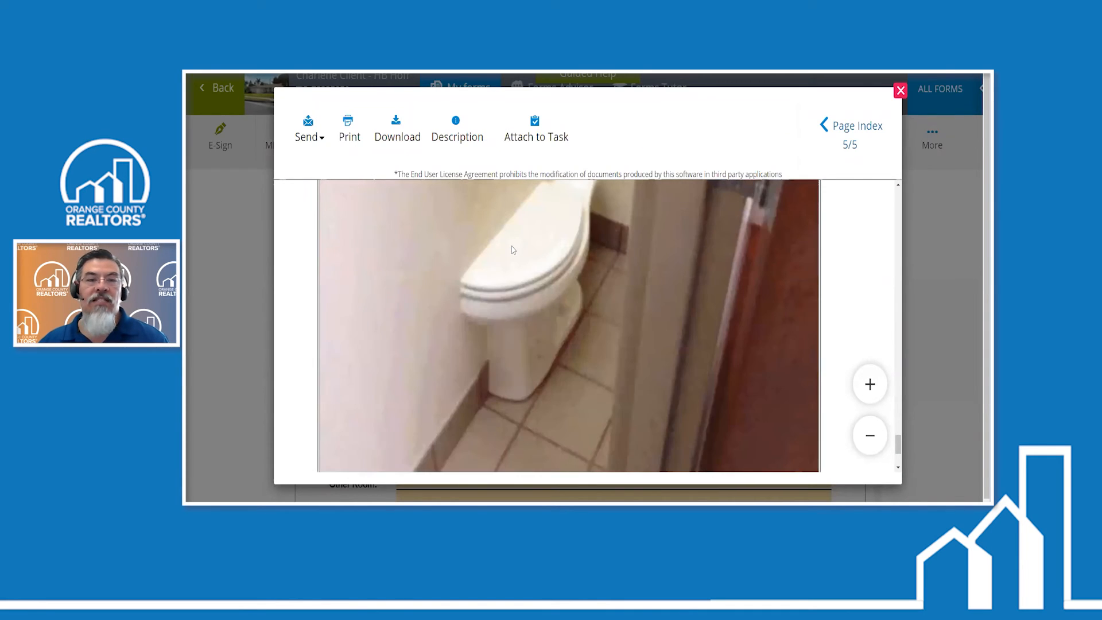
pyautogui.scroll(-3, 512, 247)
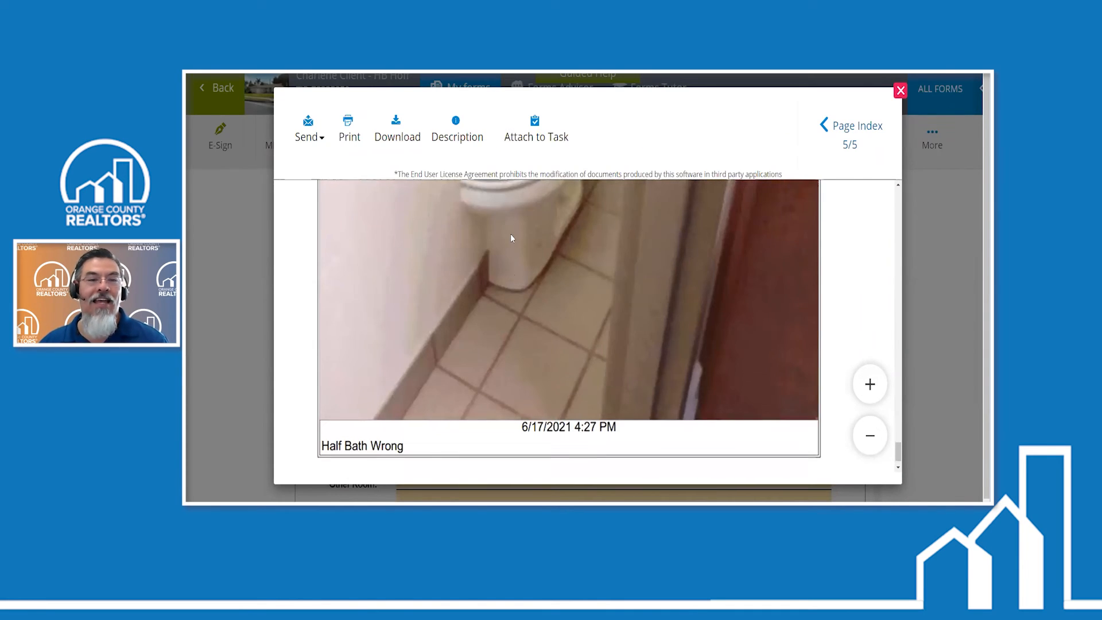
pyautogui.scroll(-1, 512, 235)
pyautogui.scroll(2, 512, 238)
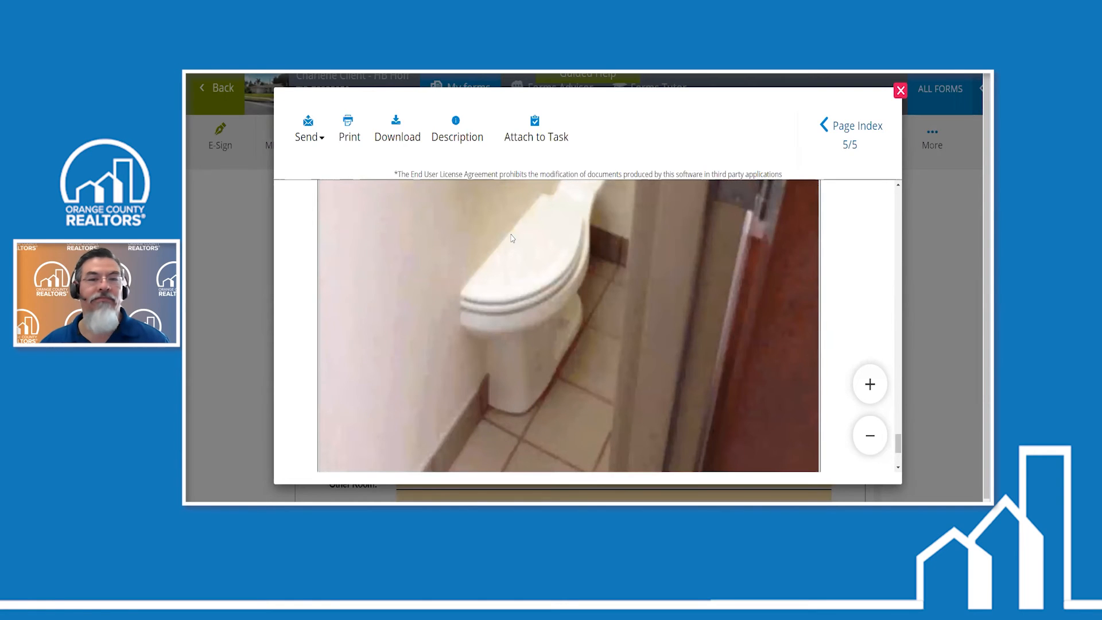
pyautogui.scroll(3, 513, 238)
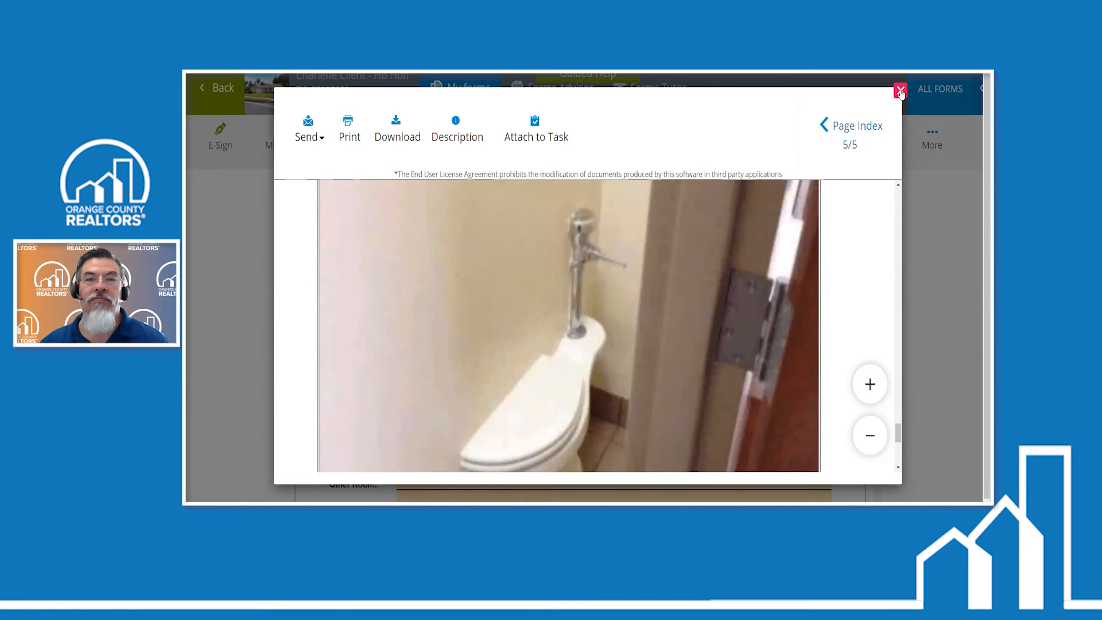
pyautogui.click(901, 91)
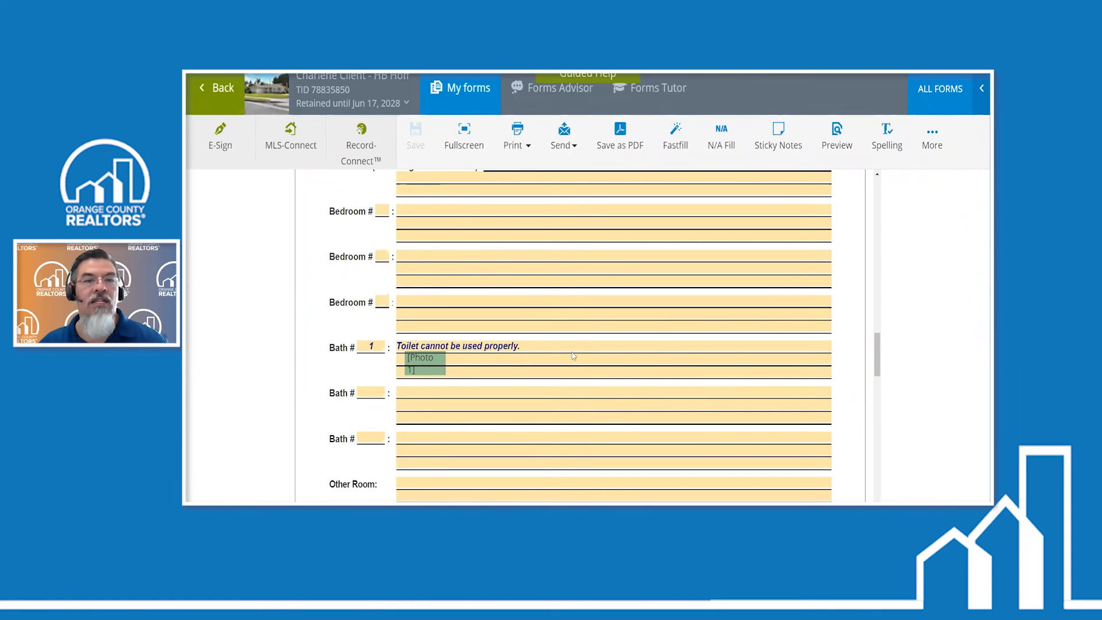
pyautogui.scroll(2, 567, 345)
pyautogui.scroll(2, 568, 346)
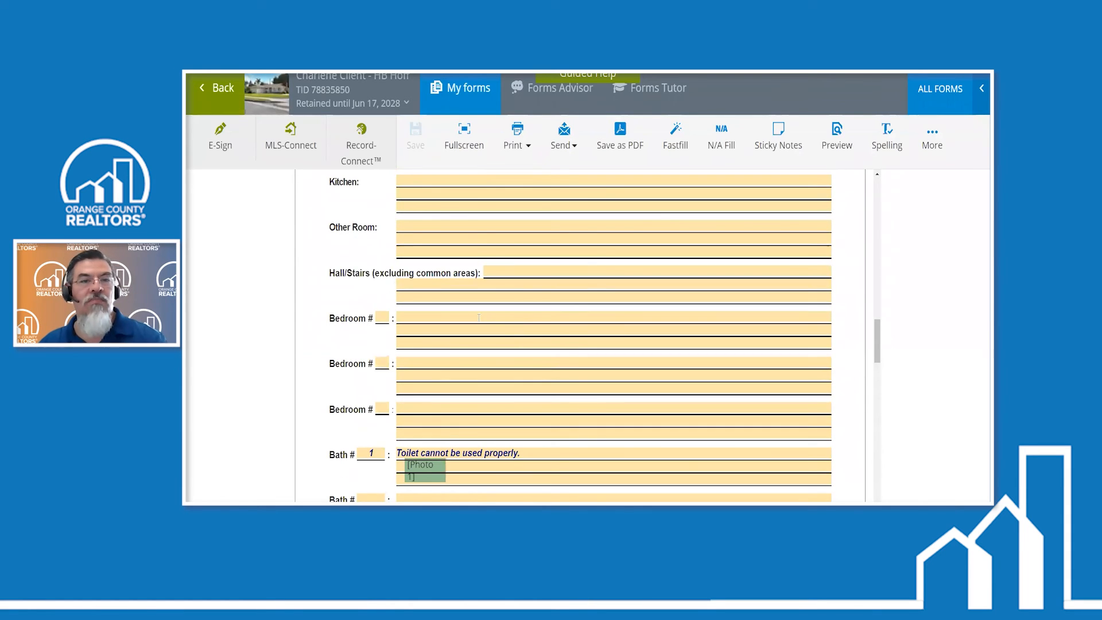
pyautogui.scroll(1, 468, 316)
pyautogui.scroll(3, 468, 316)
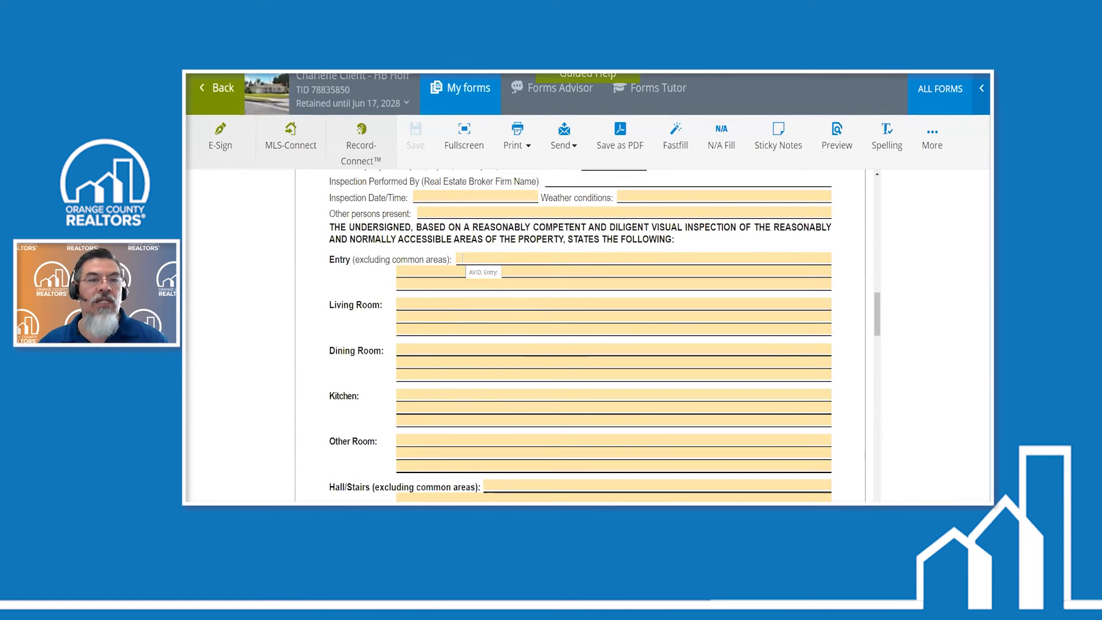
# - Enter the note "Rain gutters do not drain." for the Entry section on page 2 of the disclosure
pyautogui.scroll(-10, 462, 259)
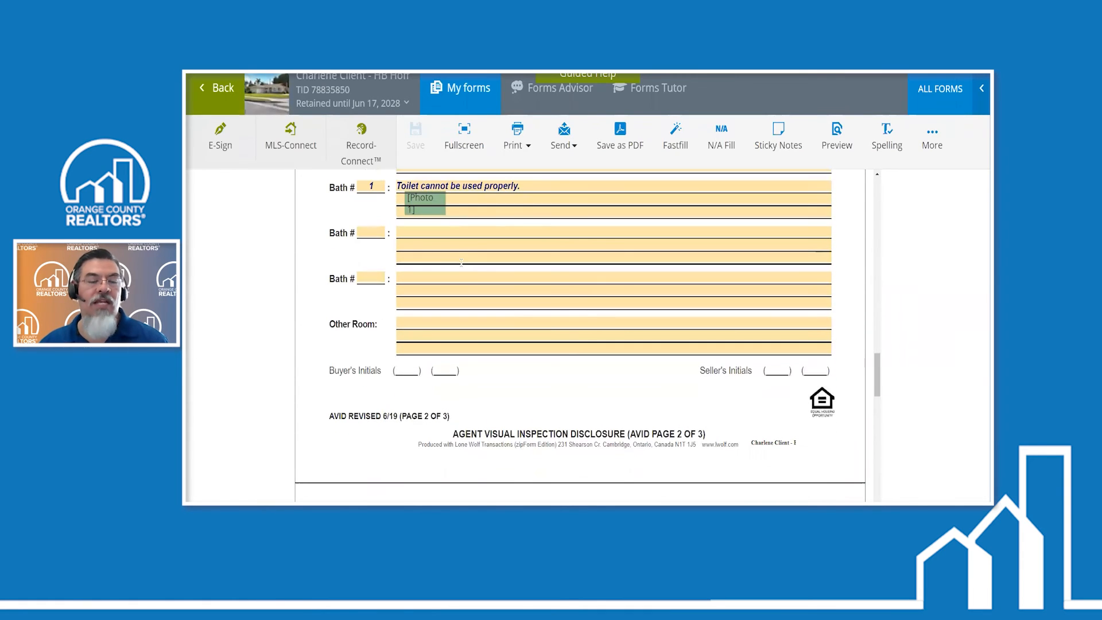
pyautogui.scroll(10, 461, 263)
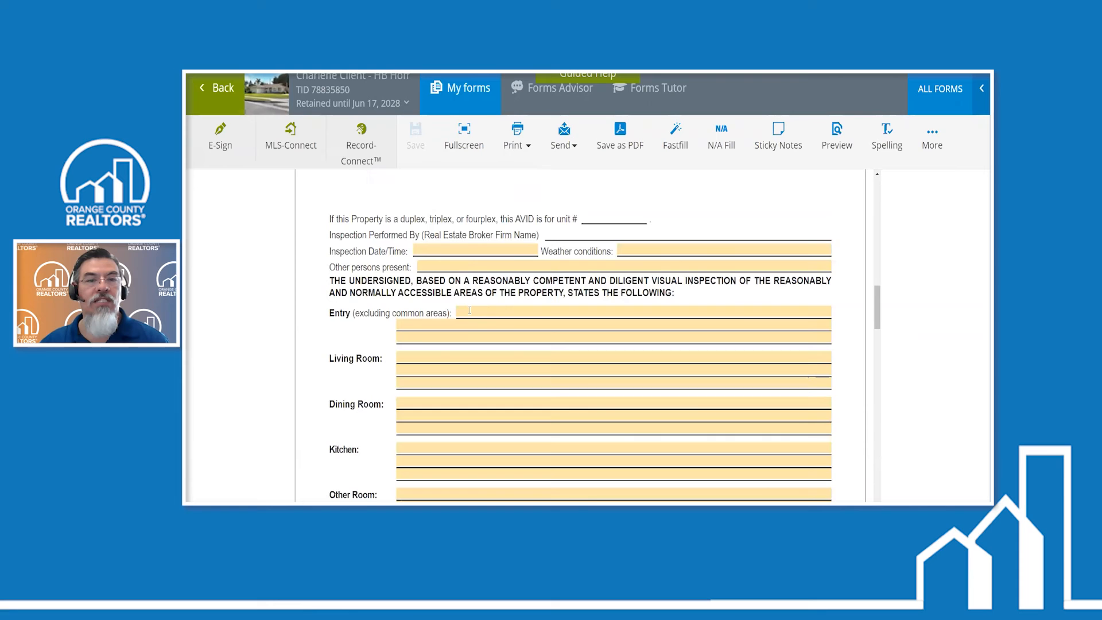
pyautogui.click(469, 311)
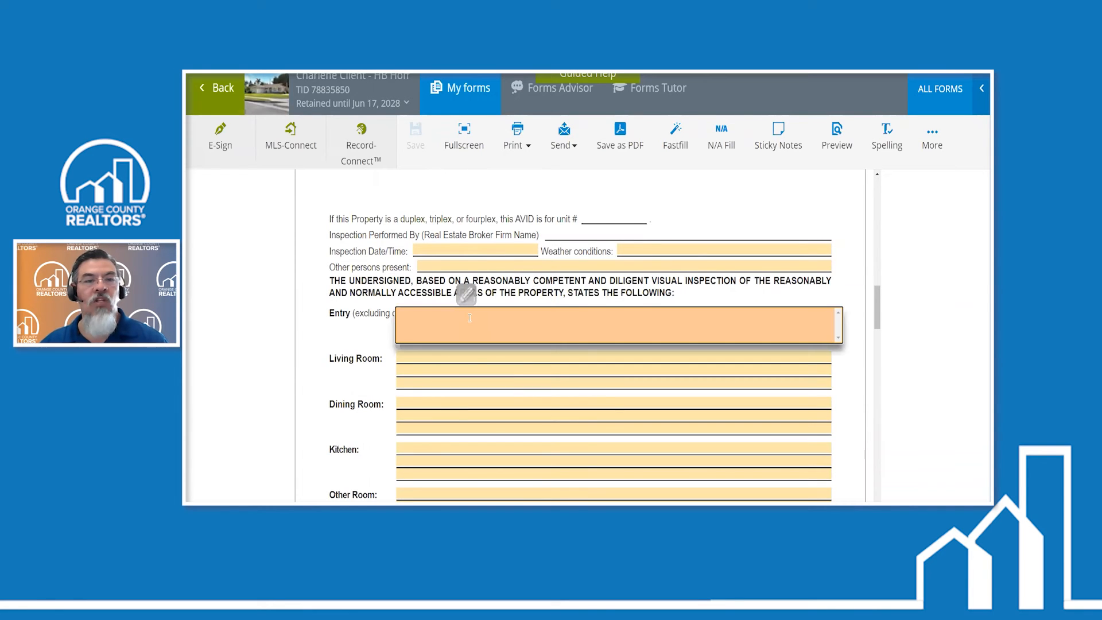
pyautogui.write('Rain')
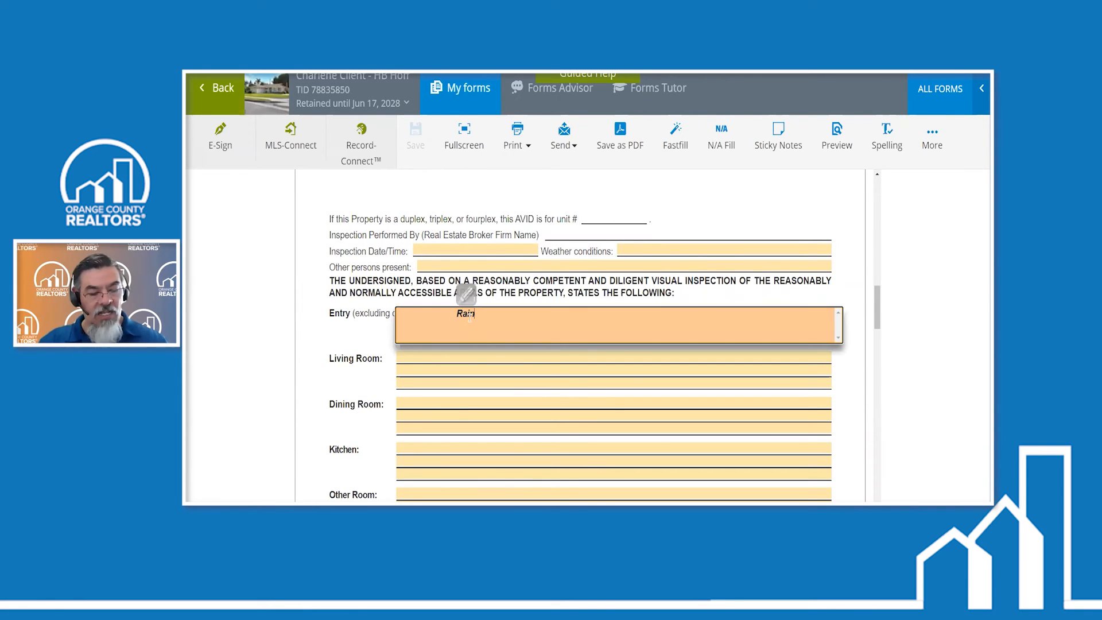
pyautogui.write('gutters')
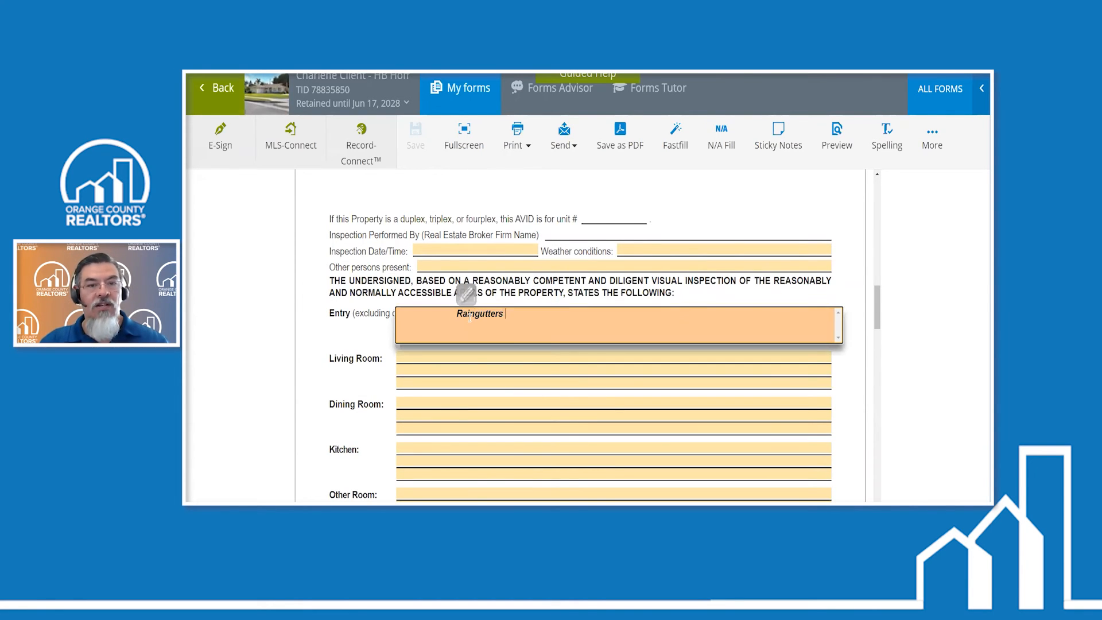
pyautogui.write(' do not drain')
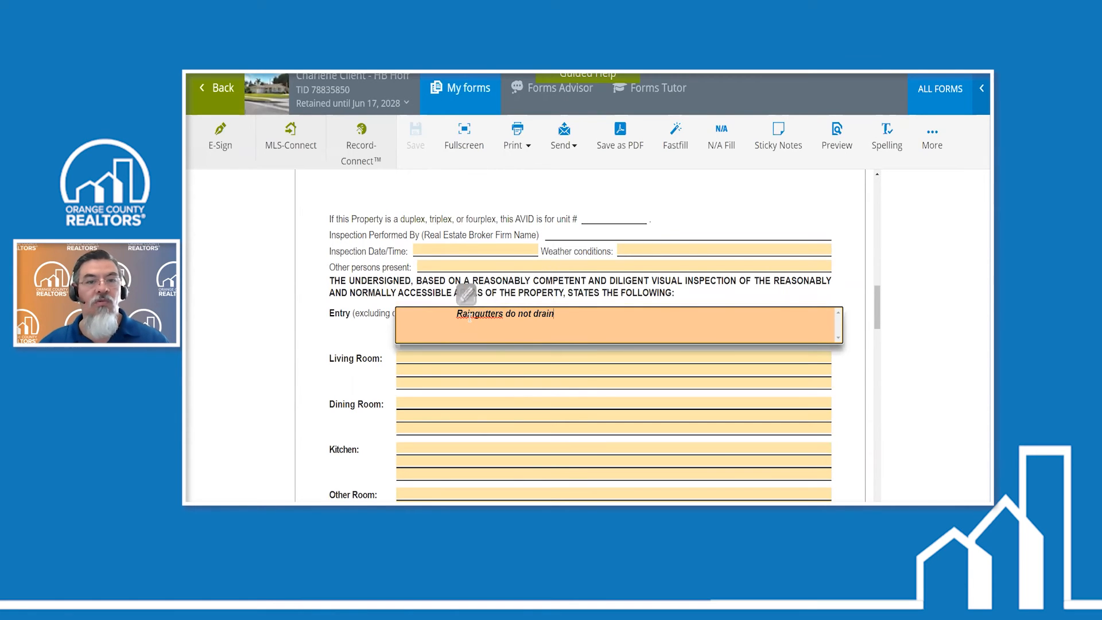
pyautogui.click(469, 316)
pyautogui.press('End')
pyautogui.write('.')
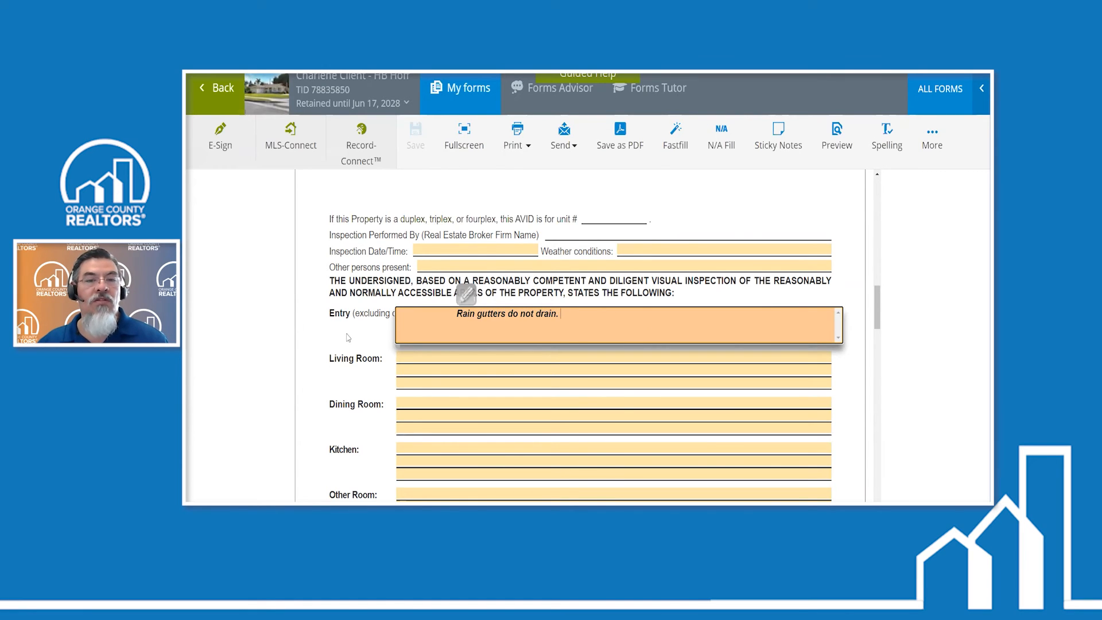
pyautogui.click(347, 337)
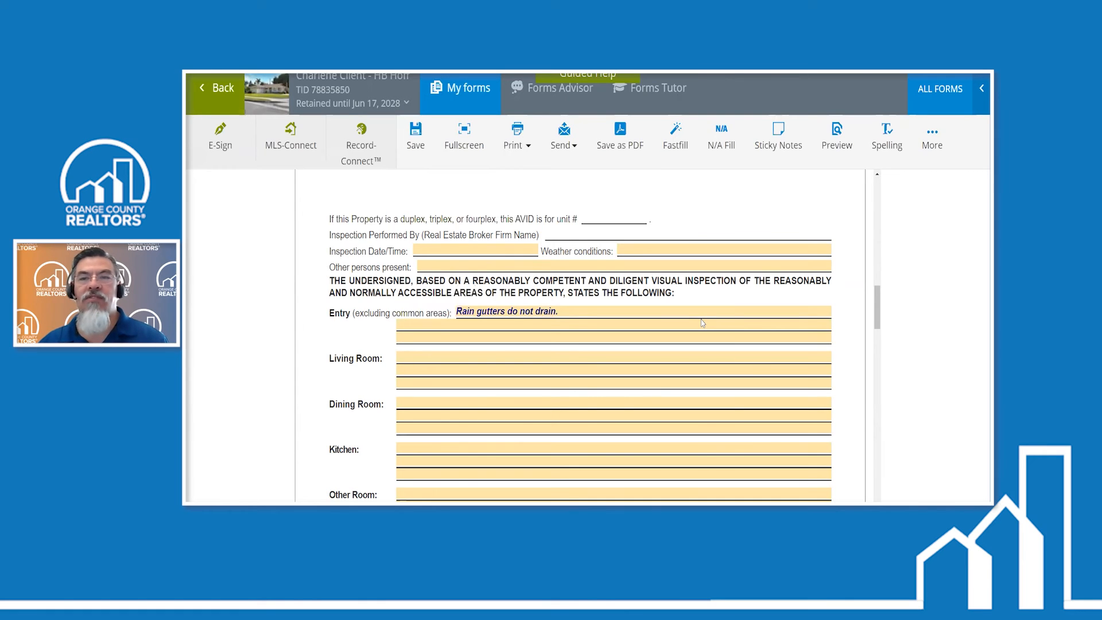
# - Attach the photo Rain gutter wrong to the disclosure form, keeping its default caption
pyautogui.click(934, 138)
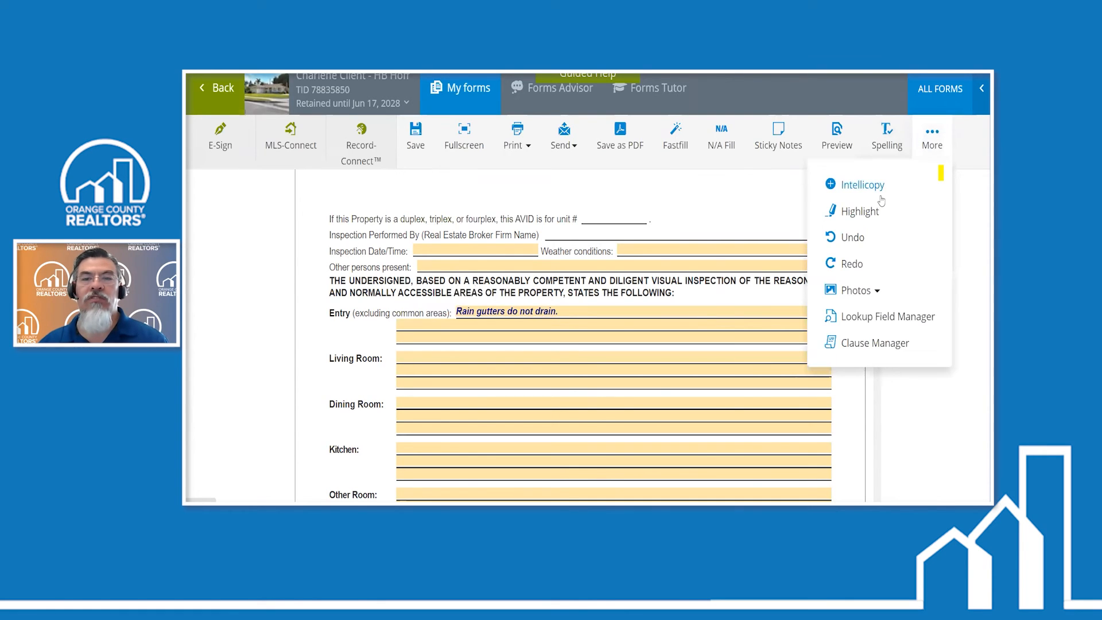
pyautogui.click(855, 290)
pyautogui.click(854, 329)
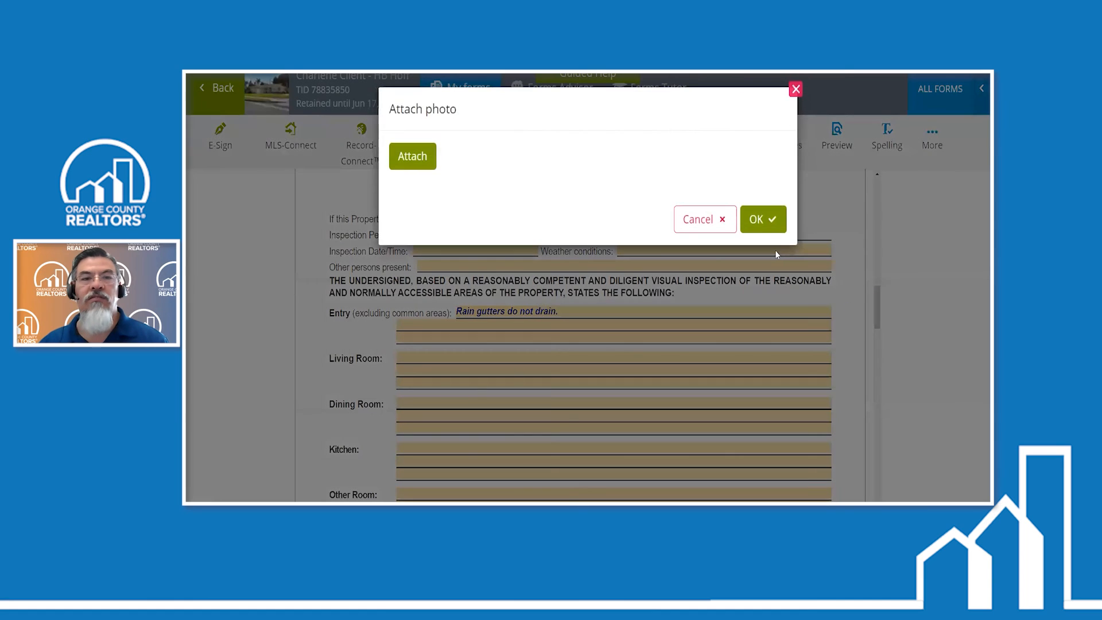
pyautogui.click(412, 156)
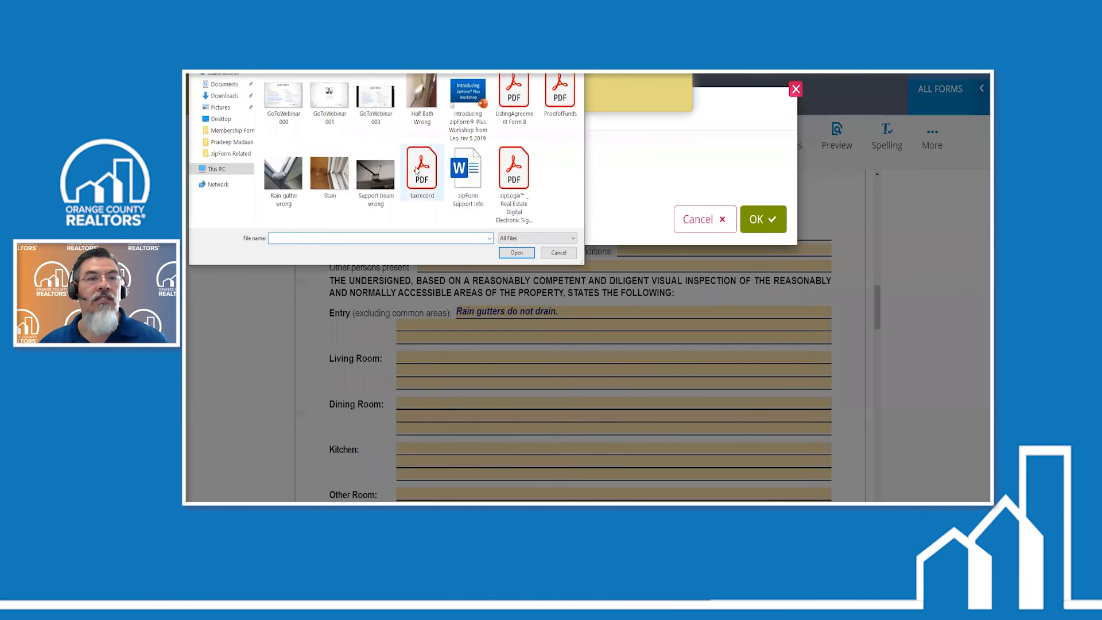
pyautogui.click(284, 174)
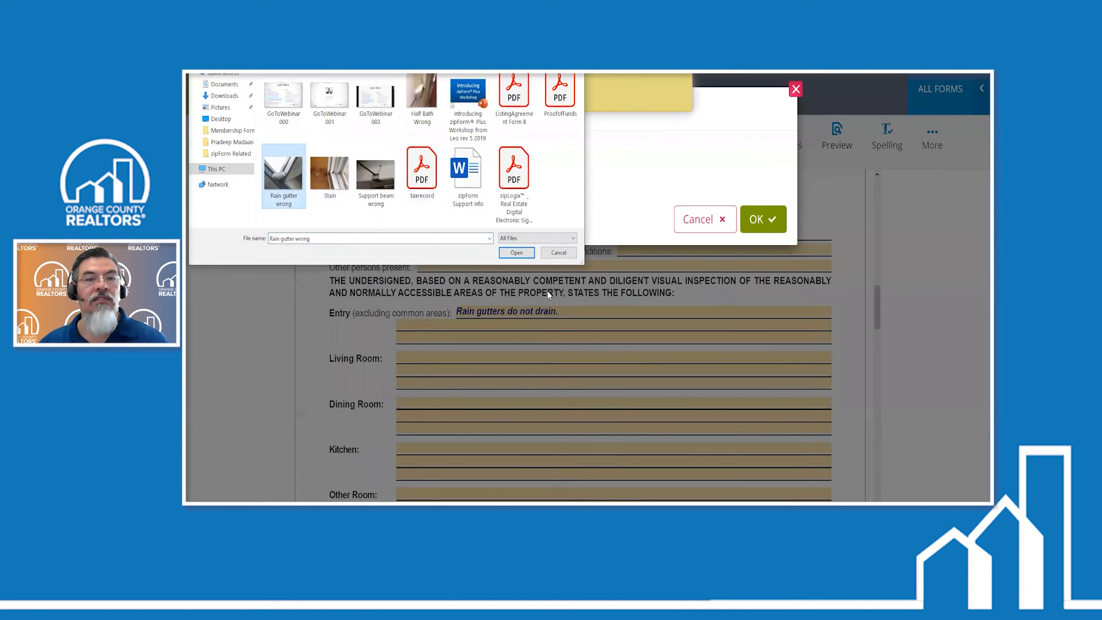
pyautogui.click(516, 253)
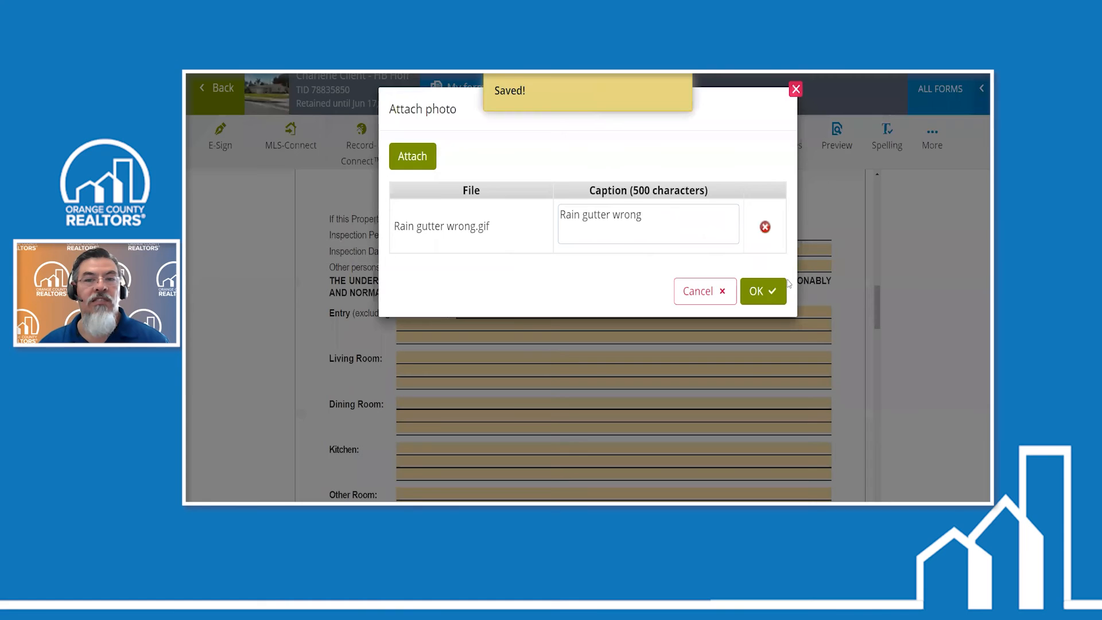
pyautogui.click(770, 291)
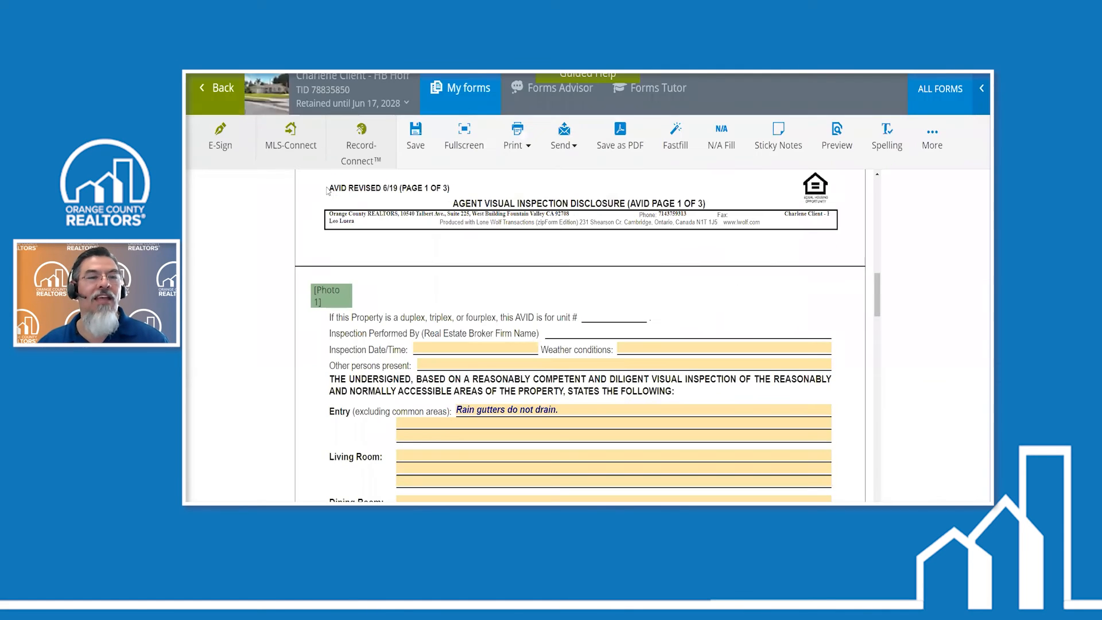
# - Place the new photo's marker just below the rain gutter note in the Entry section and check the marker number at Bath # 1
pyautogui.moveTo(326, 187); pyautogui.dragTo(444, 324)
pyautogui.scroll(-3, 365, 380)
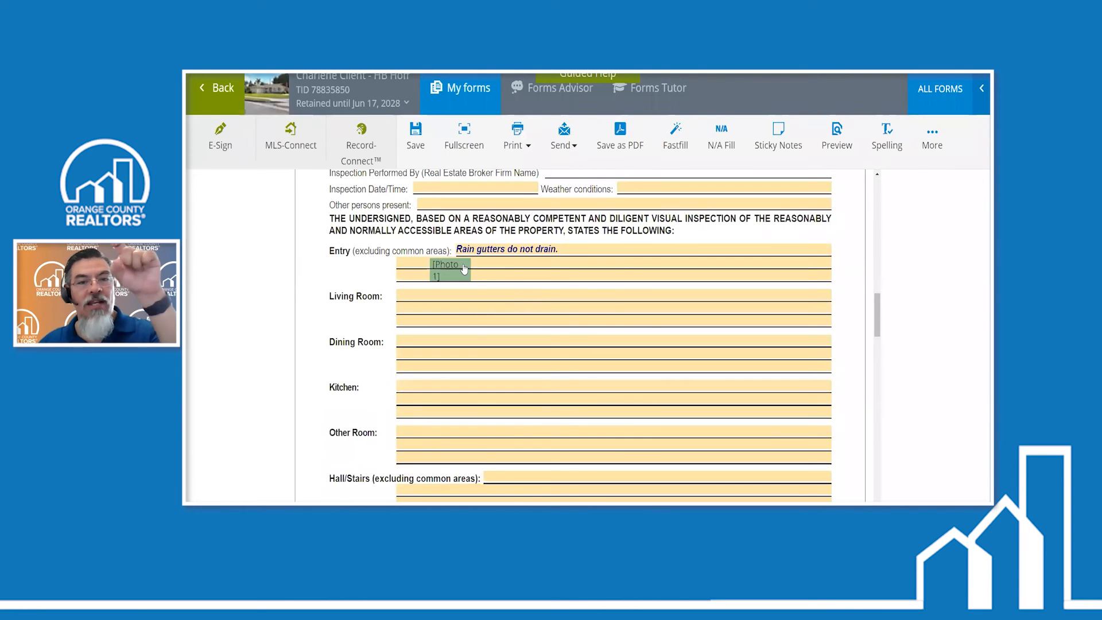
pyautogui.scroll(-6, 310, 365)
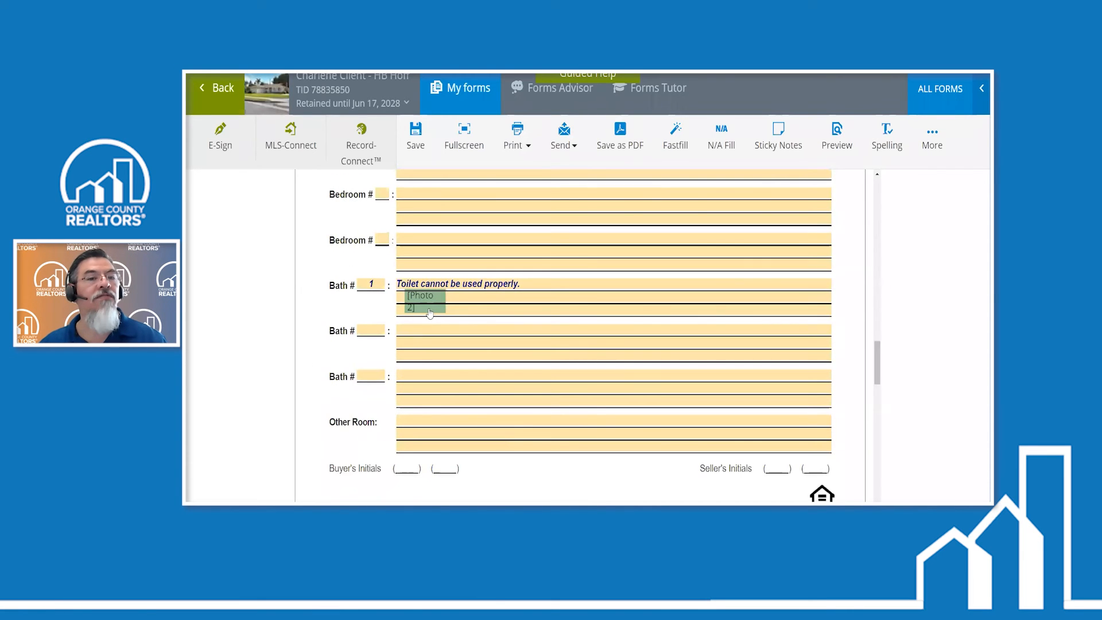
pyautogui.scroll(5, 429, 313)
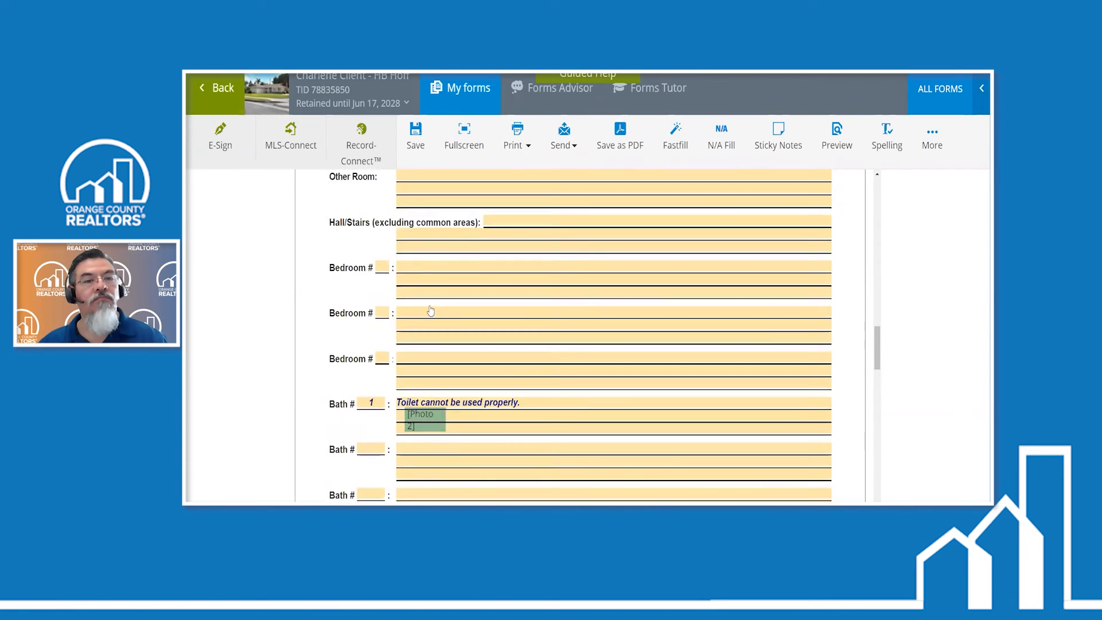
pyautogui.scroll(2, 431, 310)
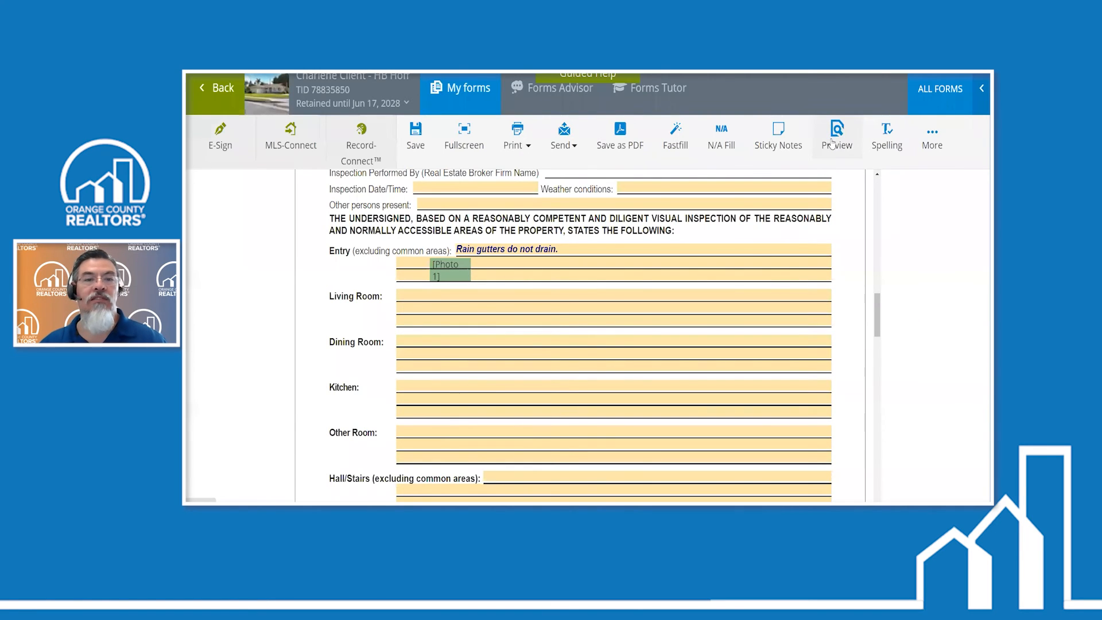
# - Preview the disclosure, examine the Entry and Bath # 1 photo markers and both attached photo pages with their captions, and close the preview
pyautogui.click(832, 143)
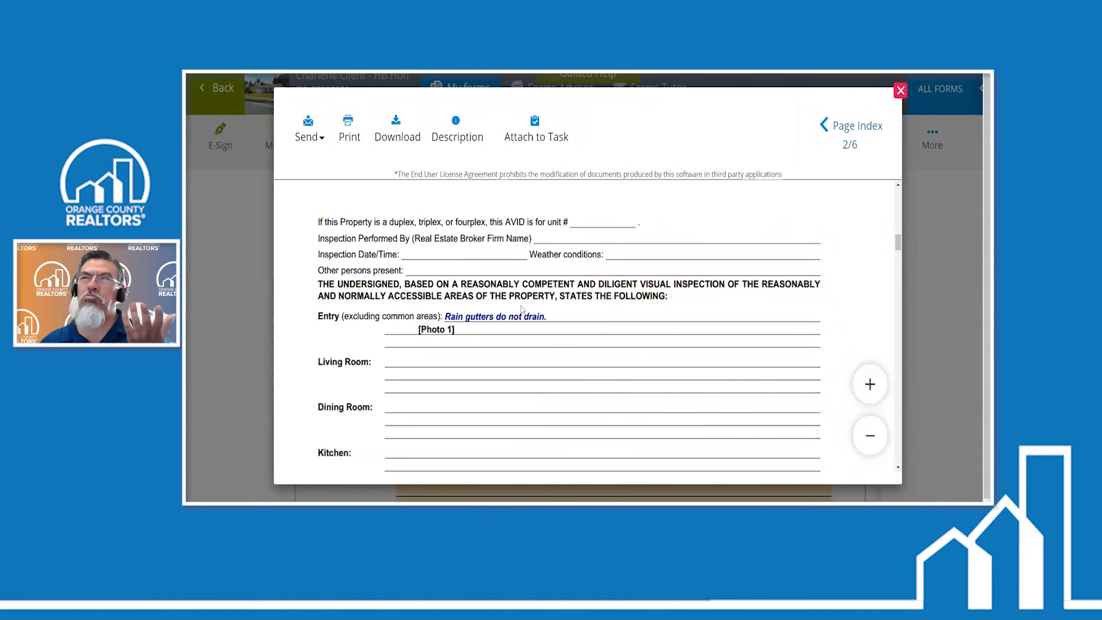
pyautogui.scroll(-7, 589, 311)
pyautogui.scroll(-3, 588, 310)
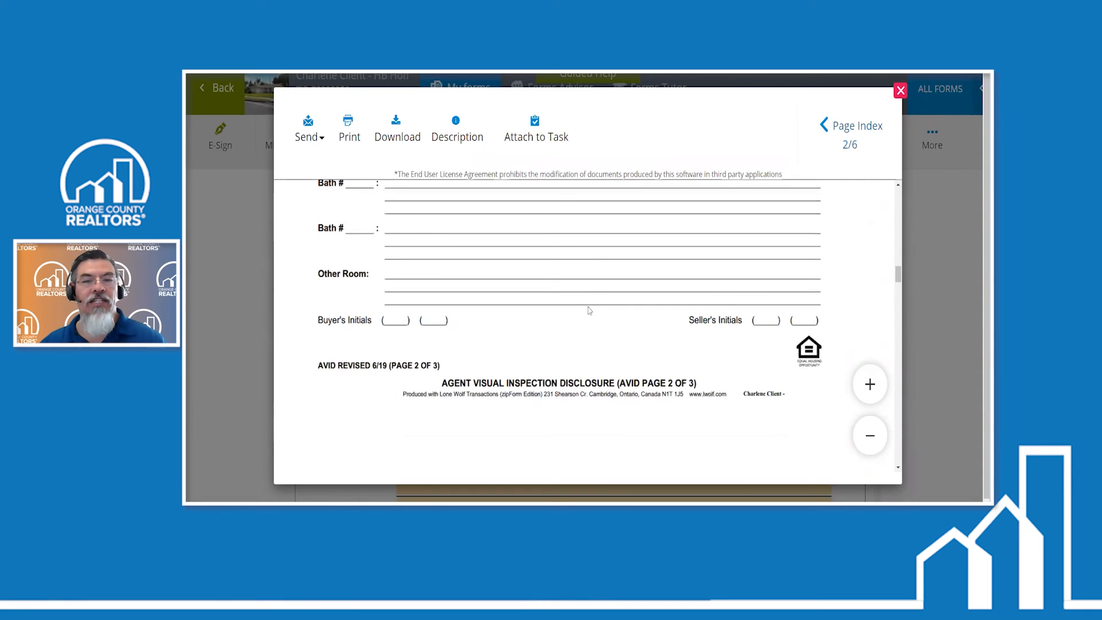
pyautogui.scroll(3, 589, 310)
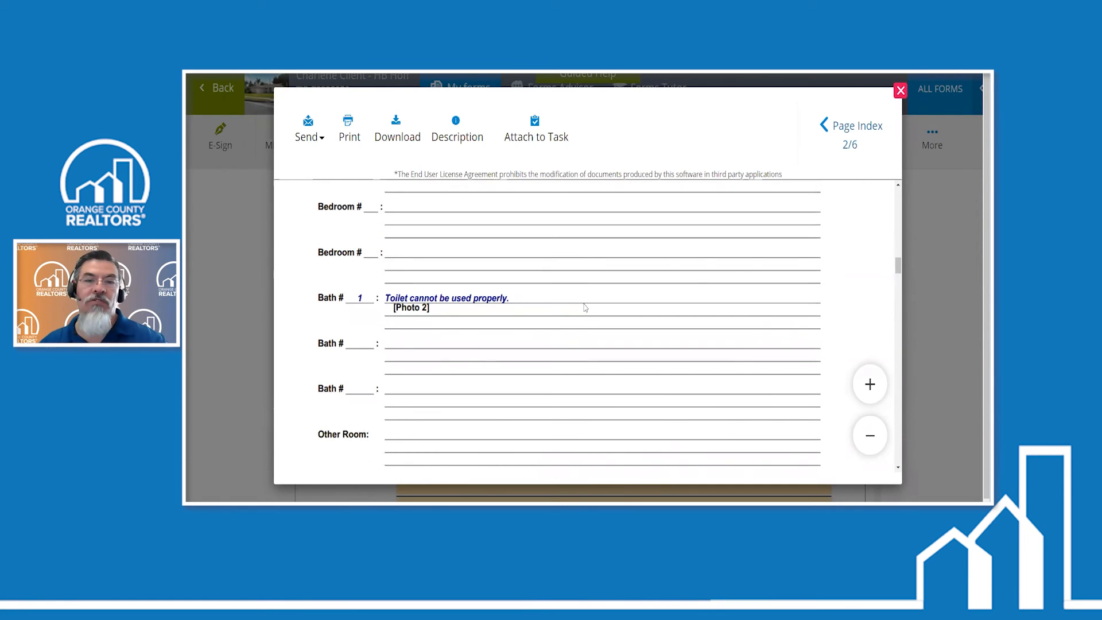
pyautogui.scroll(-10, 584, 308)
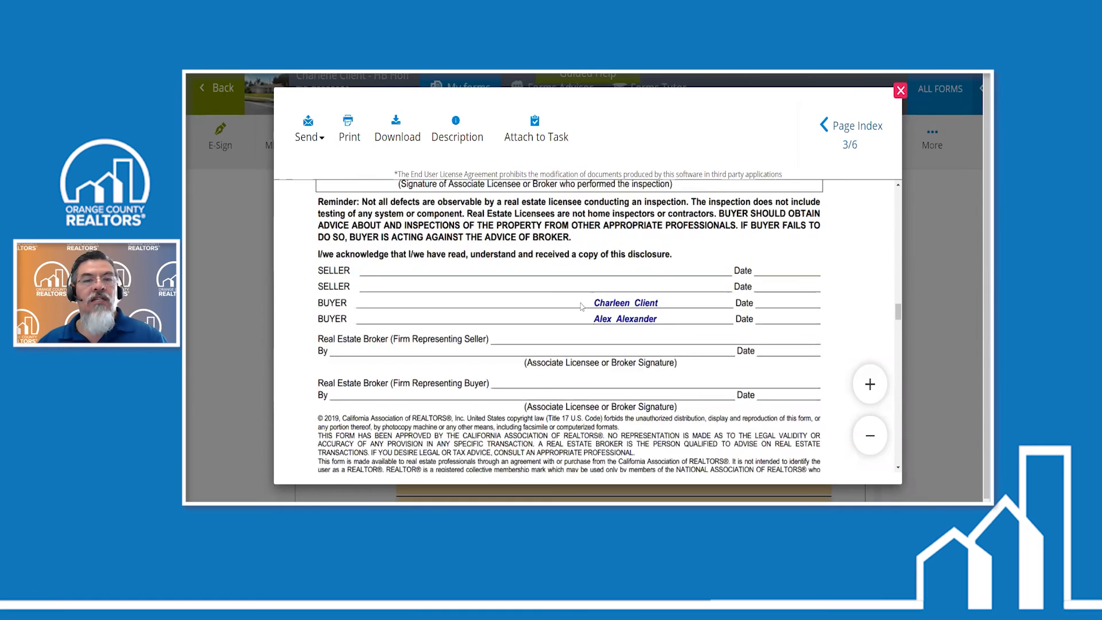
pyautogui.scroll(-3, 582, 306)
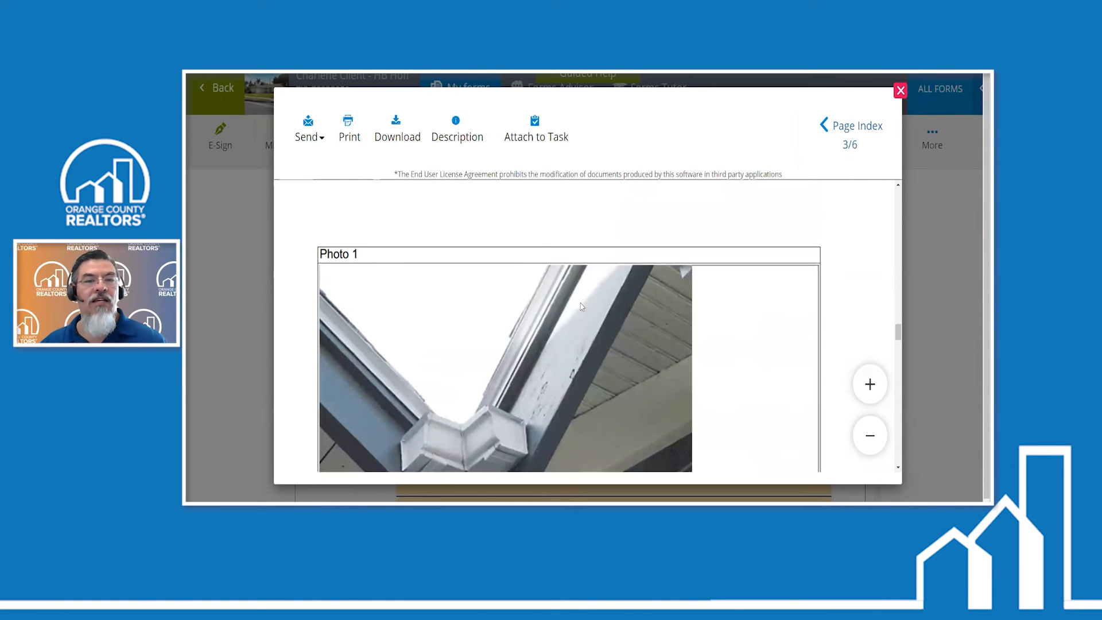
pyautogui.scroll(-2, 491, 343)
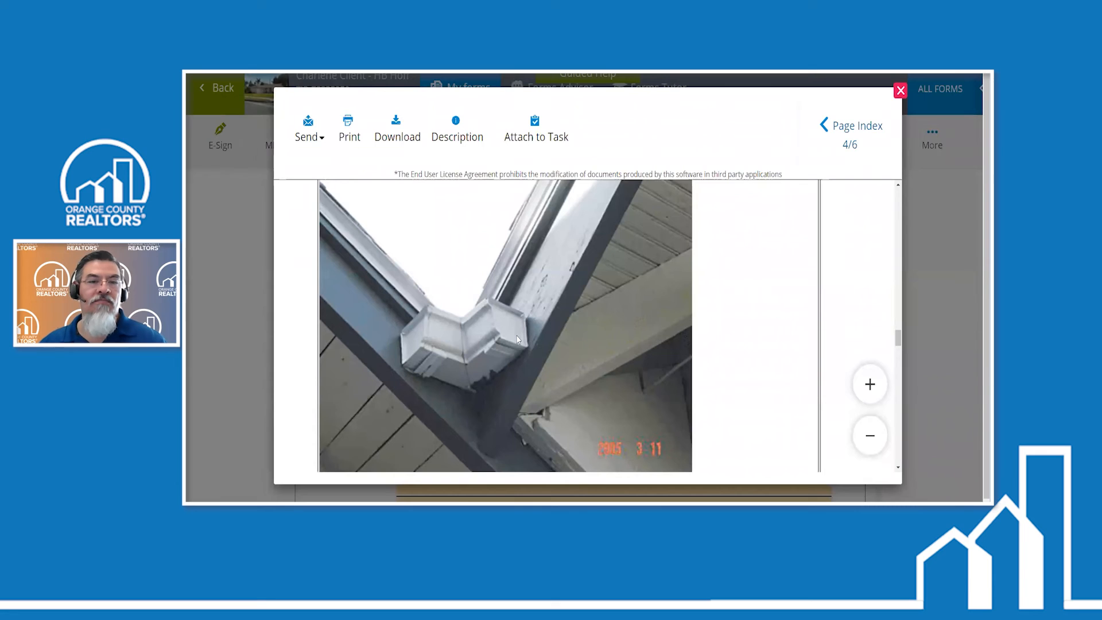
pyautogui.scroll(-2, 514, 335)
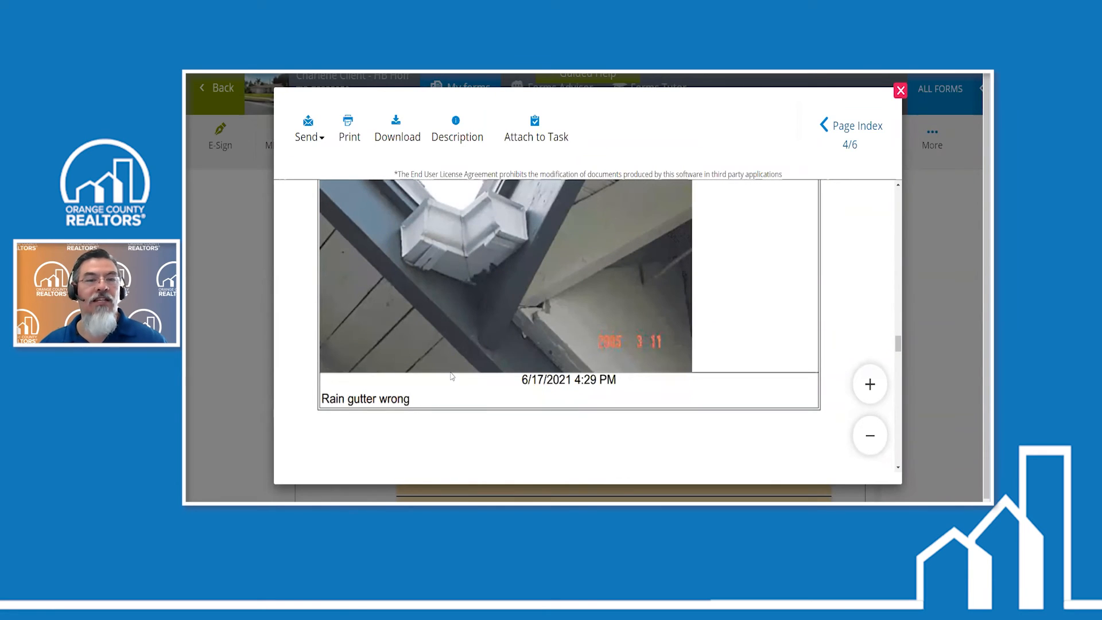
pyautogui.scroll(-6, 457, 363)
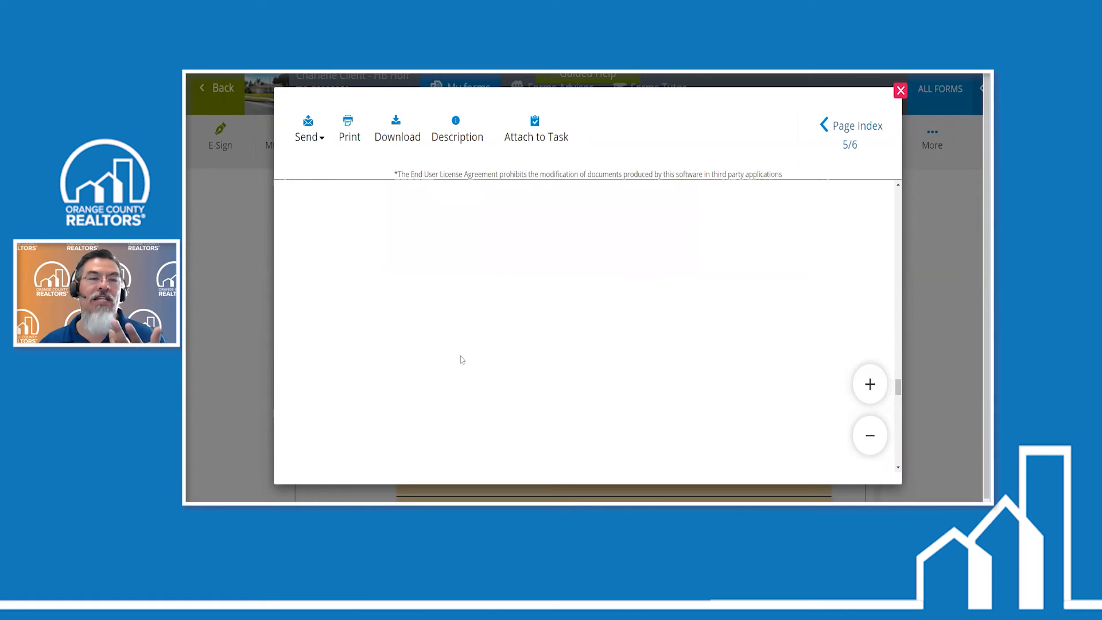
pyautogui.scroll(-8, 462, 360)
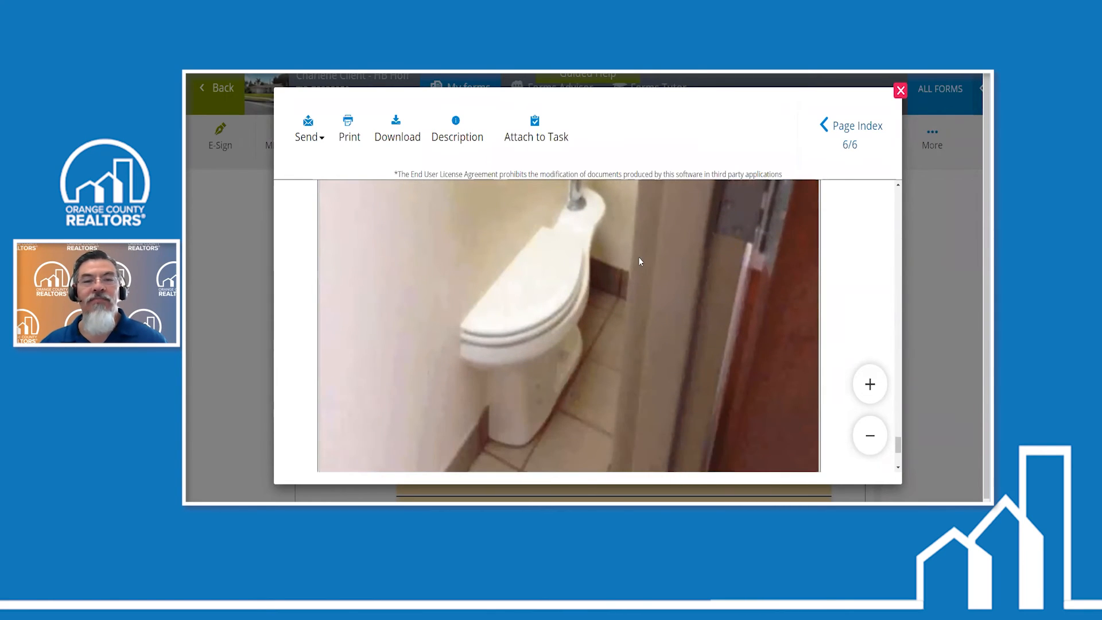
pyautogui.scroll(-4, 620, 285)
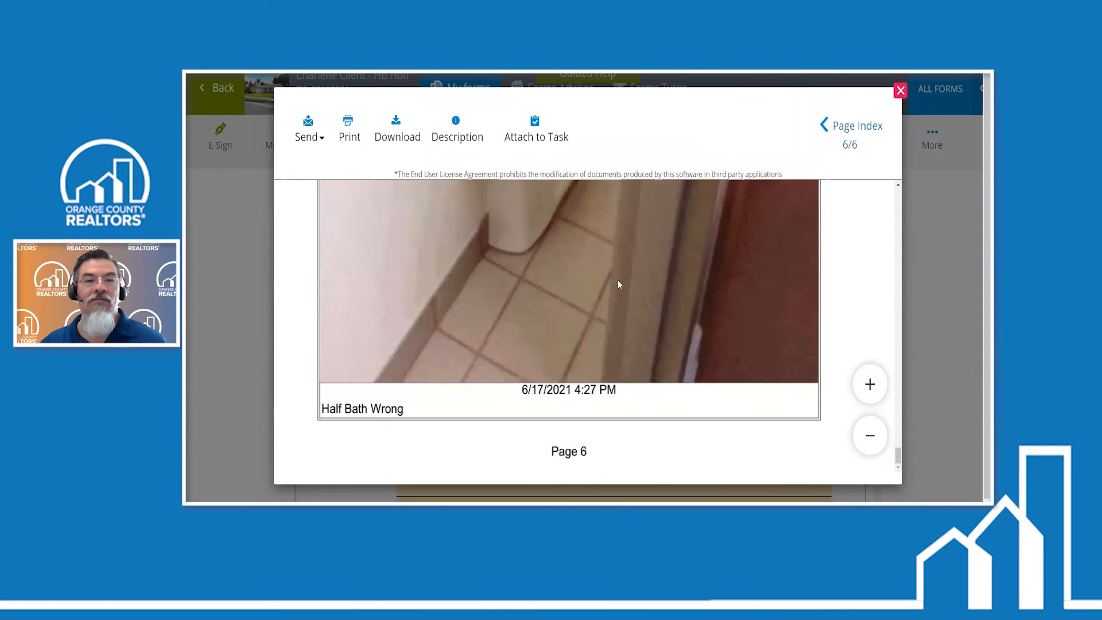
pyautogui.scroll(4, 618, 282)
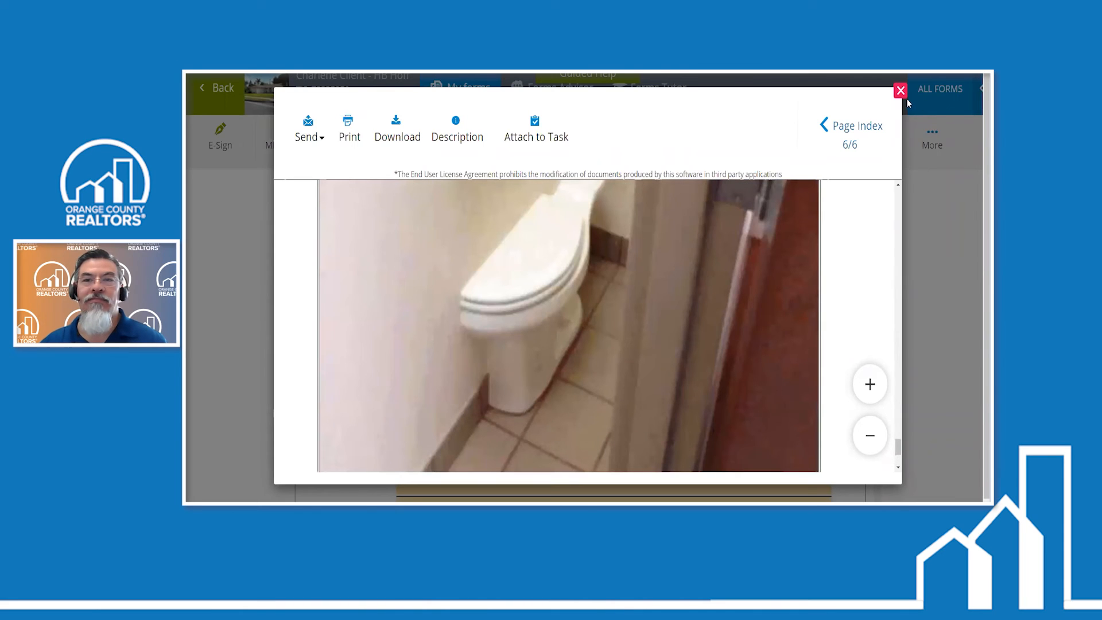
pyautogui.click(899, 91)
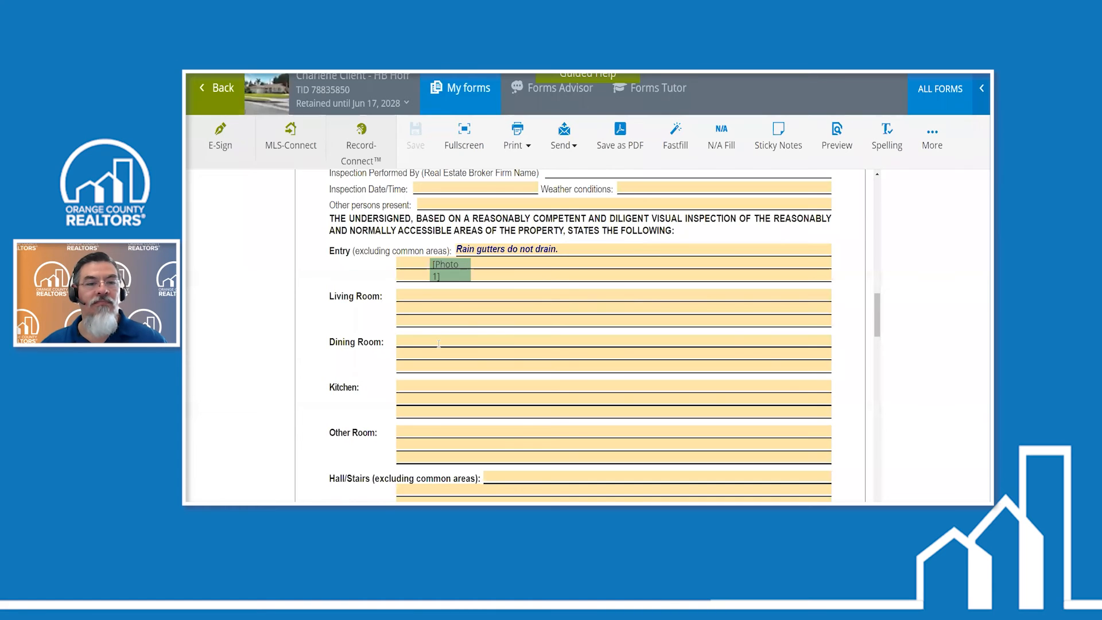
# - Number the first Bedroom section of the disclosure 1 and enter the note "Stain at patio sill" for it
pyautogui.scroll(-2, 434, 322)
pyautogui.scroll(-2, 433, 323)
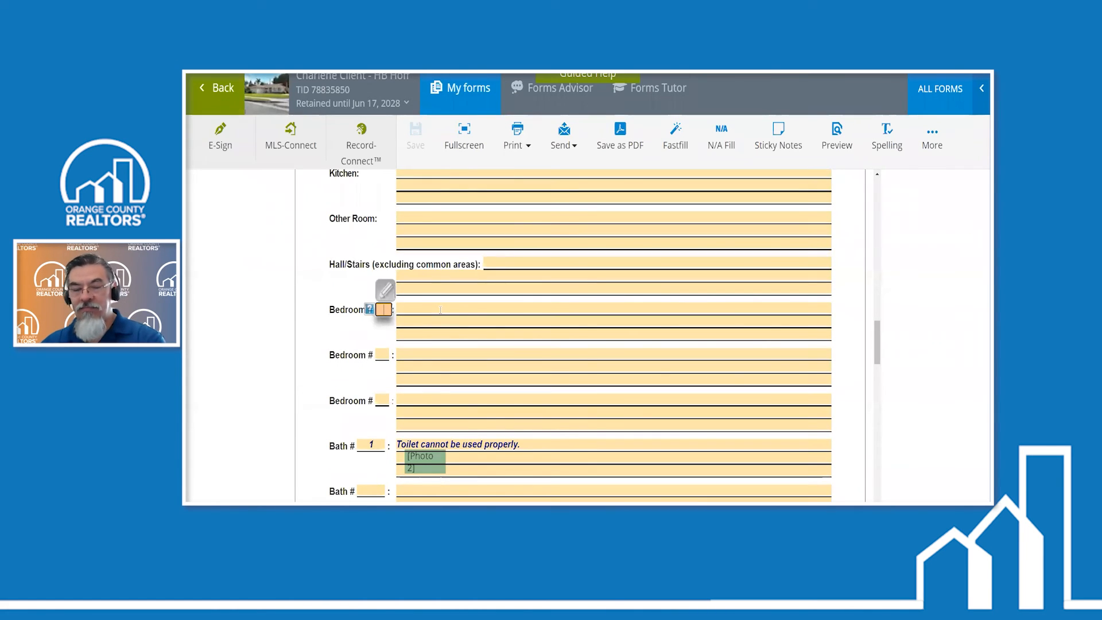
pyautogui.write('1')
pyautogui.click(432, 308)
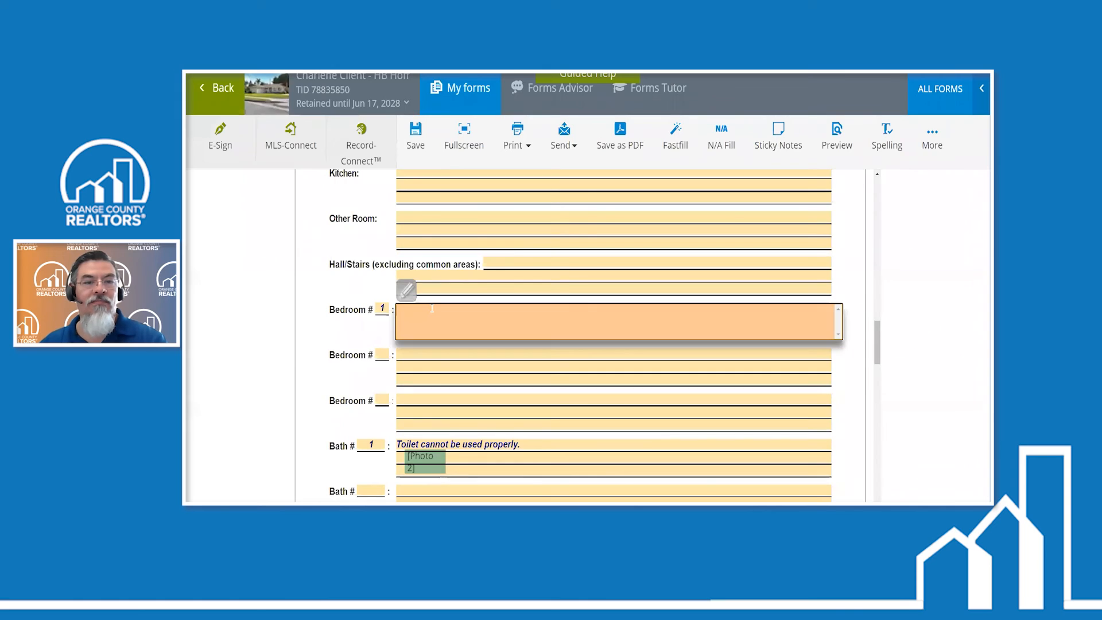
pyautogui.write('Stain')
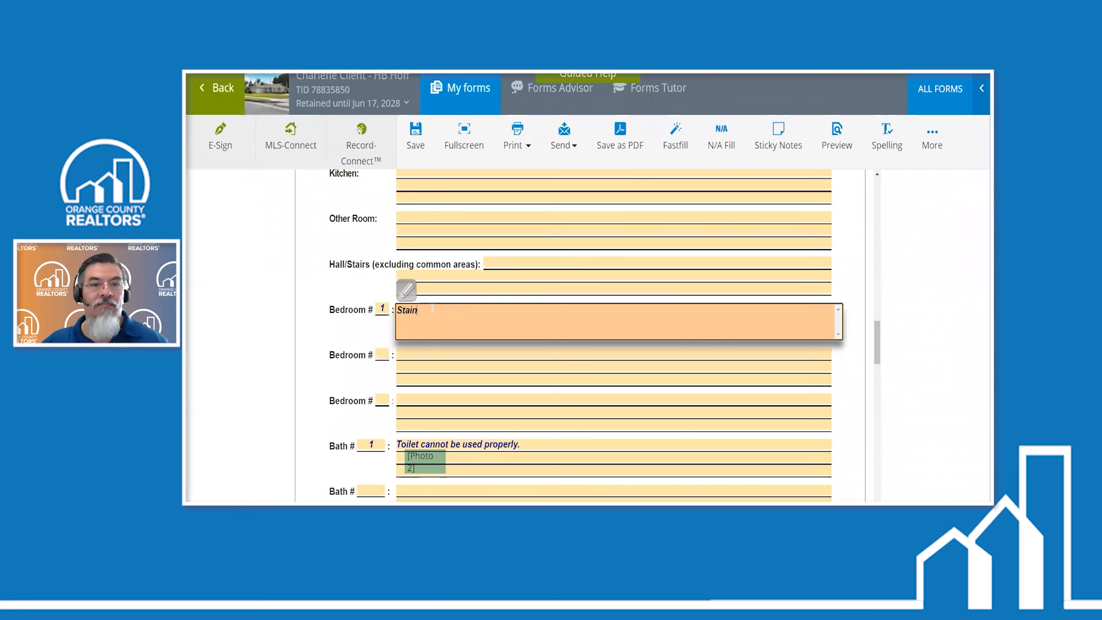
pyautogui.write(' at window sill')
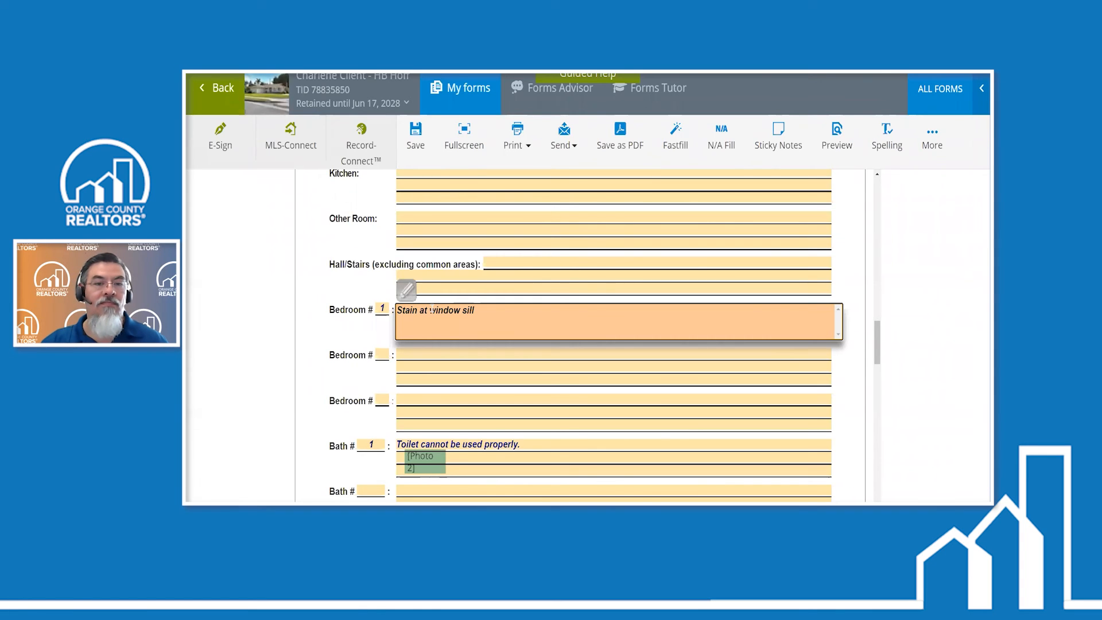
pyautogui.hotkey('ctrl', 'BackSpace')
pyautogui.hotkey('ctrl', 'BackSpace')
pyautogui.write('patio')
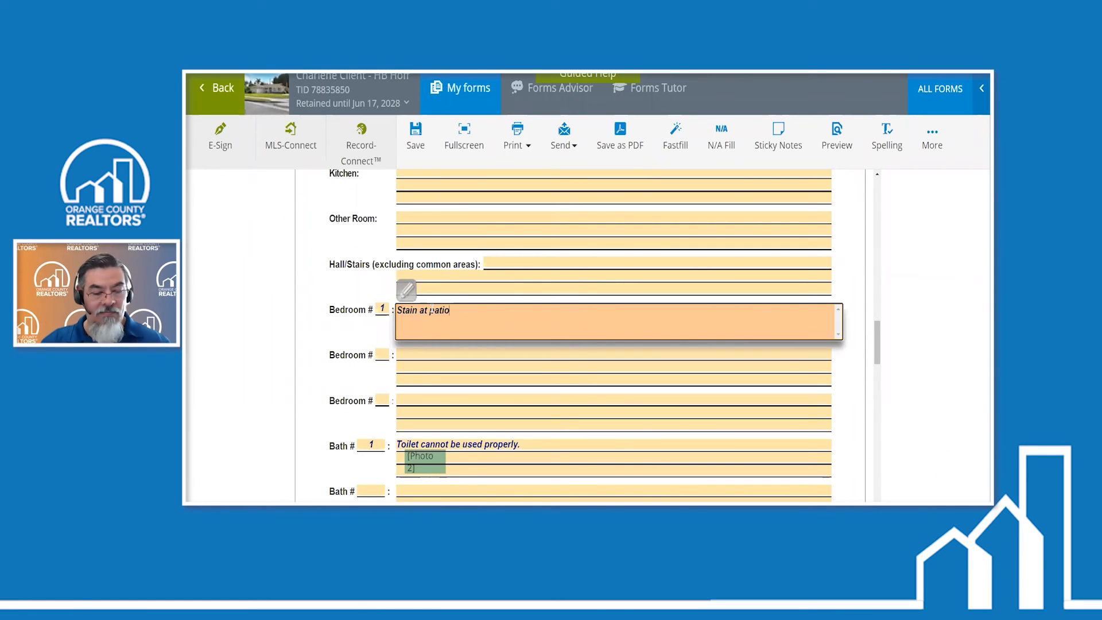
pyautogui.write(' sio')
pyautogui.press('BackSpace')
pyautogui.write('ll')
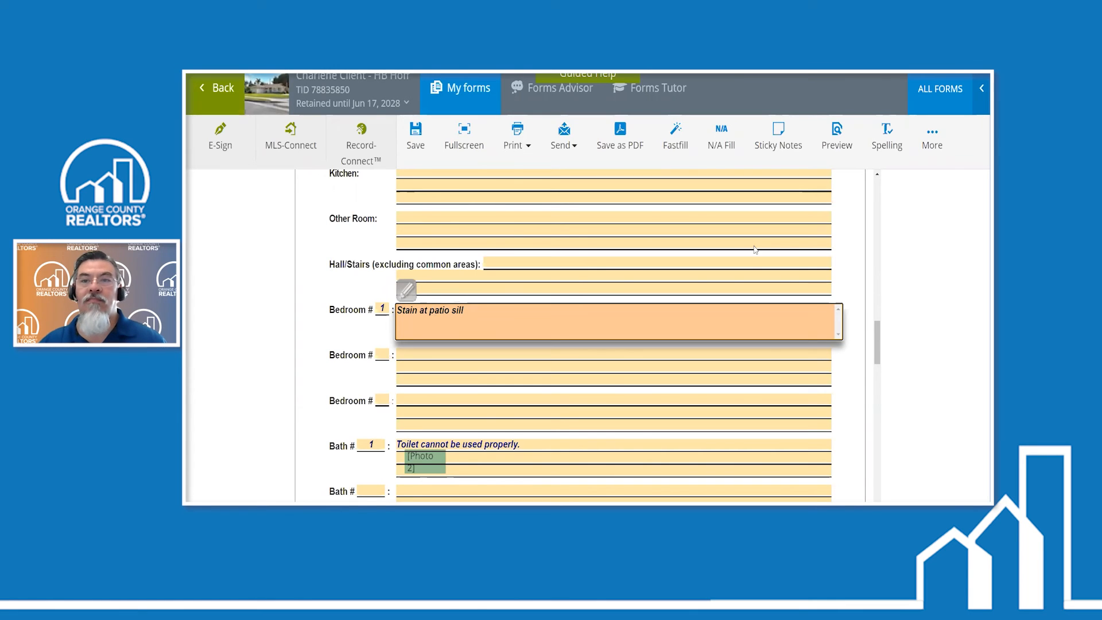
# - Attach the photo Stain with its default caption and place its marker just below the Bedroom # 1 note
pyautogui.click(932, 137)
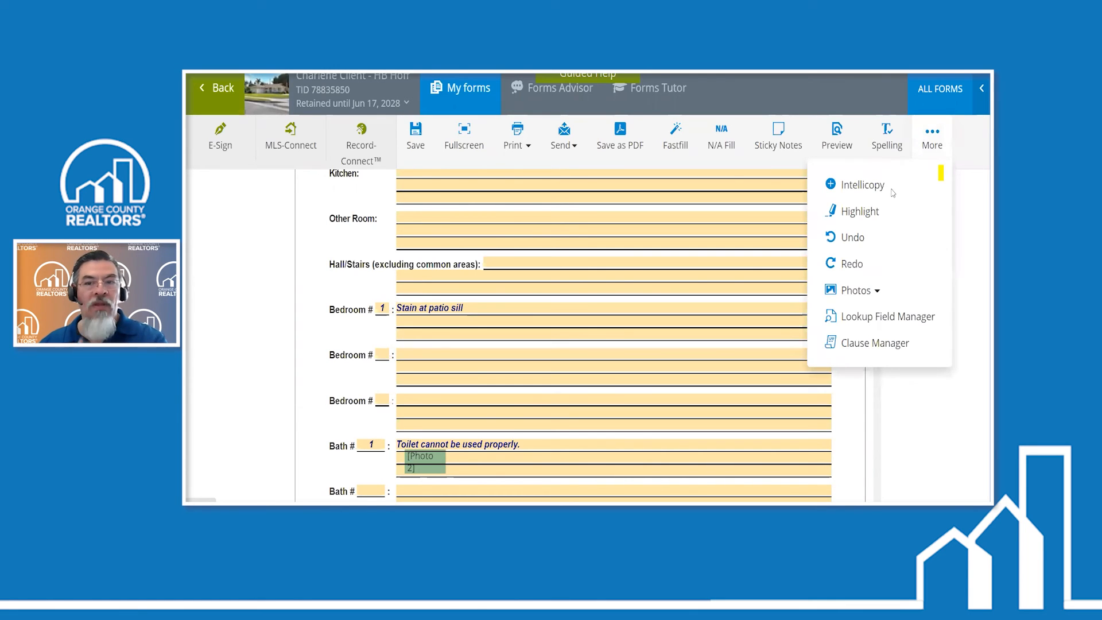
pyautogui.click(860, 291)
pyautogui.click(857, 327)
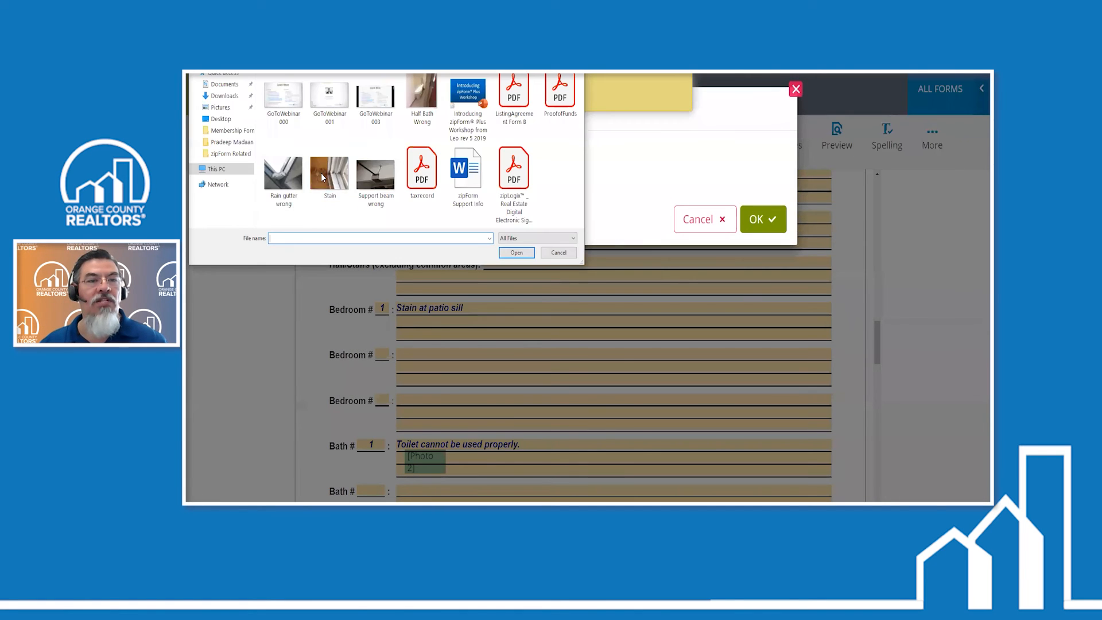
pyautogui.click(324, 178)
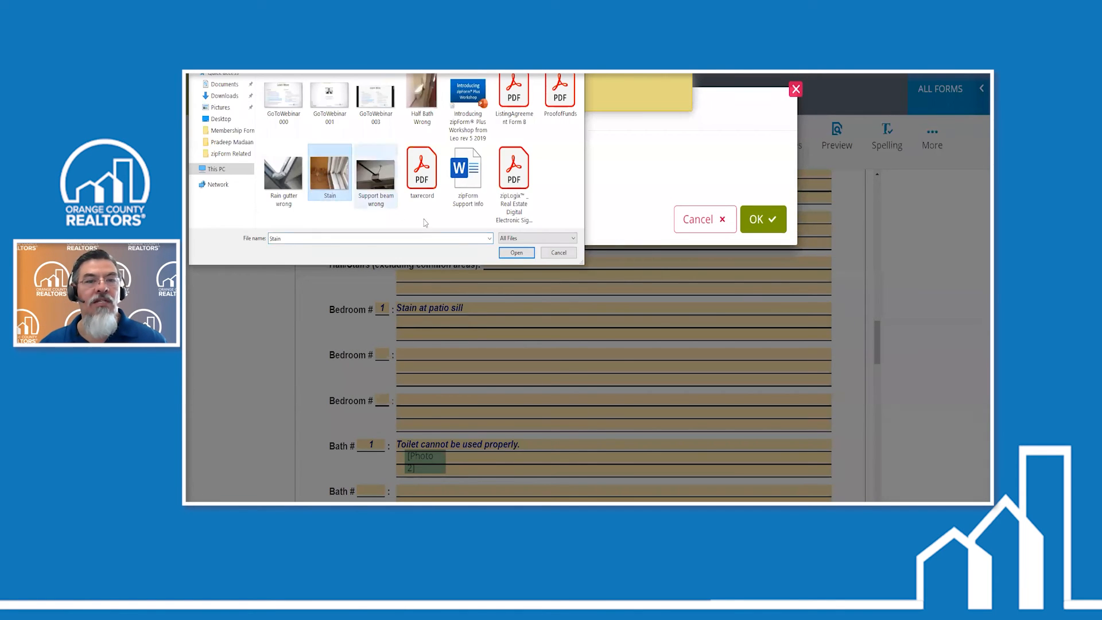
pyautogui.click(511, 253)
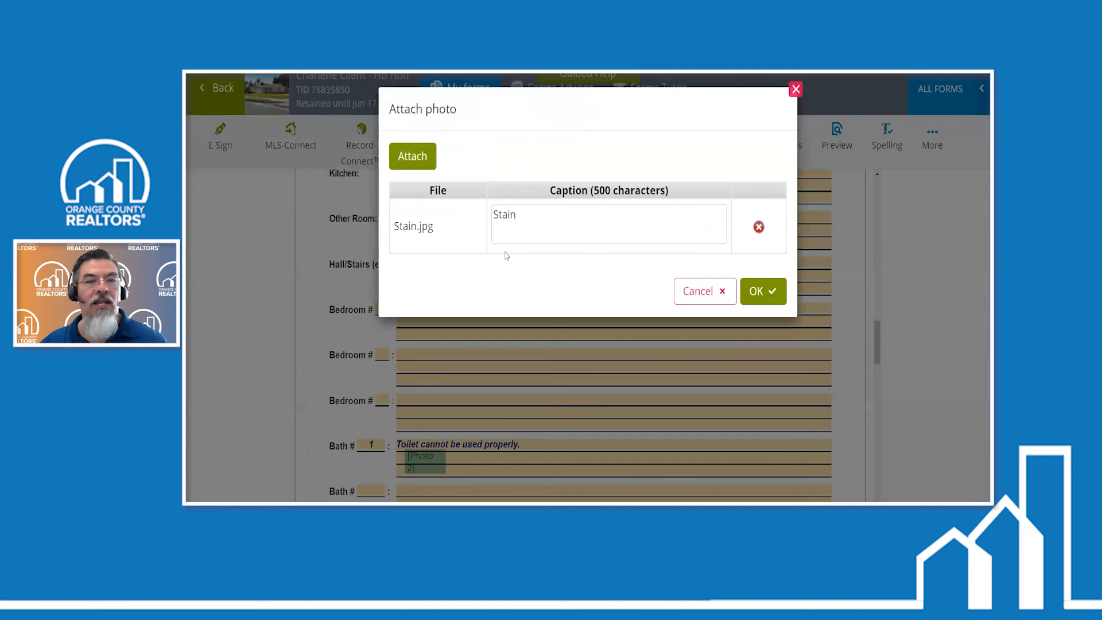
pyautogui.click(767, 295)
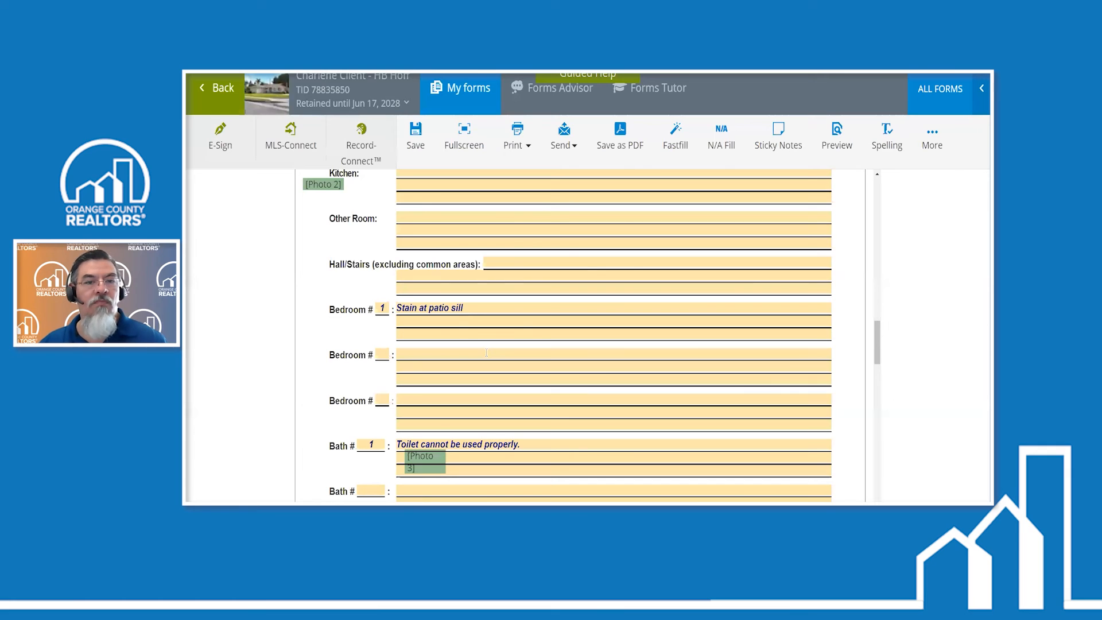
pyautogui.moveTo(324, 184); pyautogui.dragTo(440, 322)
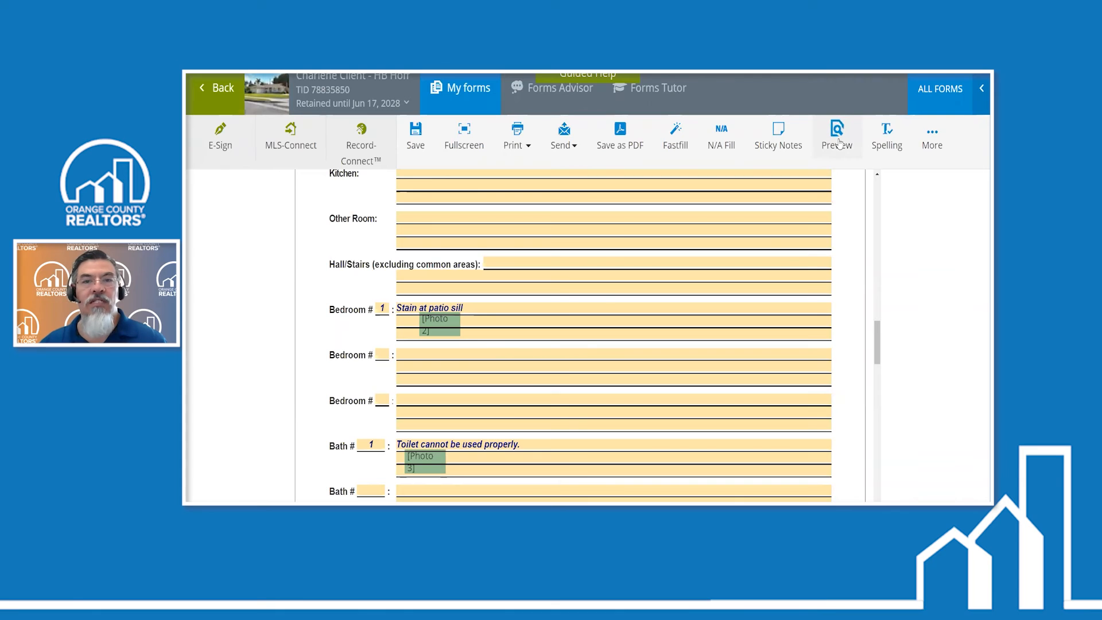
# - Preview the disclosure and check the photo marker numbering at the Entry, Bedroom # 1 and Bath # 1 notes
pyautogui.click(837, 141)
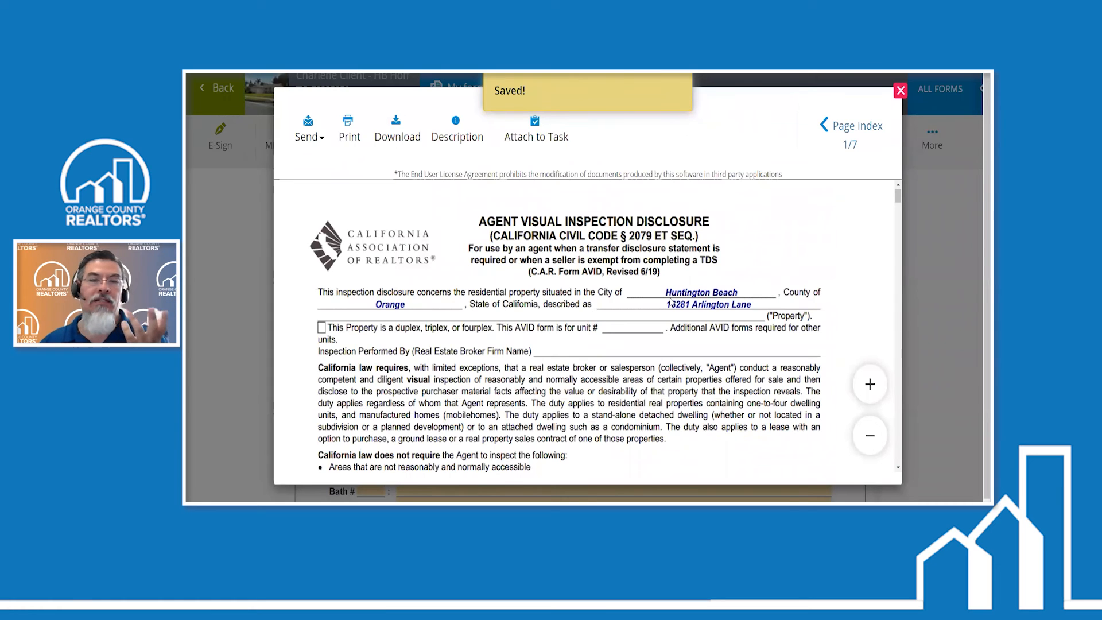
pyautogui.scroll(-10, 668, 301)
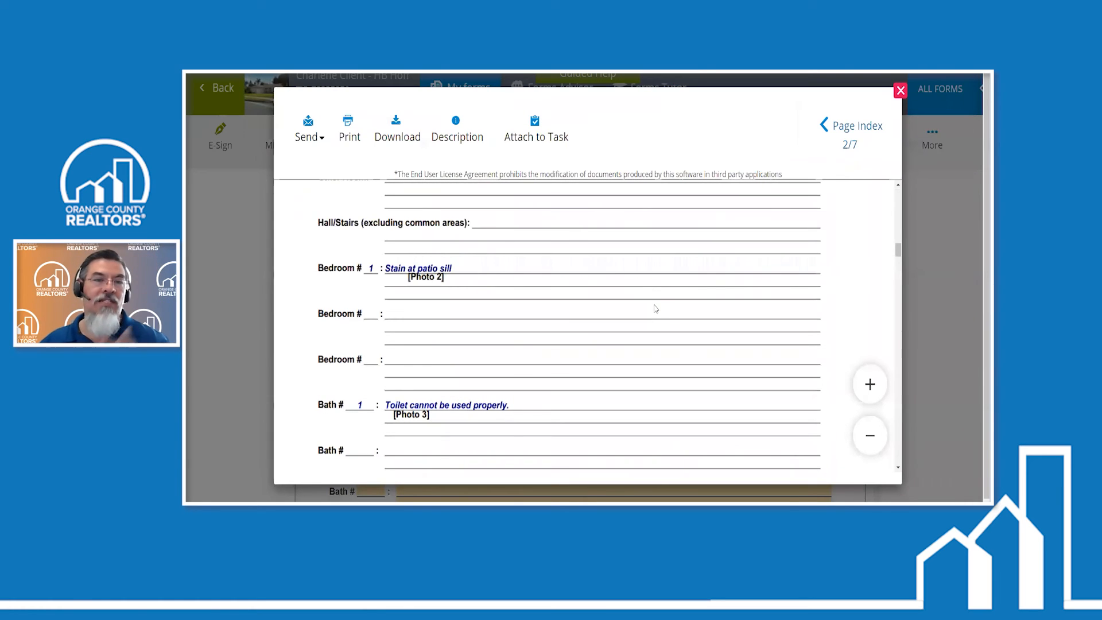
pyautogui.scroll(5, 655, 307)
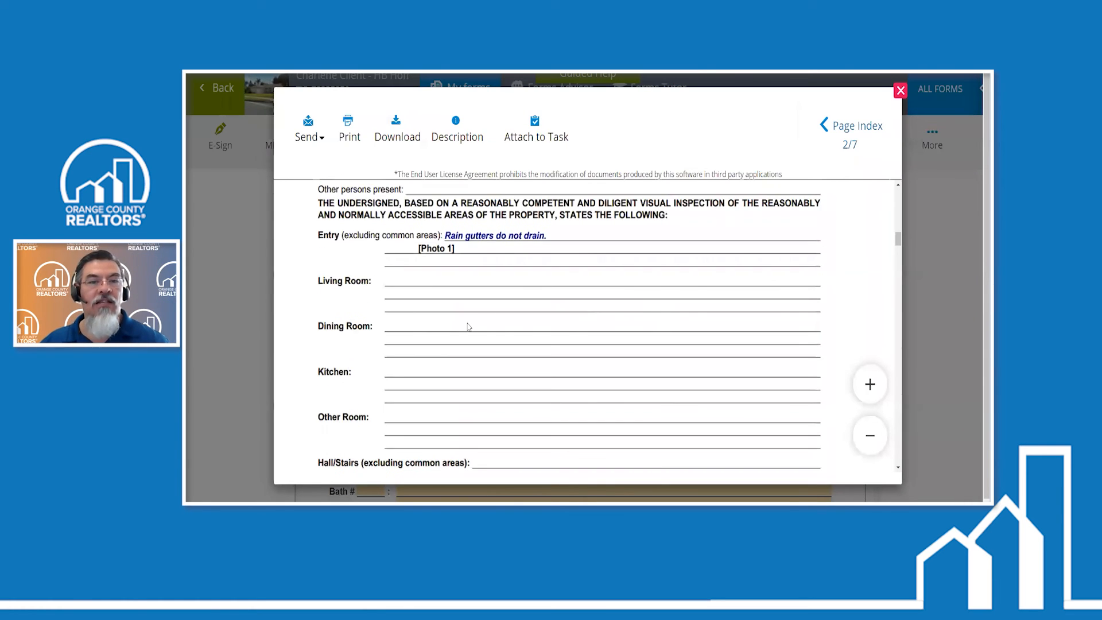
pyautogui.scroll(2, 503, 323)
pyautogui.scroll(-5, 536, 321)
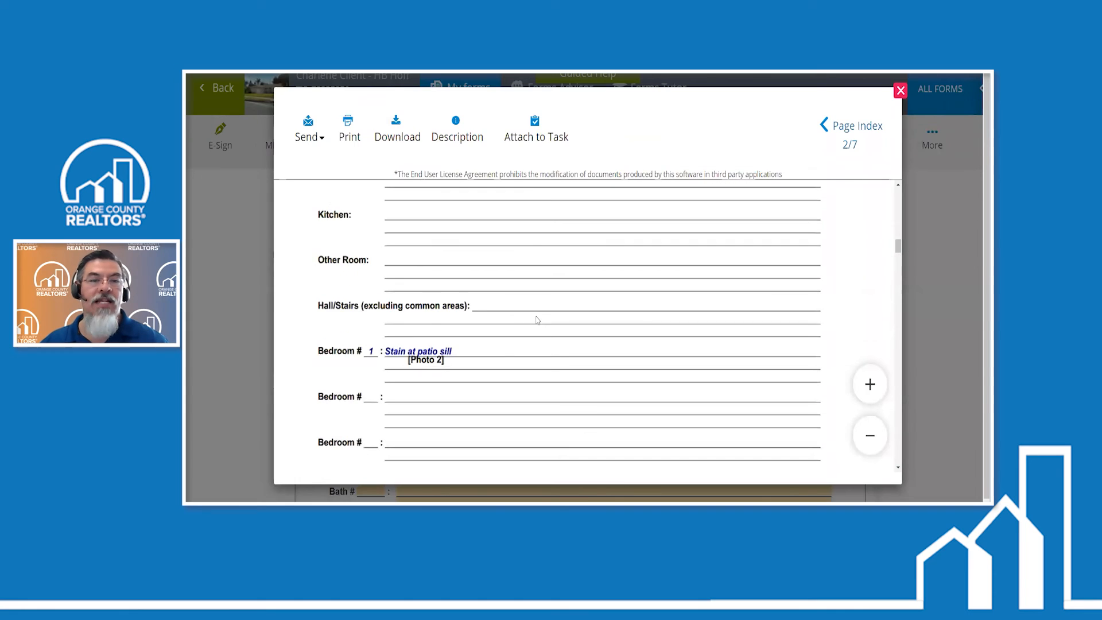
pyautogui.scroll(-3, 469, 277)
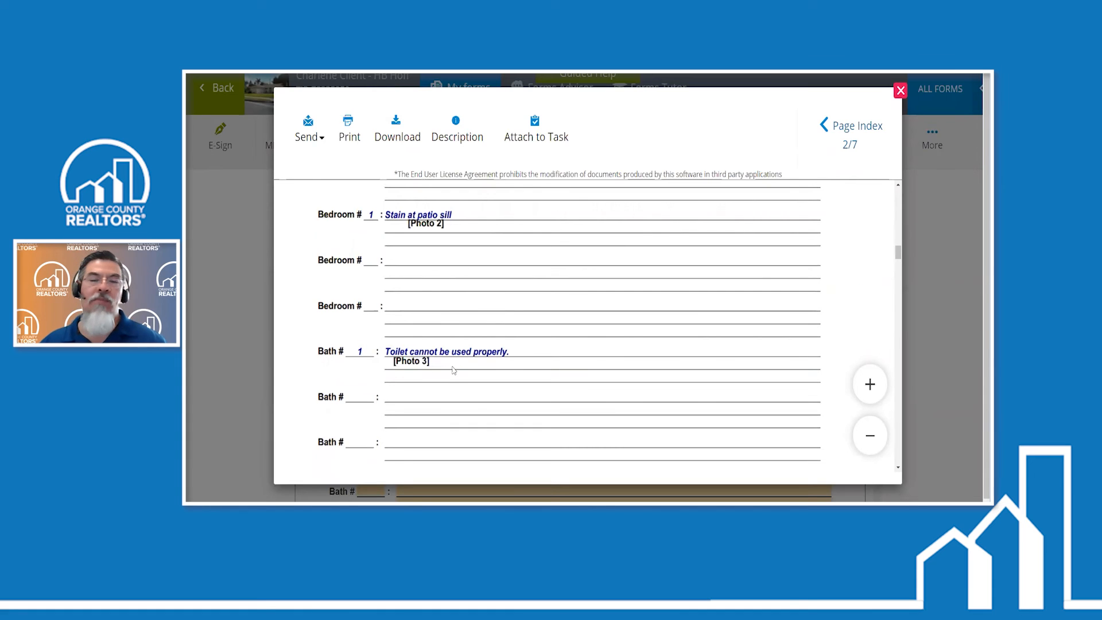
# - Examine the attached photo pages in the preview, including the rain gutter photo with its caption and the stain photo
pyautogui.scroll(-10, 529, 333)
pyautogui.scroll(-10, 532, 333)
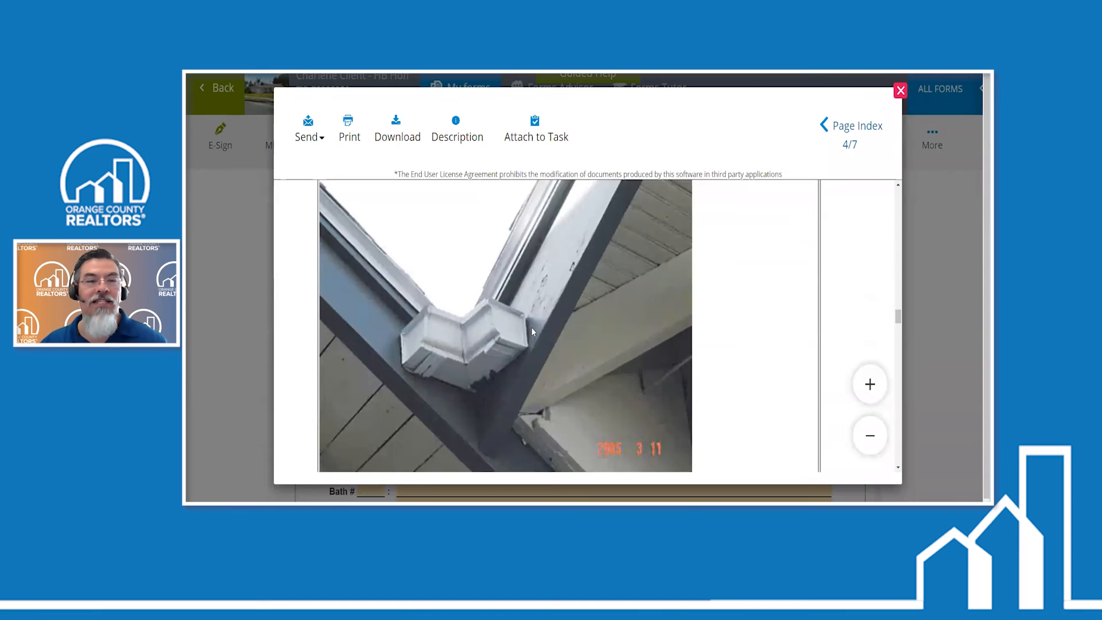
pyautogui.scroll(-2, 533, 332)
pyautogui.scroll(2, 474, 333)
pyautogui.scroll(-5, 584, 311)
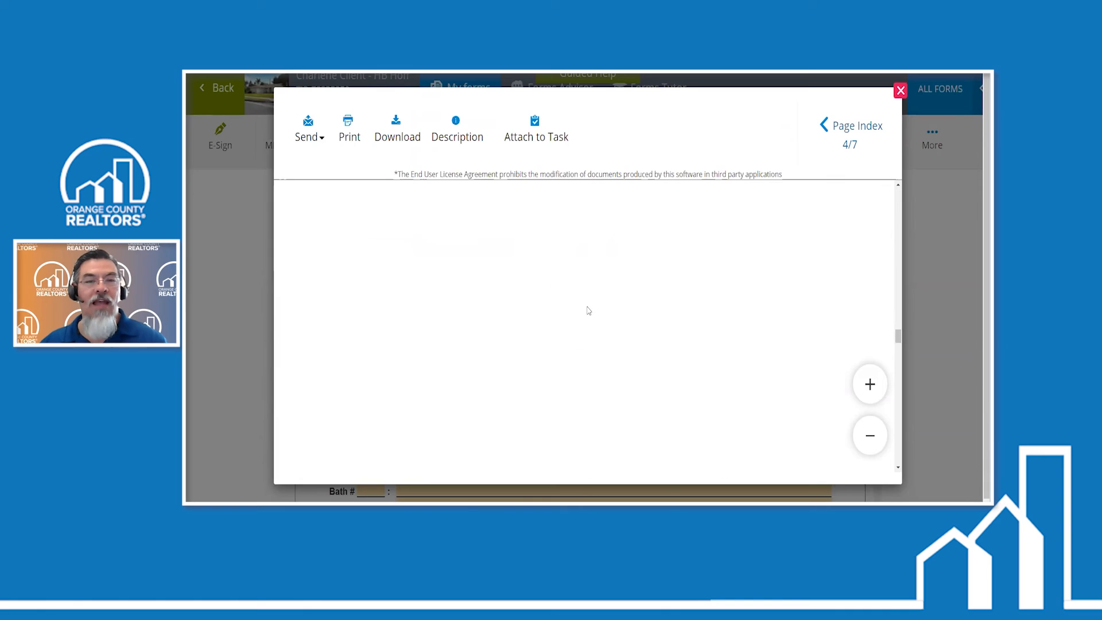
pyautogui.scroll(5, 587, 314)
pyautogui.scroll(-5, 493, 284)
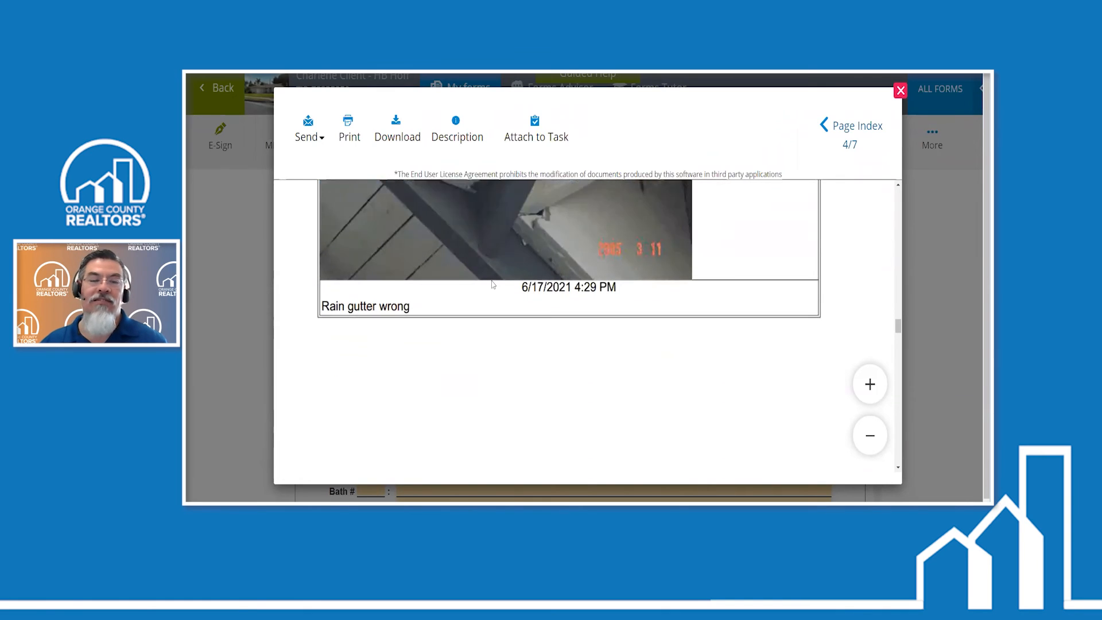
pyautogui.scroll(-5, 528, 299)
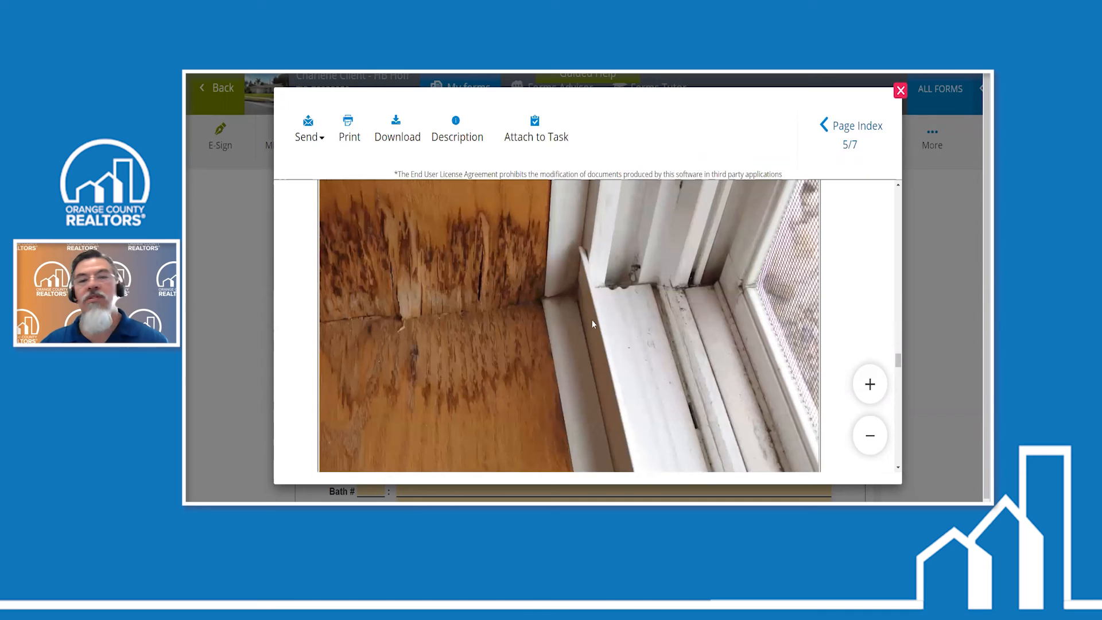
pyautogui.scroll(1, 591, 319)
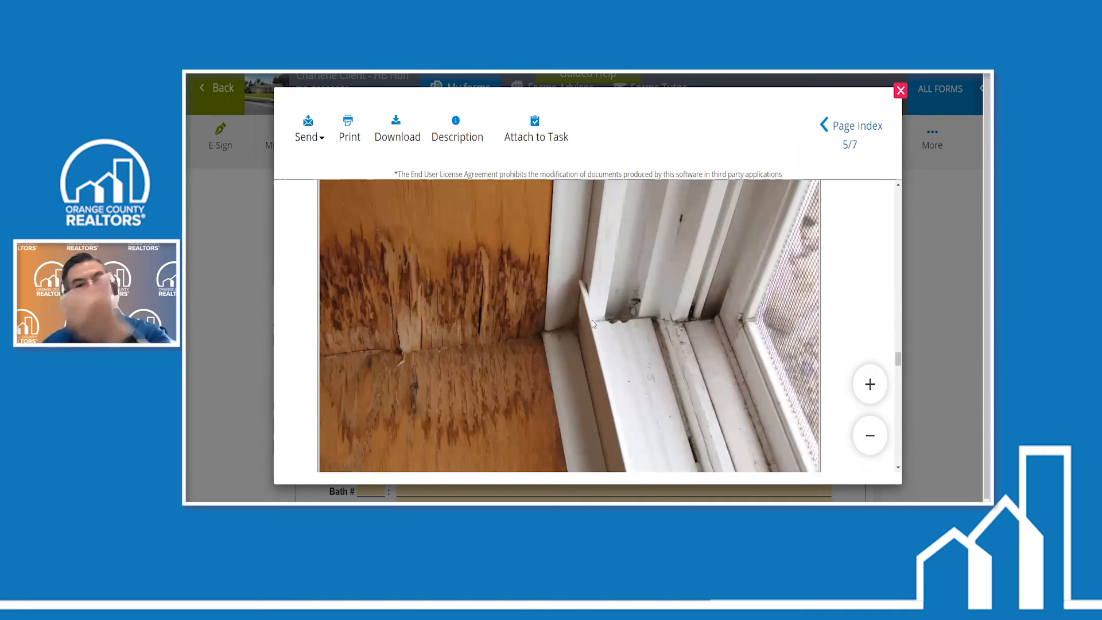
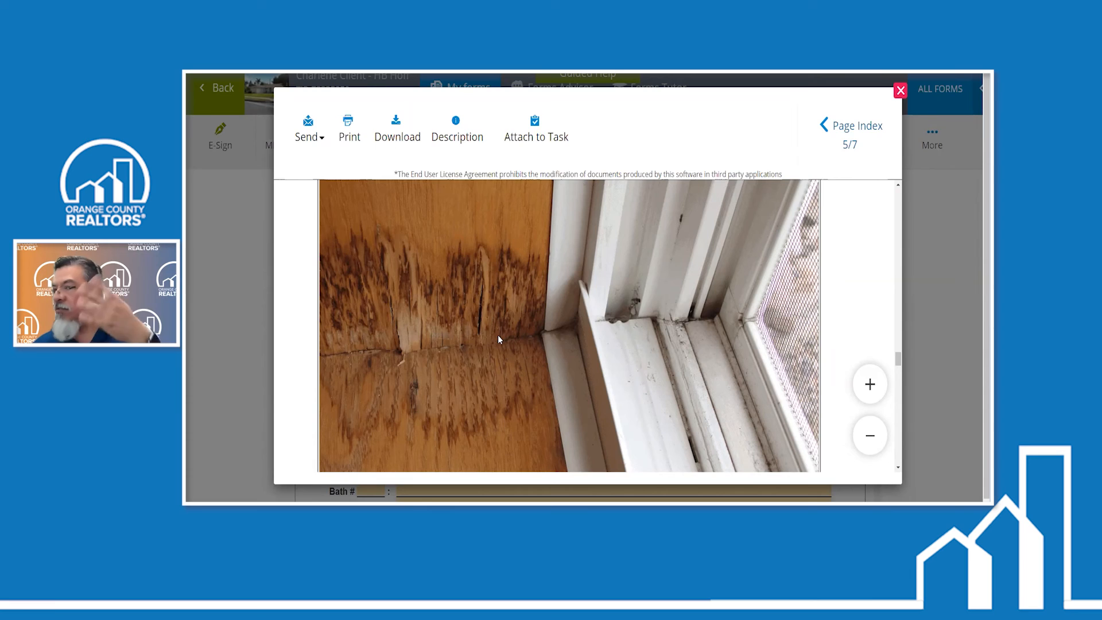
# - Examine the remaining photo pages in the preview, from the stain photo to the toilet photo, and close the preview
pyautogui.scroll(-5, 526, 328)
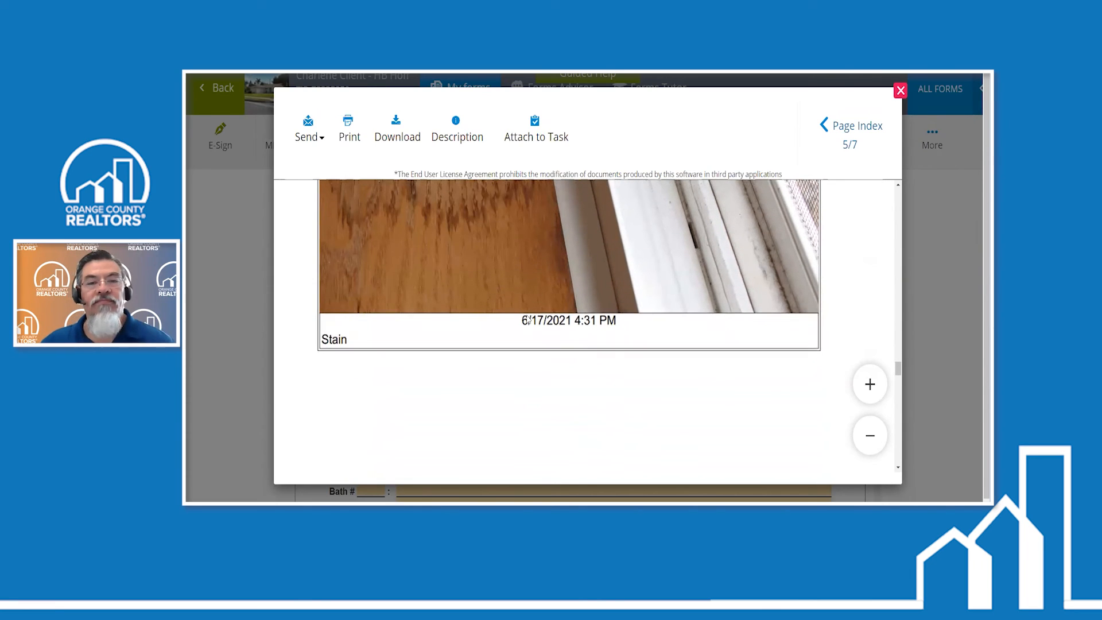
pyautogui.scroll(-3, 529, 303)
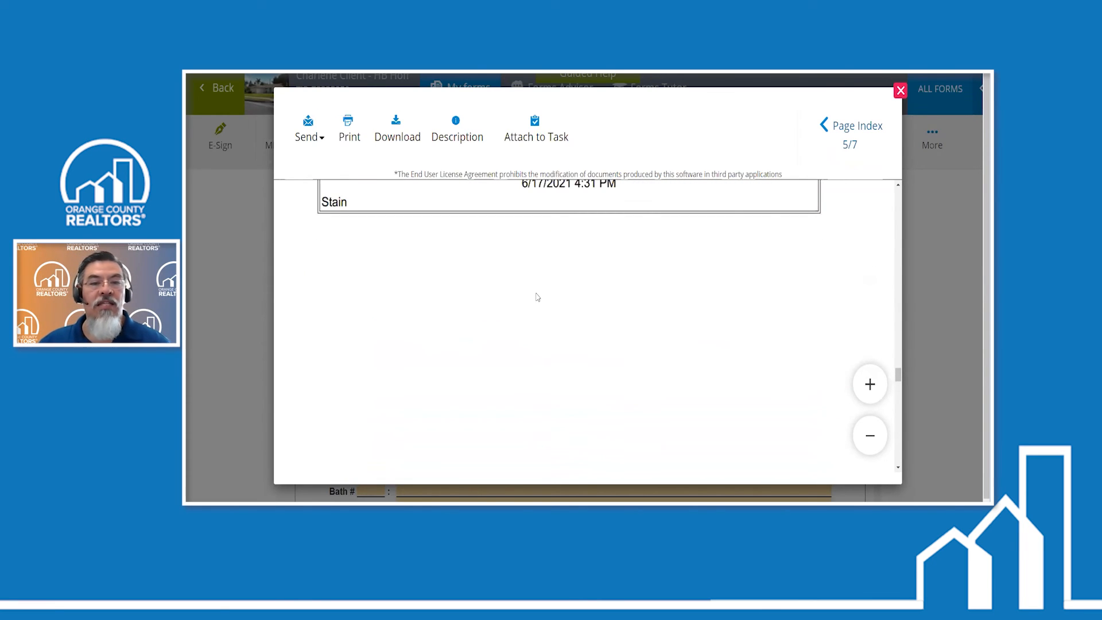
pyautogui.scroll(5, 538, 297)
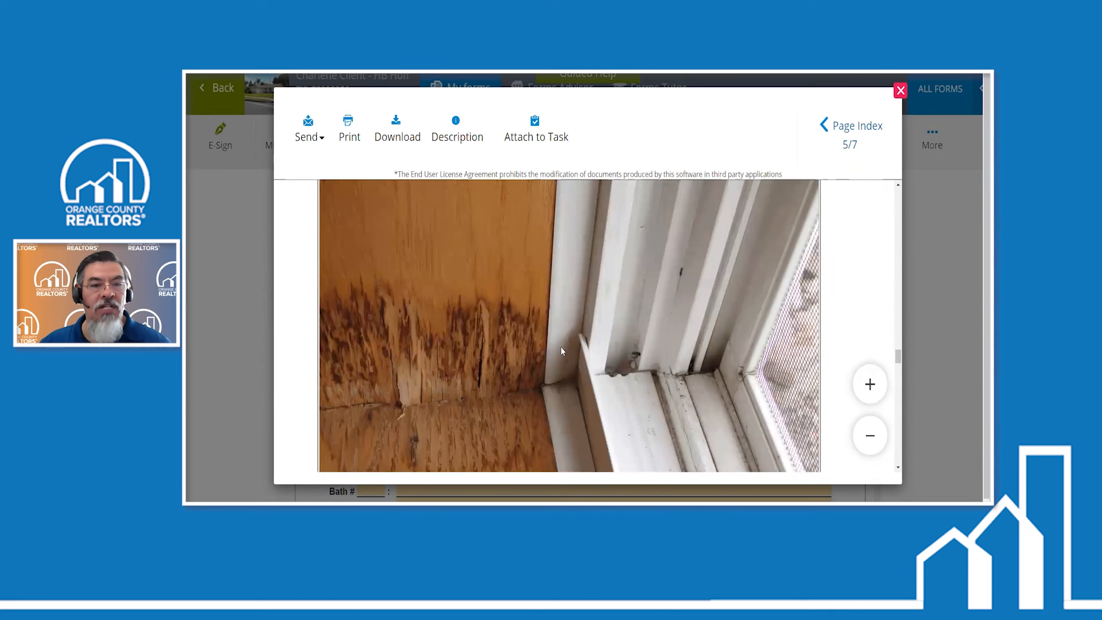
pyautogui.scroll(-10, 552, 343)
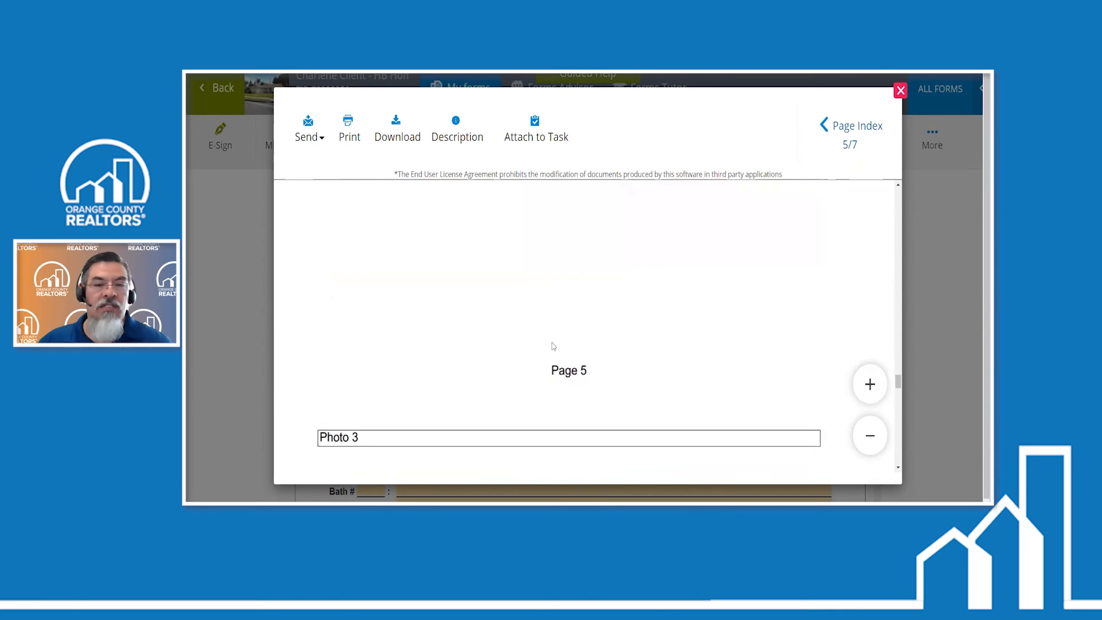
pyautogui.scroll(-5, 552, 342)
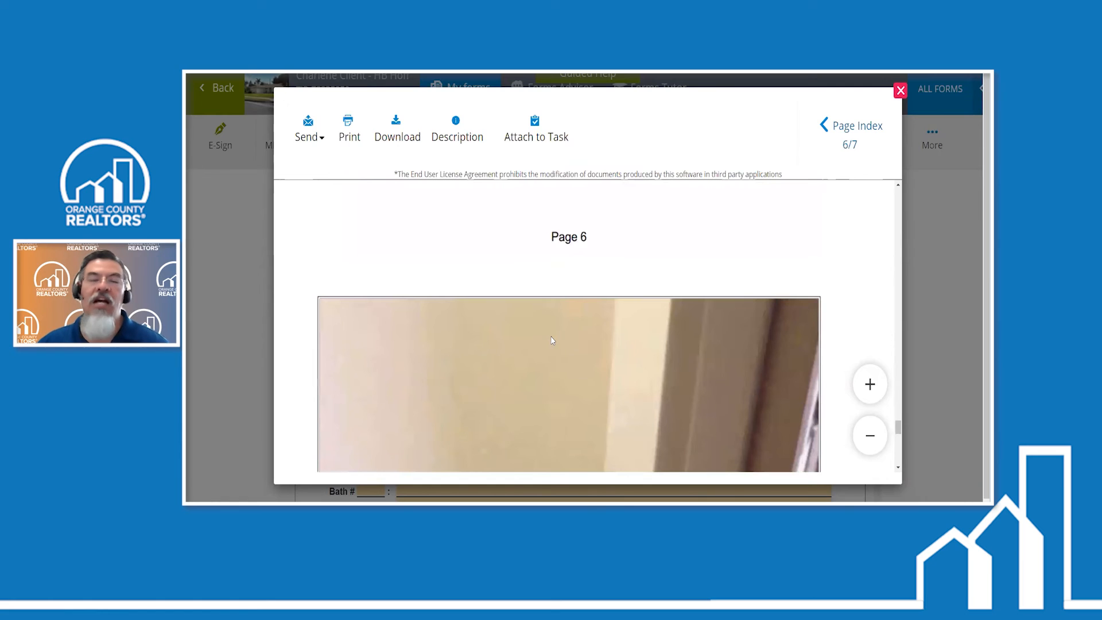
pyautogui.scroll(-3, 552, 340)
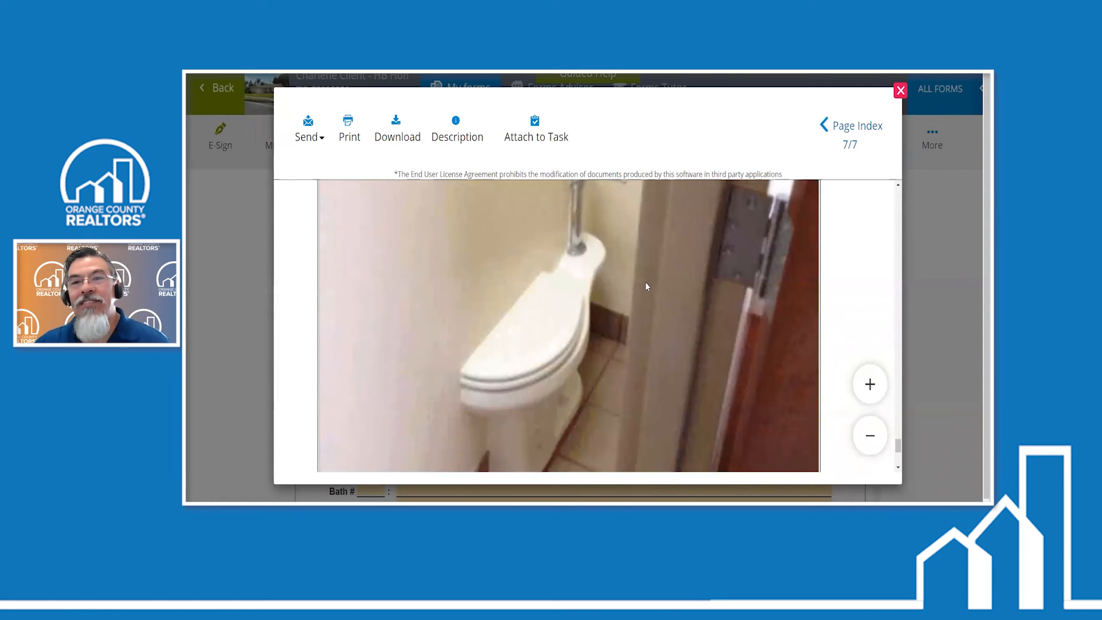
pyautogui.press('Escape')
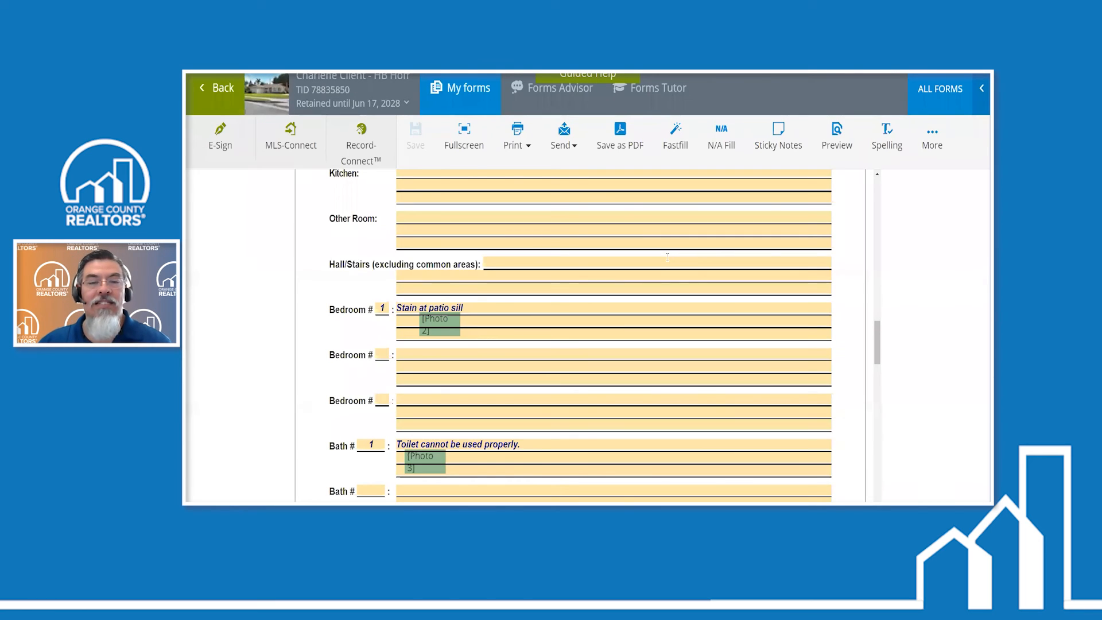
# - Look over the rest of the disclosure through its signature blocks, return to the transaction's documents, and review the document list
pyautogui.scroll(-5, 668, 257)
pyautogui.scroll(-5, 621, 300)
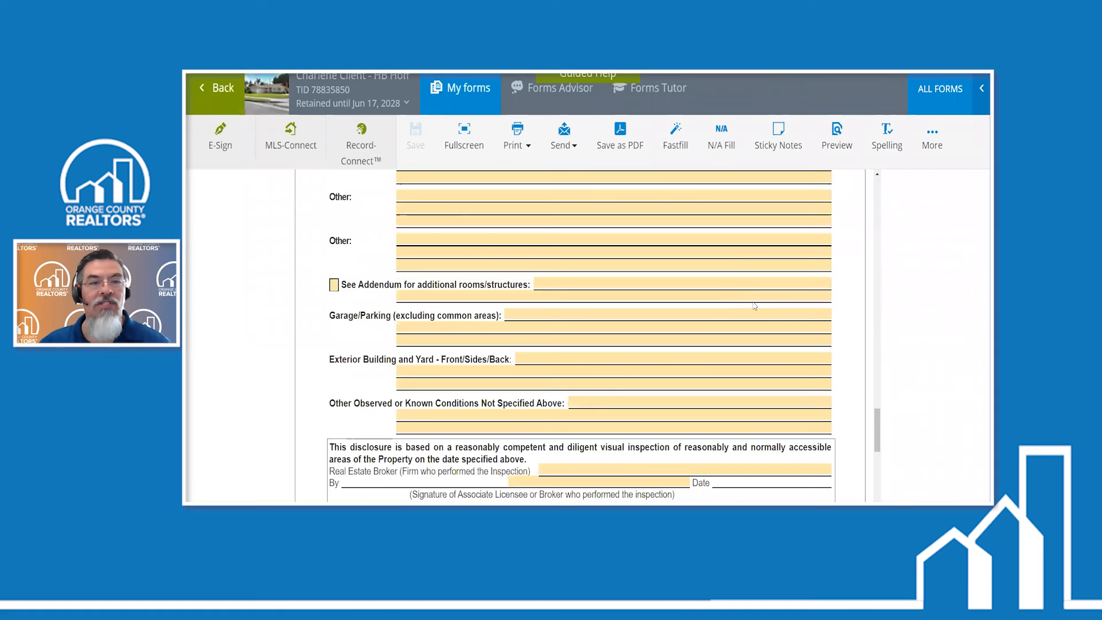
pyautogui.scroll(-5, 754, 306)
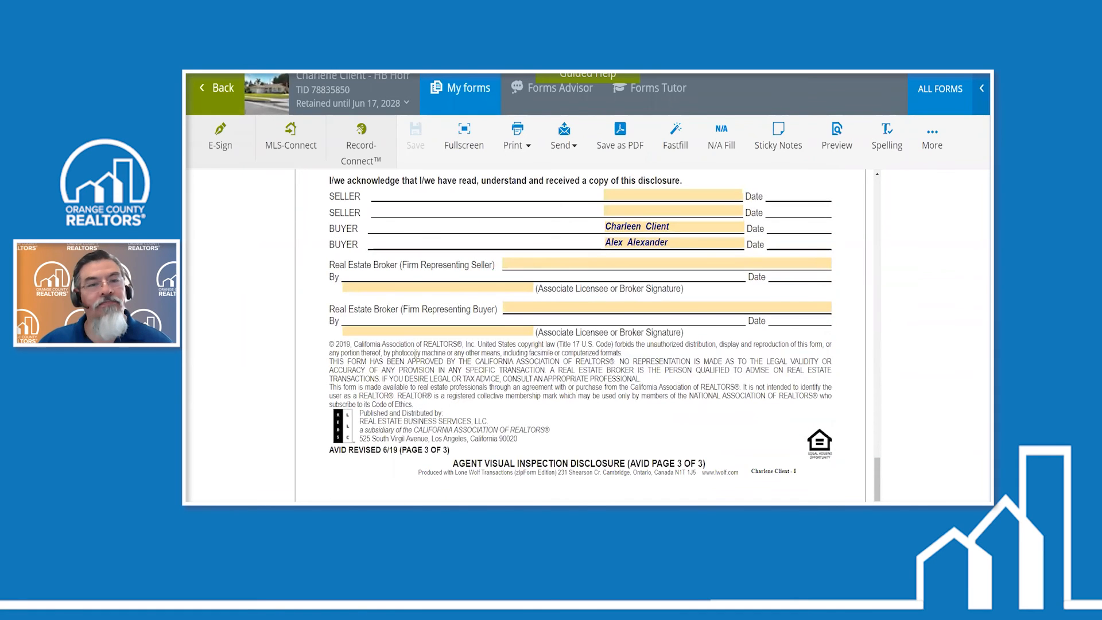
pyautogui.click(207, 90)
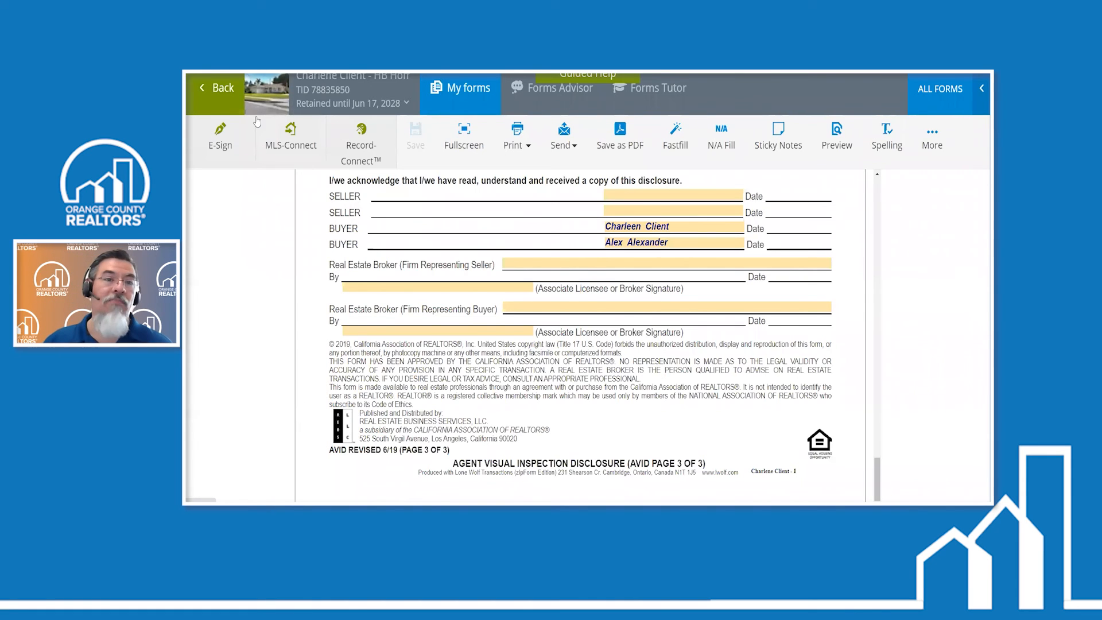
pyautogui.scroll(8, 258, 120)
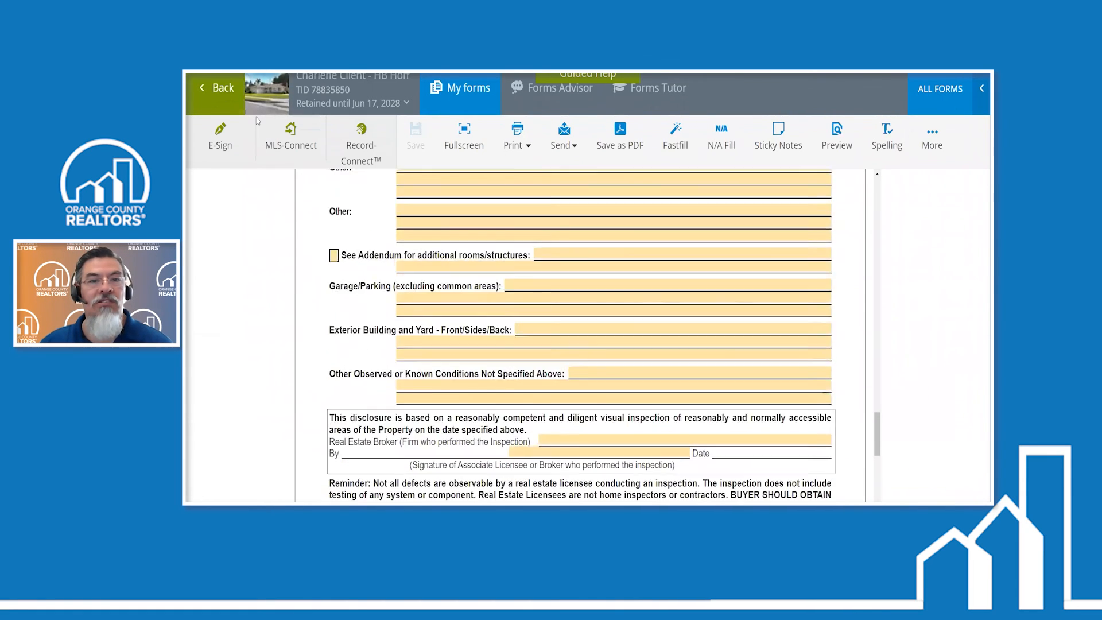
pyautogui.scroll(2, 504, 300)
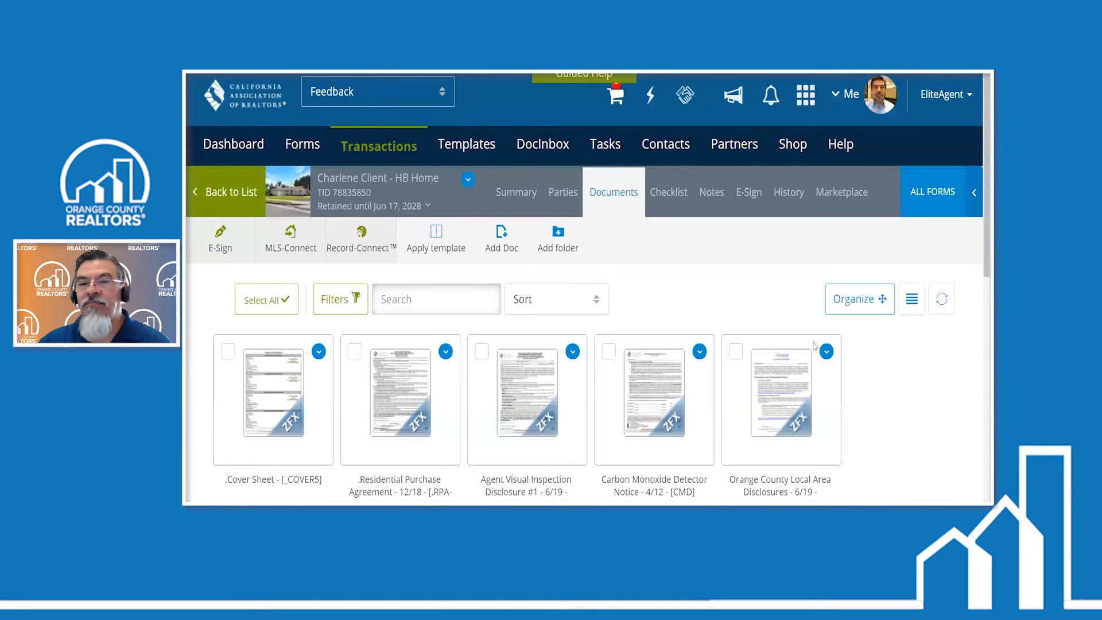
pyautogui.scroll(-3, 854, 384)
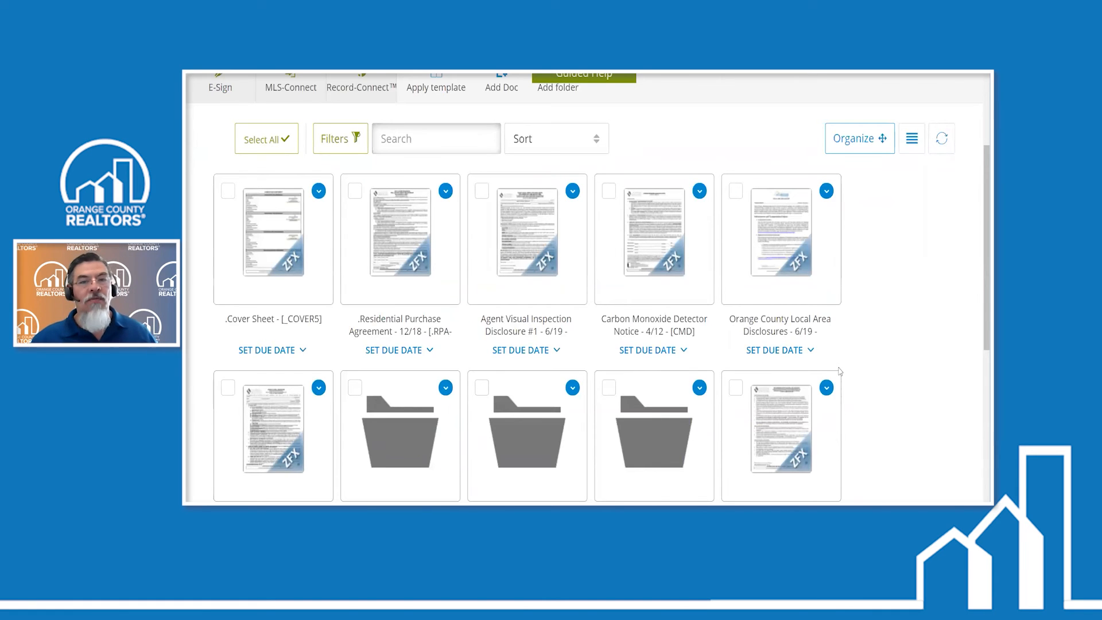
pyautogui.scroll(3, 676, 295)
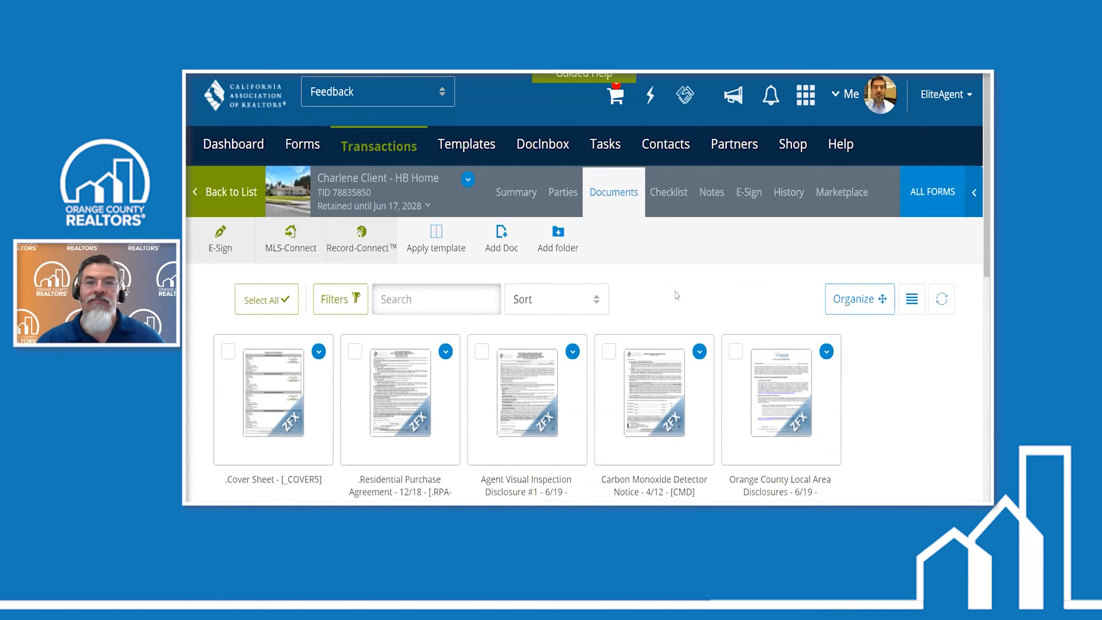
# - Reopen the Agent Visual Inspection Disclosure and attach the photo Support beam wrong with its default caption
pyautogui.click(366, 411)
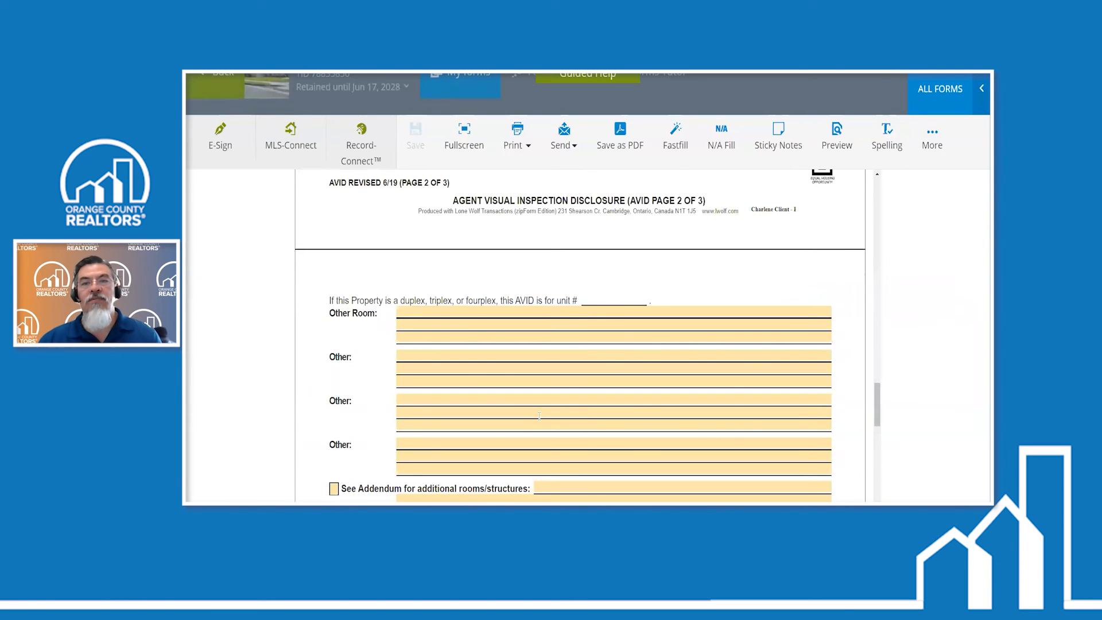
pyautogui.click(932, 135)
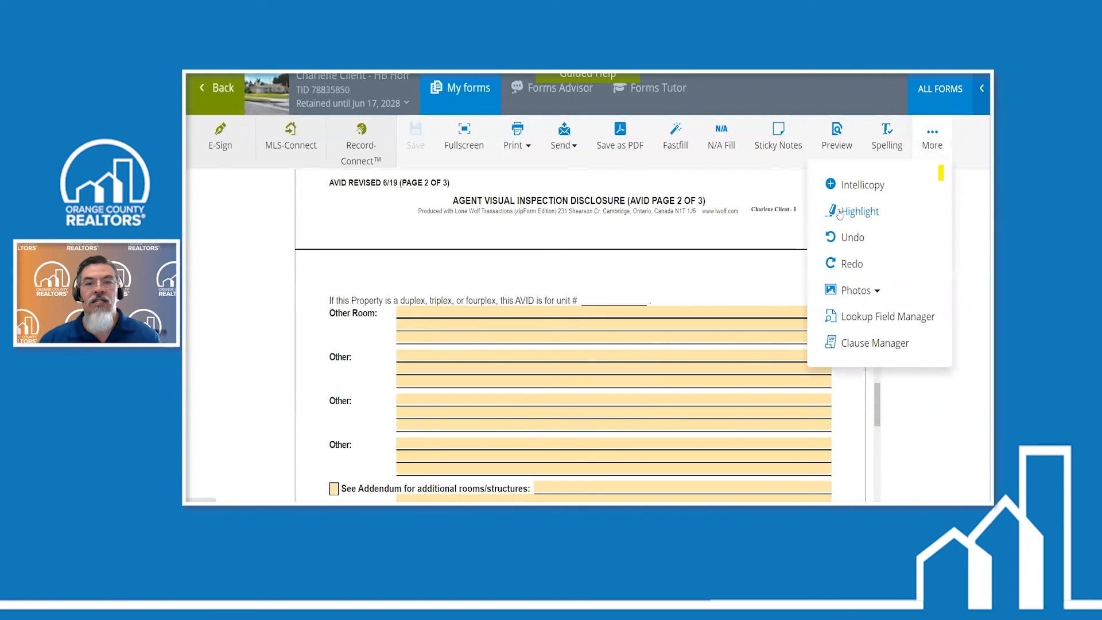
pyautogui.click(850, 292)
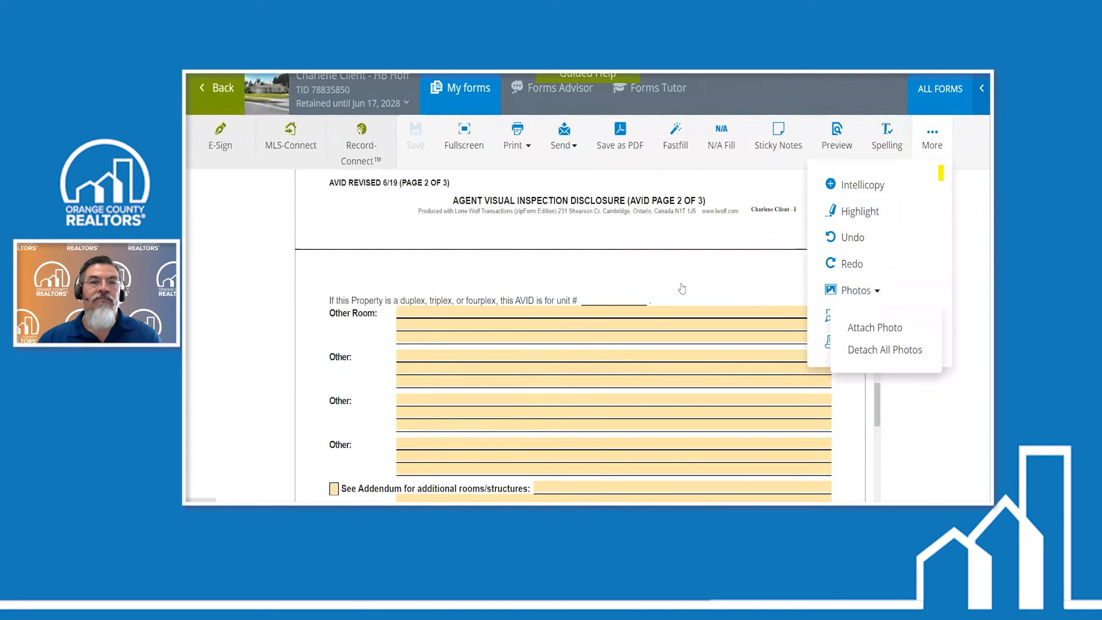
pyautogui.click(867, 328)
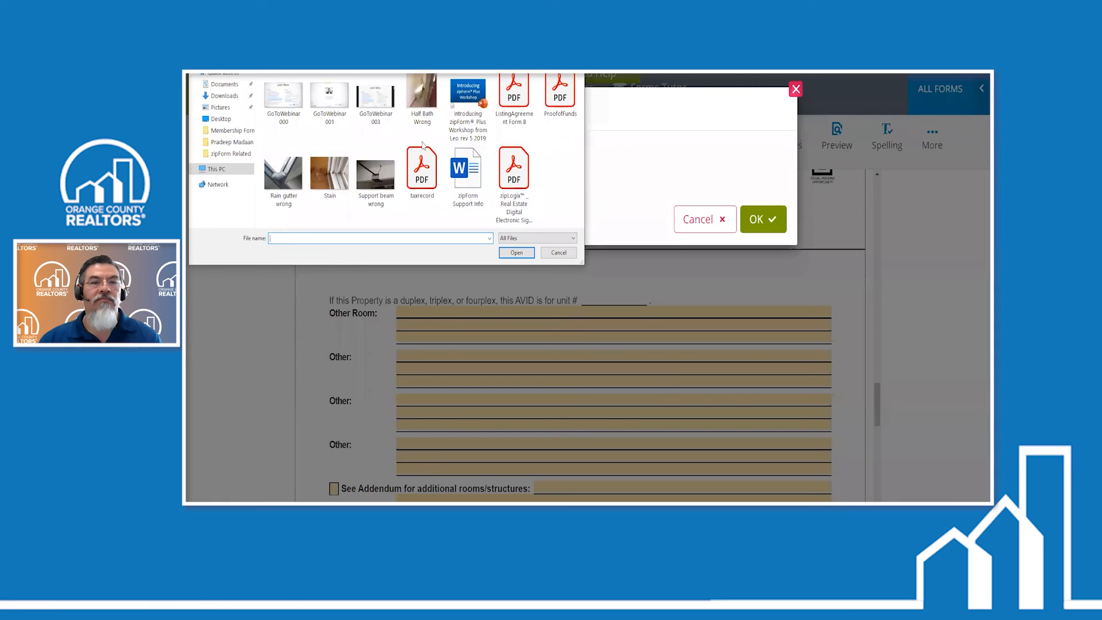
pyautogui.click(378, 171)
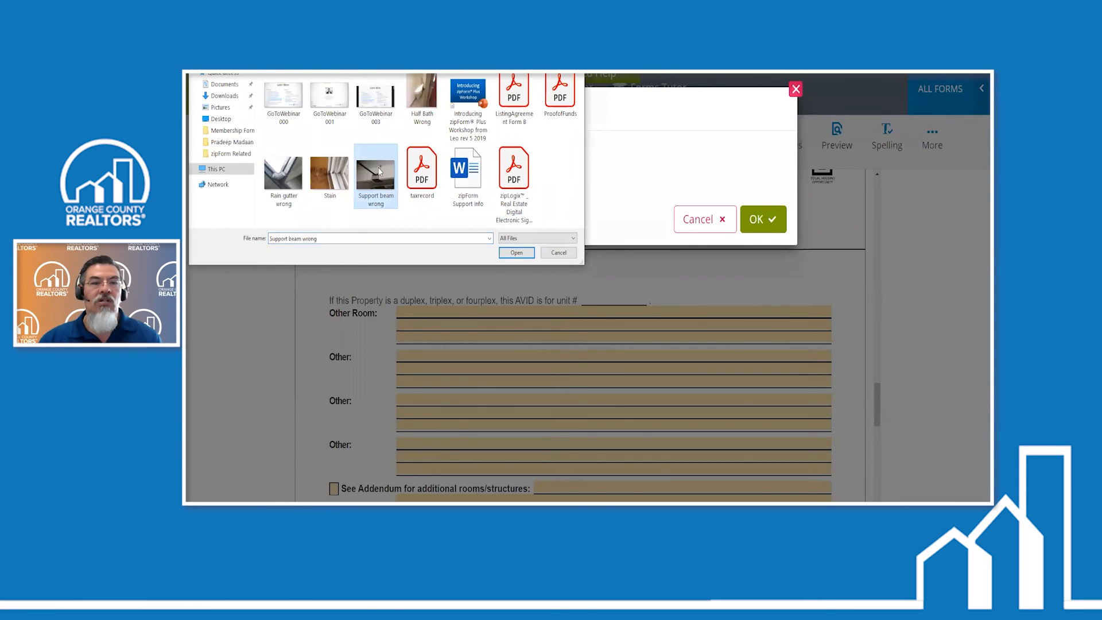
pyautogui.click(517, 252)
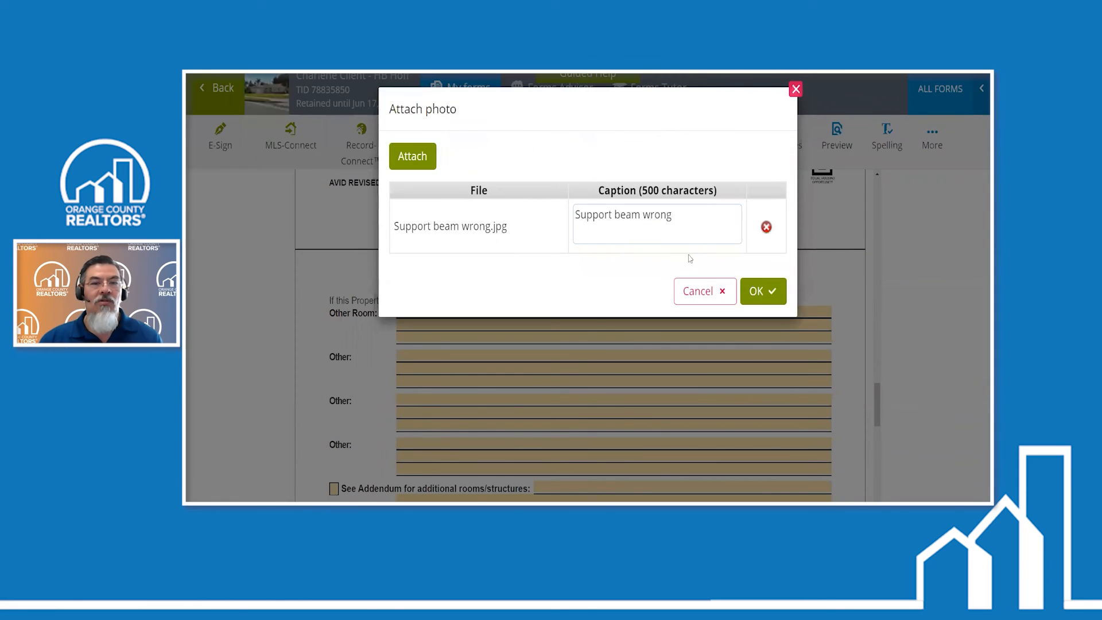
pyautogui.click(764, 291)
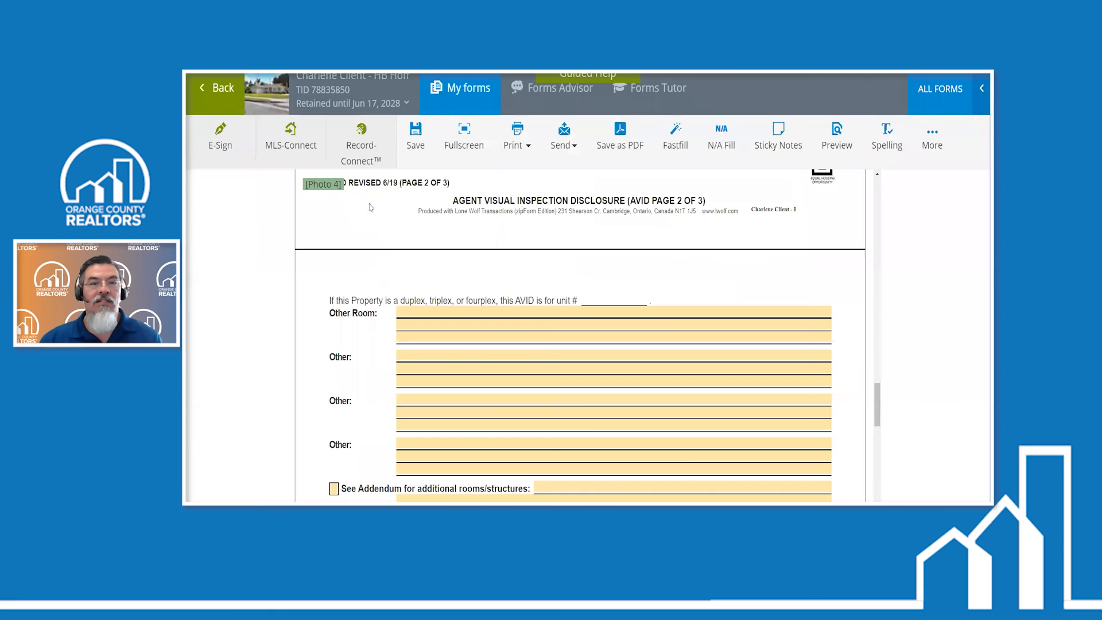
# - Move the support beam photo's marker from the page 2 footer area up into the Dining Room section
pyautogui.moveTo(334, 190)
pyautogui.mouseDown()
pyautogui.moveTo(371, 236)
pyautogui.moveTo(416, 339)
pyautogui.mouseUp()
pyautogui.moveTo(415, 236); pyautogui.dragTo(400, 215)
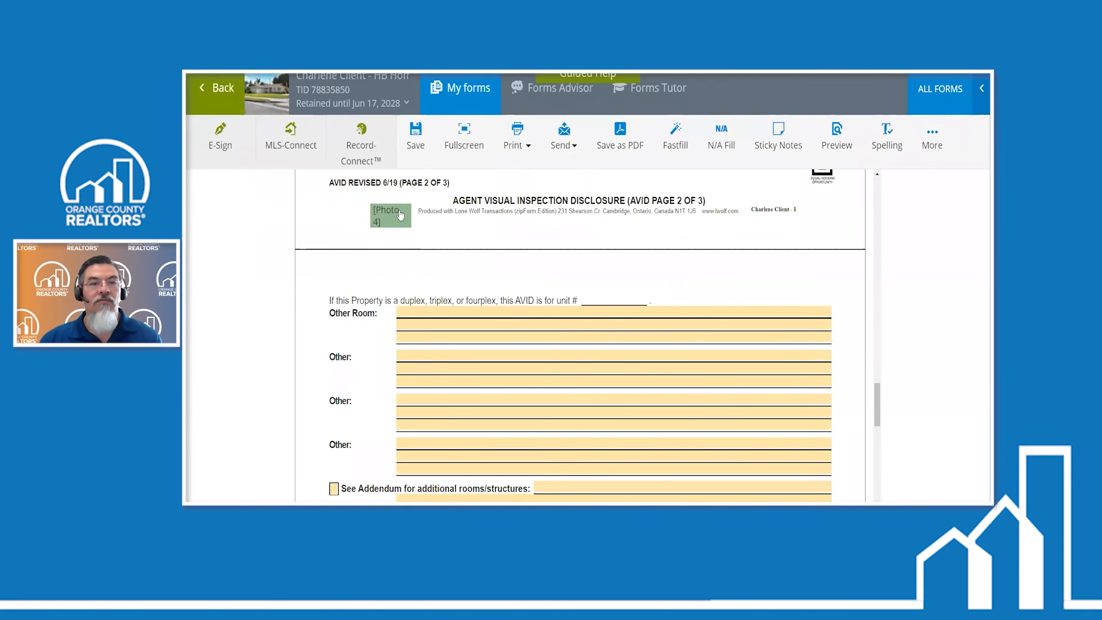
pyautogui.scroll(3, 400, 321)
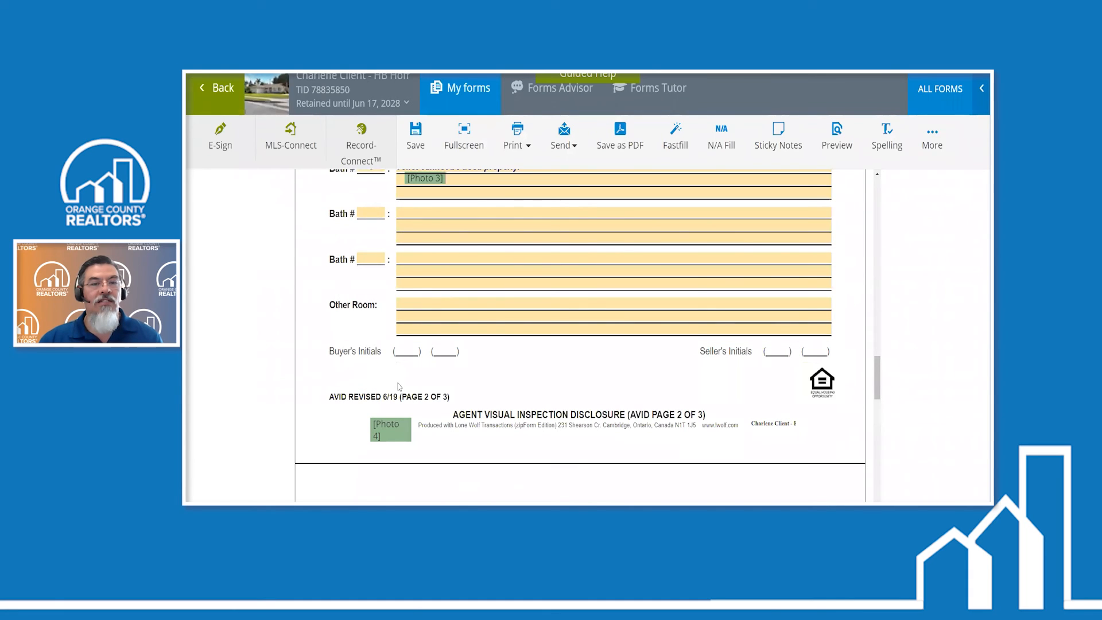
pyautogui.moveTo(396, 427)
pyautogui.mouseDown()
pyautogui.moveTo(279, 228)
pyautogui.moveTo(287, 219)
pyautogui.mouseUp()
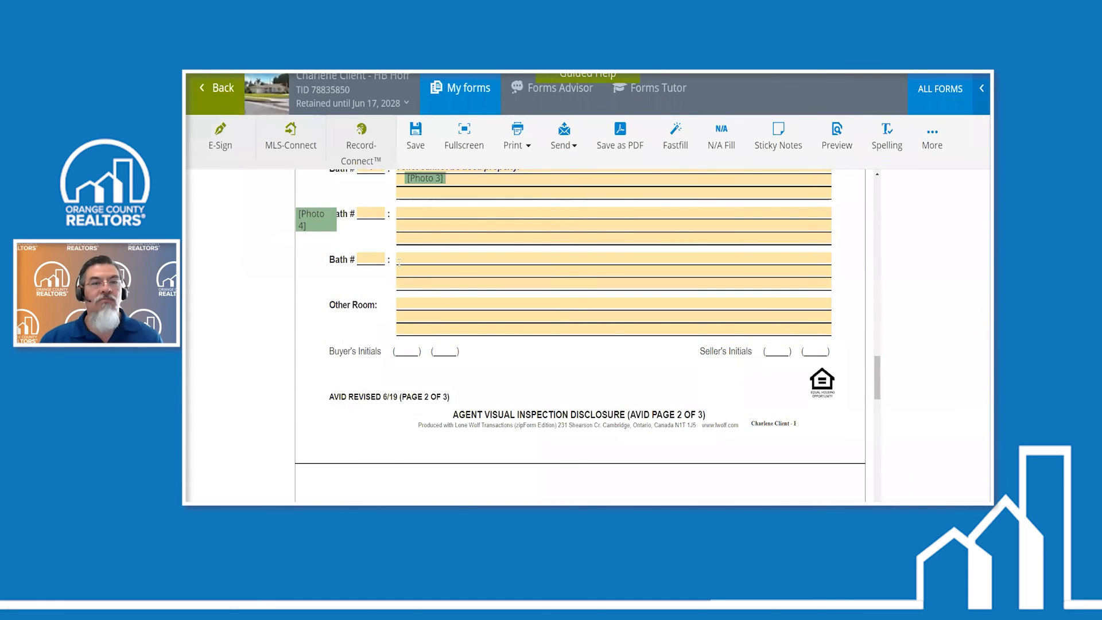
pyautogui.scroll(2, 287, 224)
pyautogui.moveTo(321, 380)
pyautogui.mouseDown()
pyautogui.moveTo(325, 214)
pyautogui.moveTo(393, 259)
pyautogui.moveTo(424, 237)
pyautogui.mouseUp()
pyautogui.scroll(3, 326, 216)
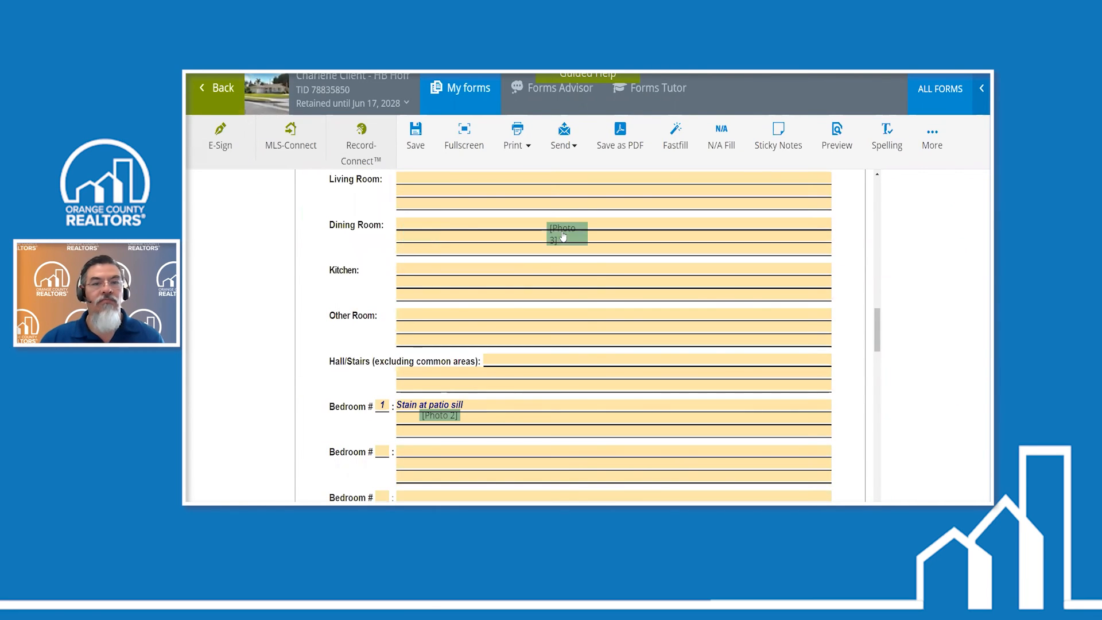
# - Enter the Dining Room note "Damage to support beam" and place the photo marker just beside the end of that note
pyautogui.click(428, 225)
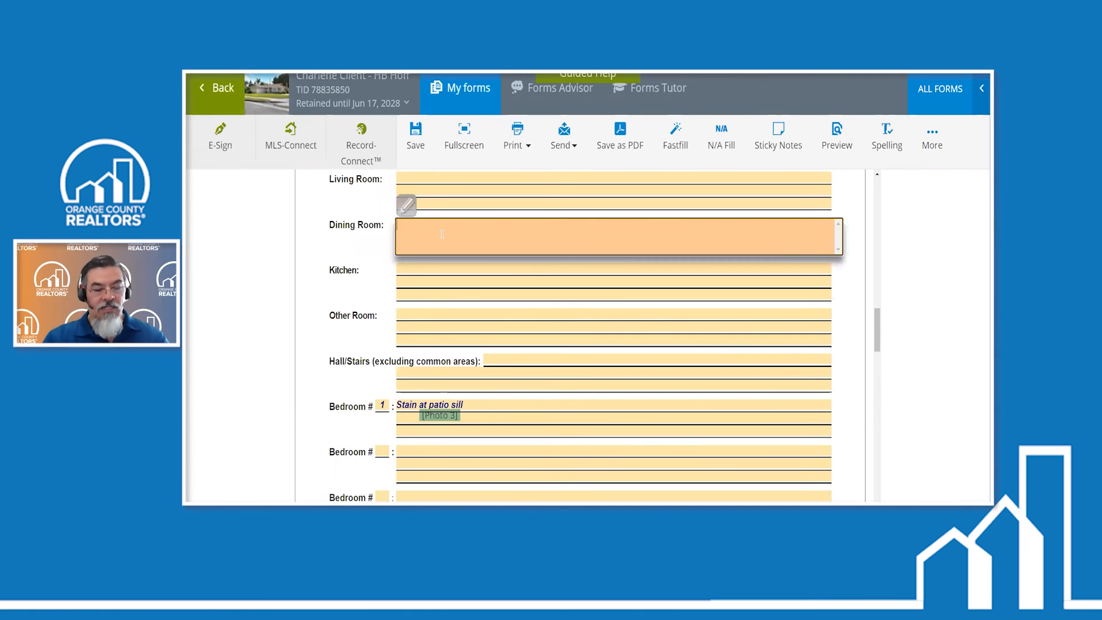
pyautogui.write('Damage')
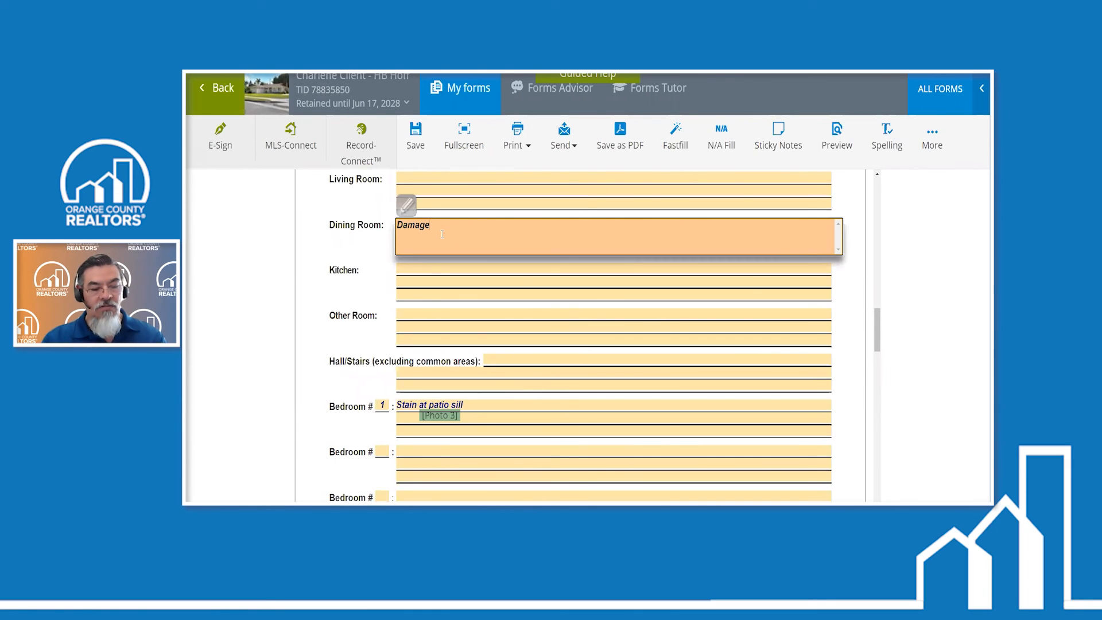
pyautogui.write(' to sup')
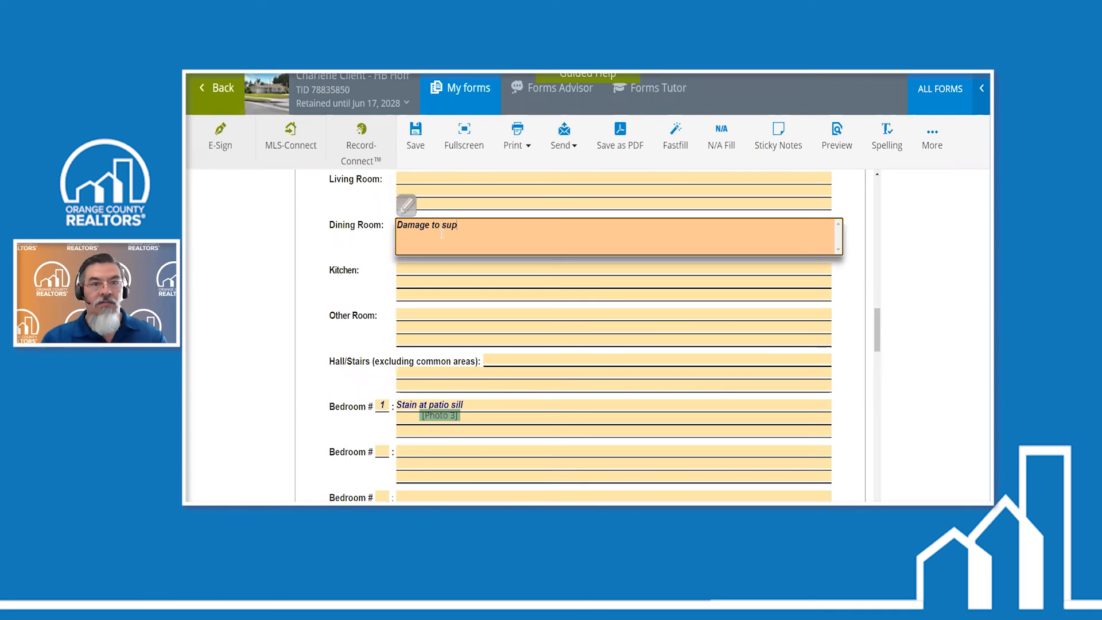
pyautogui.write('port beam')
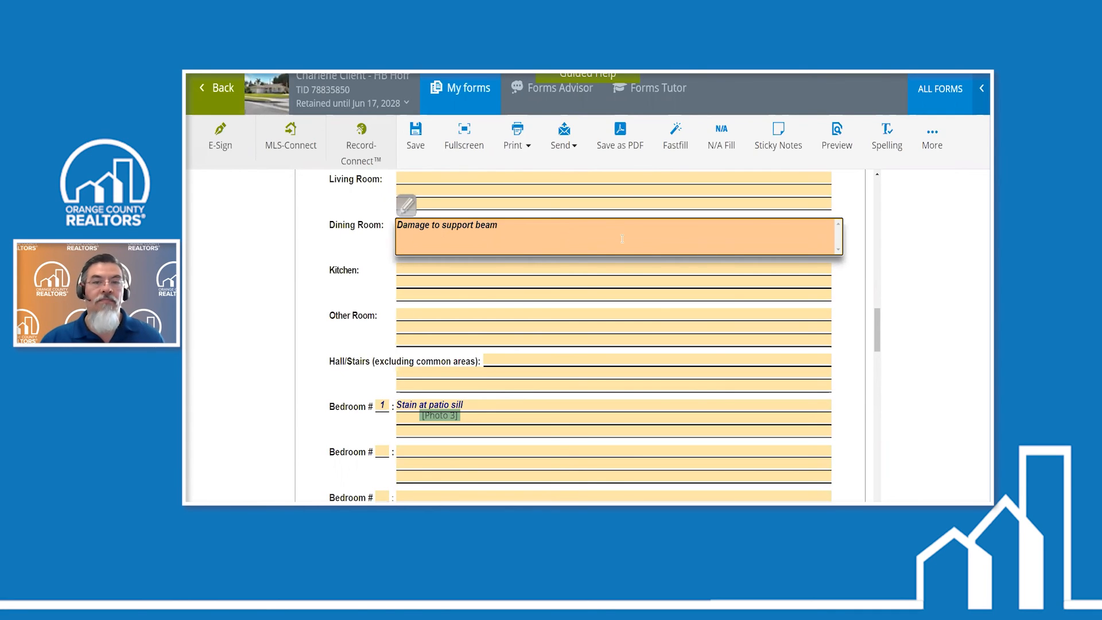
pyautogui.click(594, 262)
pyautogui.moveTo(572, 238); pyautogui.dragTo(557, 233)
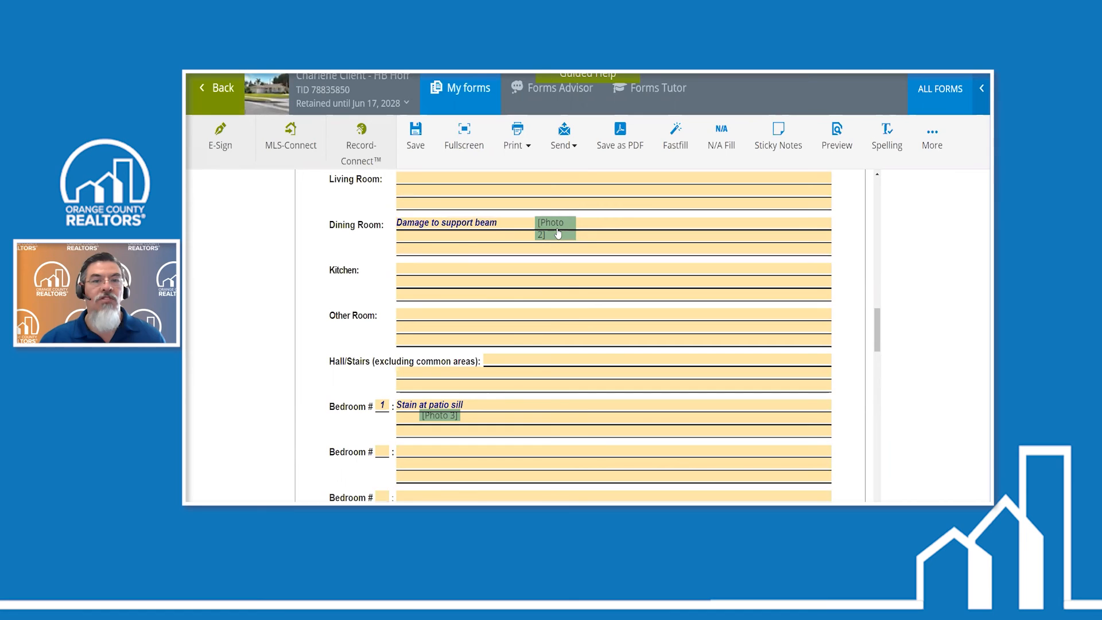
pyautogui.moveTo(558, 233); pyautogui.dragTo(540, 233)
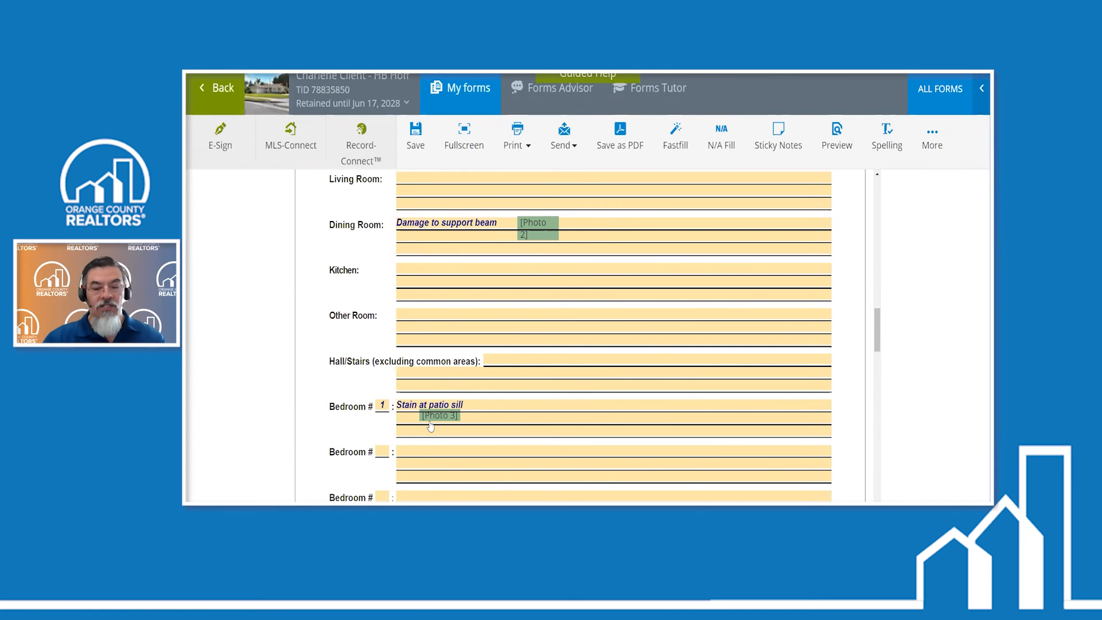
# - Change the Bedroom # 1 note to "Stain at patio window"
pyautogui.click(430, 422)
pyautogui.press('BackSpace')
pyautogui.press('BackSpace')
pyautogui.press('BackSpace')
pyautogui.write('window')
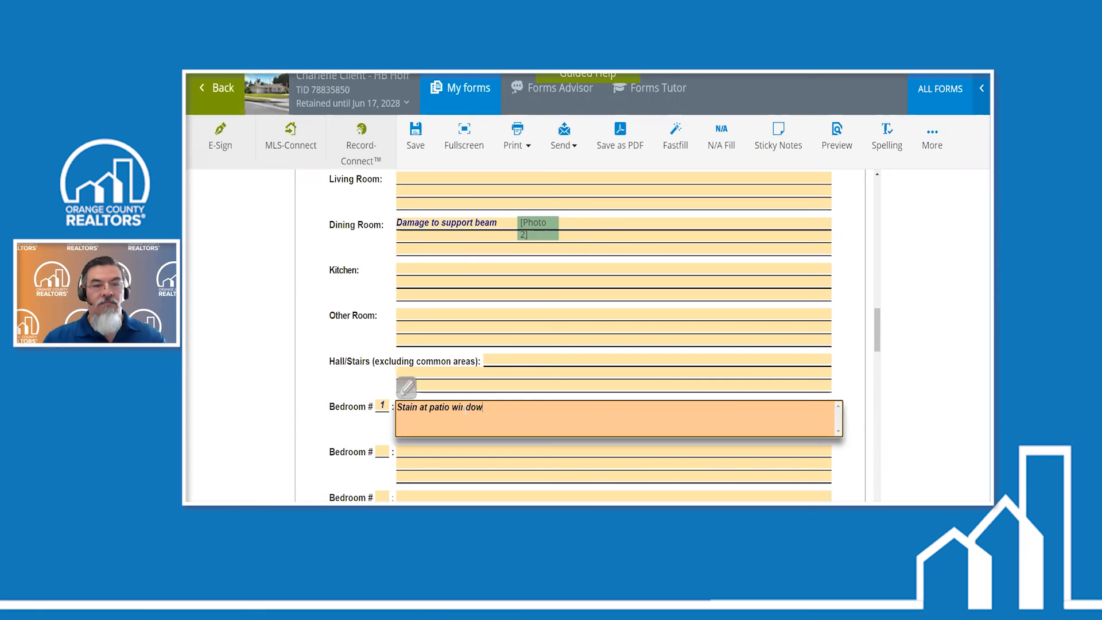
pyautogui.click(657, 353)
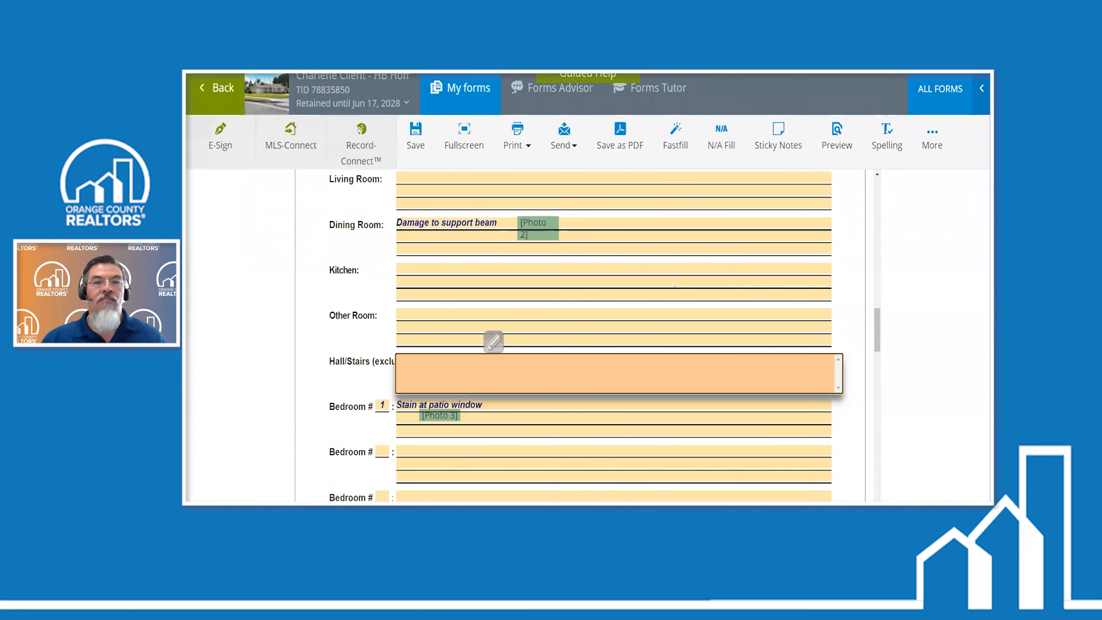
# - Preview the Agent Visual Inspection Disclosure and check the photo markers beside the Entry, Dining Room, Bedroom # 1 and Bath # 1 notes
pyautogui.click(830, 139)
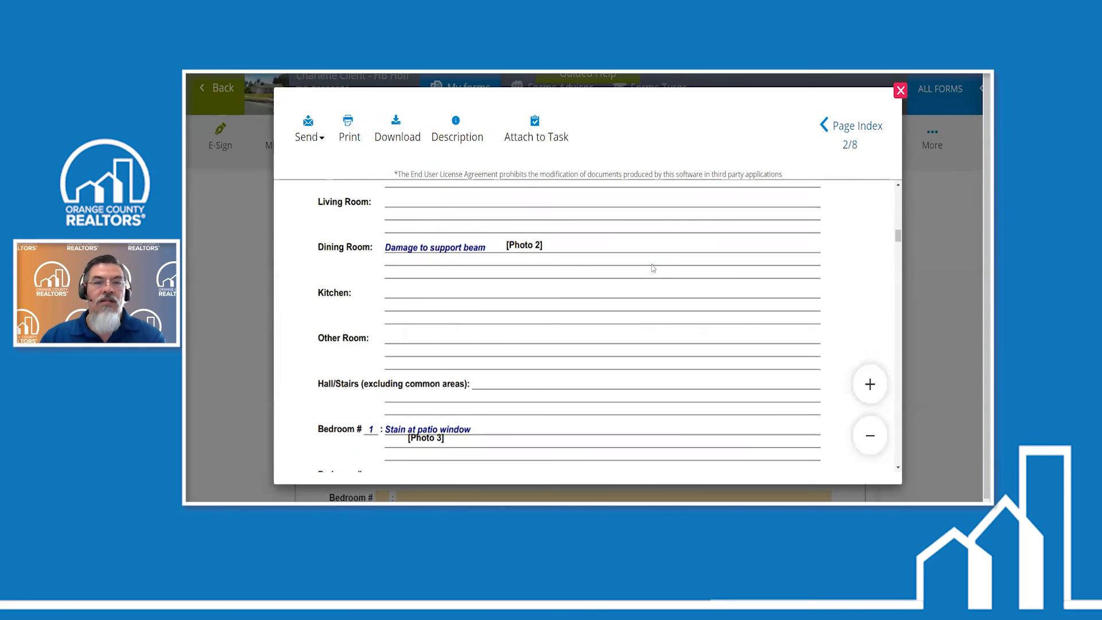
pyautogui.scroll(3, 653, 268)
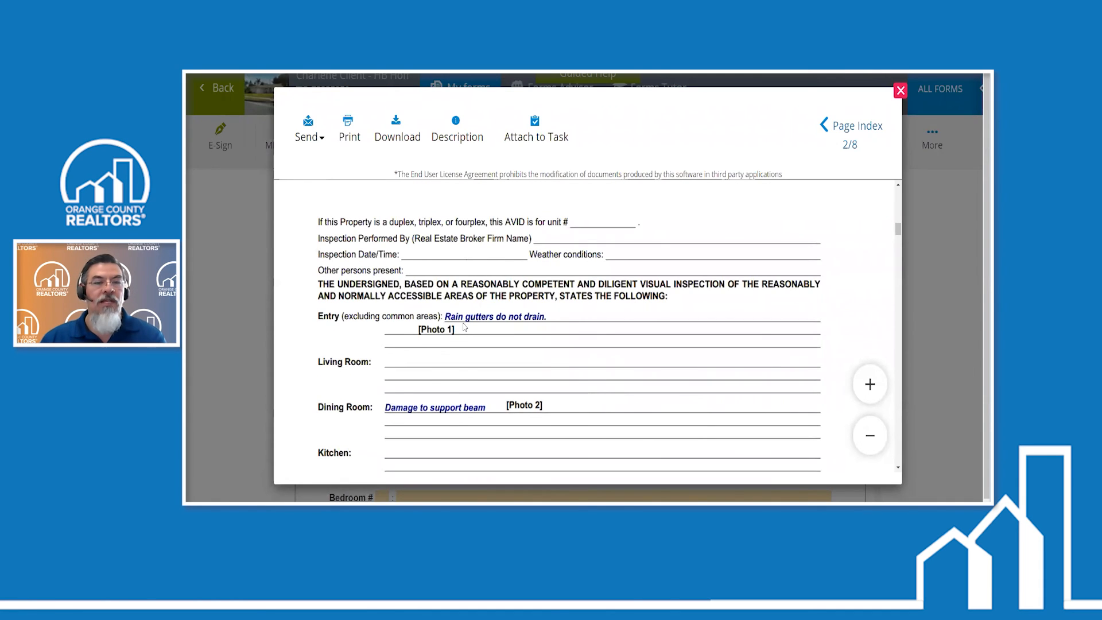
pyautogui.scroll(-4, 465, 327)
pyautogui.scroll(-3, 473, 371)
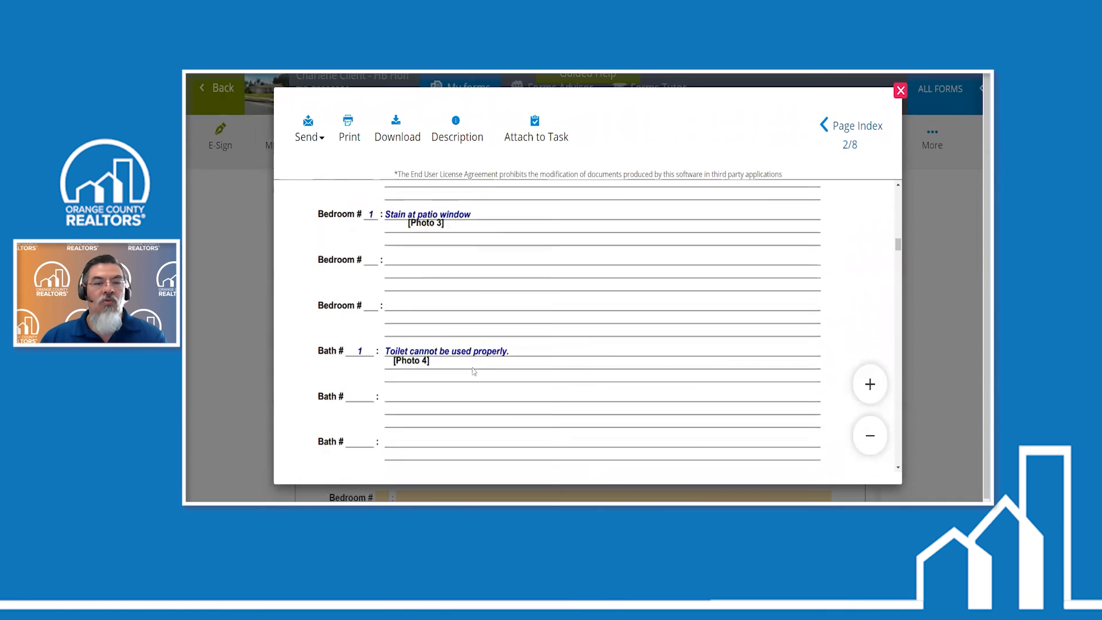
# - Review the attached photo pages in the preview from Photo 1 through the toilet photo, and close the preview
pyautogui.scroll(-1, 474, 372)
pyautogui.scroll(-3, 470, 328)
pyautogui.scroll(-10, 469, 328)
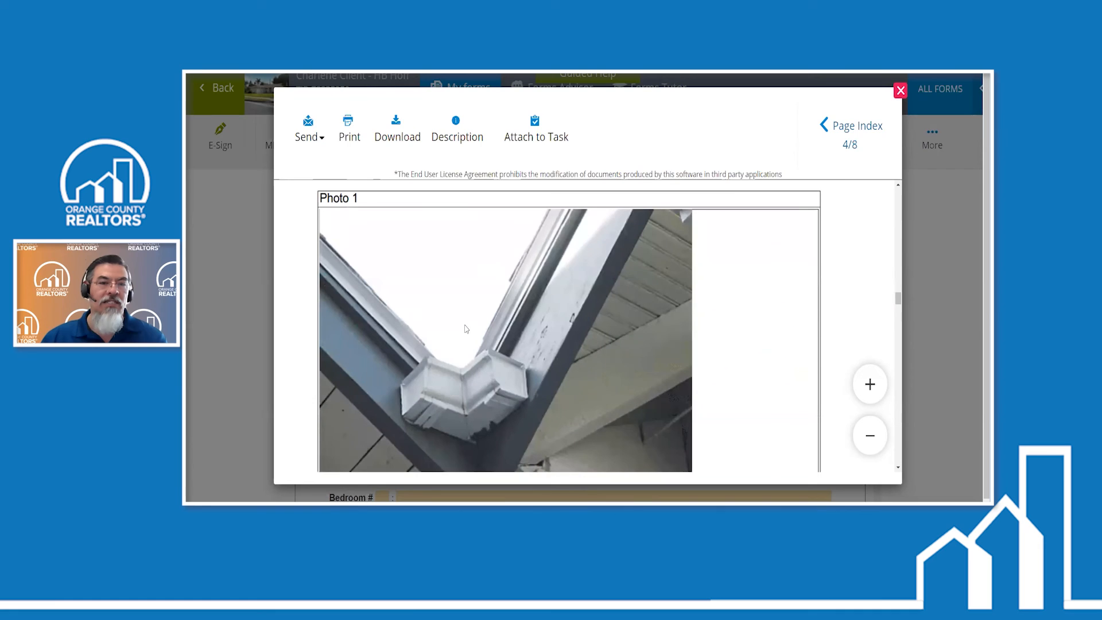
pyautogui.scroll(-8, 466, 328)
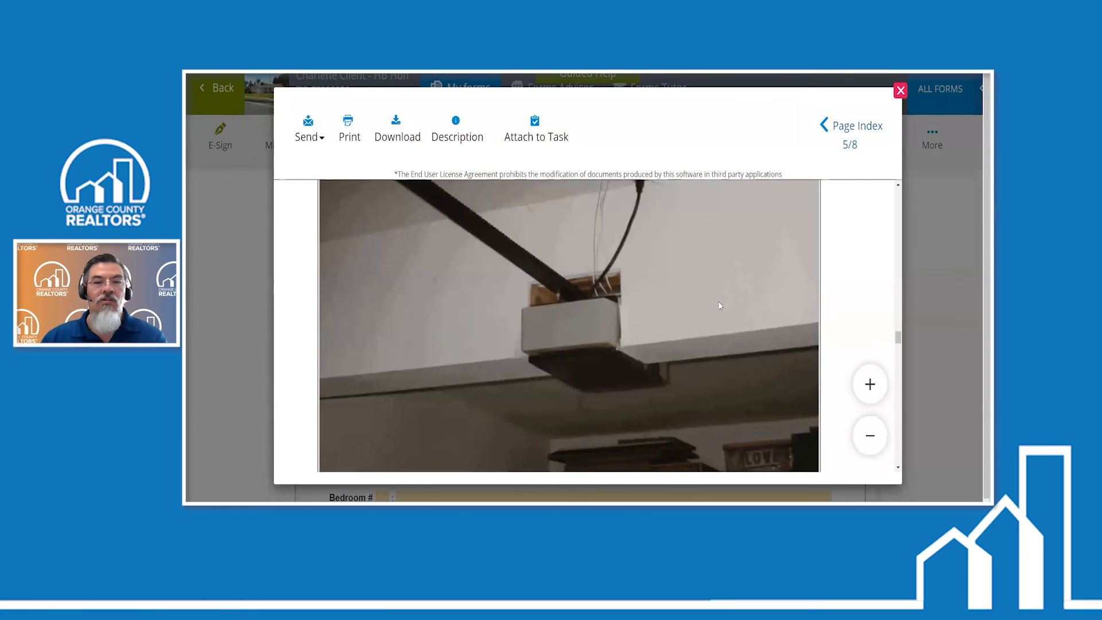
pyautogui.scroll(-2, 718, 301)
pyautogui.scroll(3, 698, 302)
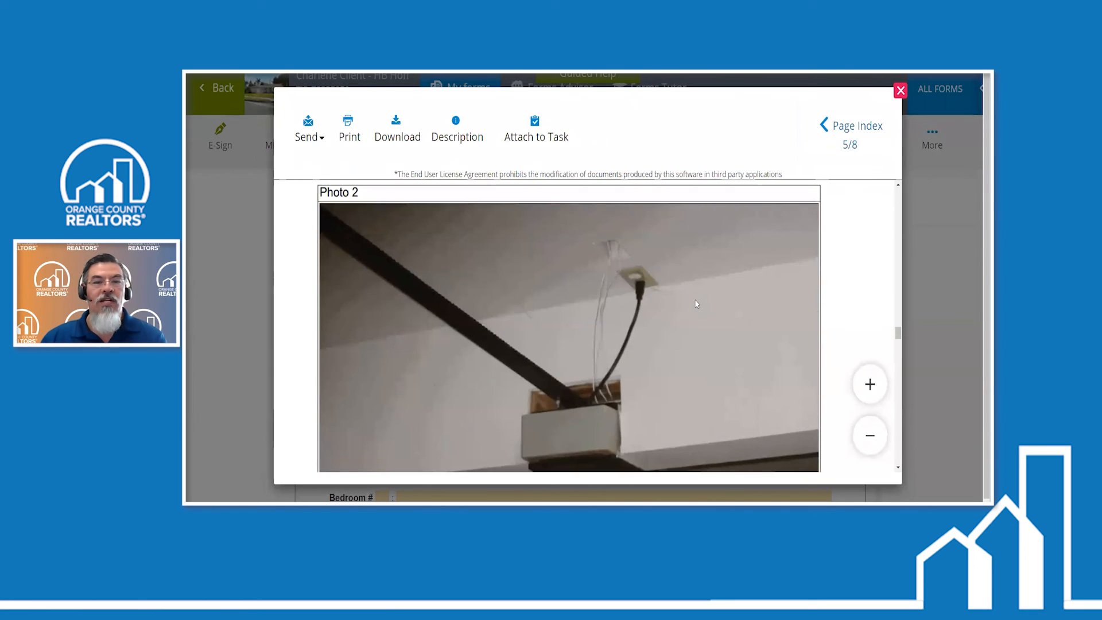
pyautogui.scroll(-3, 693, 299)
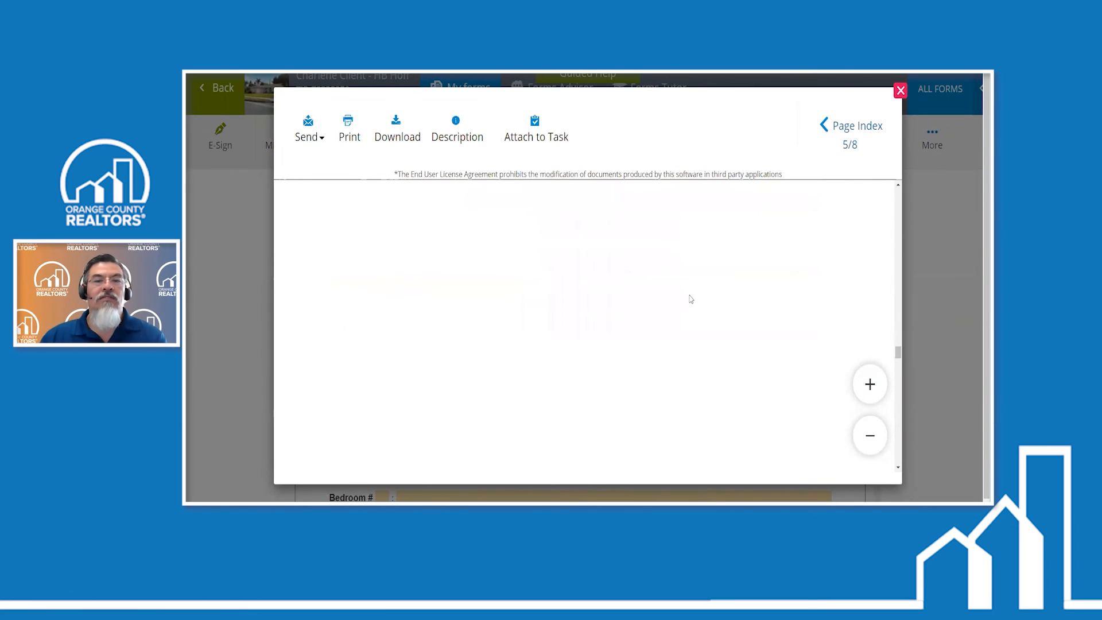
pyautogui.scroll(-3, 688, 298)
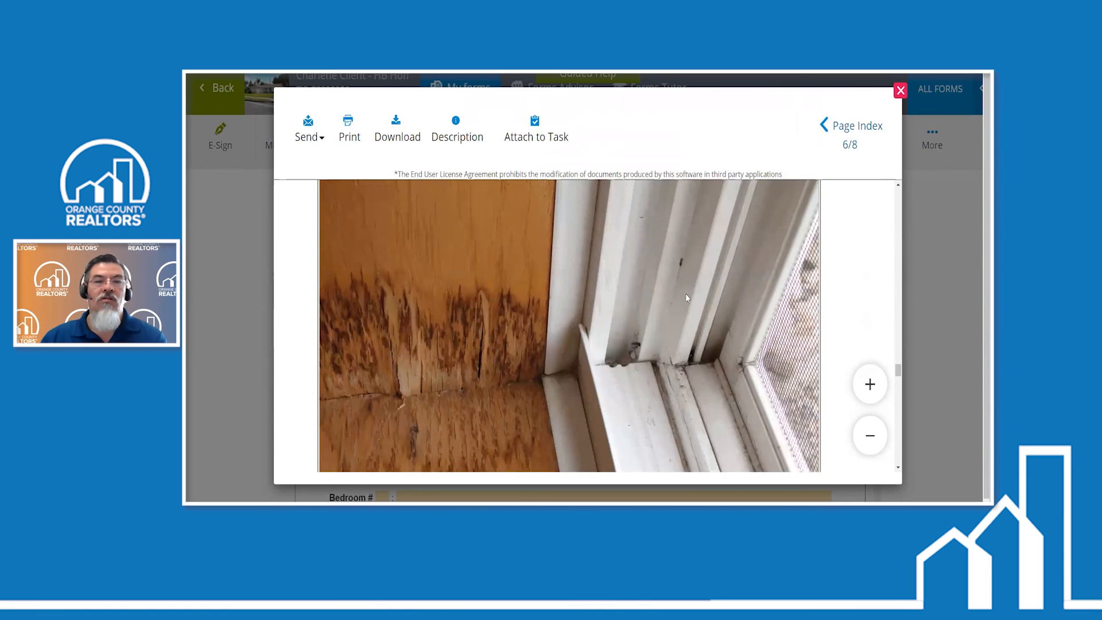
pyautogui.scroll(-2, 458, 305)
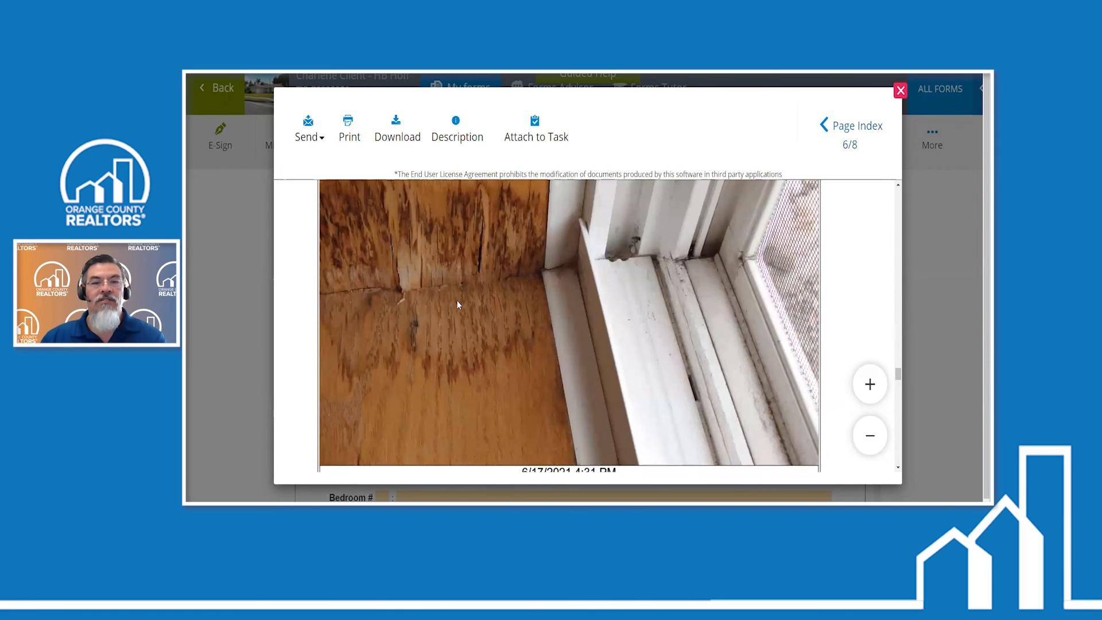
pyautogui.scroll(-5, 458, 303)
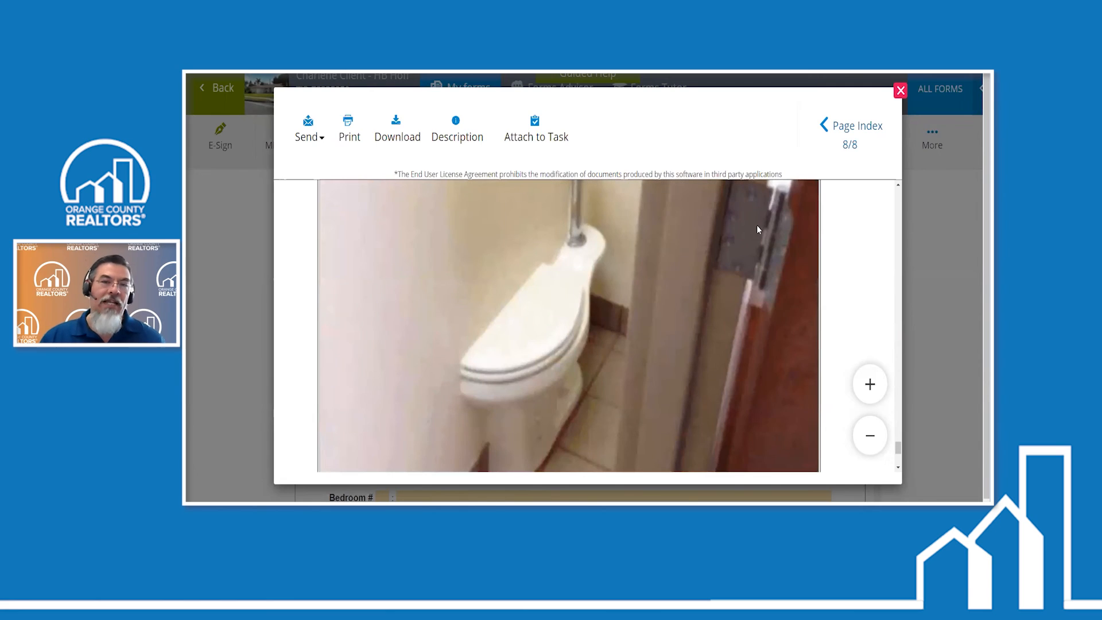
pyautogui.click(900, 91)
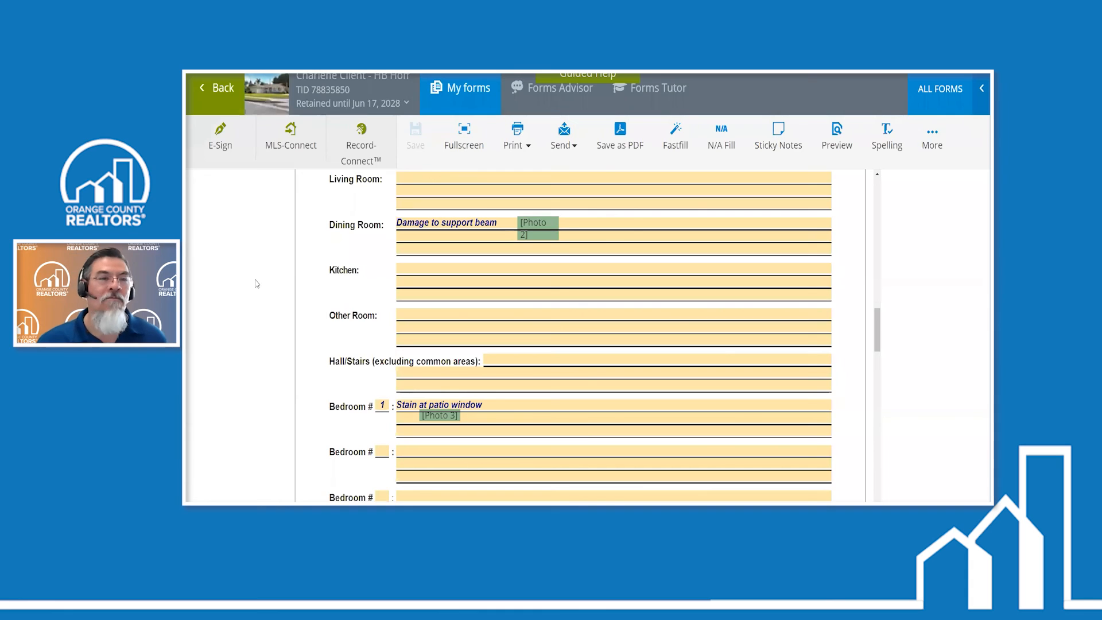
# - Leave the disclosure and its transaction, and return to the list of My transactions
pyautogui.click(223, 92)
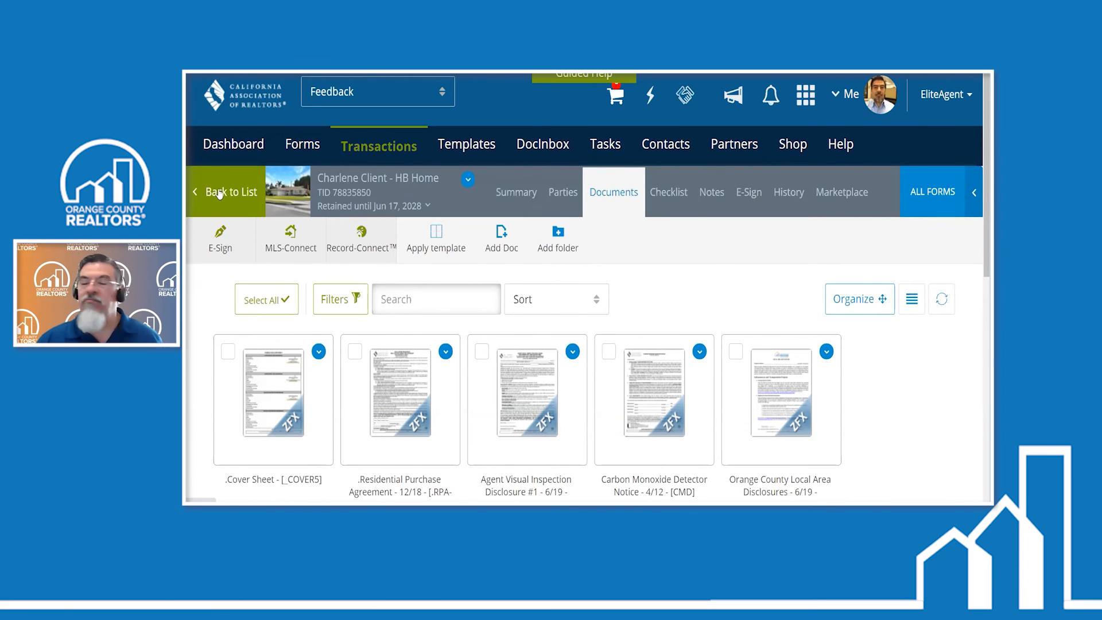
pyautogui.click(219, 194)
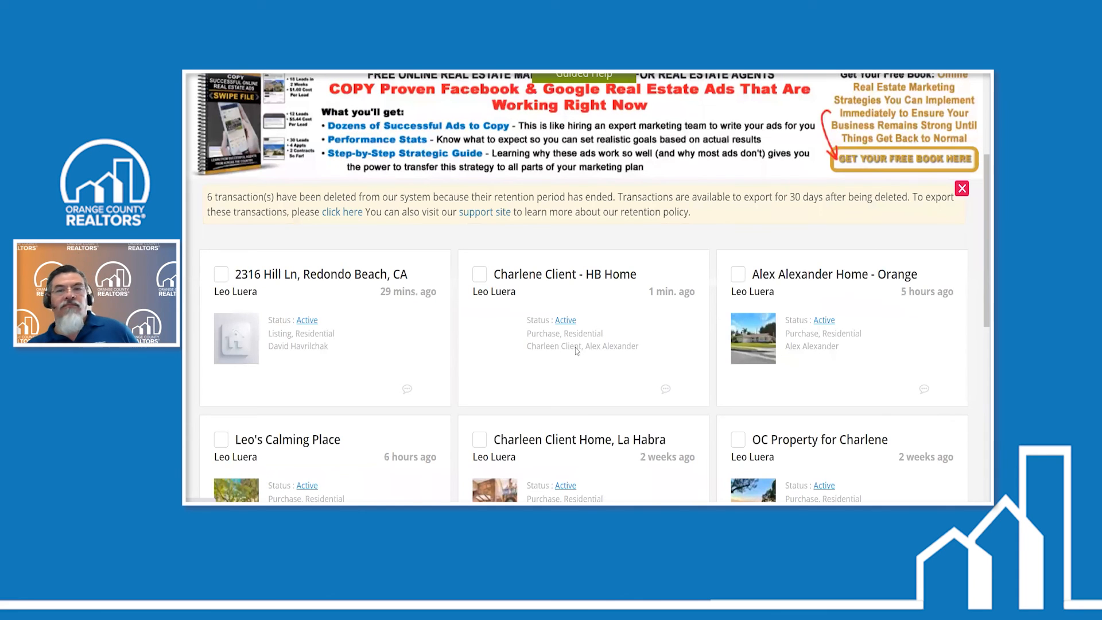
pyautogui.scroll(4, 748, 224)
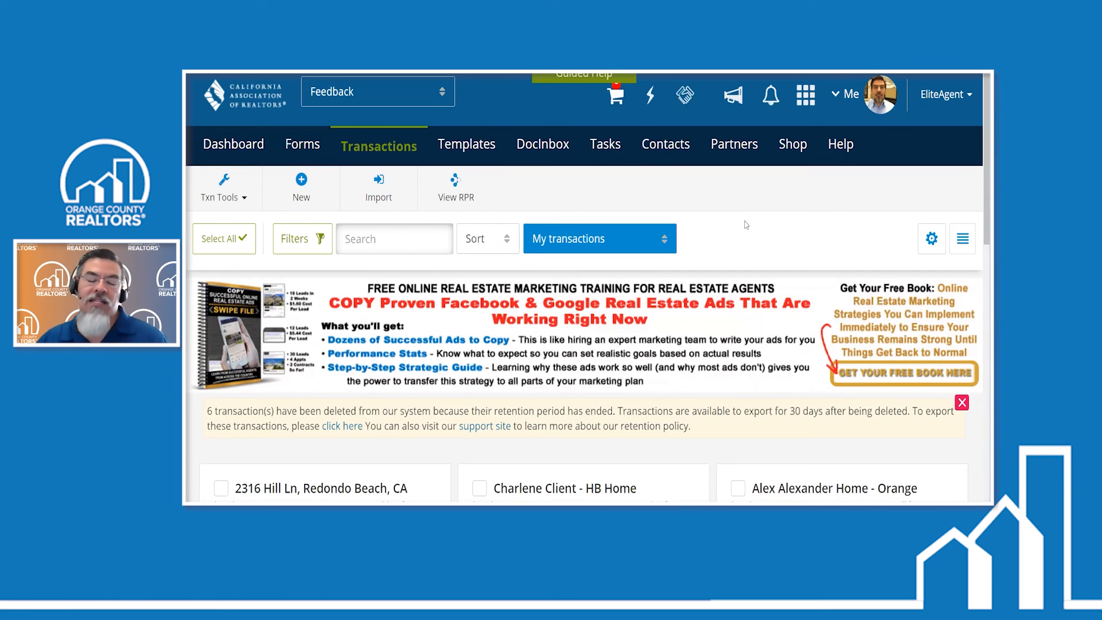
pyautogui.scroll(-1, 746, 224)
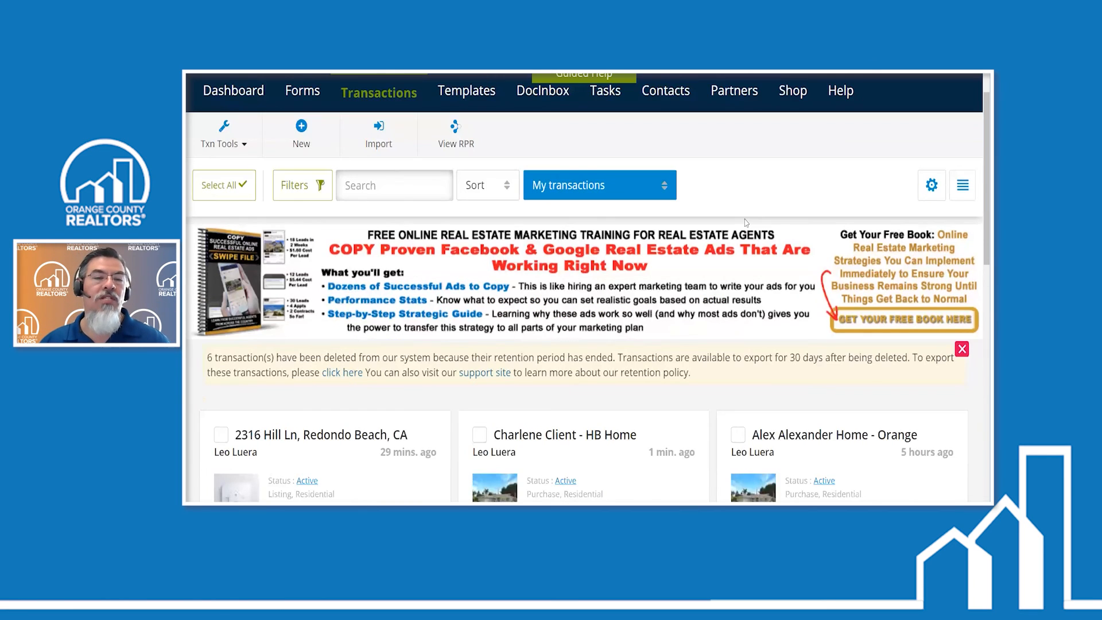
pyautogui.scroll(-2, 619, 367)
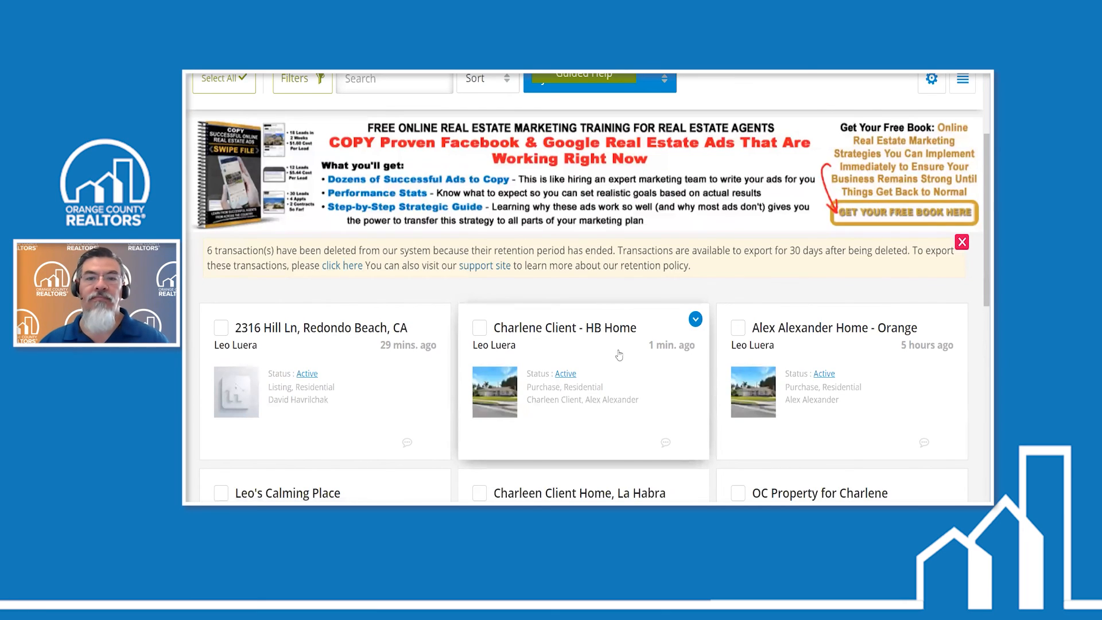
pyautogui.scroll(3, 620, 356)
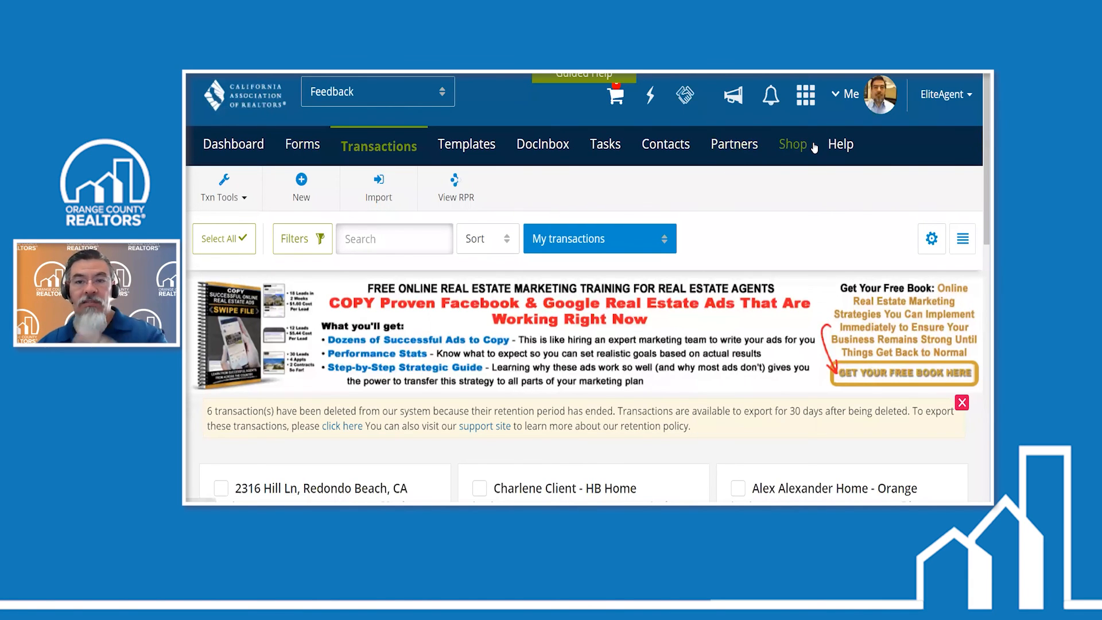
# - Open the Learning Center and look over its tutorial topics and live online training calendar
pyautogui.click(841, 144)
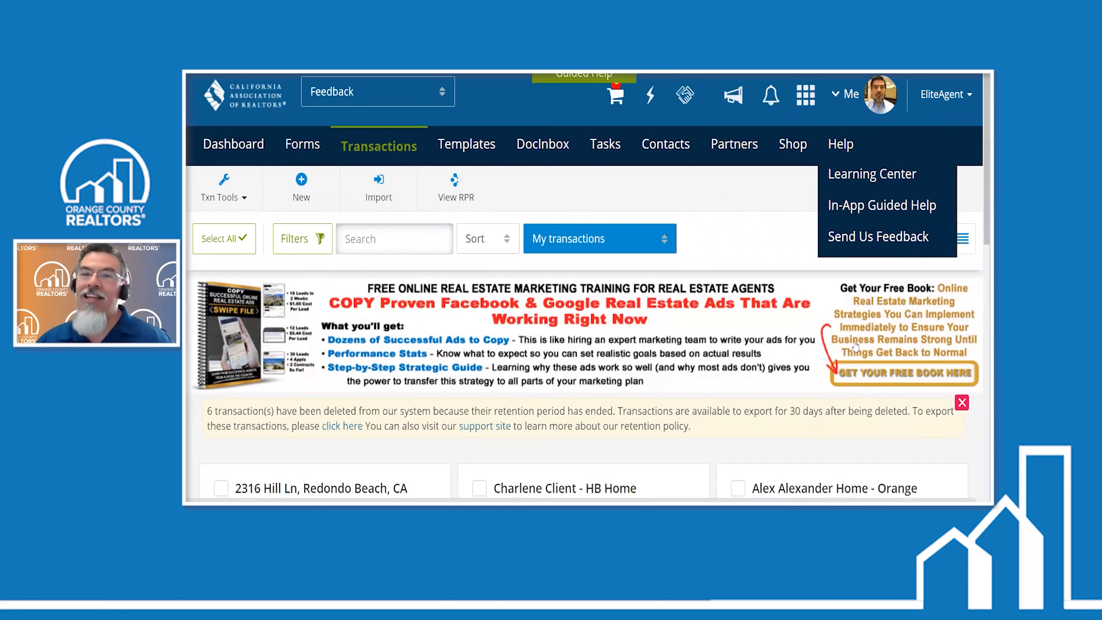
pyautogui.click(891, 180)
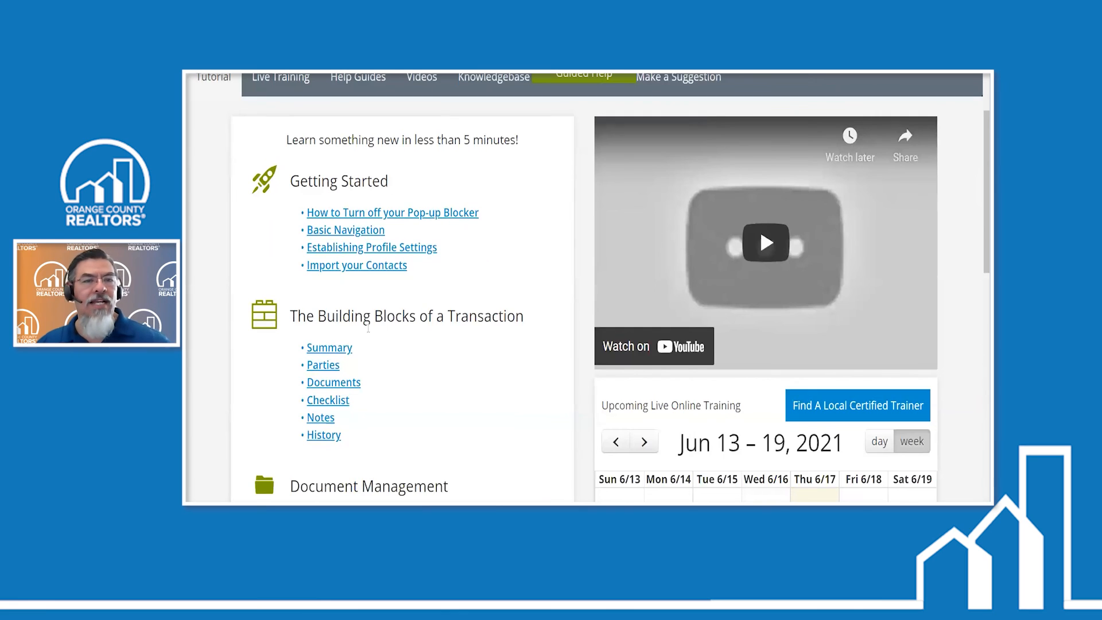
pyautogui.scroll(-1, 430, 270)
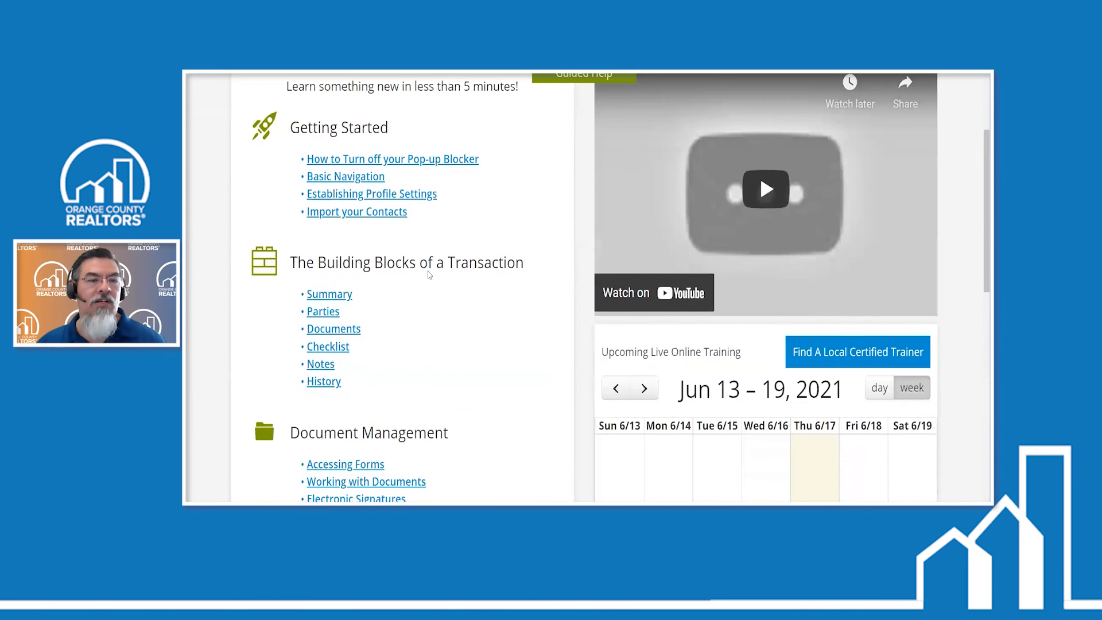
pyautogui.scroll(-2, 367, 296)
pyautogui.scroll(-3, 398, 295)
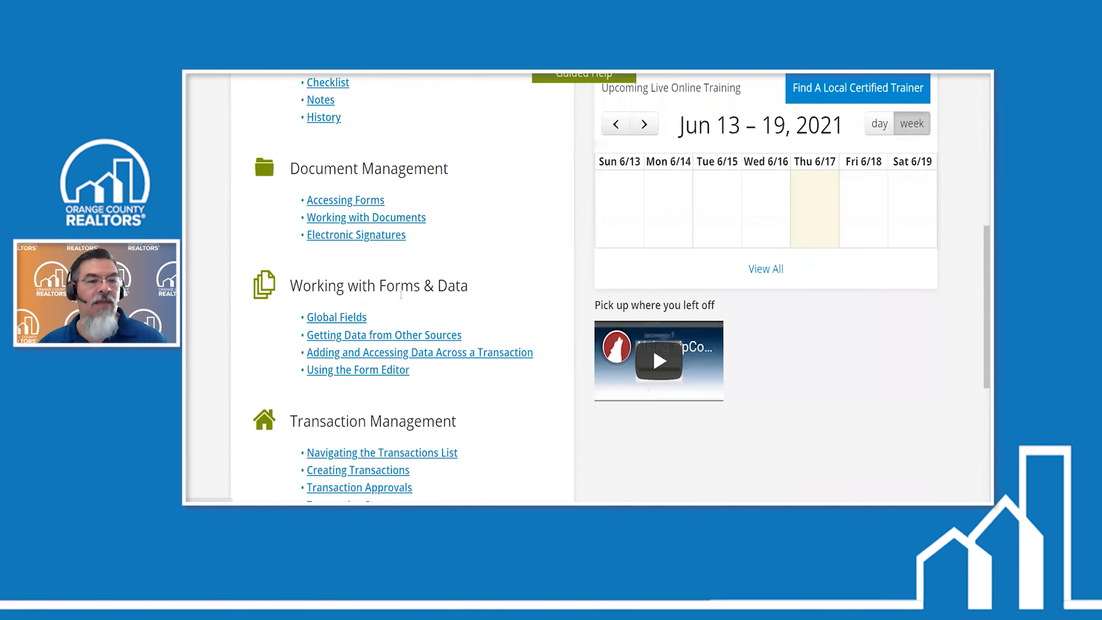
pyautogui.scroll(7, 401, 296)
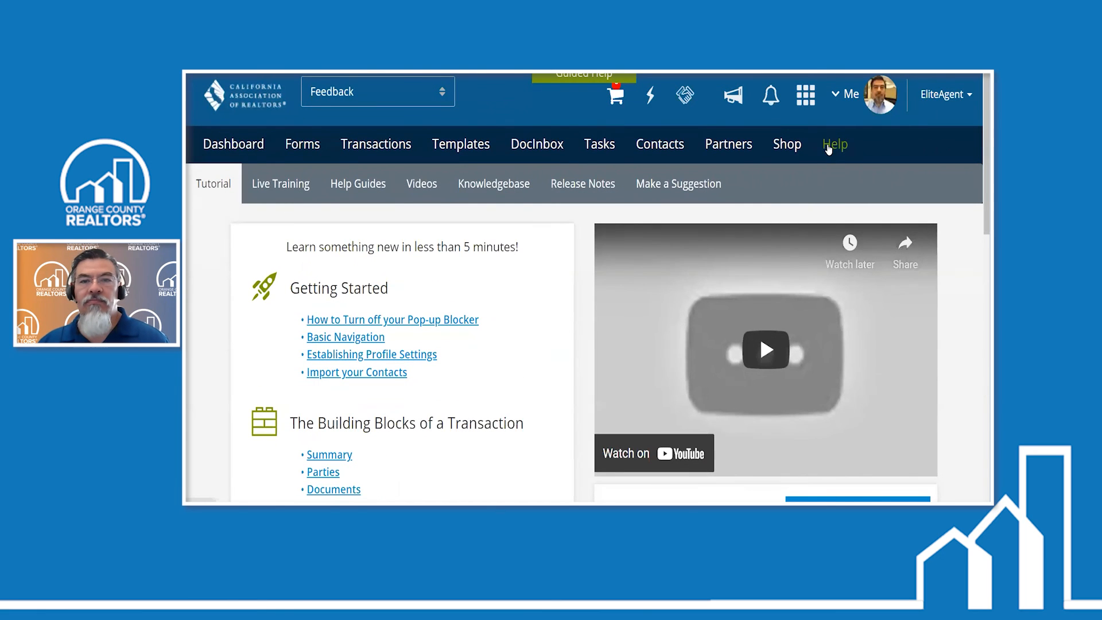
# - Open In-App Guided Help and request the Quick Tips for the current screen
pyautogui.click(828, 148)
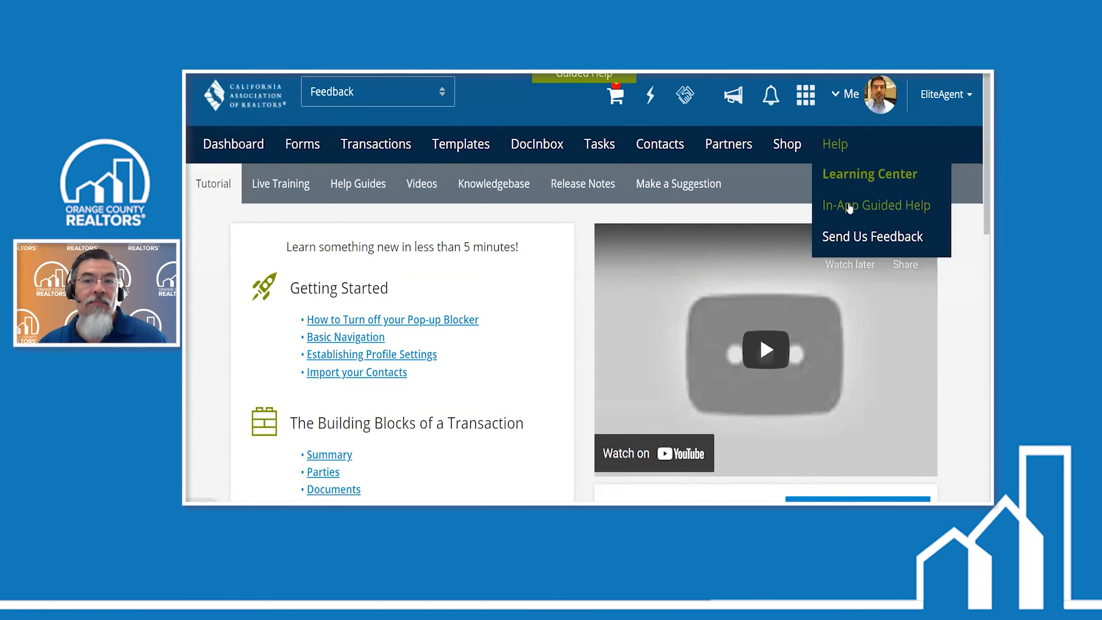
pyautogui.click(850, 207)
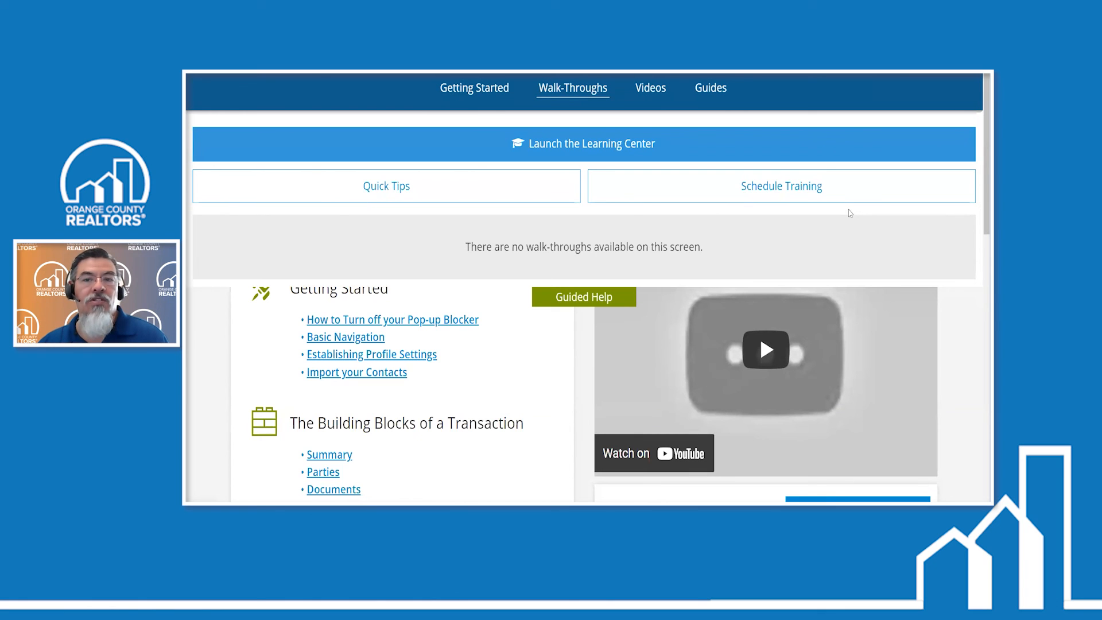
pyautogui.click(573, 184)
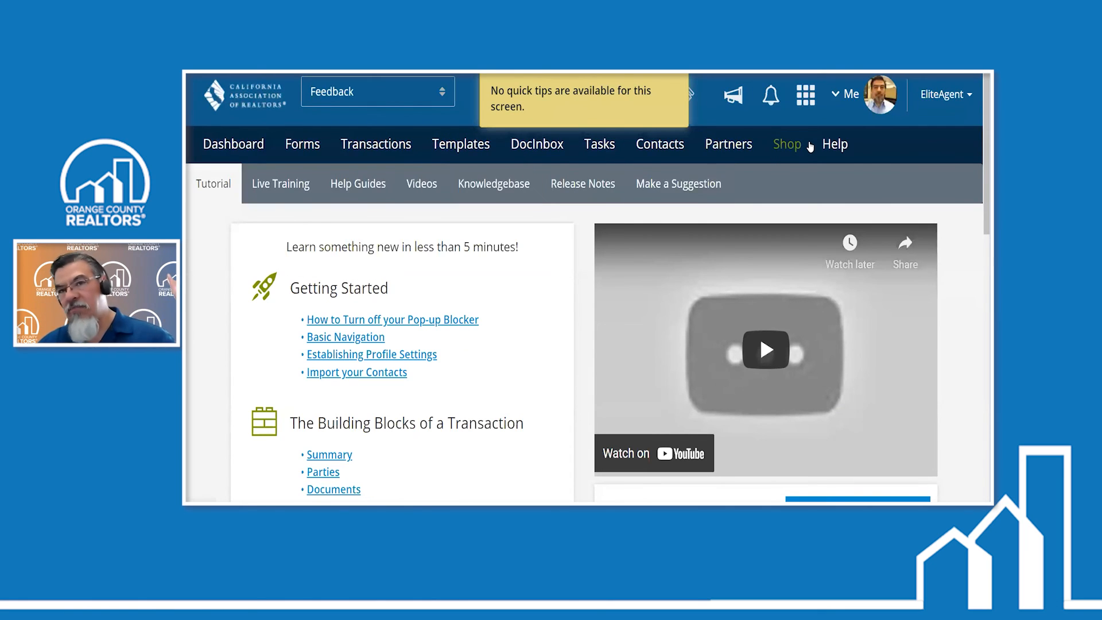
# - Review the remaining help options and show the Learning Center's Videos page
pyautogui.click(846, 149)
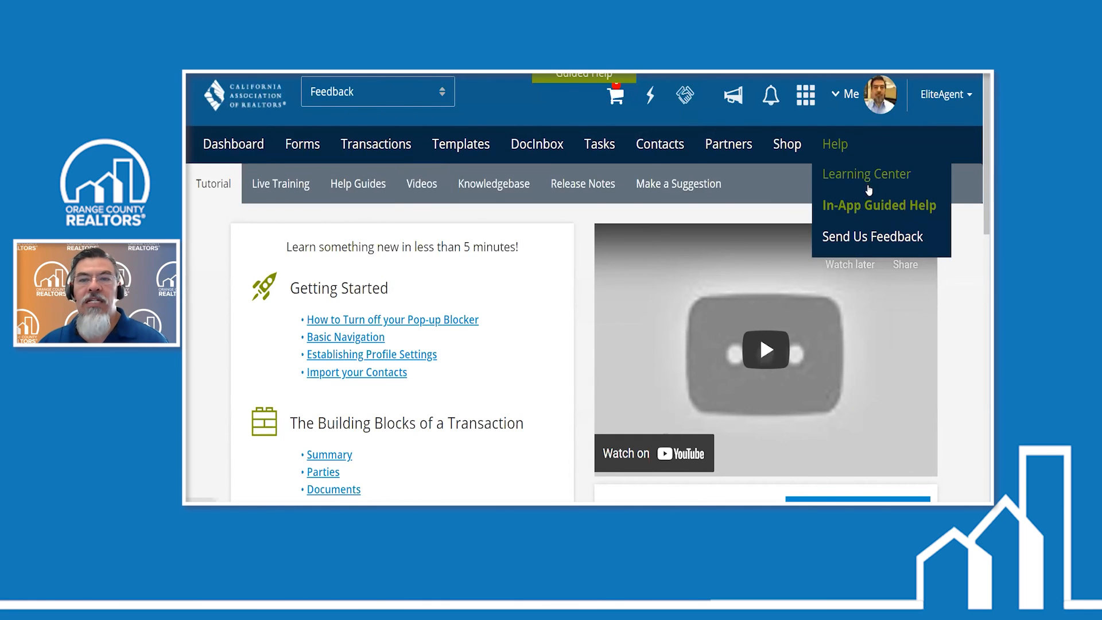
pyautogui.click(833, 235)
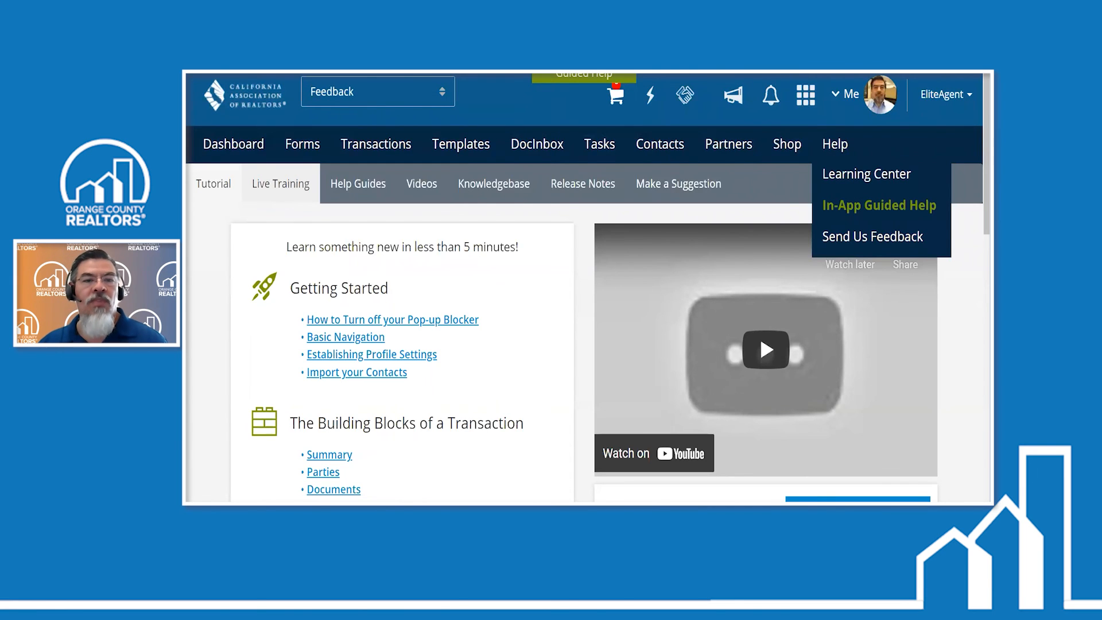
pyautogui.click(421, 183)
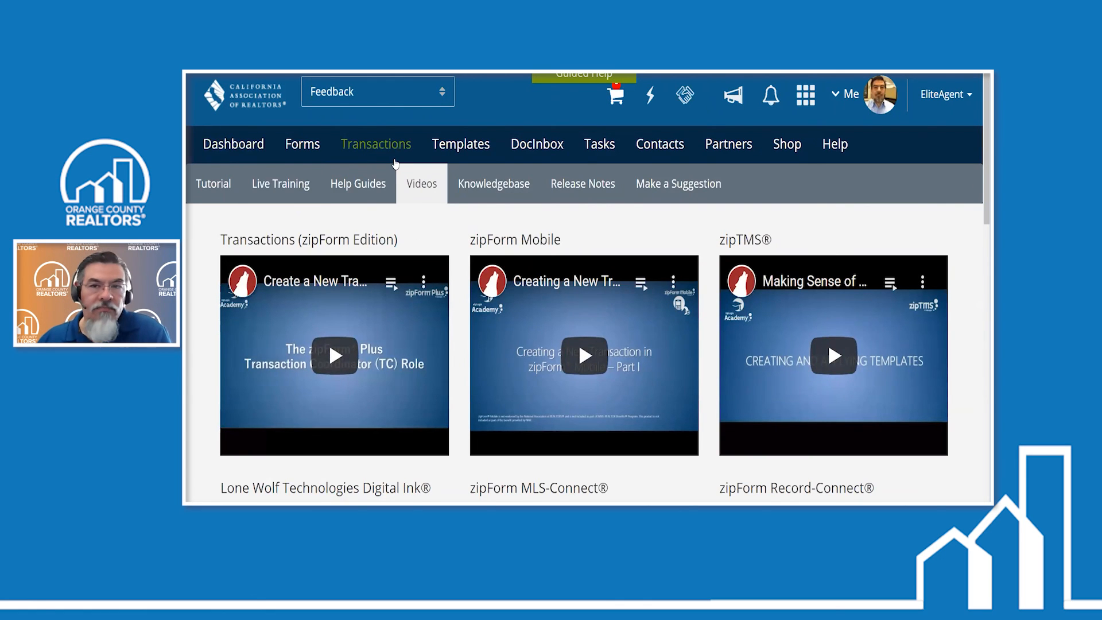
pyautogui.click(415, 192)
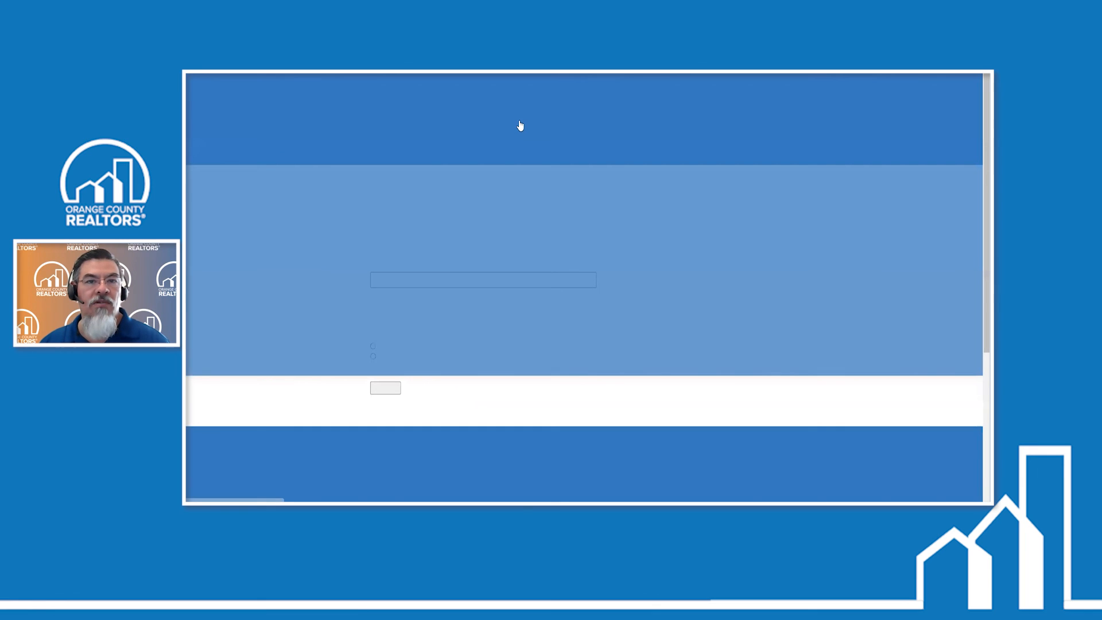
# - Switch to the Orange County REALTORS website, open its education Video Library and show where the library is listed
pyautogui.click(521, 126)
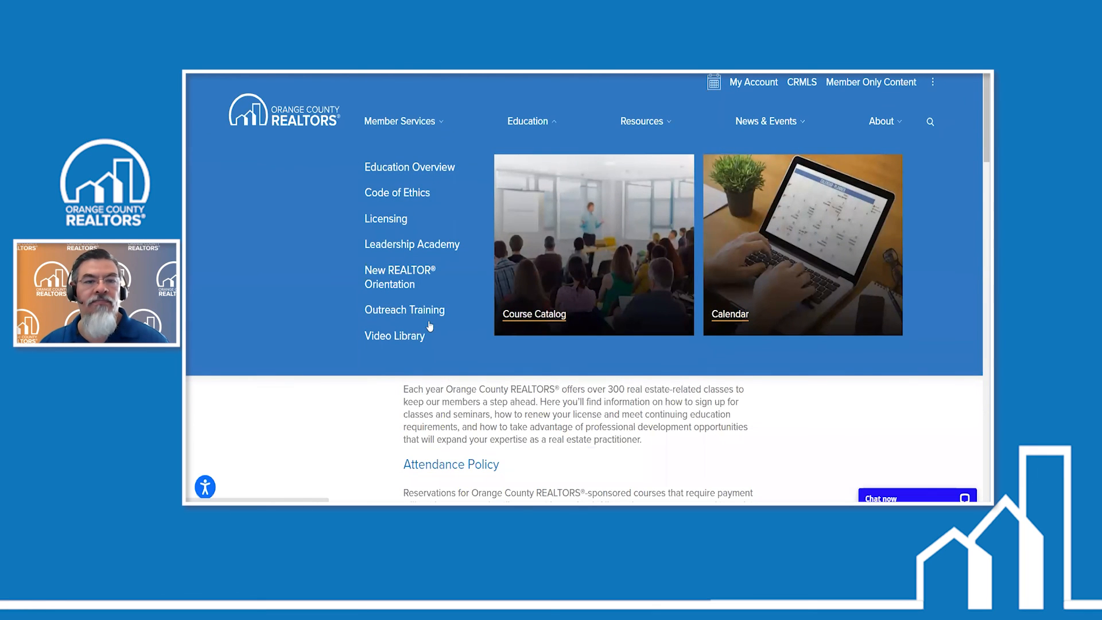
pyautogui.click(430, 327)
pyautogui.scroll(-3, 640, 281)
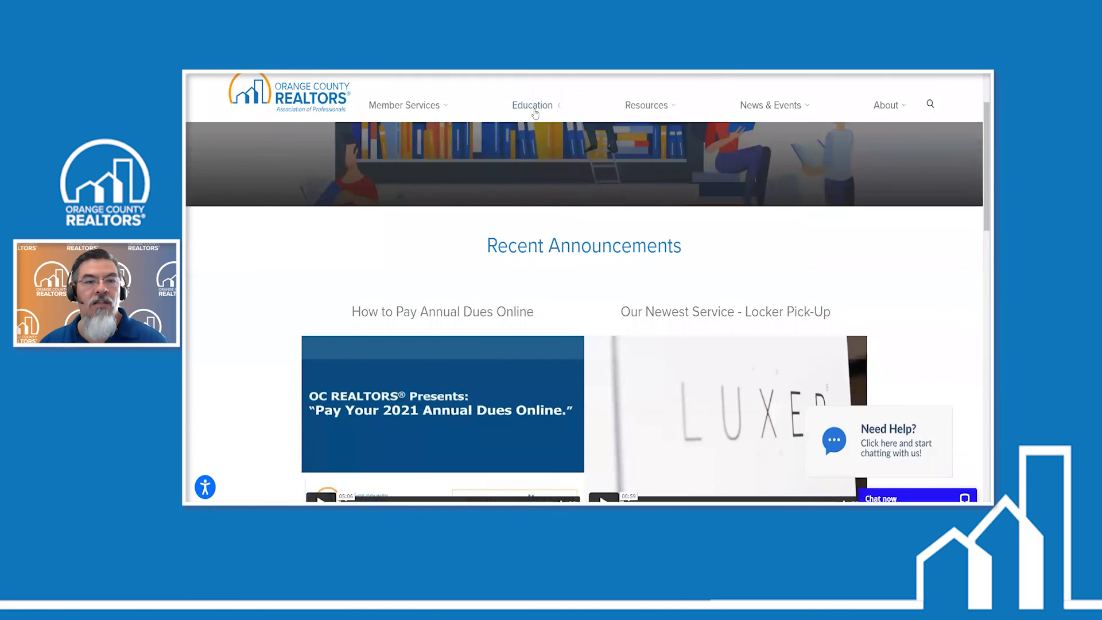
pyautogui.click(534, 109)
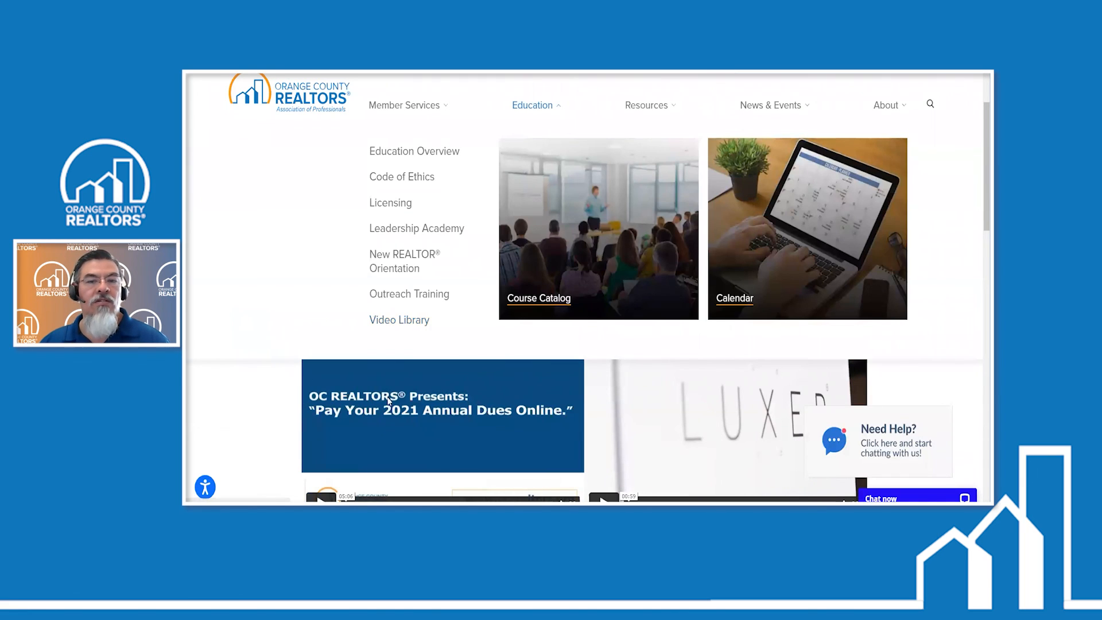
# - Open the zipForm® playlist among the Most Watched Playlists and look over its recorded training sessions
pyautogui.scroll(-5, 388, 400)
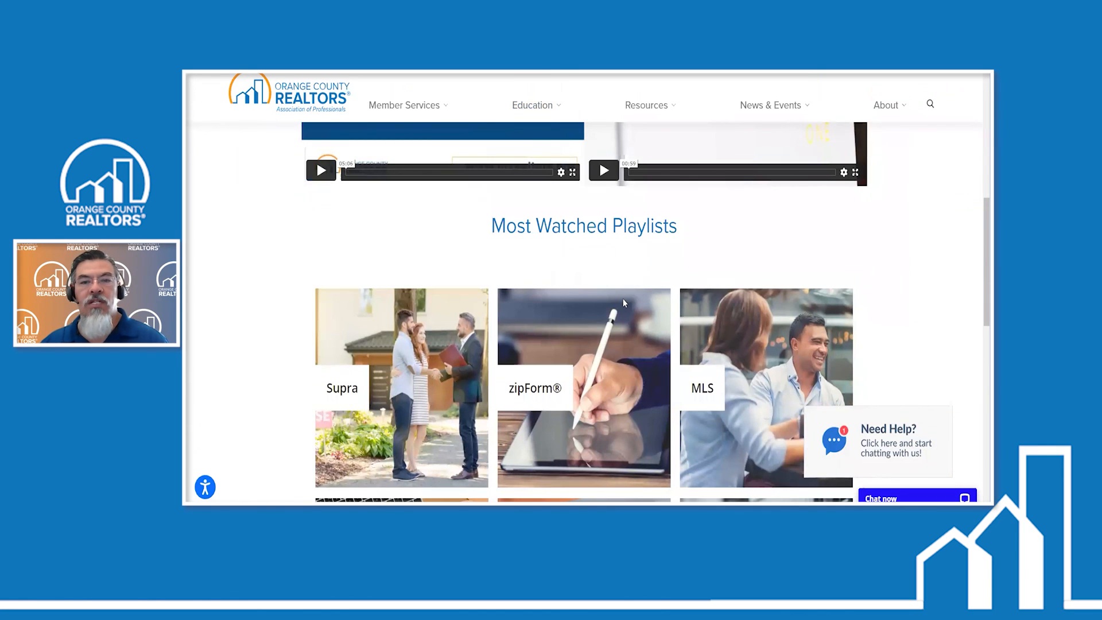
pyautogui.scroll(-2, 544, 372)
pyautogui.click(543, 372)
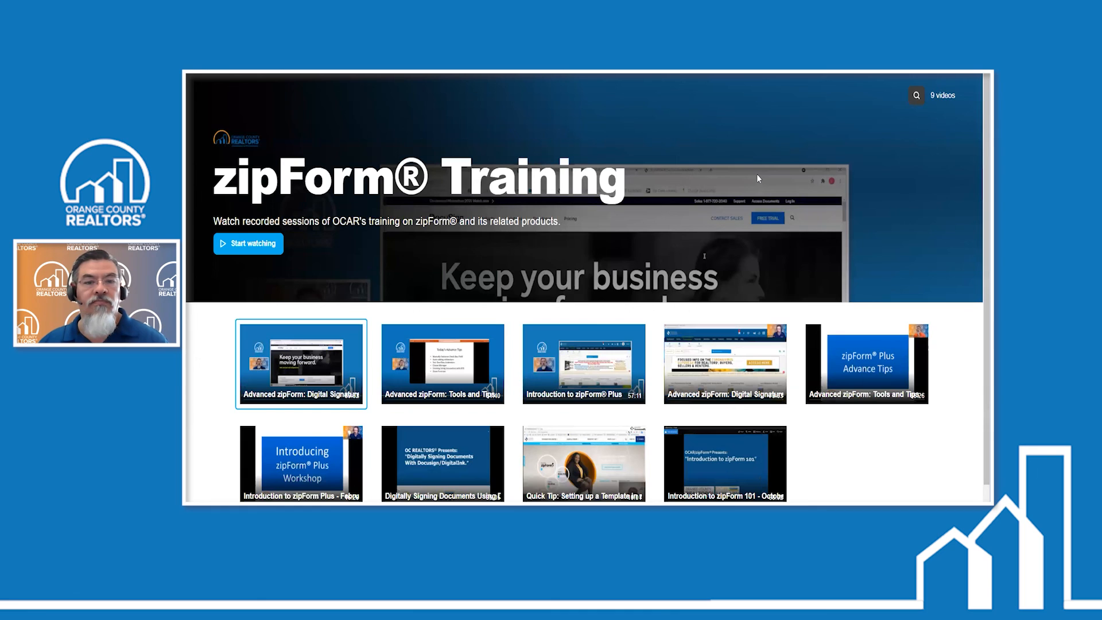
pyautogui.scroll(-1, 790, 193)
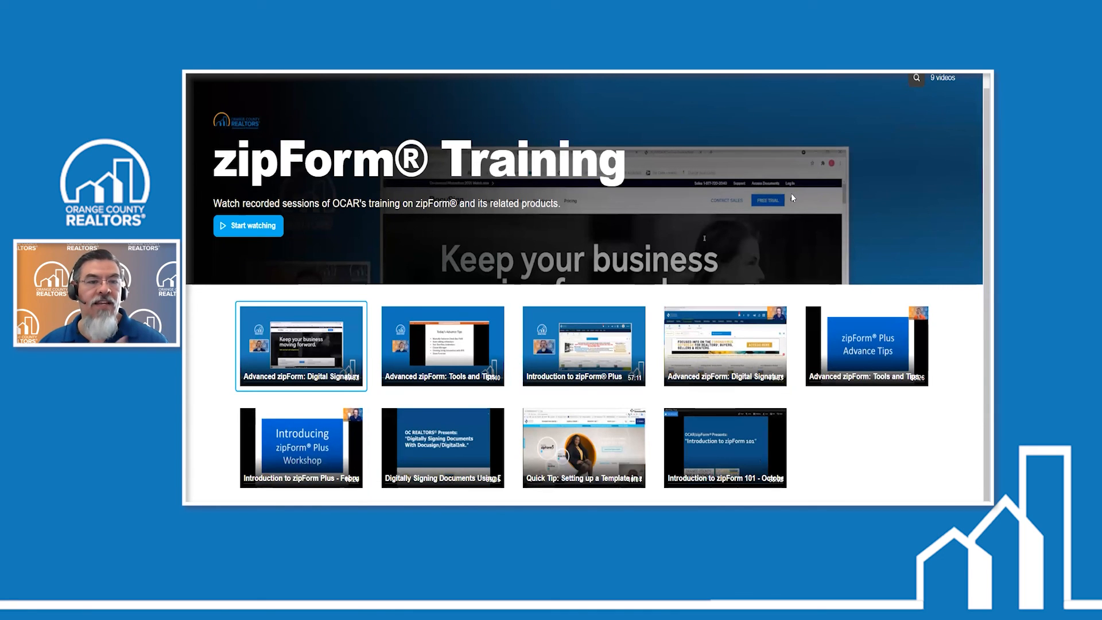